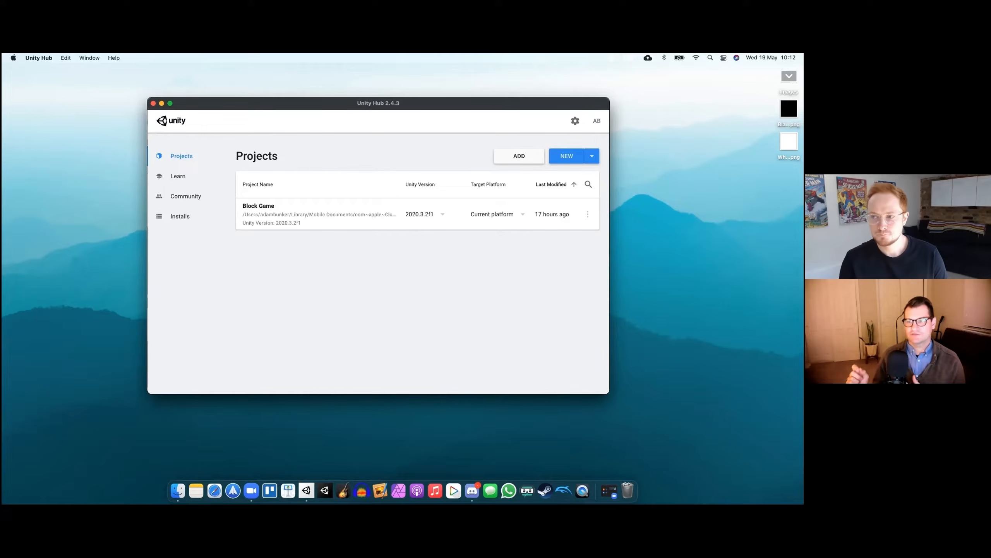
{"action": "key", "text": "super+m"}
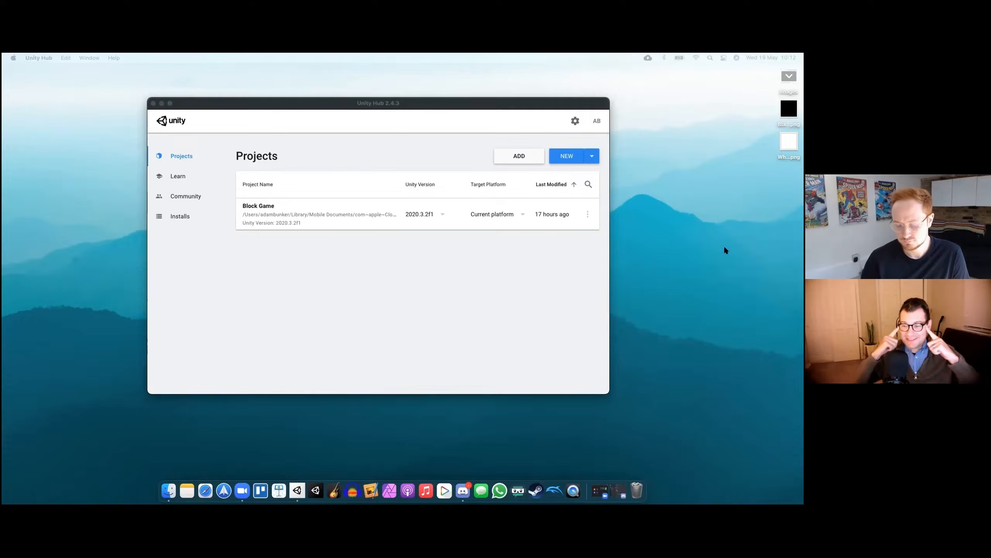
{"action": "key", "text": "XF86AudioRaiseVolume"}
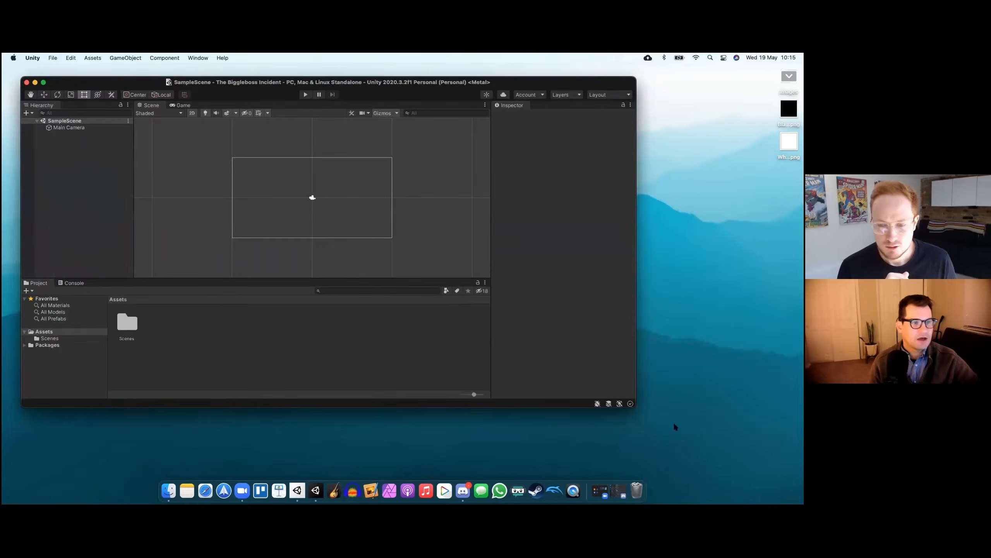
Enlarge the Unity editor window to fill most of the desktop and shift it slightly
{"action": "left_click_drag", "start_coordinate": [637, 404], "coordinate": [771, 473]}
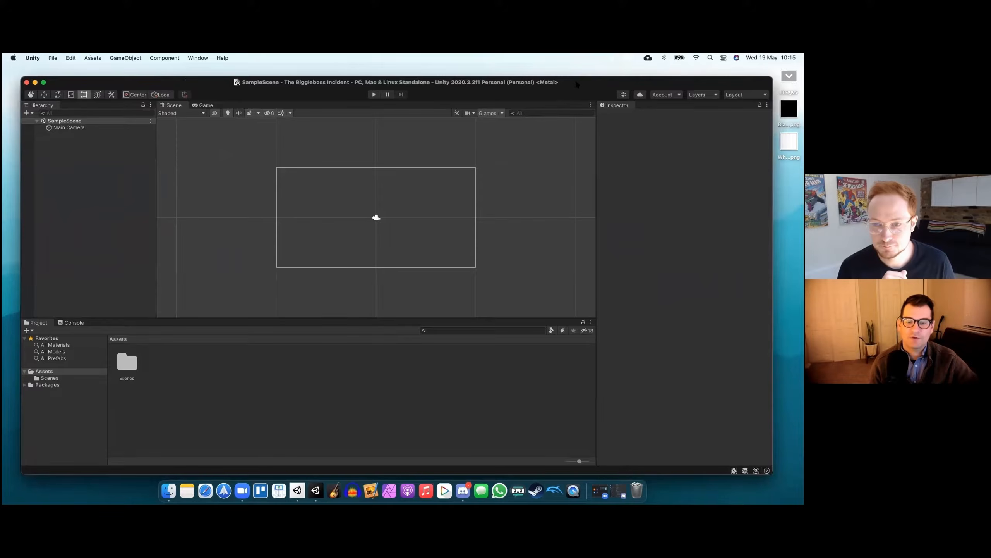
{"action": "left_click_drag", "start_coordinate": [576, 84], "coordinate": [586, 84]}
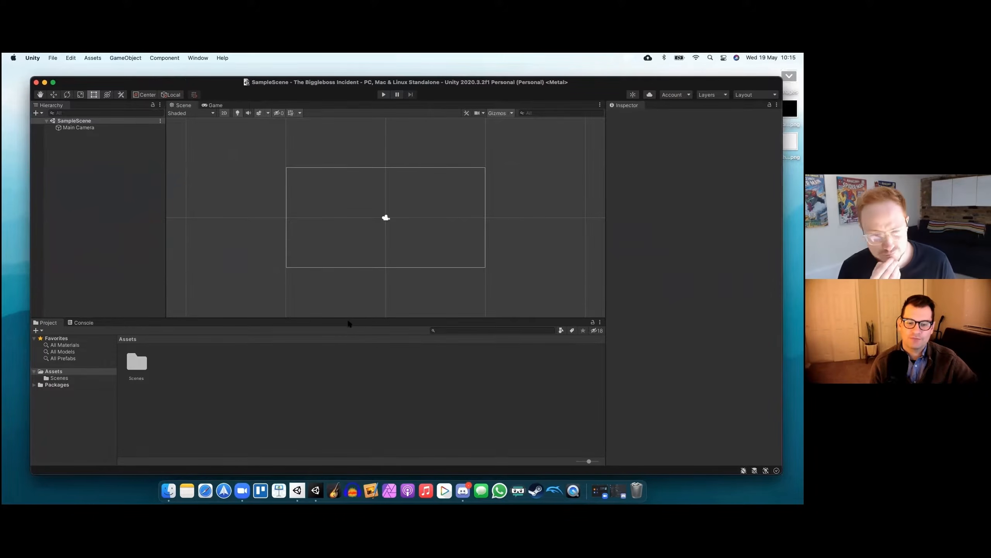
Switch to Finder, look at the subfolders of the Game folder's Art folder, and close the Finder window
{"action": "left_click", "coordinate": [169, 491]}
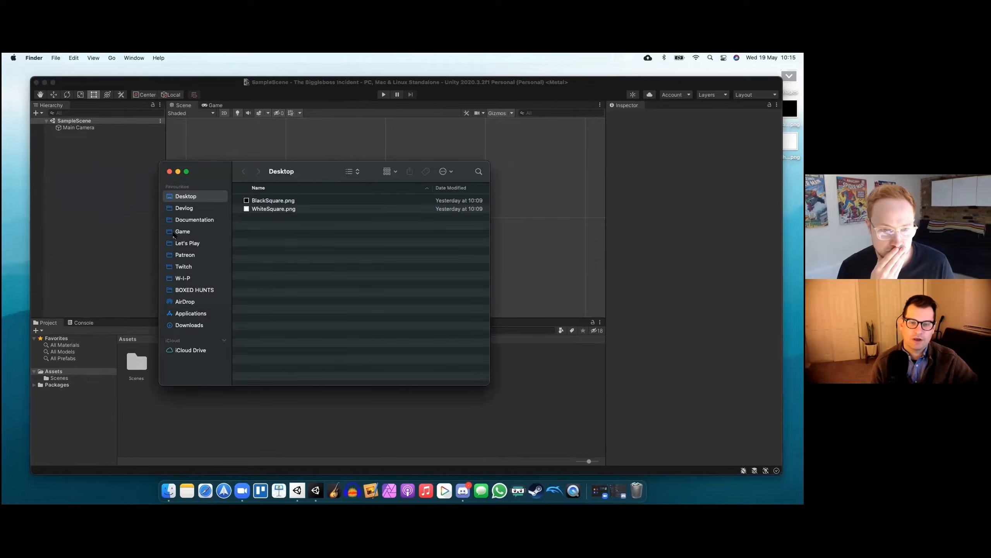
{"action": "left_click", "coordinate": [174, 233]}
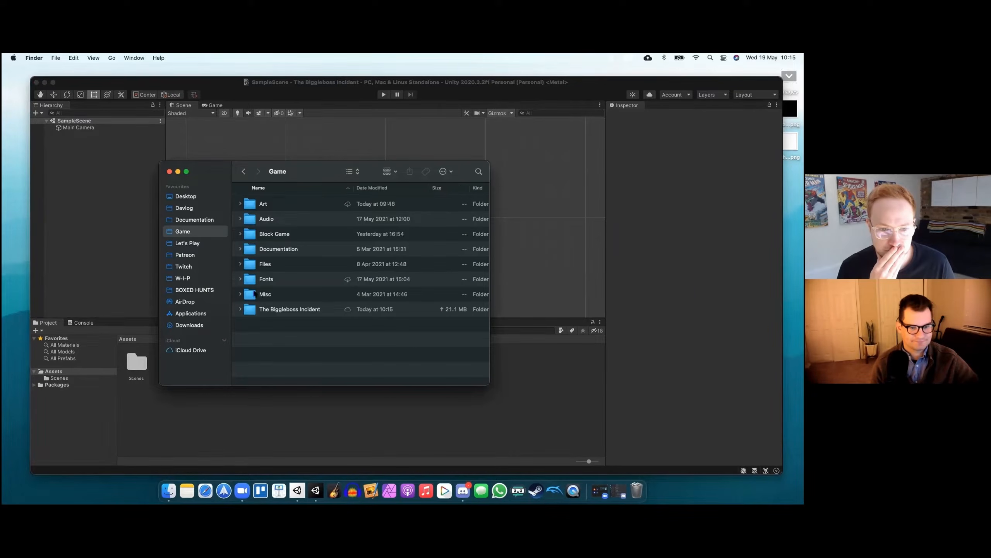
{"action": "left_click_drag", "start_coordinate": [232, 278], "coordinate": [213, 278]}
{"action": "double_click", "coordinate": [244, 203]}
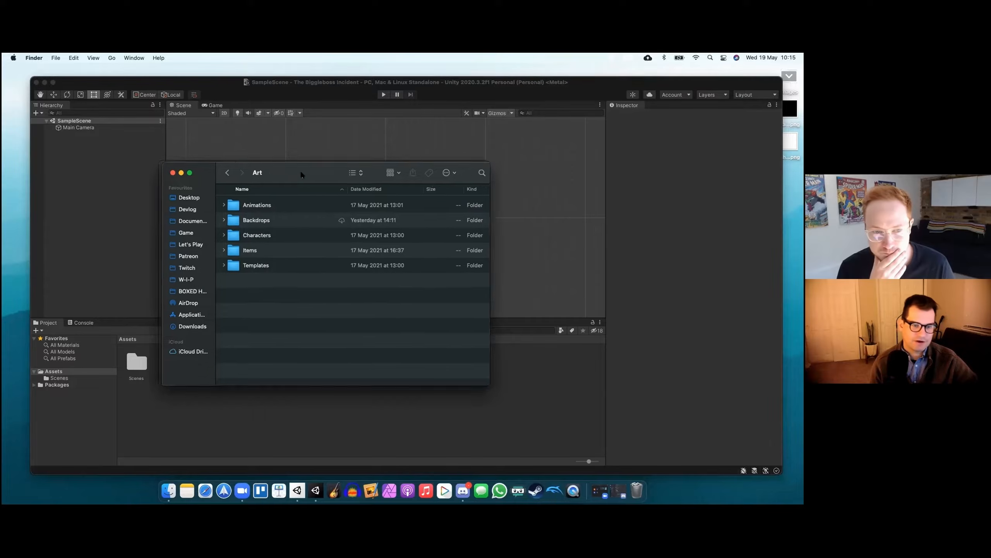
{"action": "left_click_drag", "start_coordinate": [299, 174], "coordinate": [354, 195]}
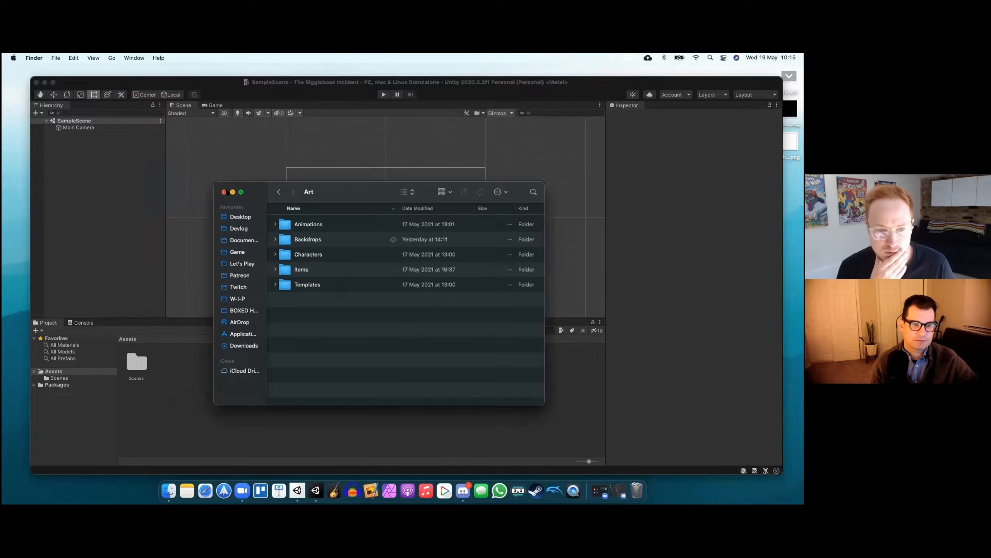
{"action": "left_click", "coordinate": [224, 191]}
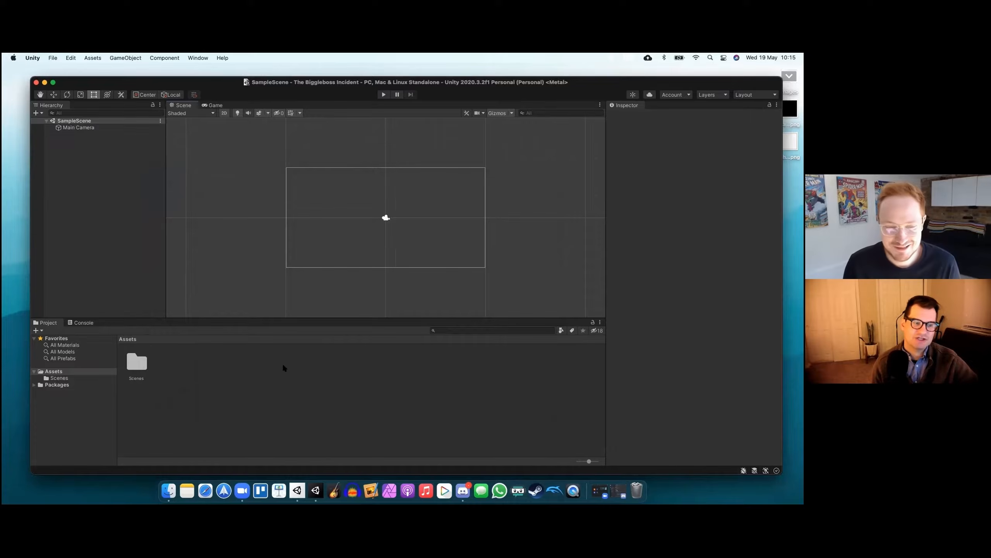
Open Unity's Package Manager and list the packages under My Assets
{"action": "left_click", "coordinate": [124, 58]}
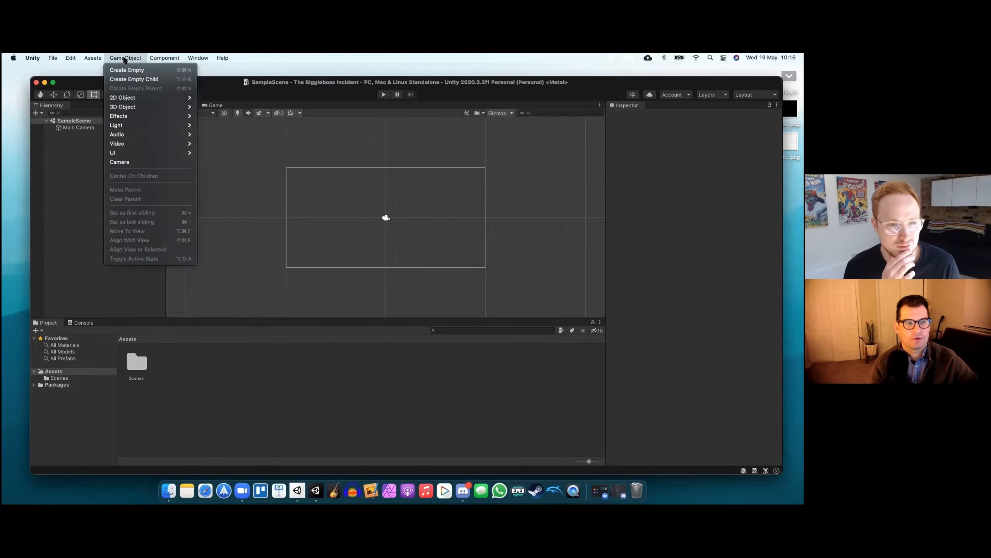
{"action": "mouse_move", "coordinate": [97, 57]}
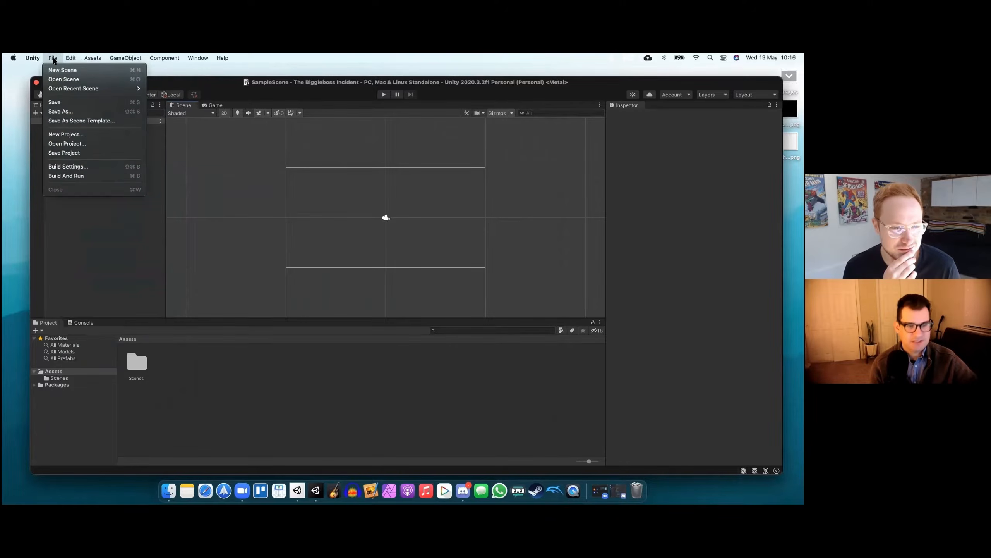
{"action": "mouse_move", "coordinate": [32, 58]}
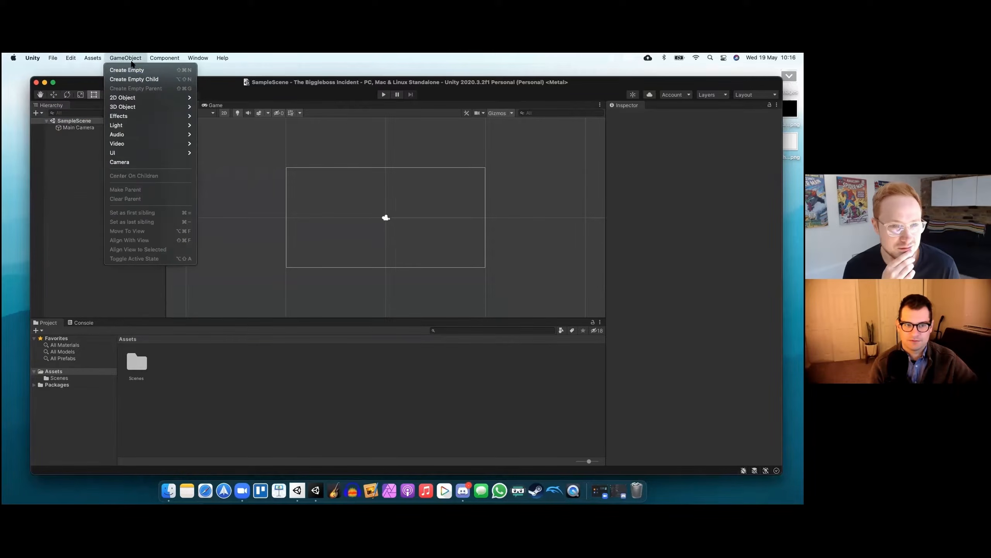
{"action": "mouse_move", "coordinate": [195, 58]}
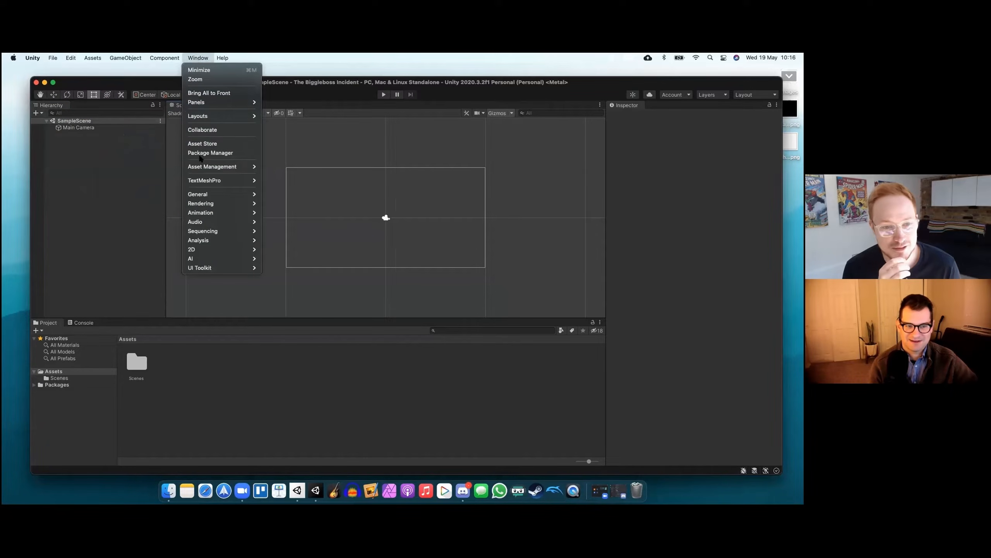
{"action": "left_click", "coordinate": [201, 153]}
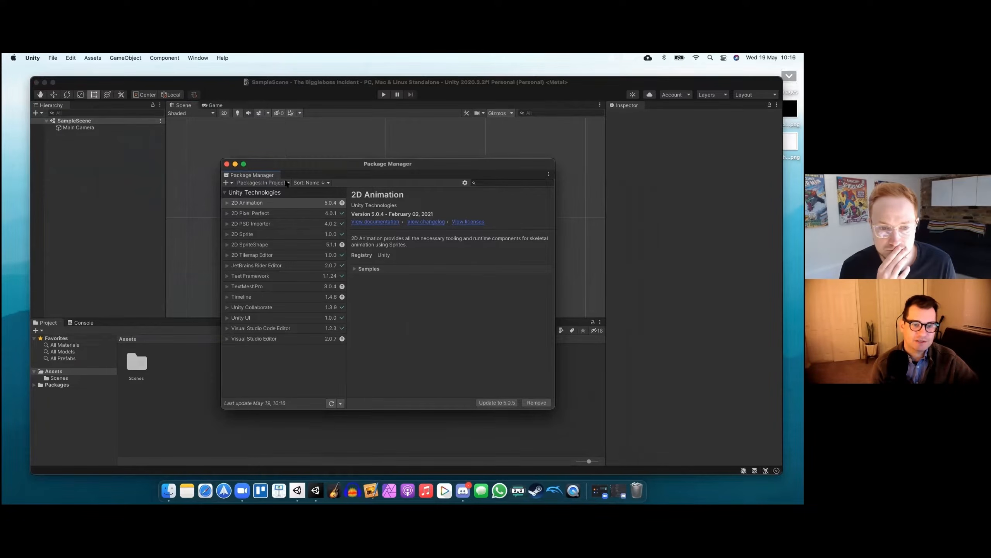
{"action": "left_click", "coordinate": [283, 182]}
{"action": "left_click", "coordinate": [263, 193]}
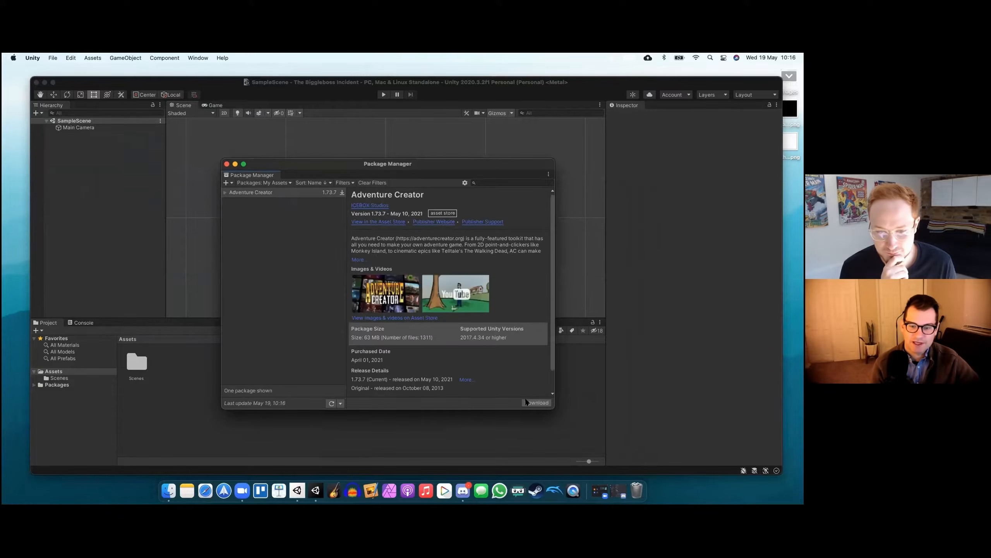
Download and import the Adventure Creator 1.73.7 package, accept its required input and layer changes, and close the Package Manager
{"action": "left_click", "coordinate": [528, 402]}
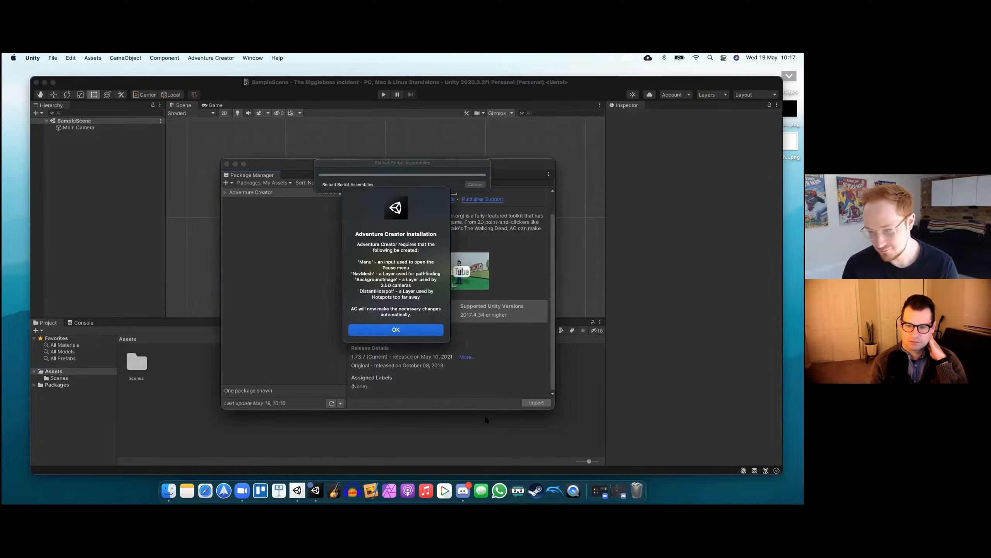
{"action": "left_click", "coordinate": [369, 331]}
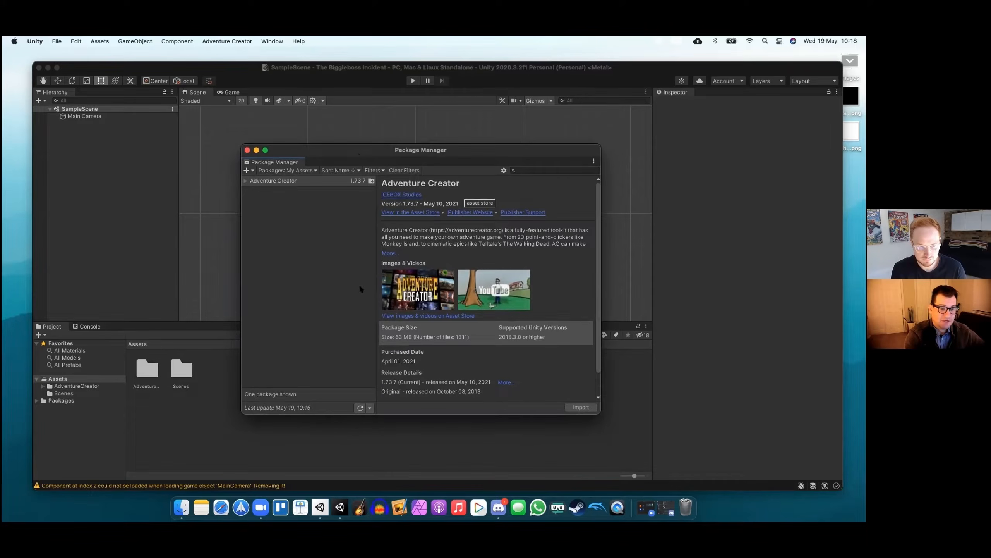
{"action": "left_click", "coordinate": [247, 150]}
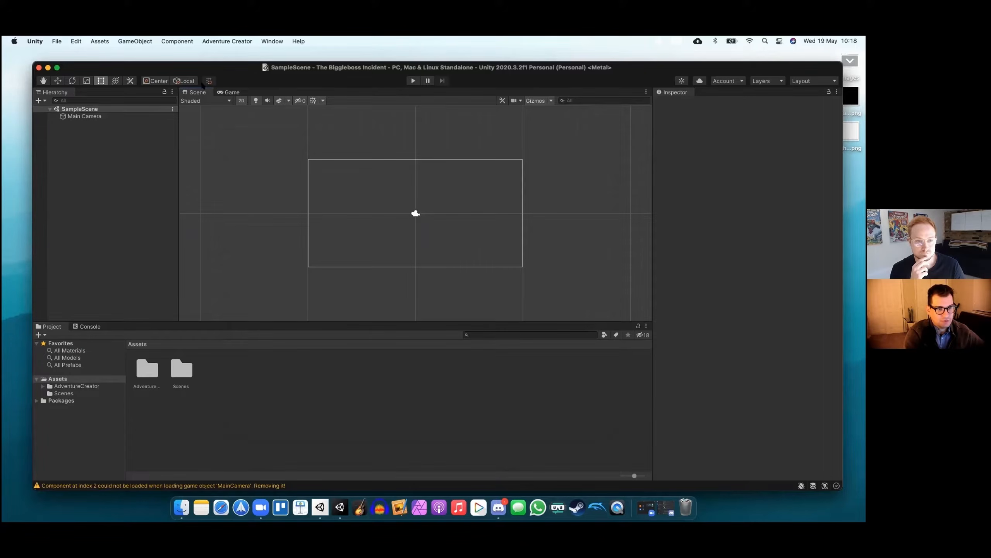
Open Adventure Creator's Game Editor, widen its window and dock it beside the Inspector
{"action": "left_click", "coordinate": [210, 43]}
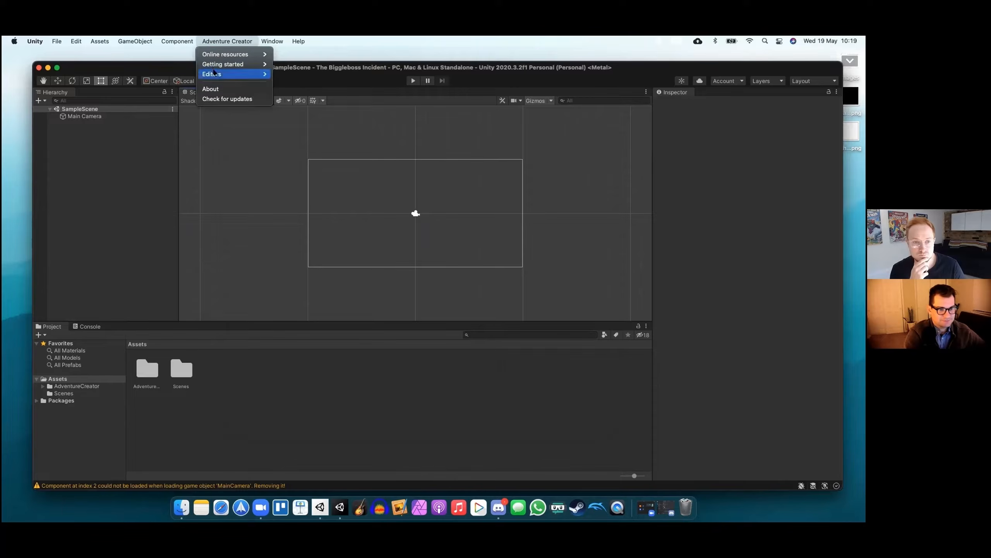
{"action": "mouse_move", "coordinate": [216, 77]}
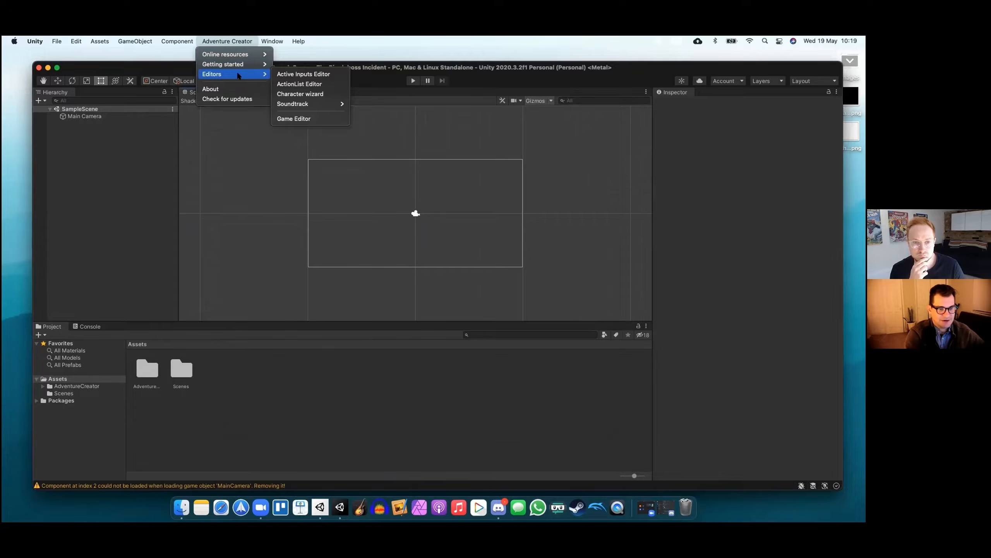
{"action": "left_click", "coordinate": [302, 118]}
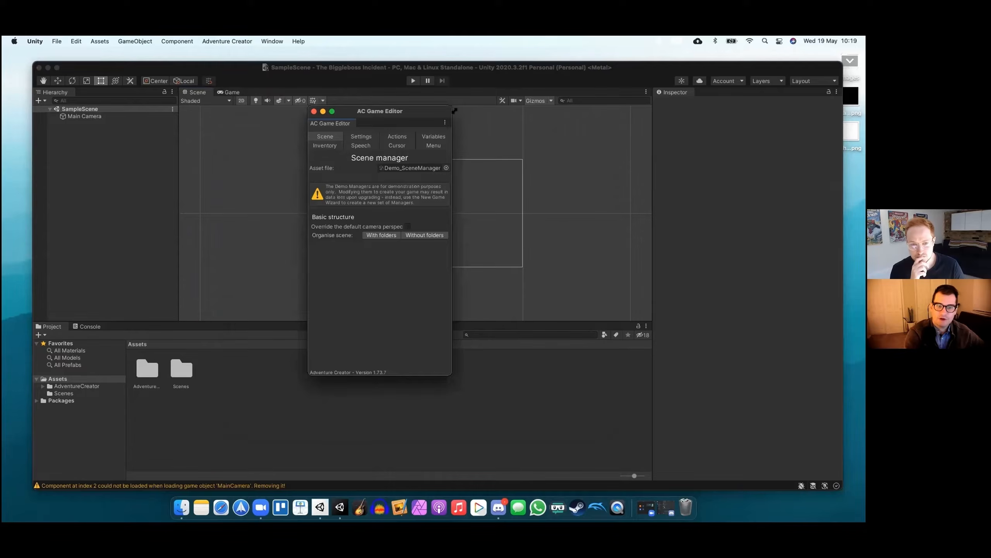
{"action": "left_click_drag", "start_coordinate": [451, 106], "coordinate": [478, 114]}
{"action": "left_click_drag", "start_coordinate": [343, 131], "coordinate": [710, 100]}
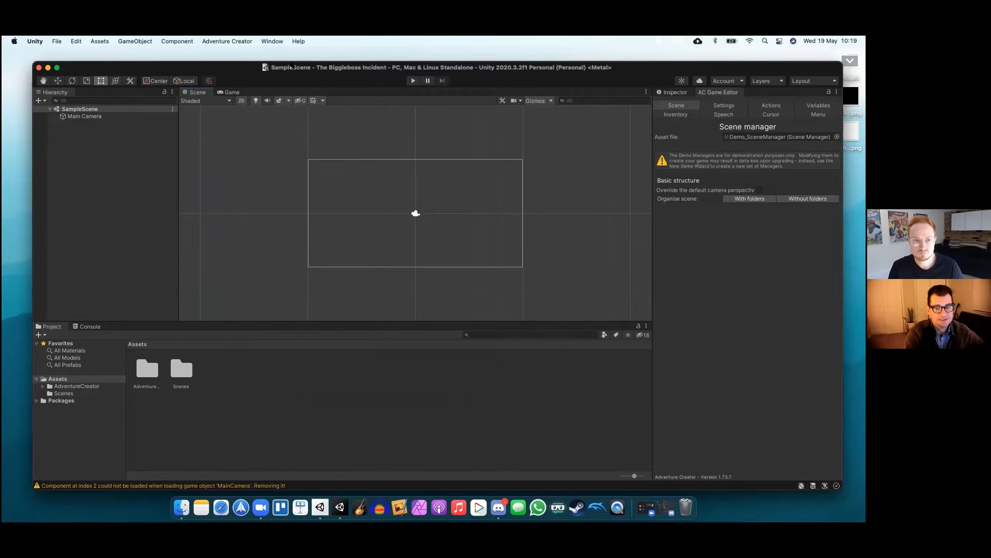
{"action": "left_click", "coordinate": [236, 41]}
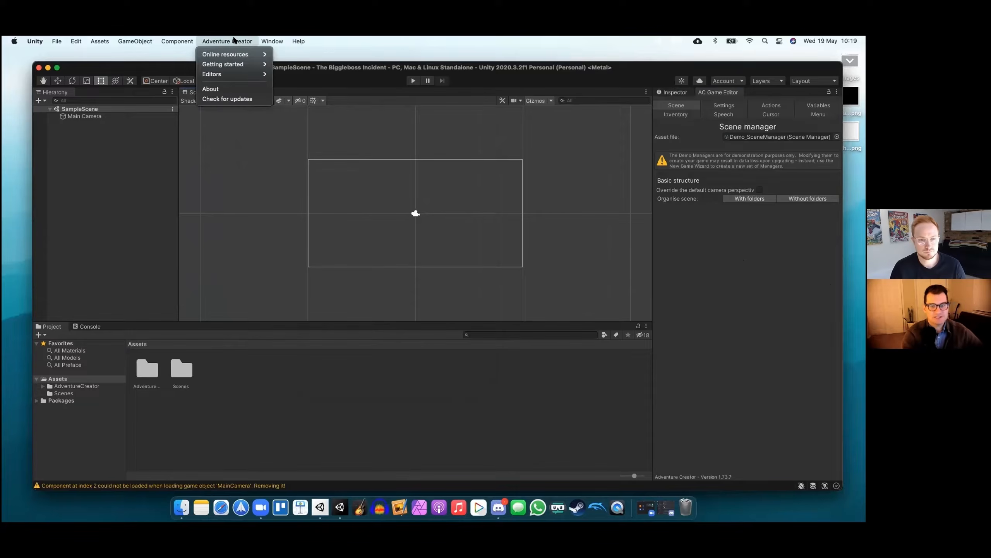
{"action": "left_click", "coordinate": [689, 72]}
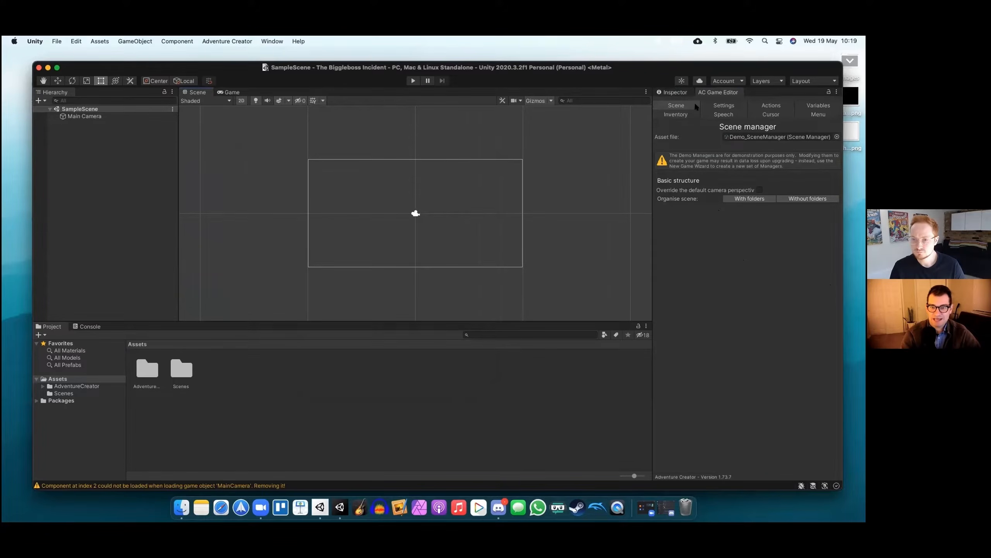
Look through the Settings, Actions, Variables, Inventory, Speech, Cursor and Menu managers of the AC Game Editor
{"action": "left_click", "coordinate": [739, 105]}
{"action": "left_click", "coordinate": [772, 104]}
{"action": "left_click", "coordinate": [802, 105]}
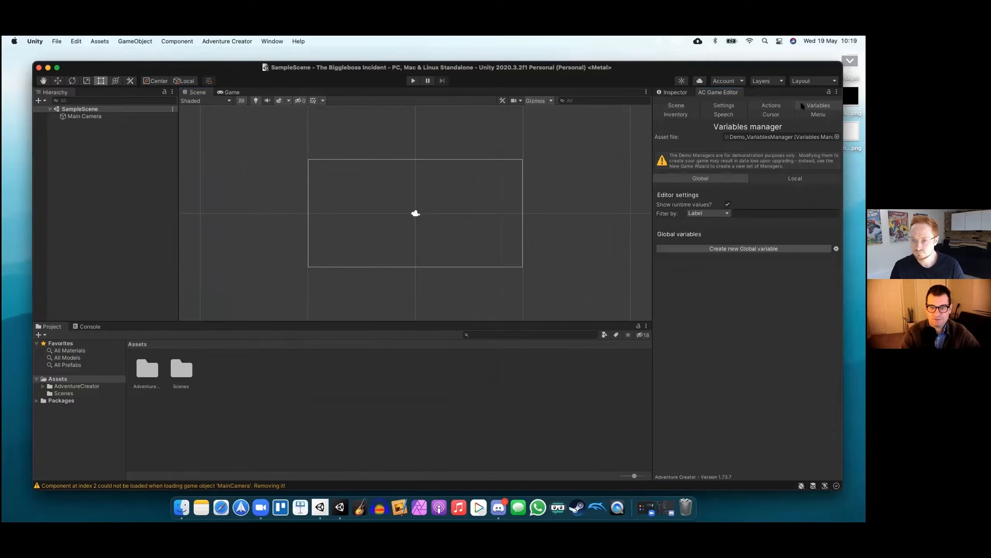
{"action": "left_click", "coordinate": [683, 114]}
{"action": "left_click", "coordinate": [724, 113]}
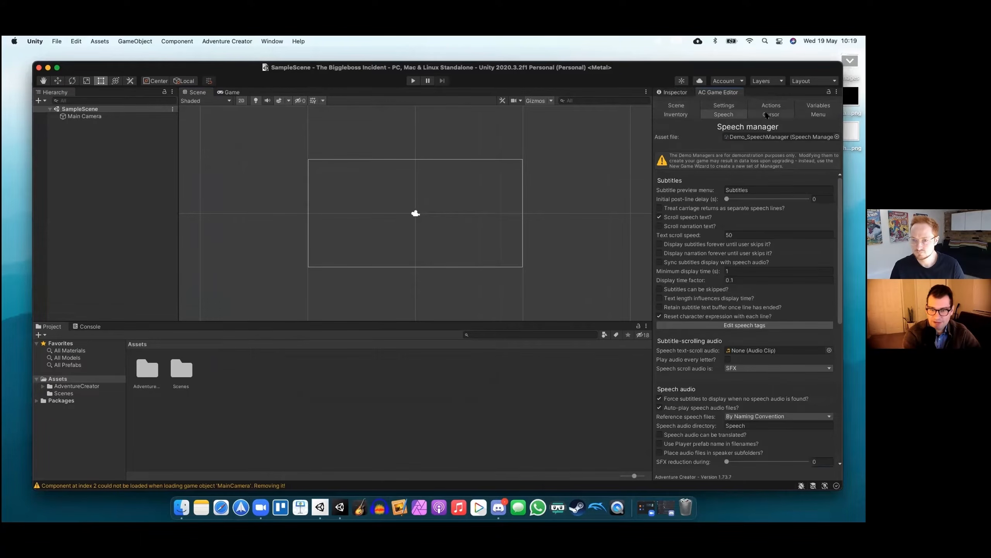
{"action": "left_click", "coordinate": [767, 115]}
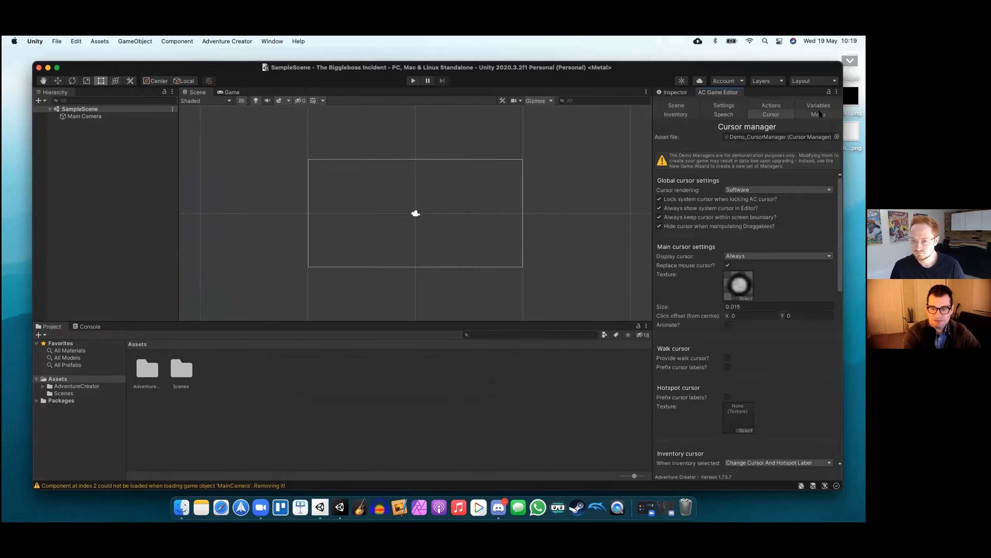
{"action": "left_click", "coordinate": [819, 114]}
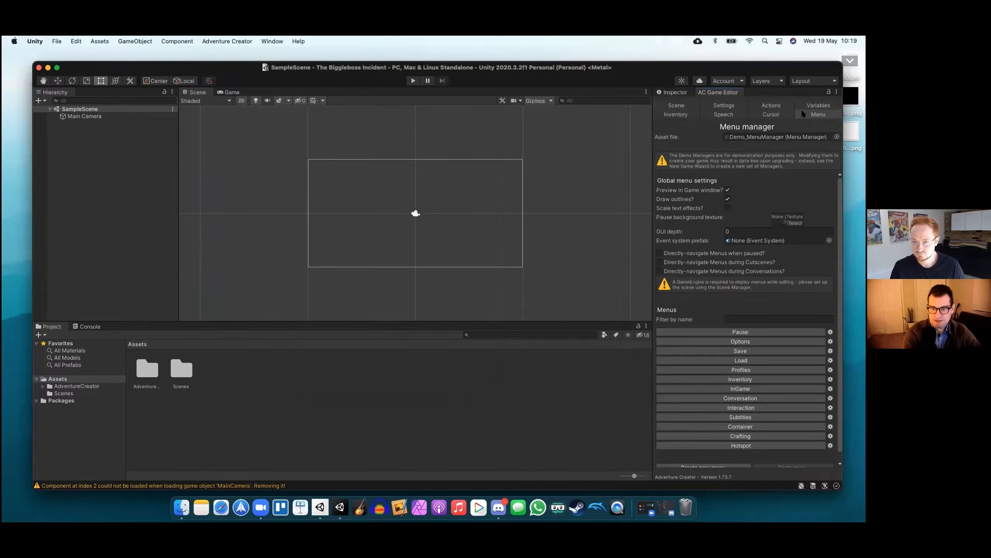
Revisit the Speech manager, then examine the Menu manager's global settings and its list of menus
{"action": "left_click", "coordinate": [728, 113]}
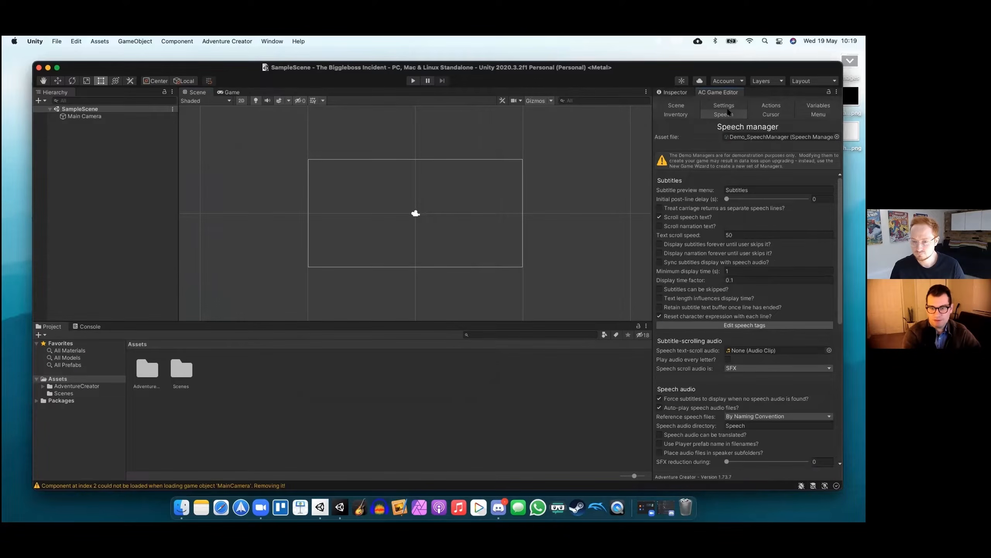
{"action": "left_click", "coordinate": [806, 114]}
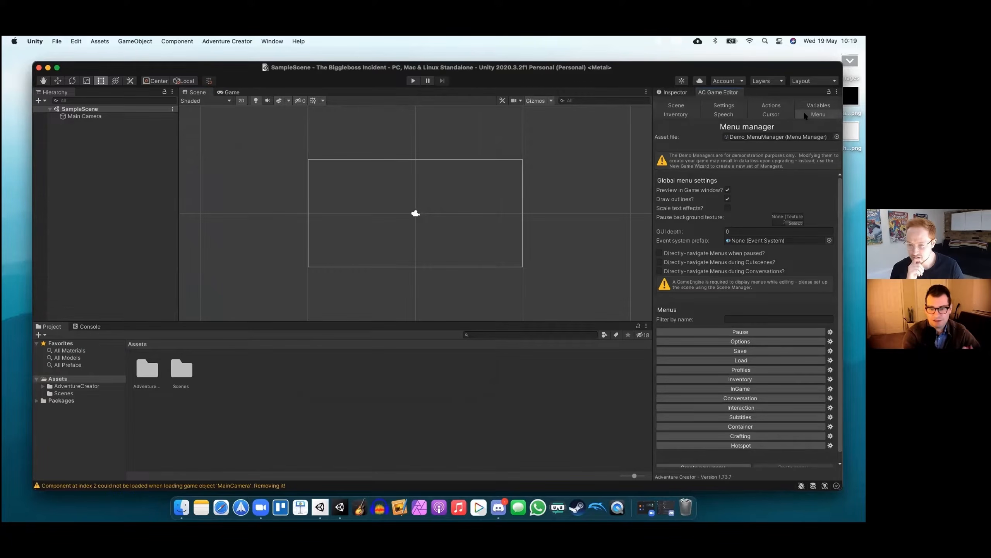
{"action": "scroll", "coordinate": [755, 217], "scroll_direction": "down", "scroll_amount": 2}
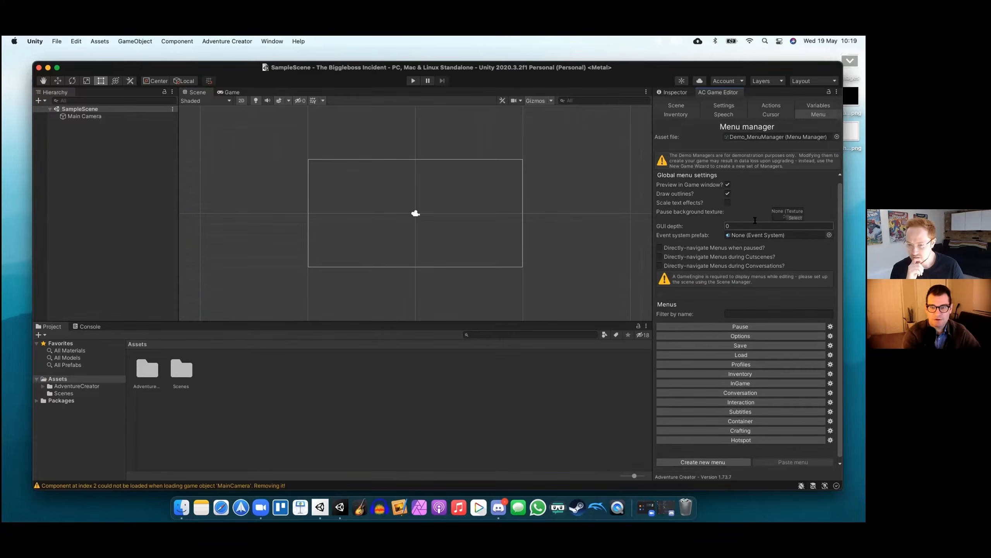
{"action": "scroll", "coordinate": [755, 220], "scroll_direction": "up", "scroll_amount": 1}
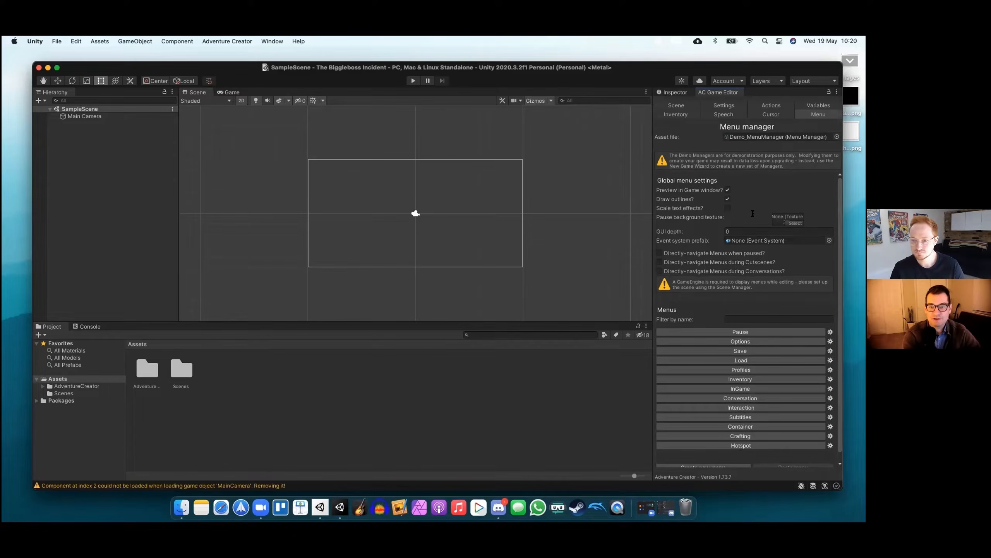
Examine the Cursor manager's settings, from the global and inventory cursor options to the interaction icons
{"action": "left_click", "coordinate": [766, 114]}
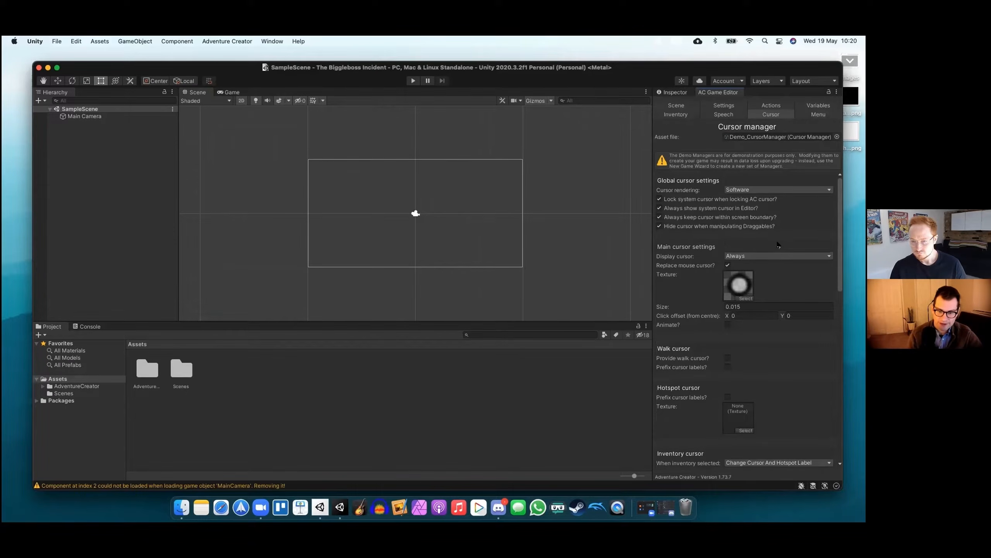
{"action": "scroll", "coordinate": [777, 245], "scroll_direction": "down", "scroll_amount": 15}
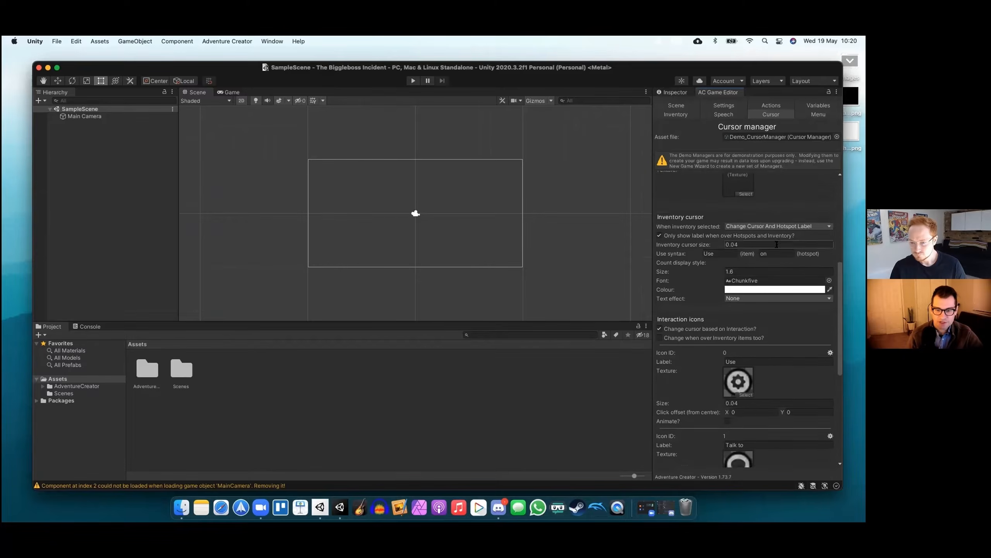
{"action": "scroll", "coordinate": [777, 244], "scroll_direction": "down", "scroll_amount": 5}
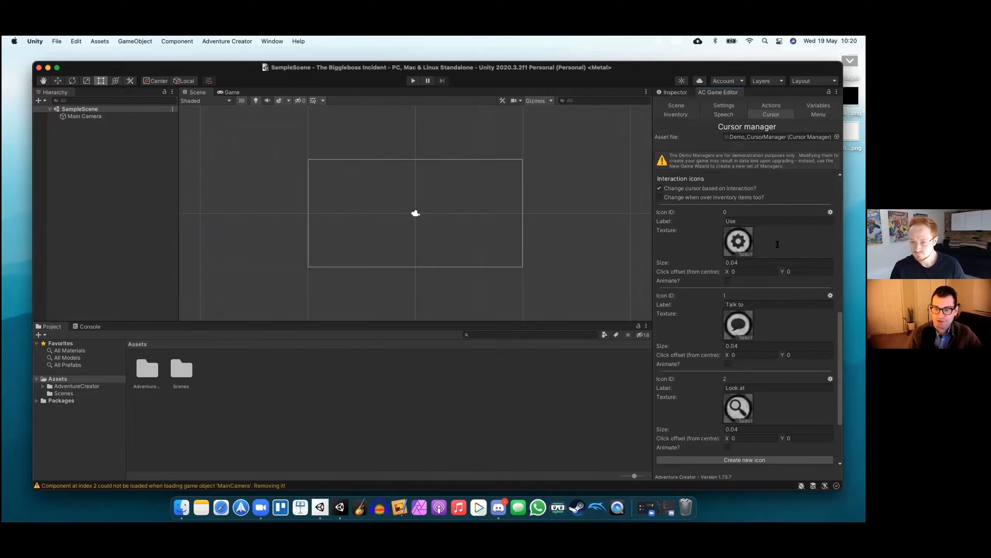
Examine the Use, Talk to and Look at interaction icons in the Cursor manager, down to the cutscene cursor option
{"action": "scroll", "coordinate": [778, 250], "scroll_direction": "down", "scroll_amount": 5}
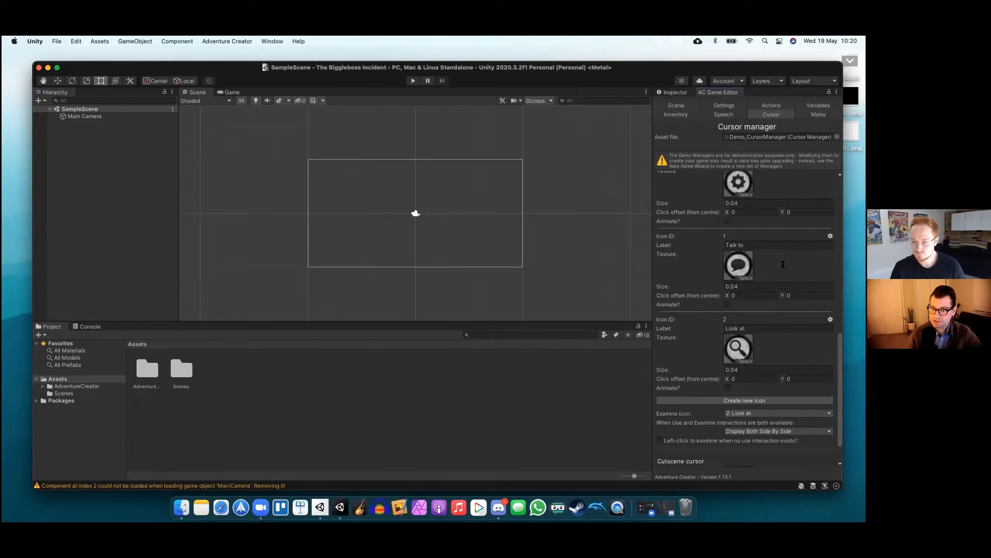
{"action": "scroll", "coordinate": [782, 264], "scroll_direction": "down", "scroll_amount": 2}
{"action": "scroll", "coordinate": [783, 266], "scroll_direction": "up", "scroll_amount": 2}
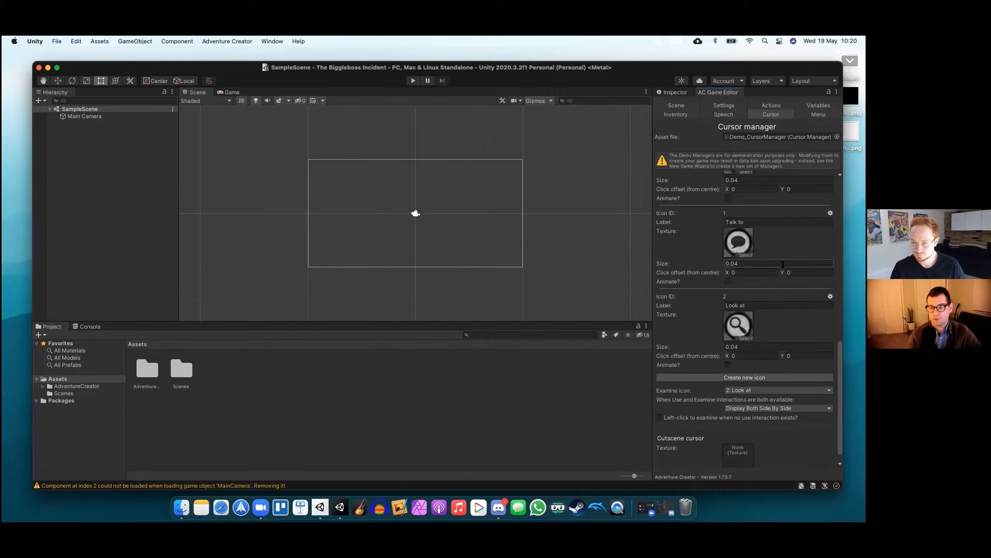
{"action": "scroll", "coordinate": [783, 265], "scroll_direction": "up", "scroll_amount": 2}
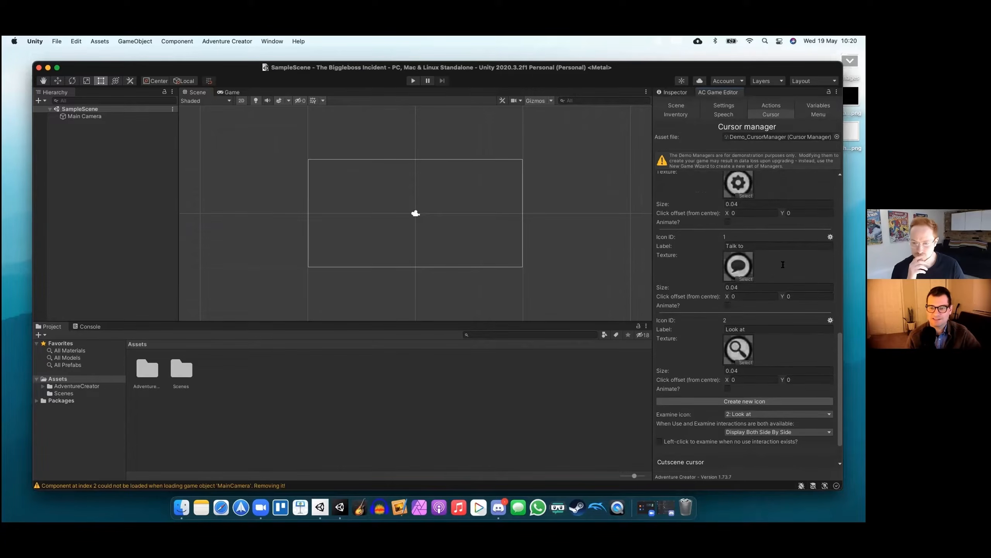
{"action": "scroll", "coordinate": [784, 264], "scroll_direction": "up", "scroll_amount": 1}
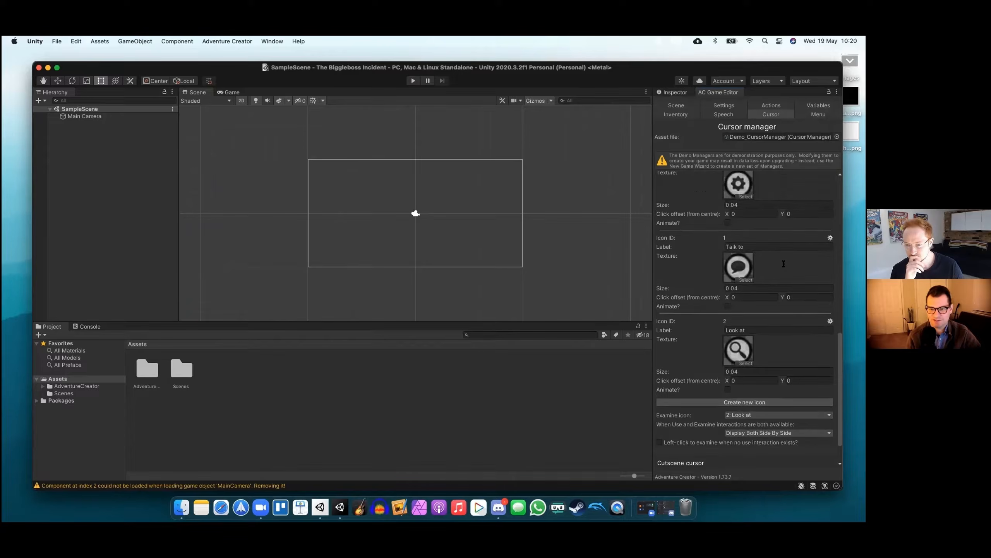
{"action": "scroll", "coordinate": [783, 264], "scroll_direction": "up", "scroll_amount": 1}
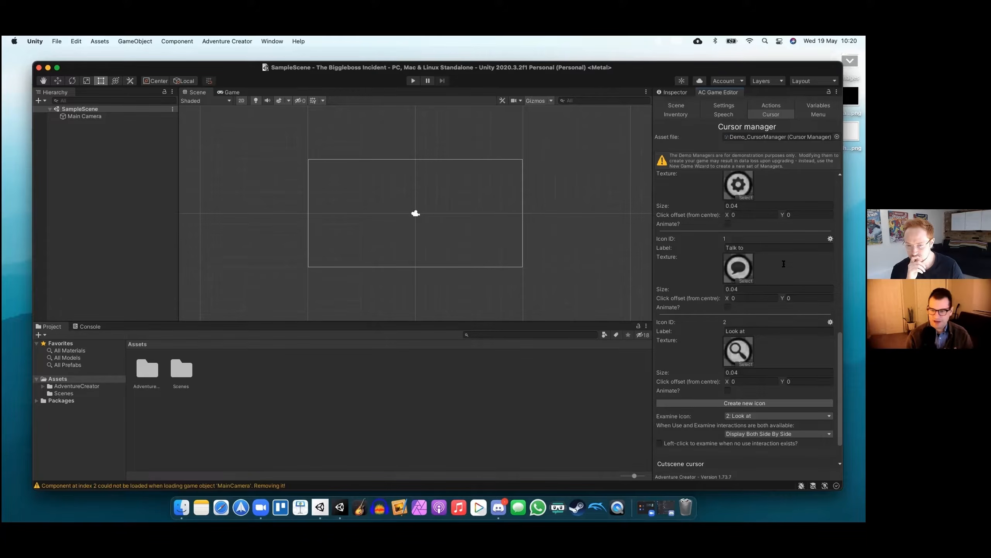
{"action": "scroll", "coordinate": [784, 263], "scroll_direction": "up", "scroll_amount": 1}
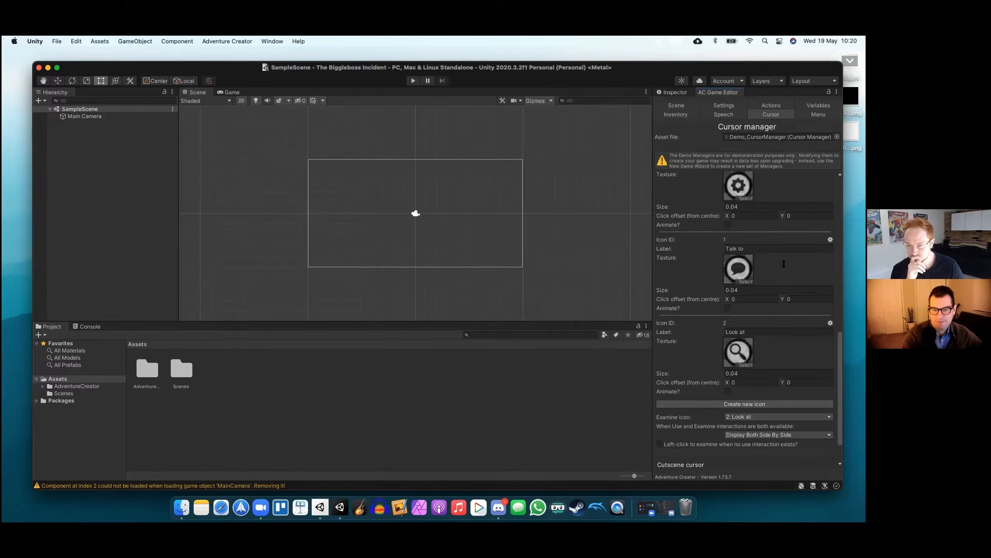
{"action": "scroll", "coordinate": [783, 263], "scroll_direction": "up", "scroll_amount": 1}
{"action": "scroll", "coordinate": [784, 264], "scroll_direction": "up", "scroll_amount": 1}
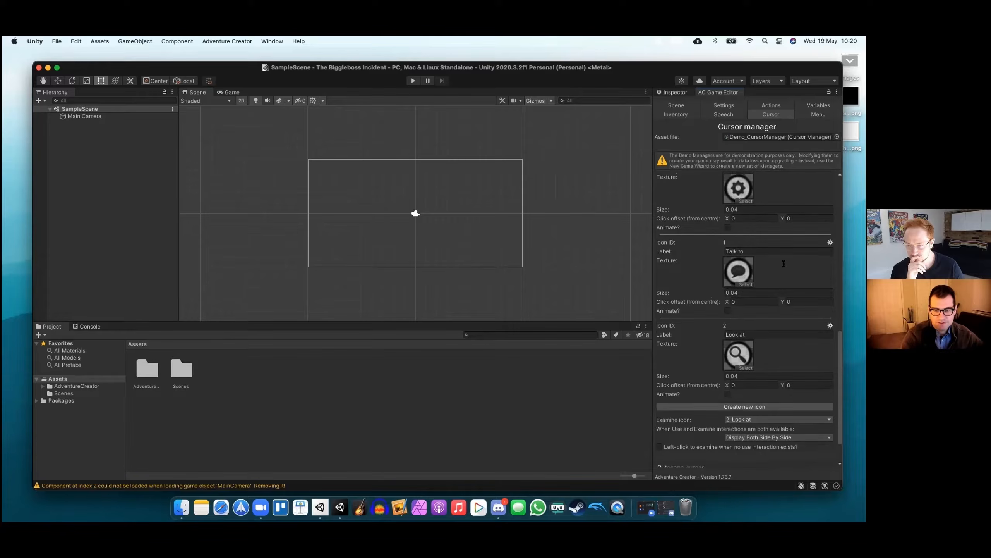
{"action": "scroll", "coordinate": [784, 263], "scroll_direction": "up", "scroll_amount": 2}
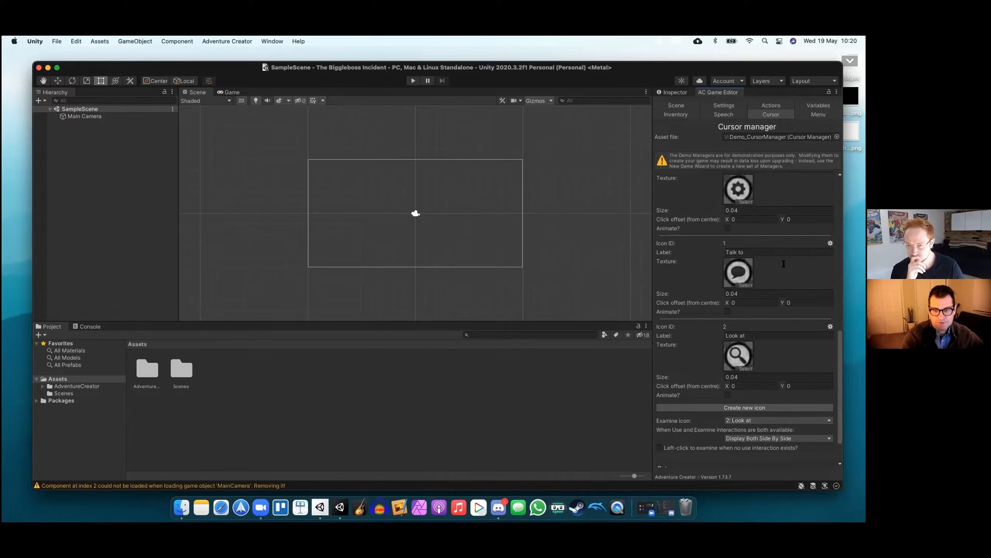
Examine the Speech manager's subtitle, speech audio, lip syncing and language settings, down to its game text gathering and export options
{"action": "left_click", "coordinate": [723, 114]}
{"action": "scroll", "coordinate": [774, 333], "scroll_direction": "up", "scroll_amount": 5}
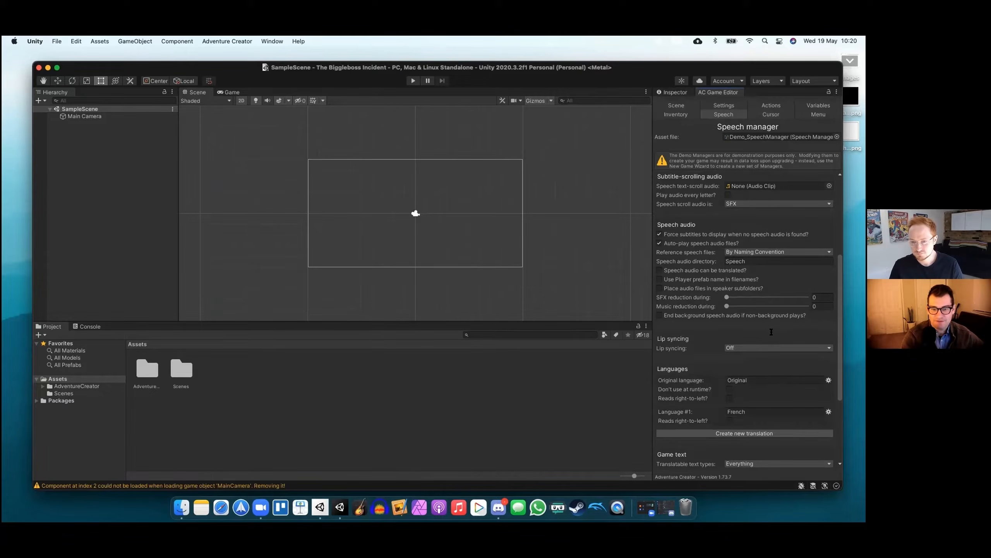
{"action": "scroll", "coordinate": [772, 332], "scroll_direction": "up", "scroll_amount": 1}
{"action": "scroll", "coordinate": [771, 331], "scroll_direction": "up", "scroll_amount": 2}
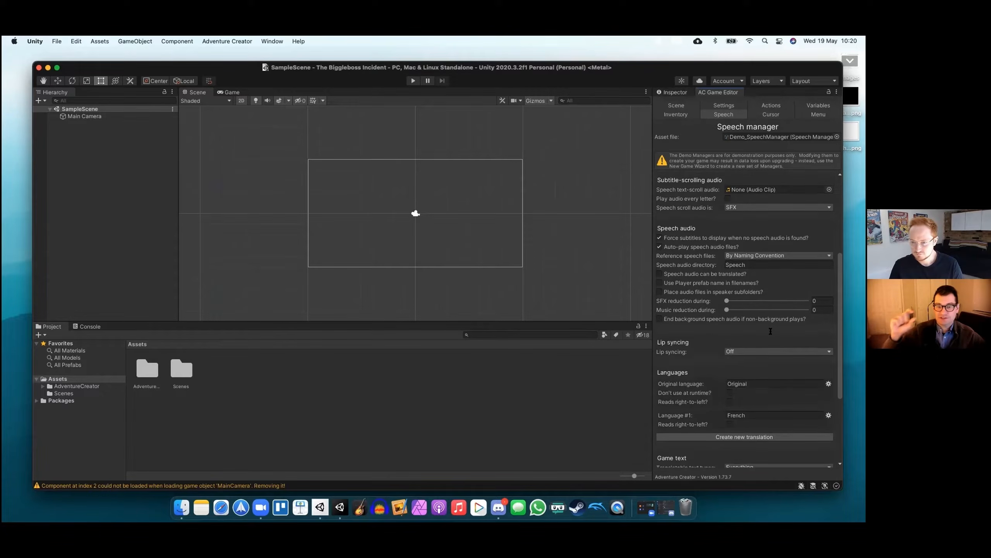
{"action": "scroll", "coordinate": [771, 331], "scroll_direction": "down", "scroll_amount": 1}
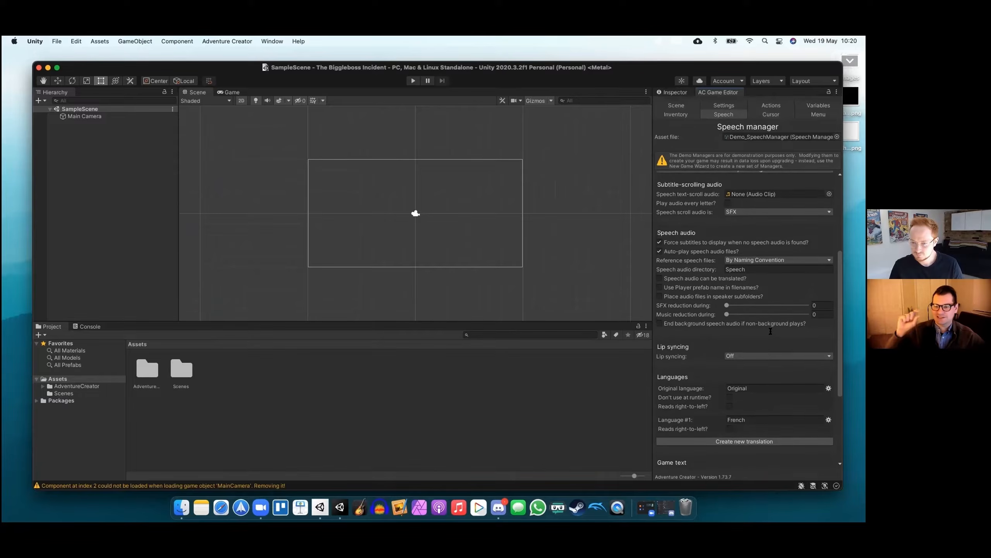
{"action": "scroll", "coordinate": [771, 331], "scroll_direction": "up", "scroll_amount": 5}
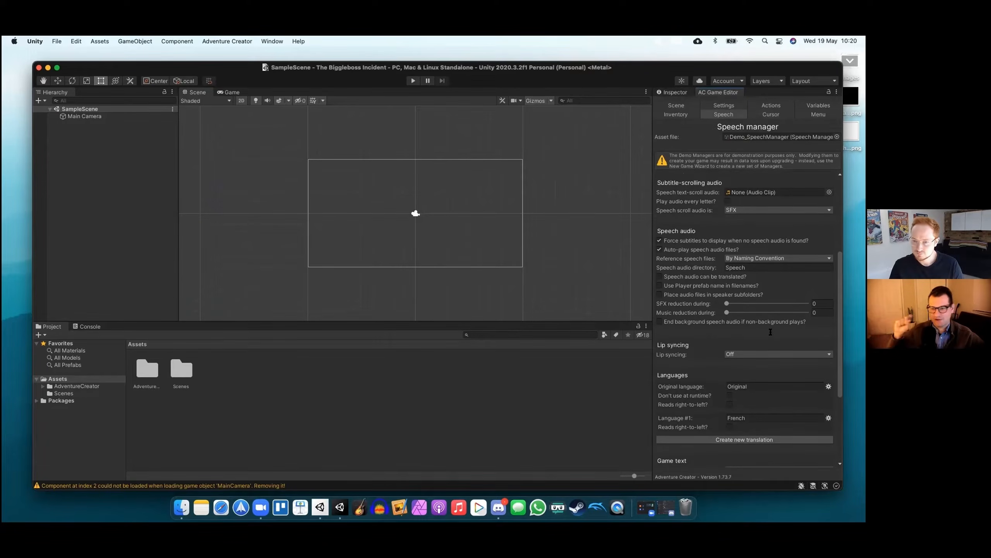
{"action": "scroll", "coordinate": [771, 331], "scroll_direction": "up", "scroll_amount": 8}
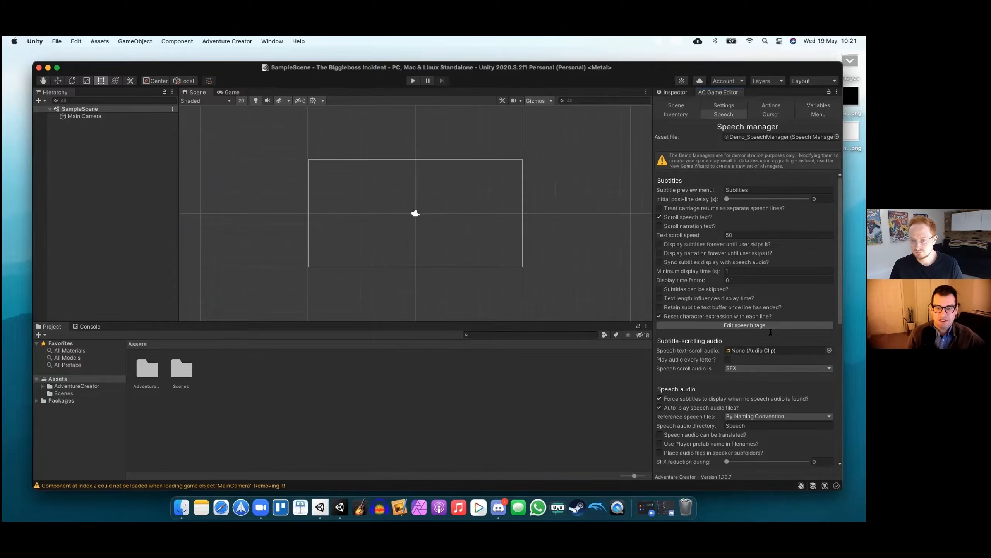
{"action": "scroll", "coordinate": [771, 331], "scroll_direction": "down", "scroll_amount": 1}
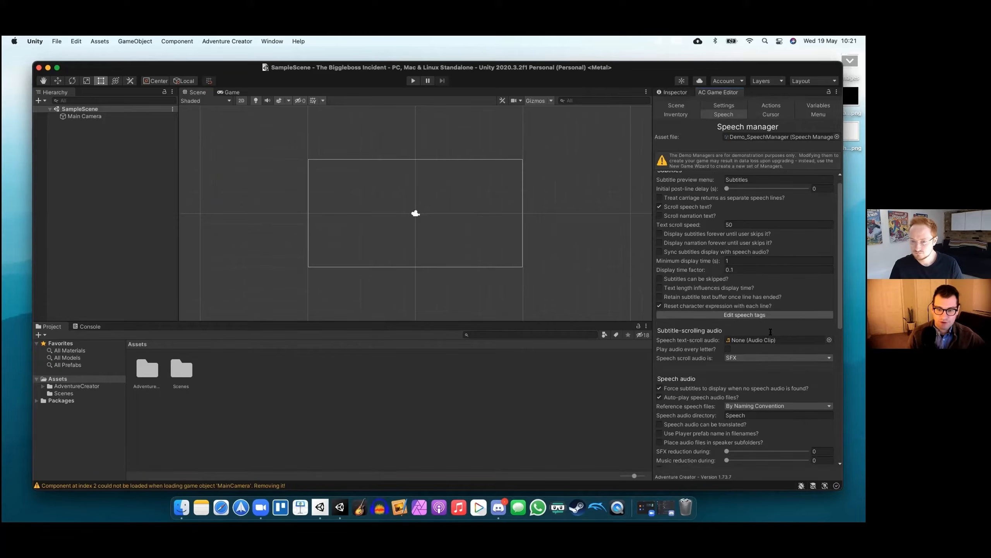
{"action": "scroll", "coordinate": [771, 331], "scroll_direction": "up", "scroll_amount": 1}
{"action": "scroll", "coordinate": [771, 331], "scroll_direction": "down", "scroll_amount": 20}
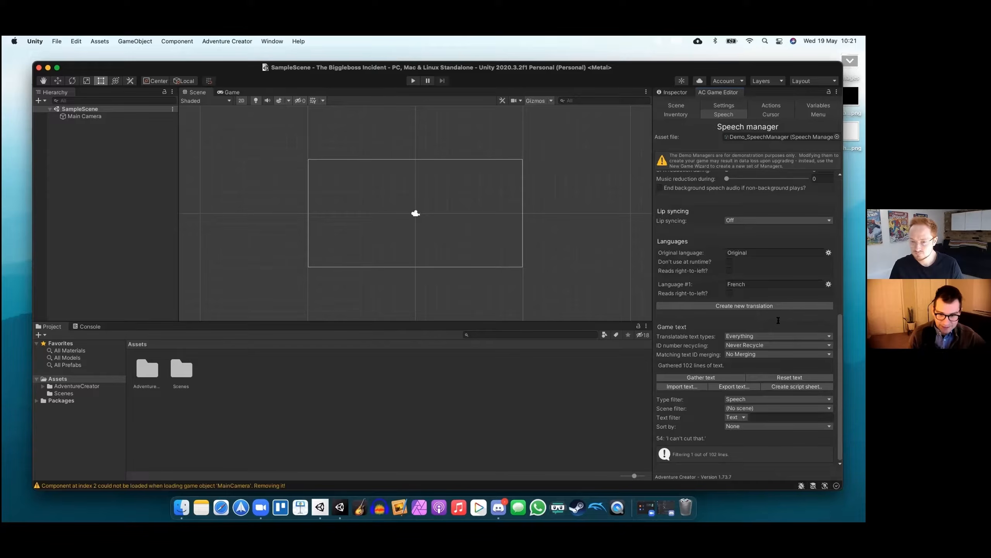
{"action": "scroll", "coordinate": [779, 320], "scroll_direction": "up", "scroll_amount": 1}
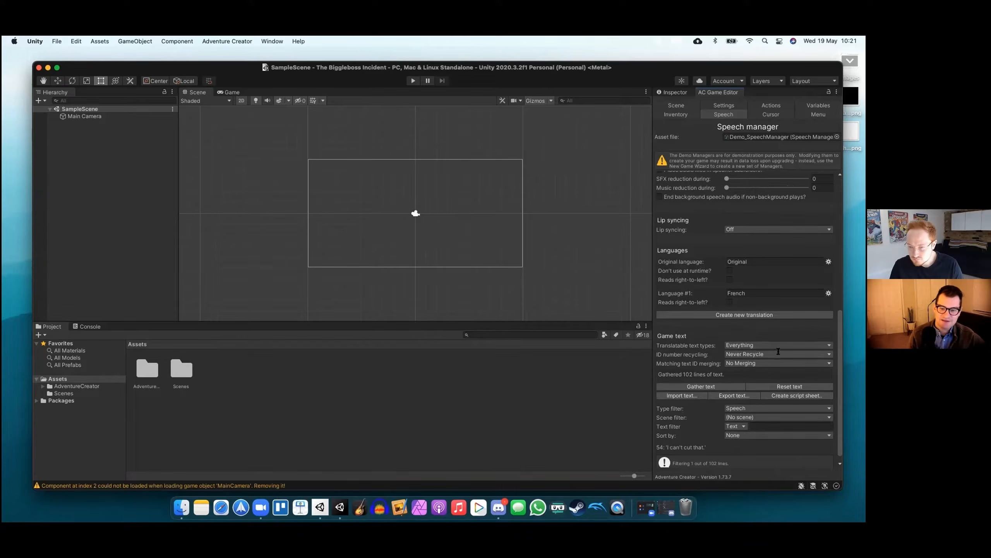
{"action": "scroll", "coordinate": [779, 351], "scroll_direction": "down", "scroll_amount": 1}
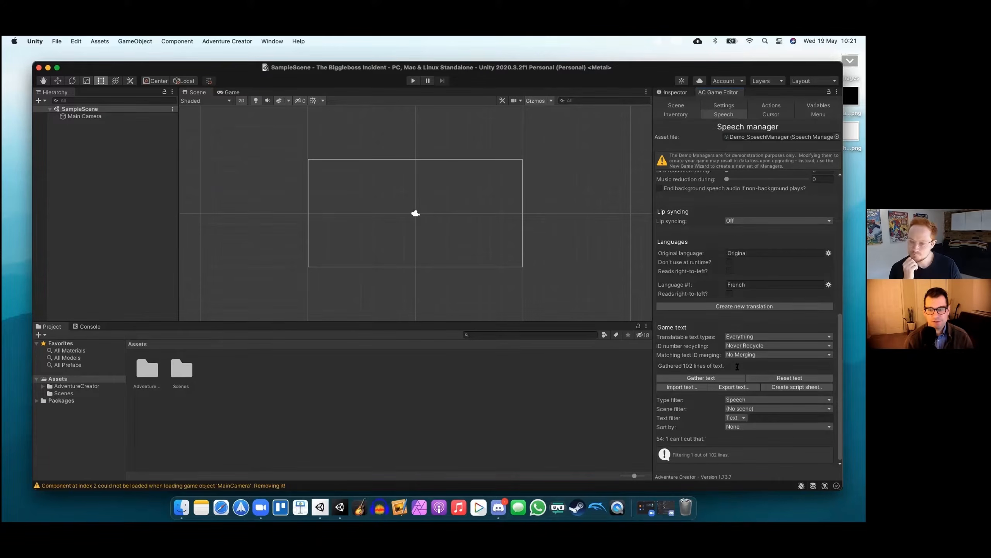
Open the Prop sword item in the Inventory manager and review its properties, graphics and standard interactions
{"action": "left_click", "coordinate": [679, 114]}
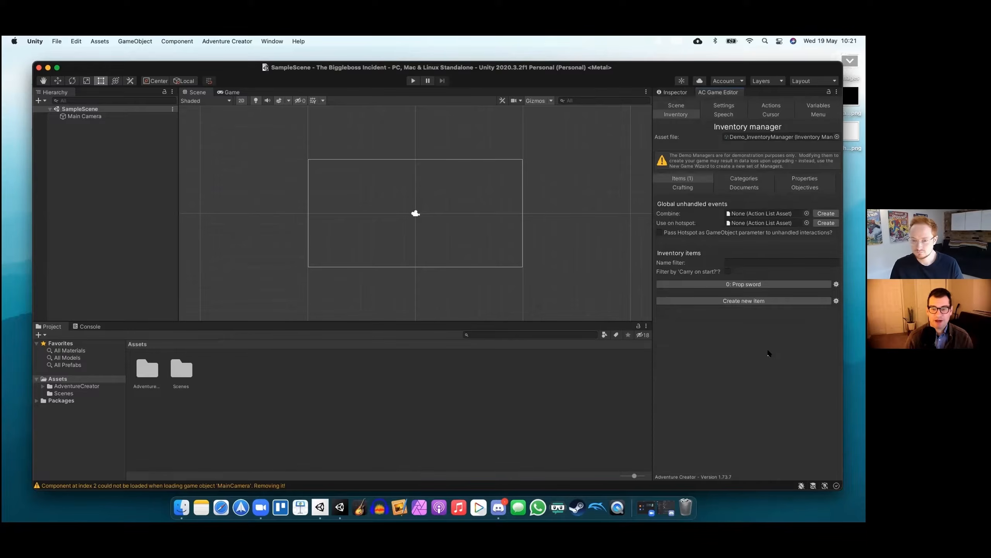
{"action": "left_click", "coordinate": [753, 285]}
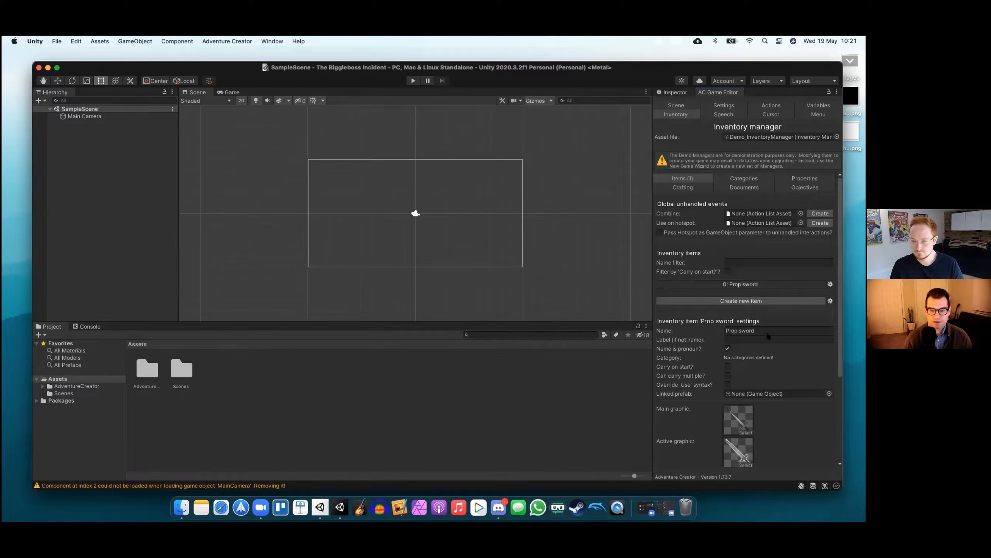
{"action": "scroll", "coordinate": [774, 350], "scroll_direction": "down", "scroll_amount": 4}
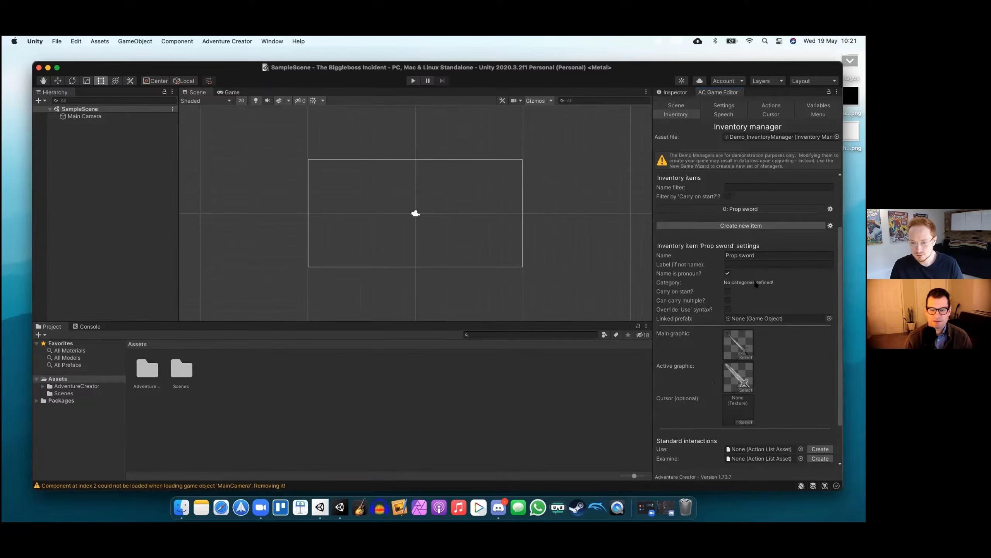
{"action": "scroll", "coordinate": [761, 431], "scroll_direction": "down", "scroll_amount": 1}
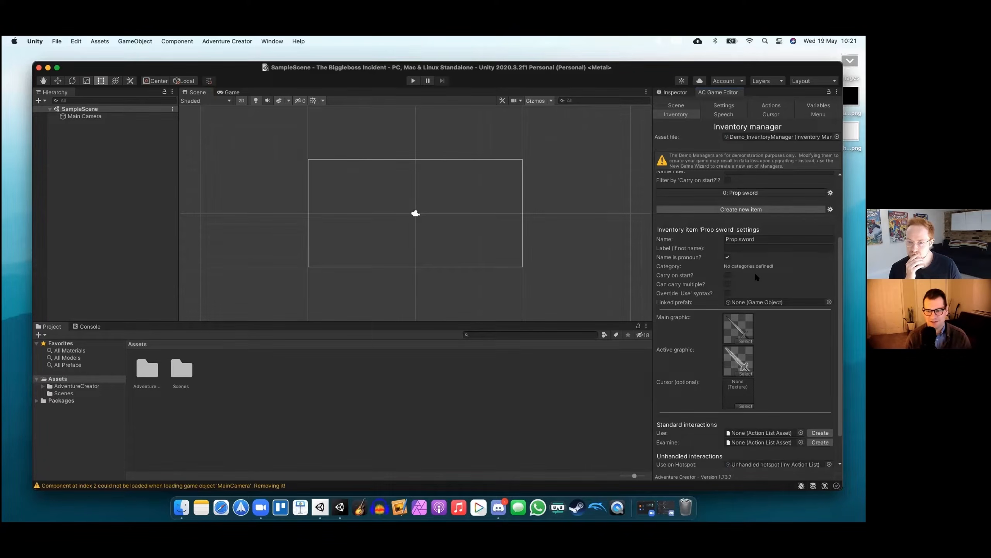
{"action": "scroll", "coordinate": [755, 273], "scroll_direction": "up", "scroll_amount": 5}
{"action": "scroll", "coordinate": [754, 273], "scroll_direction": "up", "scroll_amount": 3}
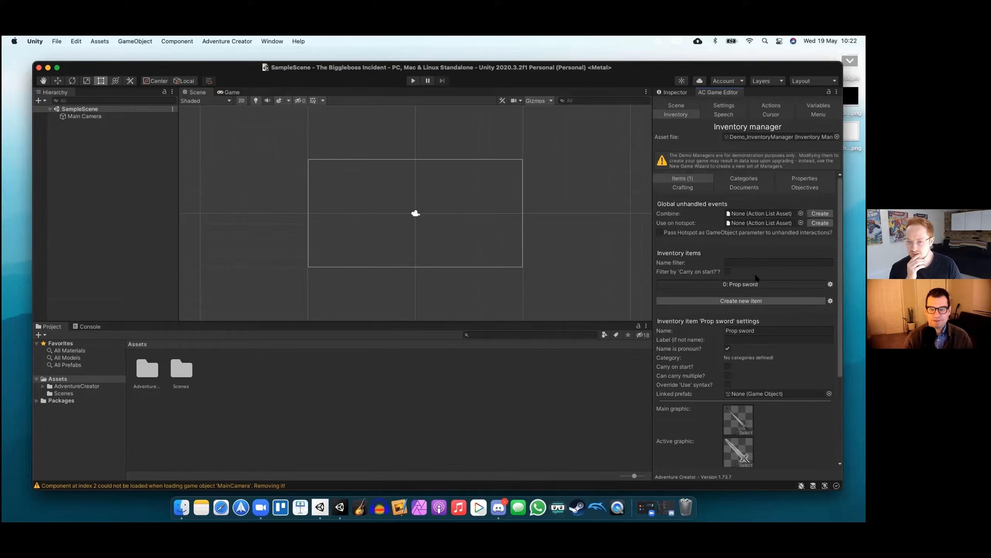
Create a new global variable in the Variables manager and check its available types, keeping it as Boolean
{"action": "left_click", "coordinate": [819, 105]}
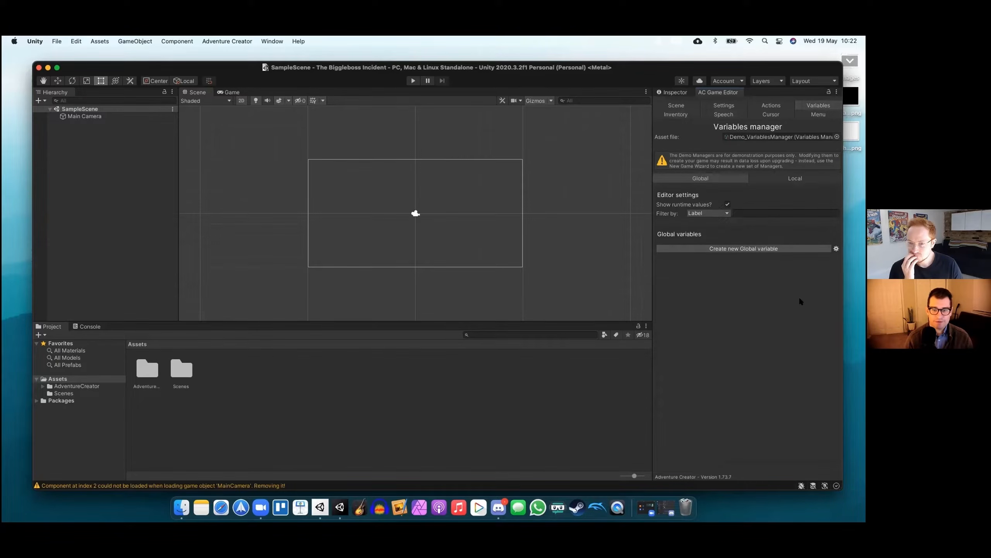
{"action": "left_click", "coordinate": [782, 249]}
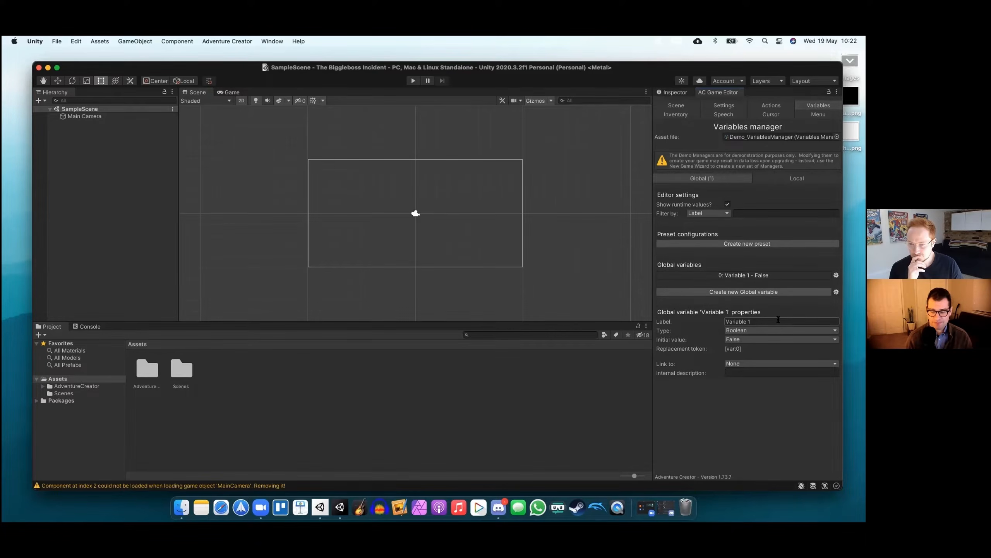
{"action": "left_click", "coordinate": [761, 330]}
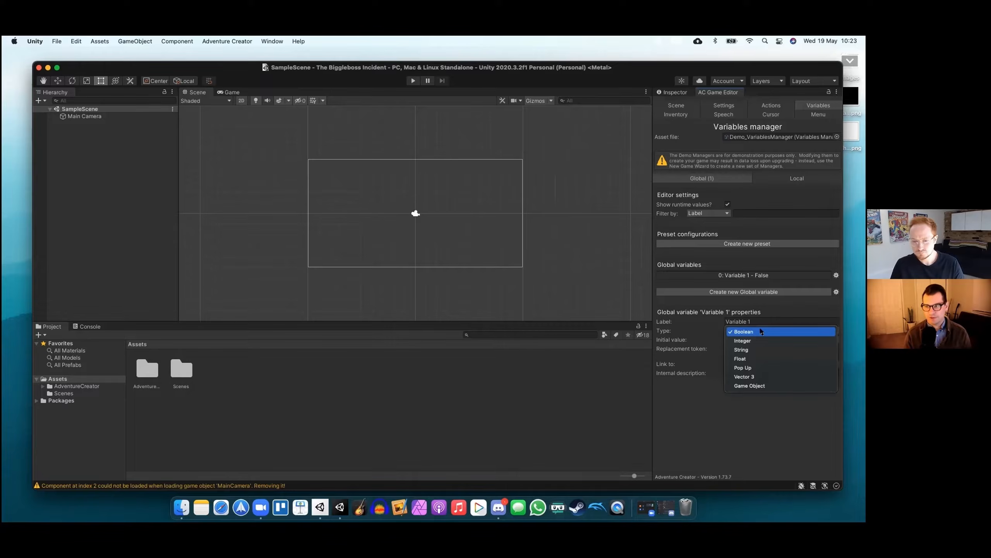
{"action": "left_click", "coordinate": [761, 331]}
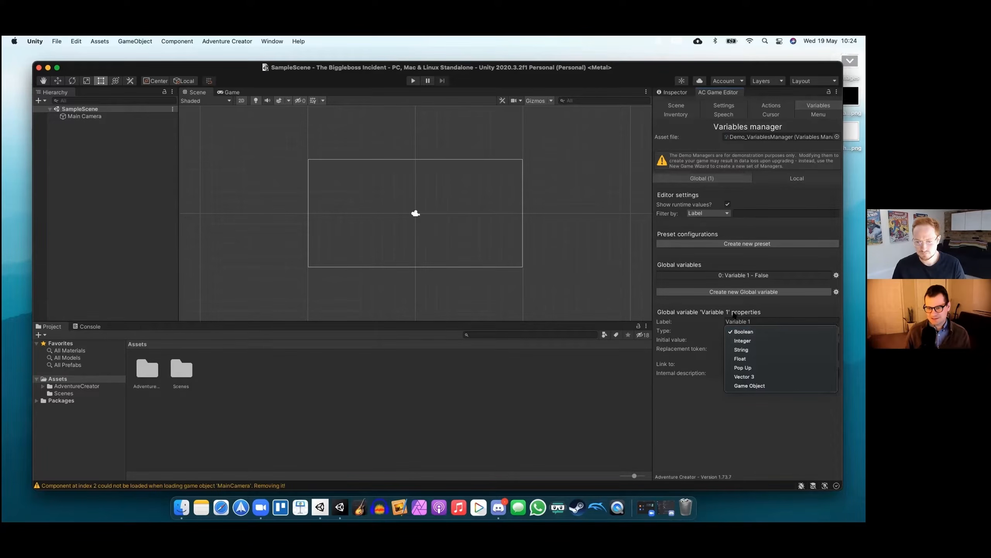
{"action": "left_click", "coordinate": [688, 417]}
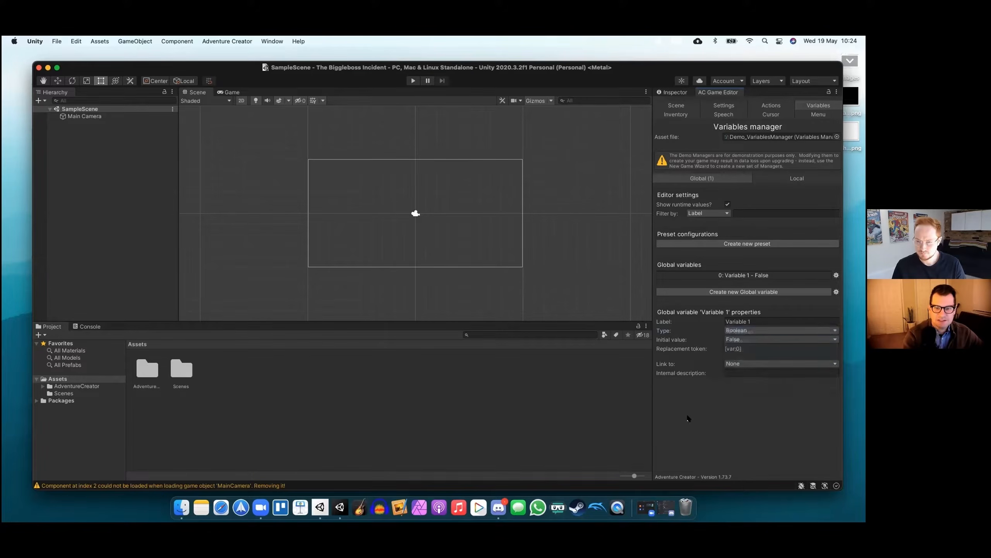
Review the Actions manager, and examine the Settings manager from its save game and cutscene settings down to its character and interface settings
{"action": "left_click", "coordinate": [757, 104]}
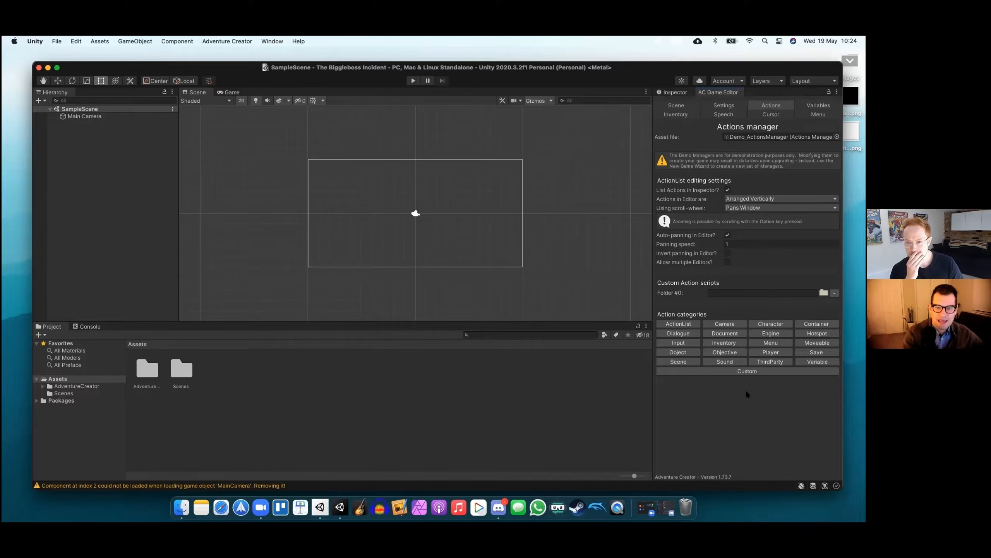
{"action": "left_click", "coordinate": [724, 105]}
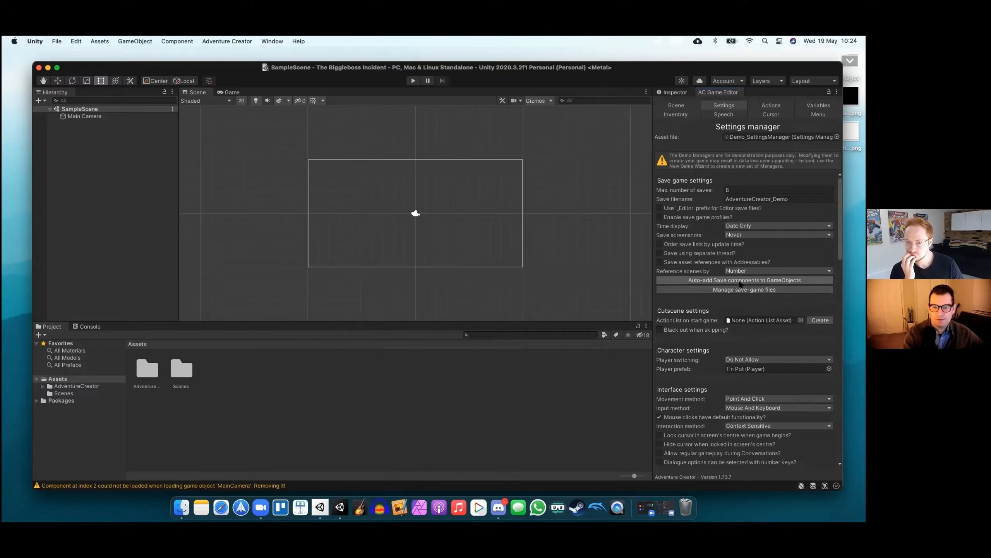
{"action": "scroll", "coordinate": [743, 287], "scroll_direction": "down", "scroll_amount": 1}
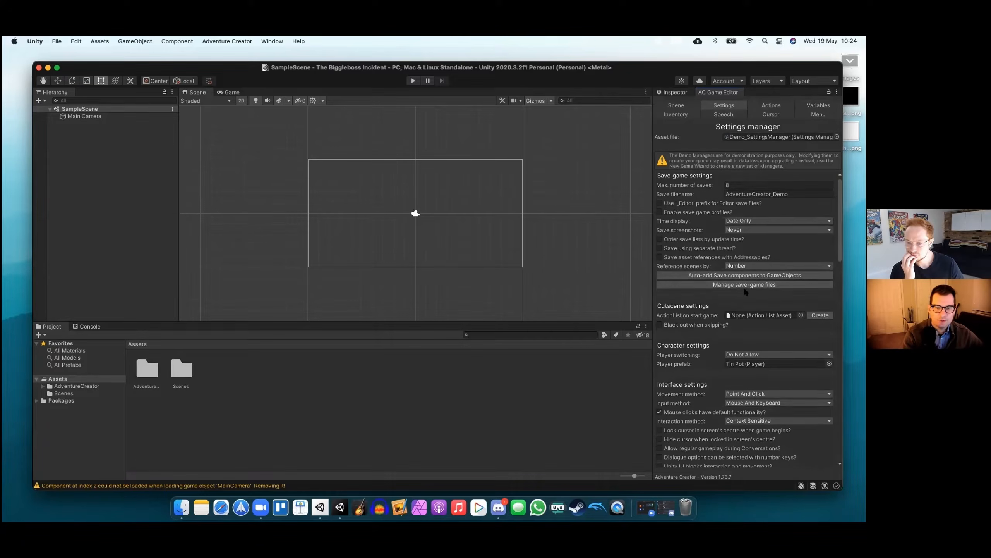
{"action": "scroll", "coordinate": [745, 291], "scroll_direction": "down", "scroll_amount": 1}
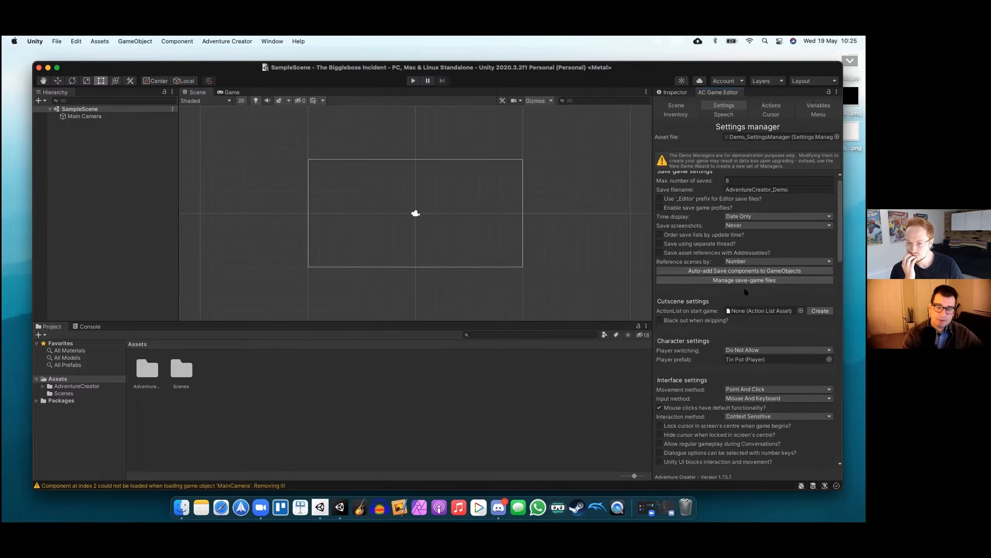
{"action": "scroll", "coordinate": [745, 291], "scroll_direction": "down", "scroll_amount": 1}
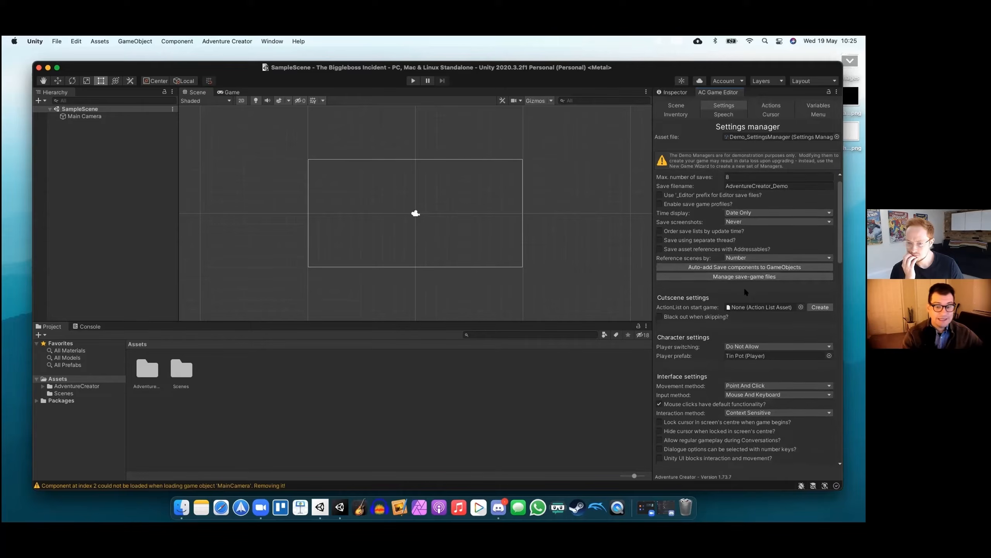
{"action": "scroll", "coordinate": [745, 291], "scroll_direction": "down", "scroll_amount": 1}
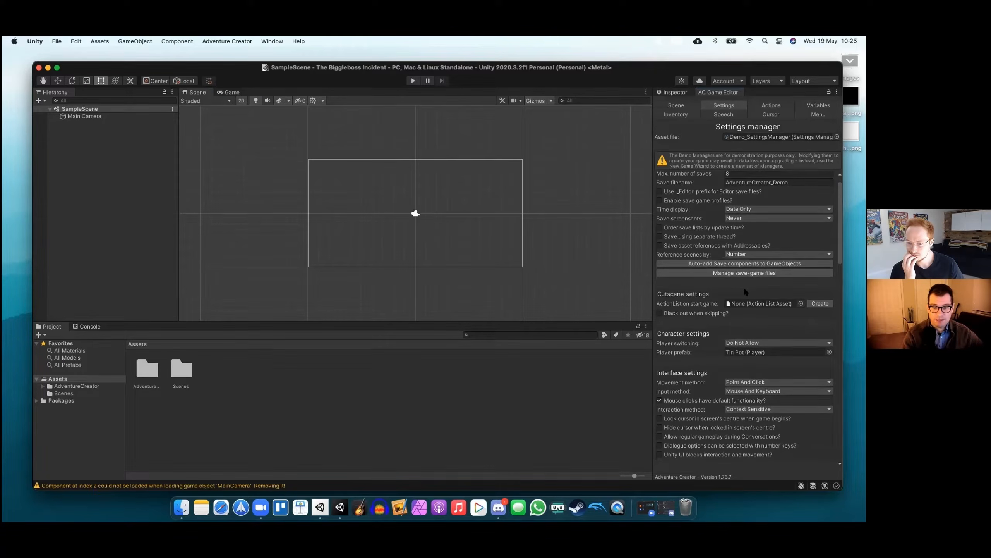
{"action": "scroll", "coordinate": [745, 291], "scroll_direction": "down", "scroll_amount": 1}
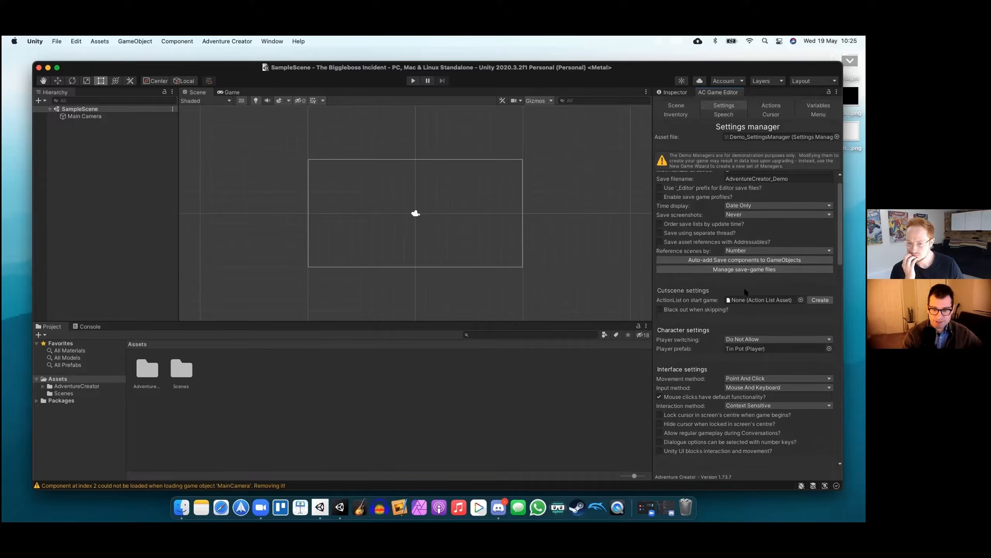
{"action": "scroll", "coordinate": [745, 291], "scroll_direction": "down", "scroll_amount": 1}
{"action": "scroll", "coordinate": [745, 291], "scroll_direction": "down", "scroll_amount": 5}
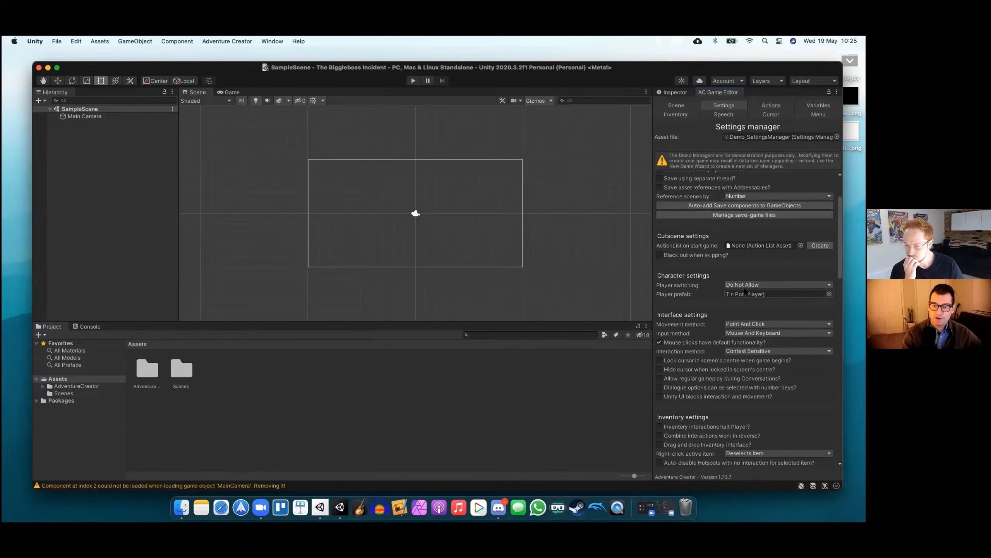
{"action": "scroll", "coordinate": [745, 292], "scroll_direction": "down", "scroll_amount": 3}
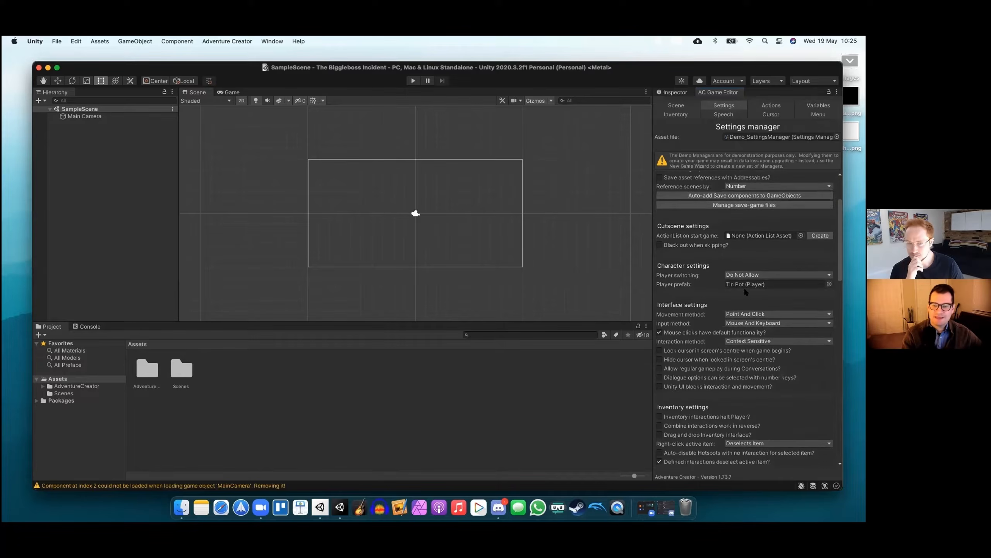
{"action": "scroll", "coordinate": [745, 292], "scroll_direction": "down", "scroll_amount": 2}
{"action": "scroll", "coordinate": [745, 291], "scroll_direction": "down", "scroll_amount": 2}
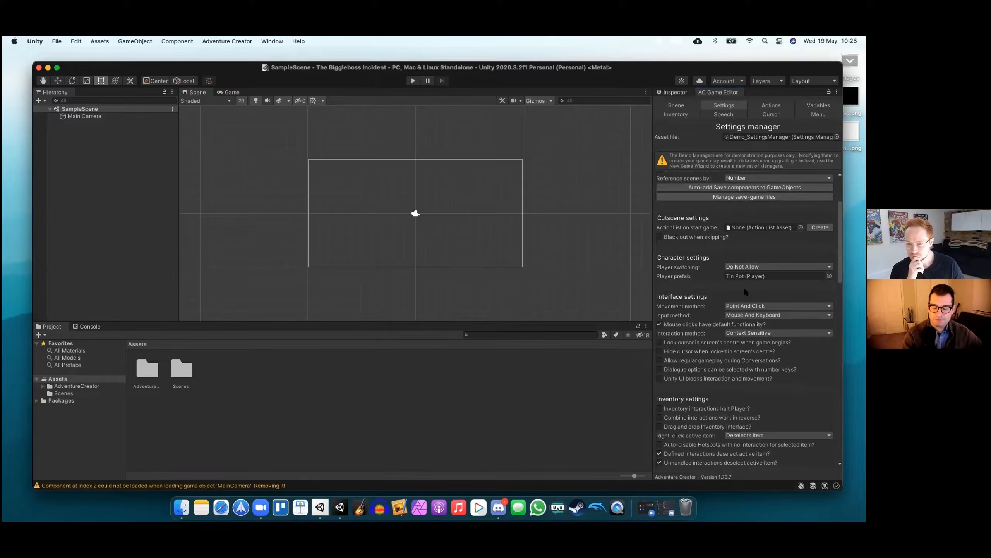
Check the available movement and input methods in the interface settings, keeping Point And Click and Mouse And Keyboard
{"action": "left_click", "coordinate": [737, 306]}
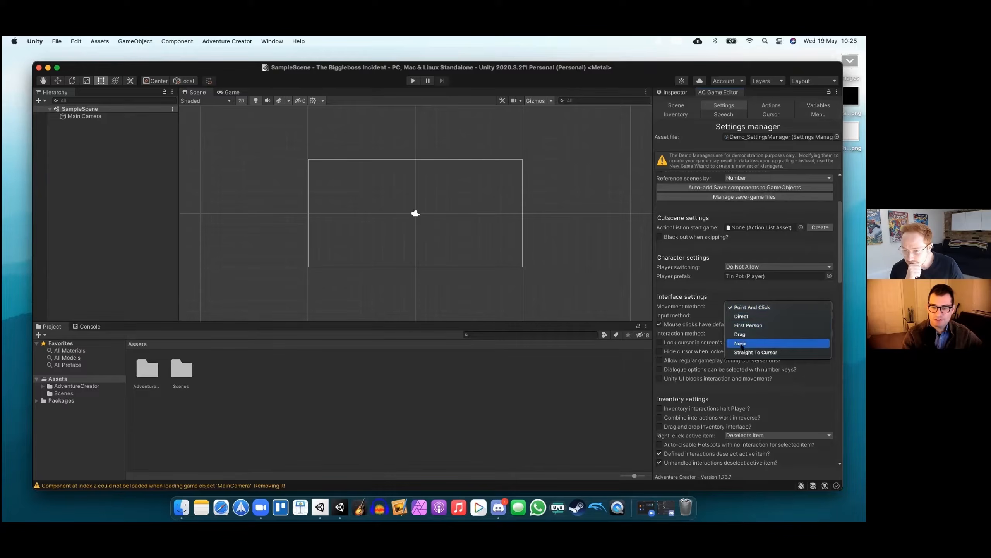
{"action": "left_click", "coordinate": [737, 297]}
{"action": "left_click", "coordinate": [729, 315]}
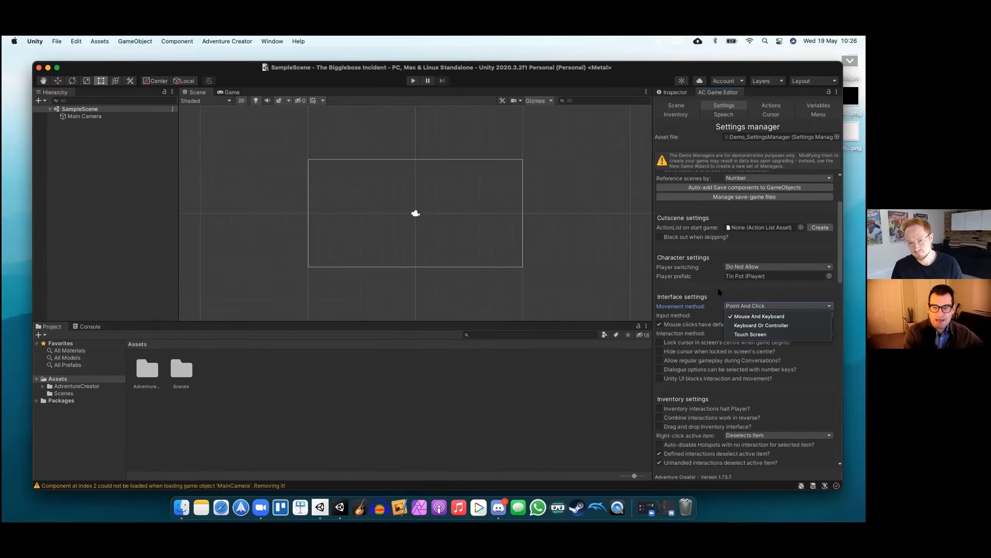
{"action": "left_click", "coordinate": [719, 291]}
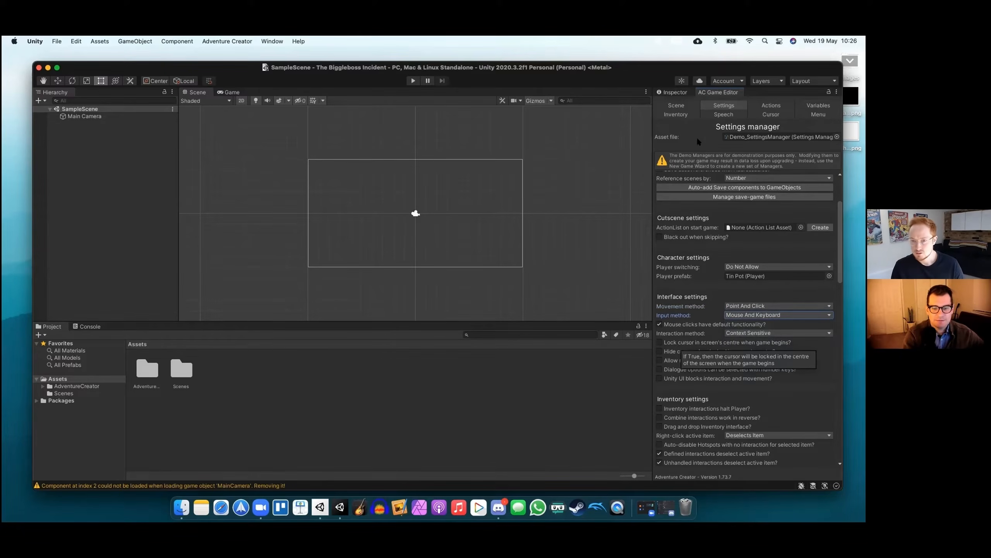
Check which asset files can be assigned to the Scene and Settings managers, keeping Demo_SceneManager and Demo_SettingsManager
{"action": "left_click", "coordinate": [681, 106]}
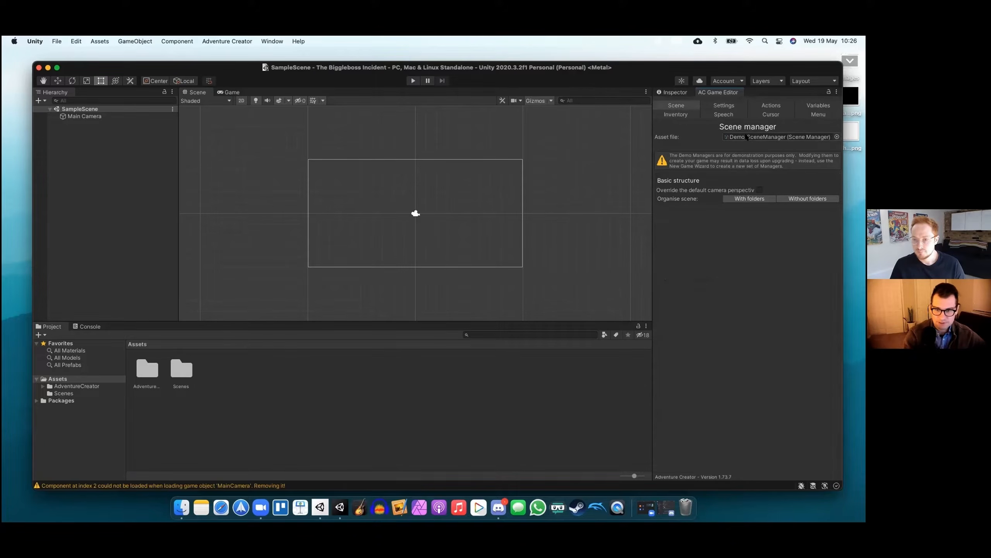
{"action": "left_click", "coordinate": [837, 137]}
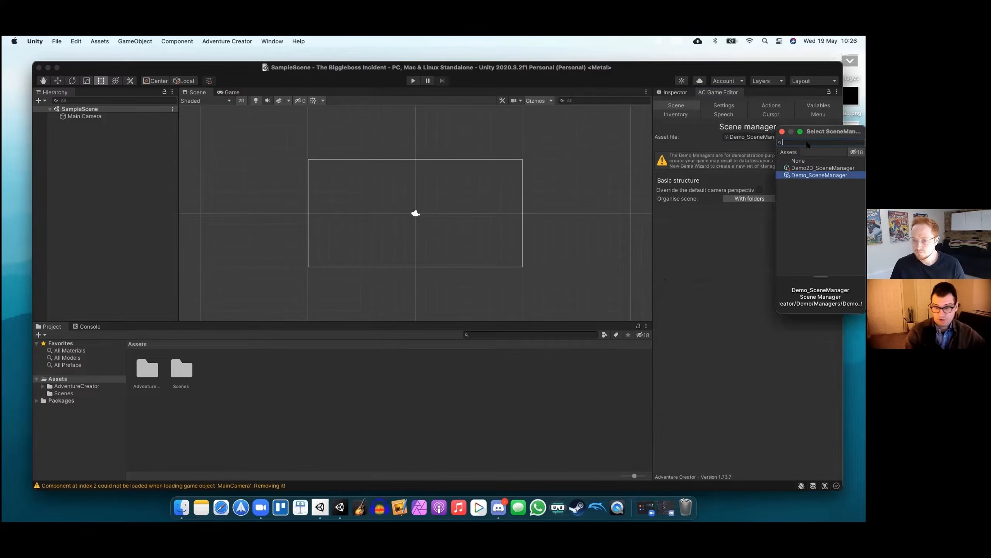
{"action": "left_click_drag", "start_coordinate": [815, 132], "coordinate": [787, 154]}
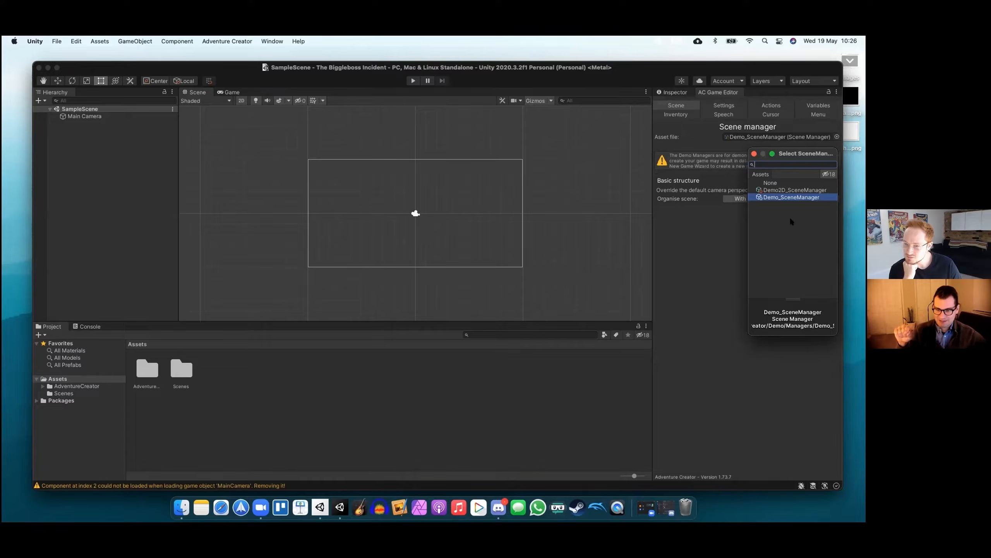
{"action": "left_click", "coordinate": [719, 225]}
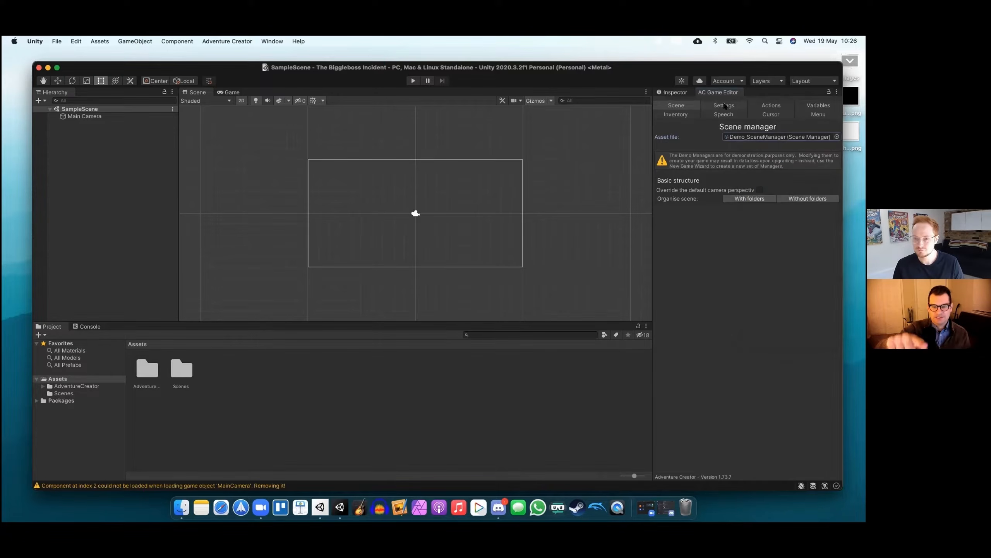
{"action": "left_click", "coordinate": [710, 108]}
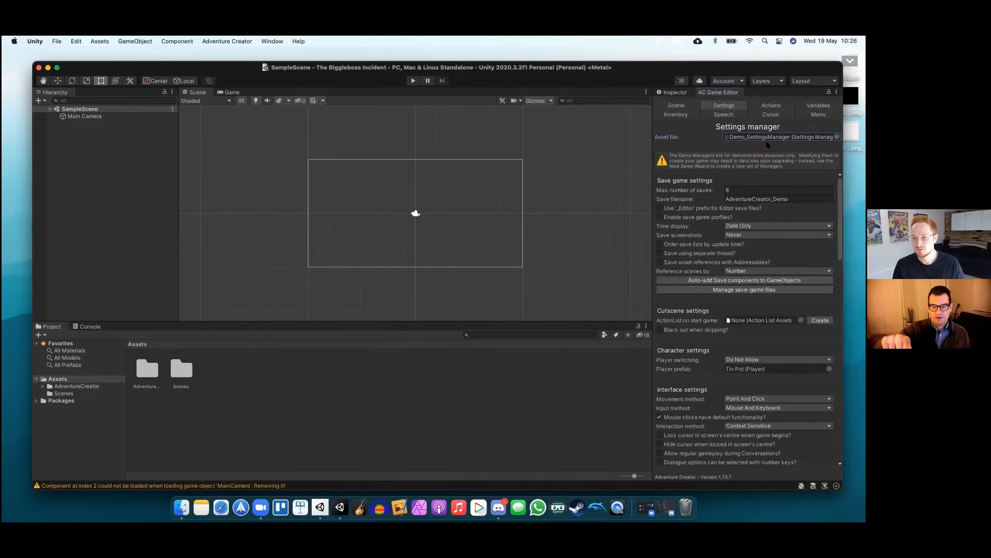
{"action": "left_click", "coordinate": [837, 137]}
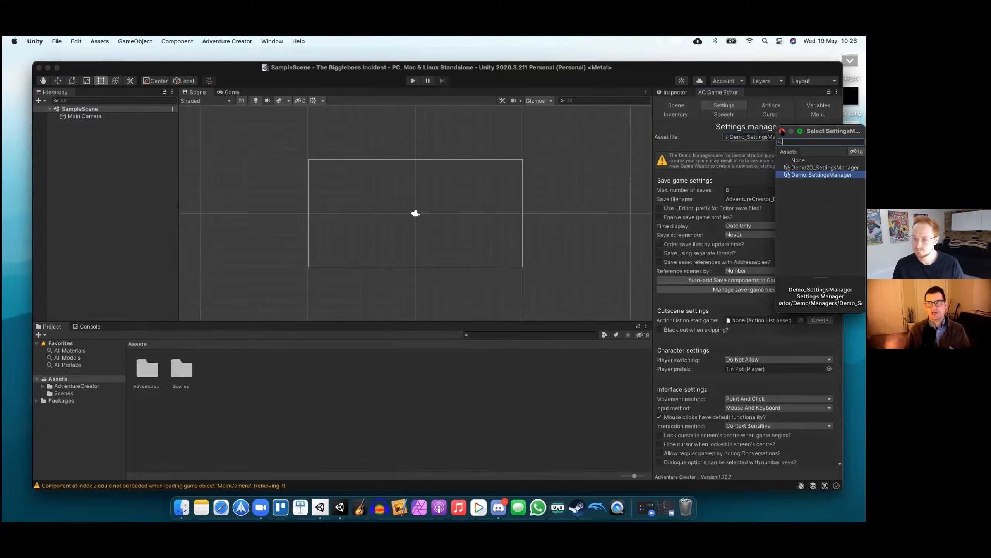
{"action": "left_click", "coordinate": [693, 145]}
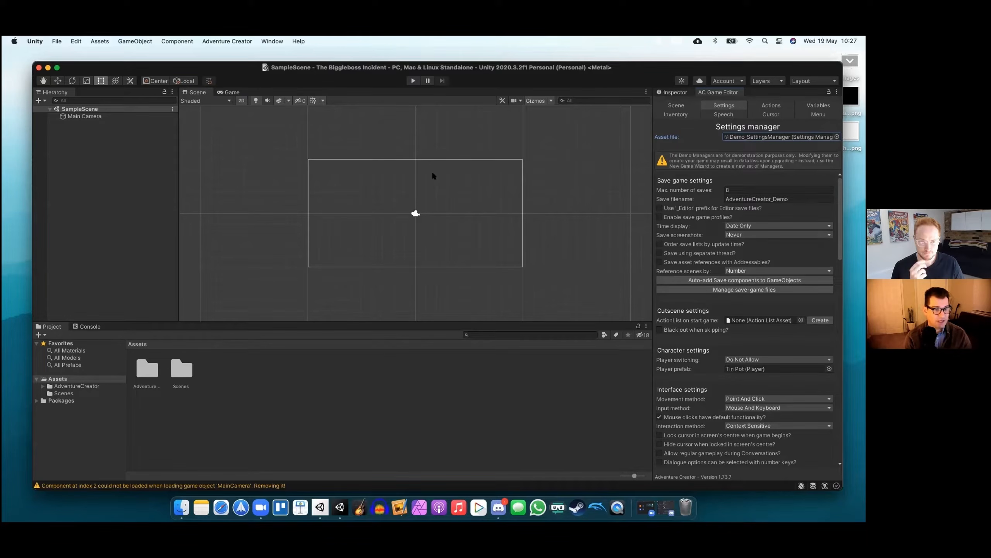
Start Adventure Creator's New Game wizard and advance to its game name page
{"action": "left_click", "coordinate": [216, 42]}
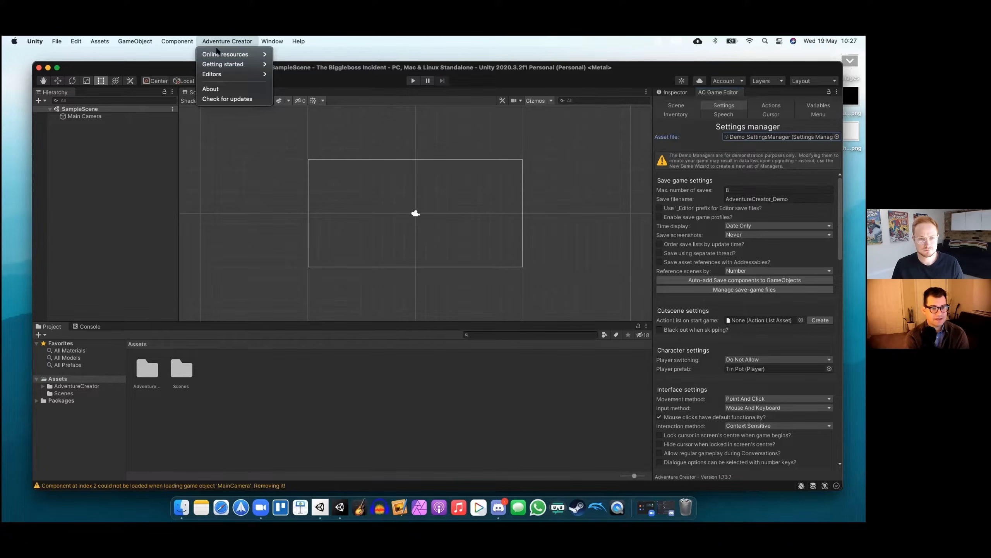
{"action": "mouse_move", "coordinate": [220, 63]}
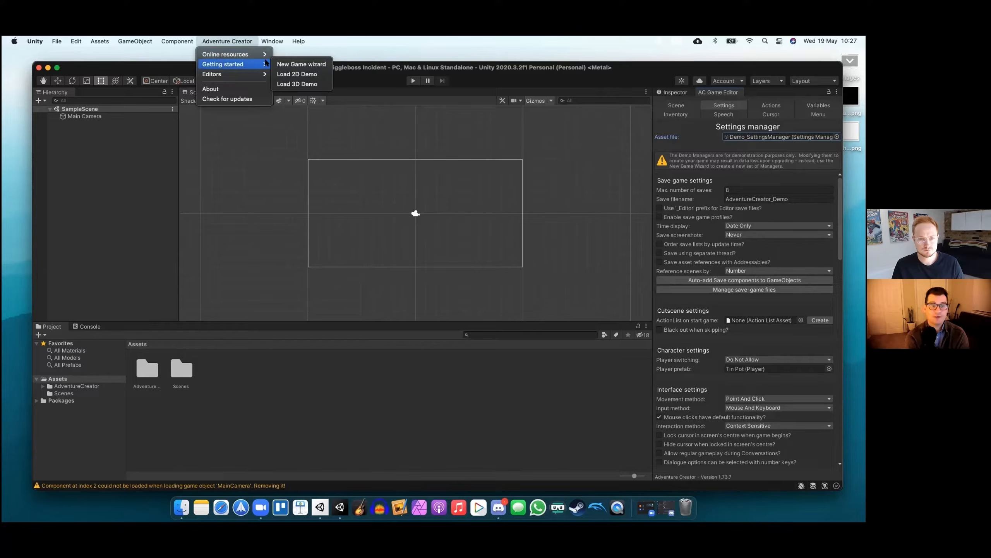
{"action": "left_click", "coordinate": [293, 64]}
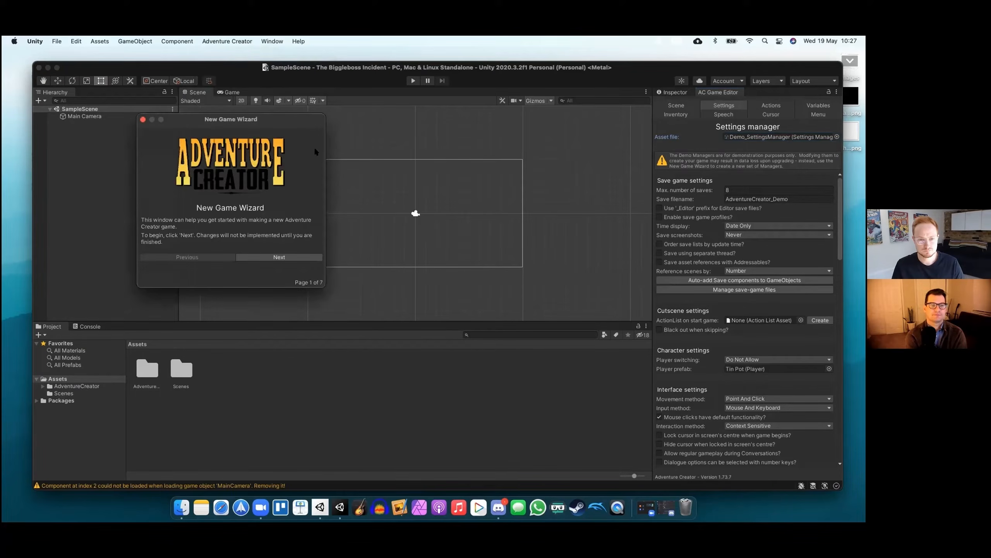
{"action": "left_click_drag", "start_coordinate": [311, 124], "coordinate": [517, 134]}
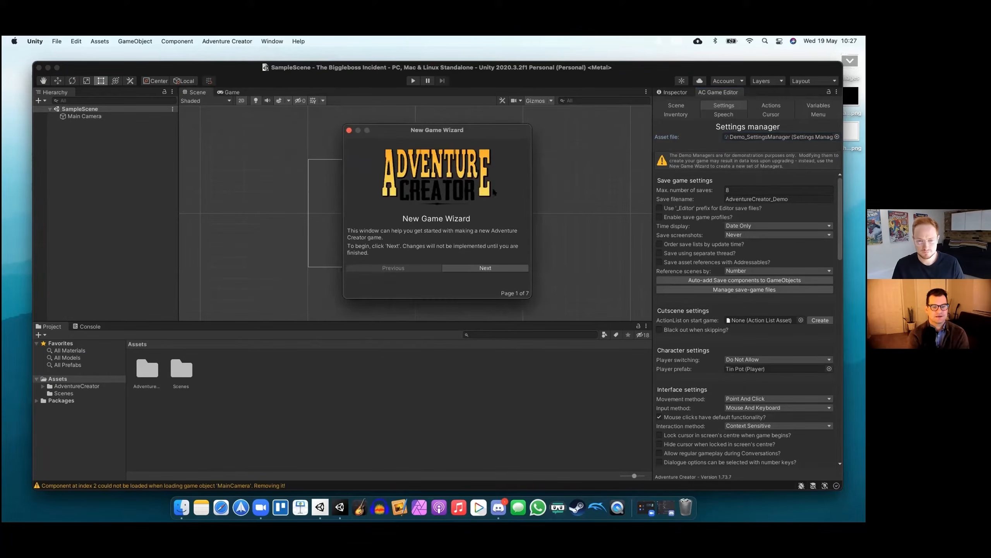
{"action": "left_click", "coordinate": [485, 268]}
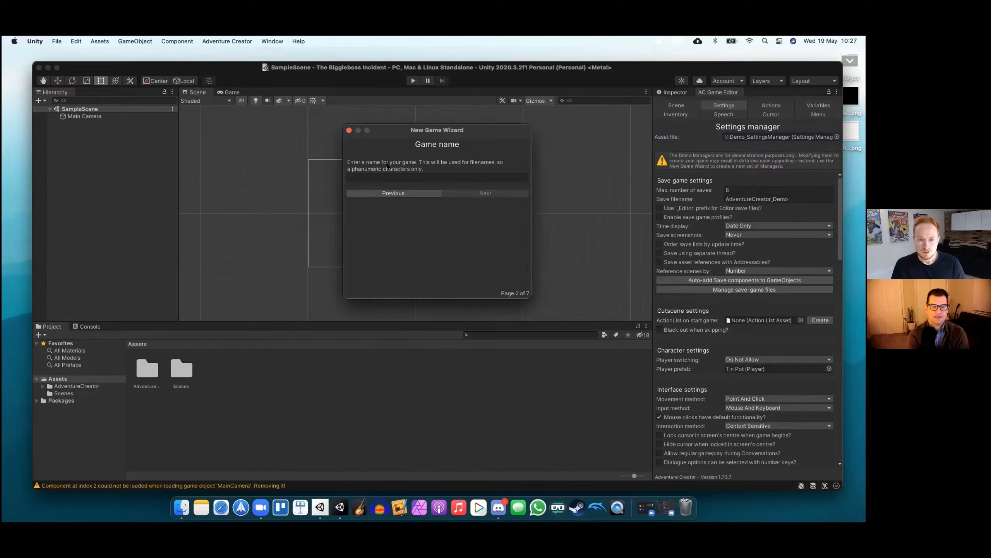
Name the game The Biggleboss Incident and continue to the camera perspective page
{"action": "left_click", "coordinate": [387, 177]}
{"action": "type", "text": "The B"}
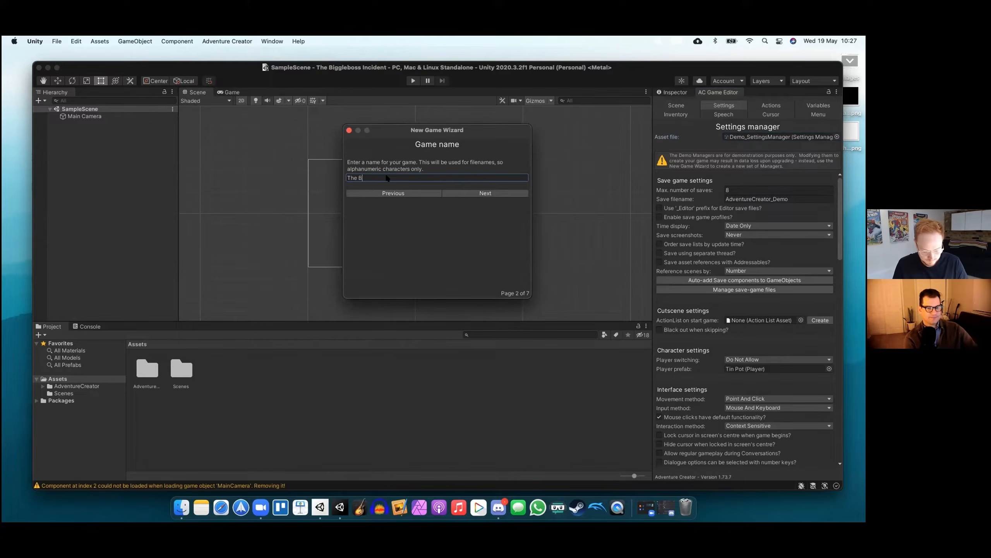
{"action": "type", "text": "iggleboss Incidenct"}
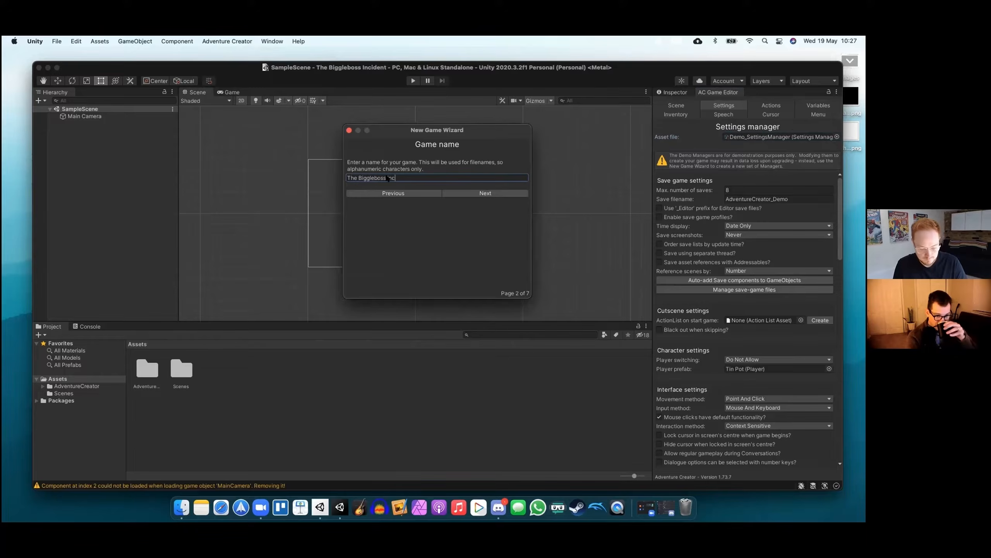
{"action": "key", "text": "BackSpace"}
{"action": "key", "text": "BackSpace"}
{"action": "key", "text": "BackSpace"}
{"action": "key", "text": "BackSpace"}
{"action": "key", "text": "BackSpace"}
{"action": "key", "text": "BackSpace"}
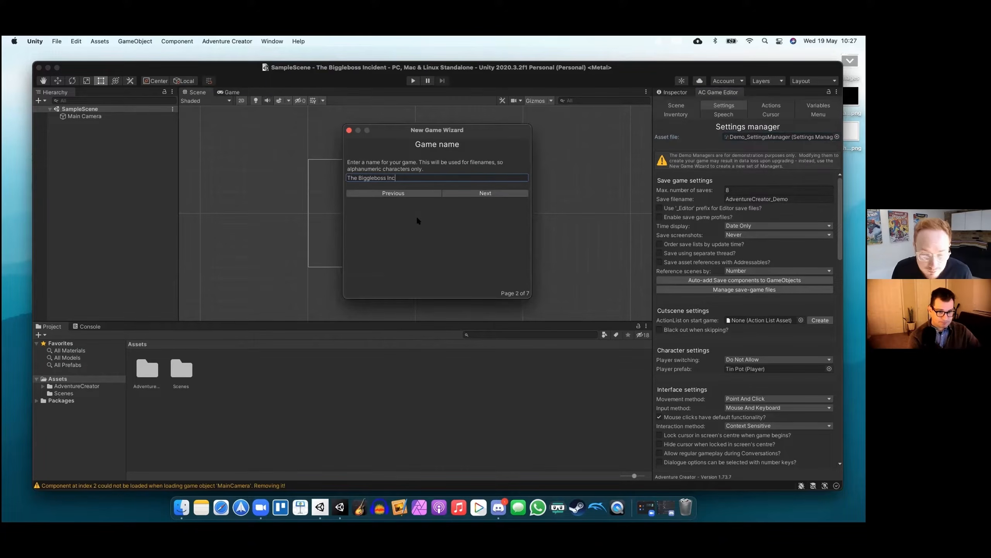
{"action": "type", "text": "ident"}
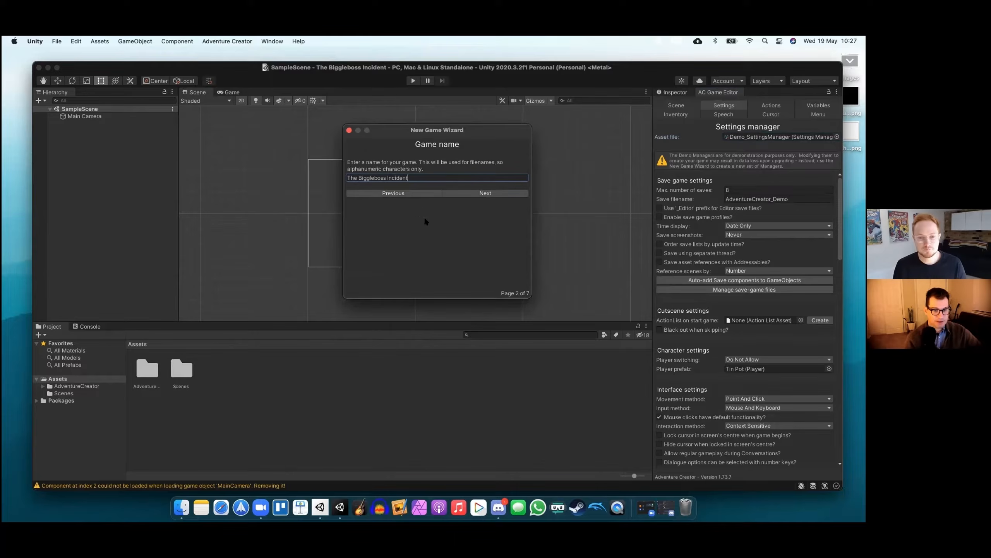
{"action": "left_click", "coordinate": [465, 193]}
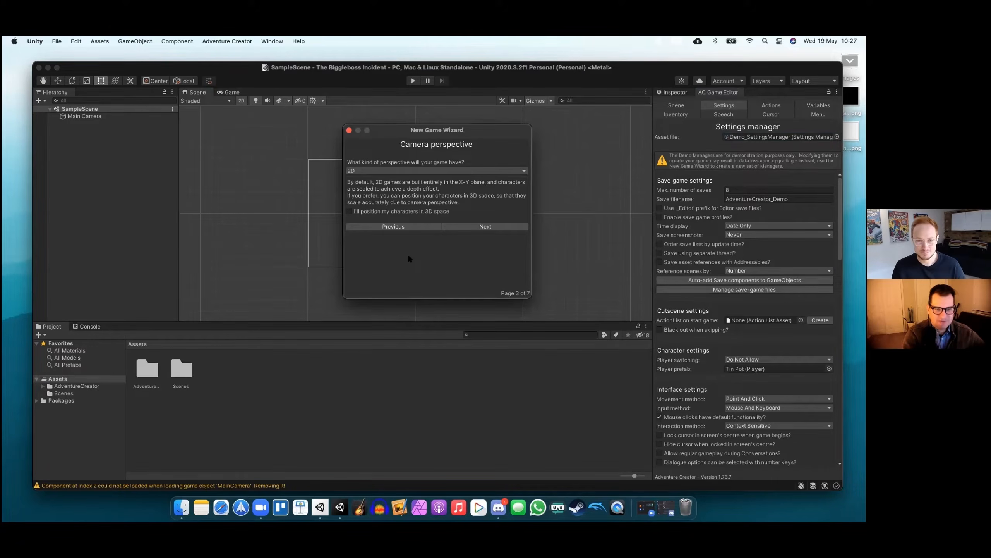
Accept the 2D camera perspective and set the Hotspot interaction method to Choose Hotspot Then Interaction
{"action": "left_click", "coordinate": [483, 226]}
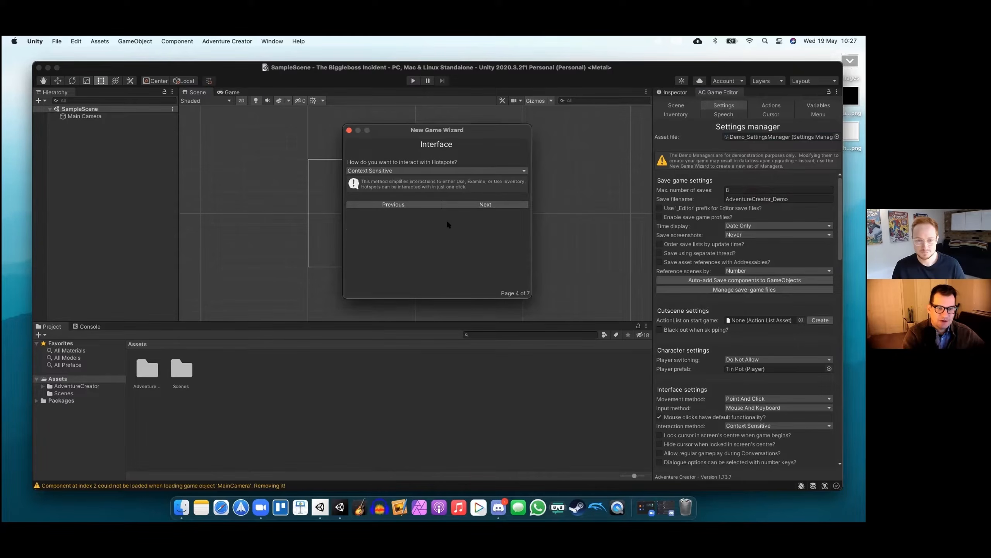
{"action": "left_click", "coordinate": [524, 172]}
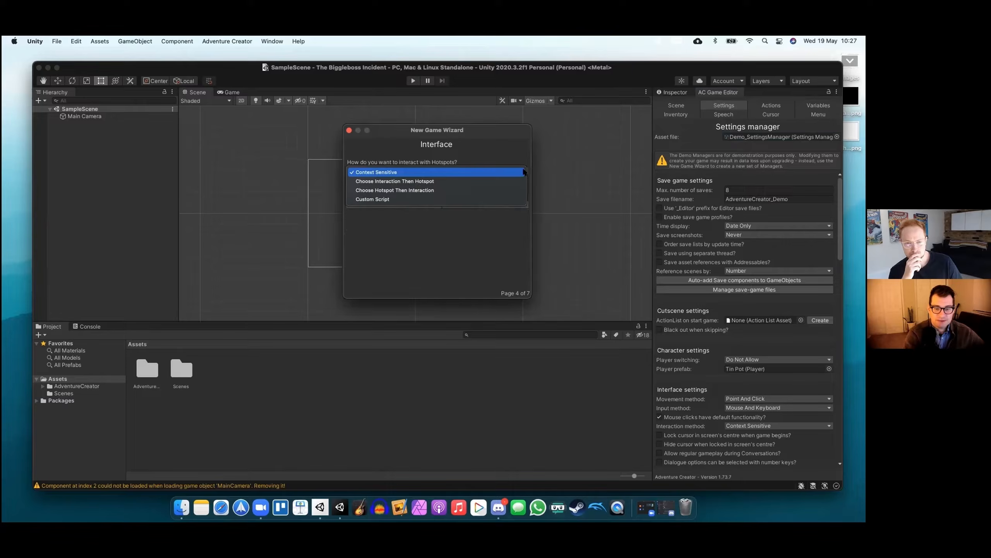
{"action": "left_click", "coordinate": [387, 190]}
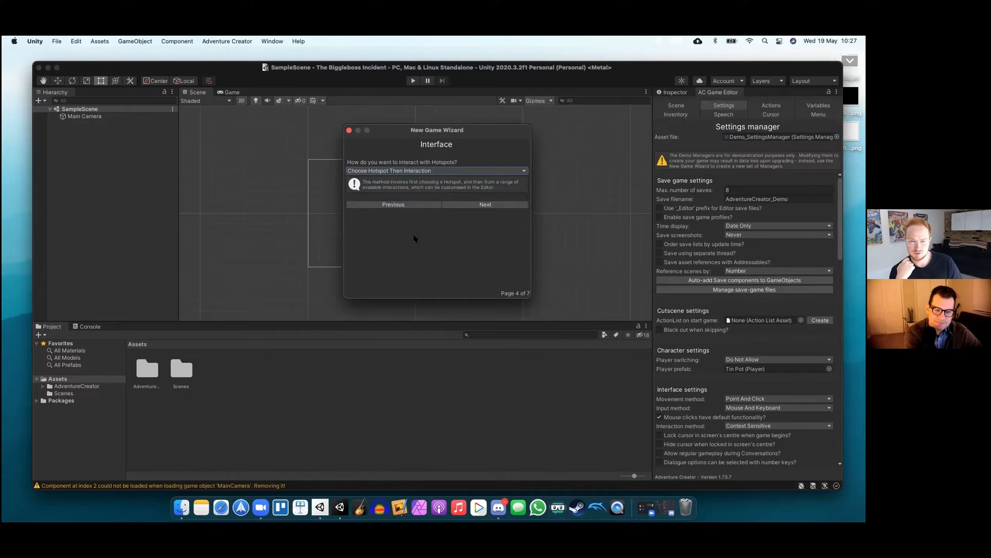
{"action": "left_click", "coordinate": [473, 205]}
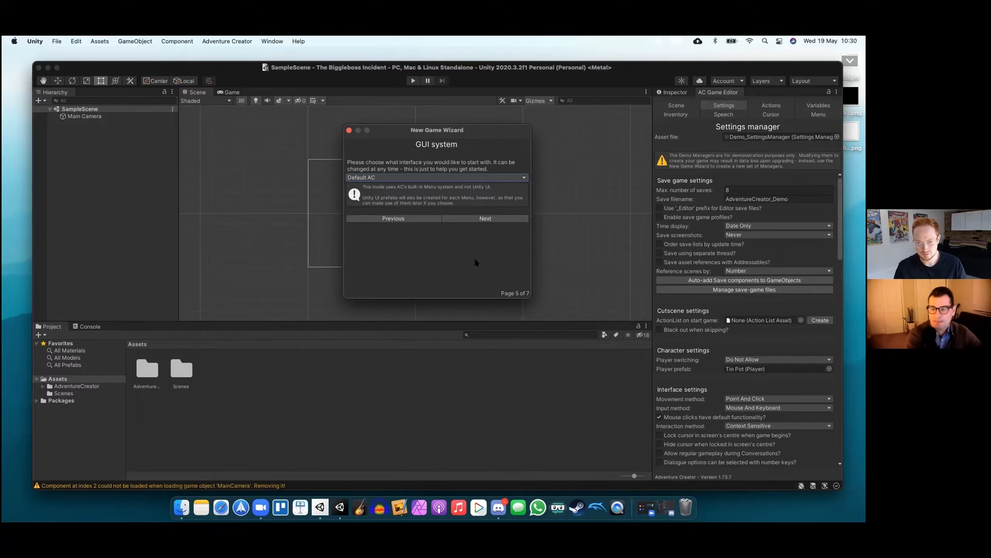
Keep Default AC as the New Game wizard's GUI system and continue to the confirmation page
{"action": "left_click", "coordinate": [522, 178]}
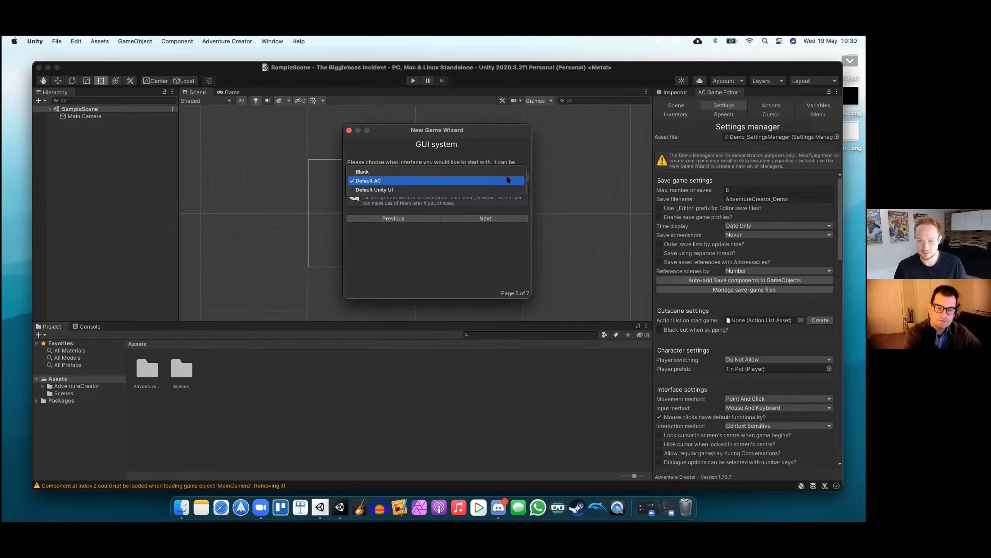
{"action": "left_click", "coordinate": [507, 178]}
{"action": "left_click", "coordinate": [492, 217]}
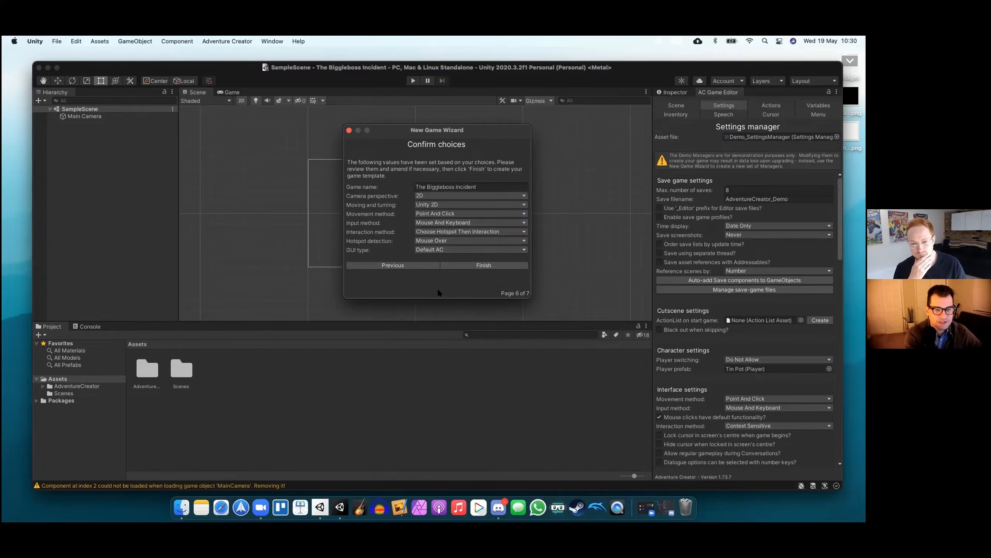
Finish the New Game wizard, agreeing to organise the scene objects, and close it
{"action": "left_click", "coordinate": [484, 265]}
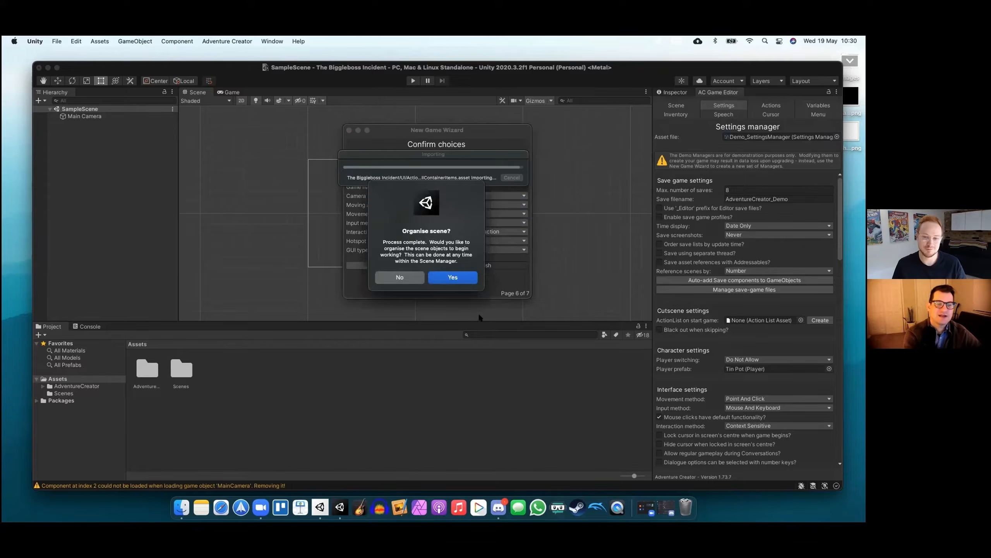
{"action": "left_click", "coordinate": [457, 279]}
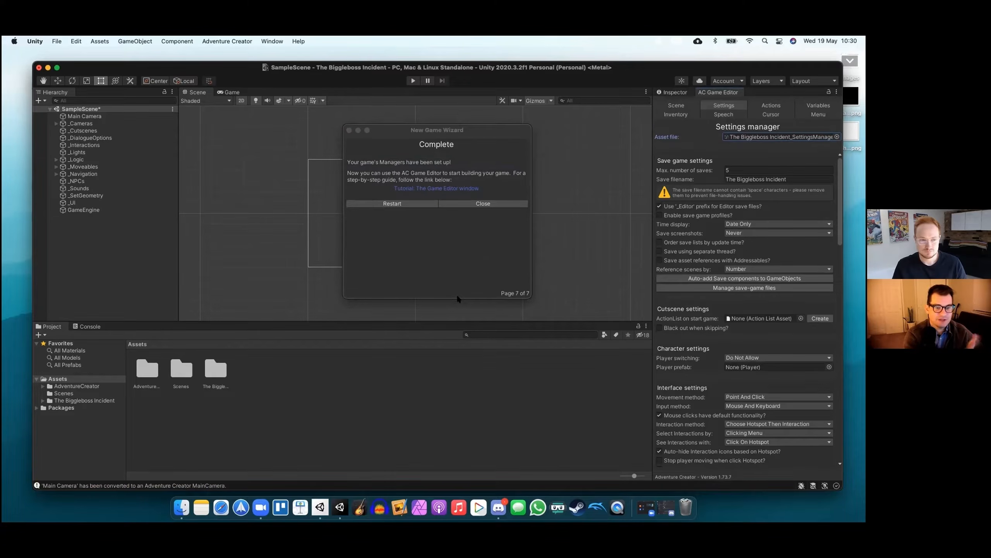
{"action": "left_click", "coordinate": [483, 204]}
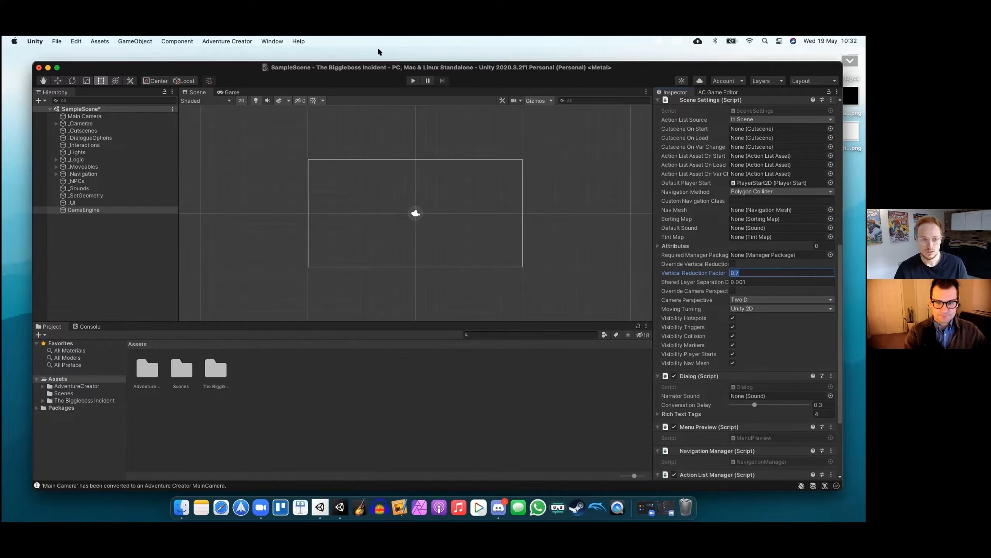
In the Scene manager, create the default sound, camera, NavMesh and sorting map, plus cutscenes for On start and On load
{"action": "left_click", "coordinate": [217, 42]}
{"action": "mouse_move", "coordinate": [215, 75]}
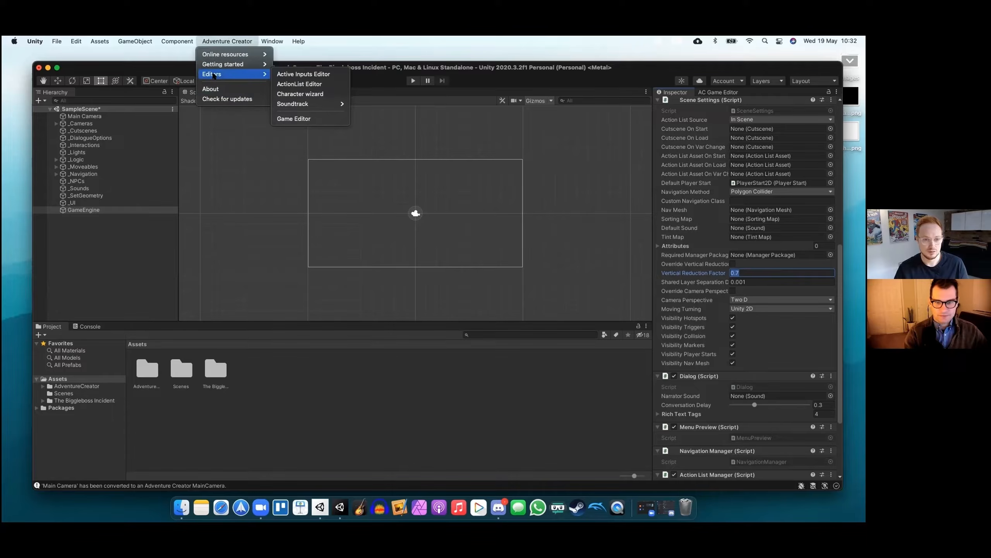
{"action": "left_click", "coordinate": [720, 94]}
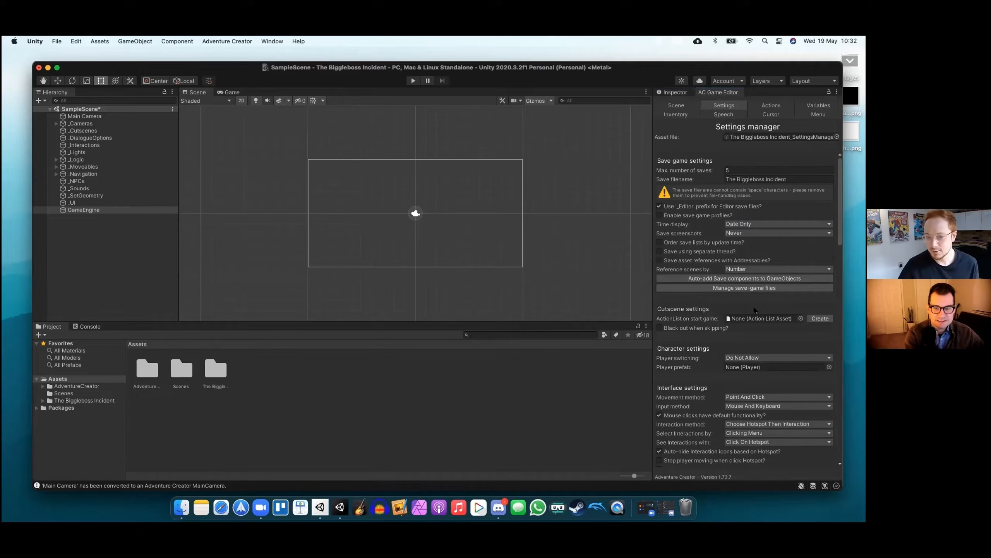
{"action": "left_click", "coordinate": [680, 103]}
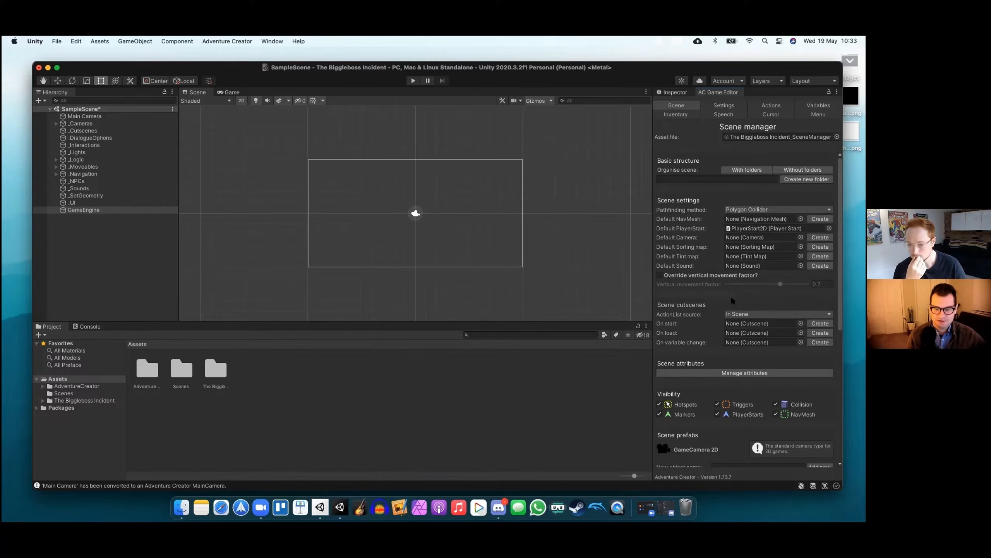
{"action": "left_click", "coordinate": [822, 265]}
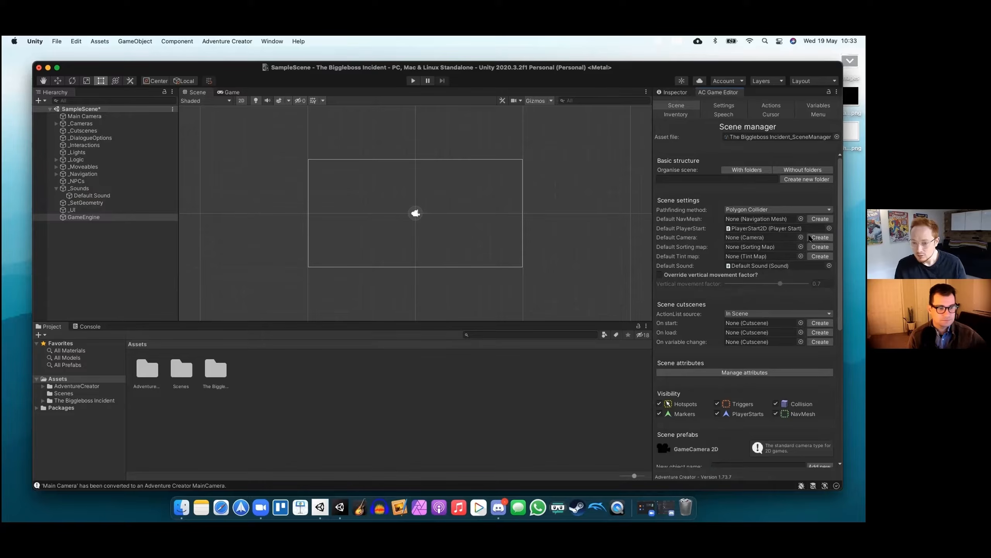
{"action": "left_click", "coordinate": [812, 237]}
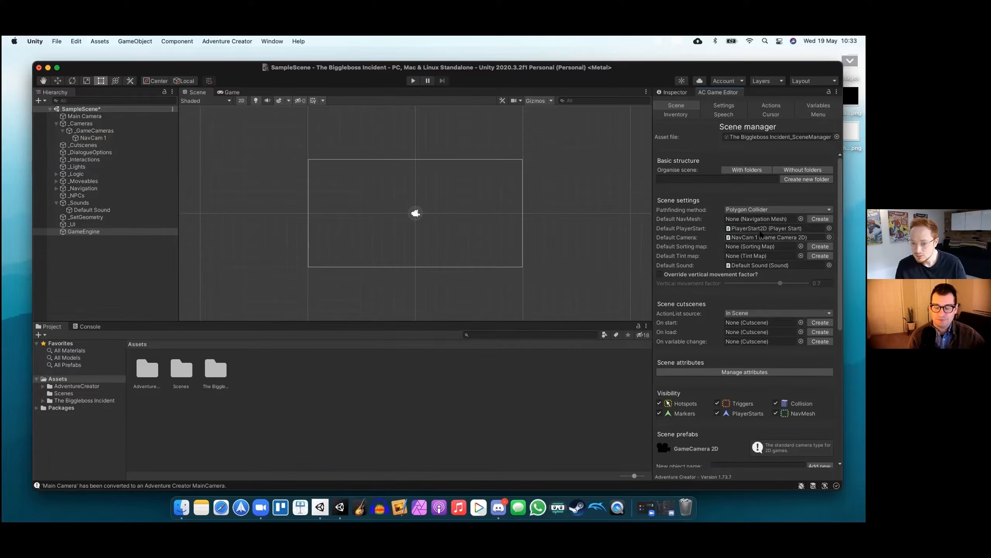
{"action": "left_click", "coordinate": [820, 219]}
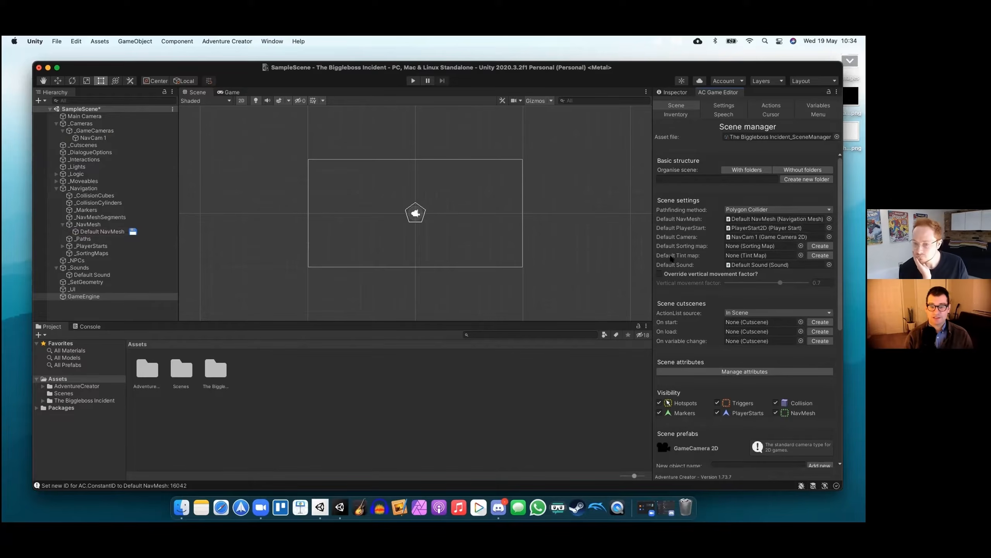
{"action": "left_click", "coordinate": [821, 246]}
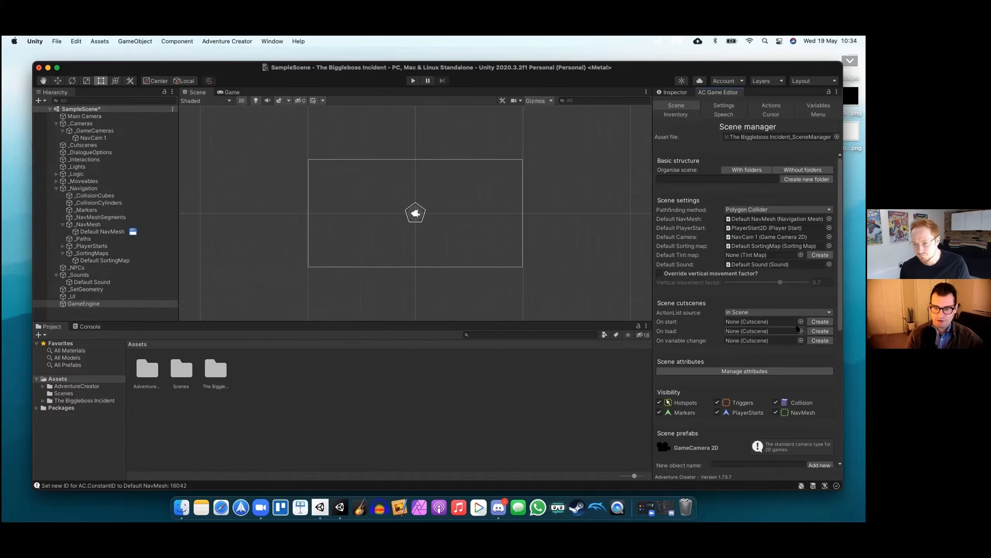
{"action": "left_click", "coordinate": [820, 322]}
{"action": "left_click", "coordinate": [820, 331]}
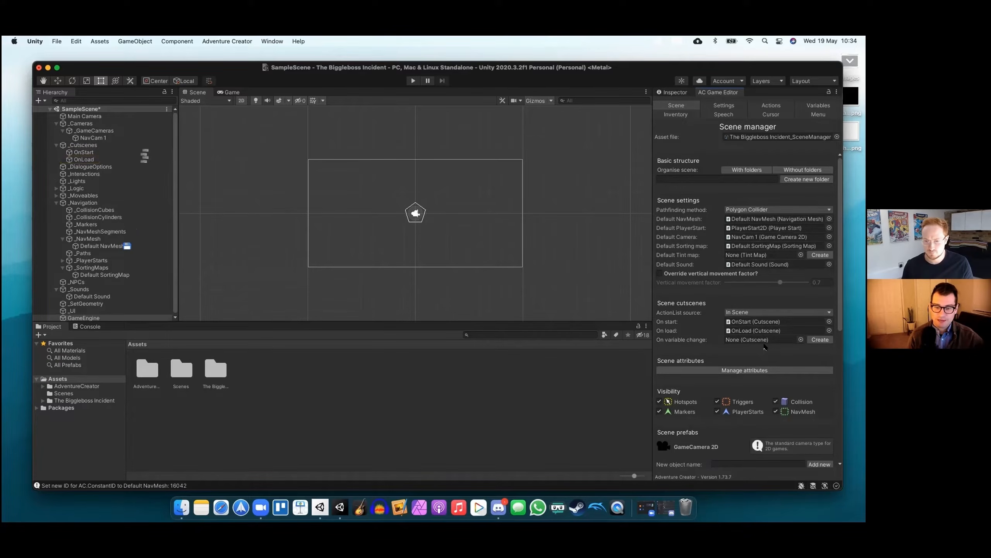
Examine the Scene manager's visibility options and the Camera, Logic, Moveable and Navigation scene prefabs
{"action": "scroll", "coordinate": [764, 346], "scroll_direction": "down", "scroll_amount": 5}
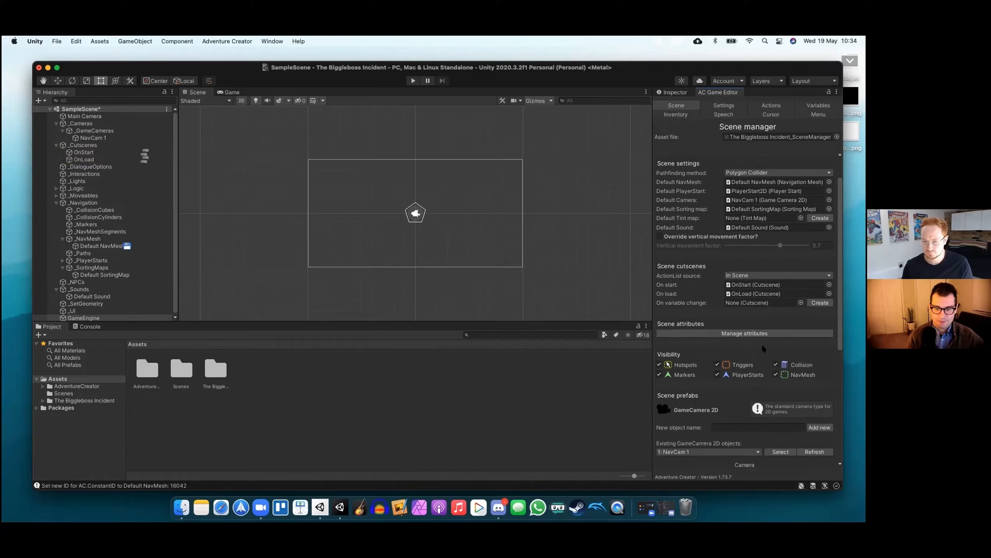
{"action": "scroll", "coordinate": [762, 344], "scroll_direction": "down", "scroll_amount": 2}
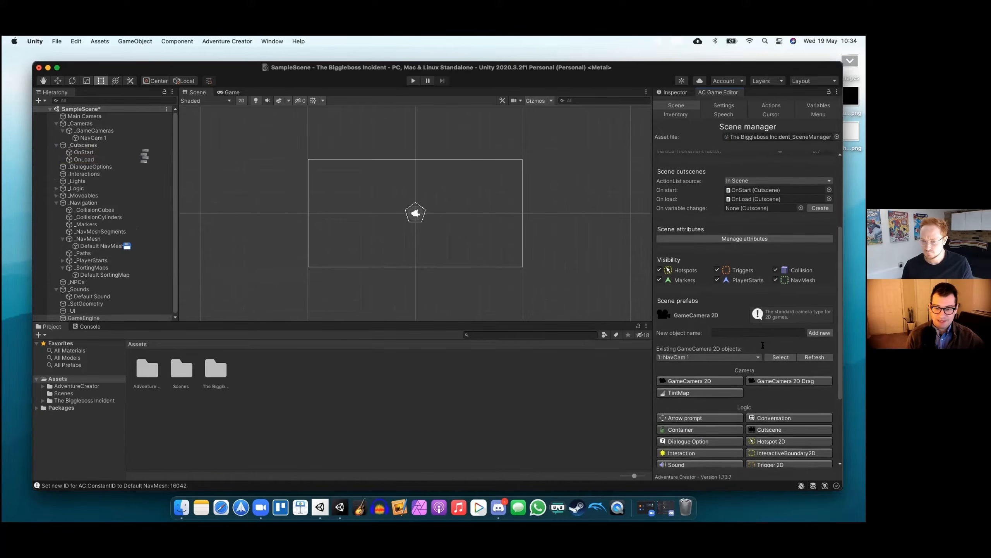
{"action": "scroll", "coordinate": [762, 344], "scroll_direction": "down", "scroll_amount": 1}
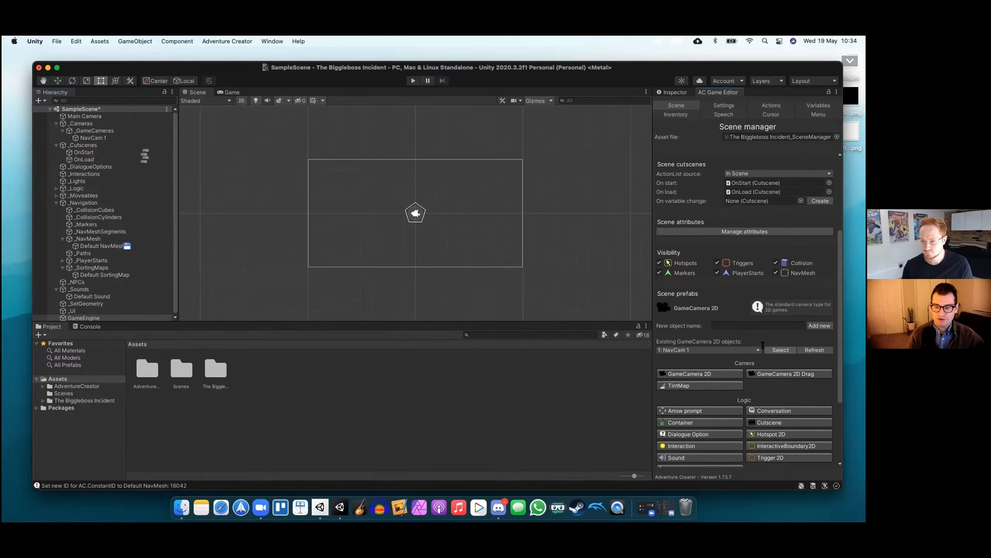
{"action": "scroll", "coordinate": [762, 345], "scroll_direction": "down", "scroll_amount": 2}
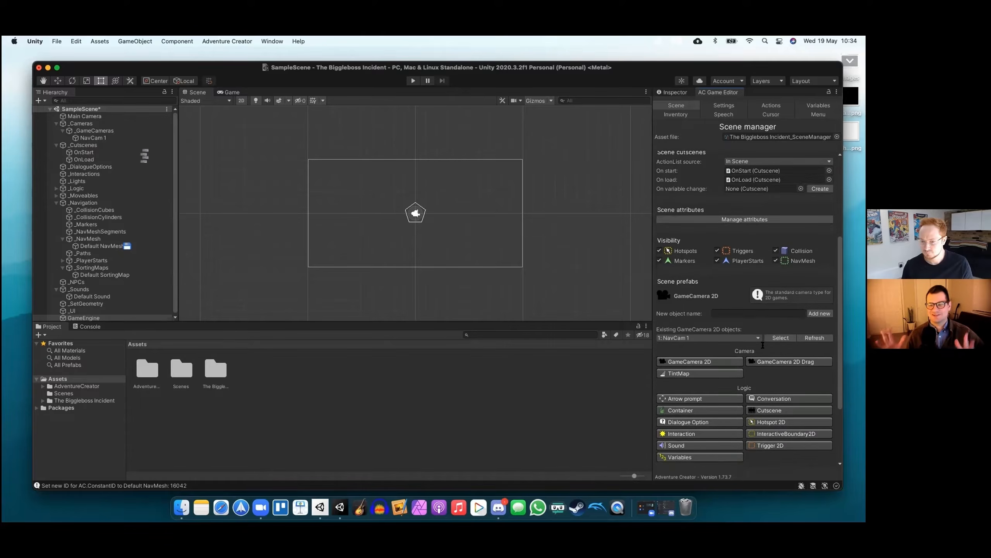
{"action": "scroll", "coordinate": [762, 345], "scroll_direction": "down", "scroll_amount": 1}
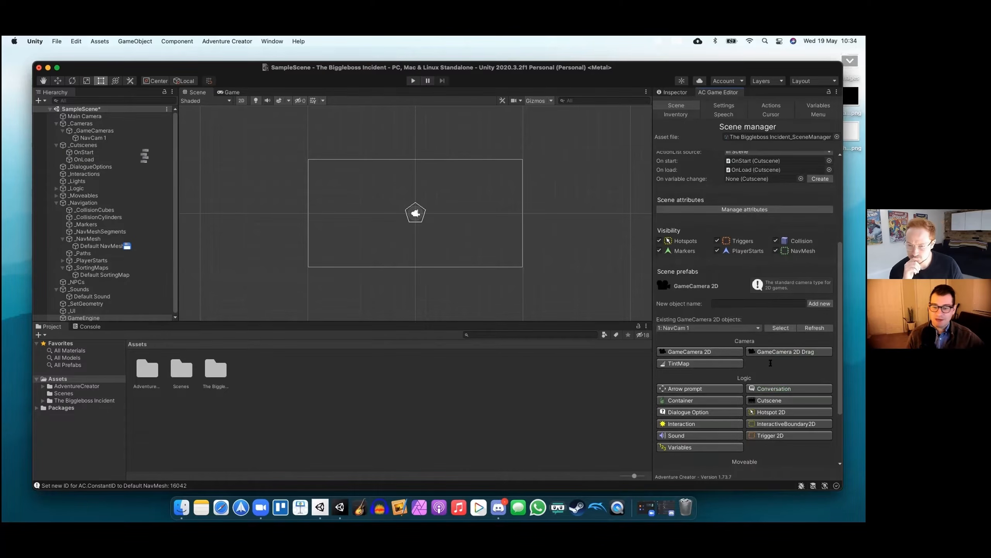
{"action": "scroll", "coordinate": [773, 371], "scroll_direction": "down", "scroll_amount": 3}
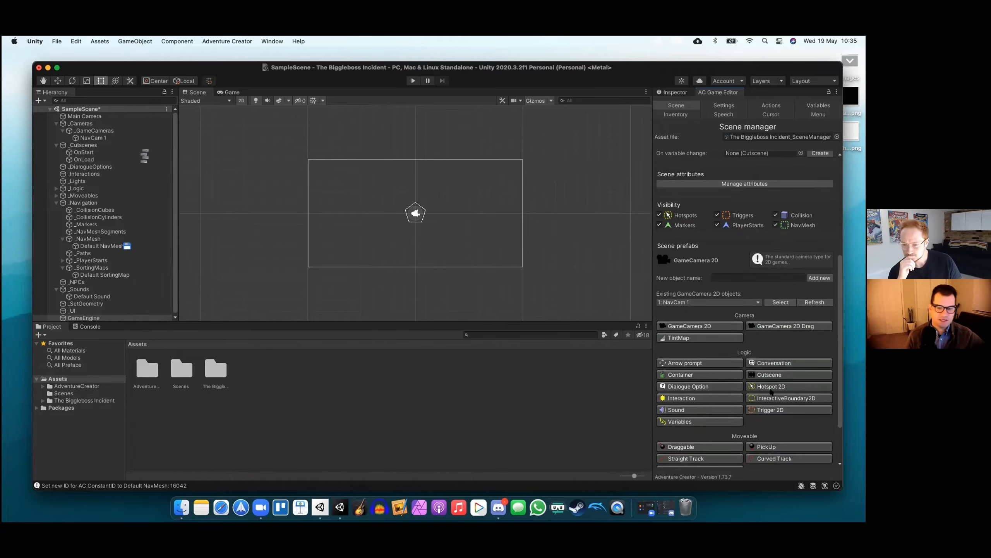
{"action": "scroll", "coordinate": [773, 390], "scroll_direction": "down", "scroll_amount": 3}
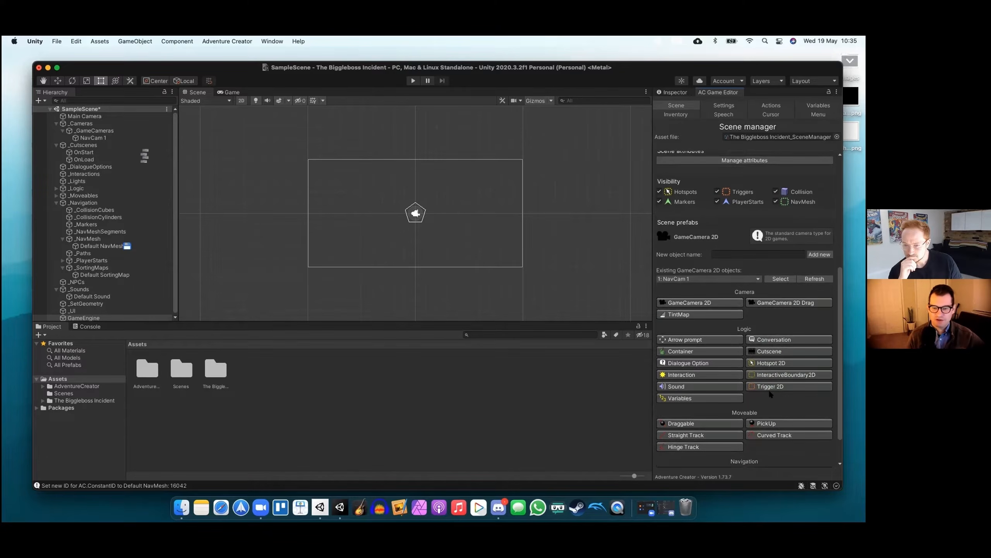
{"action": "scroll", "coordinate": [770, 392], "scroll_direction": "down", "scroll_amount": 2}
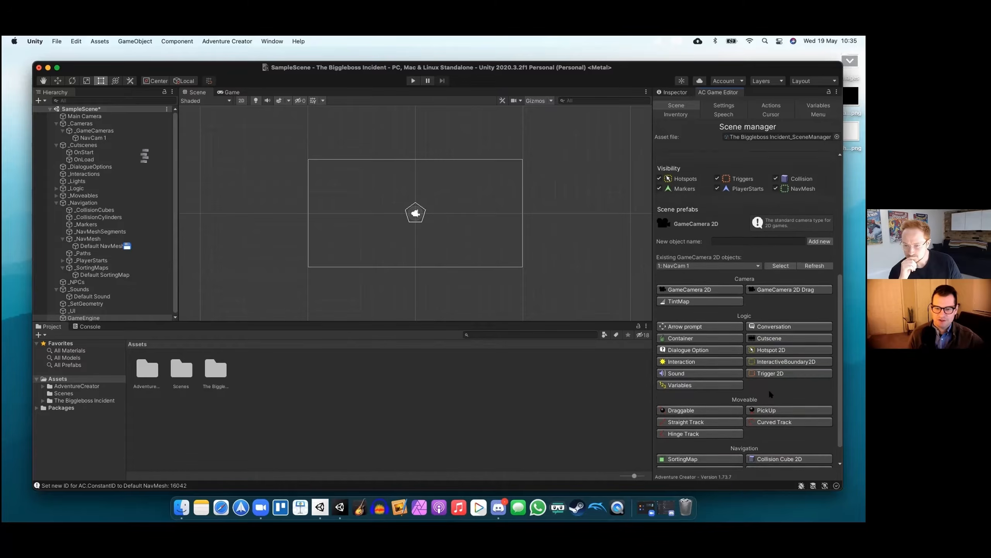
{"action": "scroll", "coordinate": [771, 394], "scroll_direction": "down", "scroll_amount": 3}
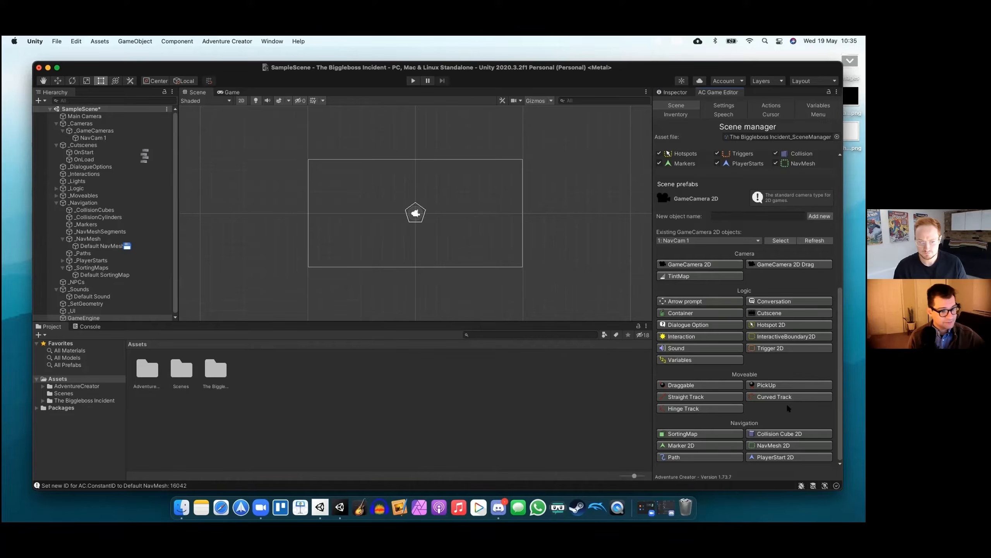
Save the scene, rename the SampleScene asset in the Scenes folder to Basement, and reload it
{"action": "key", "text": "super+s"}
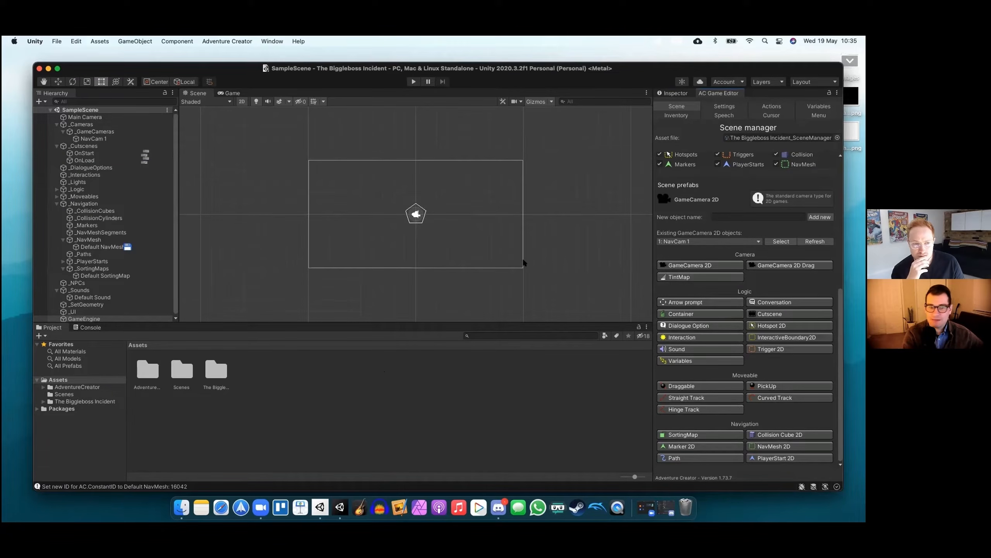
{"action": "right_click", "coordinate": [92, 111]}
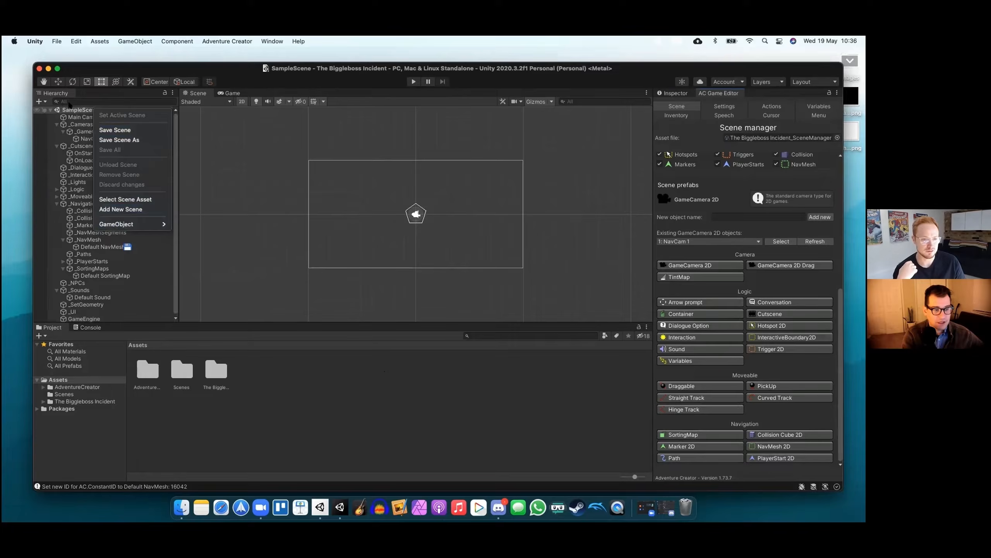
{"action": "left_click", "coordinate": [73, 108]}
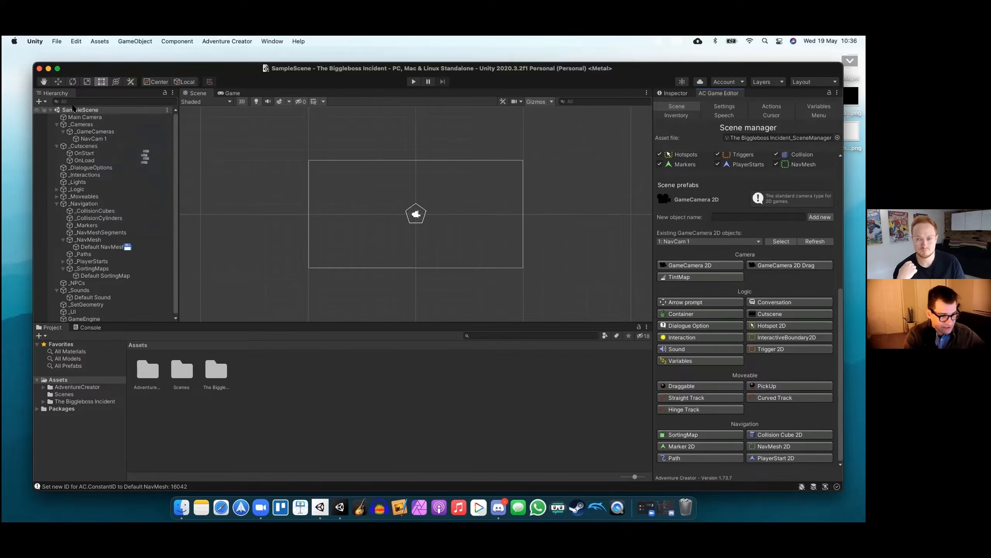
{"action": "left_click", "coordinate": [75, 394]}
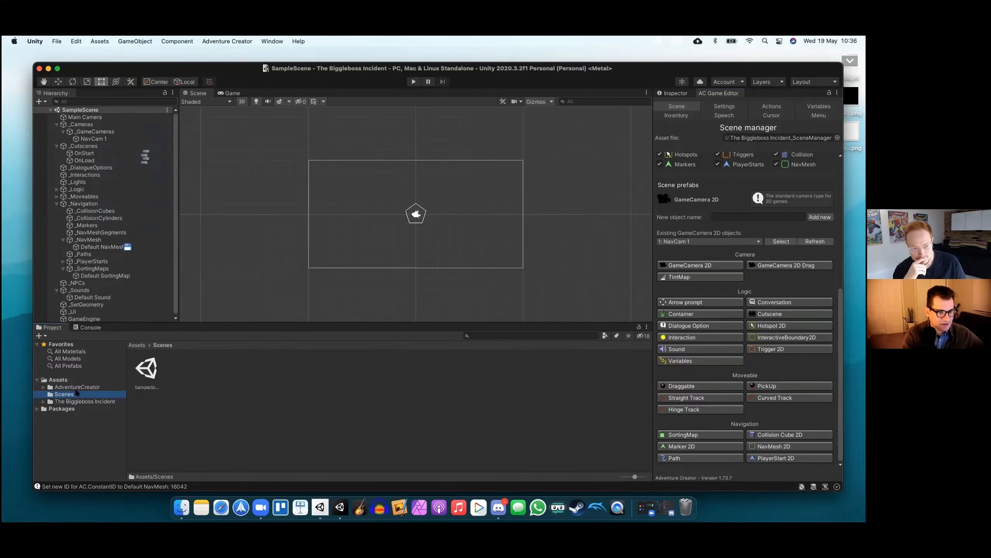
{"action": "right_click", "coordinate": [140, 369]}
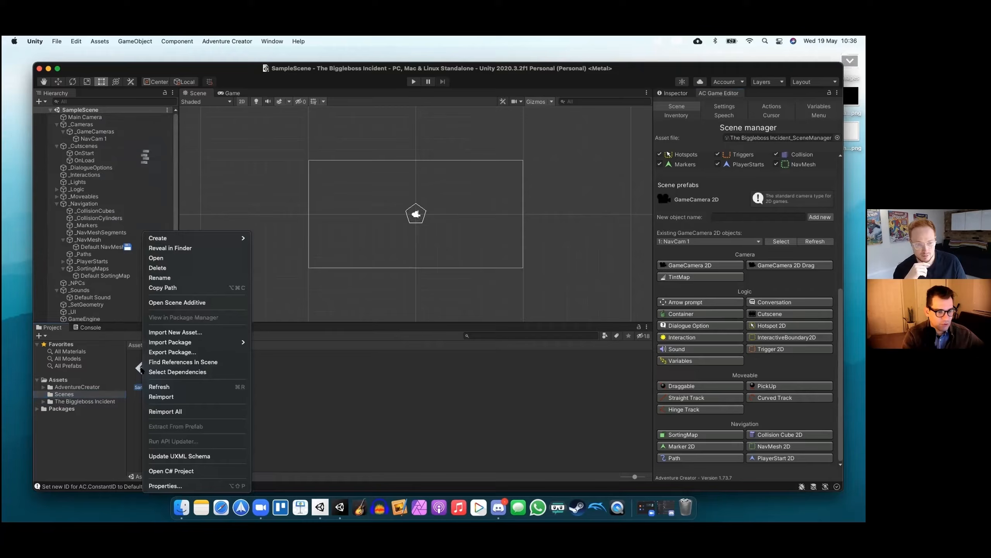
{"action": "left_click", "coordinate": [151, 279]}
{"action": "type", "text": "Basement"}
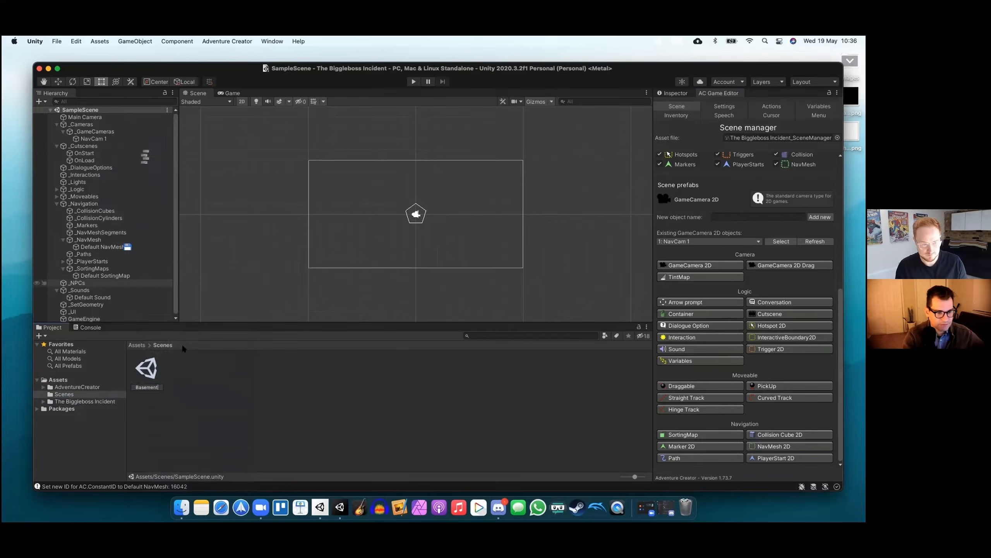
{"action": "left_click", "coordinate": [192, 398]}
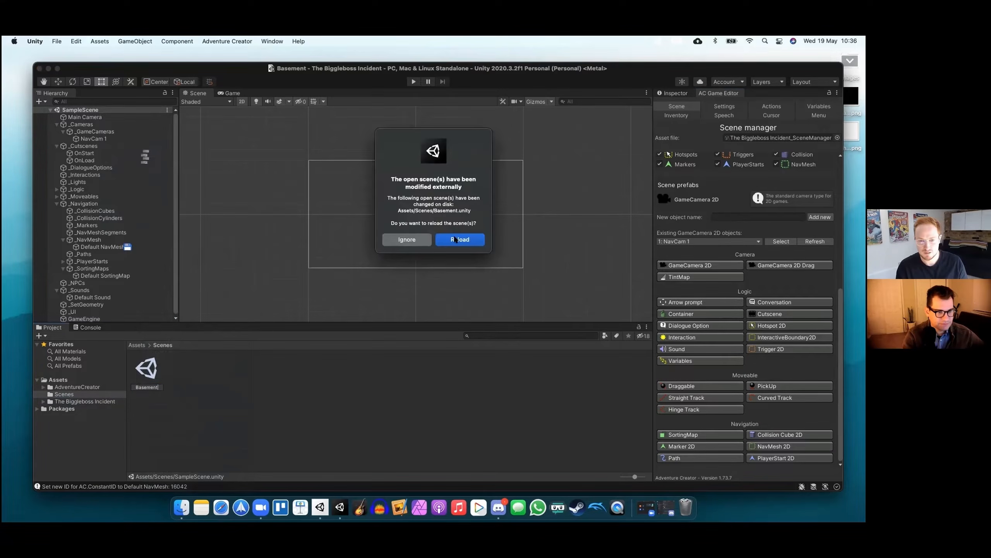
{"action": "left_click", "coordinate": [455, 239]}
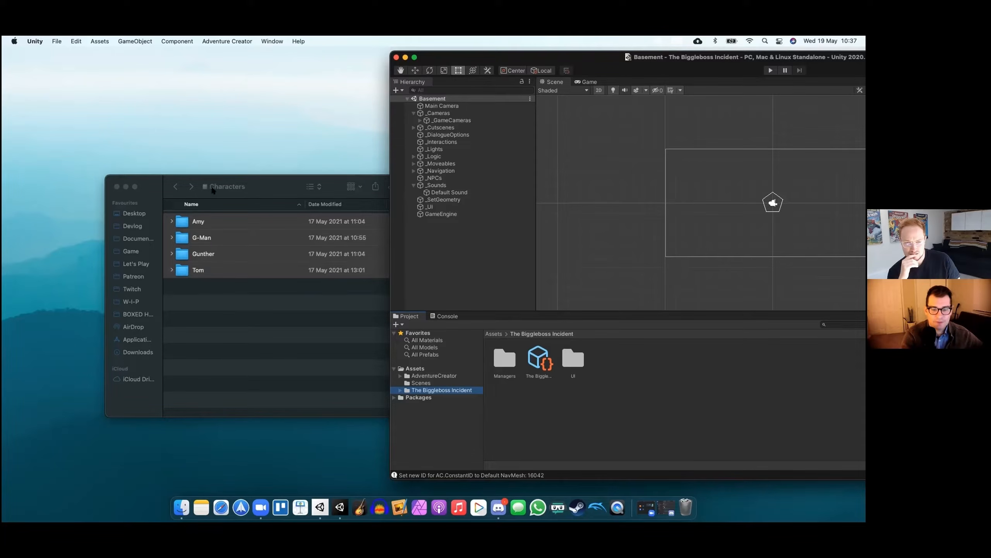
Create a Characters folder inside The Biggleboss Incident folder and import the character folders from Finder into it
{"action": "left_click", "coordinate": [559, 417]}
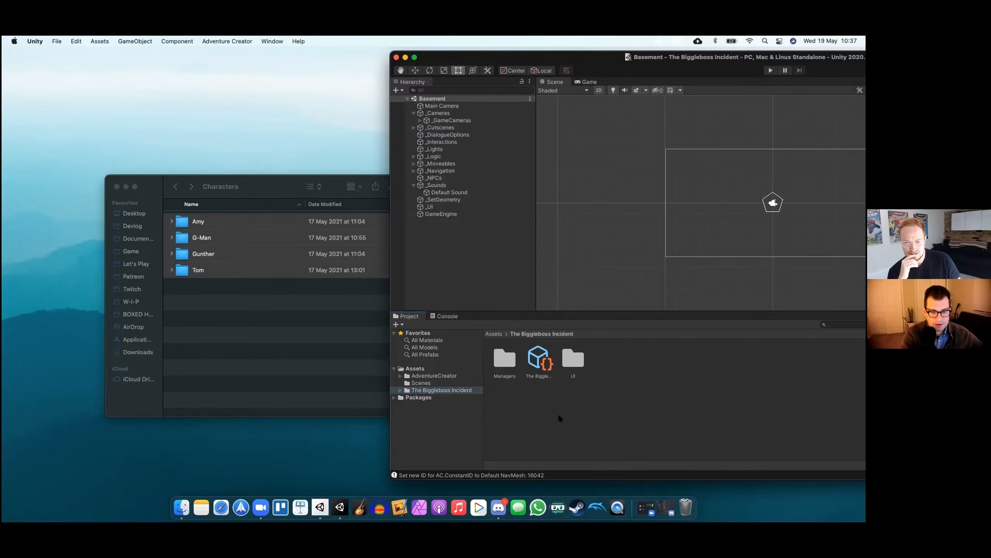
{"action": "left_click", "coordinate": [397, 324]}
{"action": "left_click", "coordinate": [417, 334]}
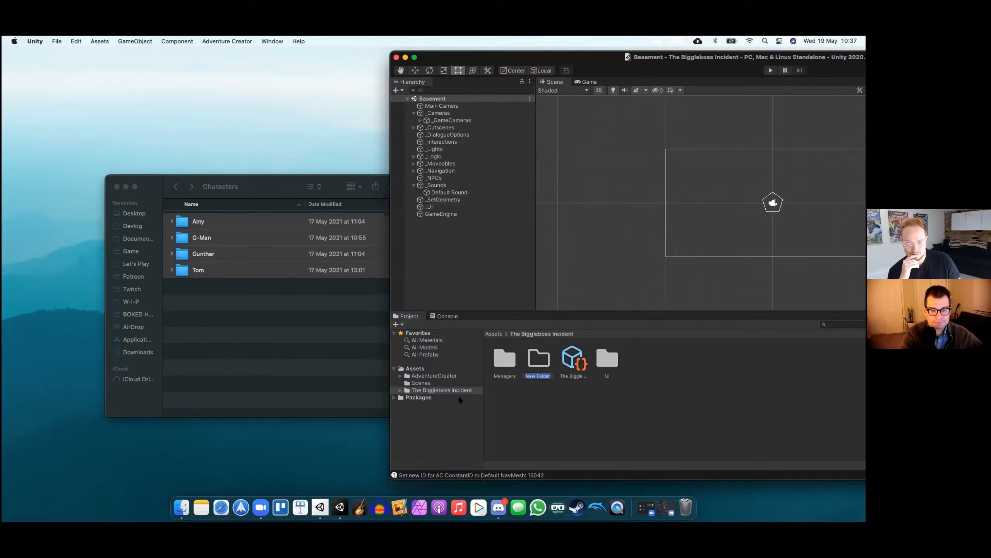
{"action": "type", "text": "Characters"}
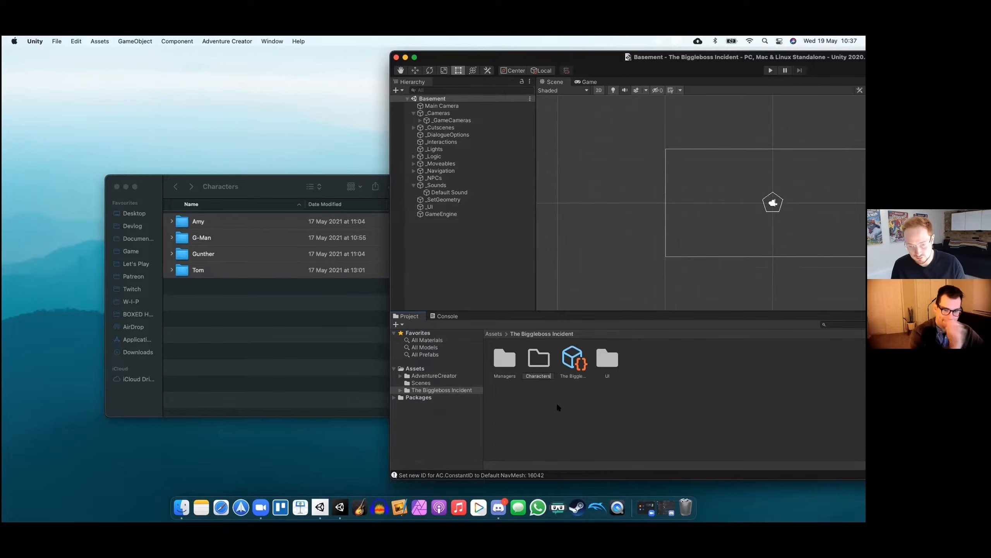
{"action": "key", "text": "Return"}
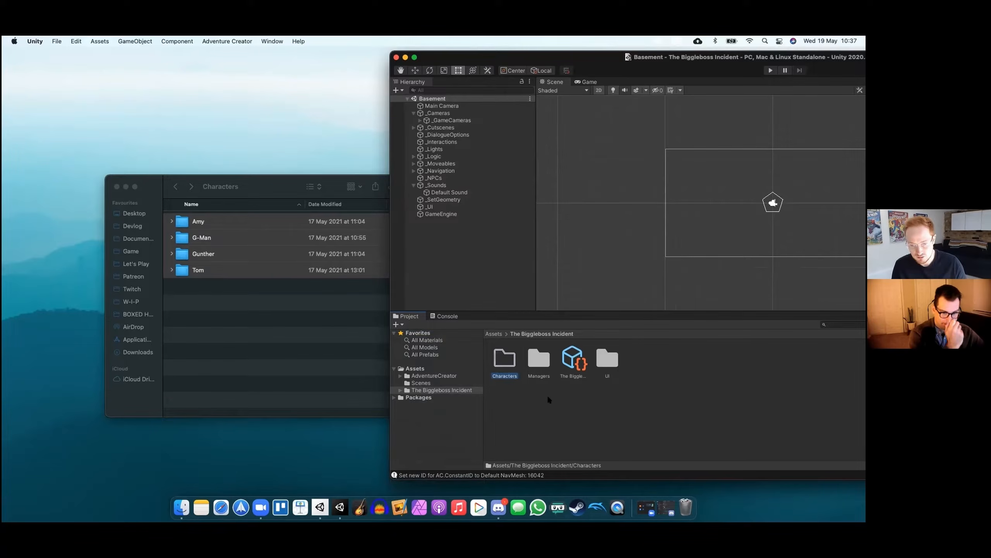
{"action": "left_click_drag", "start_coordinate": [195, 240], "coordinate": [503, 363]}
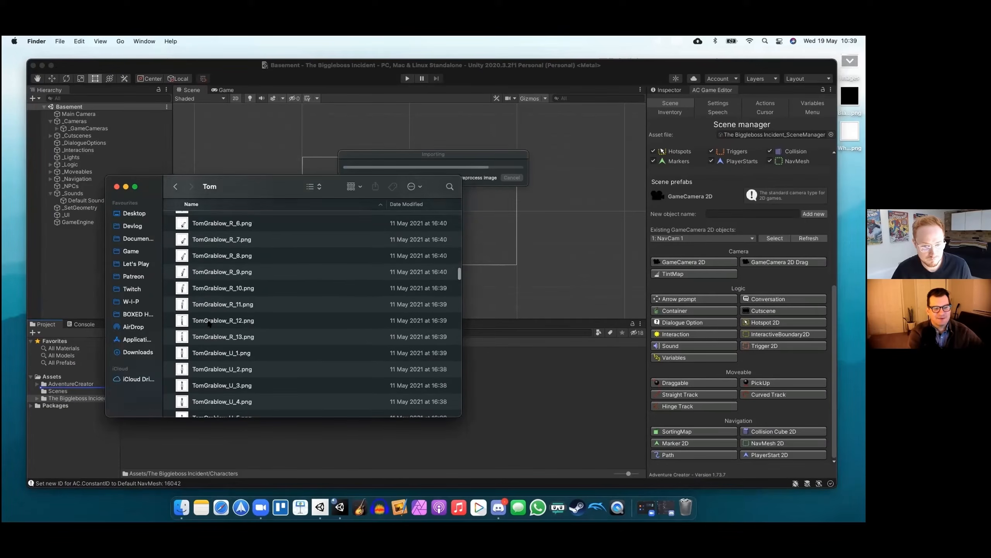
Return to the Art folder in Finder and rename its Backdrops folder to Scene Artwork
{"action": "scroll", "coordinate": [208, 322], "scroll_direction": "up", "scroll_amount": 10}
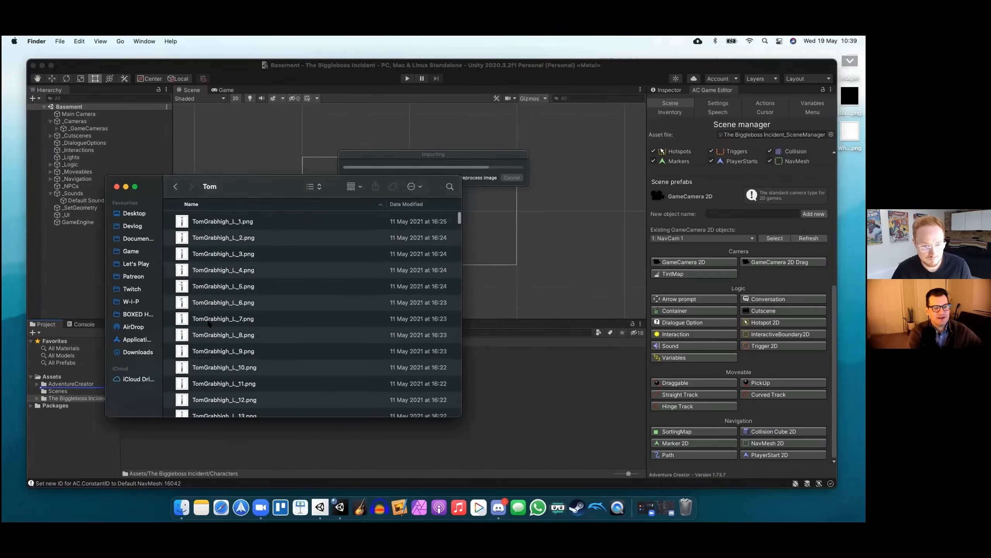
{"action": "left_click", "coordinate": [176, 188]}
{"action": "left_click", "coordinate": [176, 188]}
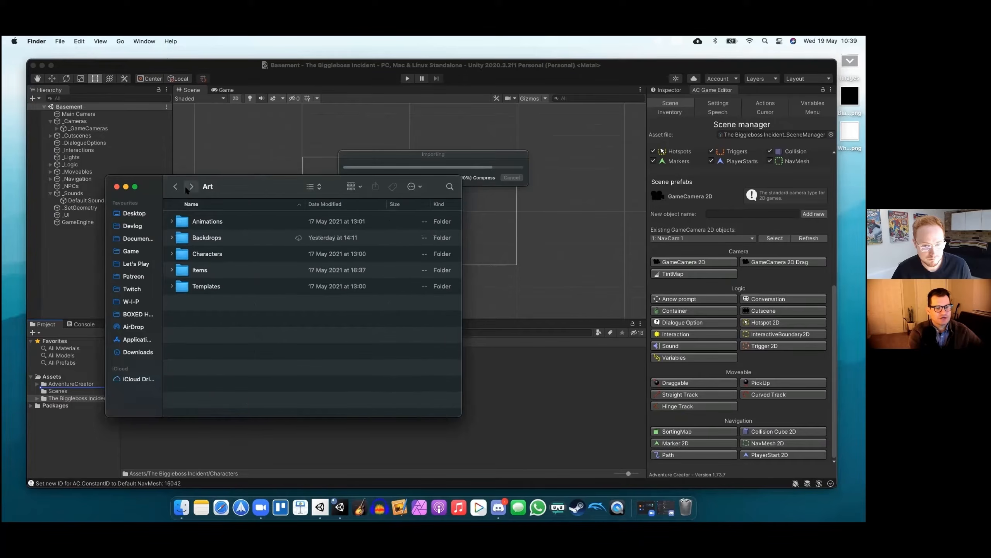
{"action": "double_click", "coordinate": [187, 237]}
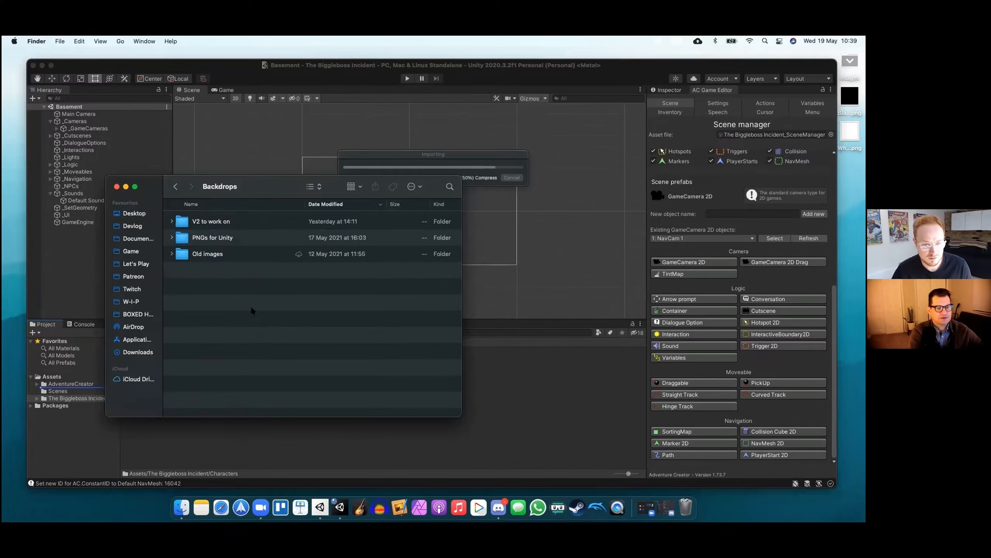
{"action": "double_click", "coordinate": [224, 237]}
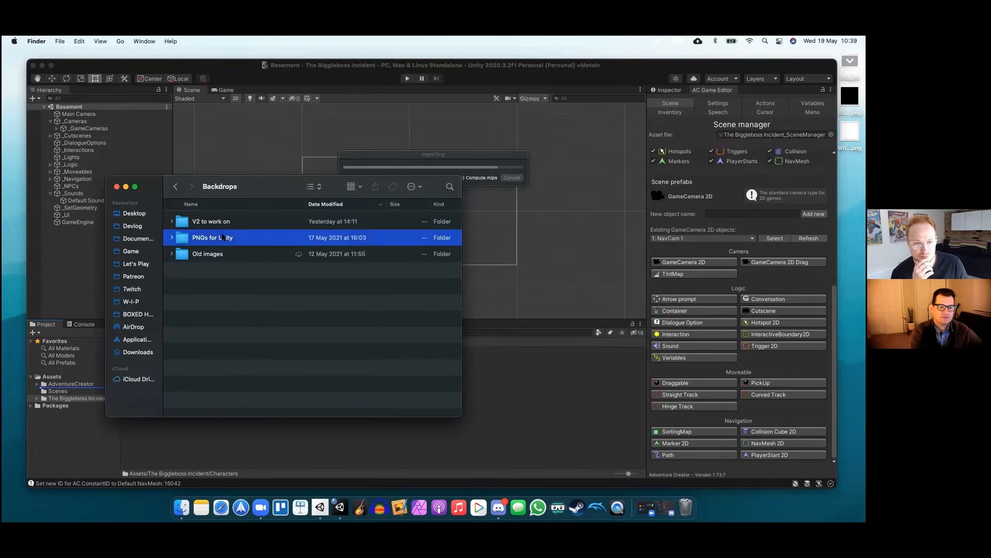
{"action": "left_click", "coordinate": [175, 188]}
{"action": "left_click", "coordinate": [175, 187]}
{"action": "left_click", "coordinate": [201, 238]}
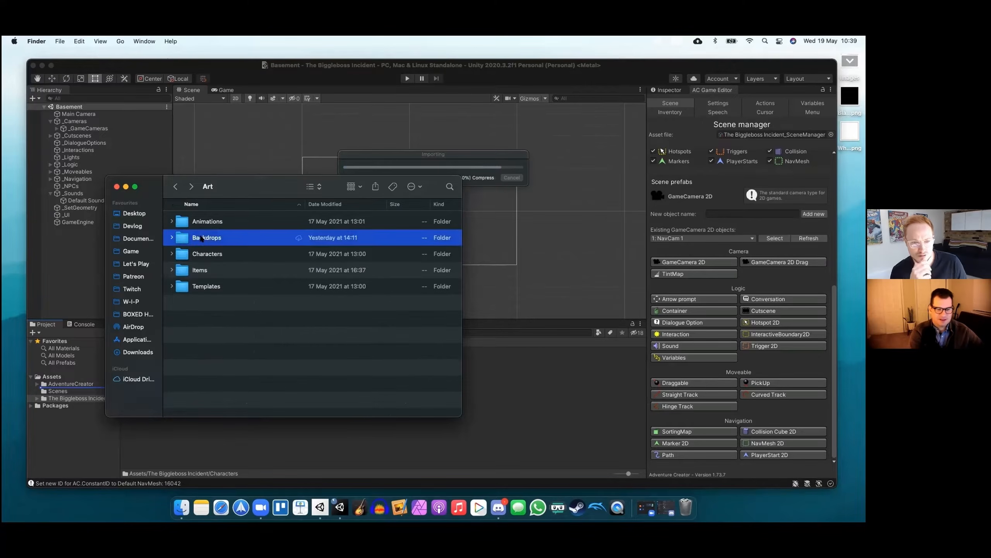
{"action": "key", "text": "Return"}
{"action": "type", "text": "Scene"}
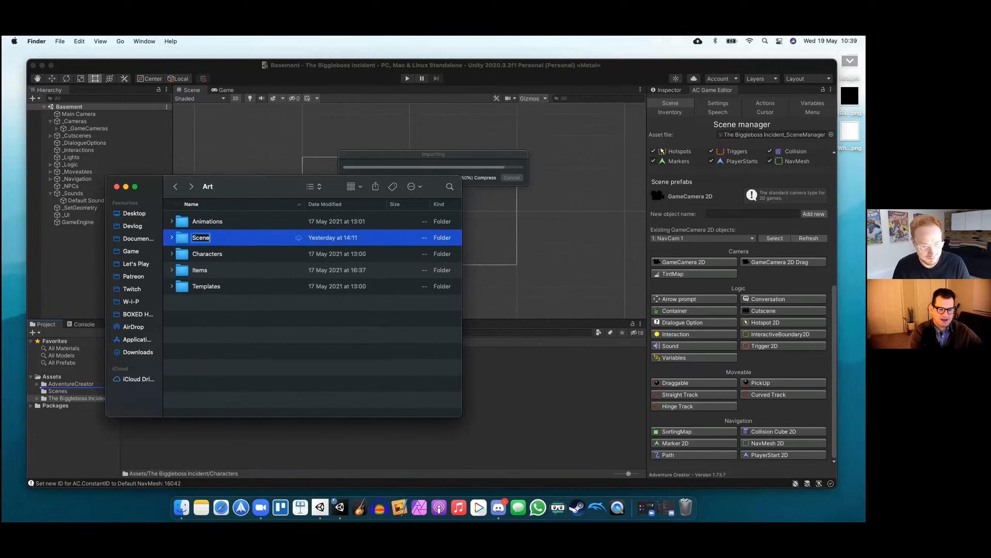
{"action": "type", "text": " Artwork"}
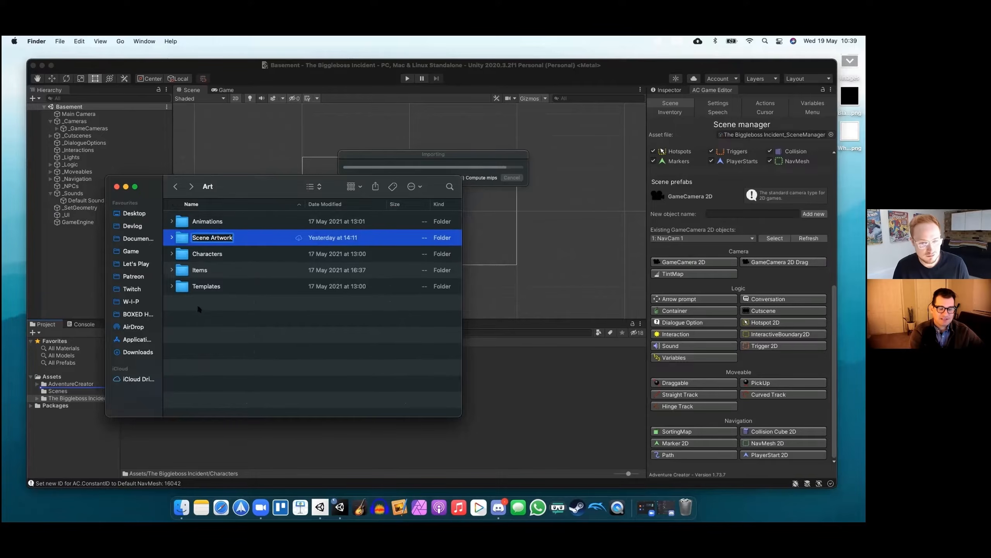
{"action": "key", "text": "Return"}
Open the PNGs for Unity folder inside Scene Artwork and move the Finder window clear of Unity's Project assets
{"action": "double_click", "coordinate": [206, 270]}
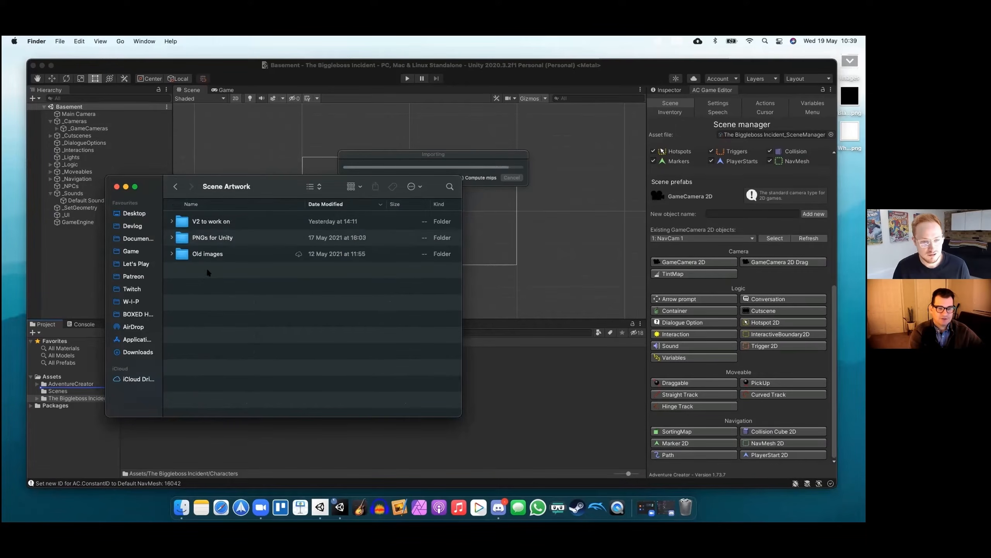
{"action": "double_click", "coordinate": [208, 238]}
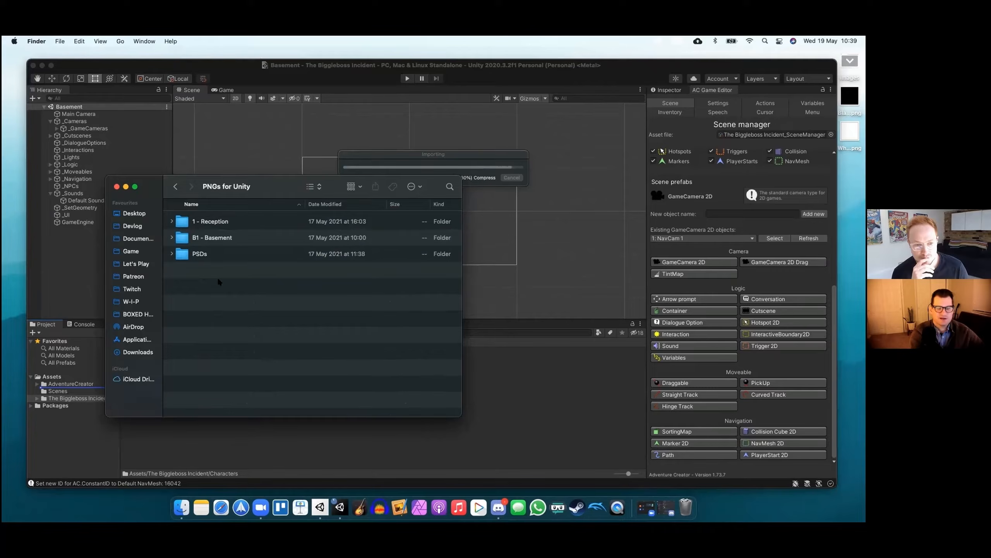
{"action": "left_click_drag", "start_coordinate": [262, 181], "coordinate": [576, 80]}
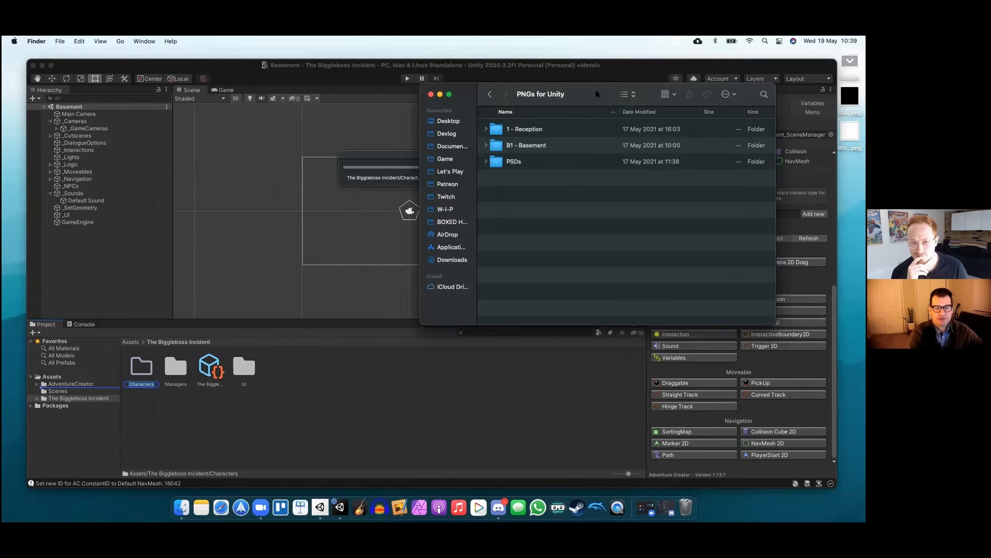
{"action": "left_click_drag", "start_coordinate": [597, 94], "coordinate": [179, 284]}
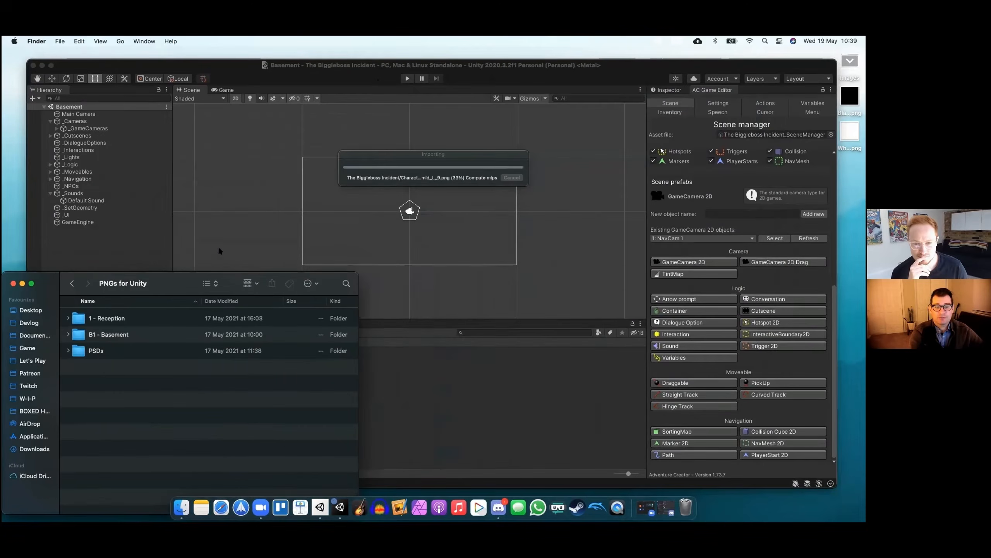
Switch to Unity and create a folder named Scene Artwork in the project's Characters folder
{"action": "left_click", "coordinate": [297, 71]}
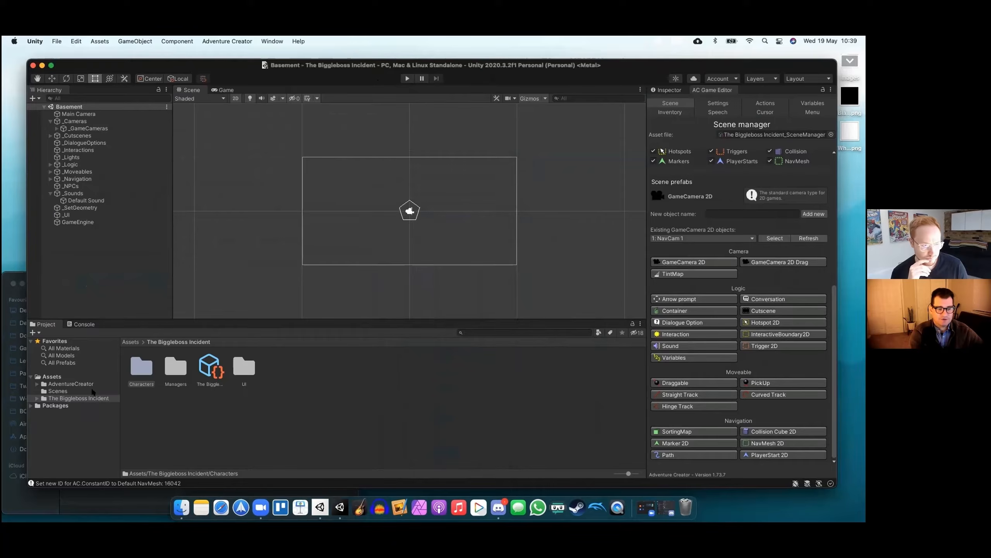
{"action": "left_click", "coordinate": [32, 331]}
{"action": "left_click", "coordinate": [46, 343]}
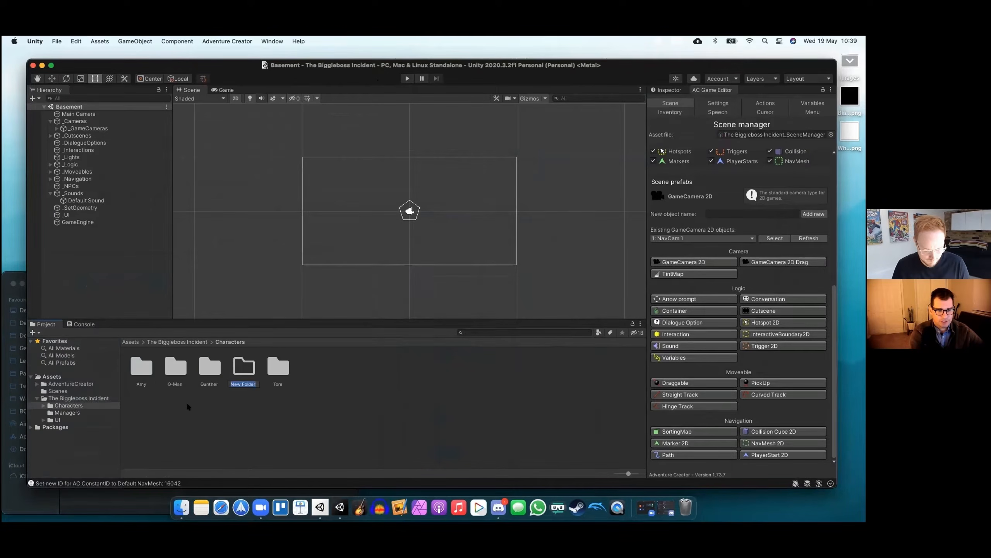
{"action": "type", "text": "Scene At"}
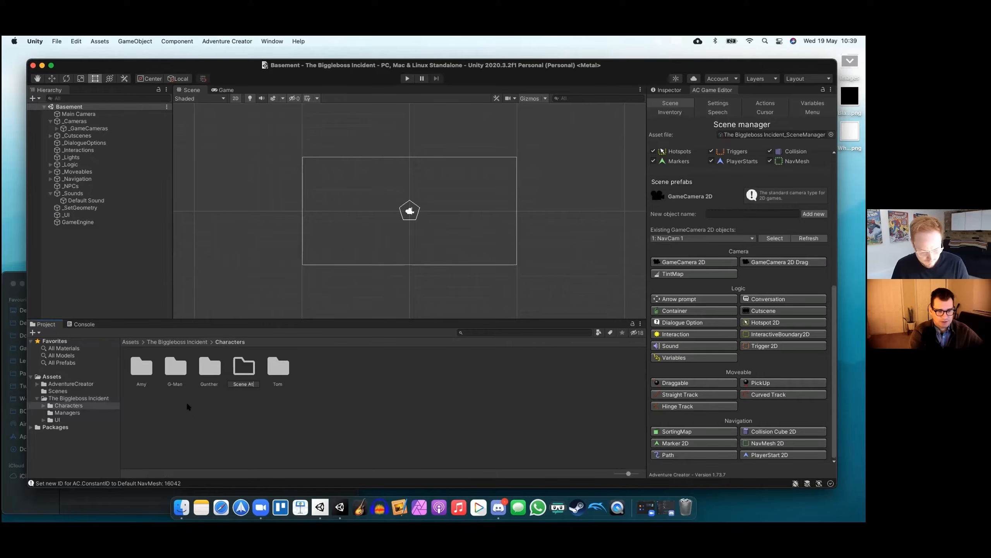
{"action": "key", "text": "BackSpace"}
{"action": "type", "text": "rtwork"}
{"action": "key", "text": "Return"}
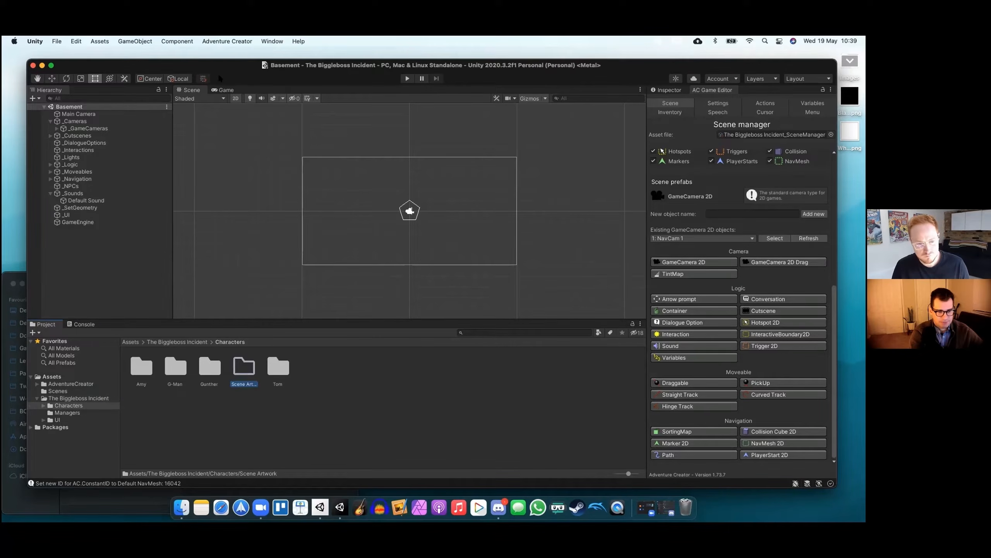
Move the Unity window beside Finder and select the 1 - Reception and B1 - Basement folders in Finder
{"action": "left_click", "coordinate": [219, 78]}
{"action": "left_click_drag", "start_coordinate": [242, 66], "coordinate": [564, 60]}
{"action": "left_click", "coordinate": [150, 330]}
{"action": "left_click", "coordinate": [107, 320]}
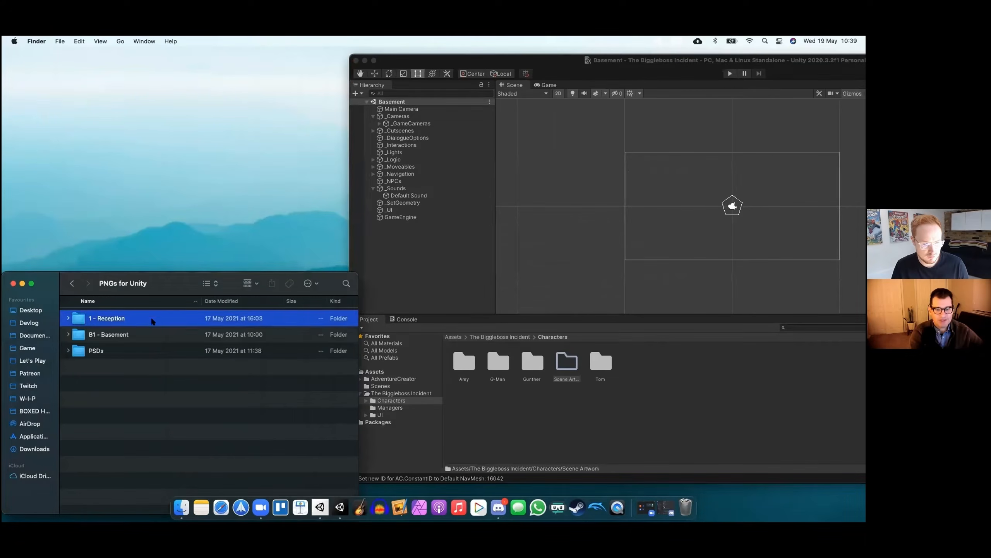
{"action": "left_click", "coordinate": [150, 334], "text": "shift"}
Move the Scene Artwork folder out of Characters into The Biggleboss Incident folder in the Unity project
{"action": "left_click", "coordinate": [545, 406]}
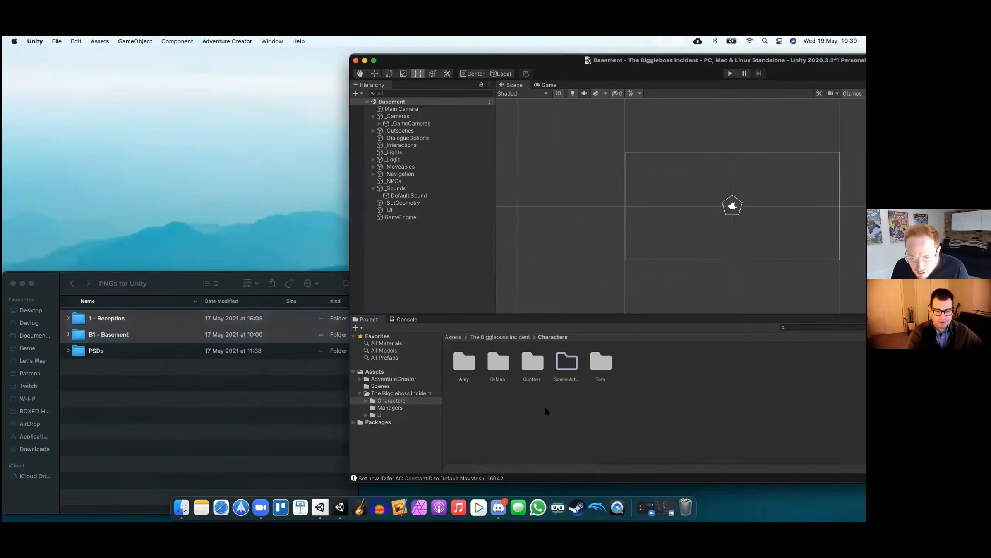
{"action": "right_click", "coordinate": [566, 366]}
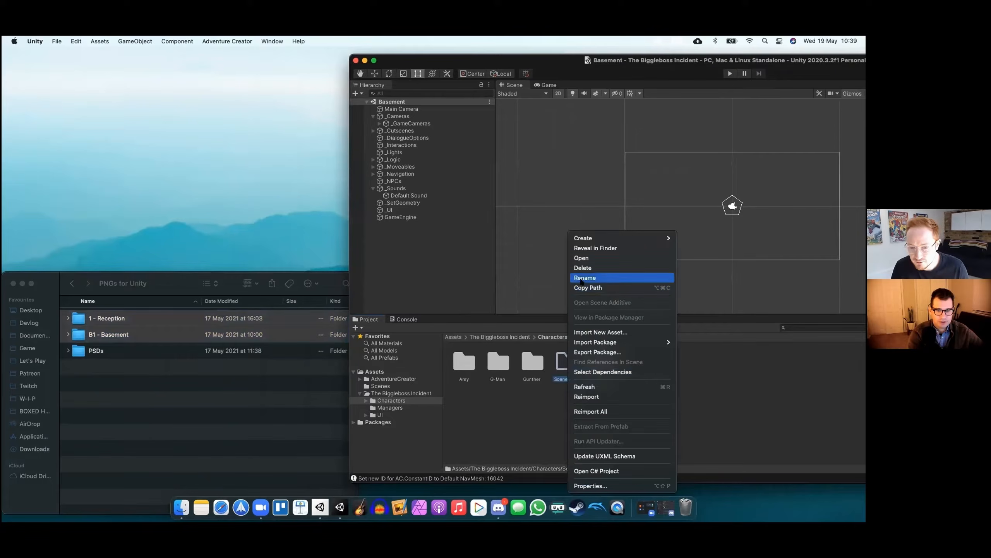
{"action": "left_click", "coordinate": [585, 267]}
{"action": "left_click", "coordinate": [415, 232]}
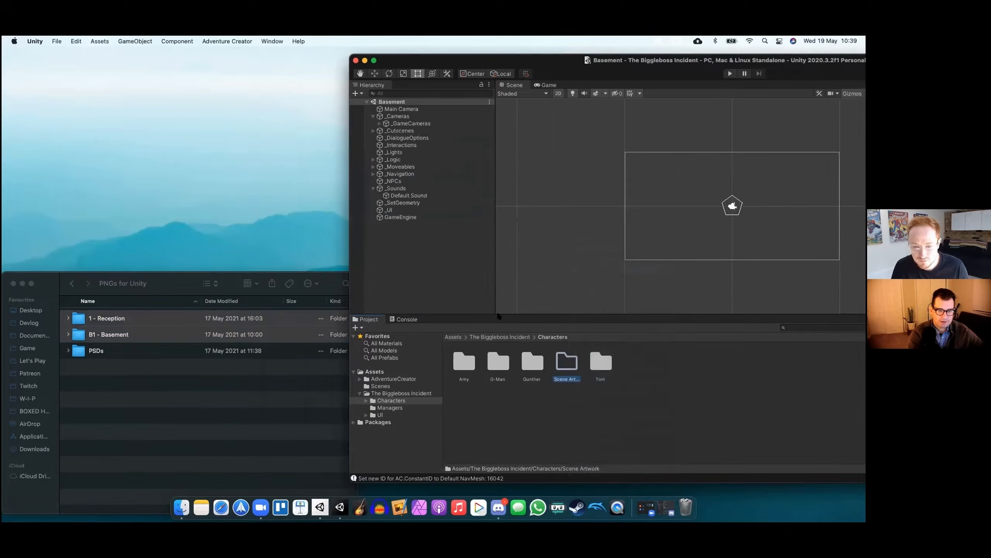
{"action": "left_click_drag", "start_coordinate": [558, 365], "coordinate": [391, 405]}
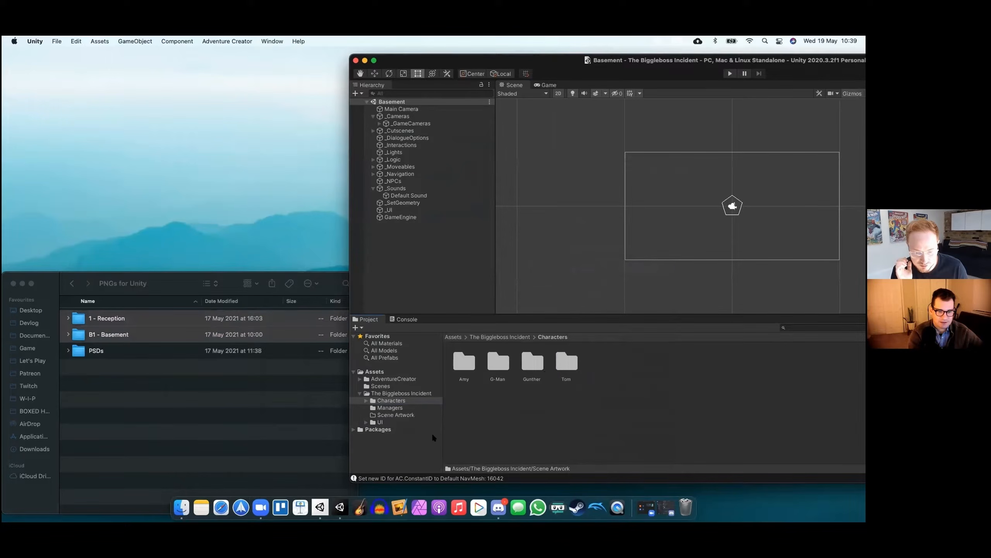
Import the 1 - Reception and B1 - Basement folders from Finder into Unity's Scene Artwork folder
{"action": "left_click", "coordinate": [399, 415]}
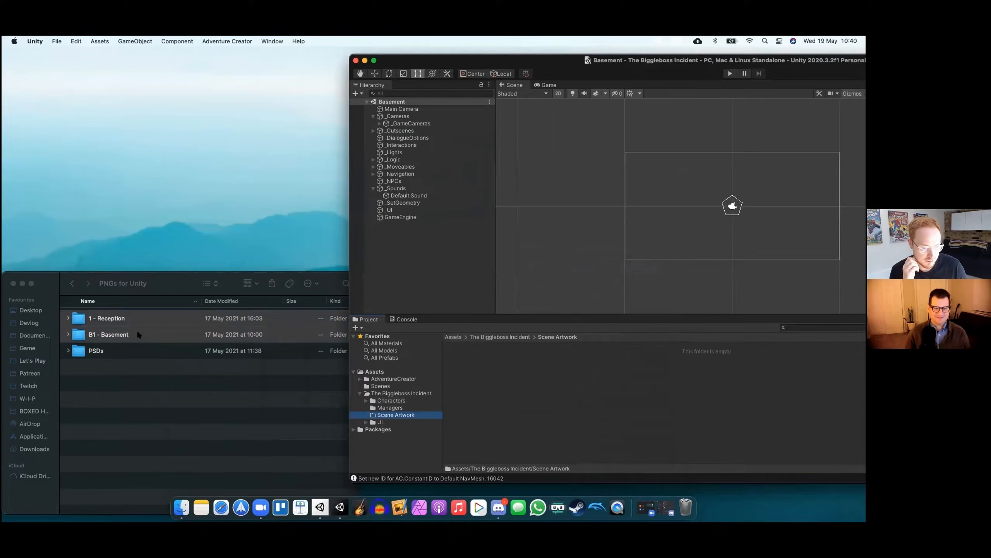
{"action": "left_click_drag", "start_coordinate": [138, 335], "coordinate": [595, 409]}
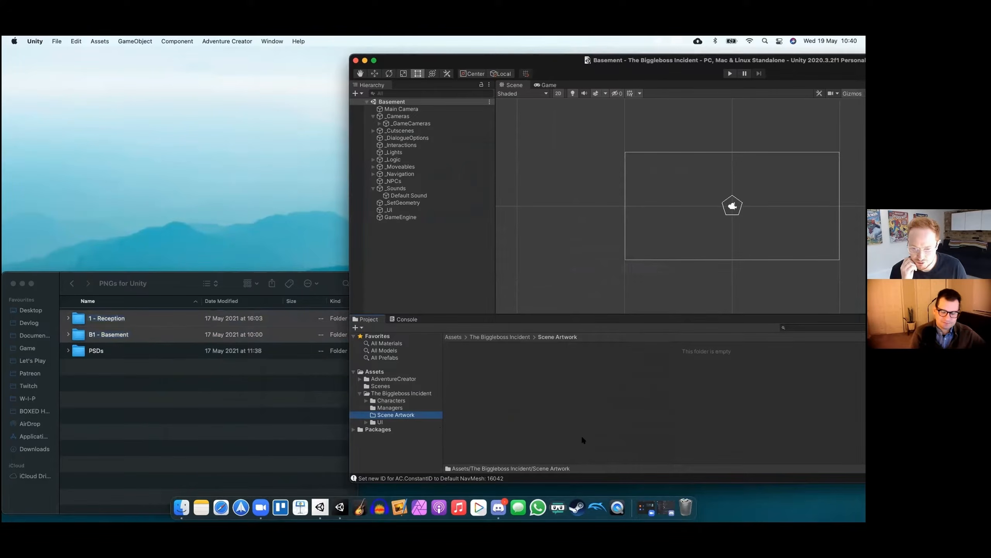
{"action": "left_click_drag", "start_coordinate": [141, 334], "coordinate": [397, 419]}
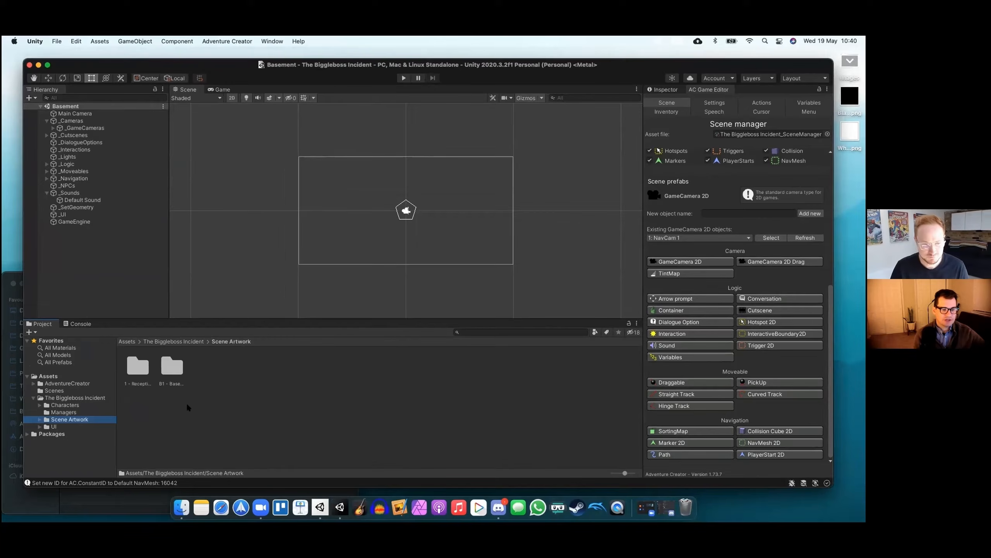
Open the imported B1 - Basement folder, show its assets as a list, and inspect the import settings of all its textures
{"action": "double_click", "coordinate": [171, 366]}
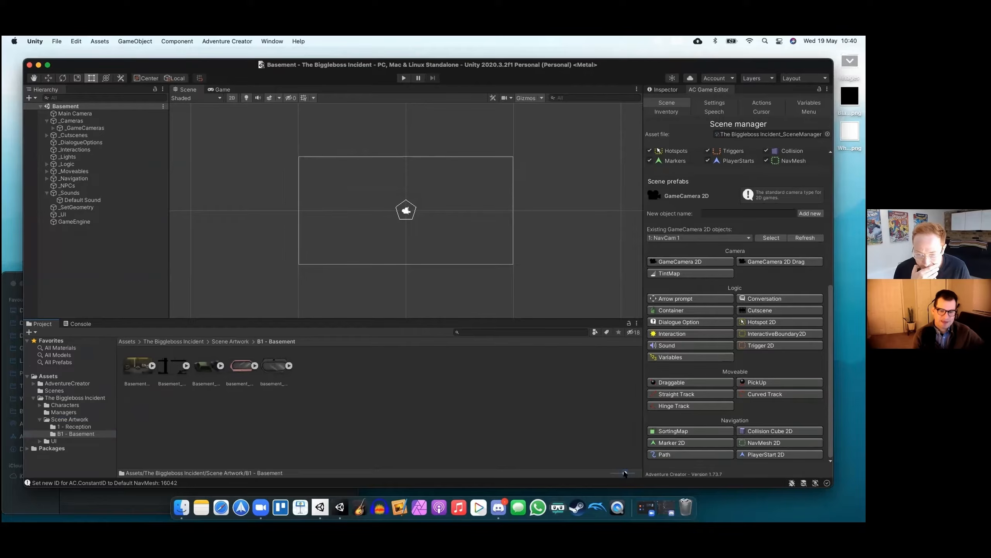
{"action": "left_click_drag", "start_coordinate": [624, 474], "coordinate": [602, 474]}
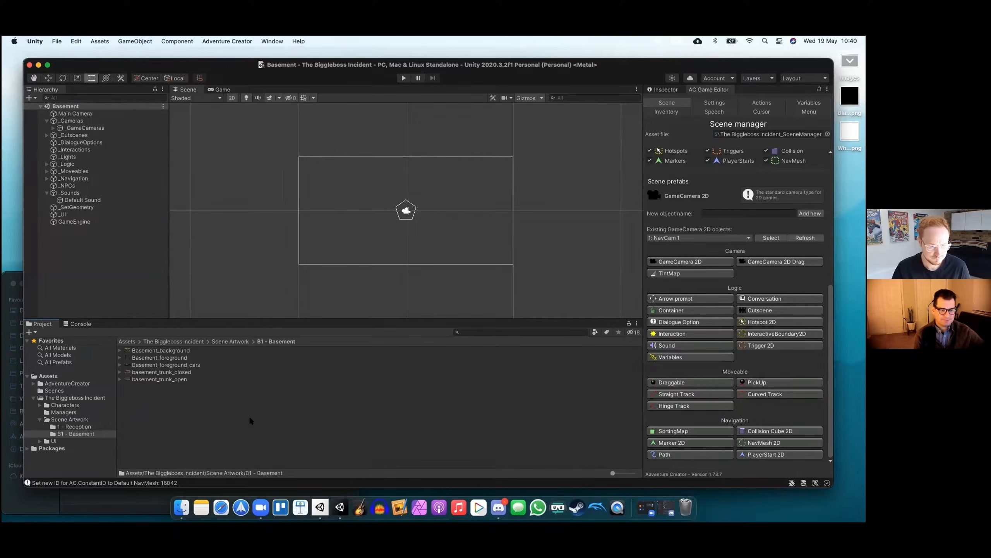
{"action": "left_click", "coordinate": [158, 388]}
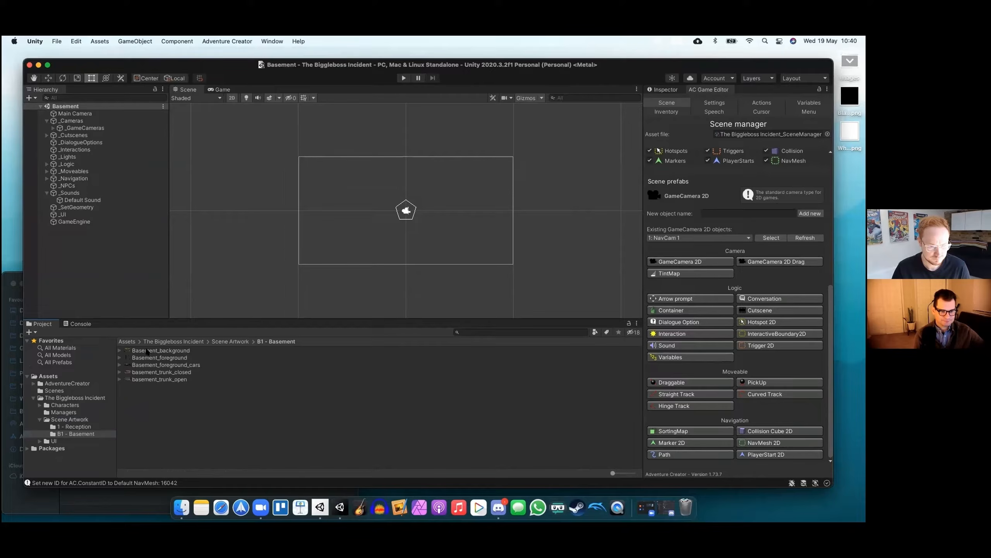
{"action": "left_click", "coordinate": [203, 349]}
{"action": "left_click", "coordinate": [167, 379], "text": "shift"}
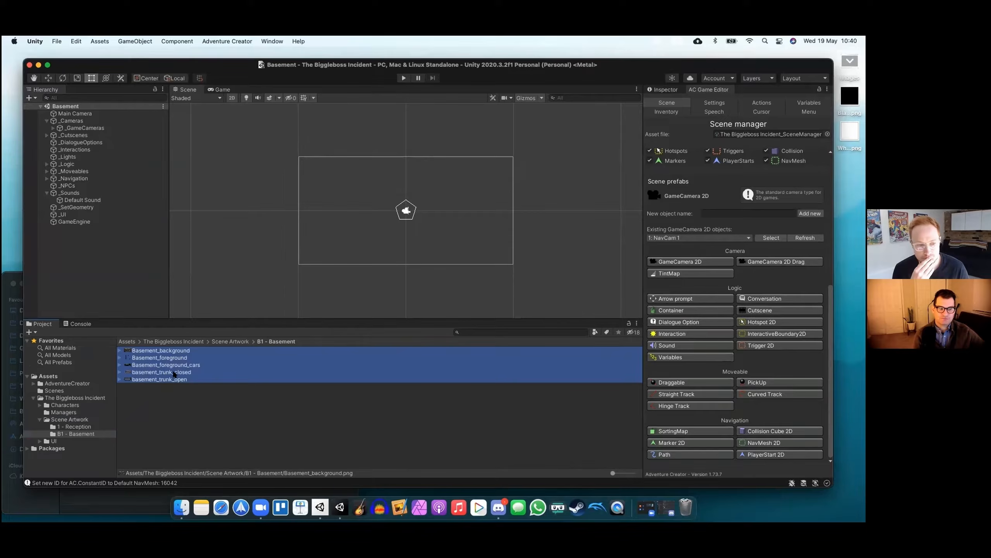
{"action": "left_click", "coordinate": [664, 89]}
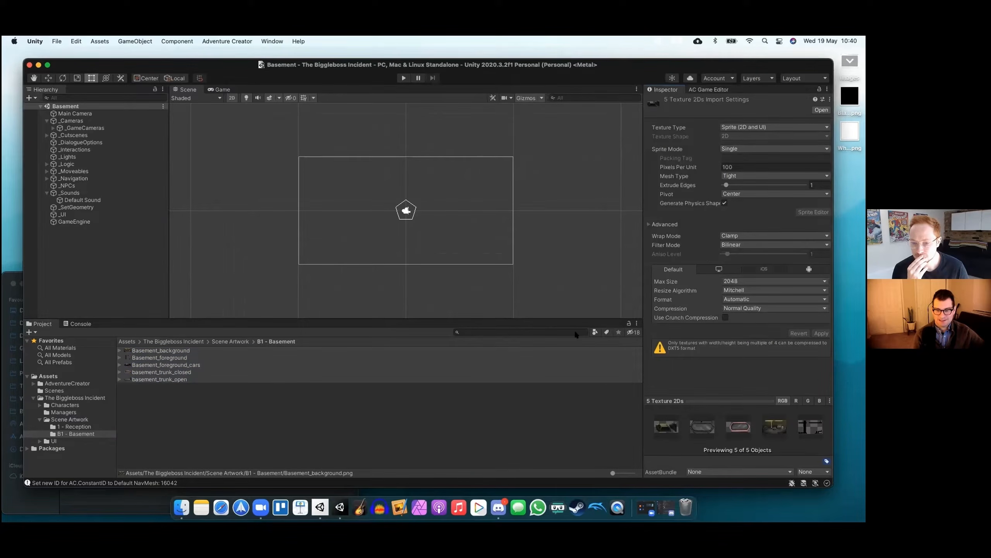
Enable crunch compression for the Basement_background and Basement_foreground textures and apply the import settings
{"action": "left_click_drag", "start_coordinate": [624, 65], "coordinate": [633, 69]}
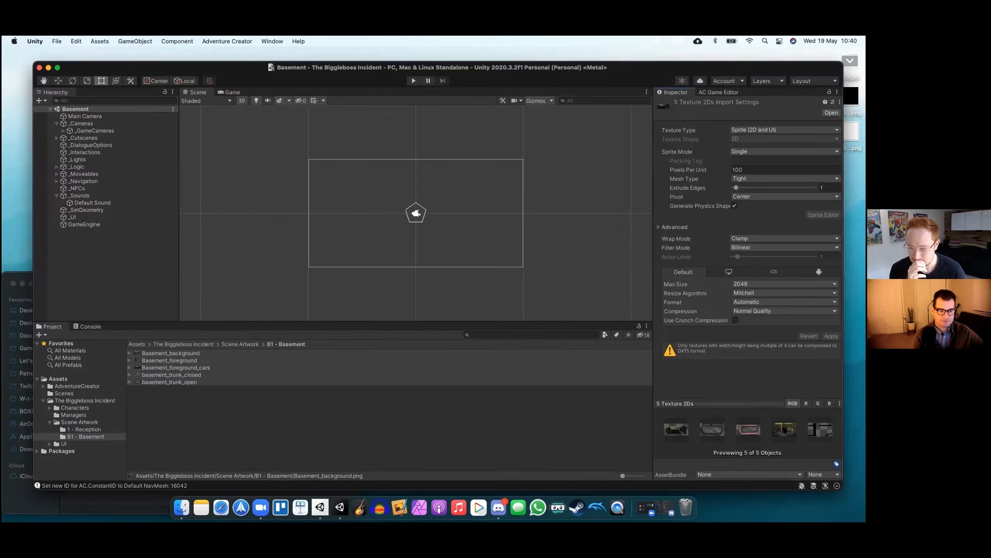
{"action": "left_click", "coordinate": [330, 415]}
{"action": "left_click", "coordinate": [191, 355]}
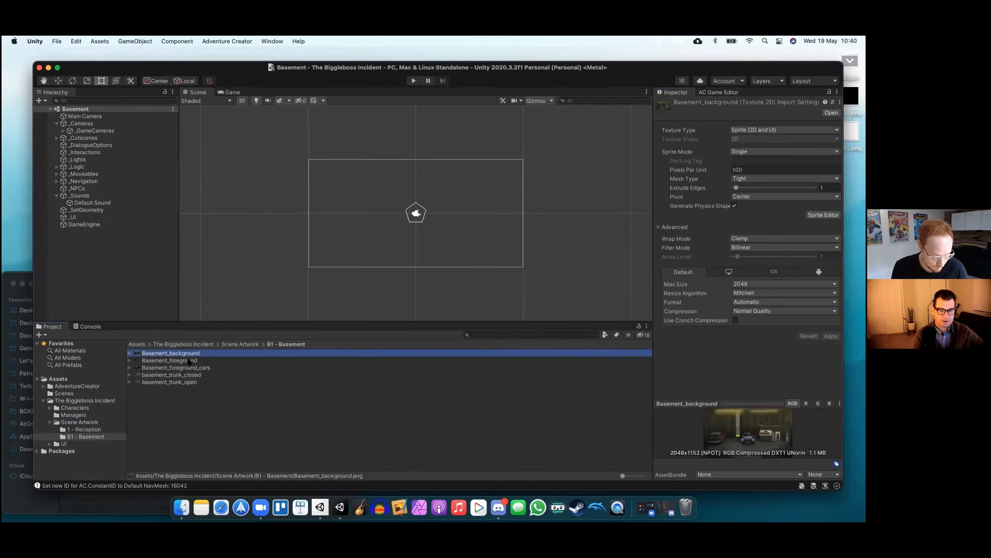
{"action": "left_click", "coordinate": [189, 360], "text": "super"}
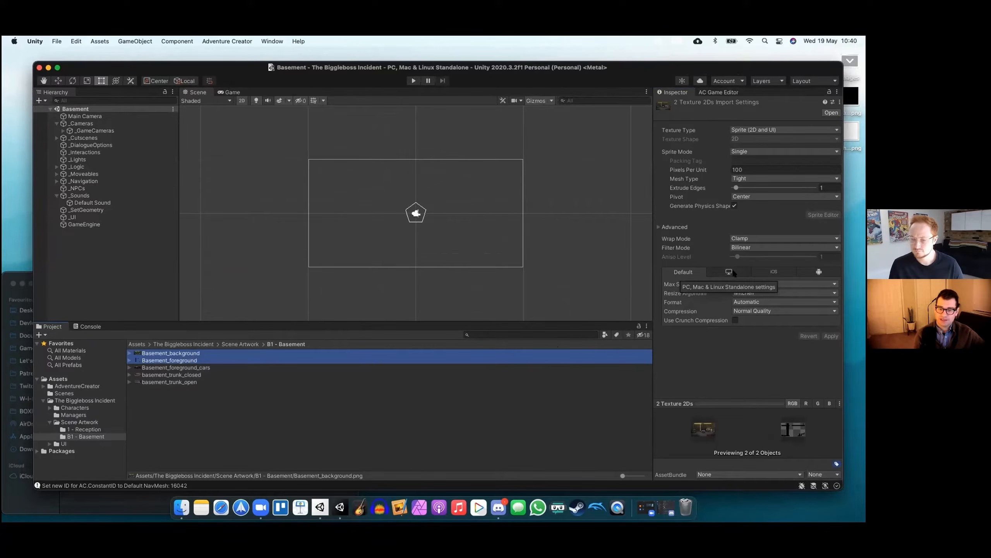
{"action": "left_click", "coordinate": [734, 320]}
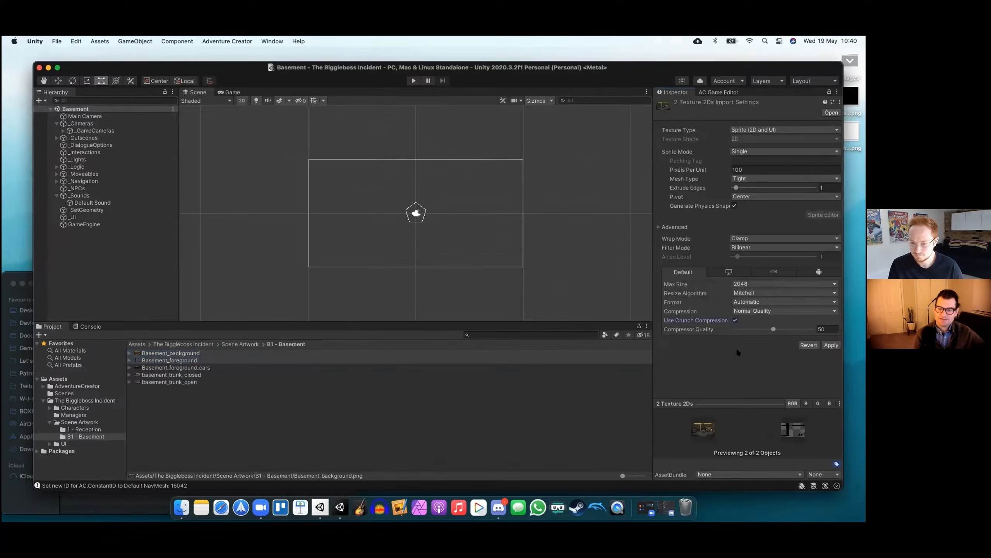
{"action": "left_click", "coordinate": [831, 345]}
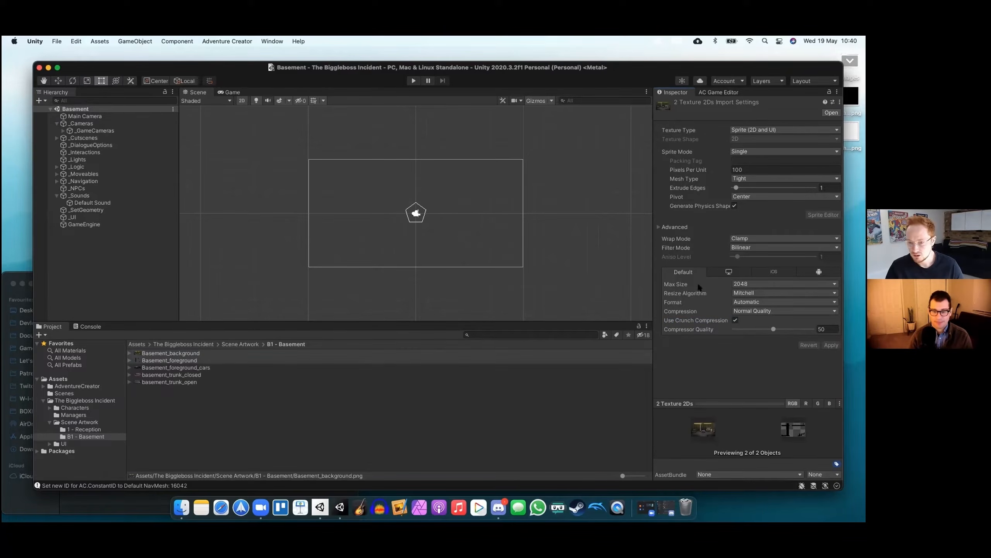
Override the iOS import settings of the two selected Basement textures with format RGB(A) Compressed ASTC 5x5 block and apply them
{"action": "left_click", "coordinate": [775, 271]}
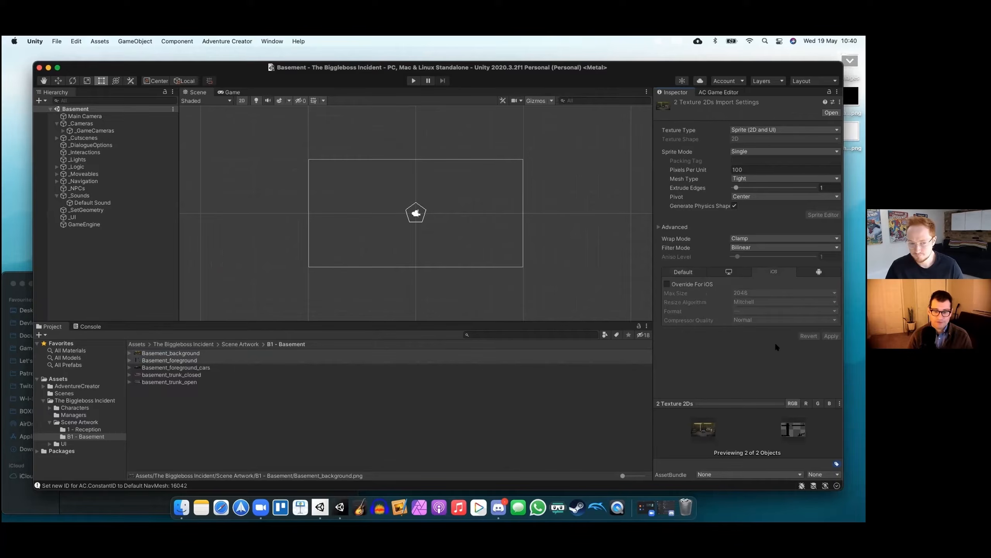
{"action": "left_click", "coordinate": [666, 284]}
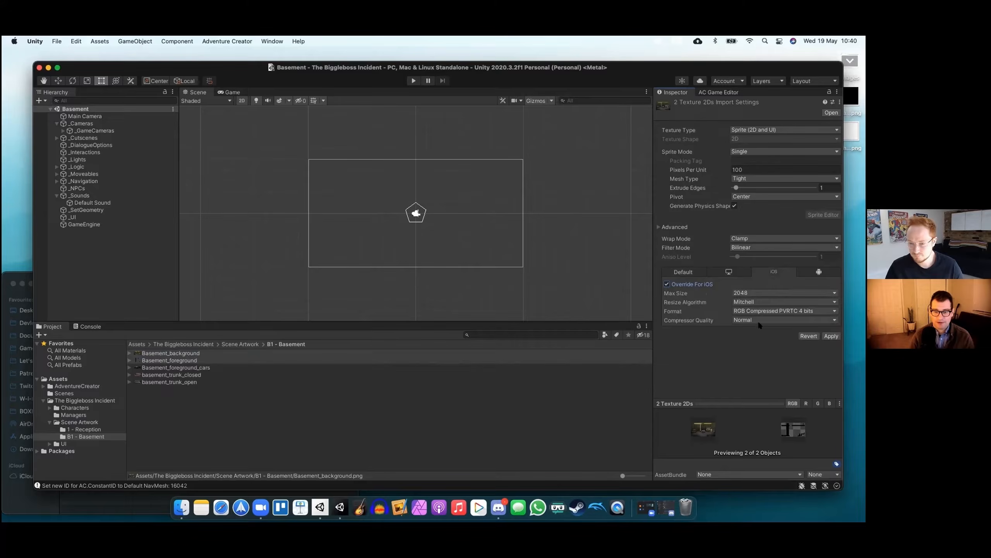
{"action": "left_click", "coordinate": [768, 311]}
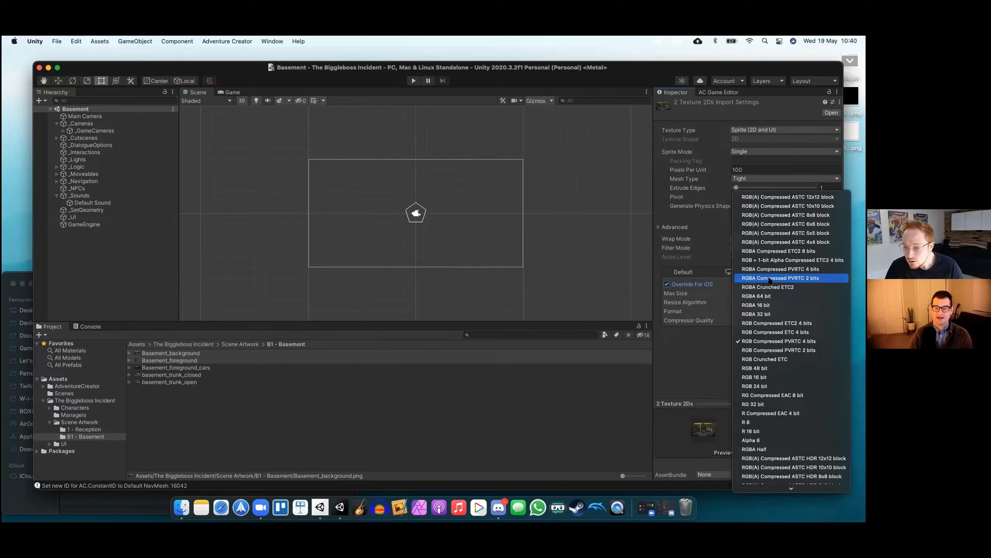
{"action": "left_click", "coordinate": [771, 233]}
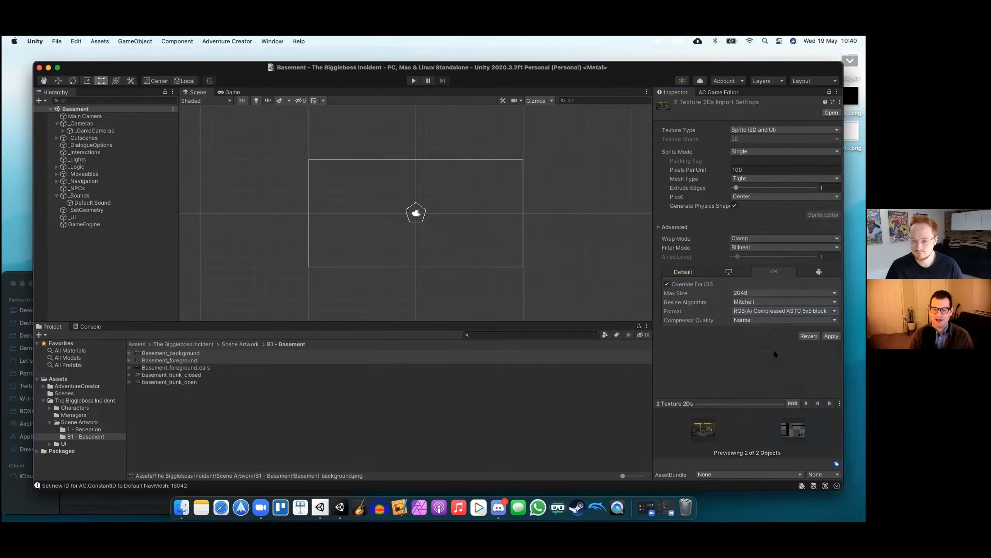
{"action": "left_click", "coordinate": [831, 335]}
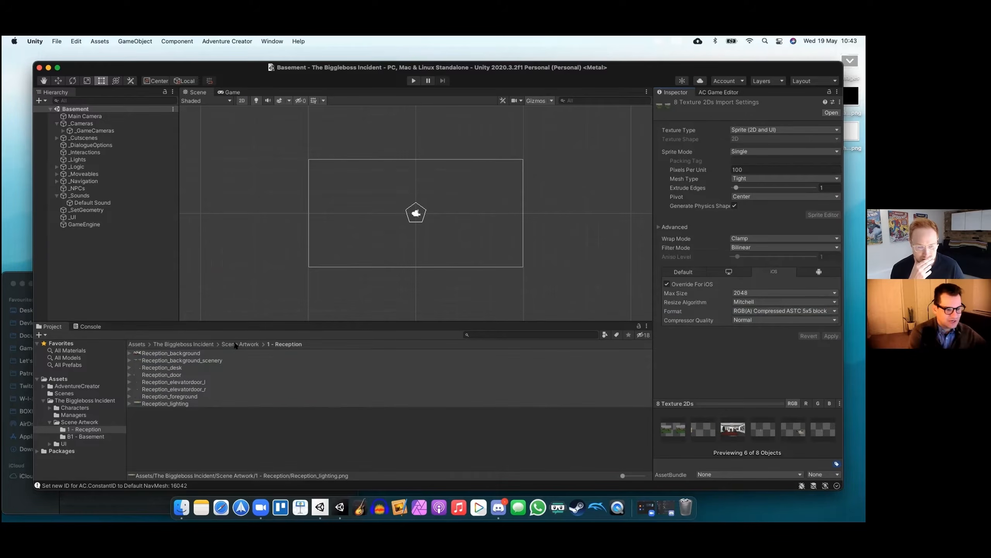
Enable crunch compression for all textures in the Characters/Tom folder and apply the import settings
{"action": "left_click", "coordinate": [239, 345]}
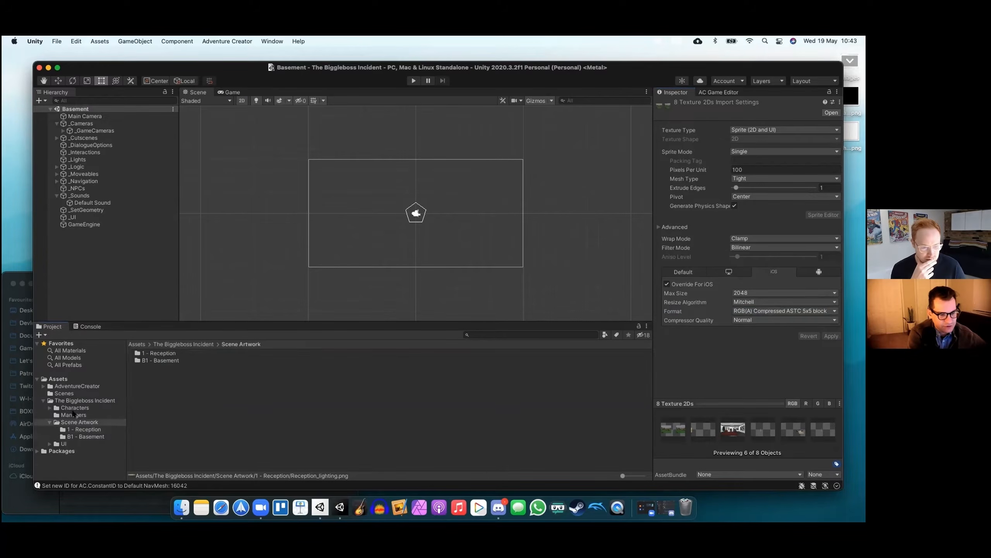
{"action": "left_click", "coordinate": [74, 408]}
{"action": "left_click", "coordinate": [146, 375]}
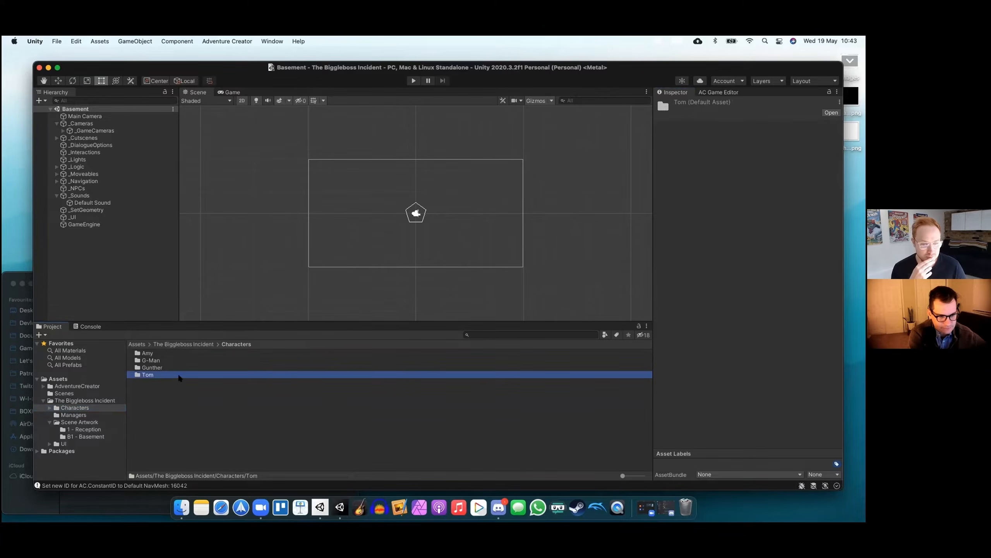
{"action": "double_click", "coordinate": [172, 375]}
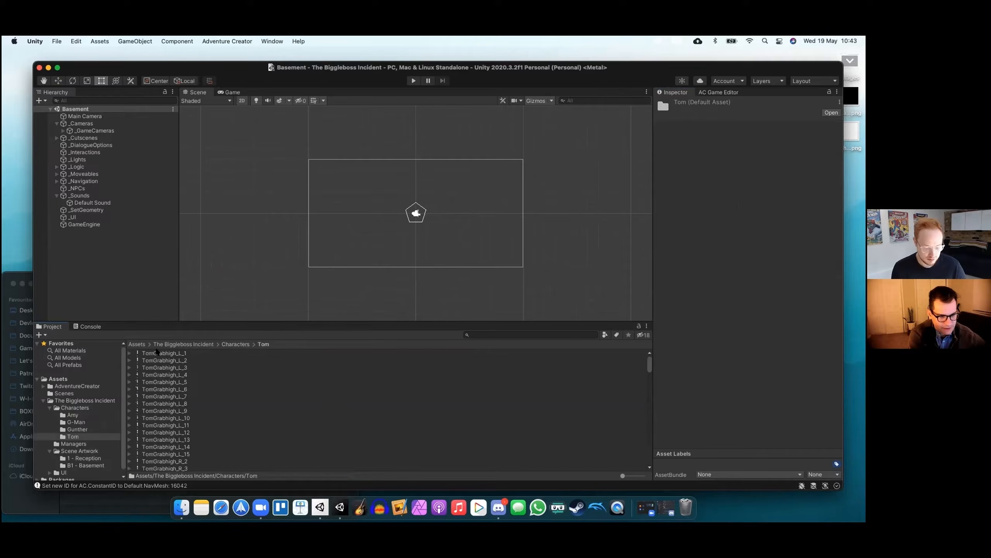
{"action": "key", "text": "super+a"}
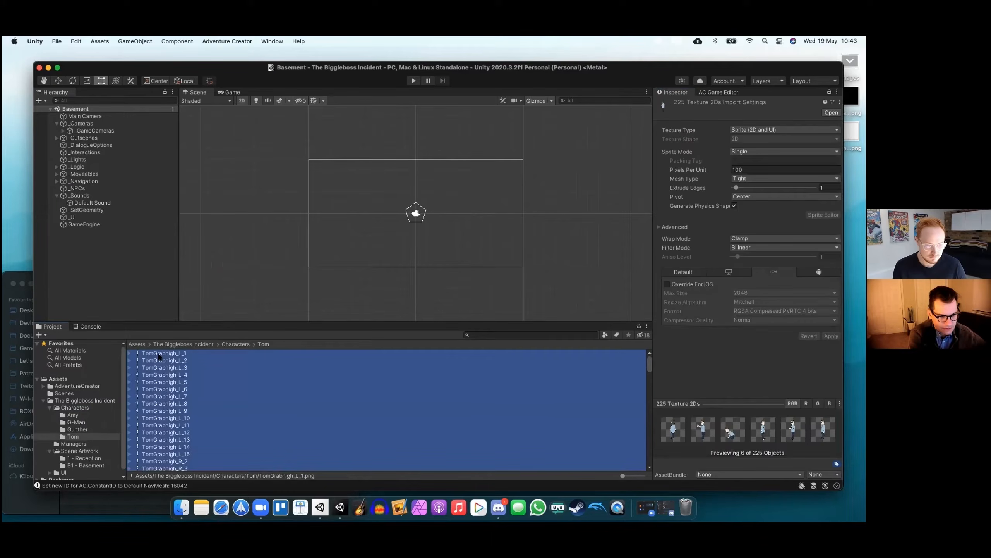
{"action": "left_click", "coordinate": [671, 272]}
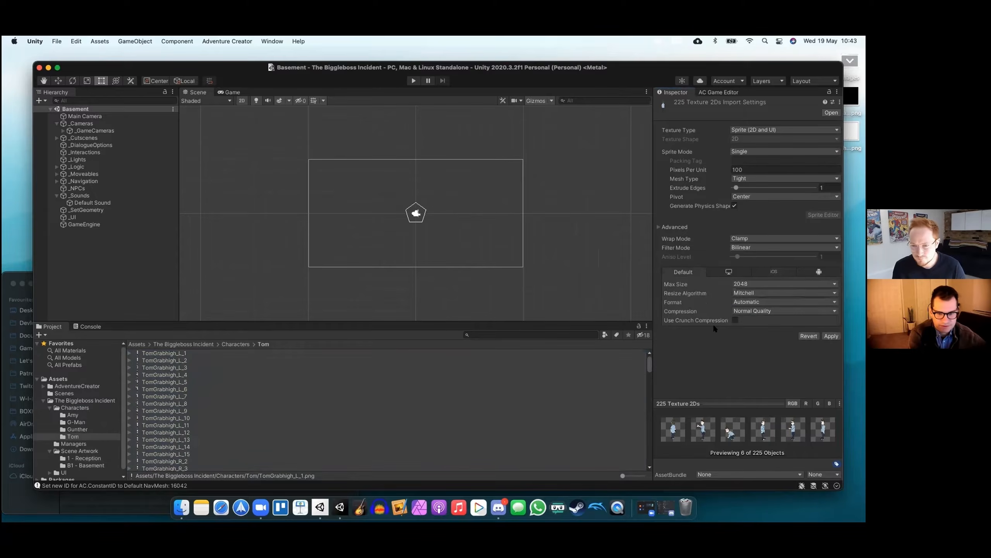
{"action": "left_click", "coordinate": [736, 320]}
{"action": "left_click", "coordinate": [831, 345]}
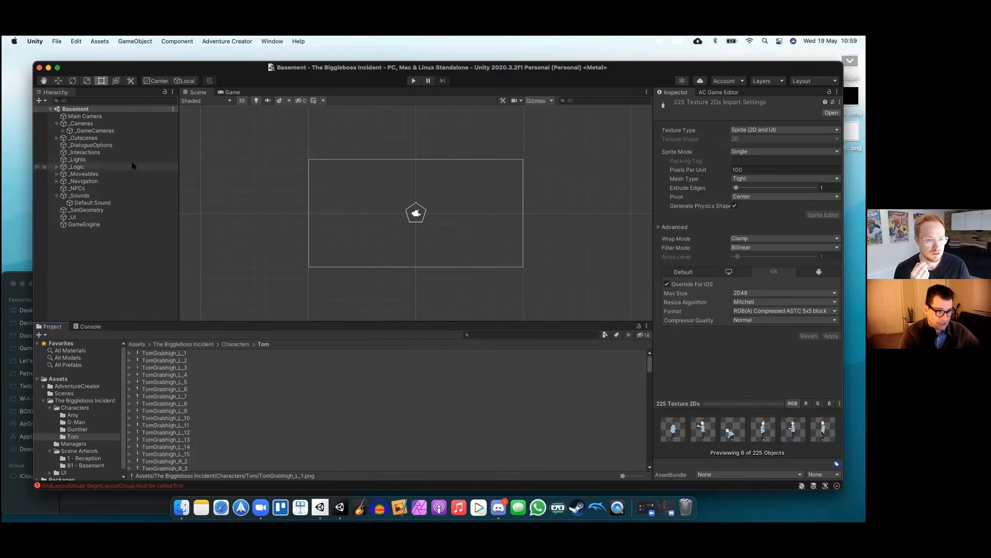
Place the Basement_background sprite from the B1 - Basement folder into the scene as a child of _SetGeometry
{"action": "left_click", "coordinate": [86, 210]}
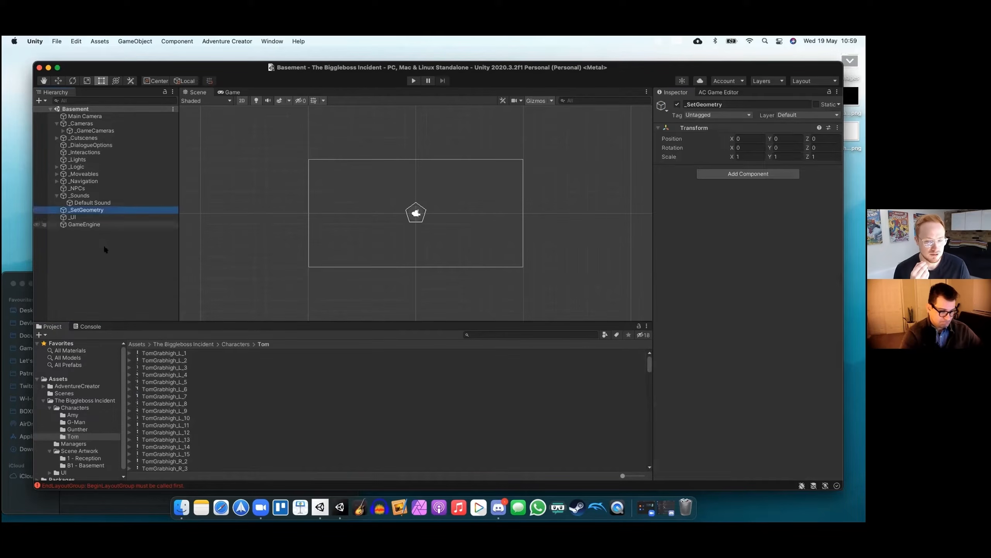
{"action": "left_click", "coordinate": [85, 465]}
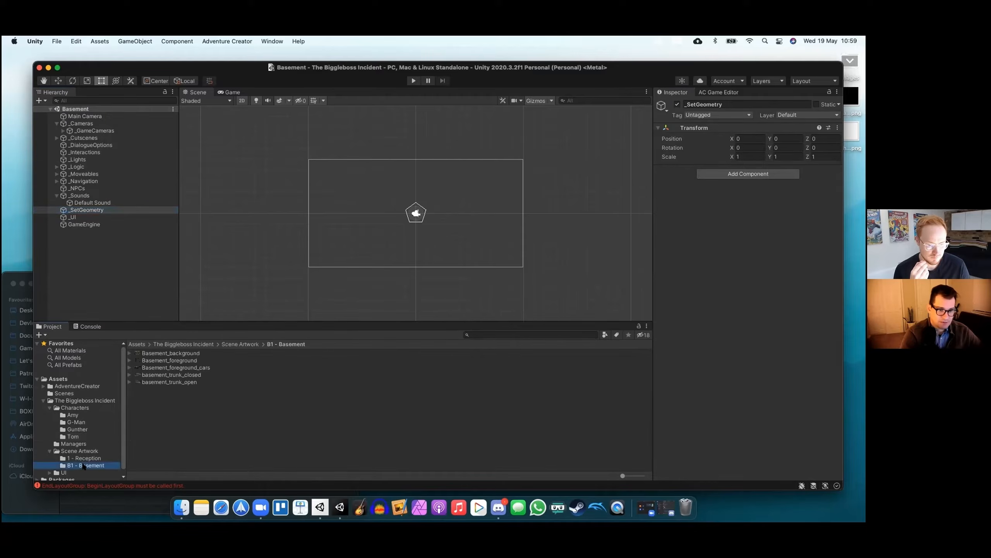
{"action": "left_click", "coordinate": [180, 353]}
{"action": "left_click", "coordinate": [179, 360], "text": "shift"}
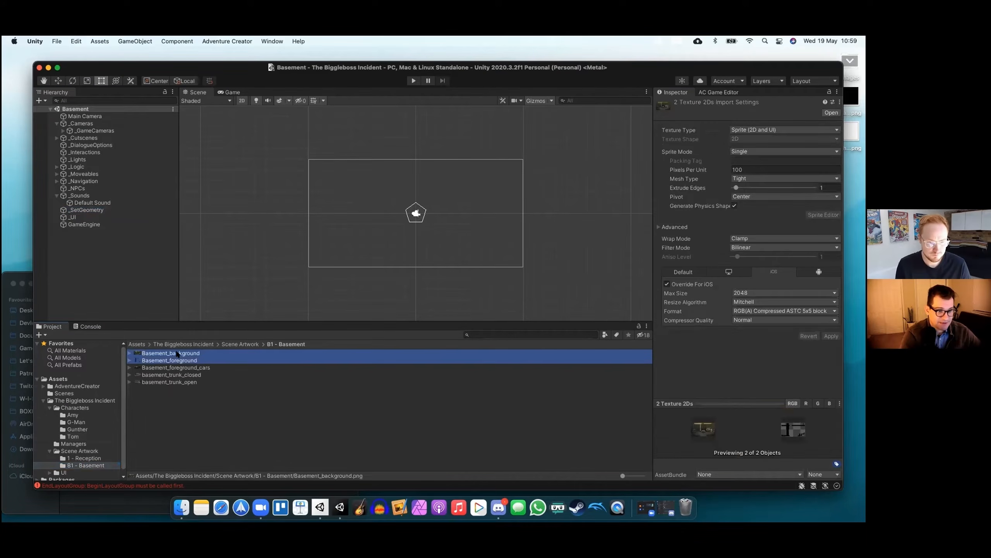
{"action": "left_click", "coordinate": [177, 354]}
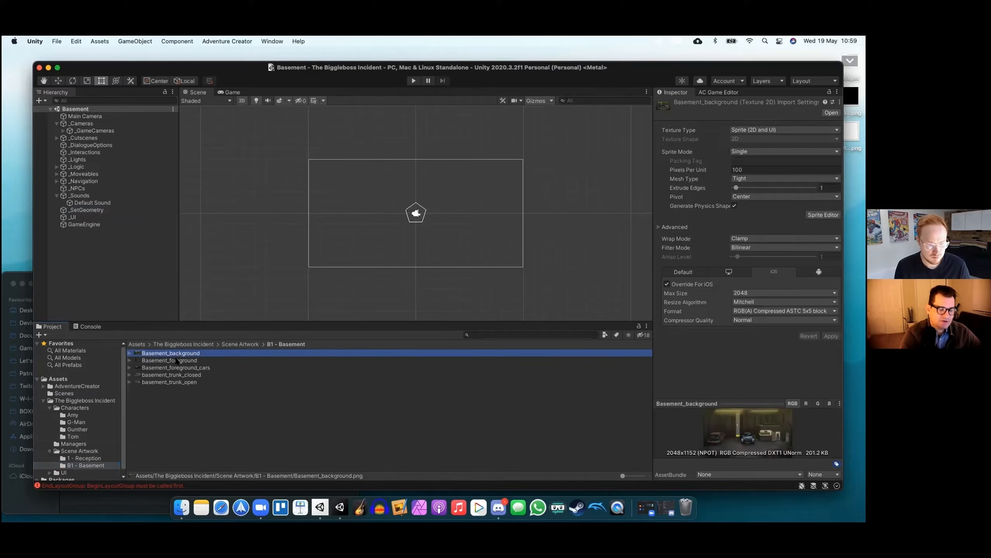
{"action": "left_click", "coordinate": [176, 360], "text": "shift"}
{"action": "left_click", "coordinate": [174, 353]}
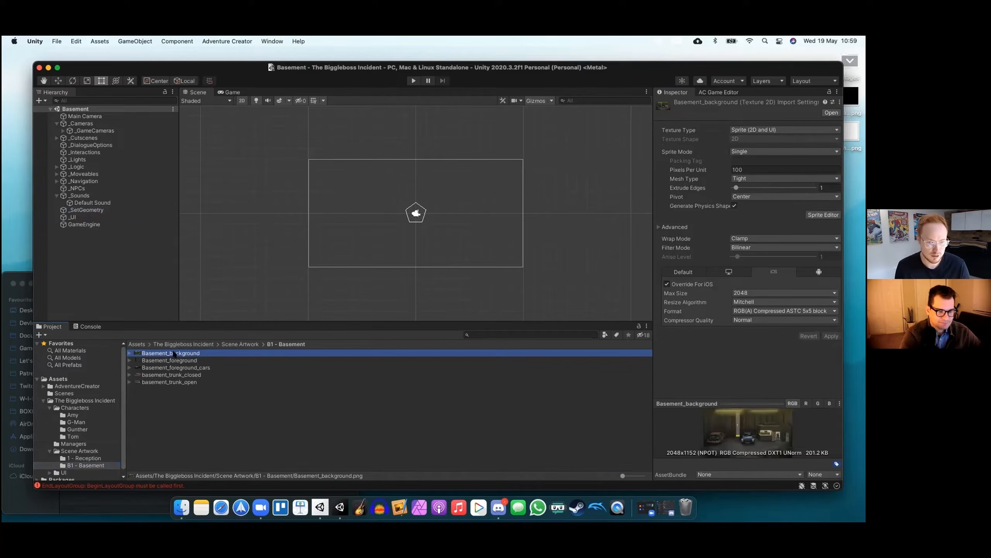
{"action": "left_click_drag", "start_coordinate": [175, 353], "coordinate": [85, 210]}
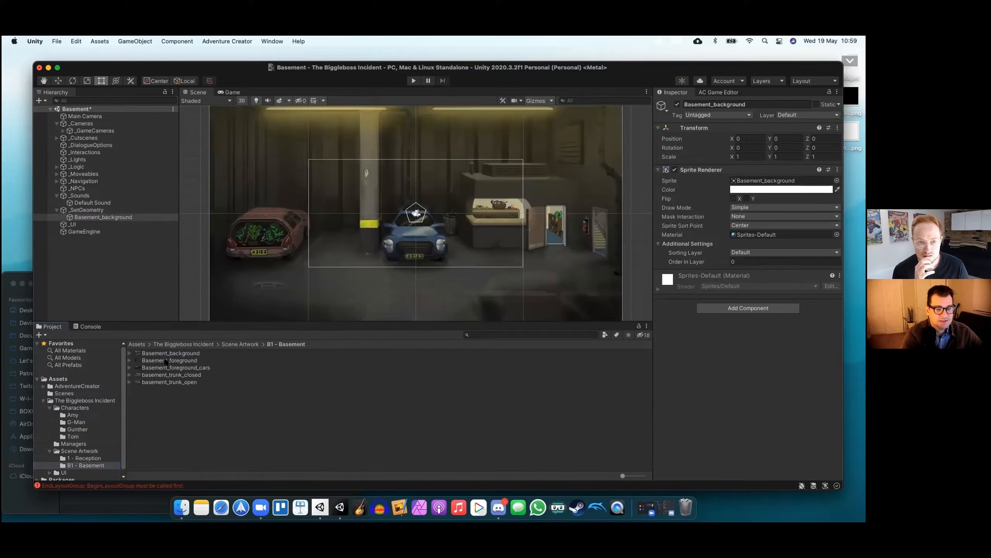
Dock the Game view alongside the Inspector and AC Game Editor, widen that area, and set the Game view to 16:9 Aspect
{"action": "left_click", "coordinate": [232, 92]}
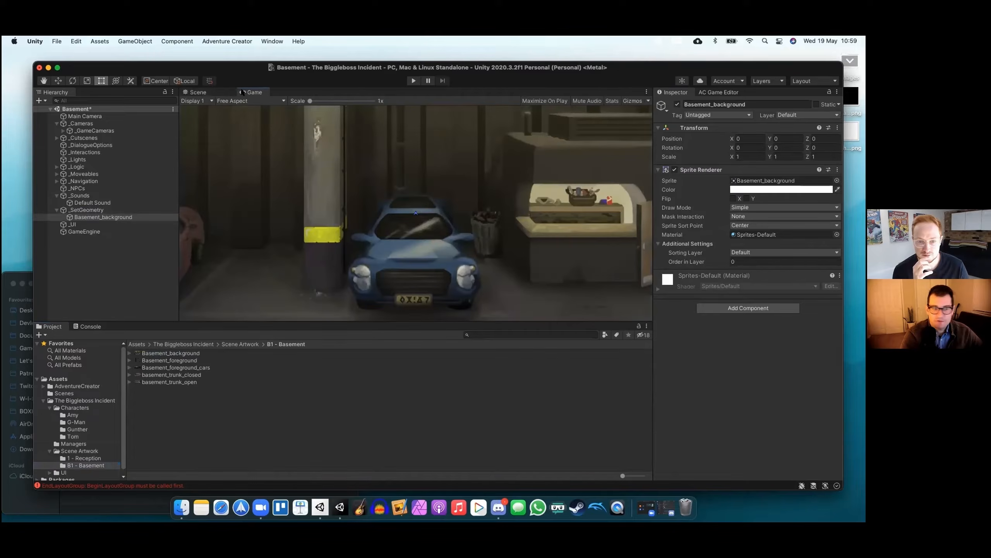
{"action": "left_click_drag", "start_coordinate": [242, 93], "coordinate": [734, 98]}
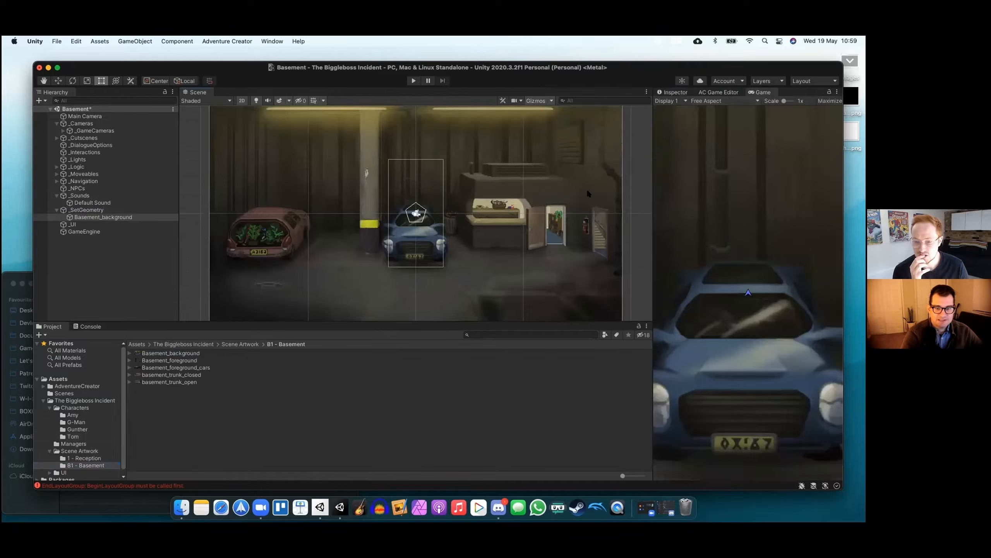
{"action": "left_click_drag", "start_coordinate": [652, 251], "coordinate": [470, 252]}
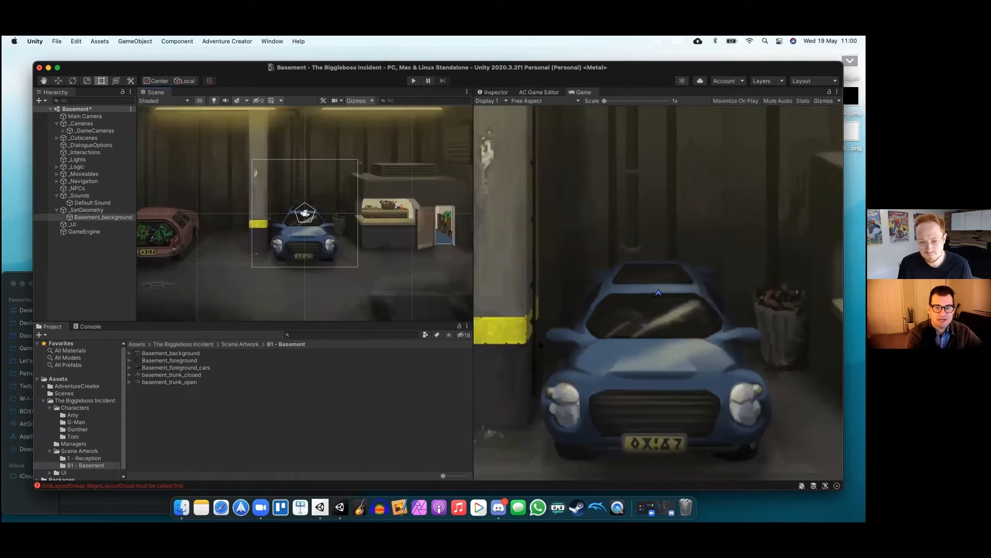
{"action": "left_click", "coordinate": [577, 101]}
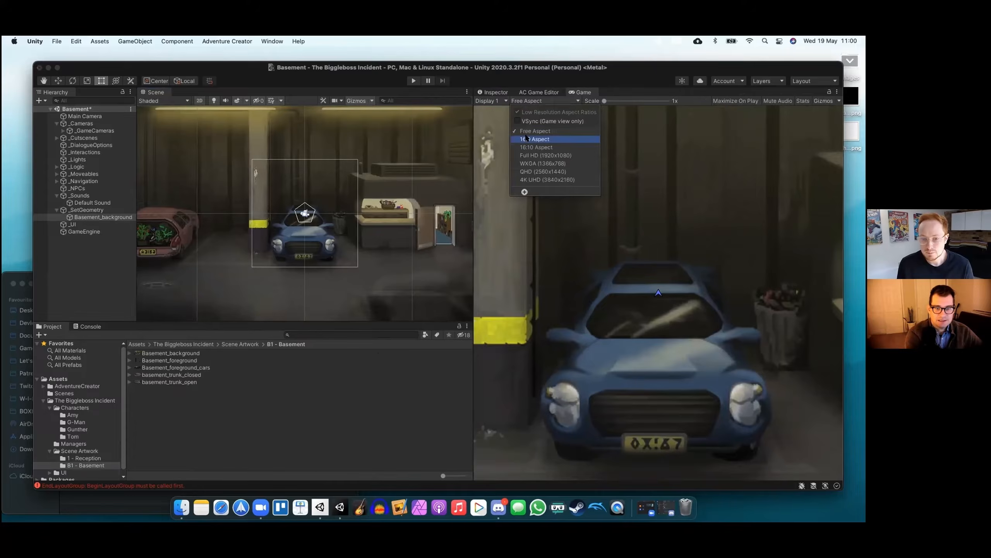
{"action": "left_click", "coordinate": [574, 139]}
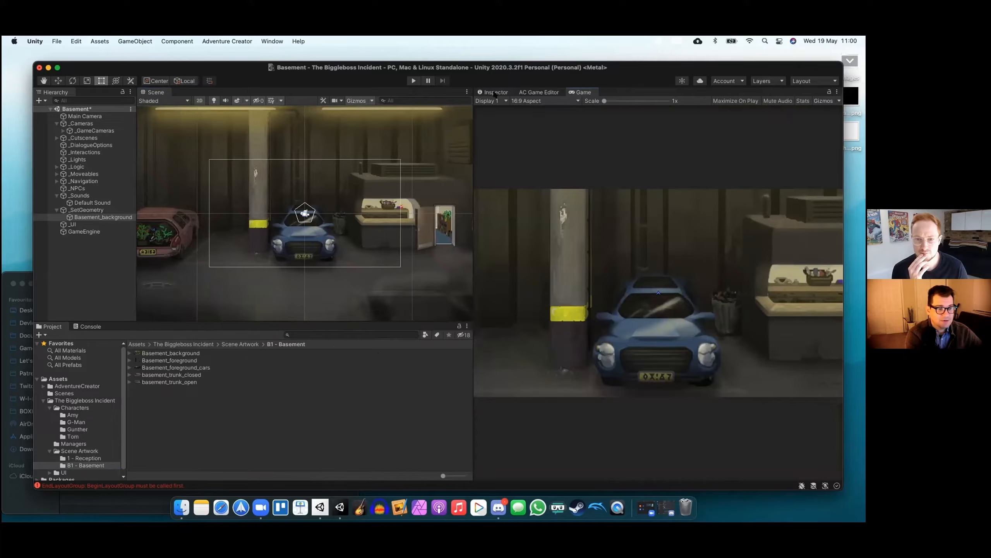
Expand _GameCameras and show the NavCam 1 camera's properties in the Inspector
{"action": "left_click", "coordinate": [96, 131]}
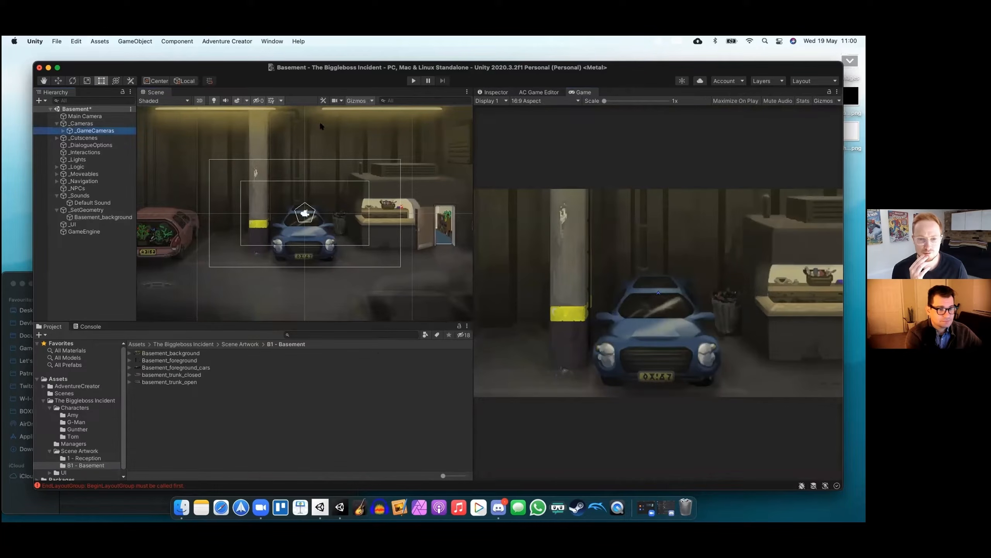
{"action": "left_click", "coordinate": [489, 94]}
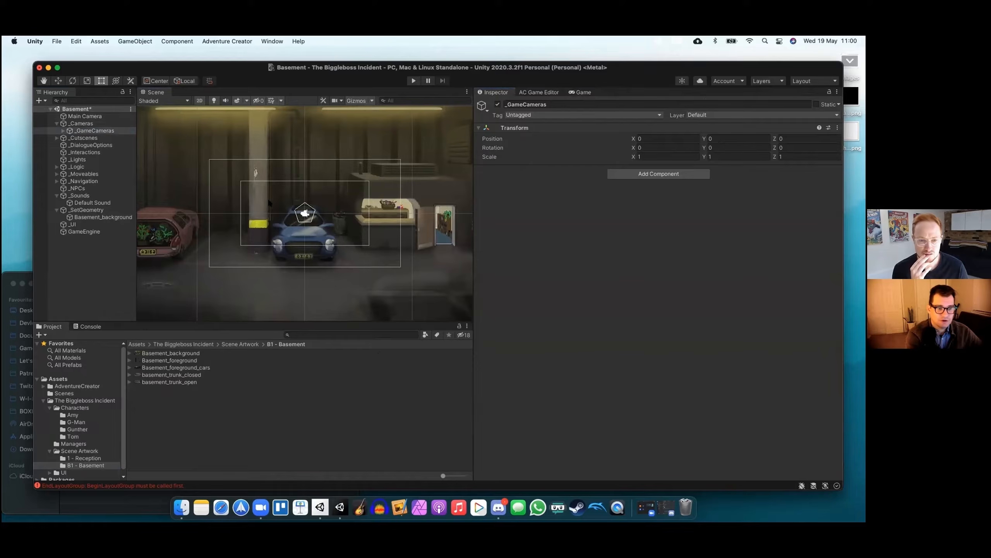
{"action": "scroll", "coordinate": [292, 225], "scroll_direction": "down", "scroll_amount": 5}
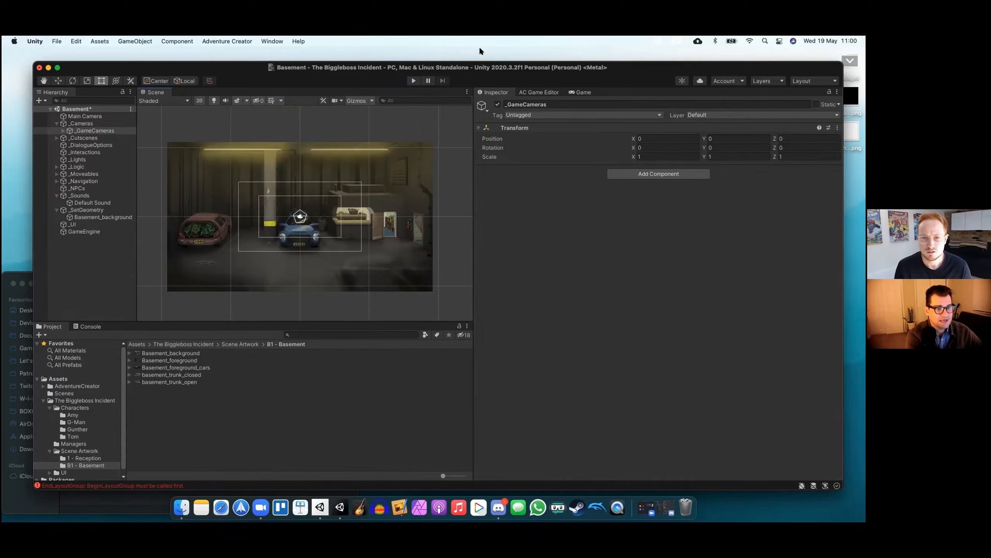
{"action": "double_click", "coordinate": [80, 131]}
{"action": "double_click", "coordinate": [80, 132]}
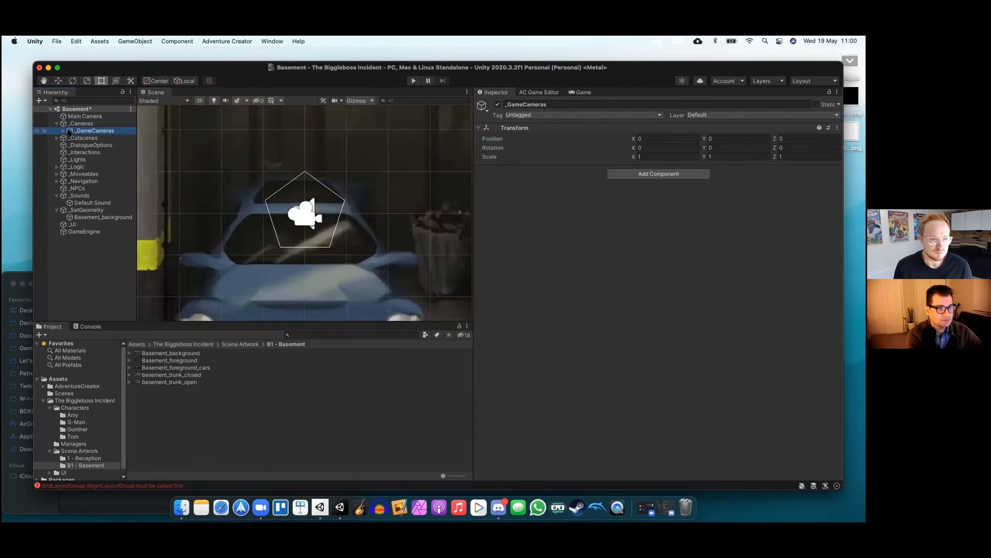
{"action": "left_click", "coordinate": [63, 130]}
{"action": "double_click", "coordinate": [89, 138]}
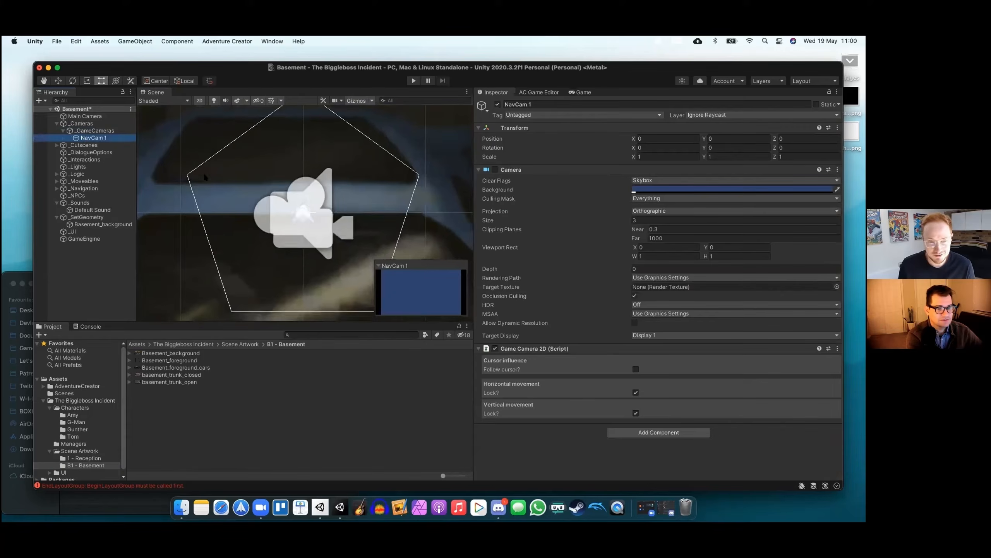
Set NavCam 1's Z position to -10
{"action": "scroll", "coordinate": [201, 178], "scroll_direction": "down", "scroll_amount": 5}
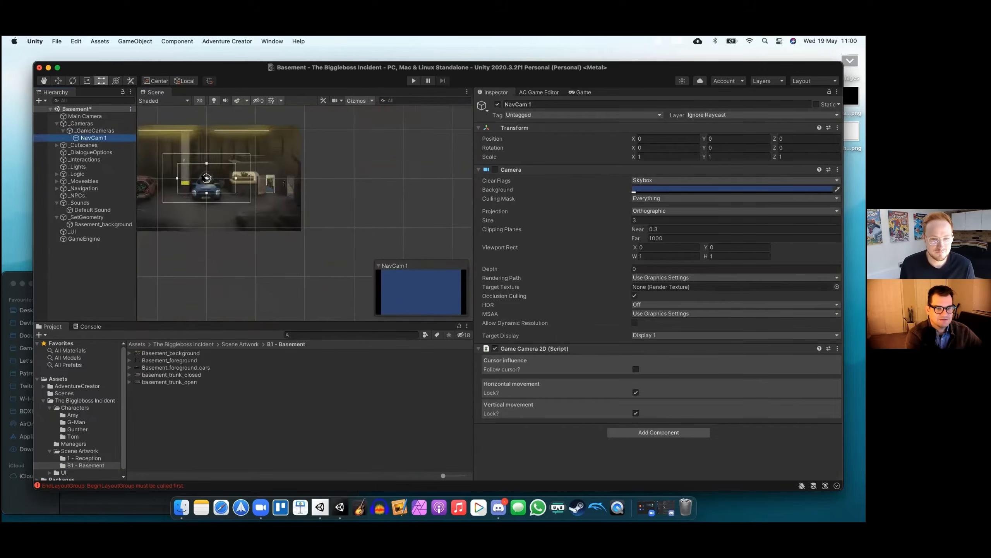
{"action": "middle_click_drag", "start_coordinate": [215, 191], "coordinate": [299, 223]}
{"action": "scroll", "coordinate": [299, 223], "scroll_direction": "up", "scroll_amount": 1}
{"action": "scroll", "coordinate": [300, 223], "scroll_direction": "up", "scroll_amount": 1}
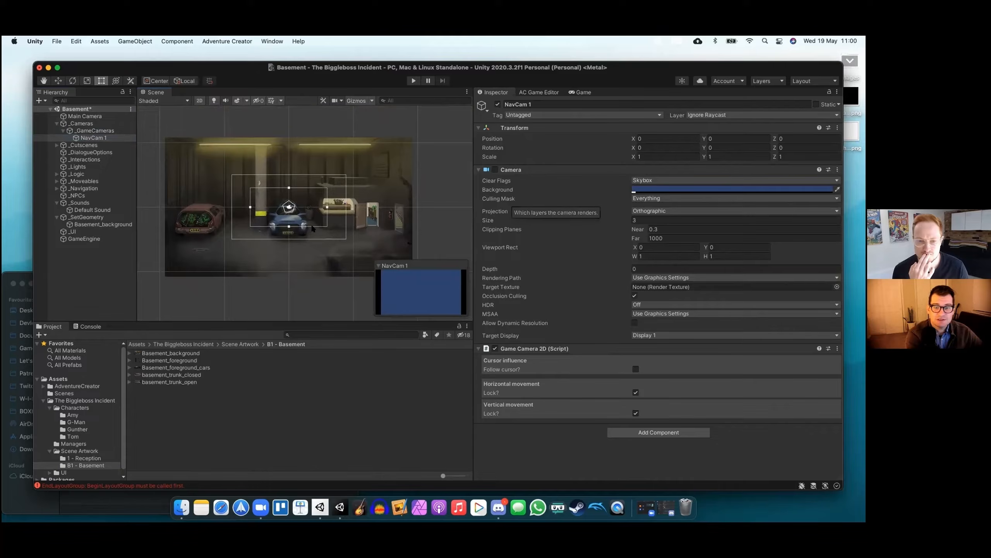
{"action": "left_click", "coordinate": [807, 139]}
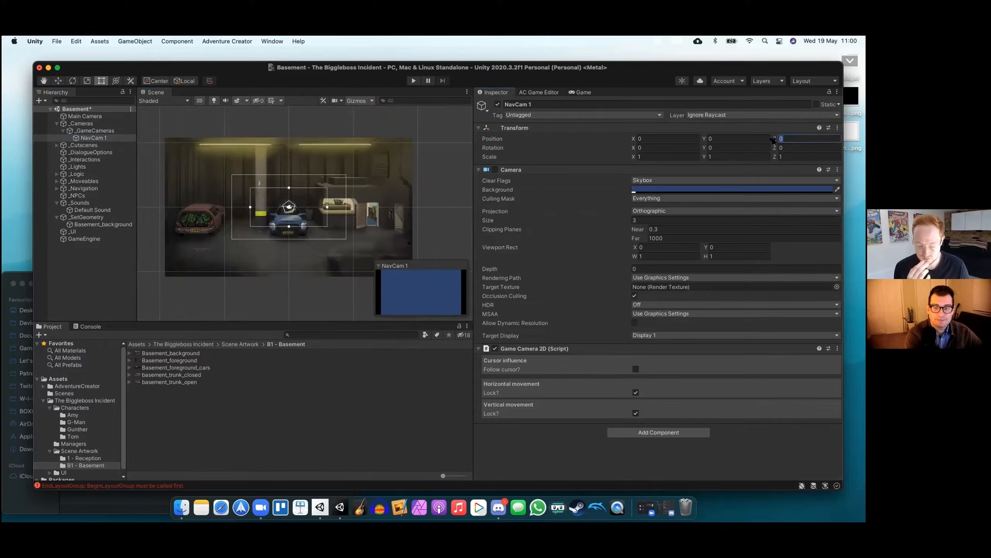
{"action": "type", "text": "-10"}
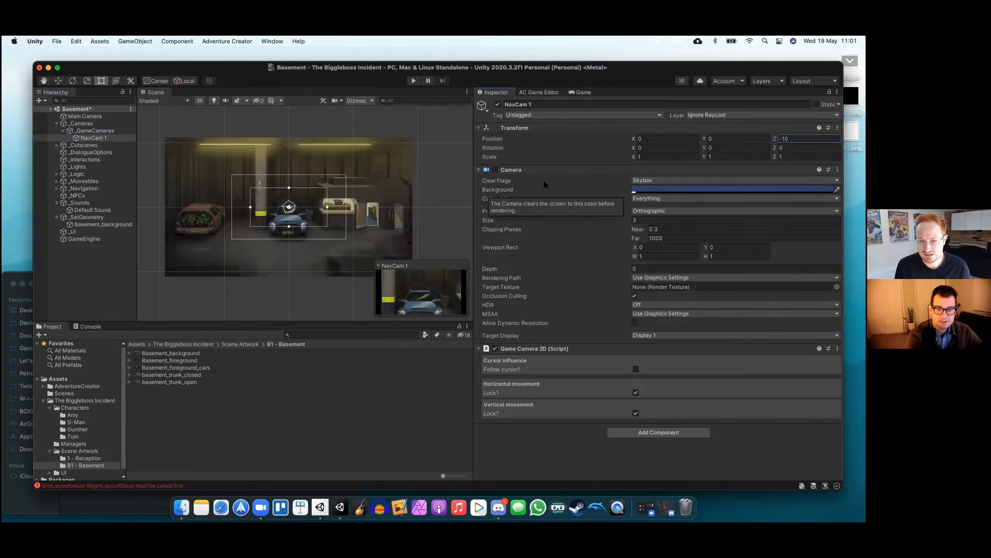
Increase NavCam 1's orthographic size to 10.65 to fit its frame to the basement background
{"action": "left_click", "coordinate": [642, 220]}
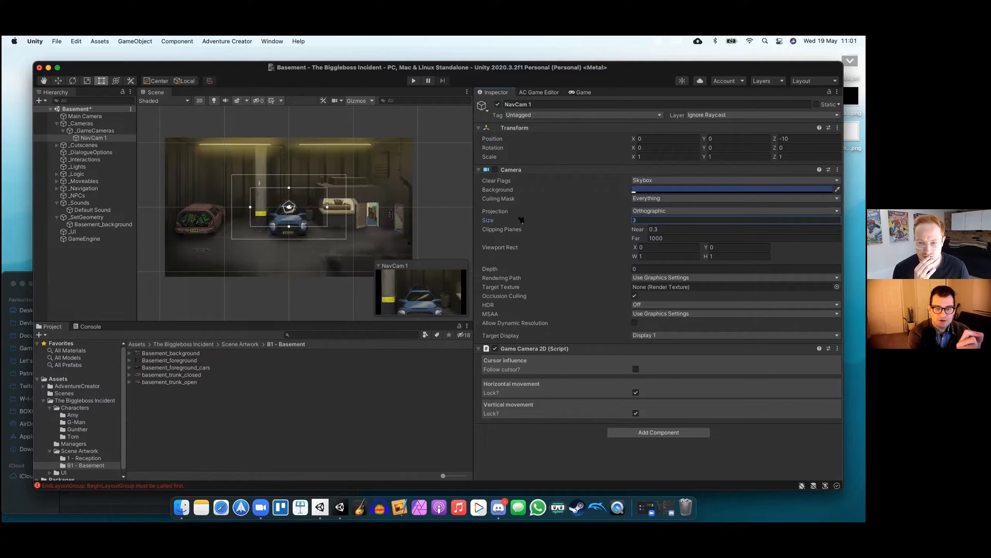
{"action": "left_click_drag", "start_coordinate": [523, 221], "coordinate": [641, 223]}
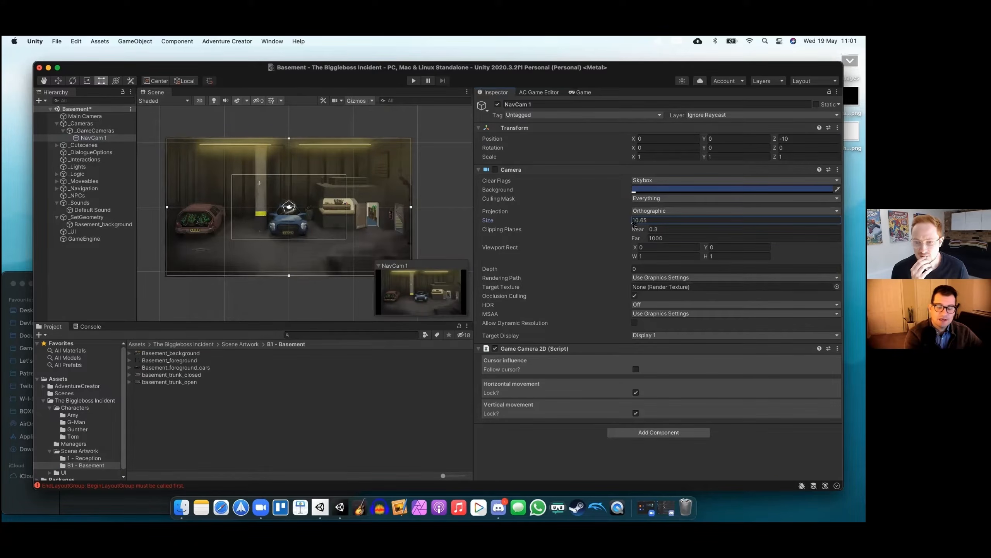
{"action": "left_click", "coordinate": [647, 220]}
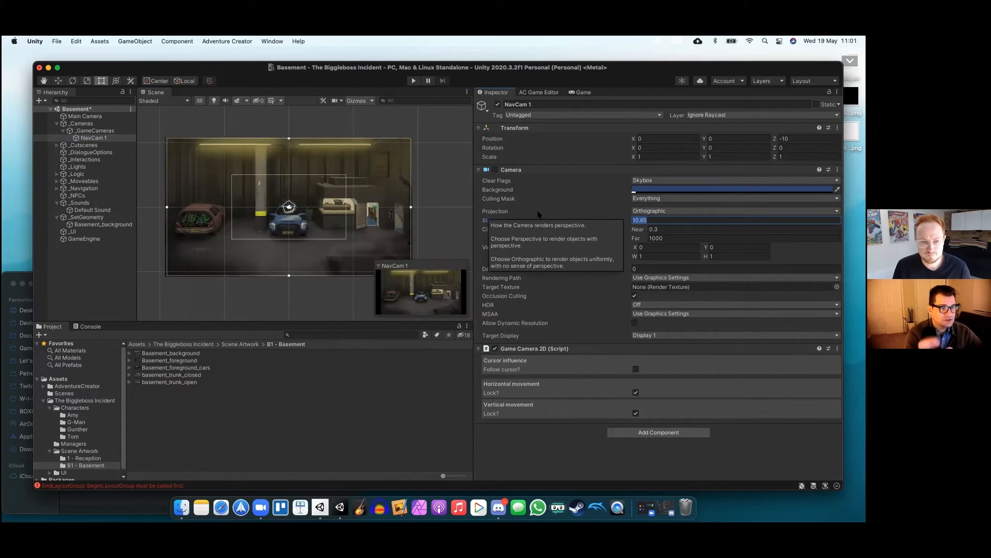
Set the Main Camera's orthographic size to 10.65, save the Basement scene, and show the result in the Game view
{"action": "left_click", "coordinate": [80, 130]}
{"action": "left_click", "coordinate": [81, 116]}
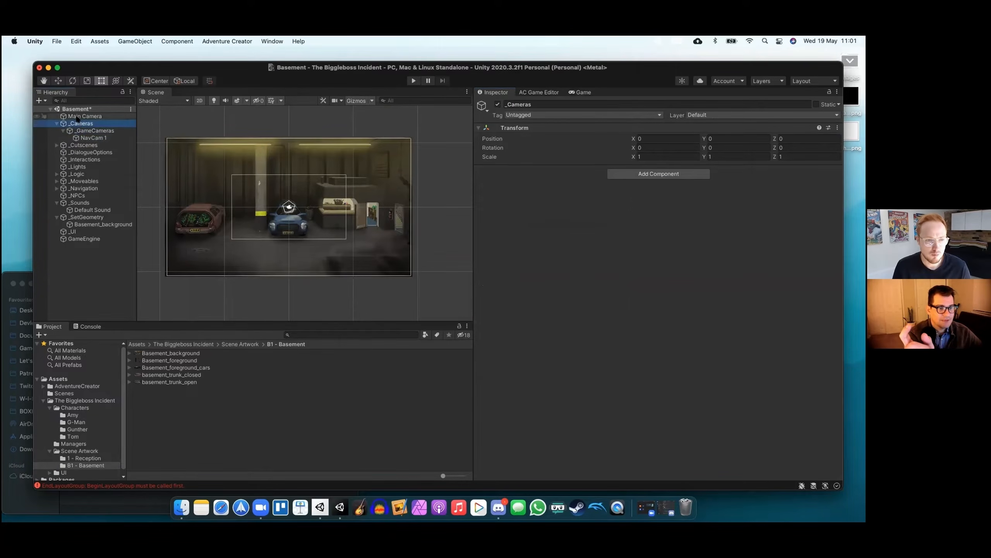
{"action": "left_click", "coordinate": [634, 220]}
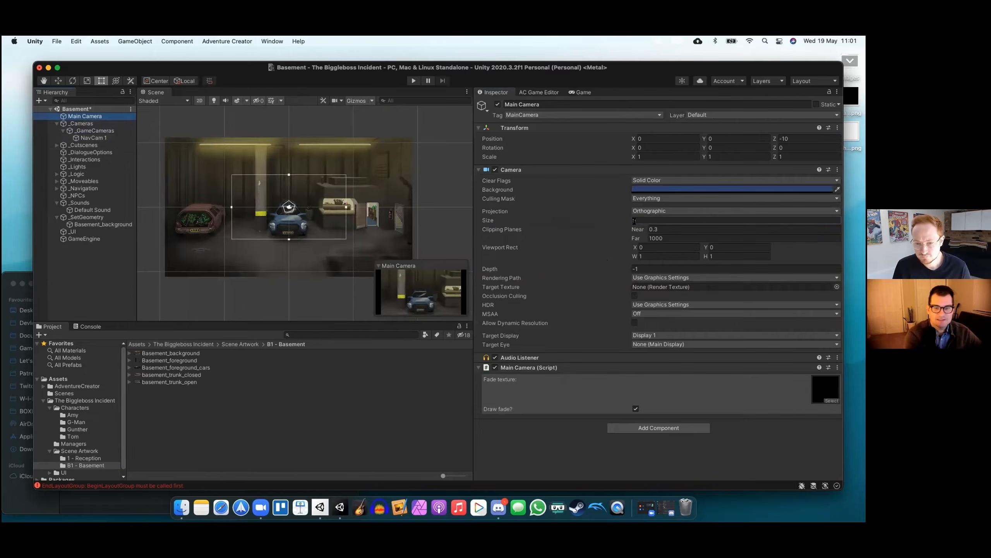
{"action": "type", "text": "10.65"}
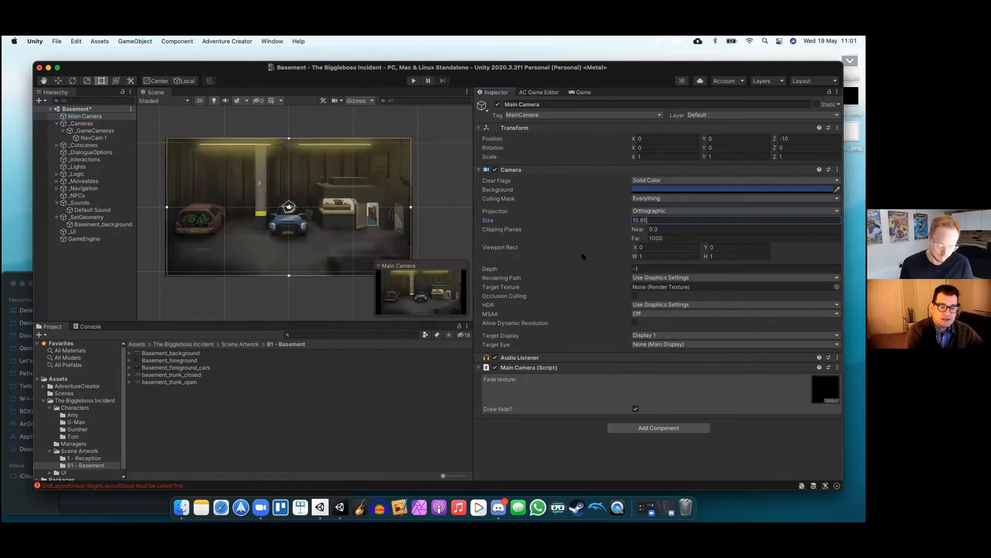
{"action": "key", "text": "super+s"}
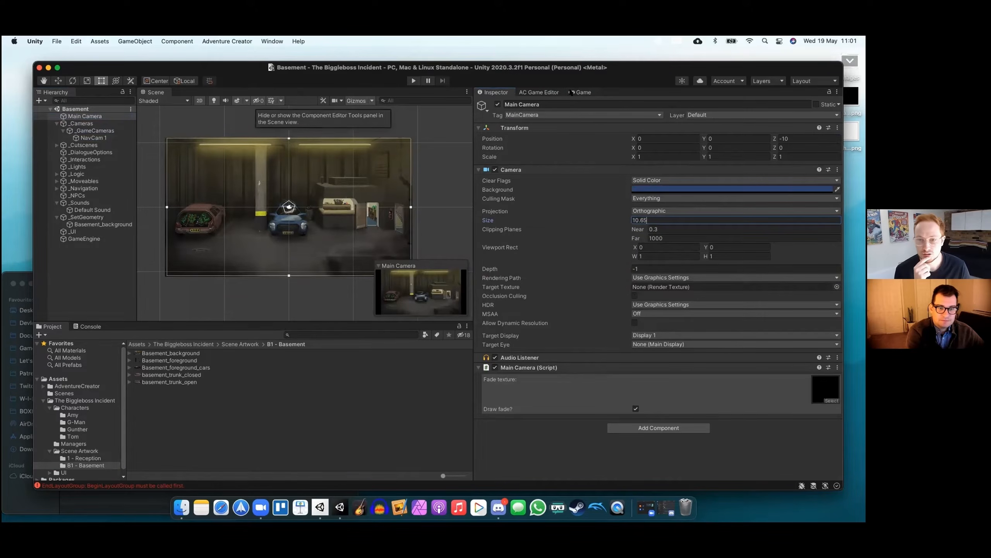
{"action": "left_click", "coordinate": [581, 92]}
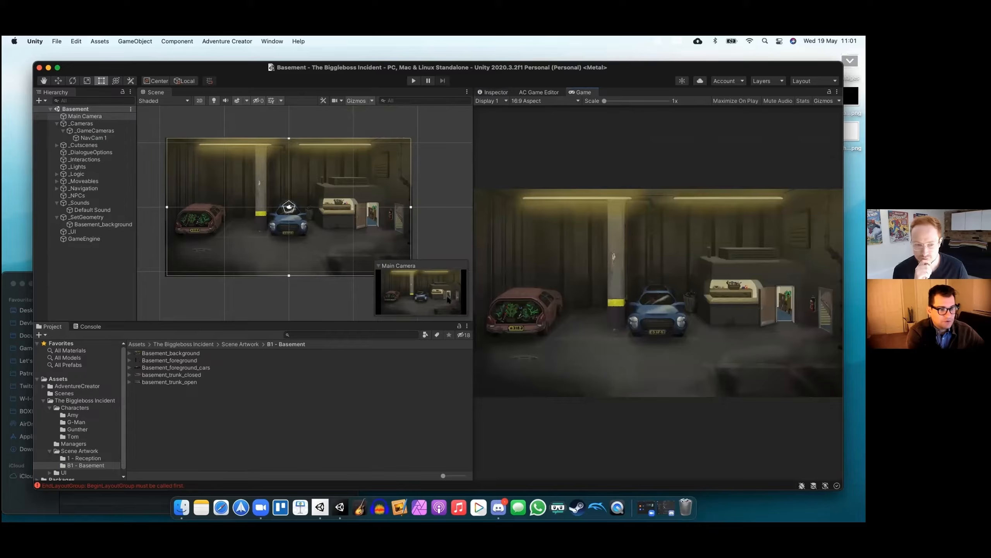
Place the Basement_foreground sprite under _SetGeometry and set its Order in Layer to 20
{"action": "left_click", "coordinate": [168, 360]}
{"action": "left_click_drag", "start_coordinate": [167, 360], "coordinate": [86, 221]}
{"action": "left_click", "coordinate": [87, 232]}
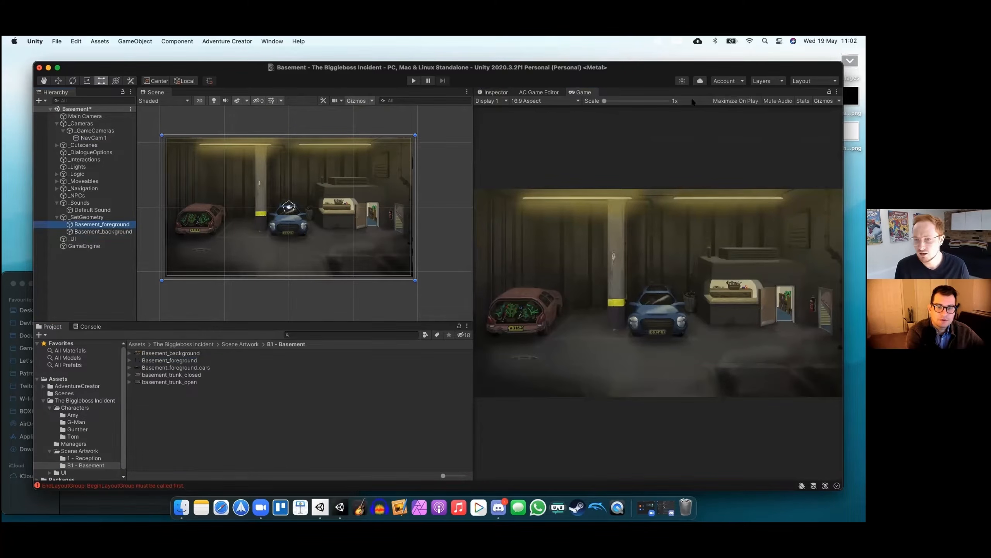
{"action": "left_click", "coordinate": [494, 92]}
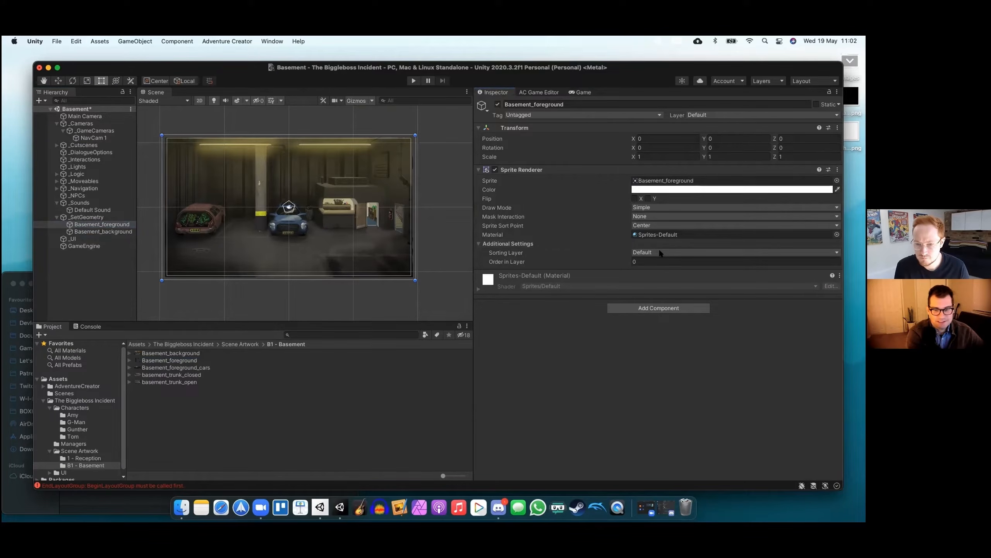
{"action": "left_click", "coordinate": [659, 259]}
{"action": "type", "text": "20"}
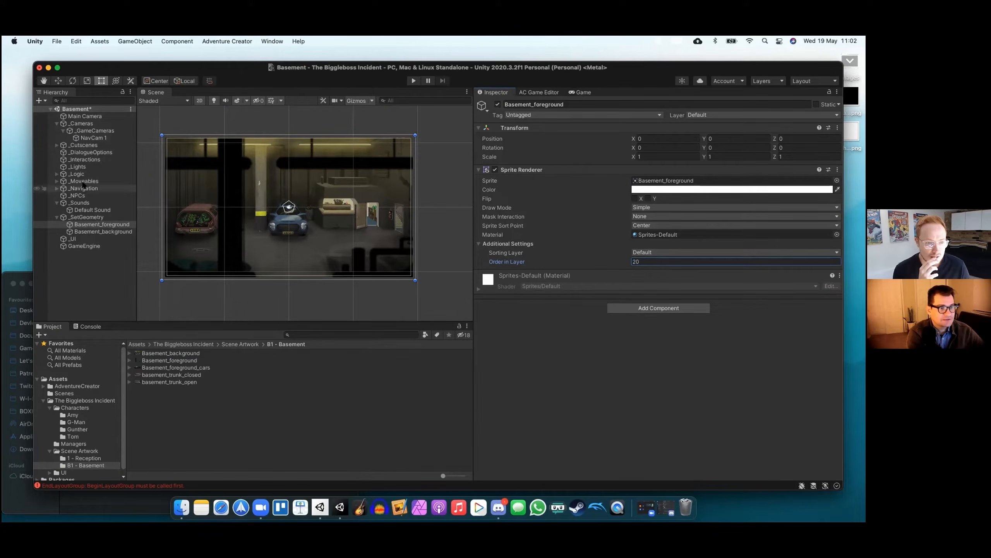
Create an empty GameObject at the scene's root level, name it Player, and reset its Transform
{"action": "left_click", "coordinate": [41, 101]}
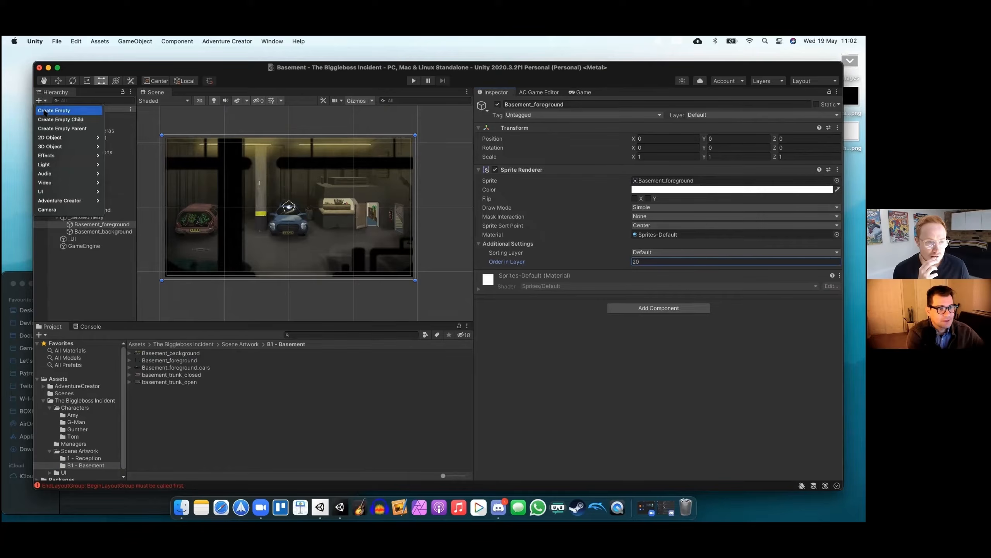
{"action": "left_click", "coordinate": [53, 110]}
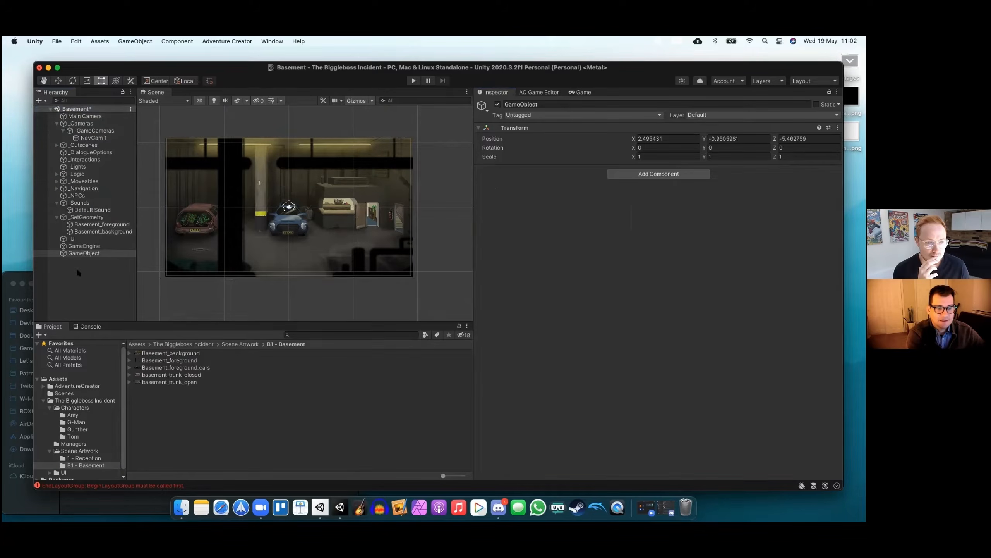
{"action": "right_click", "coordinate": [80, 253]}
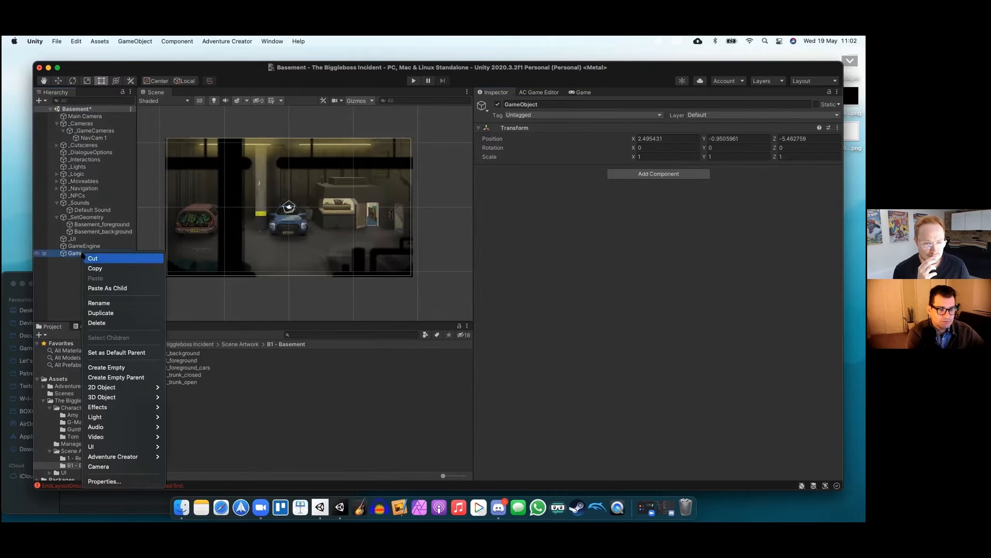
{"action": "left_click", "coordinate": [89, 294]}
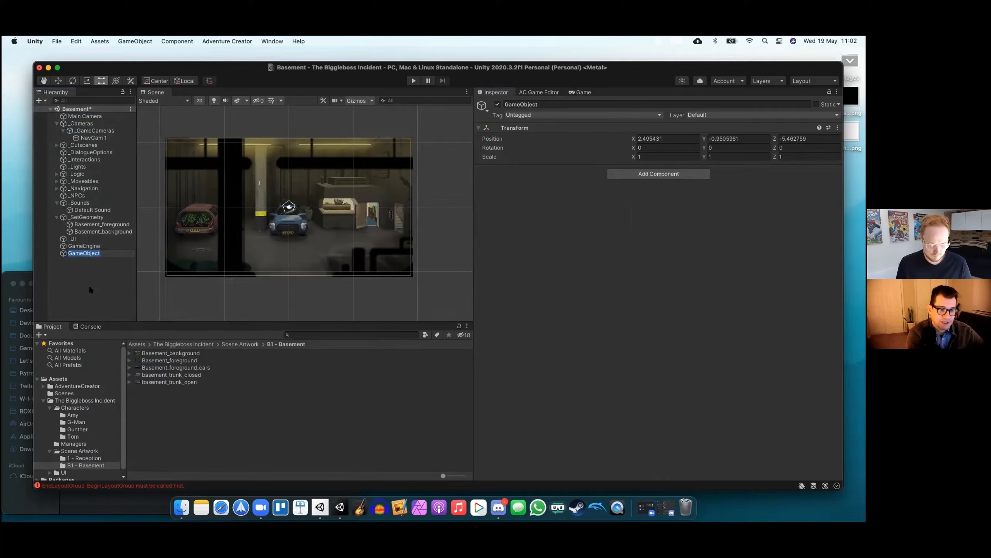
{"action": "type", "text": "Player"}
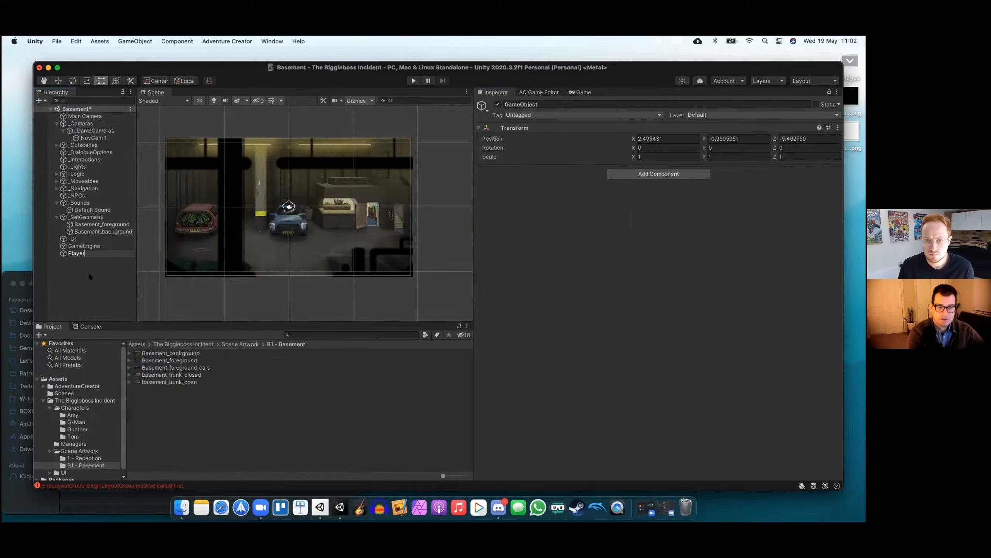
{"action": "left_click", "coordinate": [837, 128]}
{"action": "left_click", "coordinate": [800, 137]}
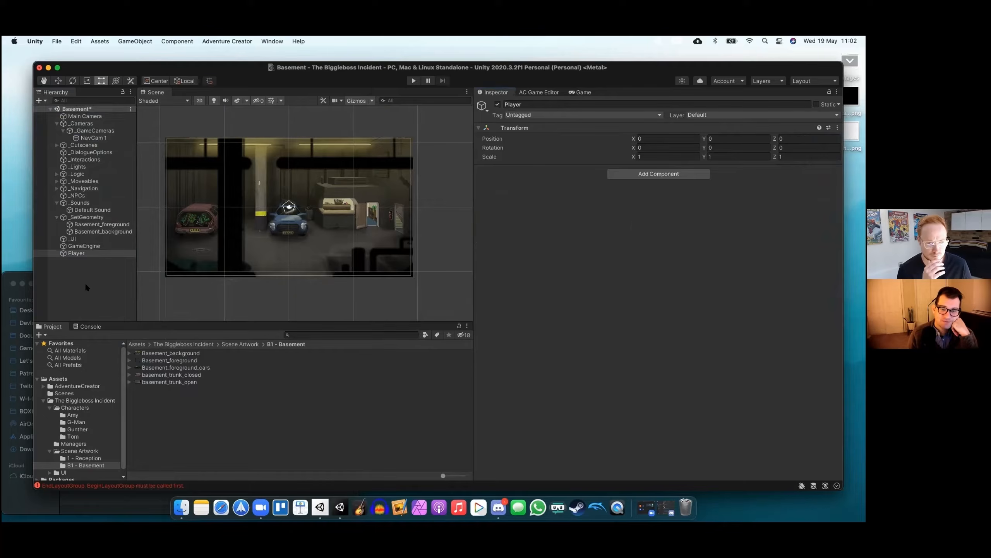
Add the Adventure Creator Player component and a Circle Collider 2D to the Player object
{"action": "left_click", "coordinate": [658, 174]}
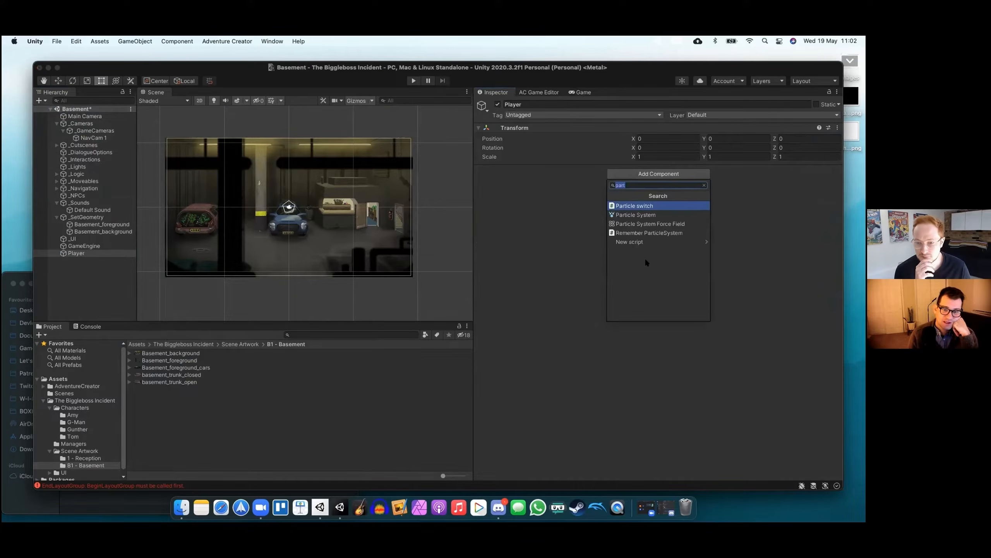
{"action": "type", "text": "player"}
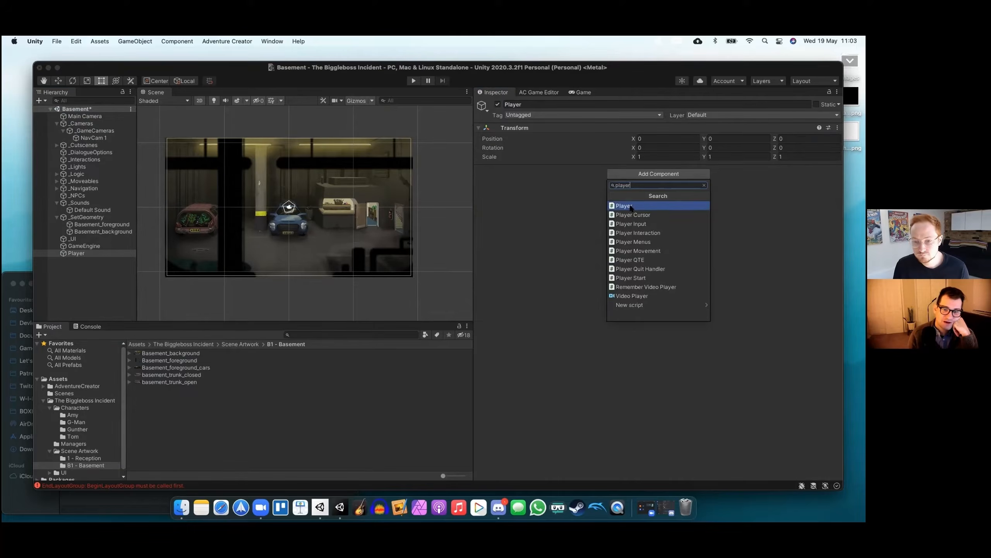
{"action": "left_click", "coordinate": [628, 206]}
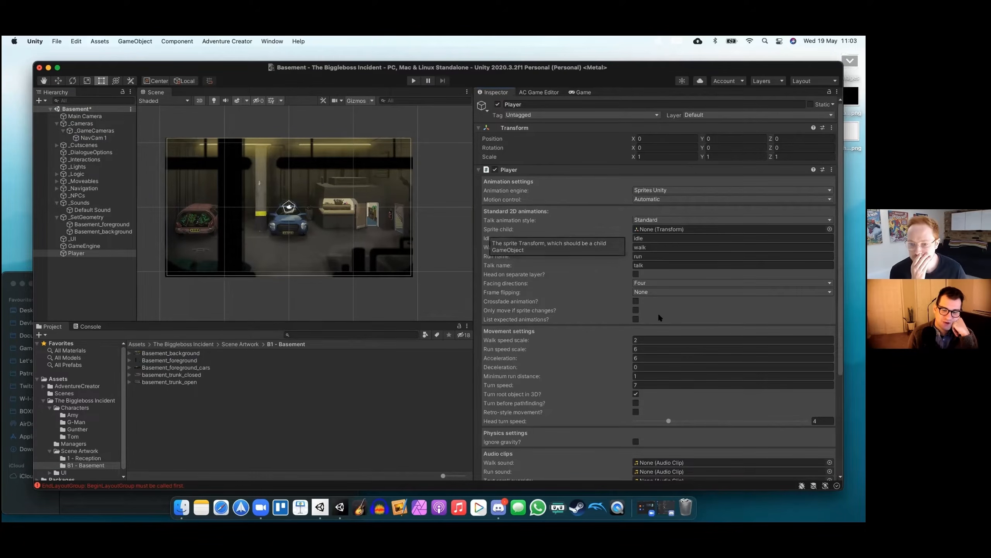
{"action": "scroll", "coordinate": [658, 311], "scroll_direction": "down", "scroll_amount": 5}
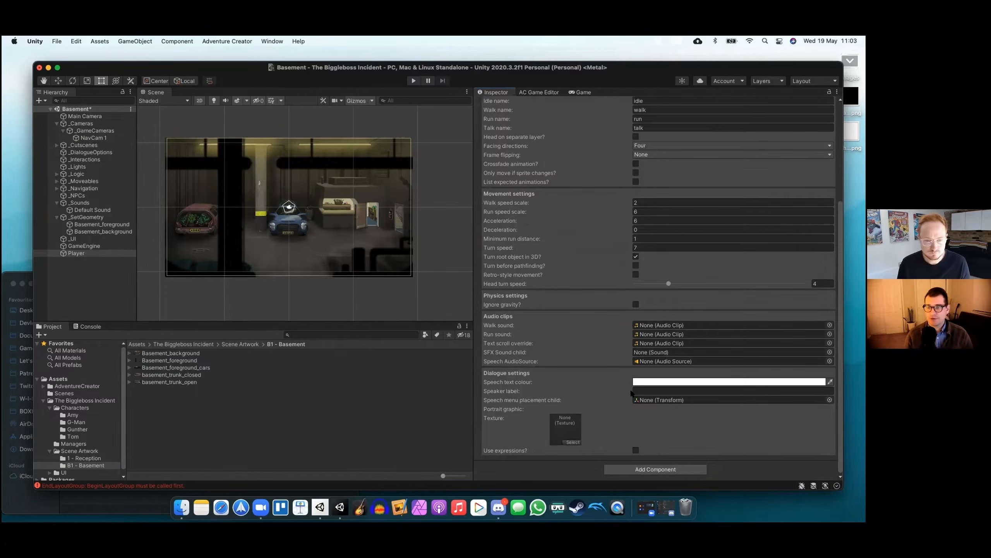
{"action": "left_click", "coordinate": [625, 469]}
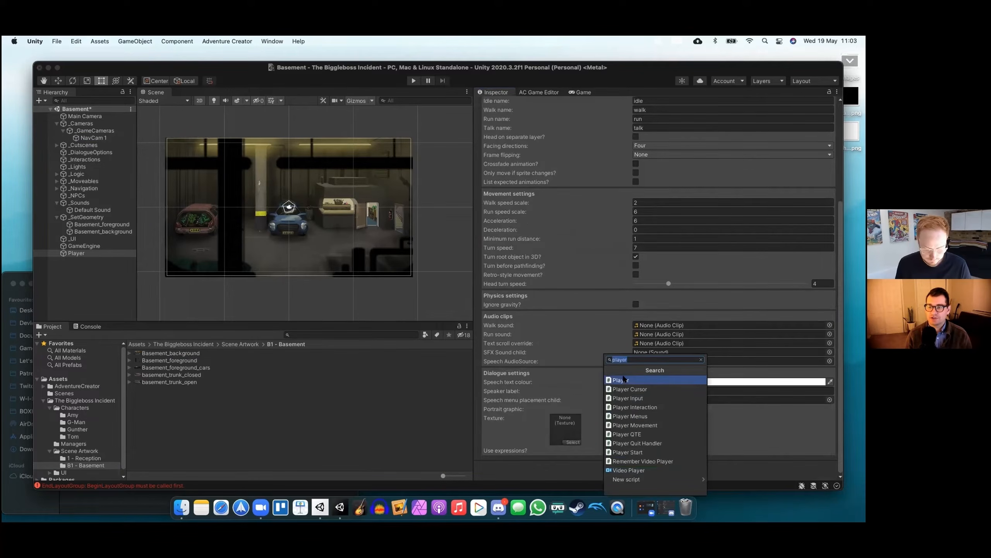
{"action": "type", "text": "cir"}
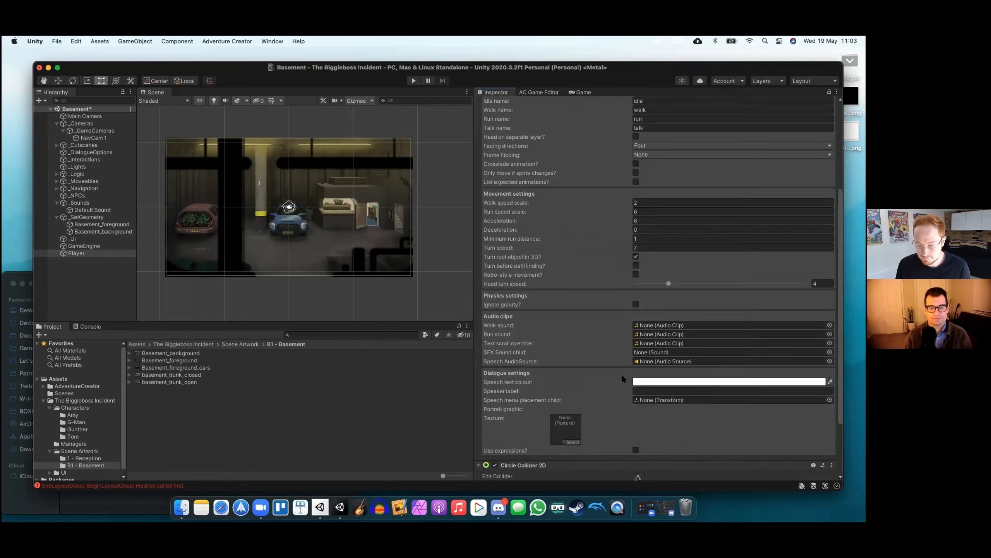
Add a Rigidbody 2D to the Player object, set its Body Type to Kinematic, and collapse its Info section
{"action": "scroll", "coordinate": [623, 376], "scroll_direction": "down", "scroll_amount": 5}
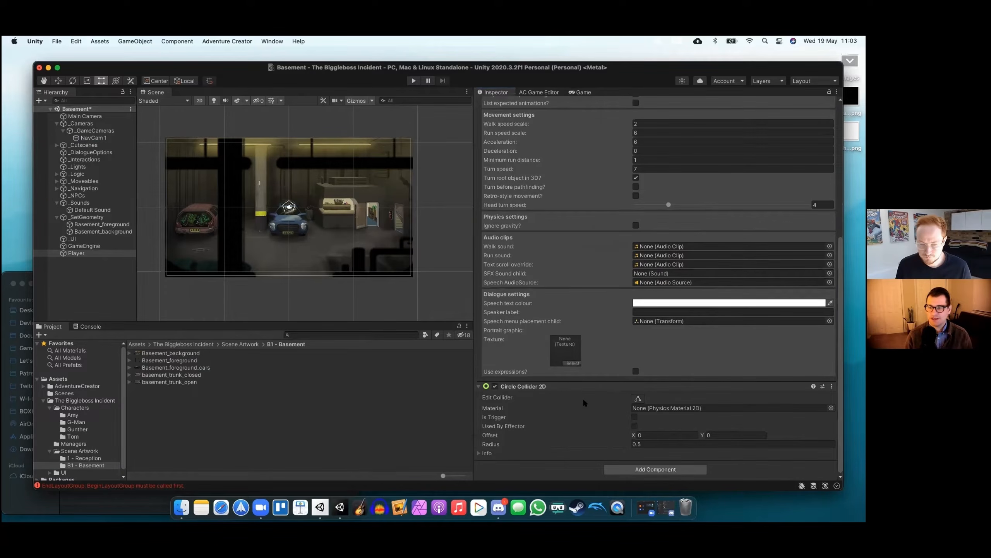
{"action": "left_click", "coordinate": [611, 469]}
{"action": "type", "text": "rigid"}
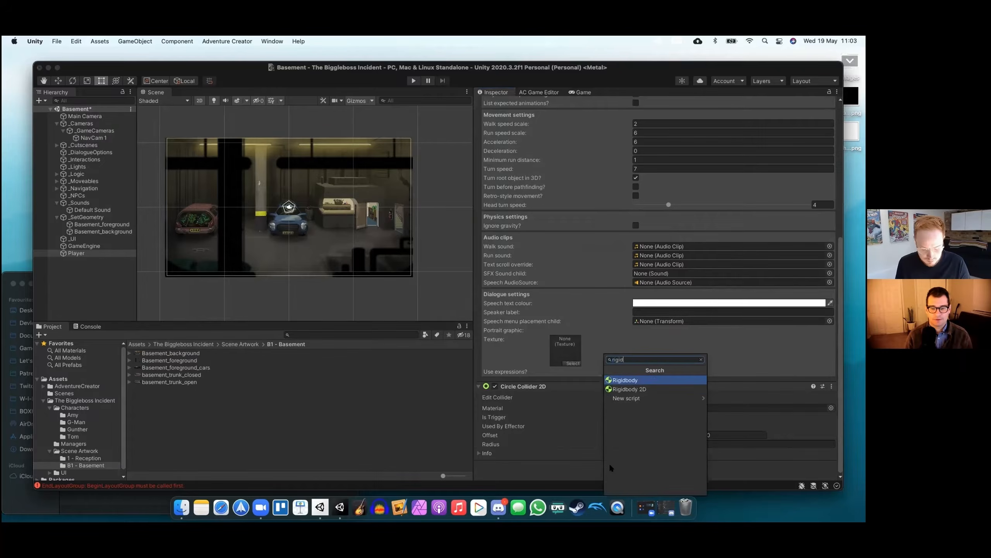
{"action": "left_click", "coordinate": [624, 388]}
{"action": "scroll", "coordinate": [623, 376], "scroll_direction": "down", "scroll_amount": 5}
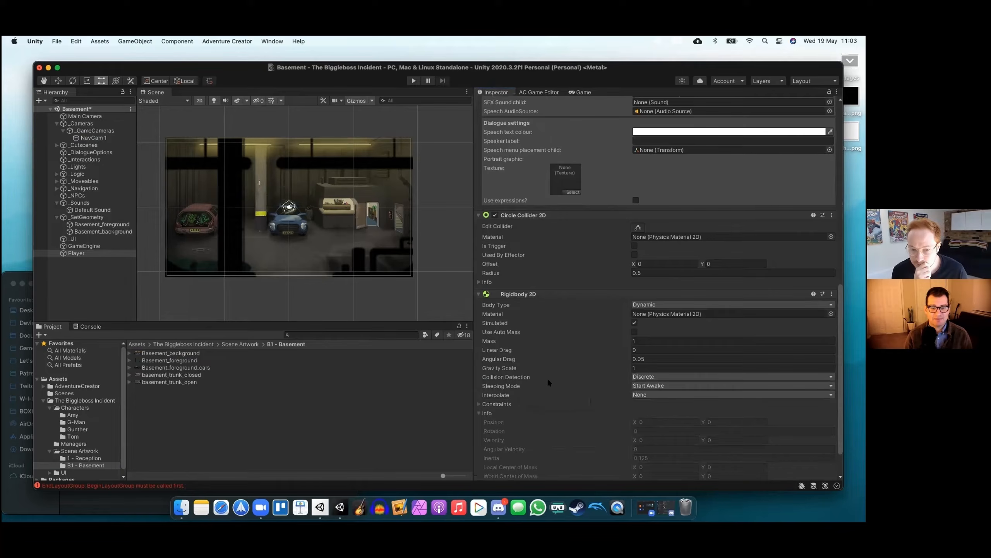
{"action": "left_click", "coordinate": [664, 305]}
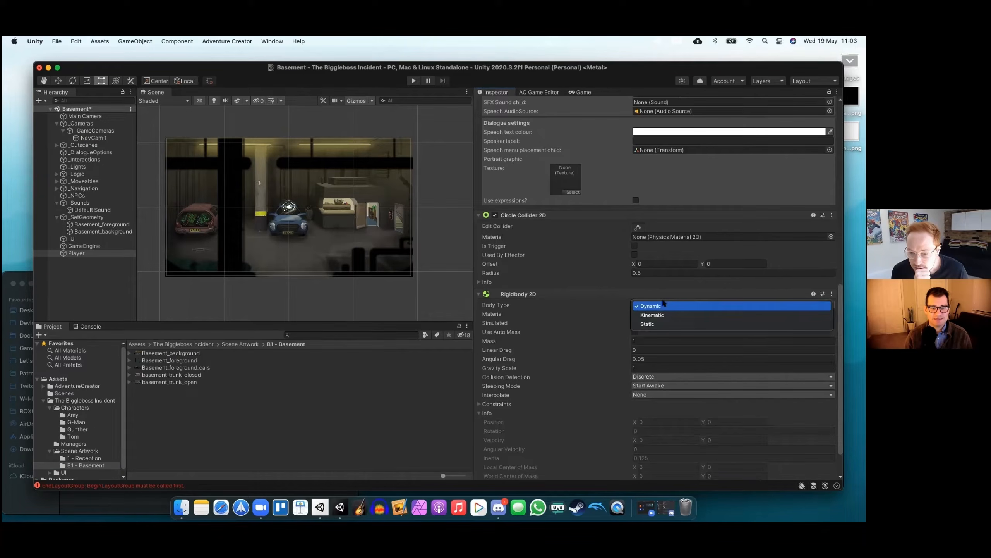
{"action": "left_click", "coordinate": [666, 314]}
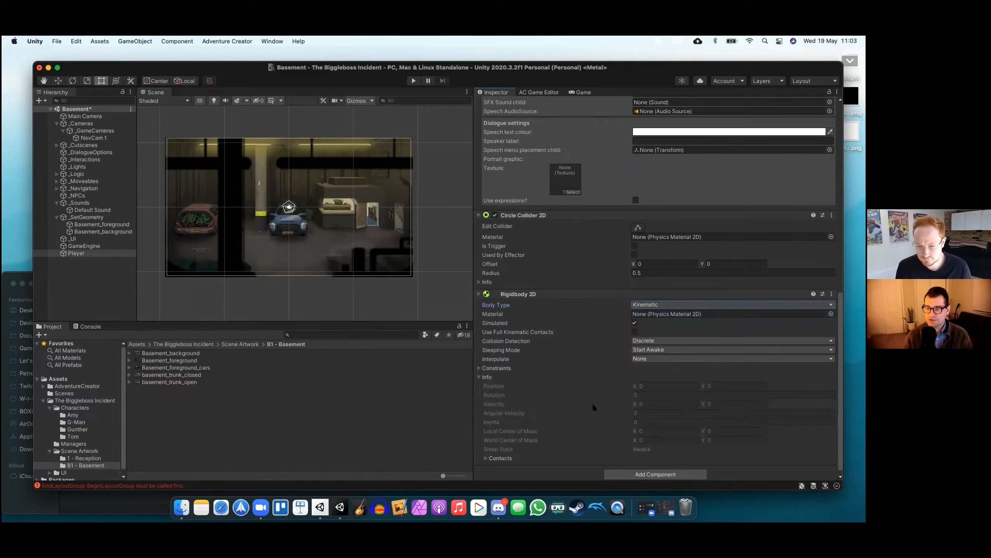
{"action": "scroll", "coordinate": [593, 408], "scroll_direction": "down", "scroll_amount": 1}
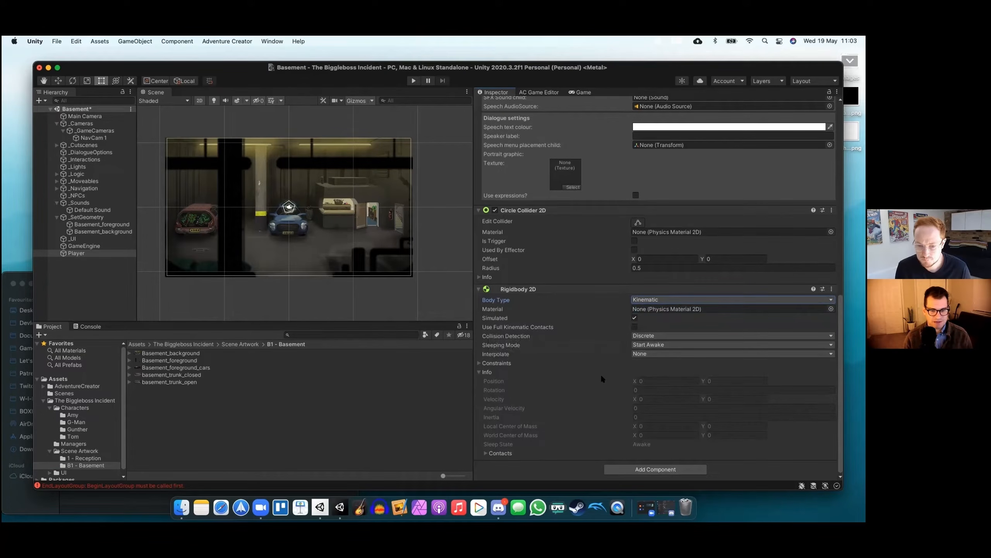
{"action": "left_click", "coordinate": [479, 372]}
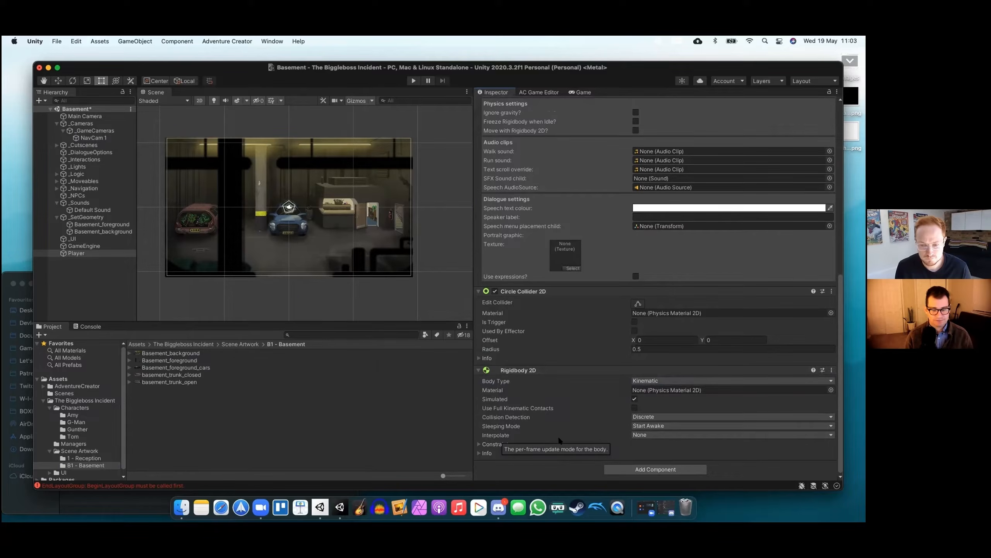
Add an Audio Source to the Player object and assign it as the Player component's Speech AudioSource
{"action": "left_click", "coordinate": [626, 466]}
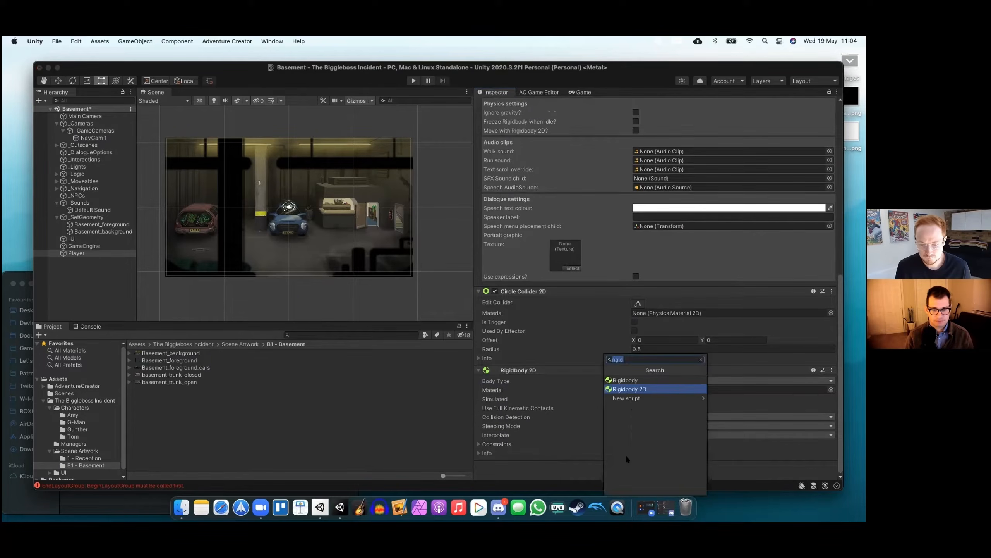
{"action": "type", "text": "audi"}
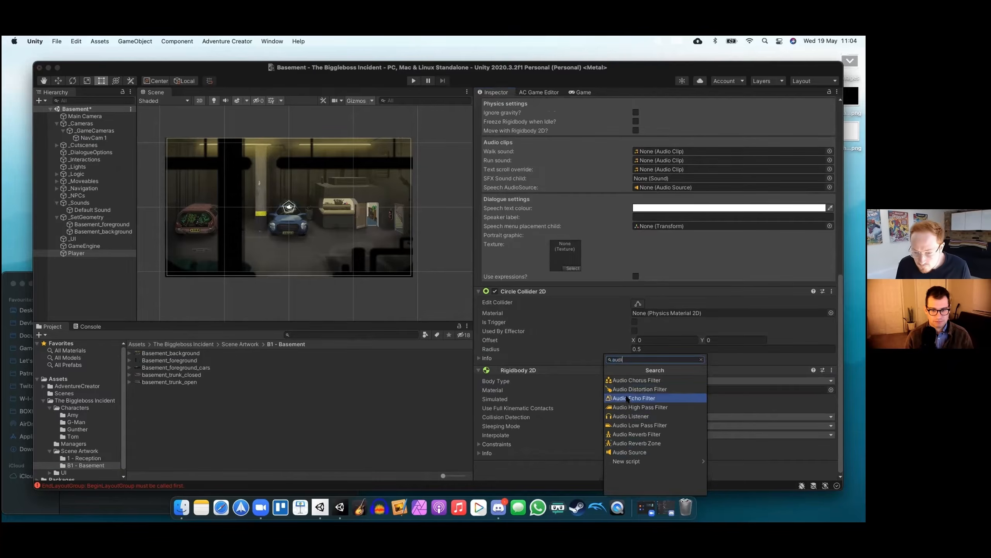
{"action": "left_click", "coordinate": [626, 451]}
{"action": "scroll", "coordinate": [623, 450], "scroll_direction": "down", "scroll_amount": 5}
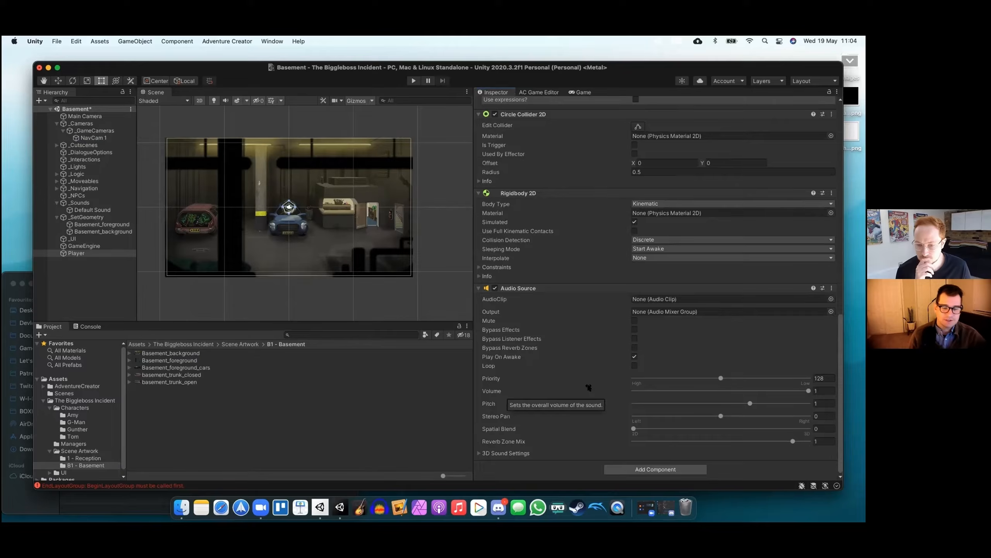
{"action": "scroll", "coordinate": [589, 386], "scroll_direction": "up", "scroll_amount": 15}
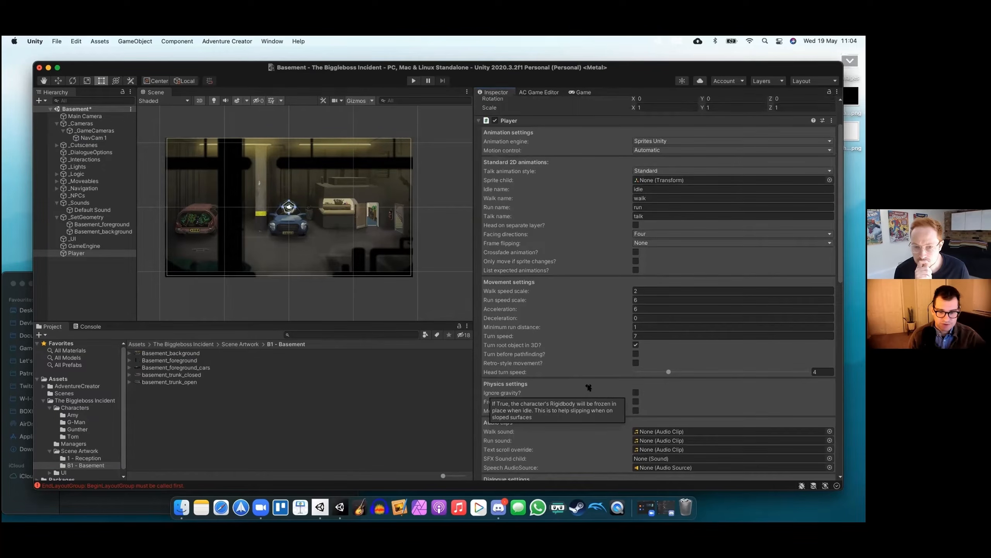
{"action": "scroll", "coordinate": [591, 429], "scroll_direction": "down", "scroll_amount": 3}
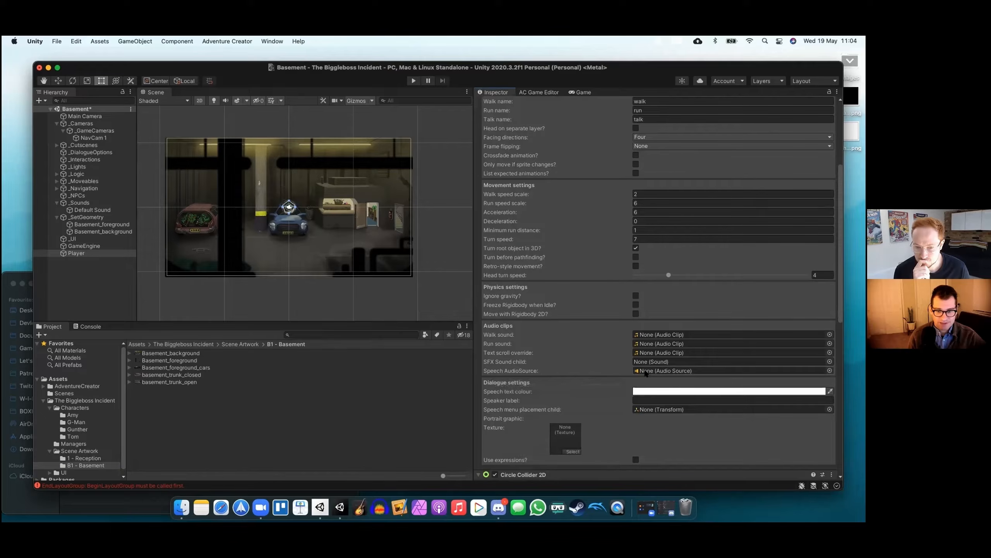
{"action": "left_click_drag", "start_coordinate": [76, 252], "coordinate": [656, 372]}
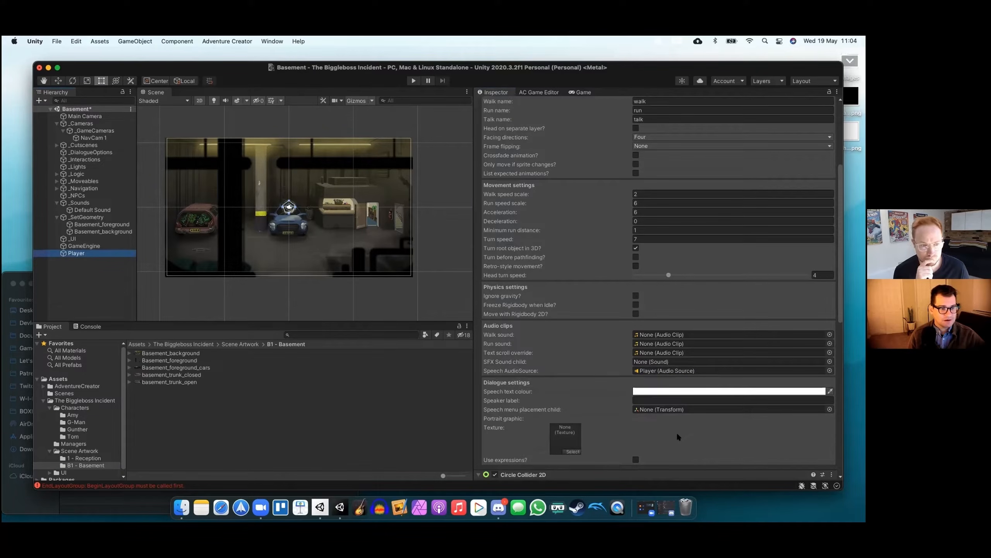
Create an empty child object under Player and name it PlayerSprite
{"action": "right_click", "coordinate": [72, 255]}
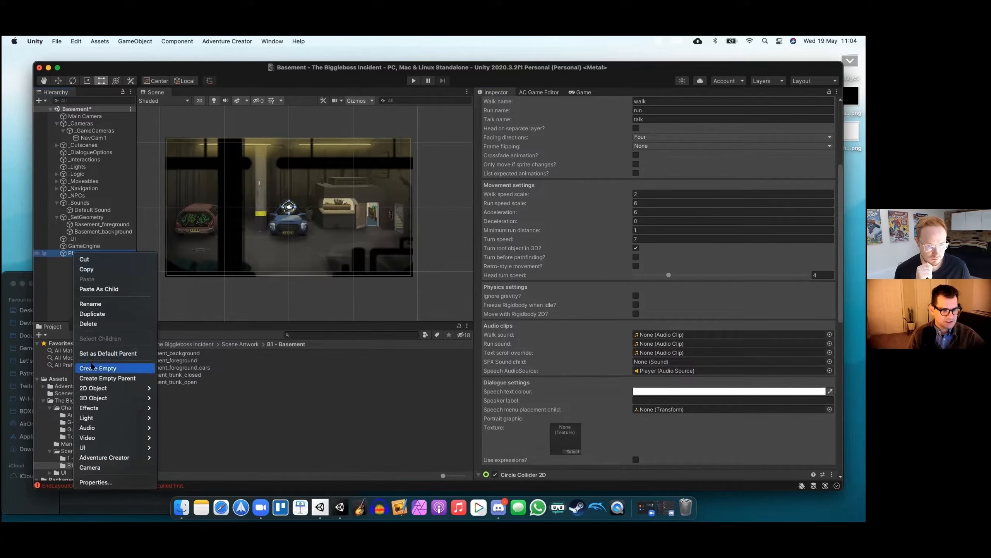
{"action": "mouse_move", "coordinate": [94, 388]}
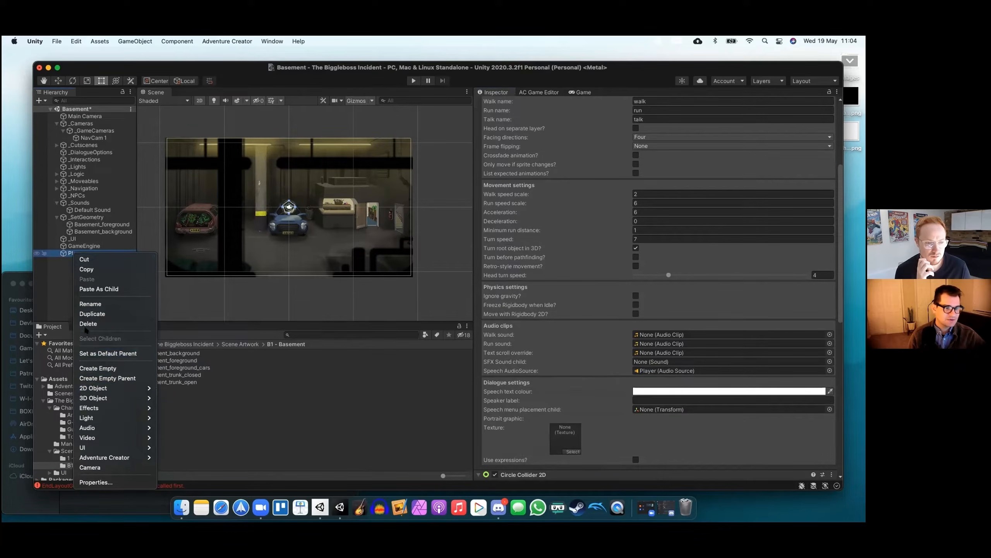
{"action": "left_click", "coordinate": [39, 101]}
{"action": "left_click", "coordinate": [39, 101]}
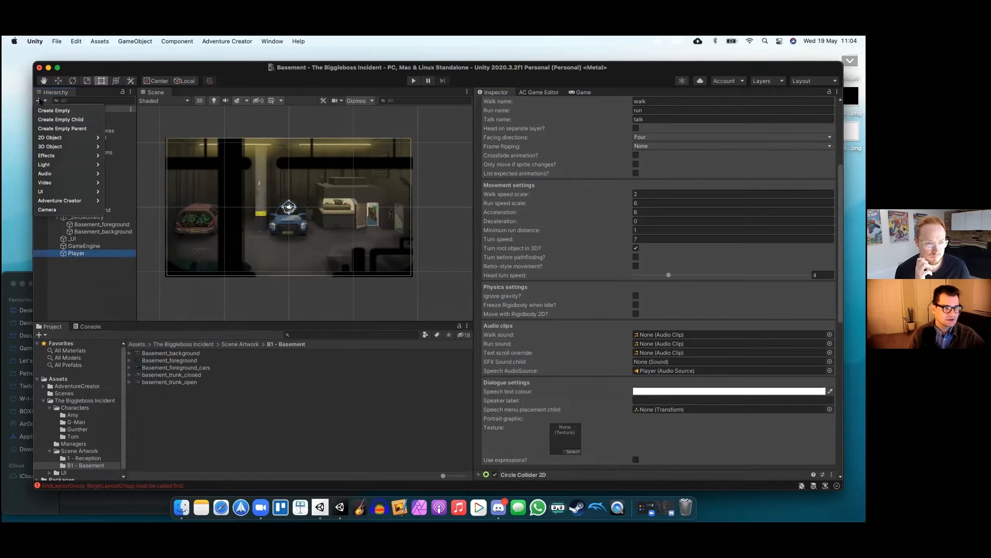
{"action": "left_click", "coordinate": [44, 119]}
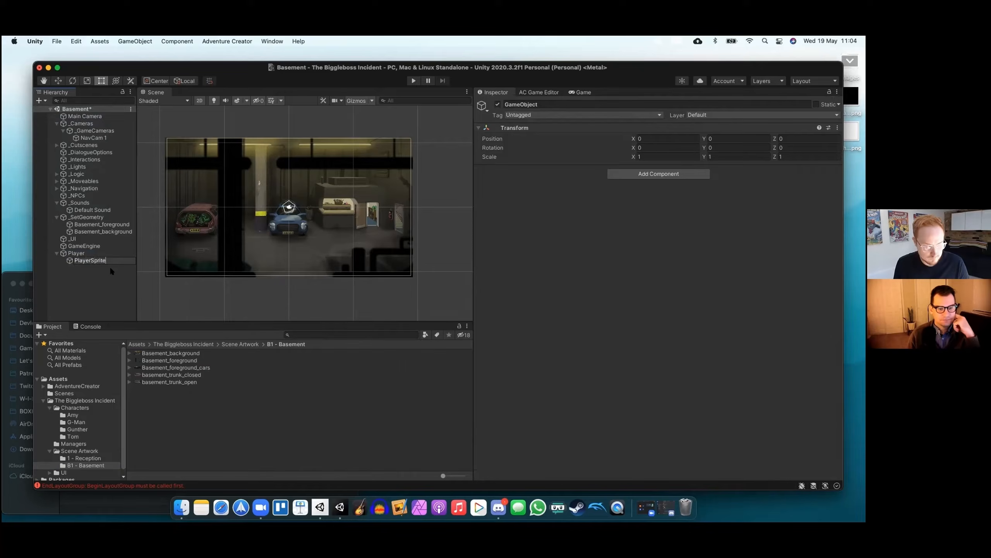
{"action": "key", "text": "Return"}
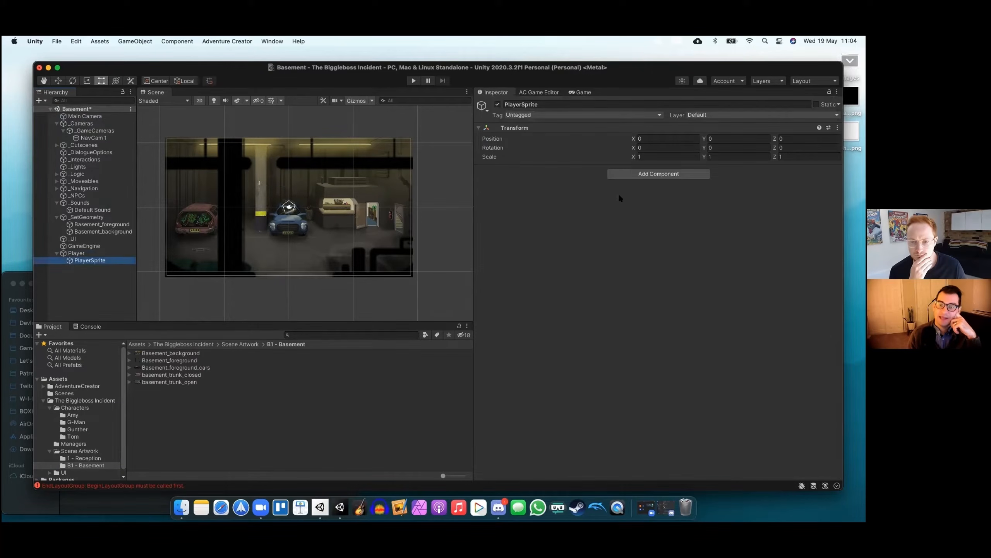
Add a Sprite Renderer and an Animator component to the PlayerSprite object
{"action": "left_click", "coordinate": [632, 174]}
{"action": "type", "text": "sprite"}
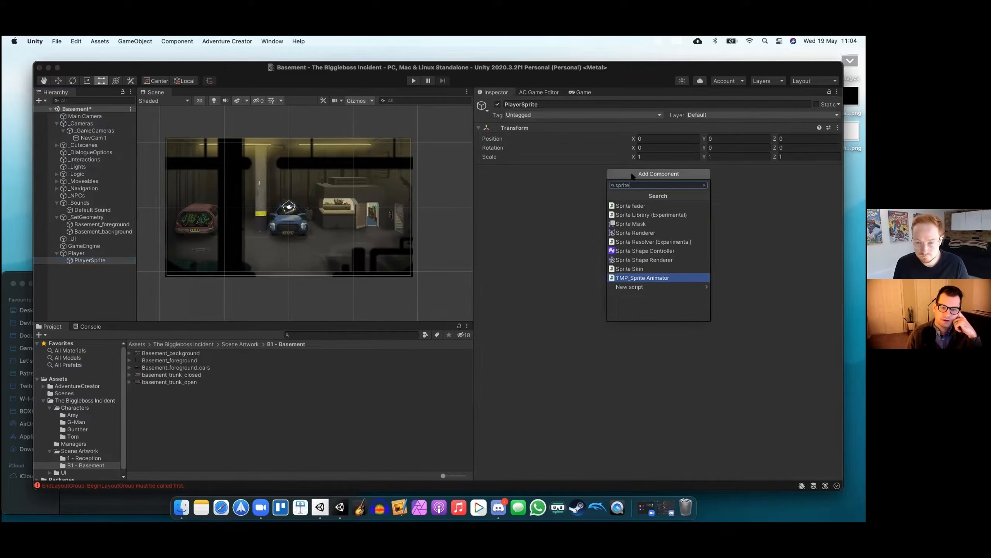
{"action": "left_click", "coordinate": [640, 233]}
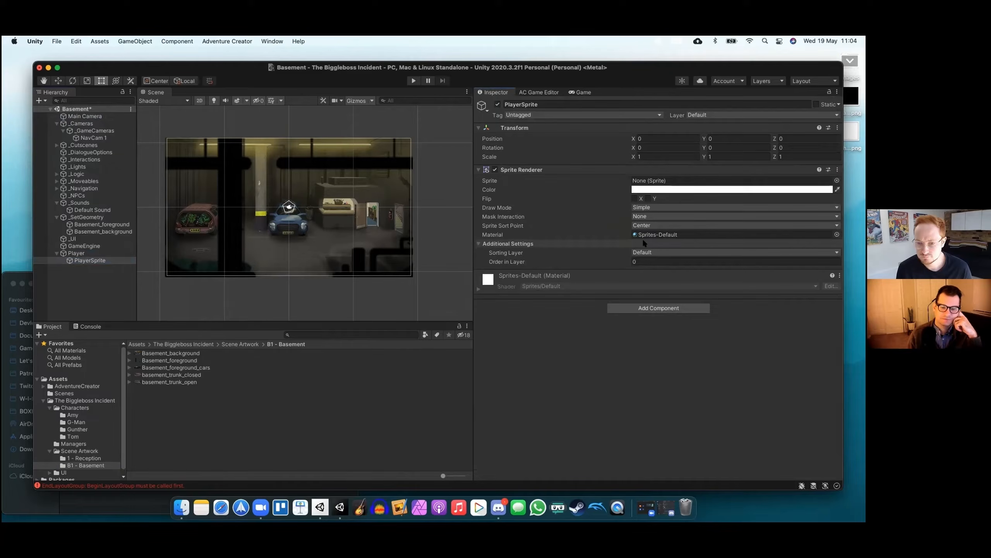
{"action": "left_click", "coordinate": [632, 308]}
{"action": "type", "text": "anima"}
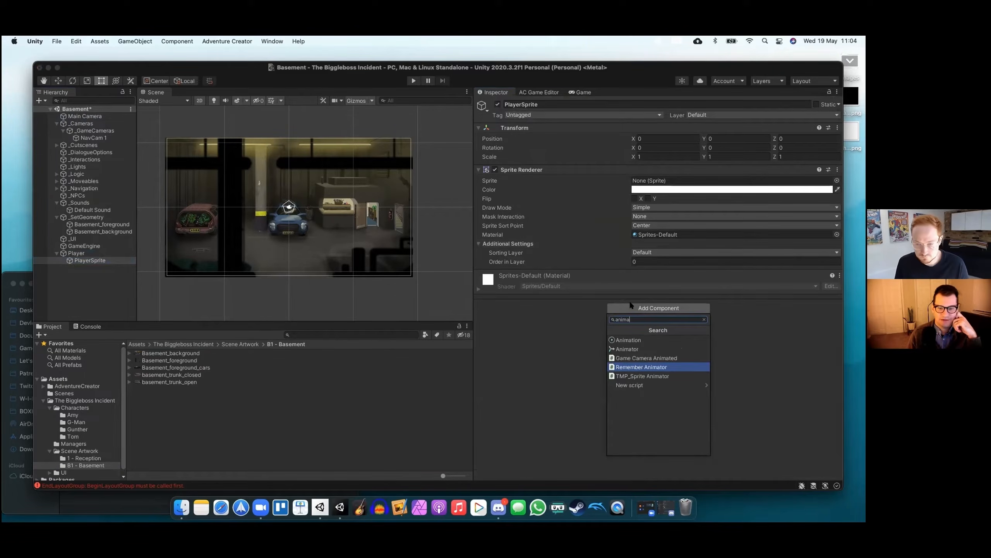
{"action": "left_click", "coordinate": [629, 350]}
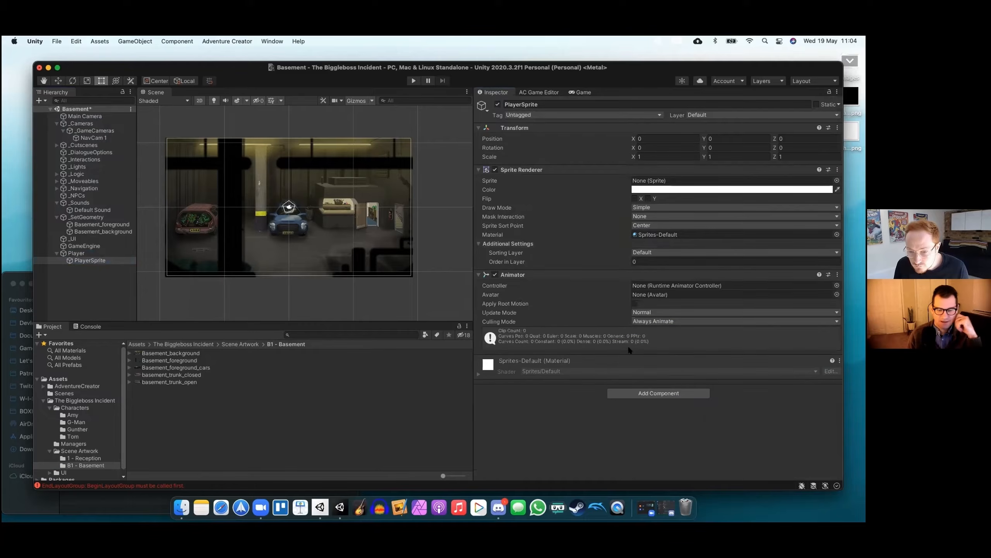
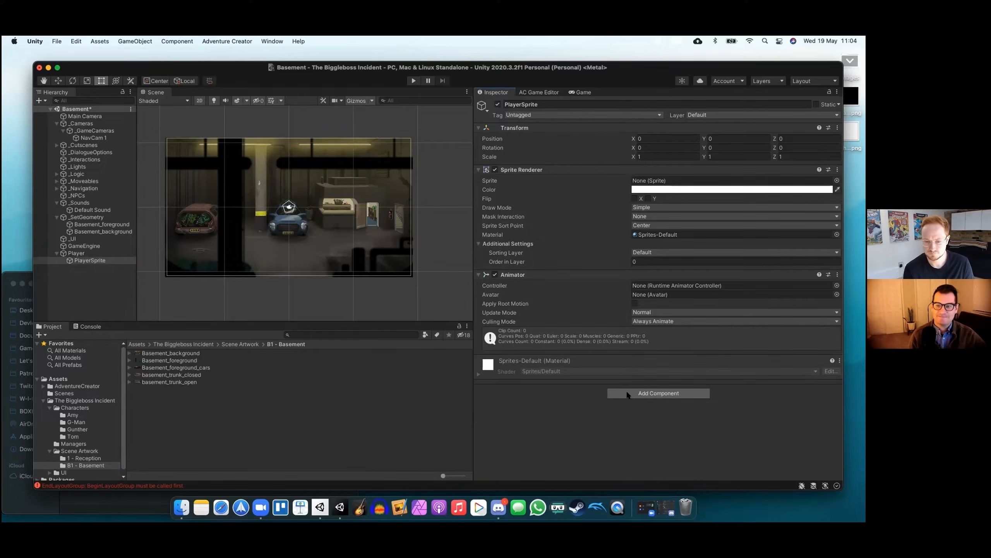
Add a Follow SortingMap component to PlayerSprite with Offset original Order turned off, and save the scene
{"action": "left_click", "coordinate": [626, 393]}
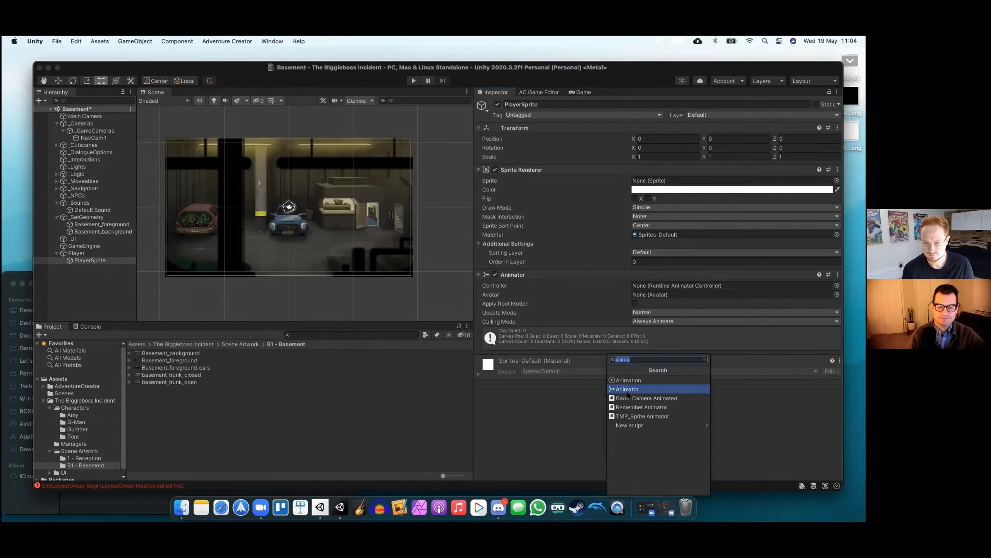
{"action": "type", "text": "follo"}
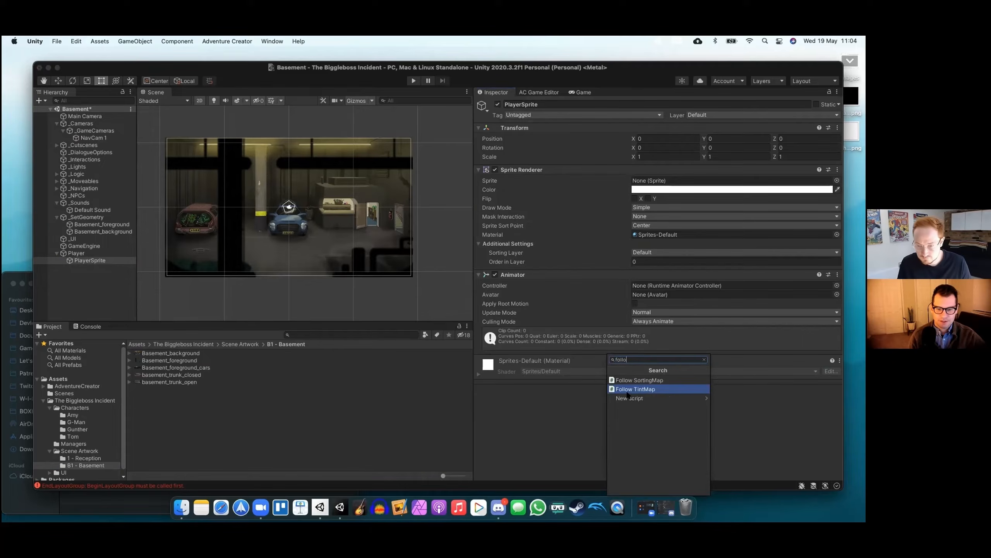
{"action": "left_click", "coordinate": [640, 380]}
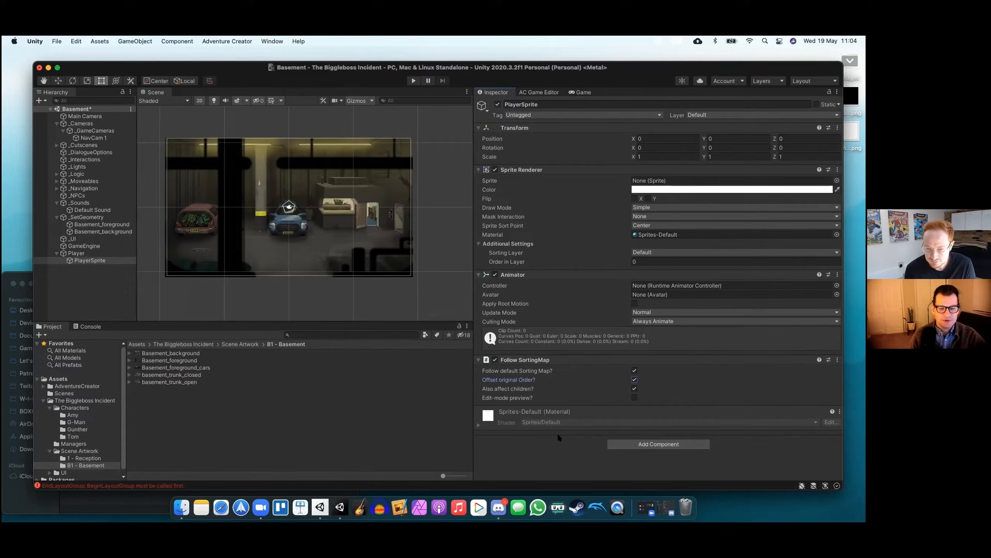
{"action": "left_click", "coordinate": [634, 379]}
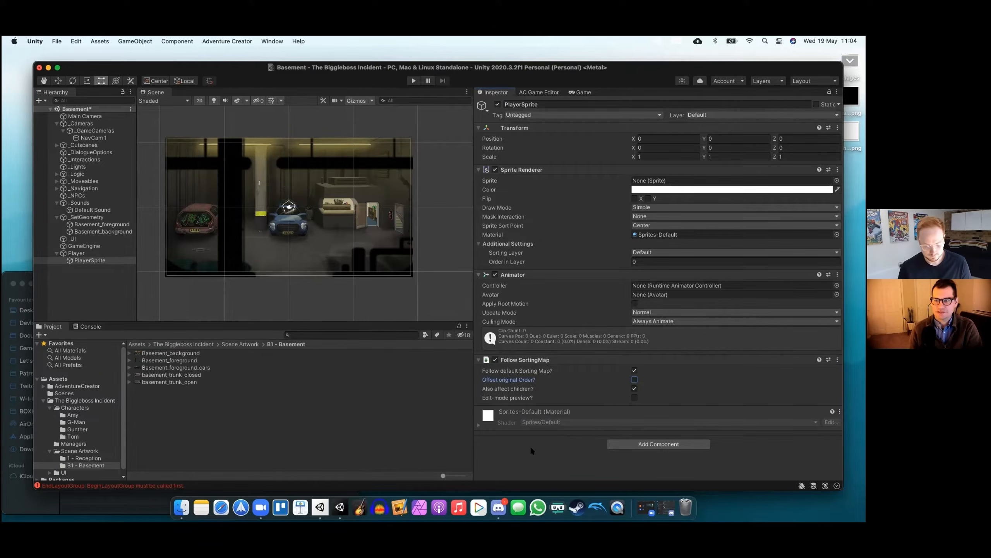
{"action": "key", "text": "super+s"}
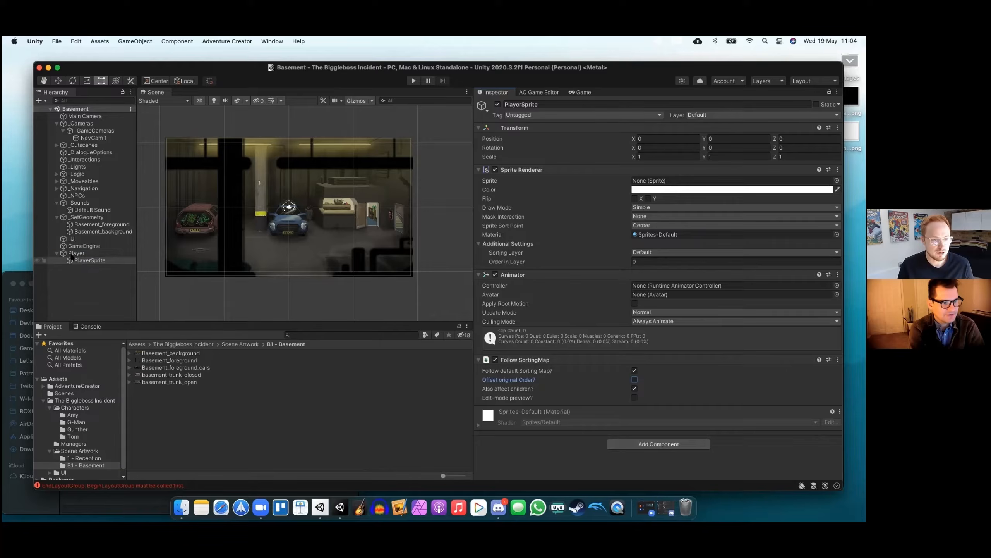
Create a second empty child object under Player and name it FootstepSound
{"action": "left_click", "coordinate": [48, 253]}
{"action": "left_click", "coordinate": [39, 101]}
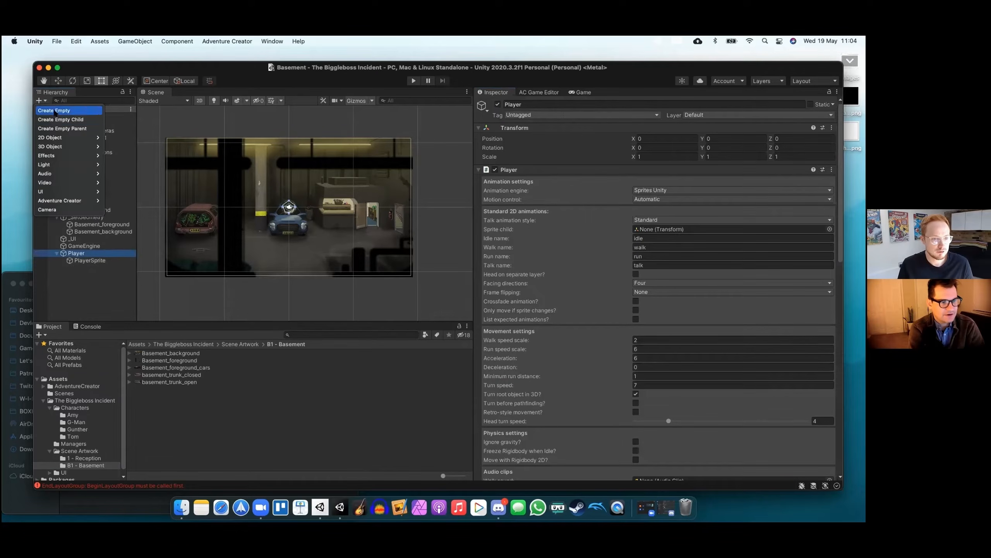
{"action": "left_click", "coordinate": [62, 119]}
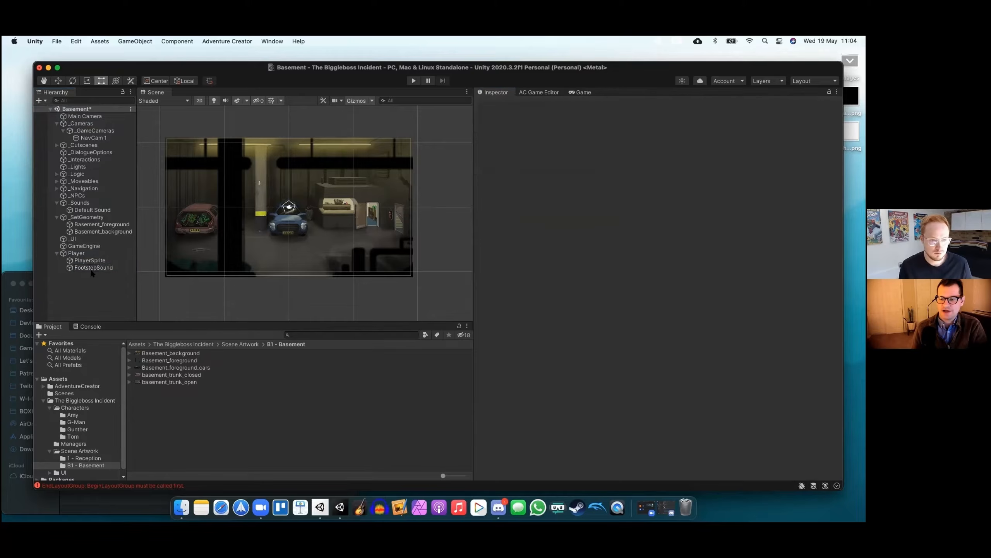
{"action": "key", "text": "Return"}
Add an Audio Source and an Adventure Creator Sound component to FootstepSound, keeping the Sound type at SFX
{"action": "left_click", "coordinate": [627, 172]}
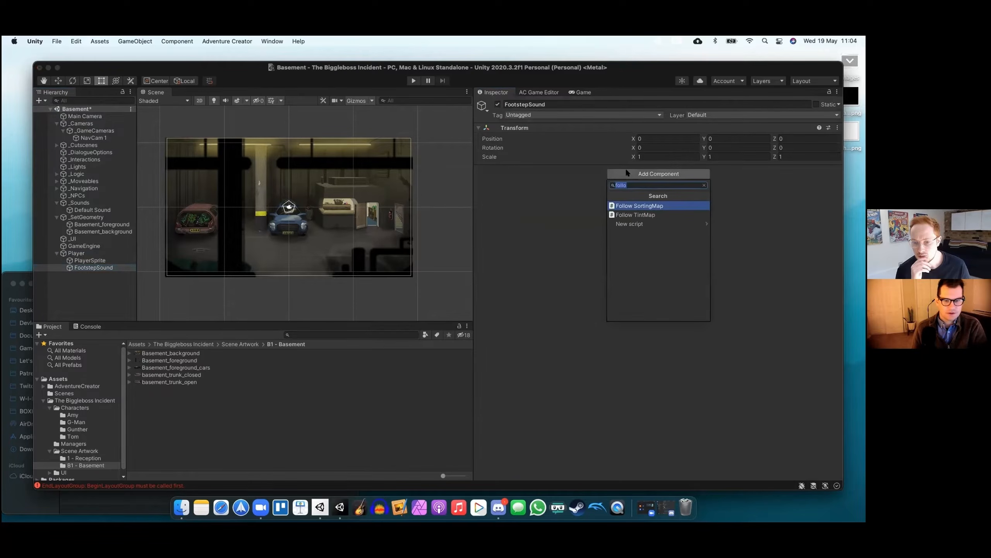
{"action": "type", "text": "audio"}
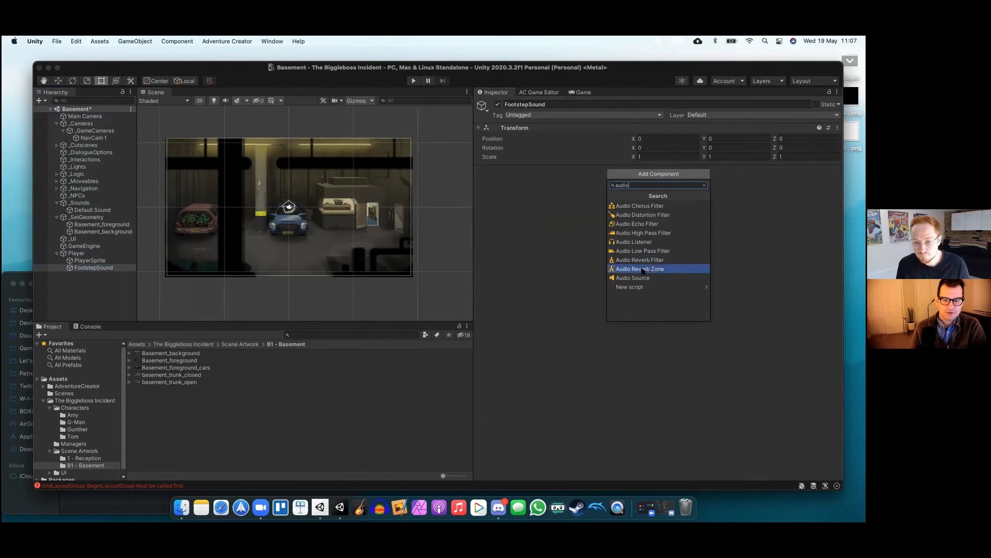
{"action": "left_click", "coordinate": [636, 278]}
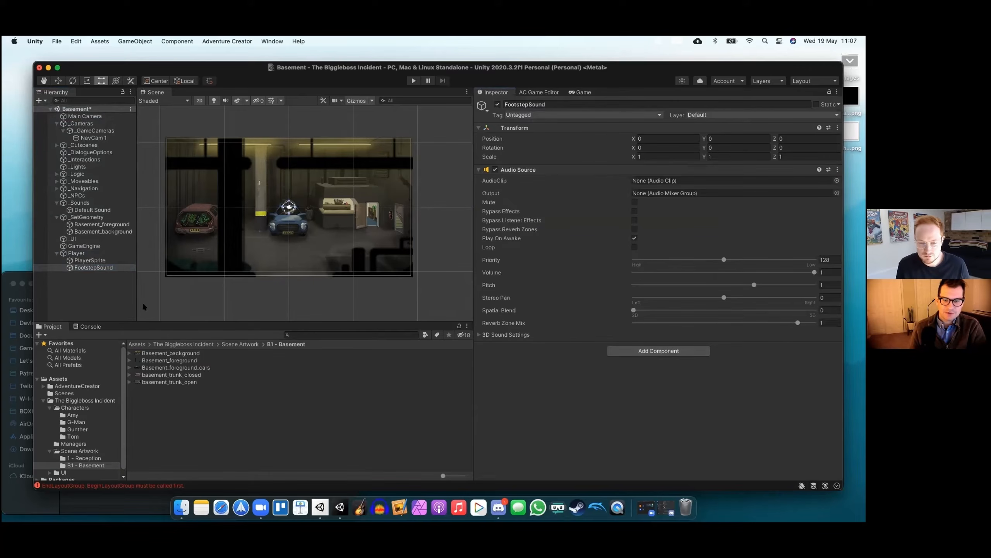
{"action": "left_click", "coordinate": [694, 351]}
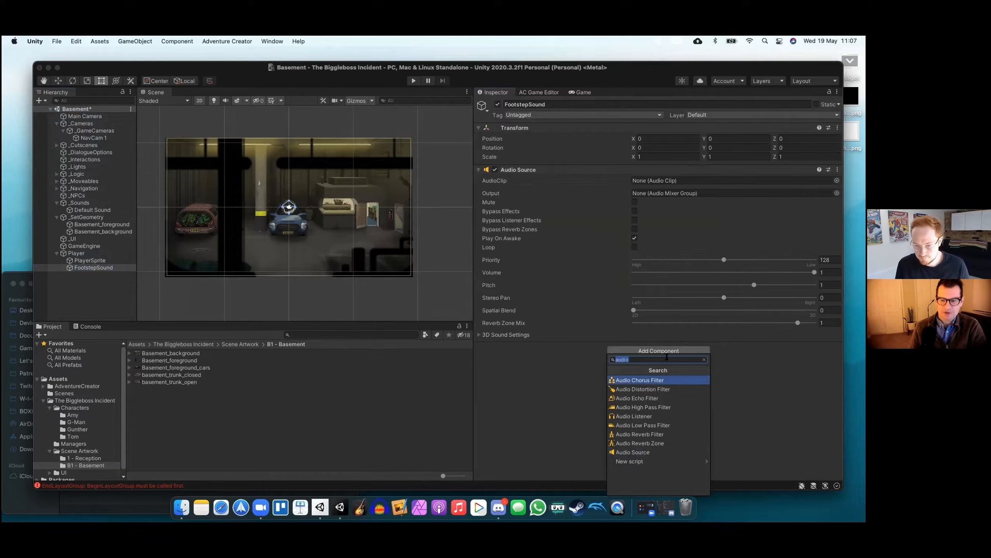
{"action": "type", "text": "soun"}
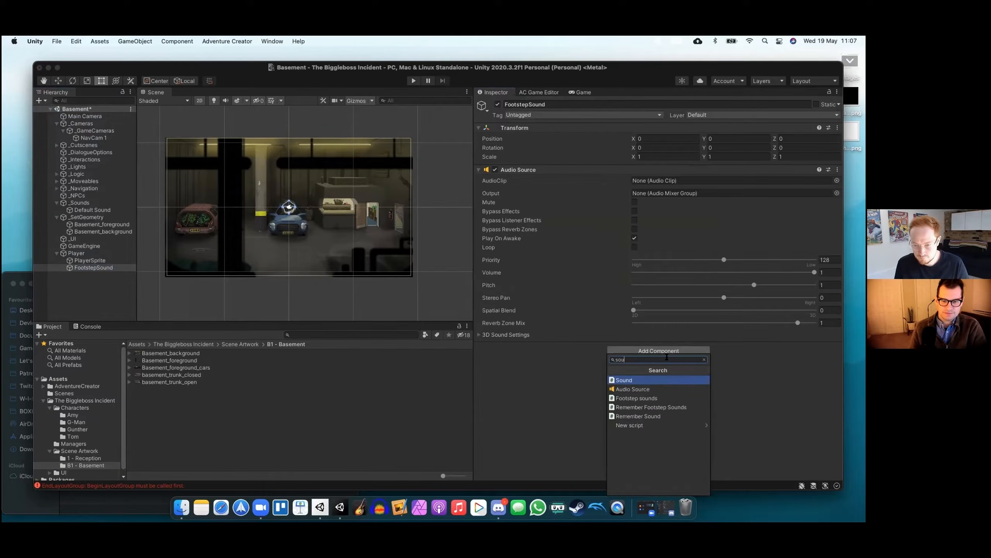
{"action": "left_click", "coordinate": [638, 378]}
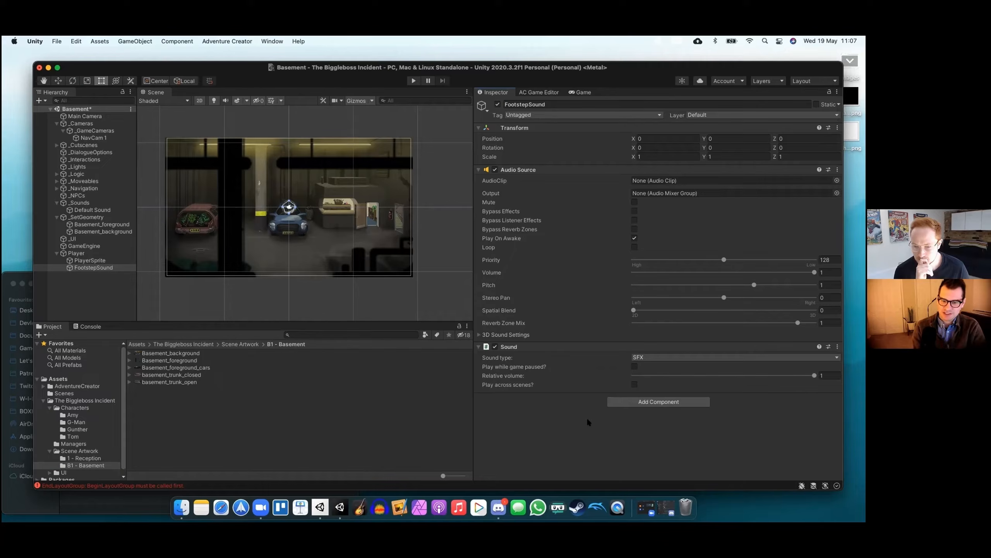
{"action": "left_click", "coordinate": [834, 357]}
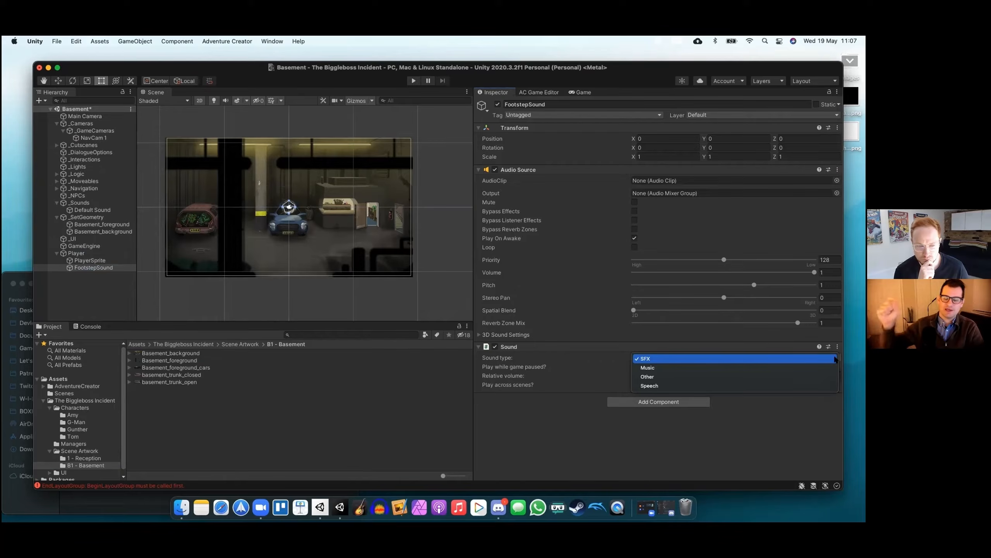
{"action": "left_click", "coordinate": [546, 445]}
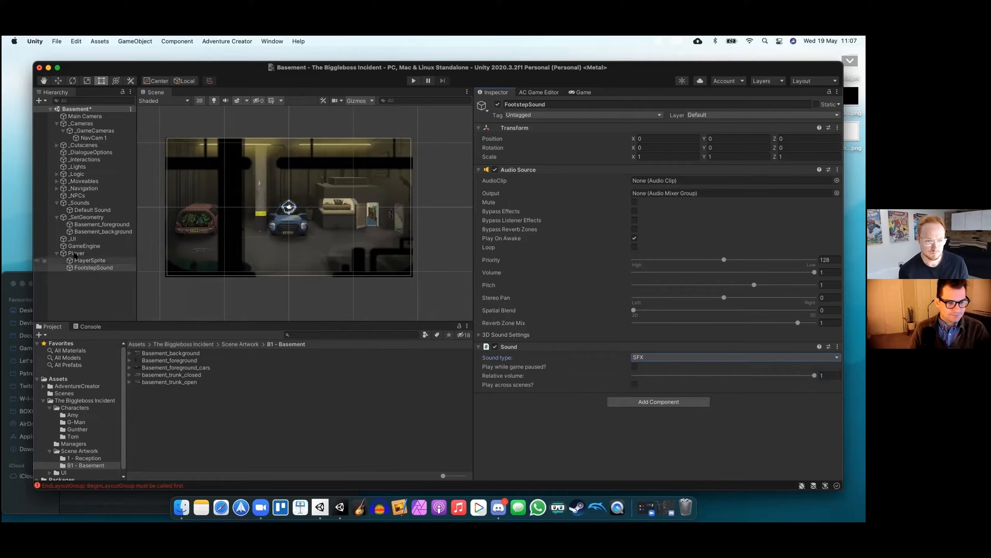
Keep the Player component's animation engine at Sprites Unity and set its Idle name to TomIdle and Walk name to TomWalk
{"action": "left_click", "coordinate": [87, 253]}
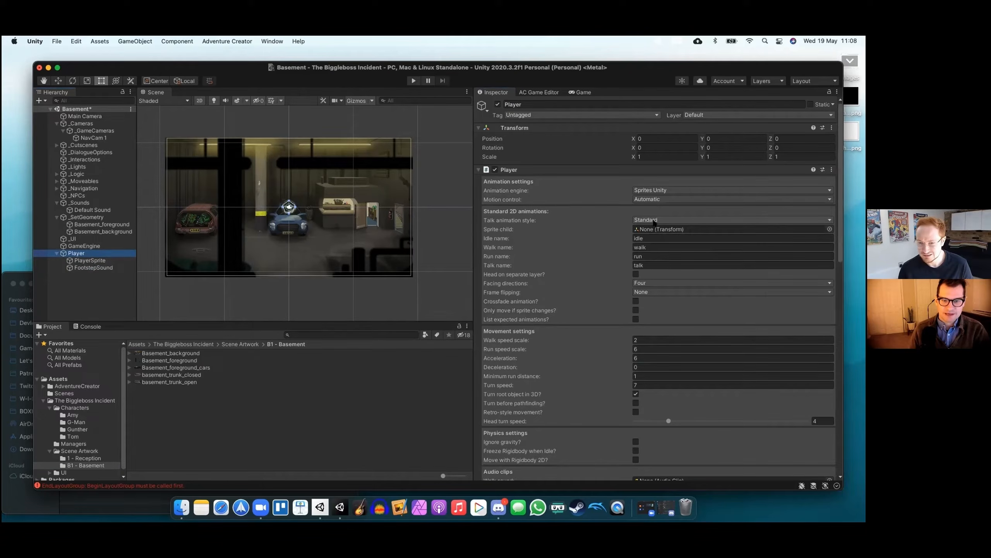
{"action": "left_click", "coordinate": [650, 191]}
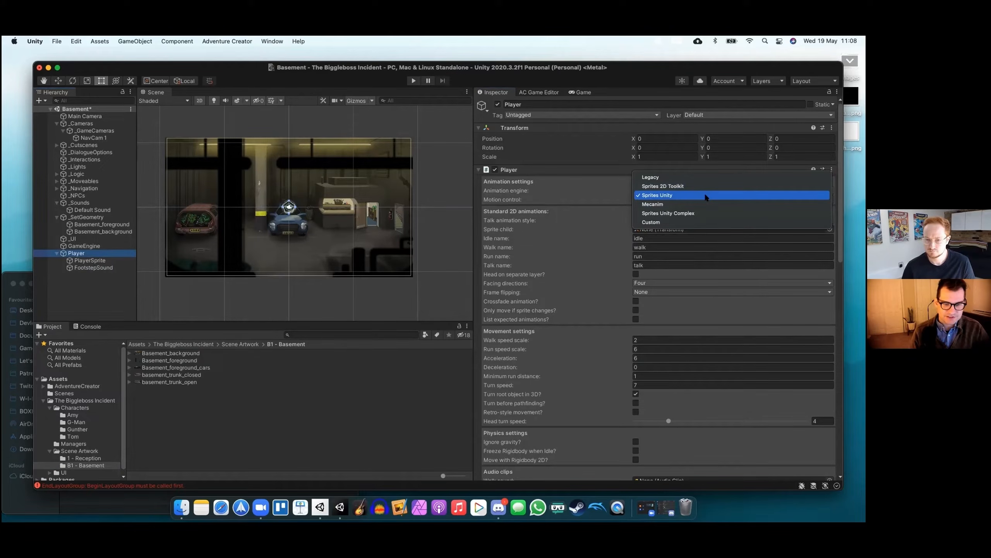
{"action": "left_click", "coordinate": [605, 187]}
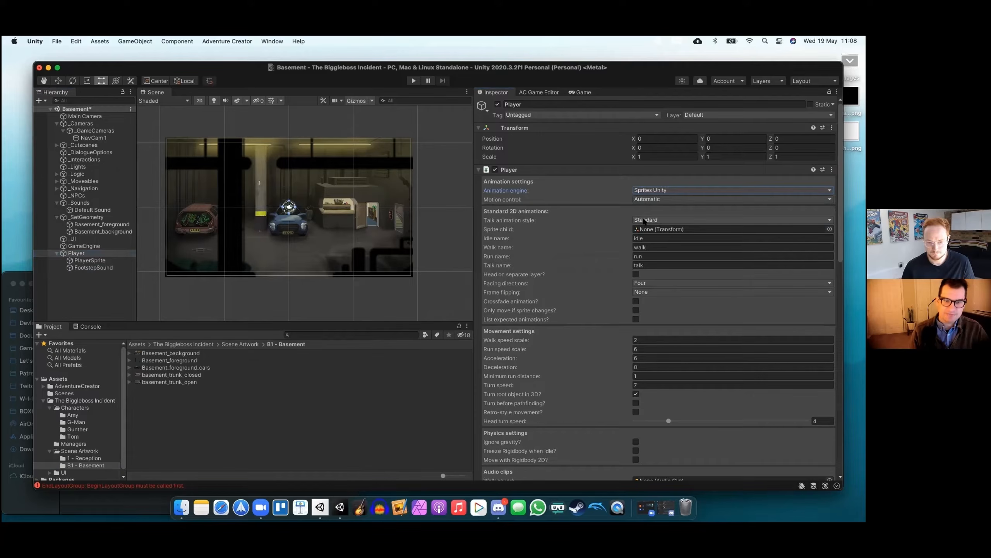
{"action": "left_click", "coordinate": [660, 234]}
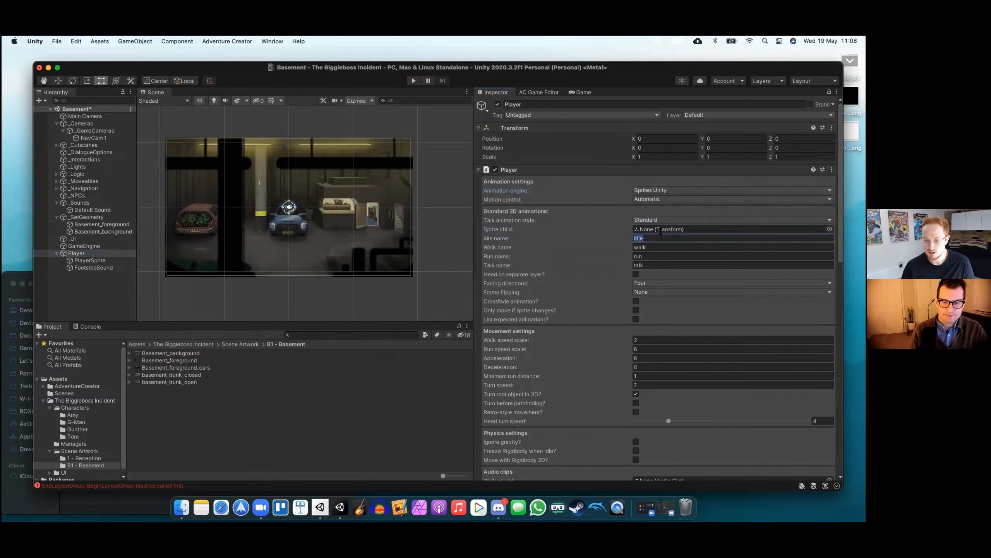
{"action": "key", "text": "Left"}
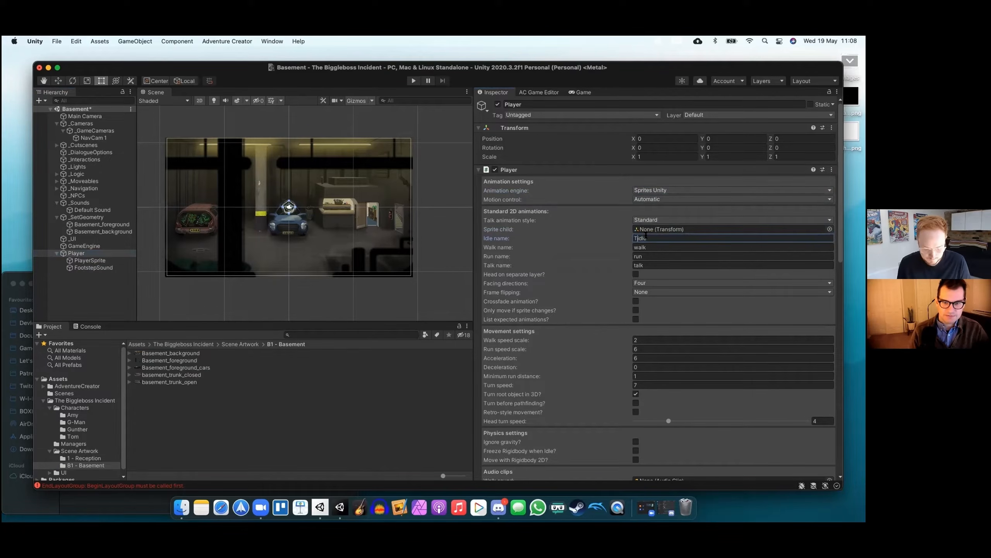
{"action": "type", "text": "Tom_"}
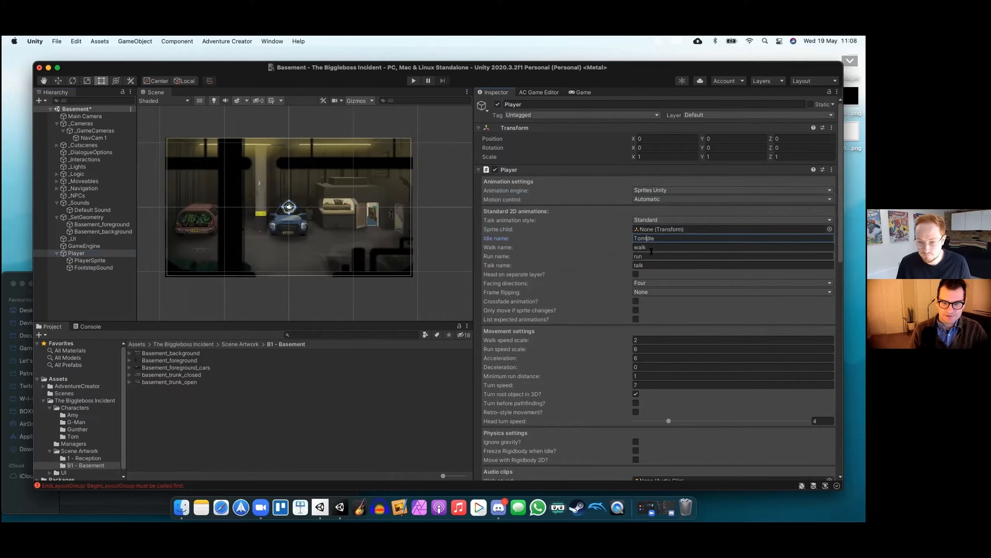
{"action": "left_click", "coordinate": [654, 246]}
{"action": "key", "text": "Left"}
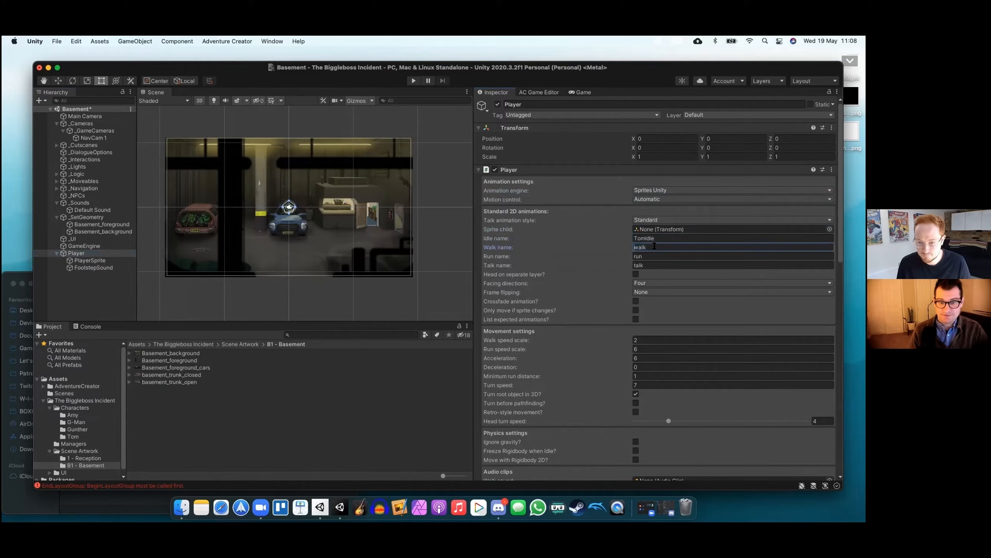
{"action": "type", "text": "TomW"}
{"action": "key", "text": "Delete"}
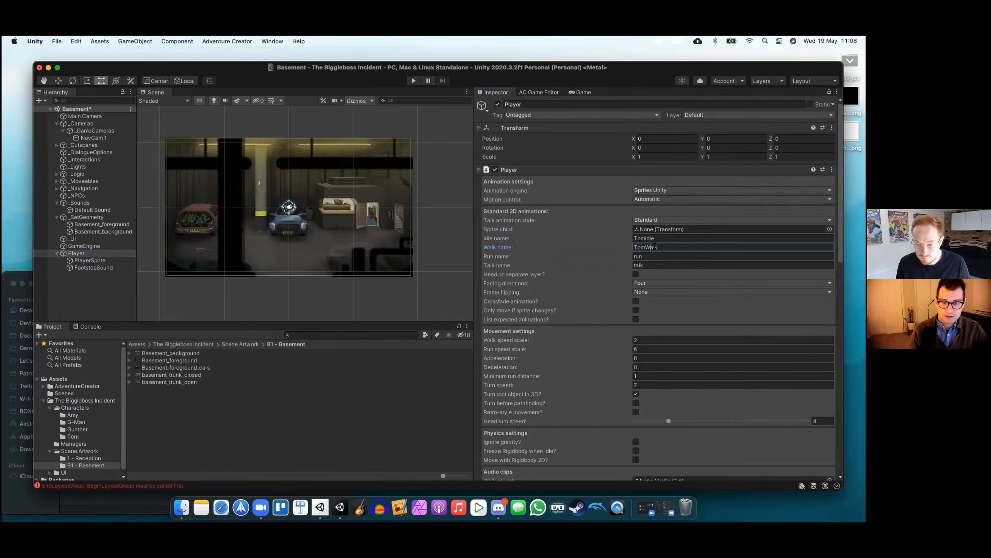
Clear the Player component's Run name and set its Talk name to TomTalk
{"action": "left_click", "coordinate": [639, 256]}
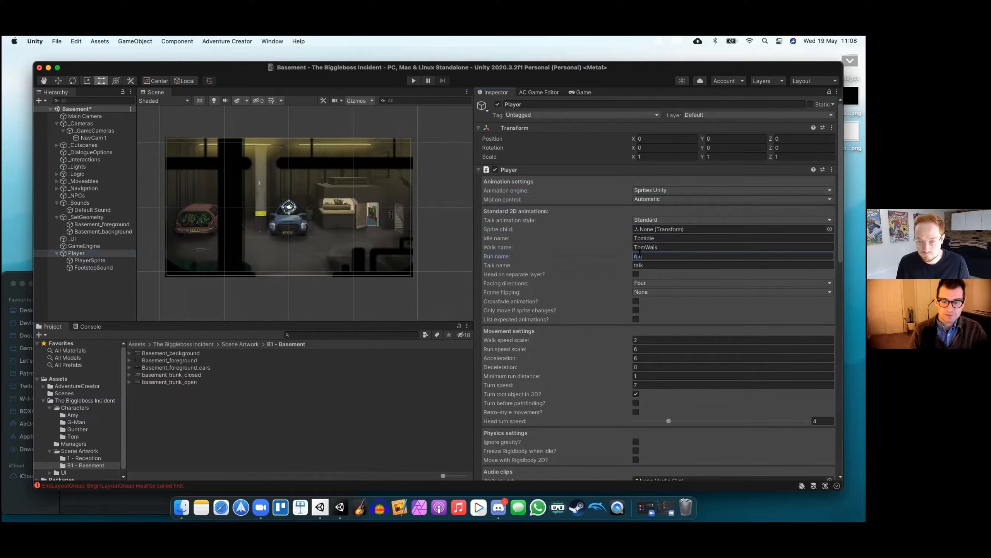
{"action": "key", "text": "BackSpace"}
{"action": "left_click", "coordinate": [651, 265]}
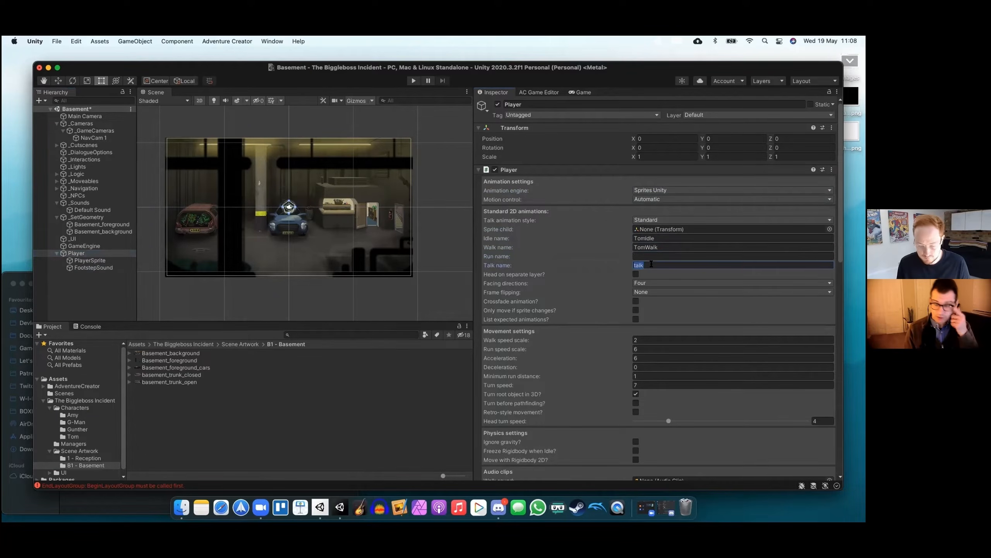
{"action": "type", "text": "tomTalk"}
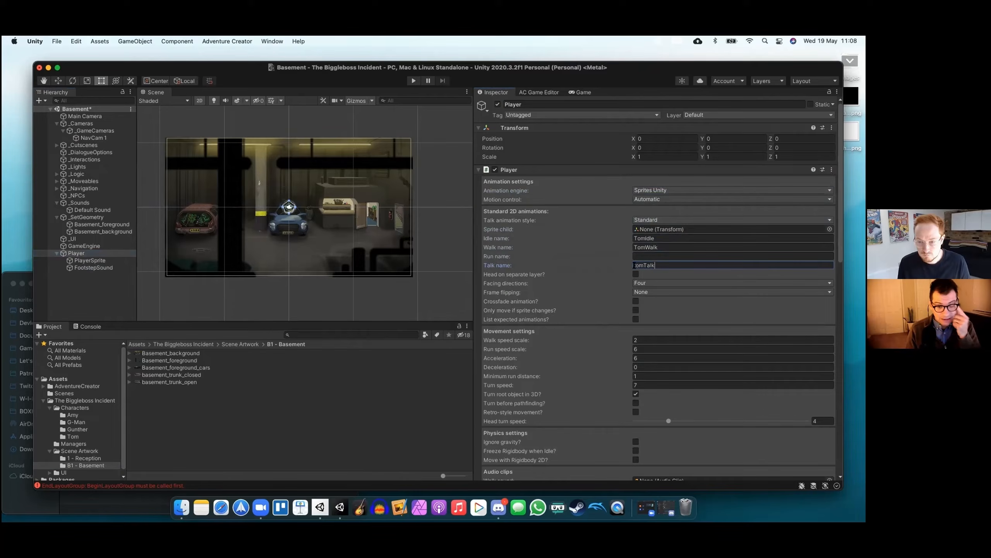
{"action": "left_click", "coordinate": [636, 266]}
{"action": "key", "text": "BackSpace"}
{"action": "type", "text": "T"}
{"action": "left_click_drag", "start_coordinate": [635, 266], "coordinate": [660, 265]}
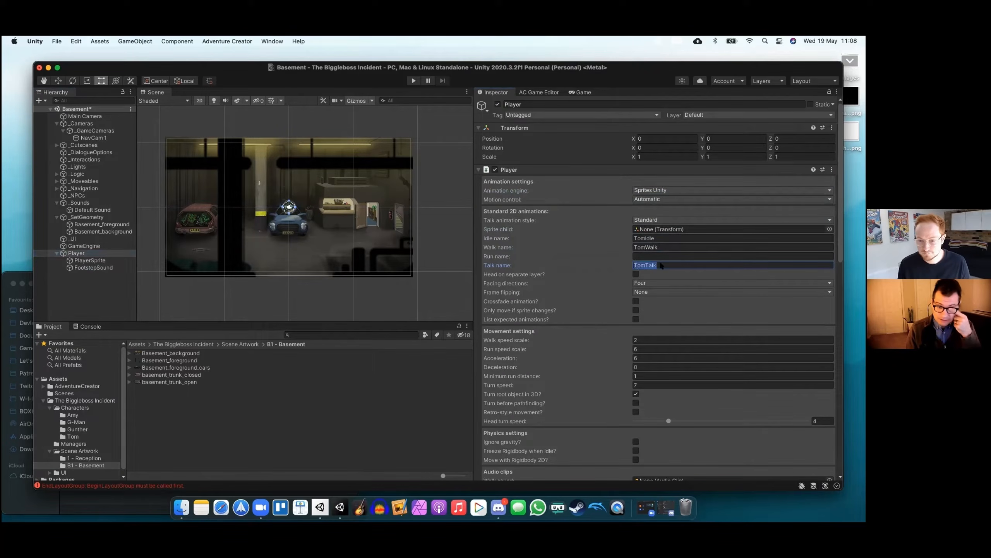
{"action": "left_click", "coordinate": [602, 264]}
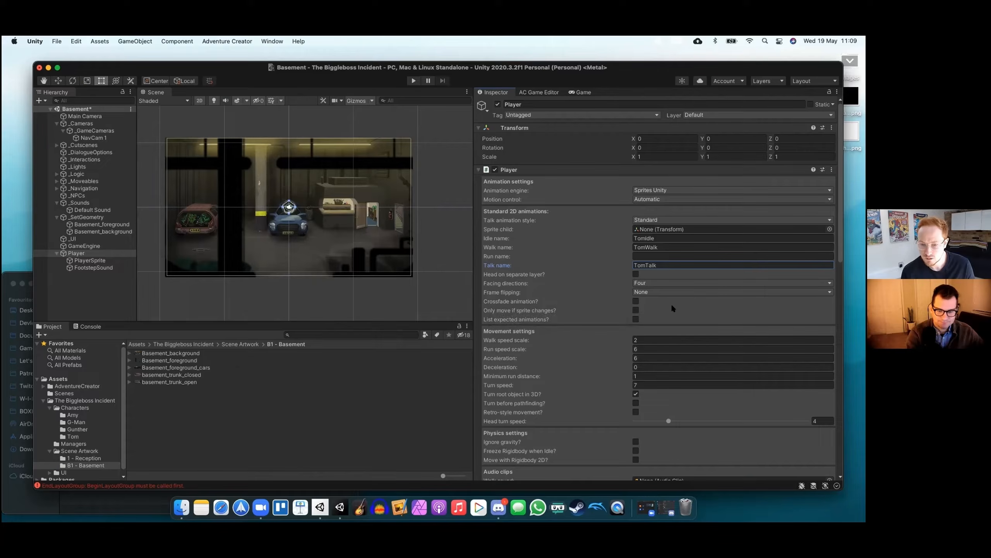
Turn on List expected animations for the Player component and review the animations it requires
{"action": "left_click", "coordinate": [635, 319]}
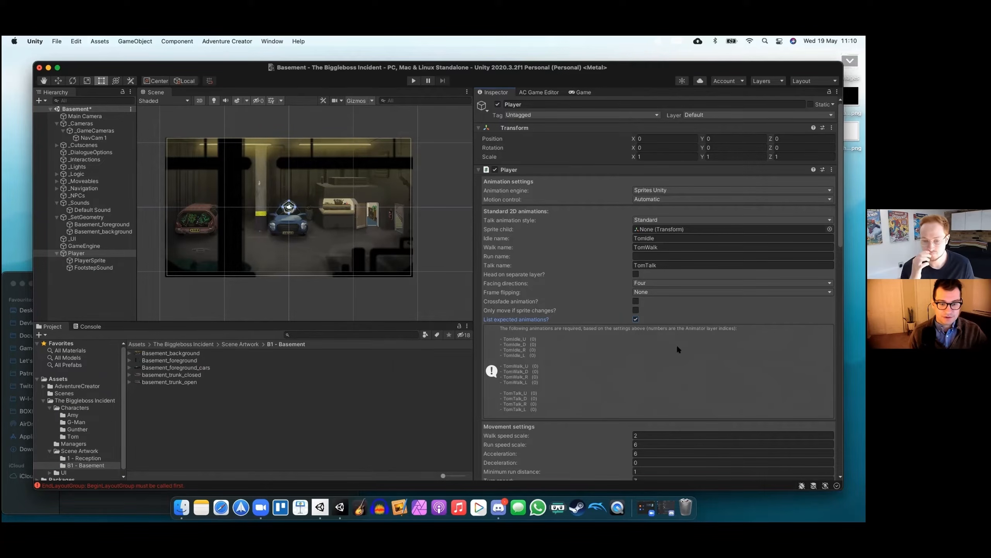
{"action": "scroll", "coordinate": [675, 345], "scroll_direction": "down", "scroll_amount": 2}
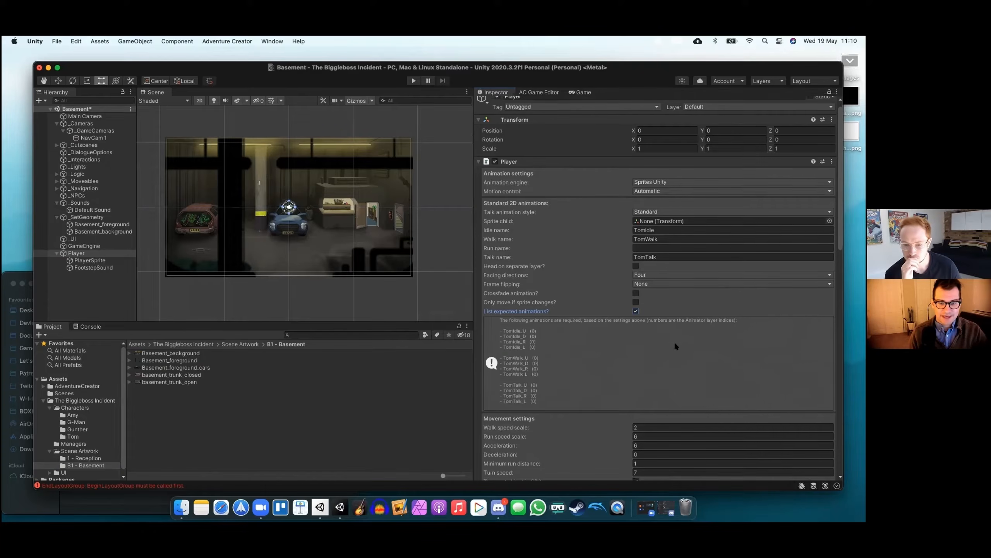
{"action": "scroll", "coordinate": [675, 345], "scroll_direction": "down", "scroll_amount": 2}
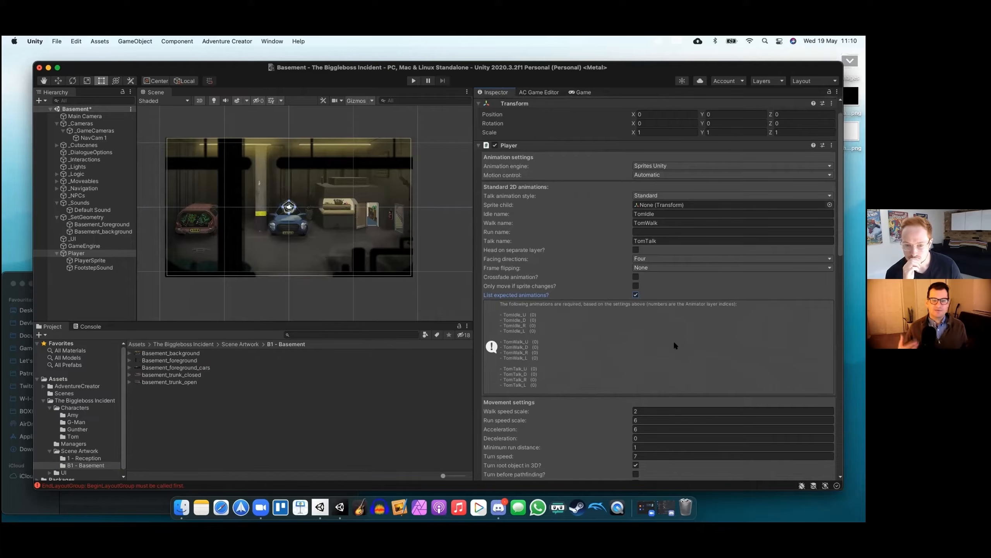
Enable the Ignore gravity option in the Player component's physics settings
{"action": "scroll", "coordinate": [675, 345], "scroll_direction": "down", "scroll_amount": 1}
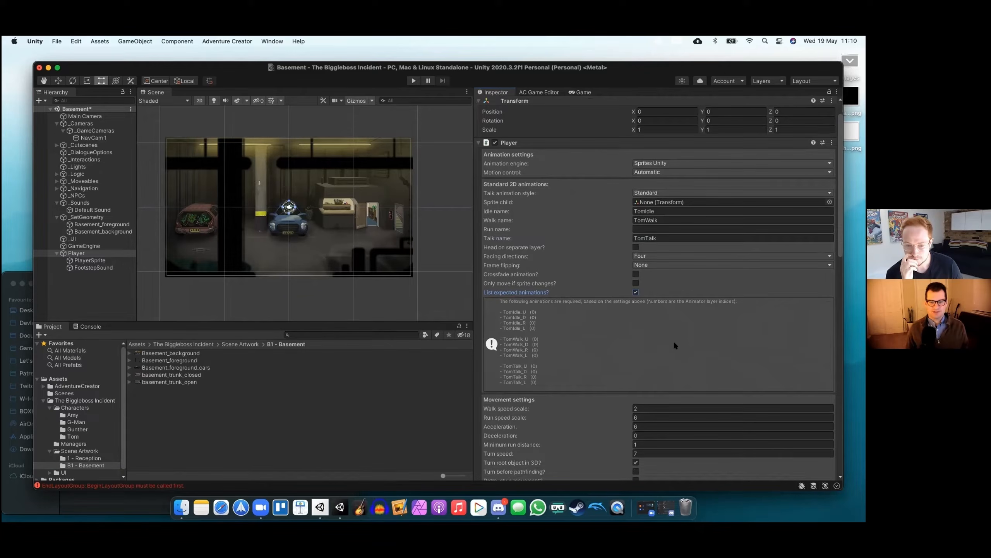
{"action": "scroll", "coordinate": [675, 343], "scroll_direction": "down", "scroll_amount": 1}
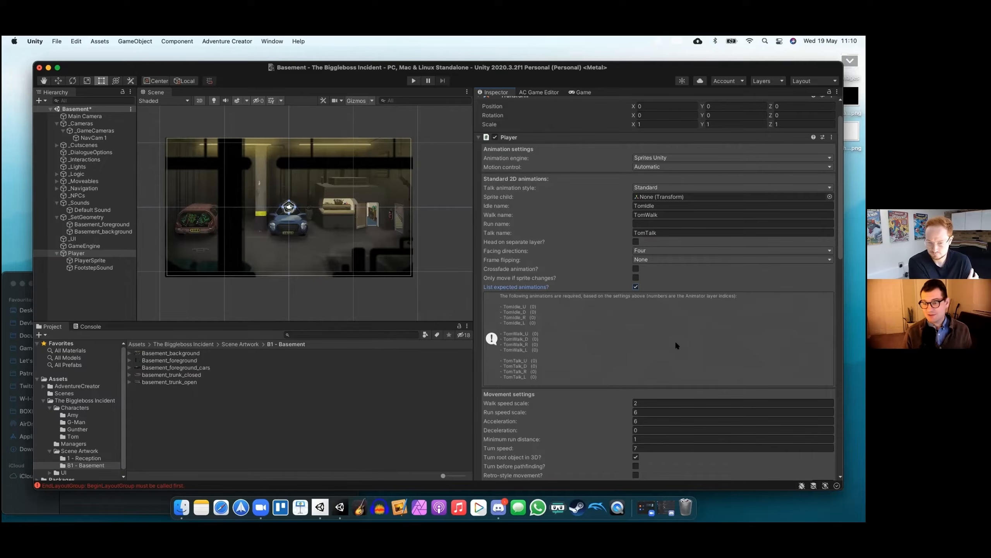
{"action": "scroll", "coordinate": [676, 345], "scroll_direction": "down", "scroll_amount": 3}
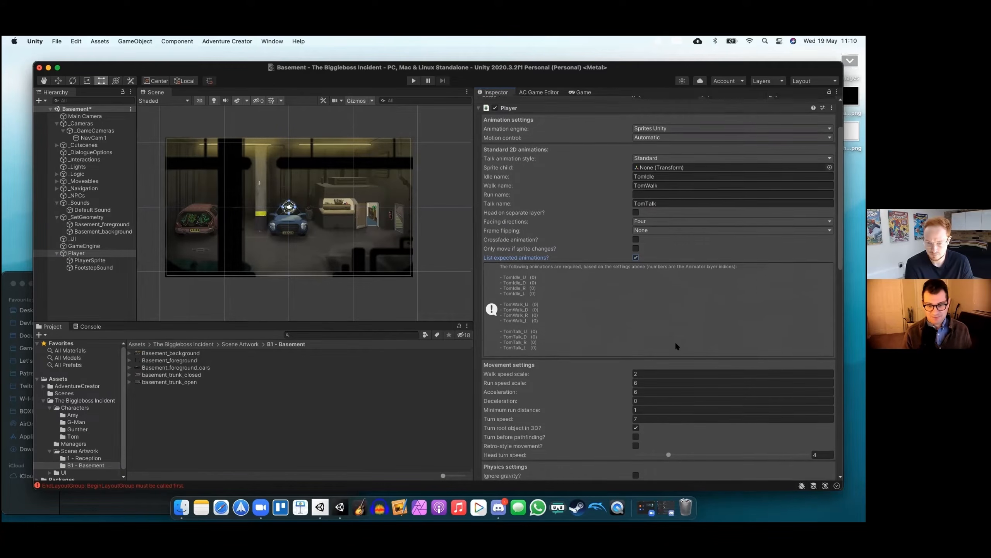
{"action": "scroll", "coordinate": [677, 345], "scroll_direction": "down", "scroll_amount": 1}
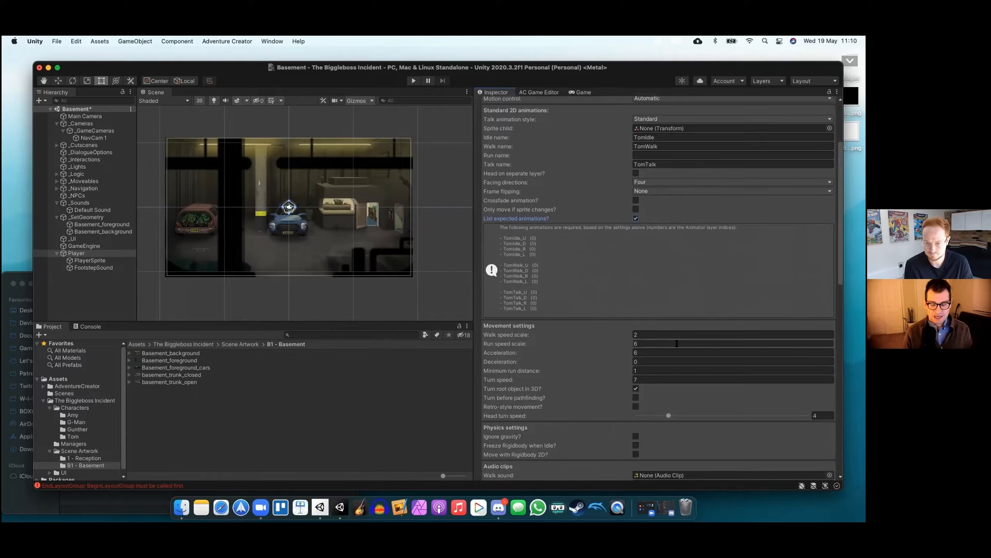
{"action": "scroll", "coordinate": [676, 343], "scroll_direction": "down", "scroll_amount": 1}
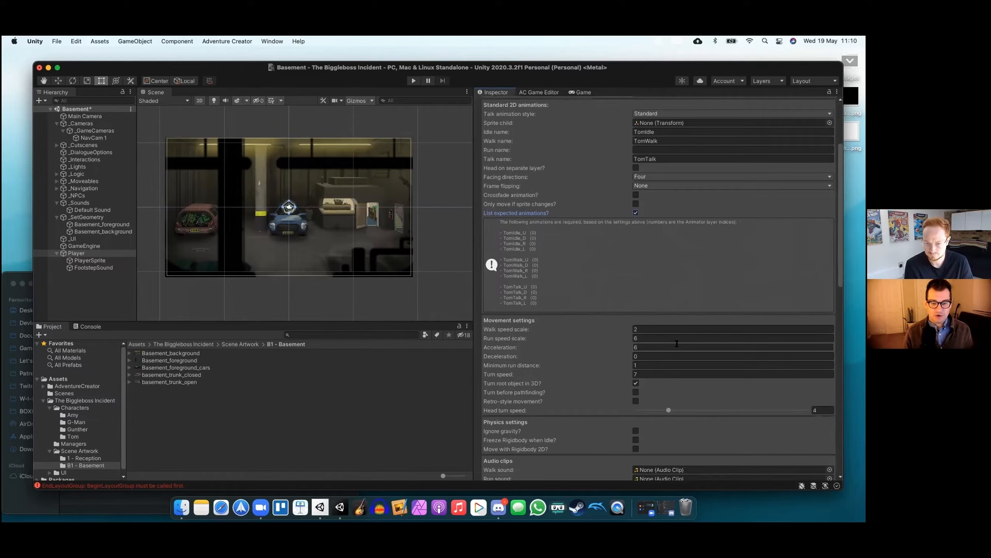
{"action": "left_click", "coordinate": [635, 431]}
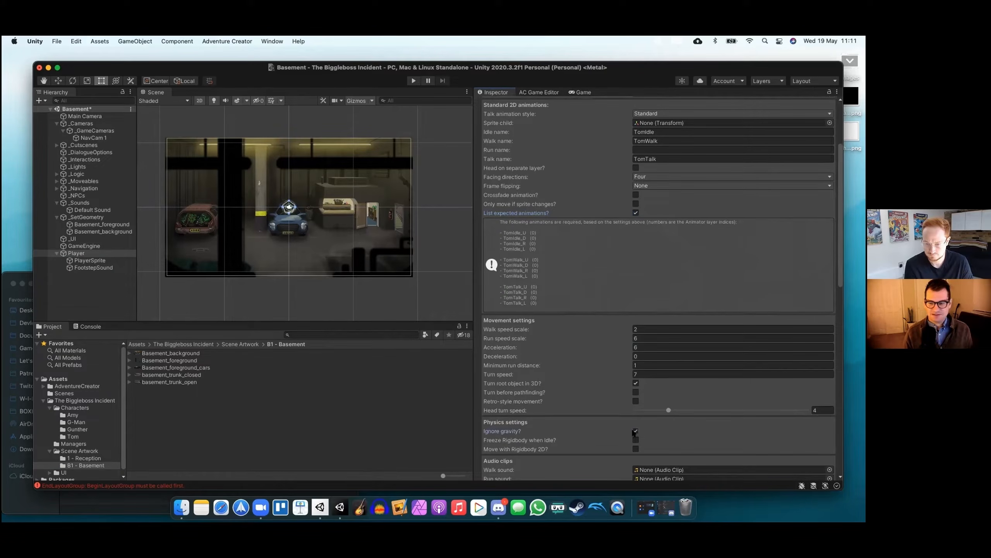
Assign FootstepSound as the Player's SFX Sound child
{"action": "scroll", "coordinate": [702, 424], "scroll_direction": "down", "scroll_amount": 5}
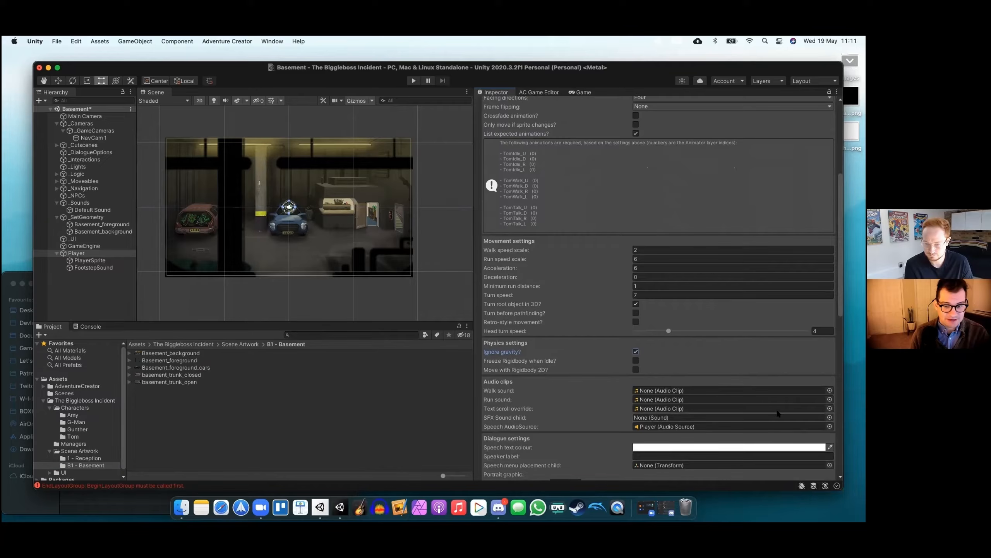
{"action": "left_click", "coordinate": [829, 417]}
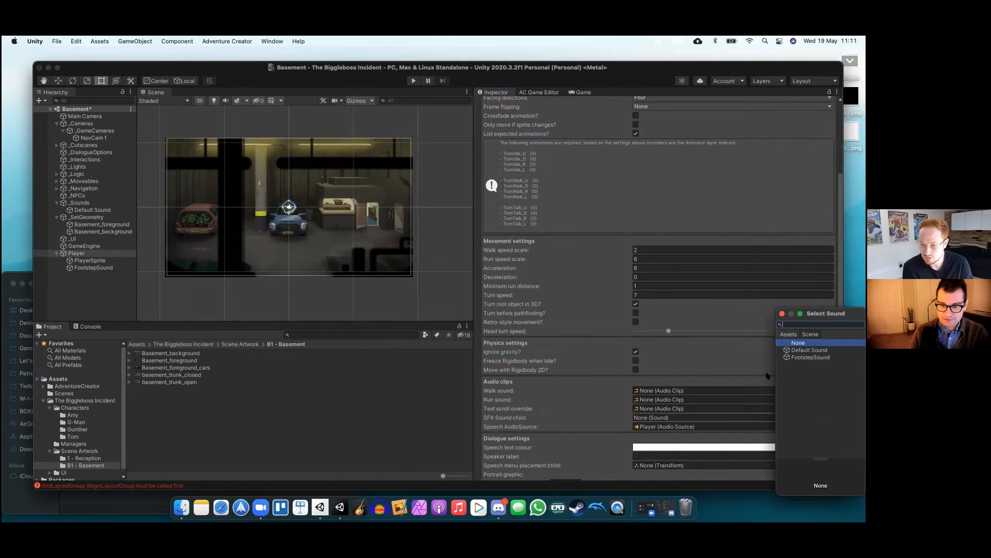
{"action": "left_click", "coordinate": [810, 357]}
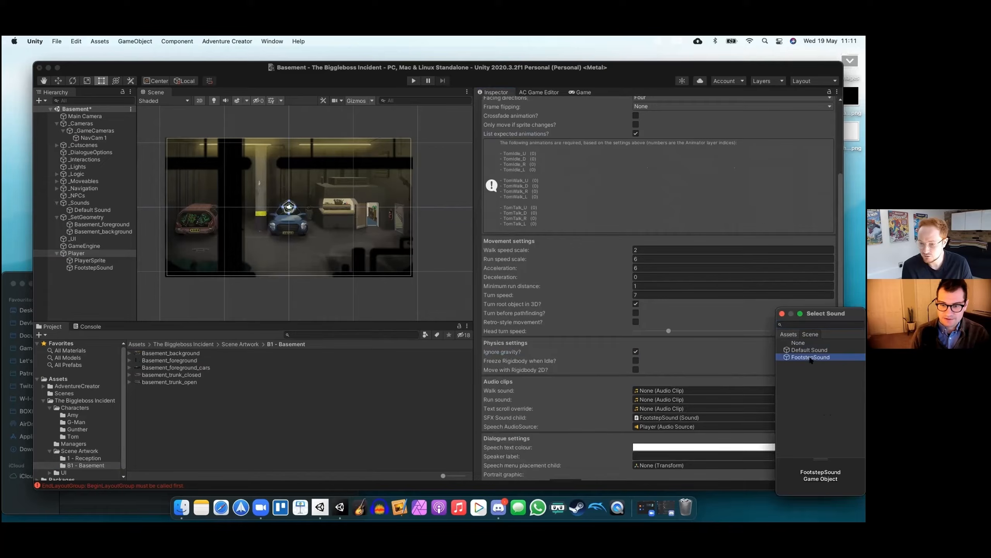
{"action": "left_click", "coordinate": [597, 413]}
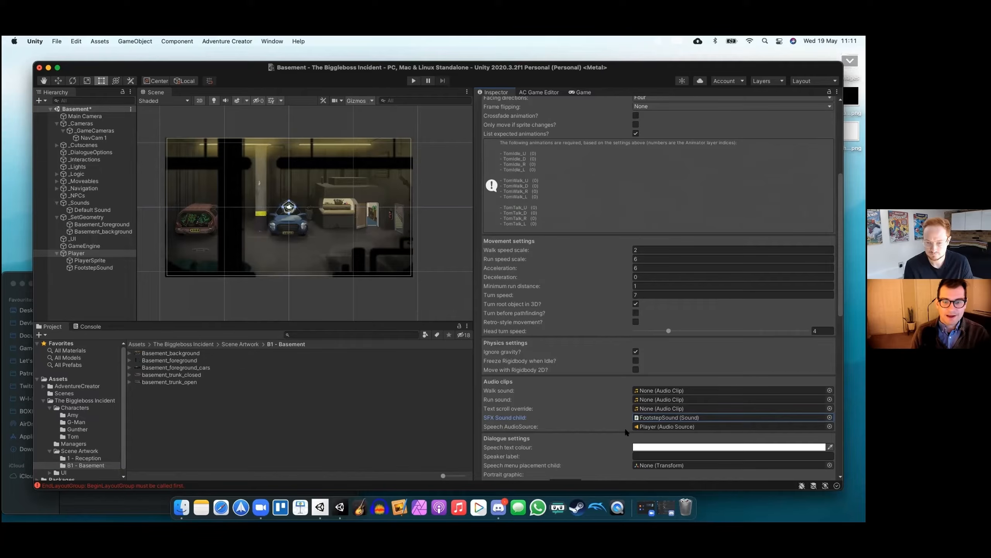
Assign PlayerSprite as the Player's sprite child, then show the PlayerSprite object's components
{"action": "scroll", "coordinate": [622, 420], "scroll_direction": "up", "scroll_amount": 10}
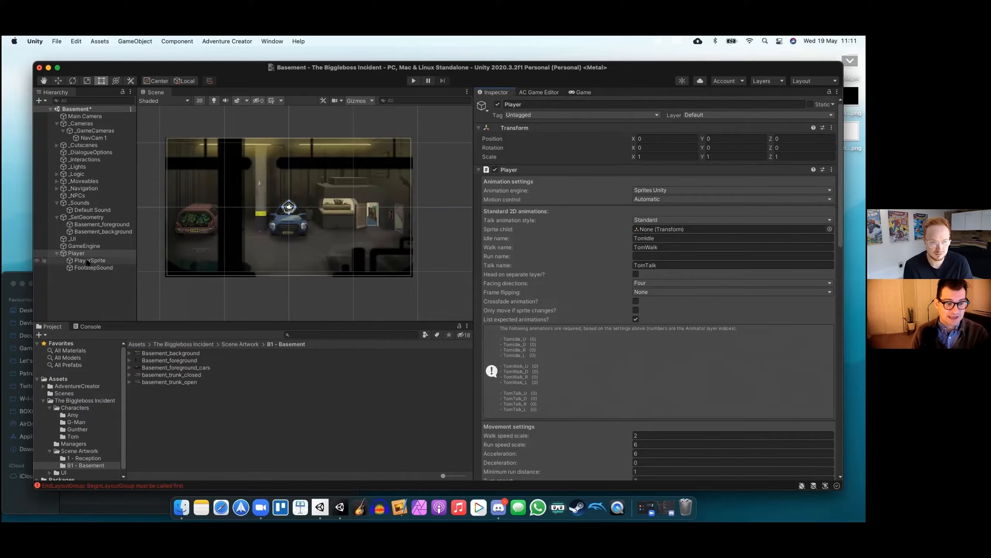
{"action": "left_click_drag", "start_coordinate": [88, 262], "coordinate": [663, 230]}
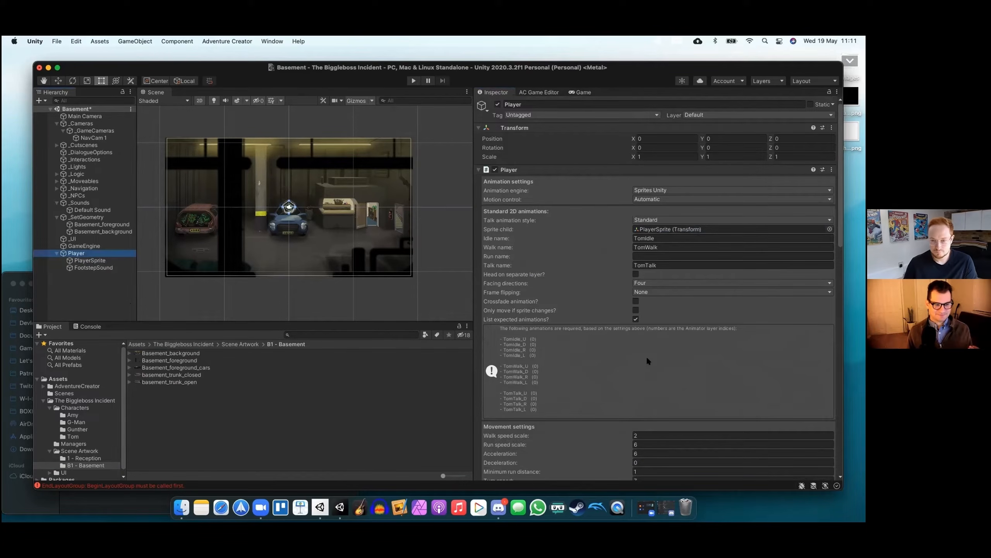
{"action": "left_click", "coordinate": [81, 259]}
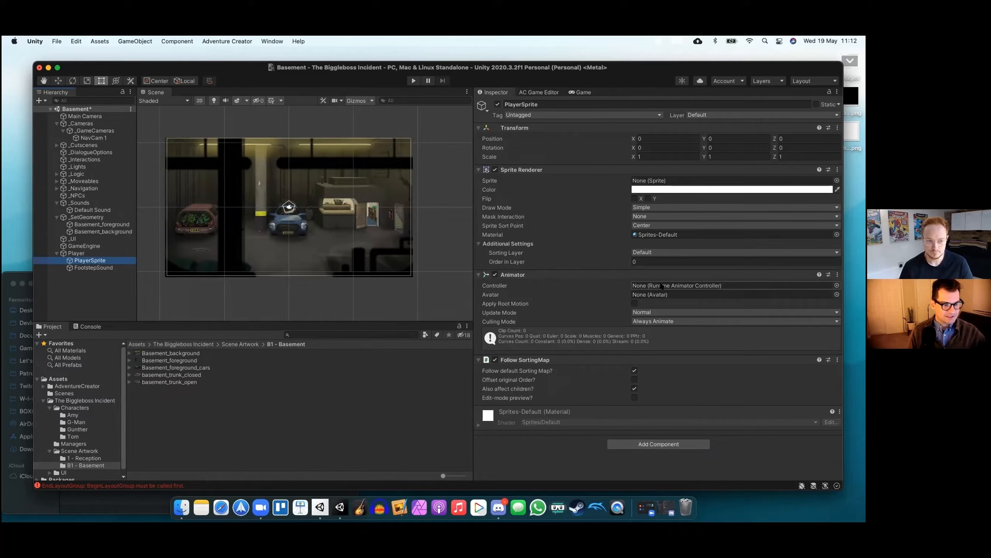
Create a folder named TomSprites inside the Tom character folder
{"action": "left_click", "coordinate": [74, 436]}
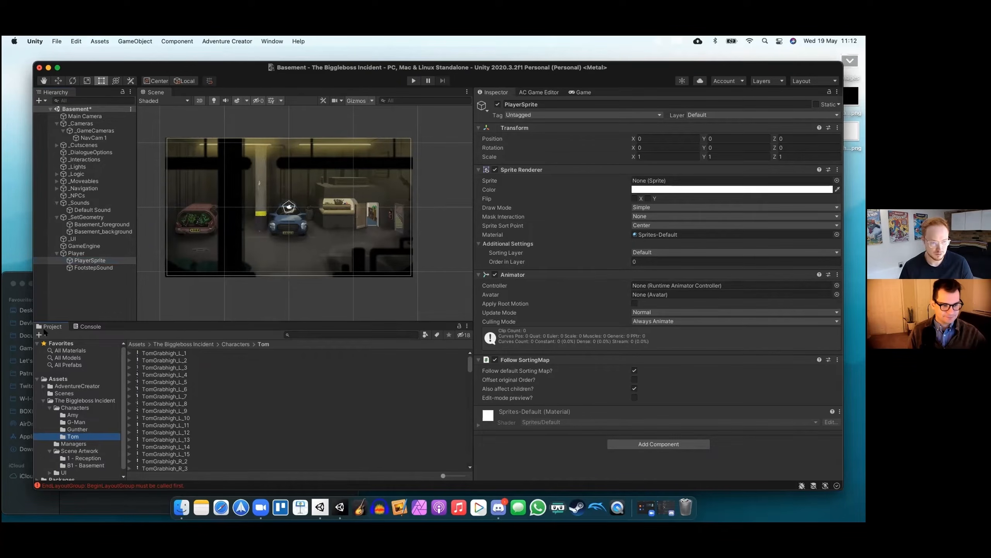
{"action": "left_click", "coordinate": [43, 335]}
{"action": "left_click", "coordinate": [45, 344]}
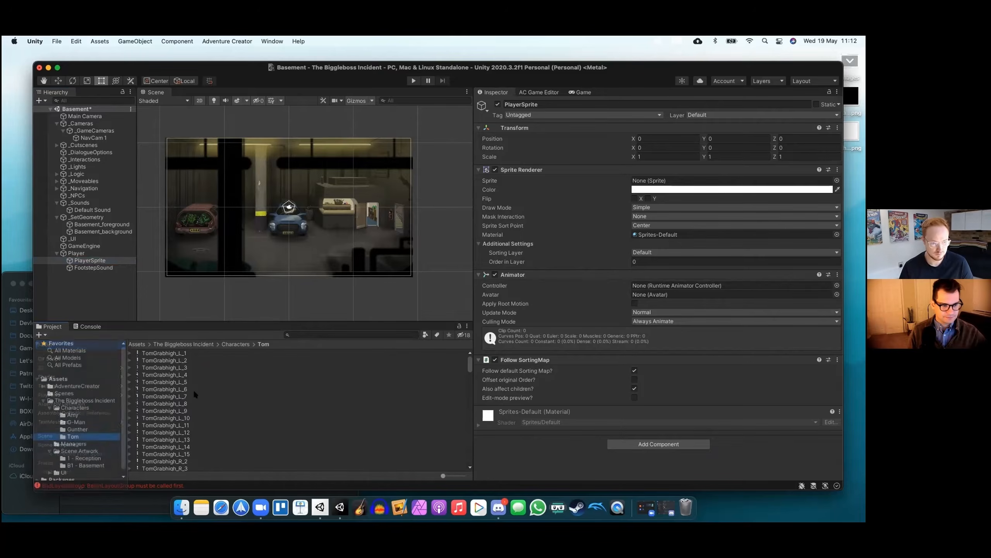
{"action": "type", "text": "TomSprites"}
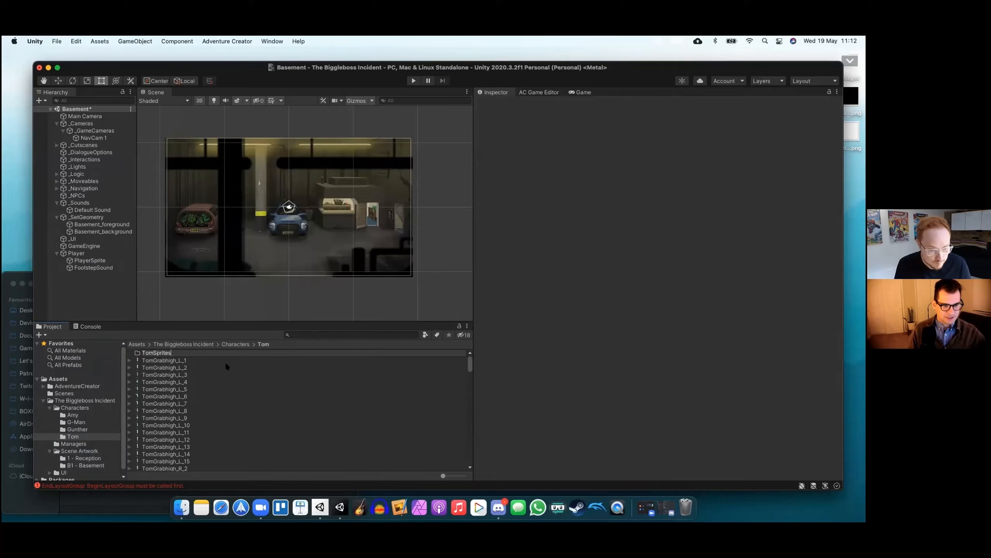
{"action": "key", "text": "Return"}
Move all the TomTalk and TomWalk sprites, starting from TomTalk_L_1, into the TomSprites folder
{"action": "scroll", "coordinate": [189, 380], "scroll_direction": "down", "scroll_amount": 5}
{"action": "scroll", "coordinate": [188, 380], "scroll_direction": "down", "scroll_amount": 4}
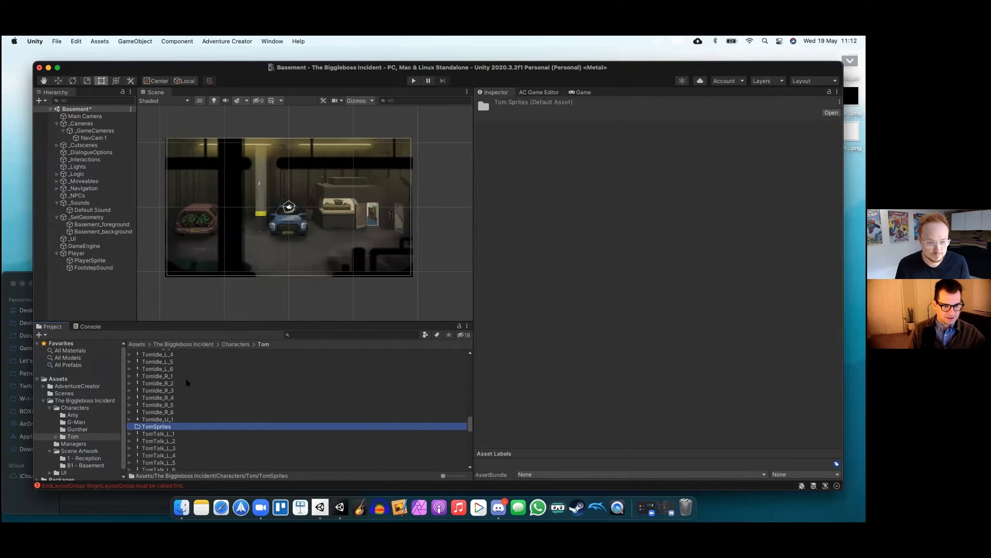
{"action": "scroll", "coordinate": [143, 389], "scroll_direction": "down", "scroll_amount": 3}
{"action": "scroll", "coordinate": [146, 390], "scroll_direction": "down", "scroll_amount": 5}
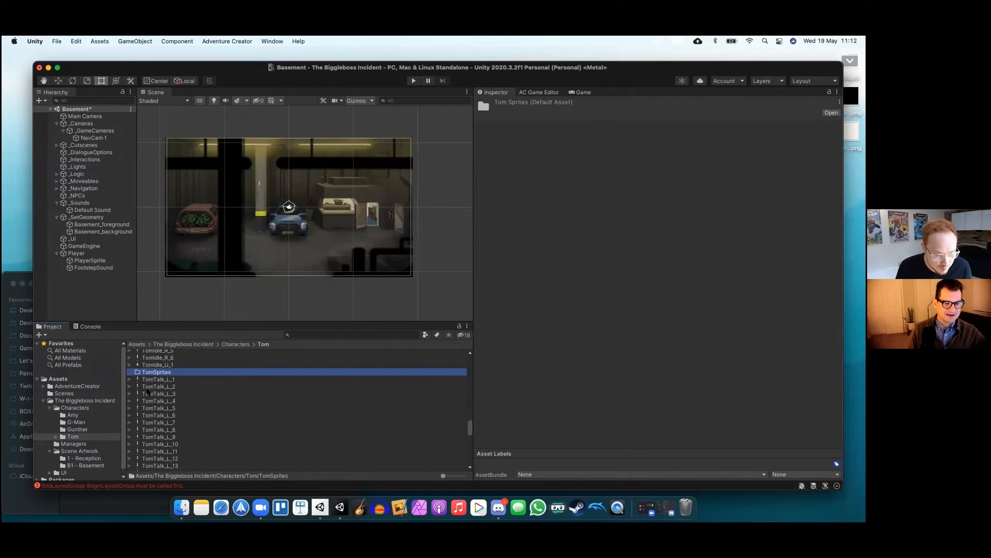
{"action": "scroll", "coordinate": [148, 391], "scroll_direction": "down", "scroll_amount": 10}
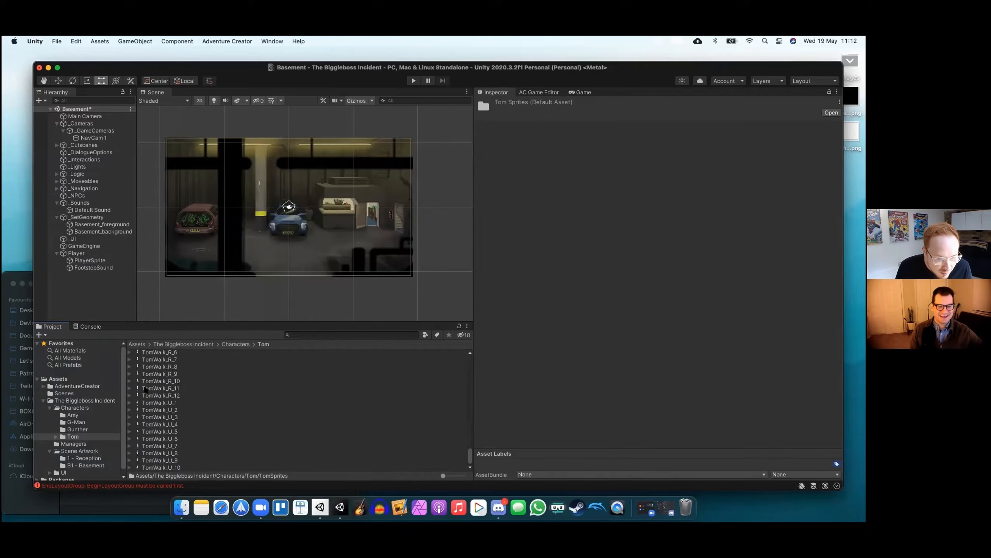
{"action": "scroll", "coordinate": [146, 390], "scroll_direction": "up", "scroll_amount": 12}
{"action": "left_click", "coordinate": [151, 412]}
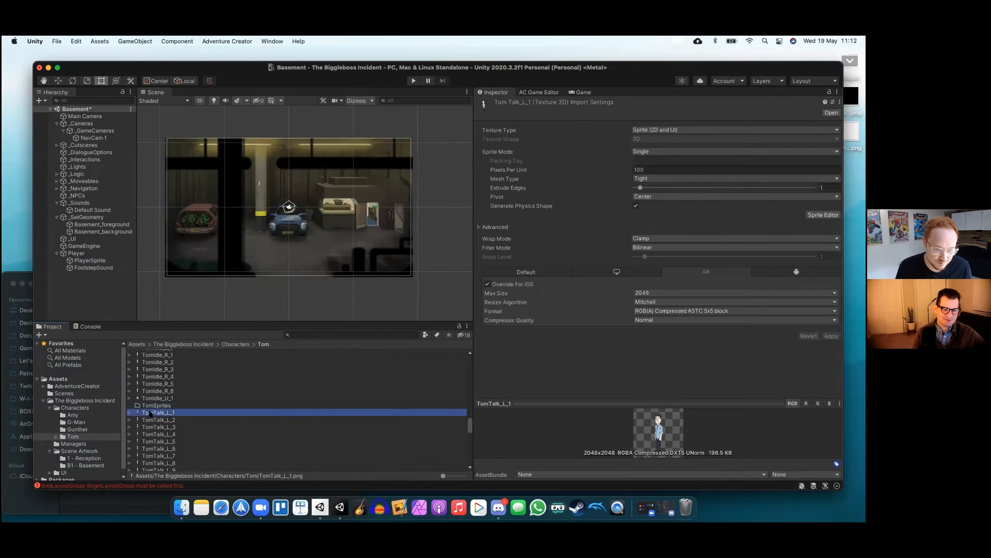
{"action": "scroll", "coordinate": [151, 413], "scroll_direction": "down", "scroll_amount": 12}
{"action": "left_click", "coordinate": [160, 466], "text": "shift"}
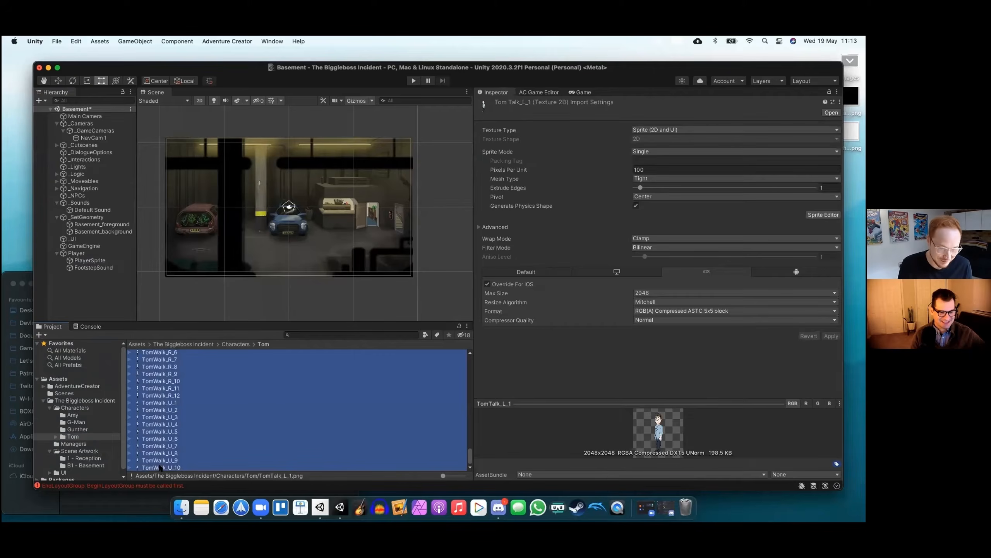
{"action": "scroll", "coordinate": [154, 449], "scroll_direction": "up", "scroll_amount": 15}
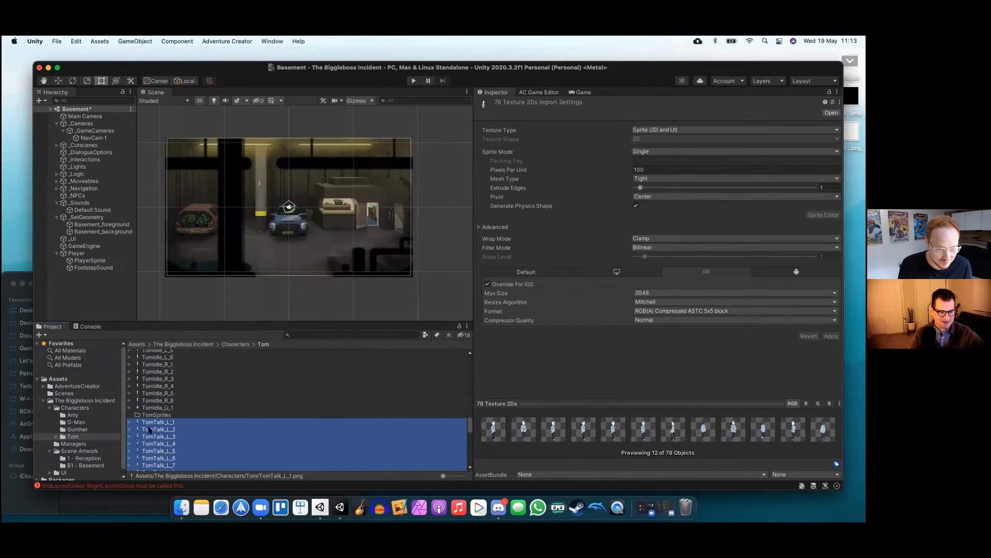
{"action": "left_click_drag", "start_coordinate": [149, 430], "coordinate": [157, 416]}
Move the remaining TomGrab and TomIdle sprites, up to TomIdle_U_1, into the TomSprites folder
{"action": "left_click", "coordinate": [156, 408]}
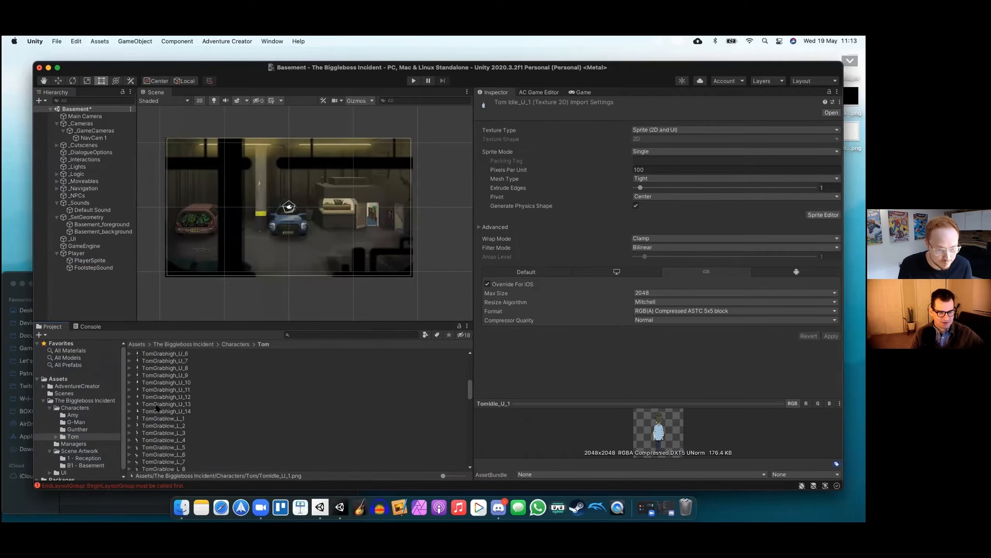
{"action": "key", "text": "super+a"}
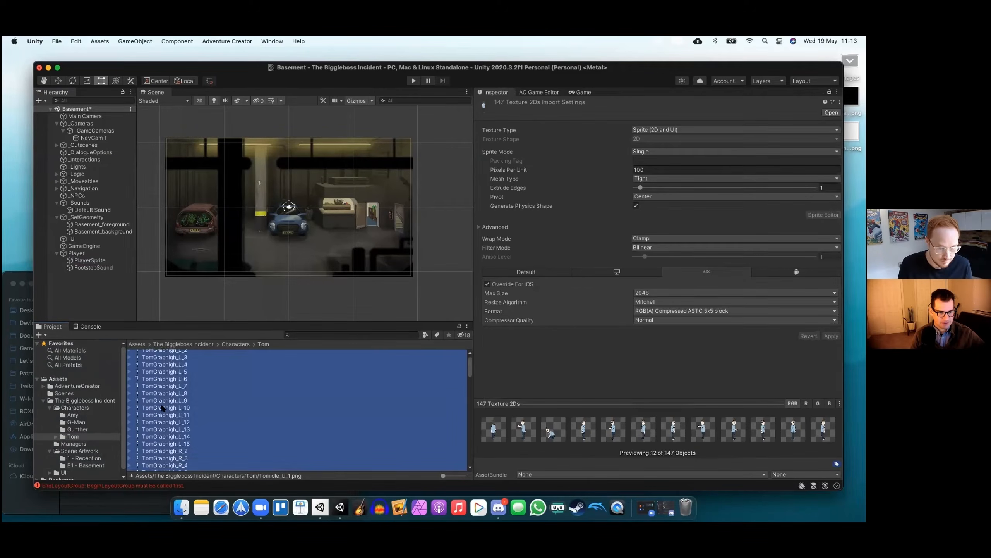
{"action": "scroll", "coordinate": [162, 407], "scroll_direction": "down", "scroll_amount": 15}
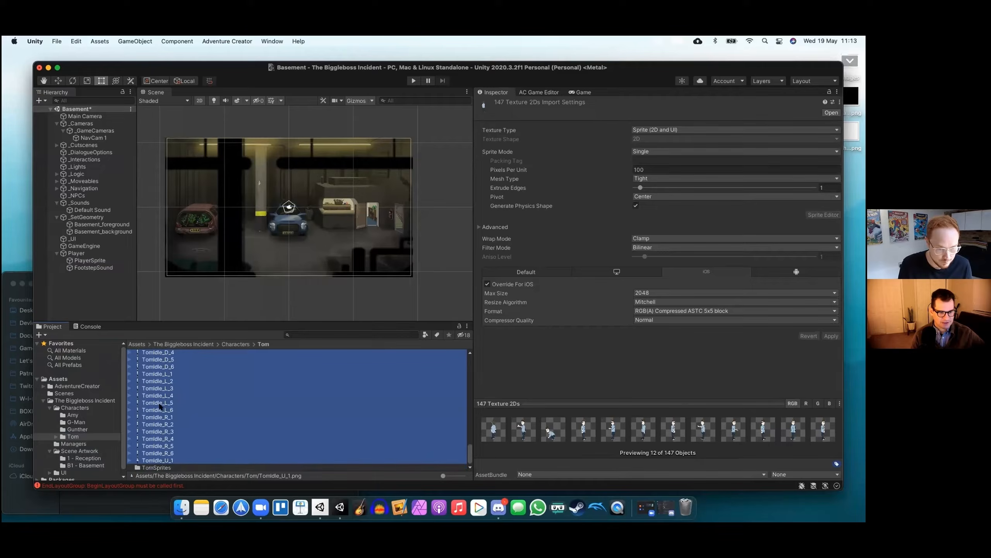
{"action": "left_click_drag", "start_coordinate": [160, 407], "coordinate": [161, 467]}
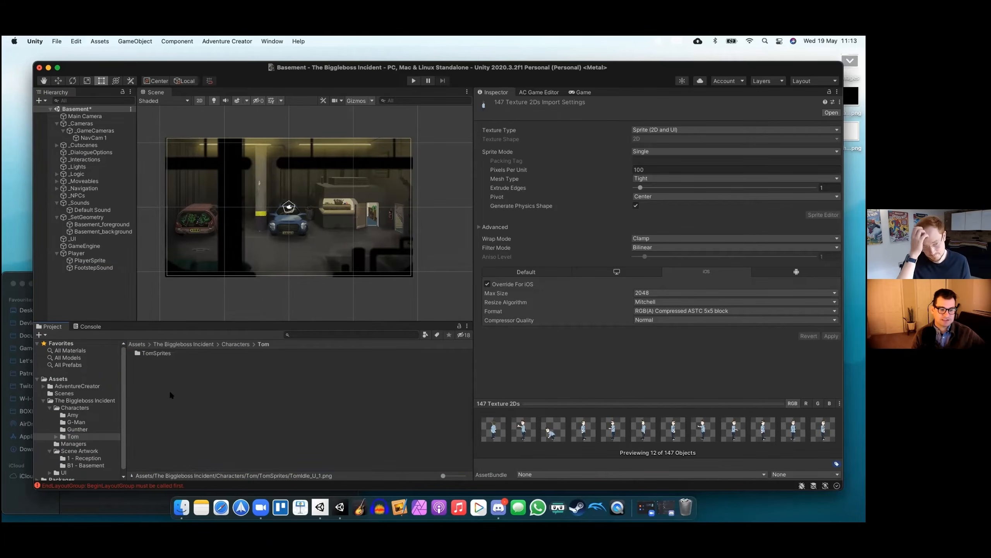
Create a second folder named TomAnims inside the Tom character folder
{"action": "left_click", "coordinate": [78, 435]}
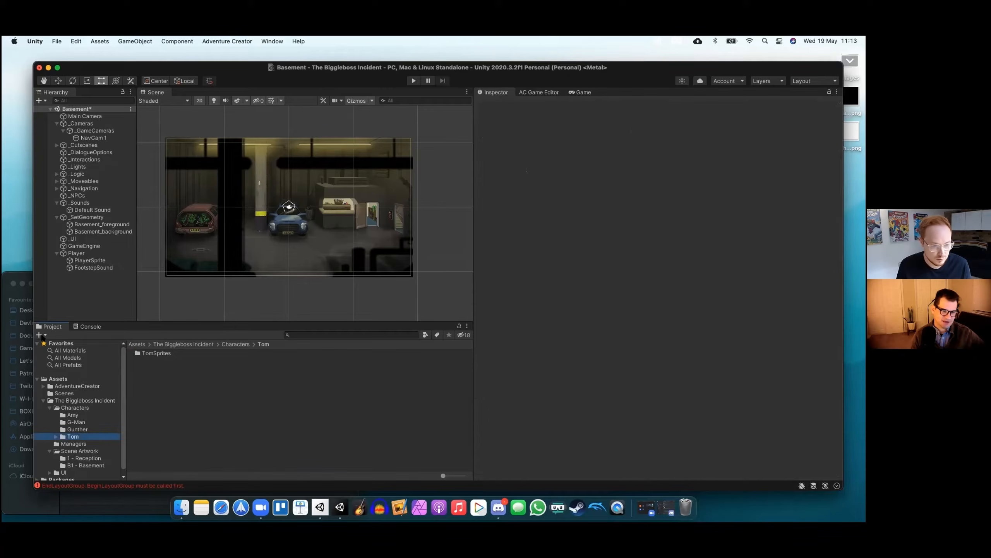
{"action": "left_click", "coordinate": [40, 334]}
{"action": "left_click", "coordinate": [55, 344]}
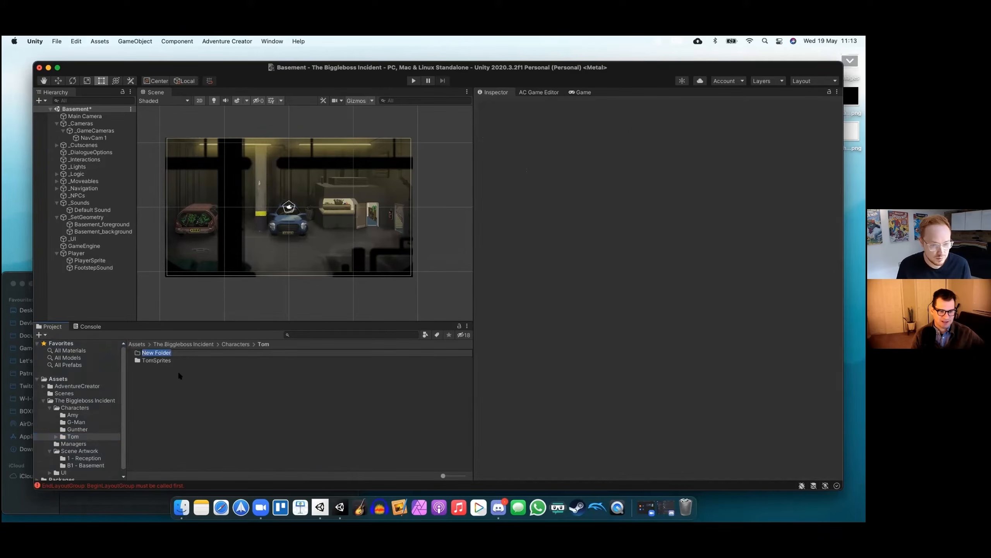
{"action": "type", "text": "TomAnims"}
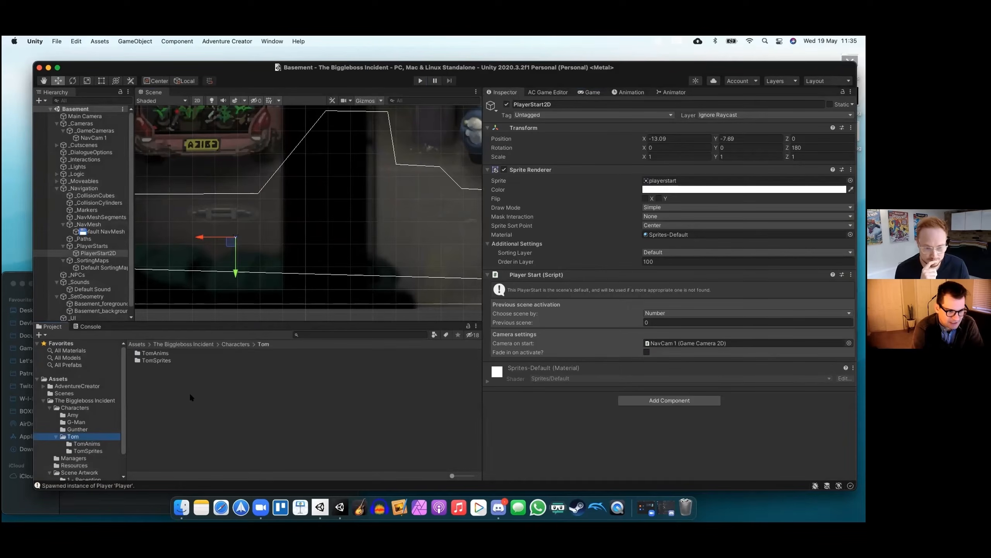
Select all the sprites in Tom's TomSprites folder and change their shared Pivot import setting
{"action": "left_click", "coordinate": [162, 359]}
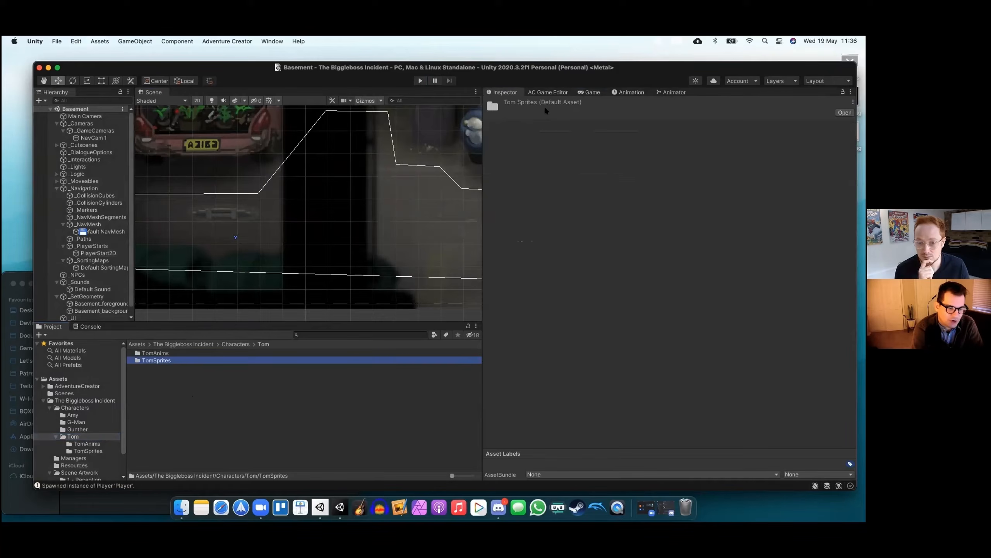
{"action": "left_click", "coordinate": [844, 112]}
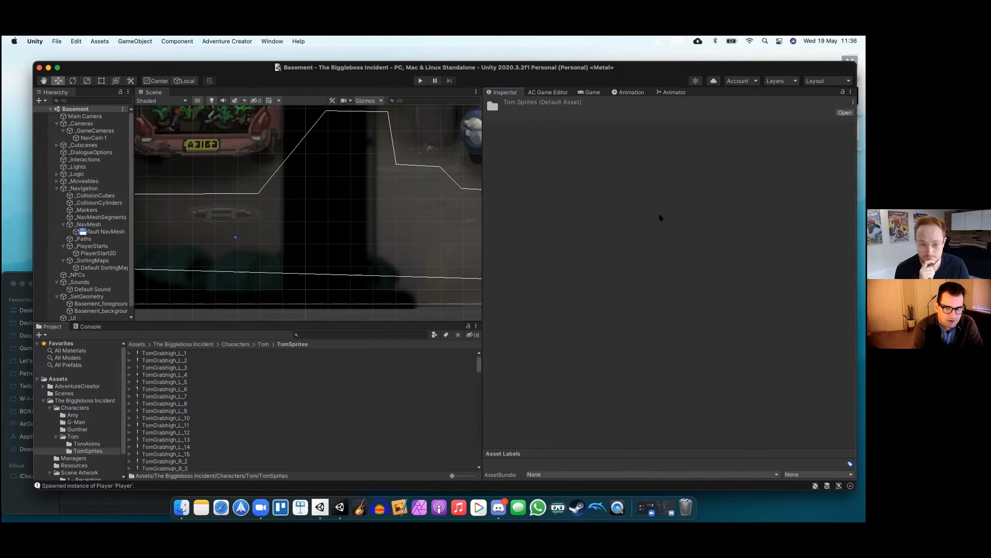
{"action": "left_click", "coordinate": [157, 418]}
{"action": "scroll", "coordinate": [158, 417], "scroll_direction": "down", "scroll_amount": 10}
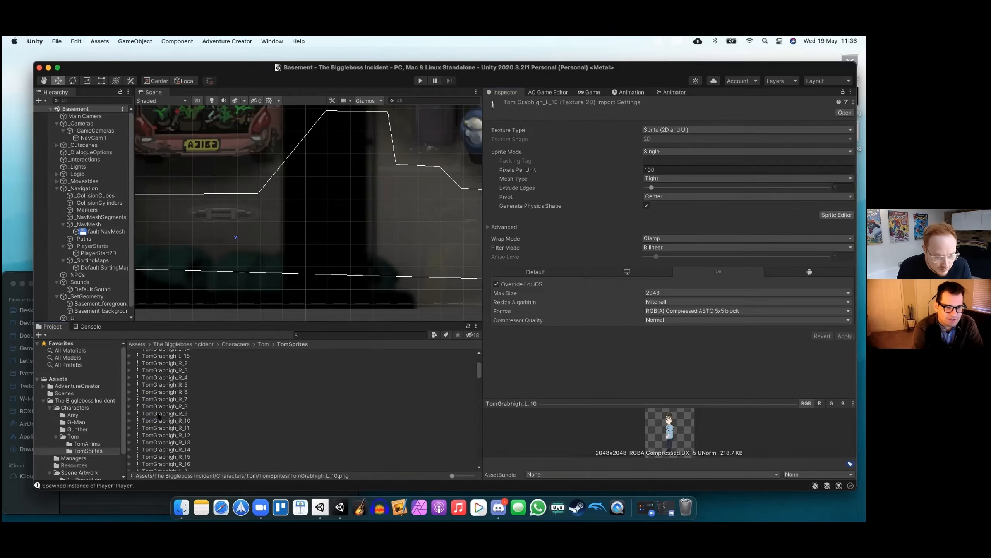
{"action": "scroll", "coordinate": [158, 416], "scroll_direction": "down", "scroll_amount": 3}
{"action": "scroll", "coordinate": [159, 415], "scroll_direction": "down", "scroll_amount": 8}
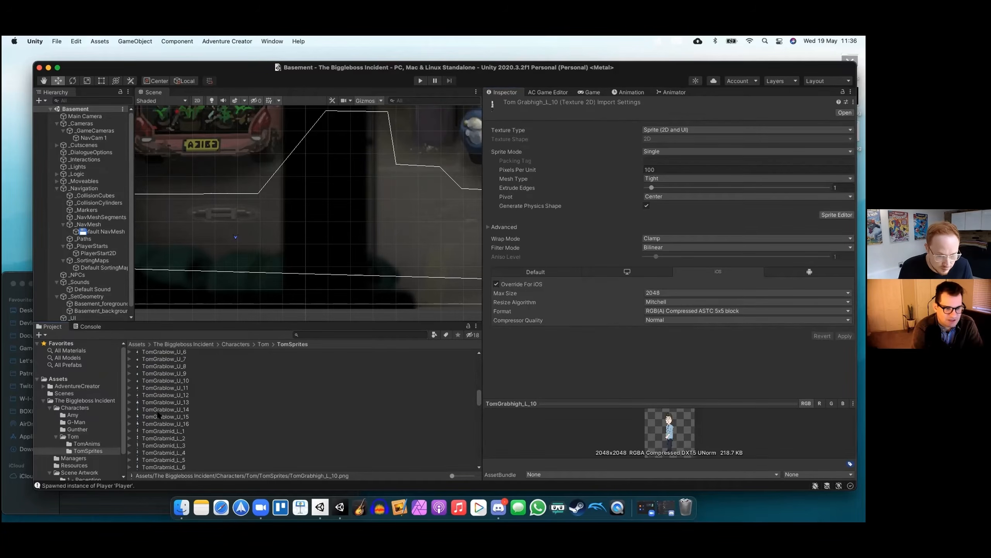
{"action": "scroll", "coordinate": [159, 415], "scroll_direction": "down", "scroll_amount": 20}
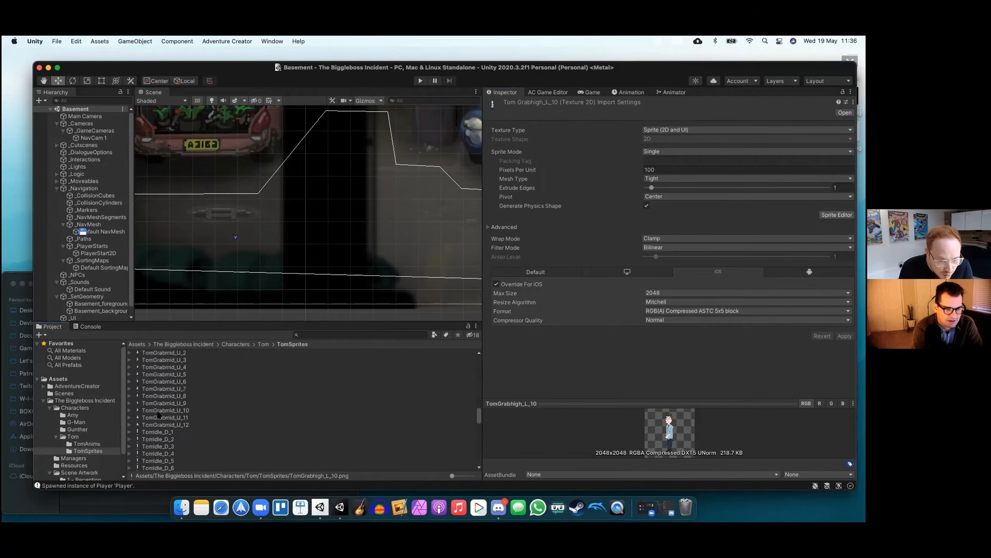
{"action": "scroll", "coordinate": [159, 415], "scroll_direction": "down", "scroll_amount": 8}
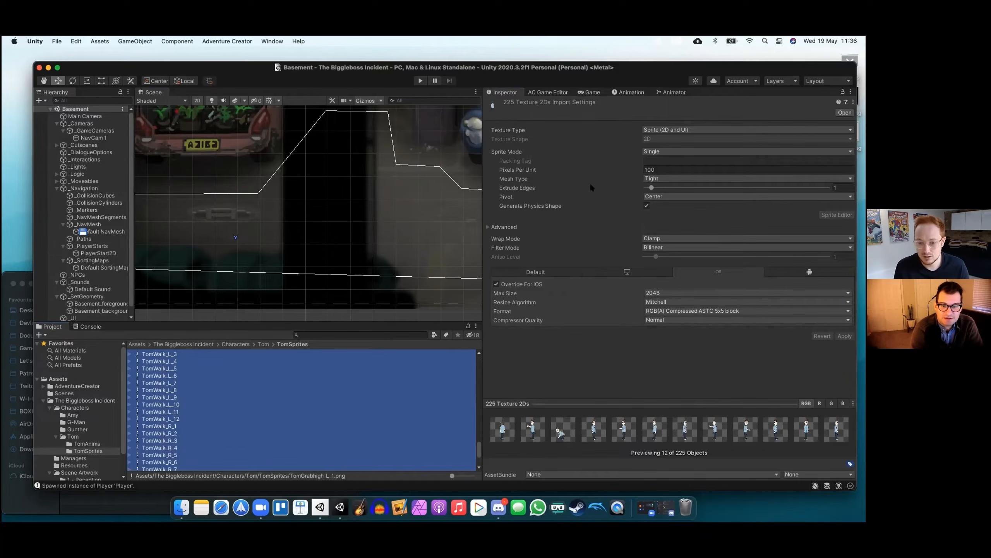
{"action": "left_click", "coordinate": [662, 195]}
{"action": "left_click", "coordinate": [668, 261]}
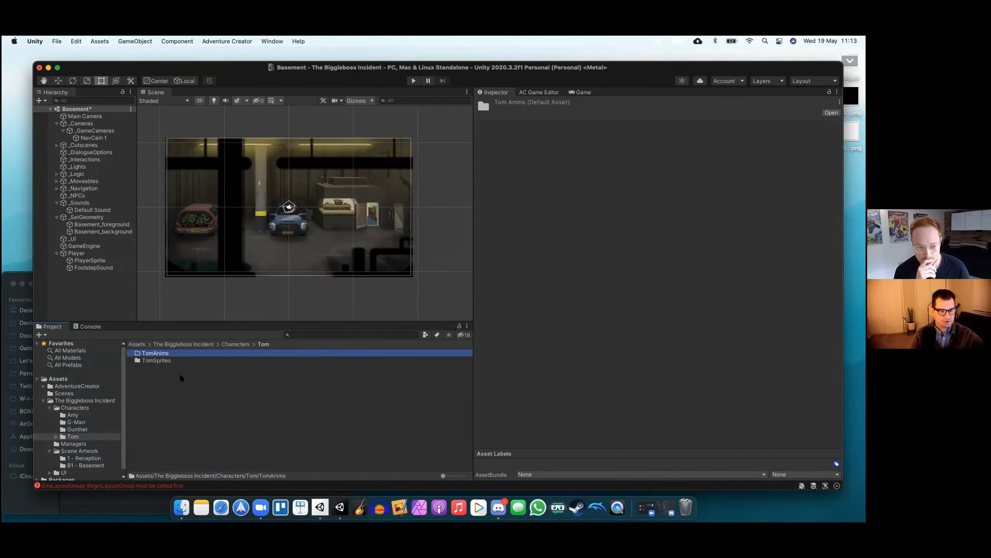
Create an Animator Controller named PlayerAnimatorController in the TomAnims folder and assign it as the Controller of PlayerSprite's Animator
{"action": "double_click", "coordinate": [155, 354]}
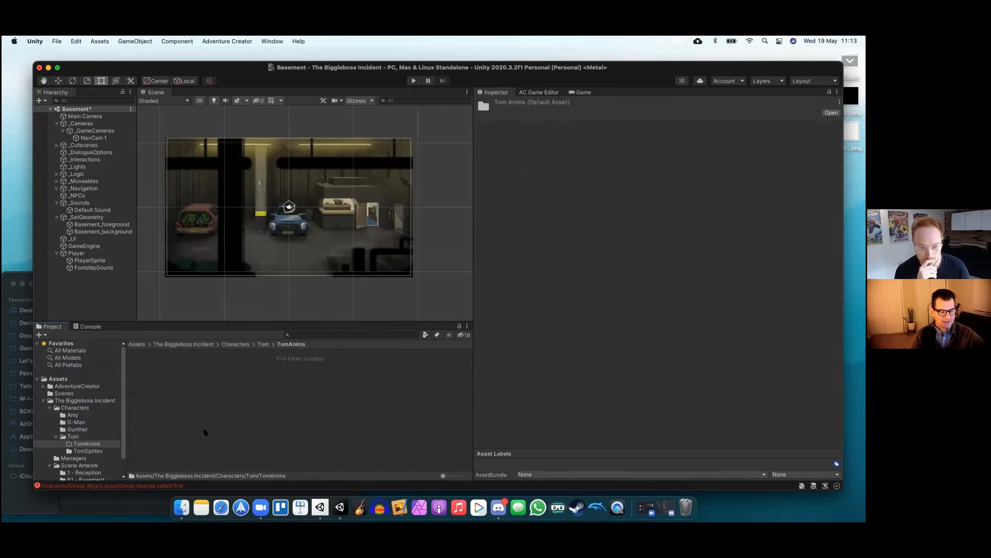
{"action": "right_click", "coordinate": [153, 399]}
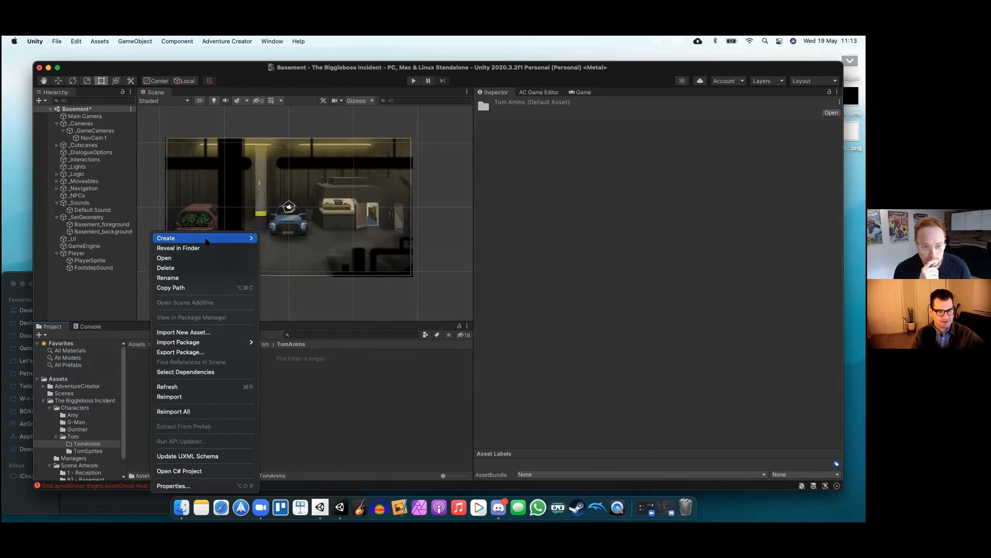
{"action": "mouse_move", "coordinate": [208, 241]}
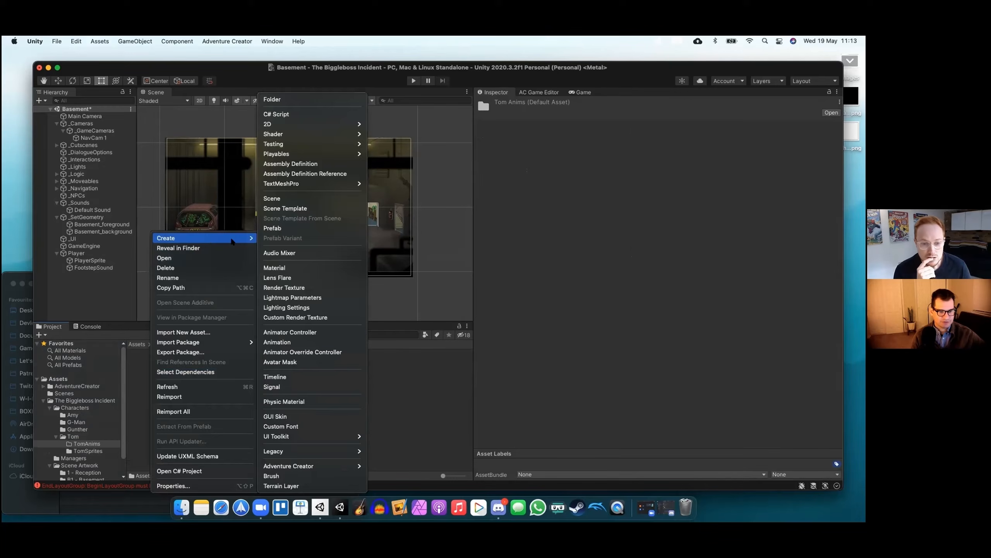
{"action": "left_click", "coordinate": [290, 332]}
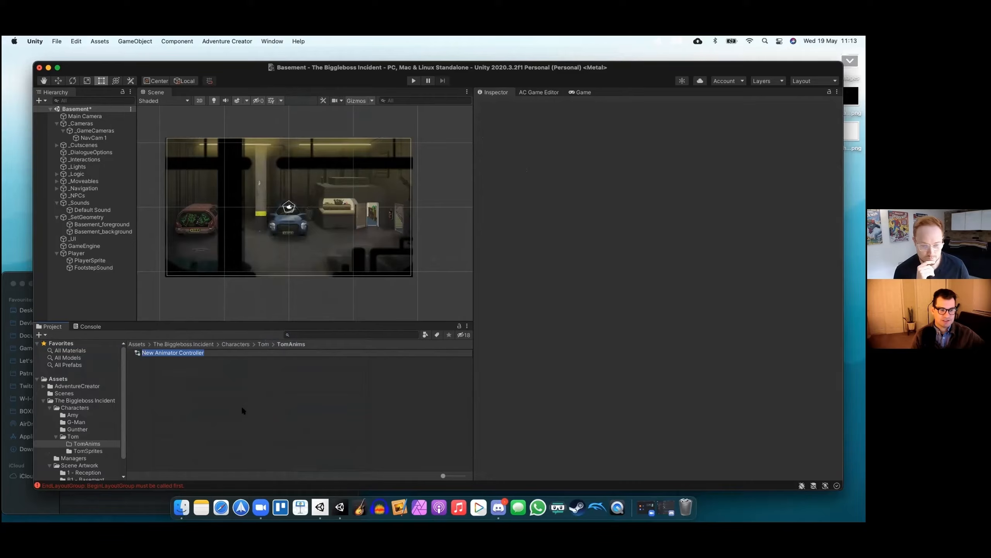
{"action": "type", "text": "Pla"}
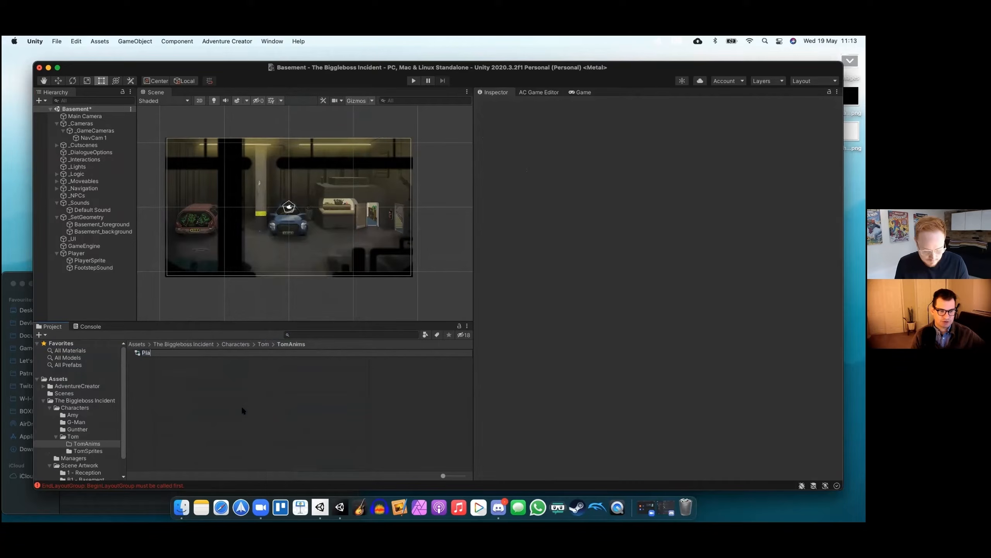
{"action": "type", "text": "yerAnimat"}
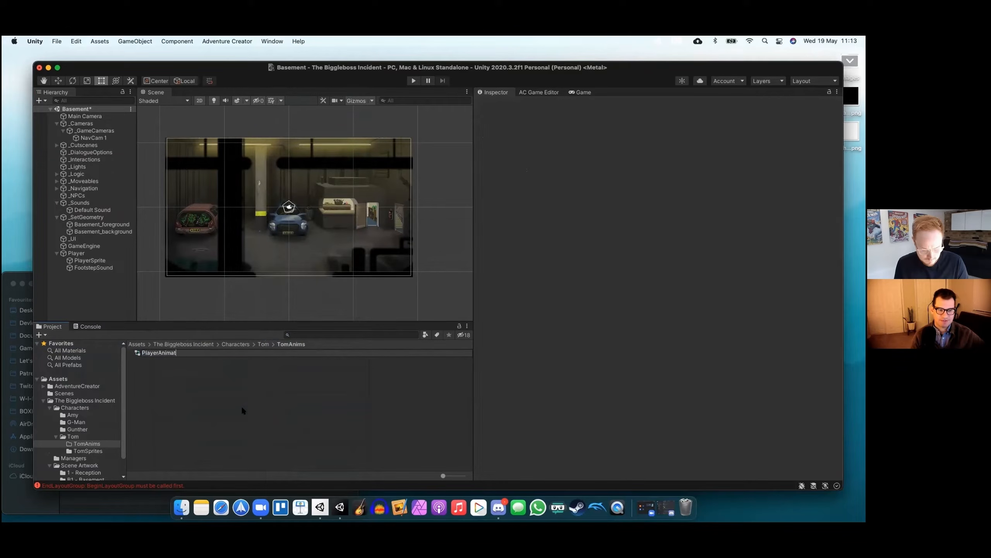
{"action": "type", "text": "orController"}
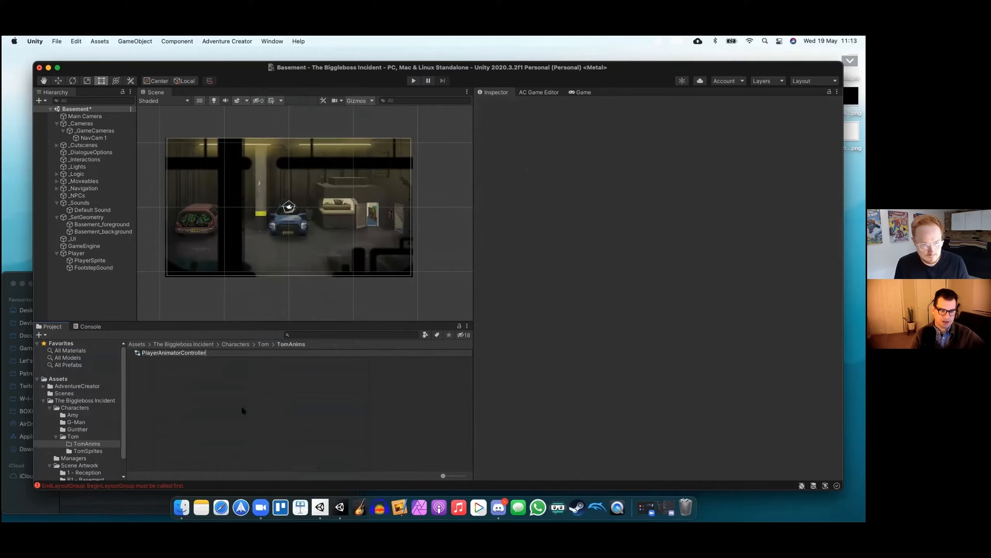
{"action": "key", "text": "Return"}
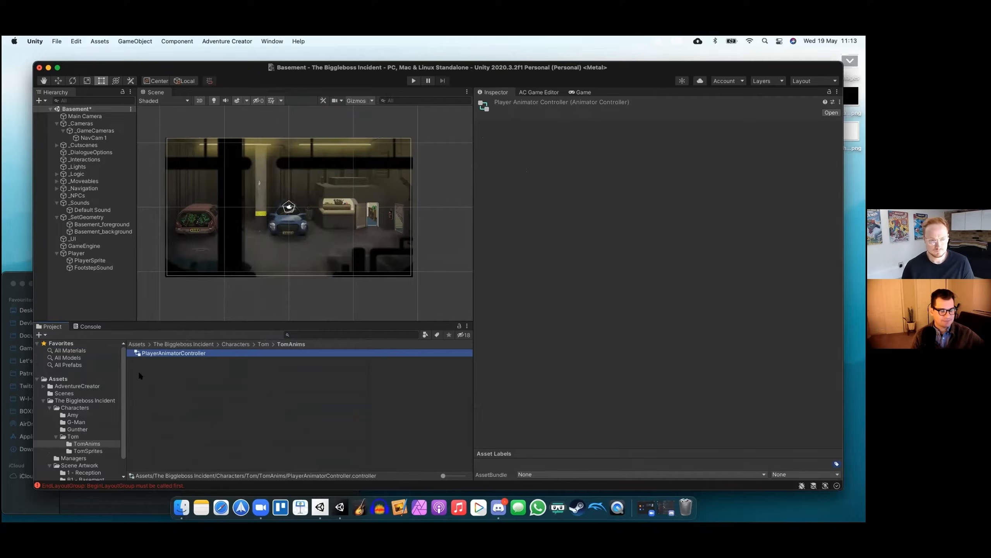
{"action": "left_click", "coordinate": [64, 260]}
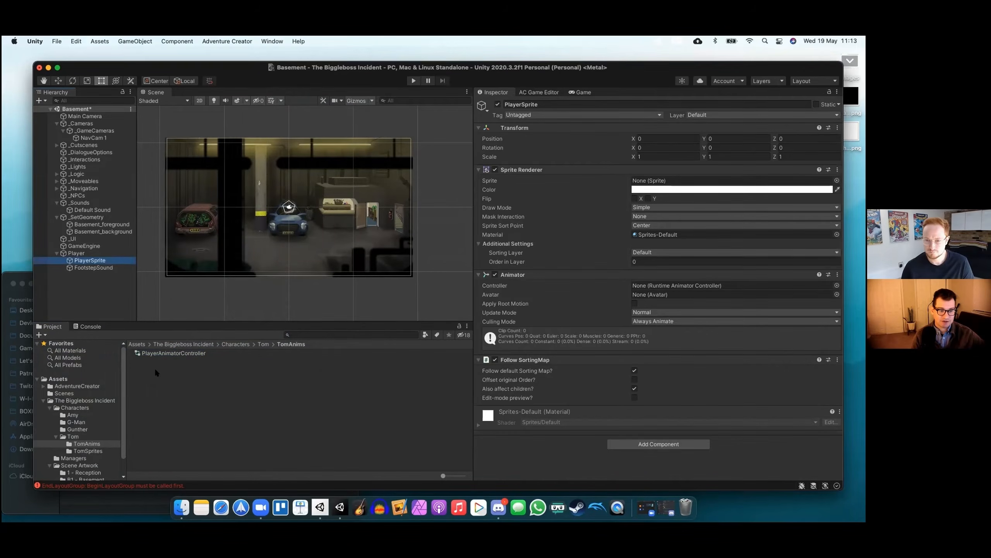
{"action": "left_click_drag", "start_coordinate": [155, 353], "coordinate": [665, 285]}
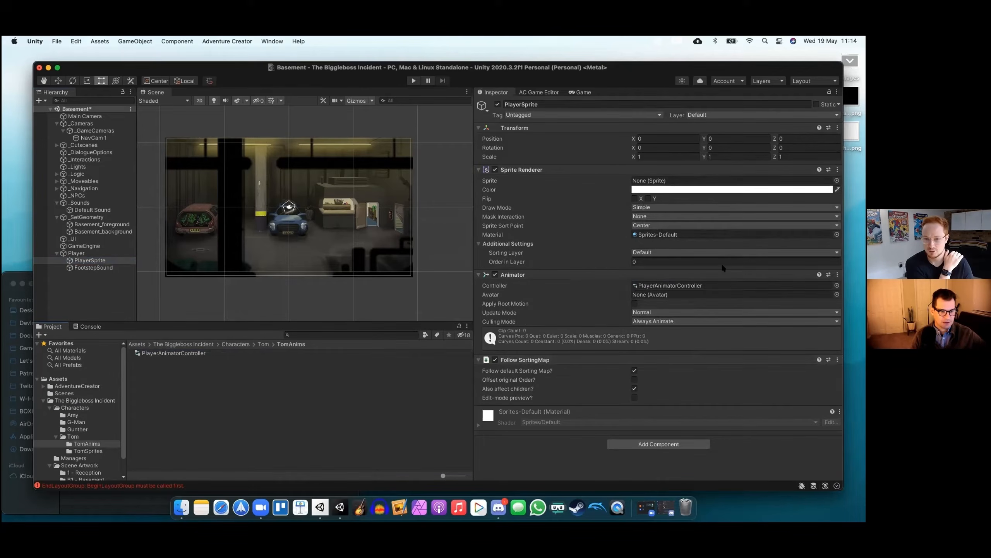
Assign the TomIdle_R_1 image from the TomSprites folder as the sprite of PlayerSprite's Sprite Renderer
{"action": "left_click", "coordinate": [86, 451]}
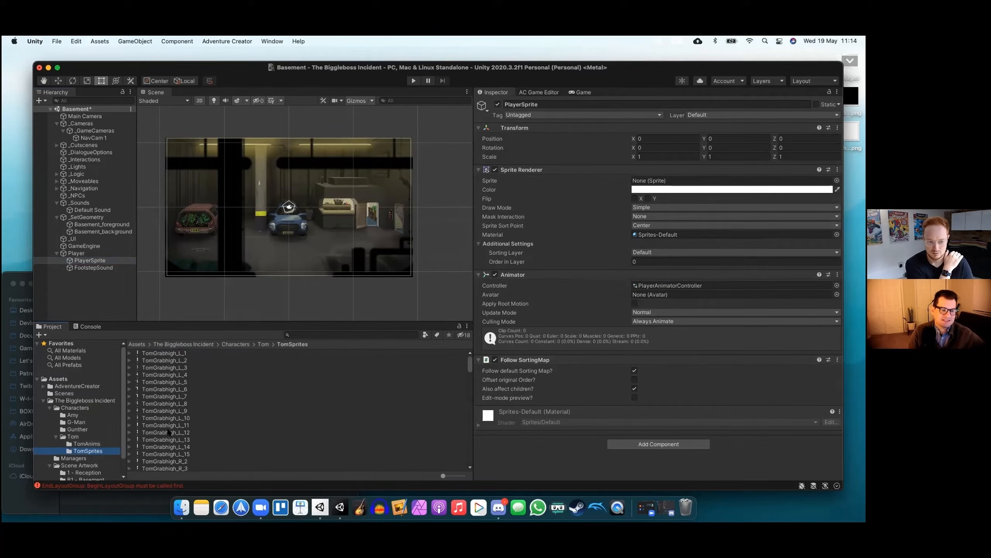
{"action": "scroll", "coordinate": [168, 431], "scroll_direction": "down", "scroll_amount": 10}
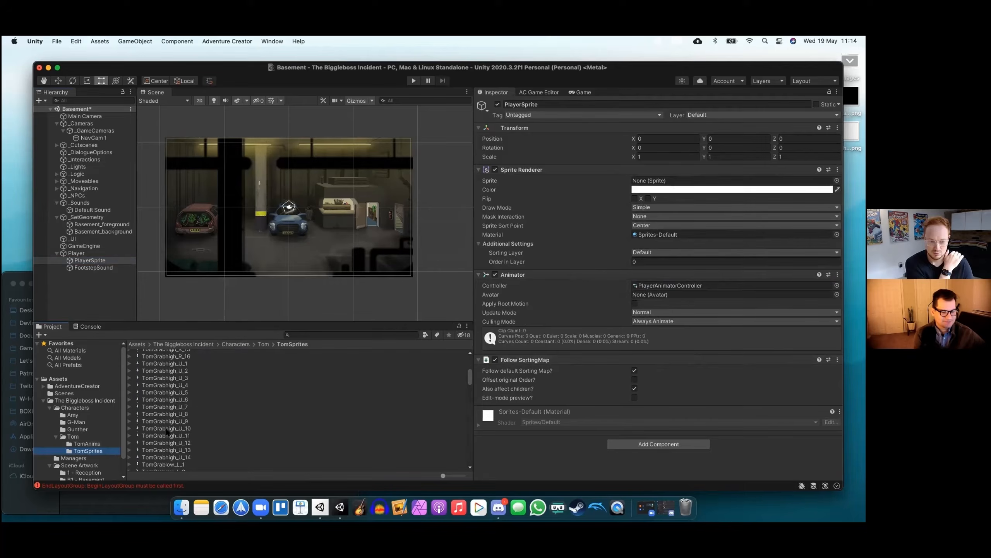
{"action": "scroll", "coordinate": [167, 431], "scroll_direction": "down", "scroll_amount": 15}
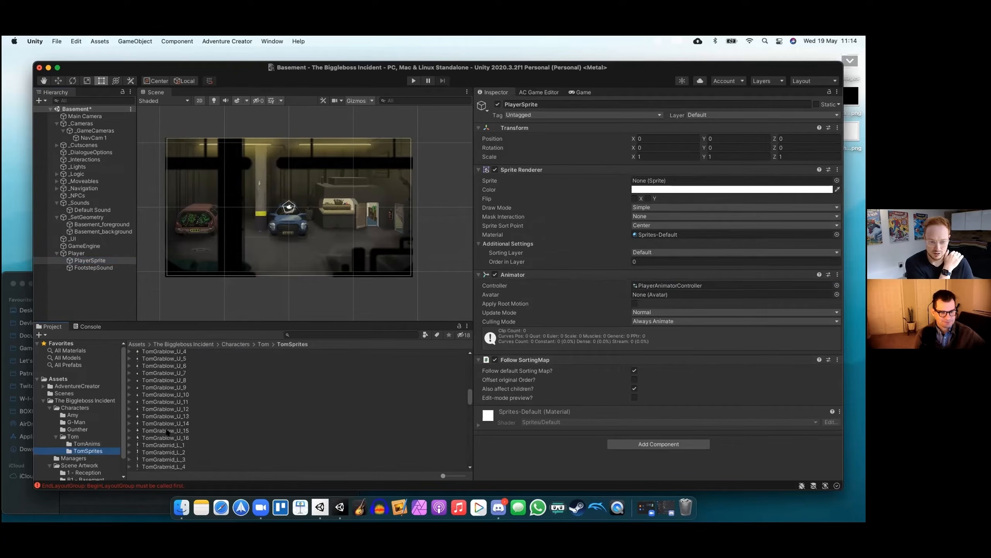
{"action": "scroll", "coordinate": [167, 431], "scroll_direction": "down", "scroll_amount": 20}
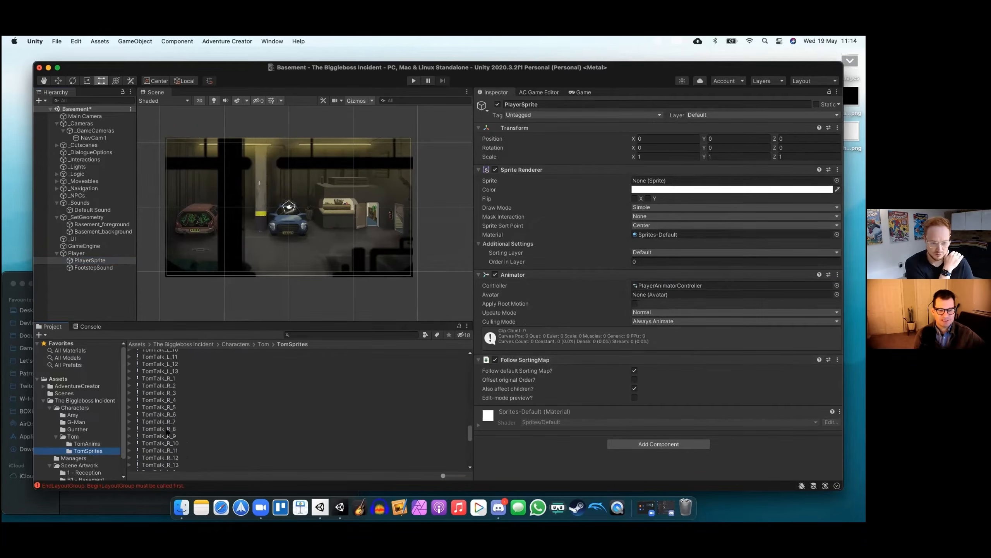
{"action": "scroll", "coordinate": [167, 431], "scroll_direction": "up", "scroll_amount": 15}
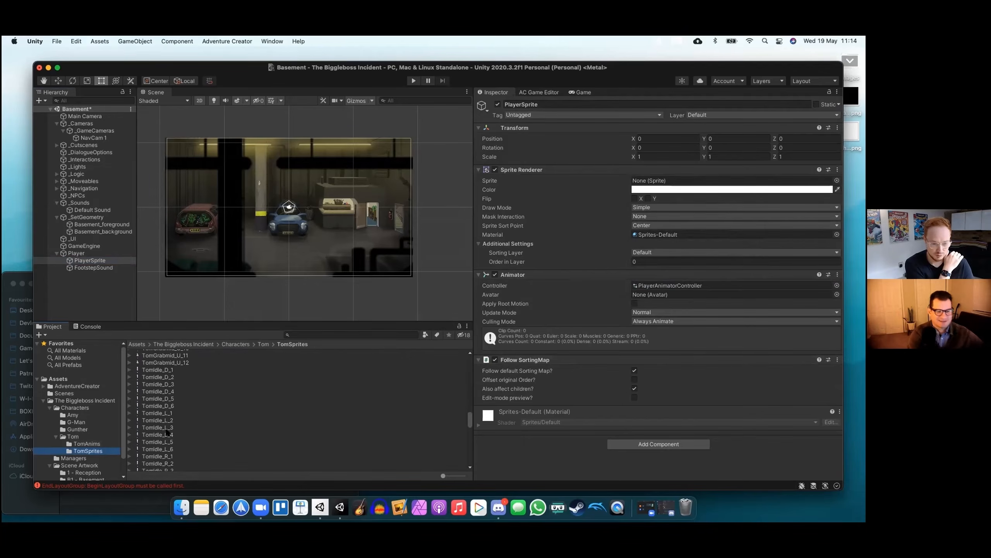
{"action": "scroll", "coordinate": [167, 432], "scroll_direction": "down", "scroll_amount": 4}
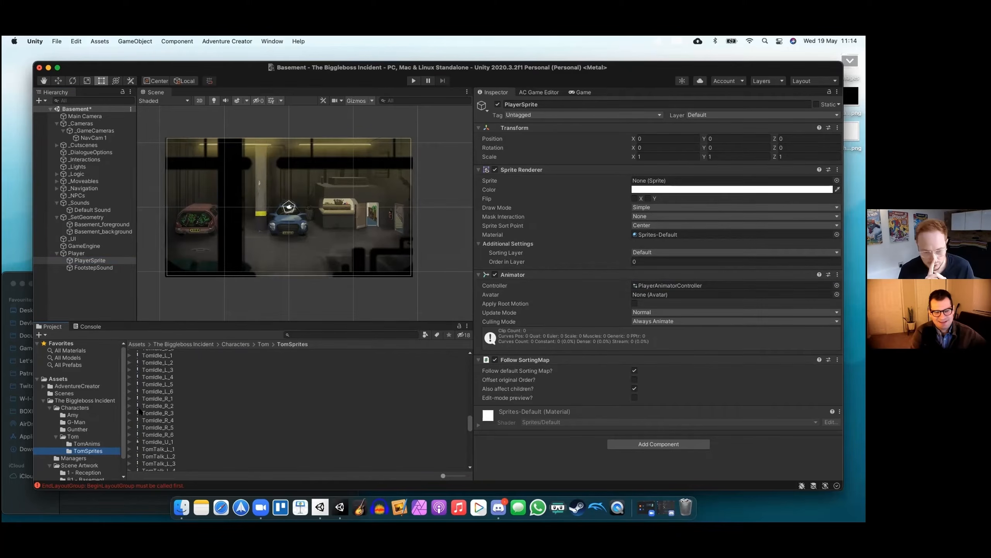
{"action": "left_click", "coordinate": [148, 400]}
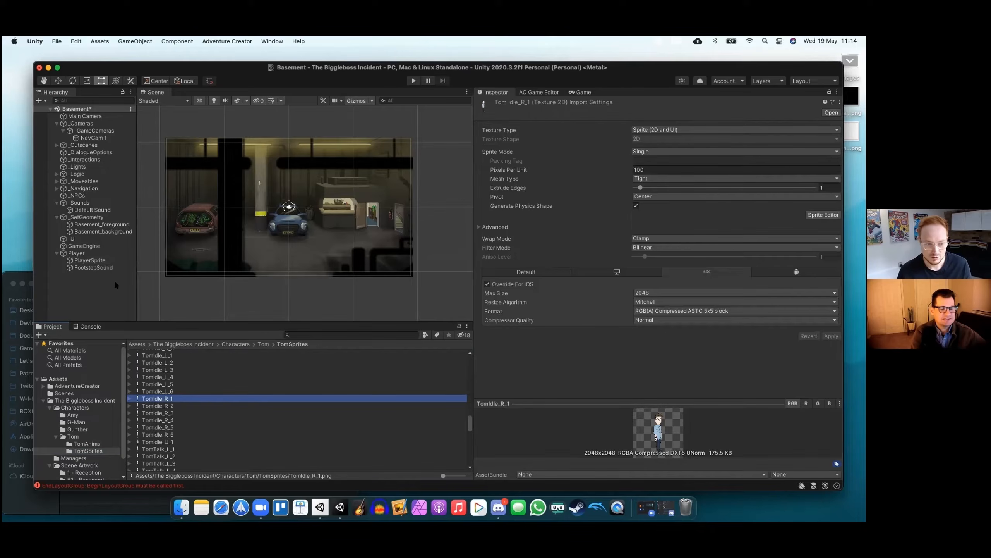
{"action": "left_click", "coordinate": [97, 260]}
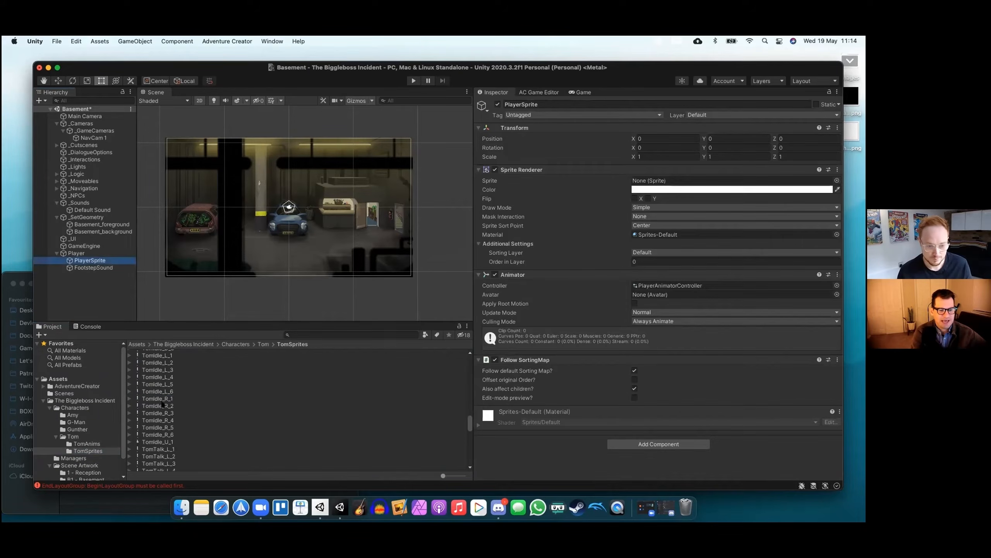
{"action": "left_click_drag", "start_coordinate": [152, 398], "coordinate": [666, 179]}
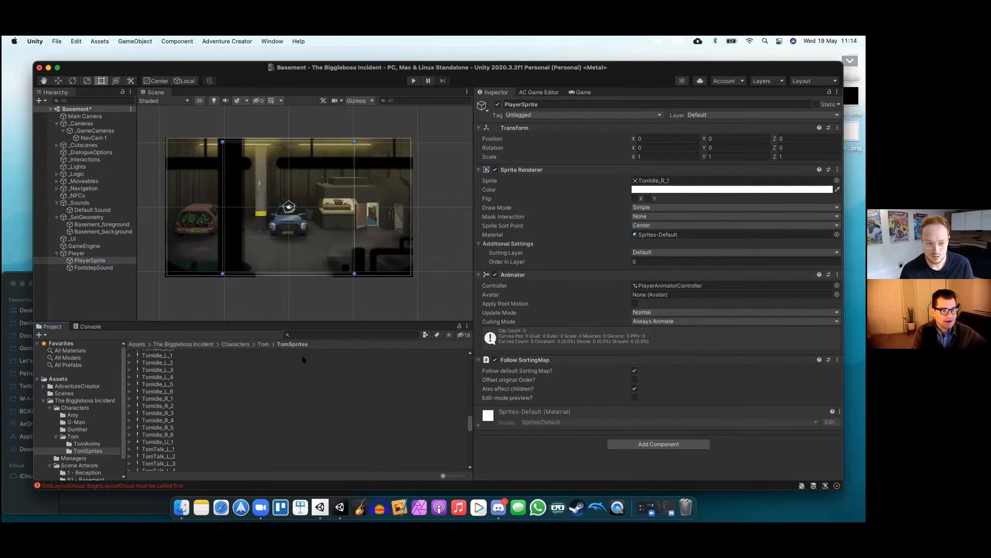
Set the Order in Layer of Basement_background's Sprite Renderer to -10
{"action": "left_click", "coordinate": [94, 232]}
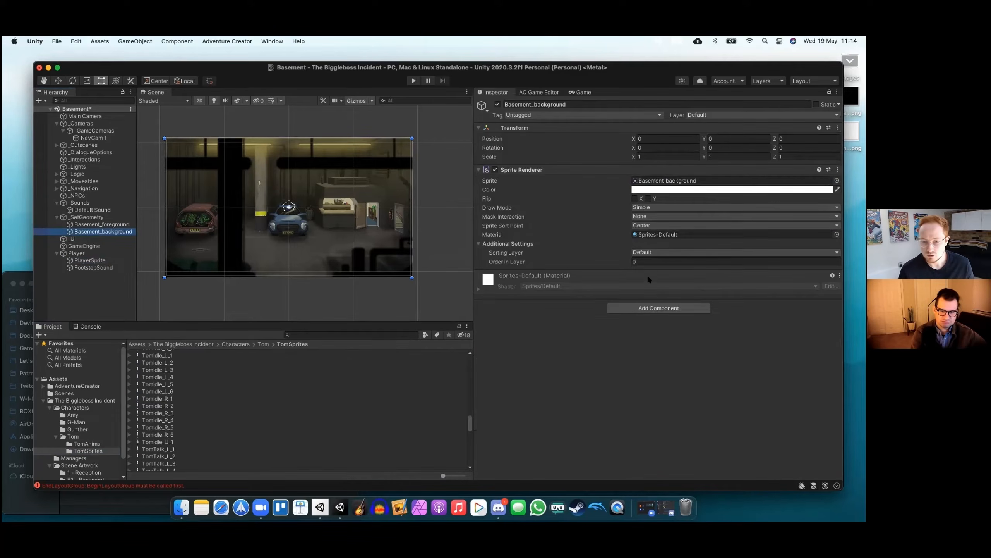
{"action": "left_click", "coordinate": [638, 260]}
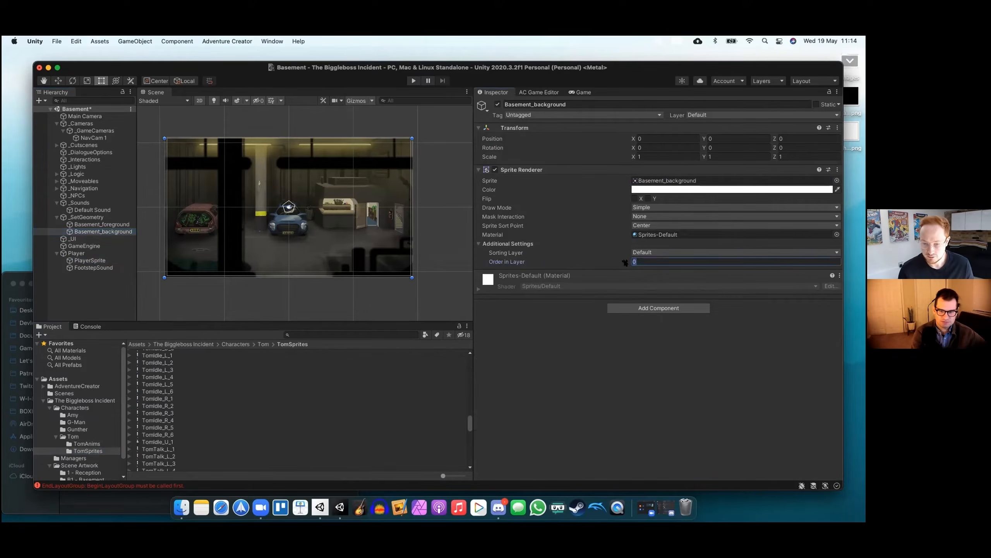
{"action": "type", "text": "-10"}
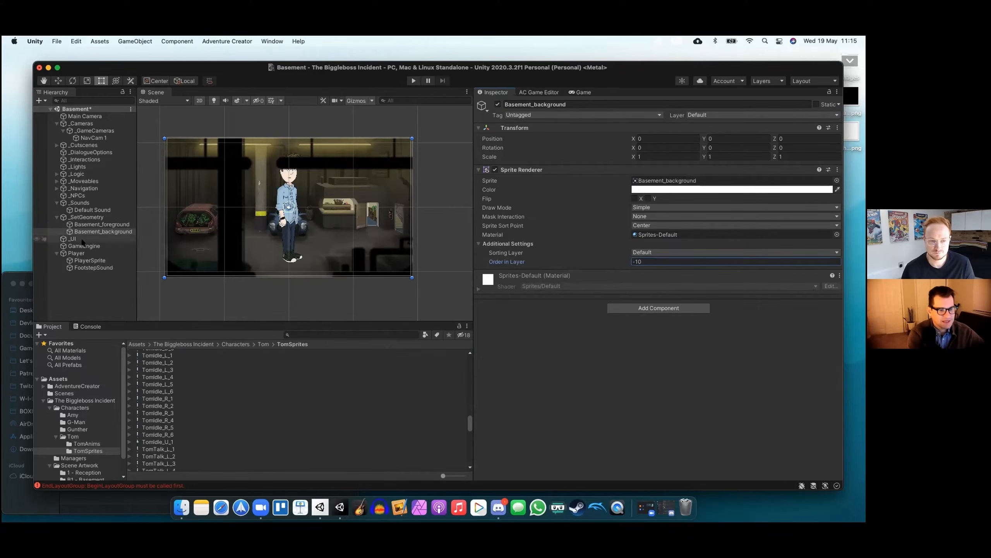
Show the TomAnims folder and open the Animation window with the PlayerSprite object selected
{"action": "left_click", "coordinate": [90, 260]}
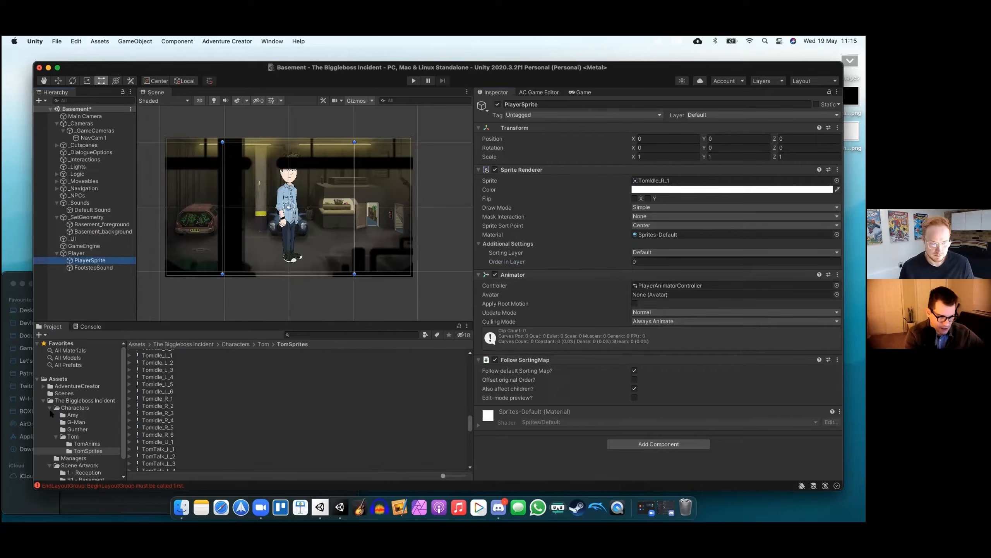
{"action": "left_click", "coordinate": [87, 443]}
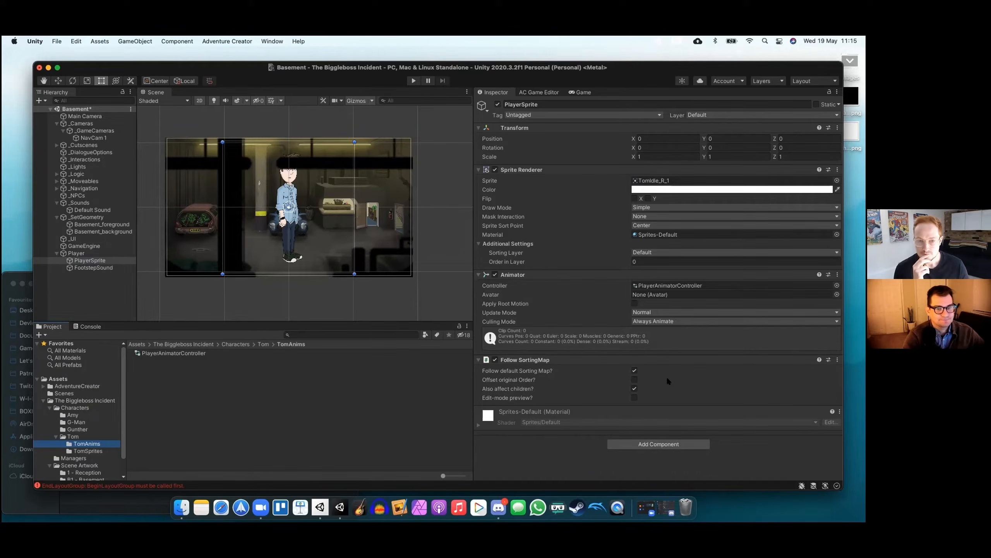
{"action": "left_click", "coordinate": [273, 41]}
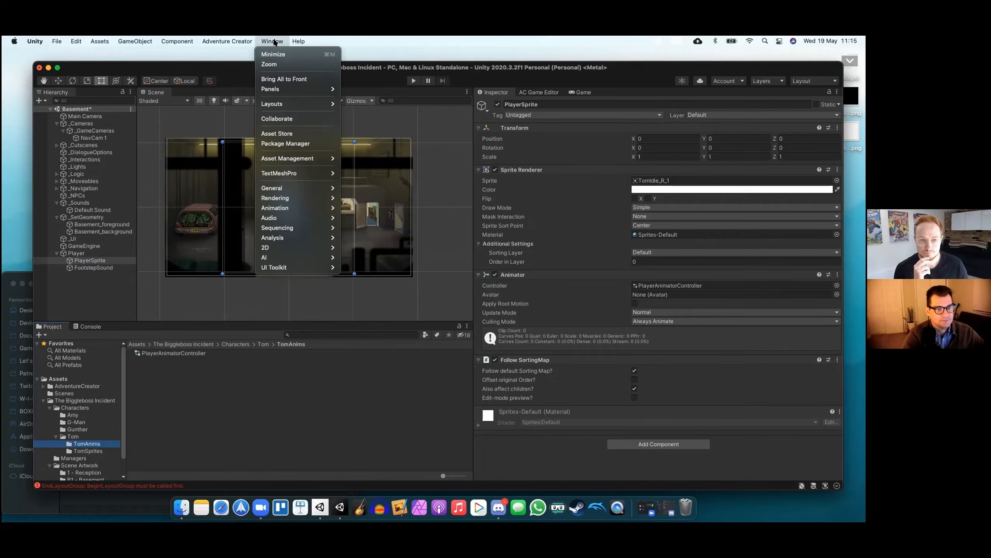
{"action": "mouse_move", "coordinate": [281, 89]}
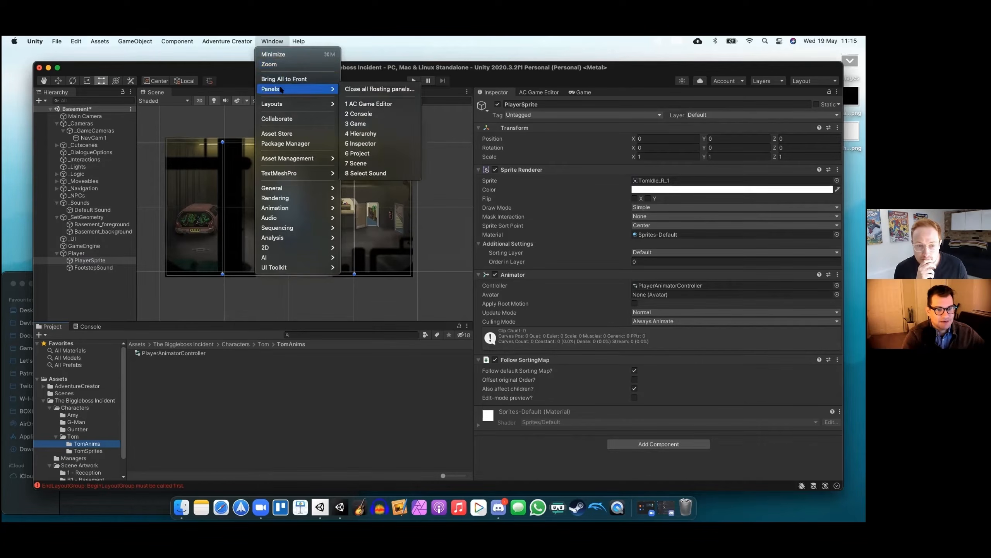
{"action": "mouse_move", "coordinate": [280, 209]}
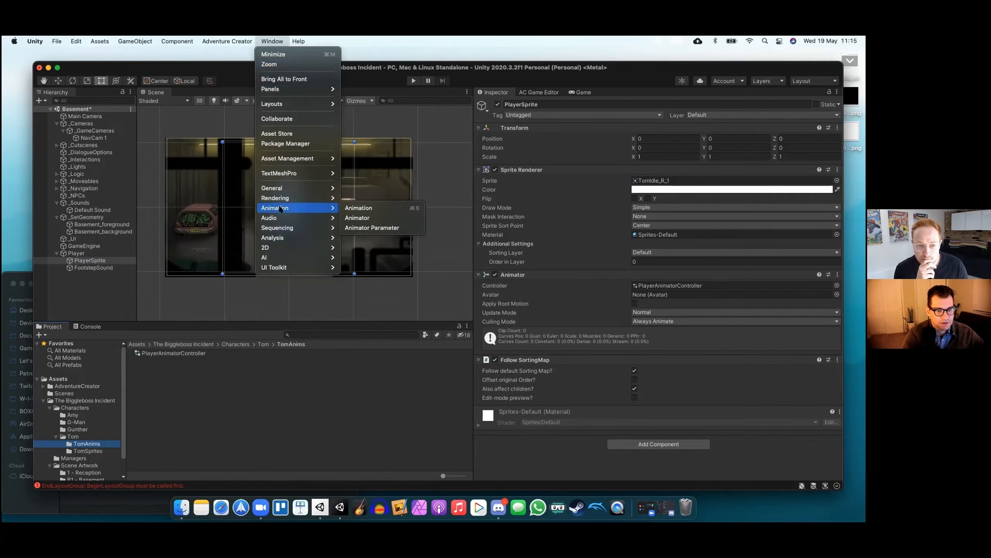
{"action": "left_click", "coordinate": [350, 208]}
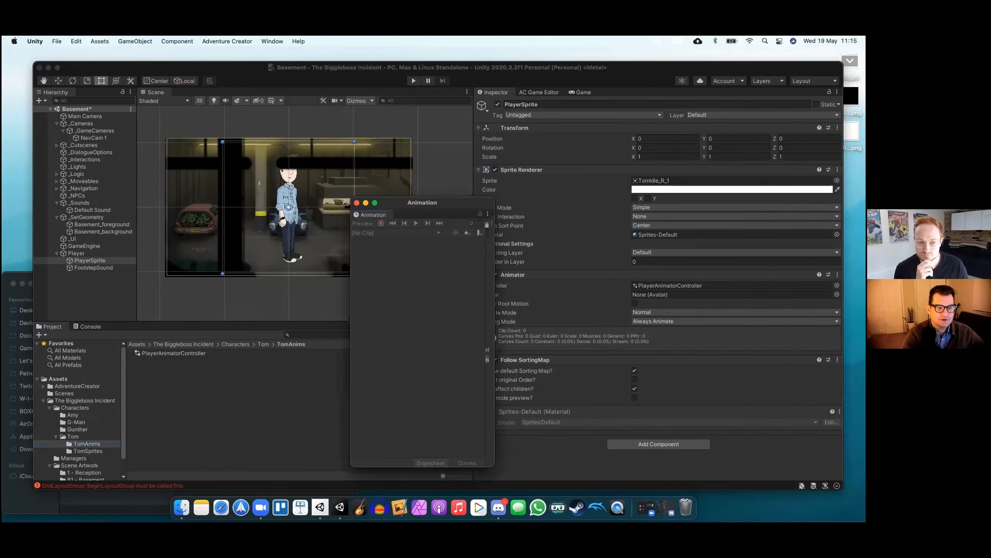
Dock the Animation window beside the Inspector's tab group, and open the Animator window and dock it in the same group
{"action": "left_click_drag", "start_coordinate": [383, 201], "coordinate": [619, 92]}
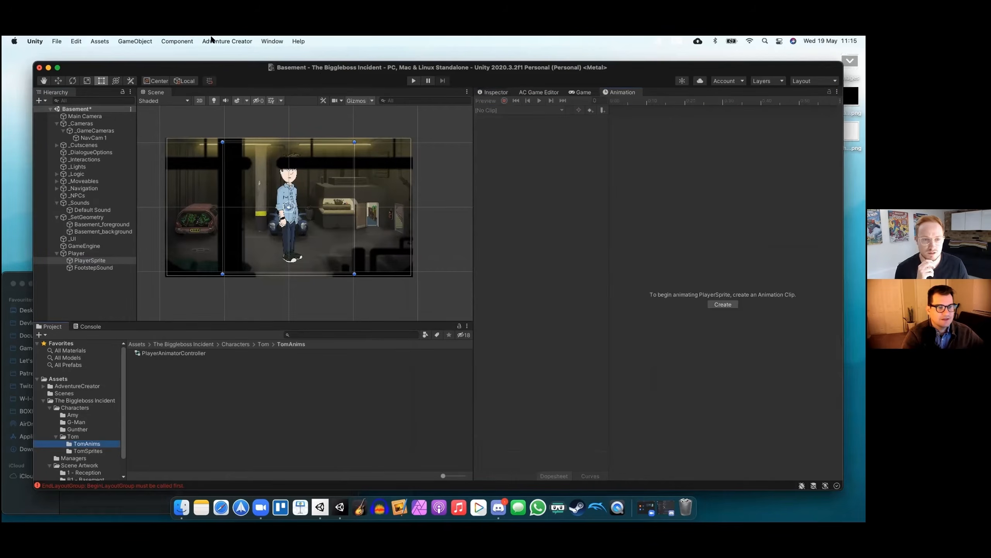
{"action": "left_click", "coordinate": [280, 41]}
{"action": "mouse_move", "coordinate": [285, 208]}
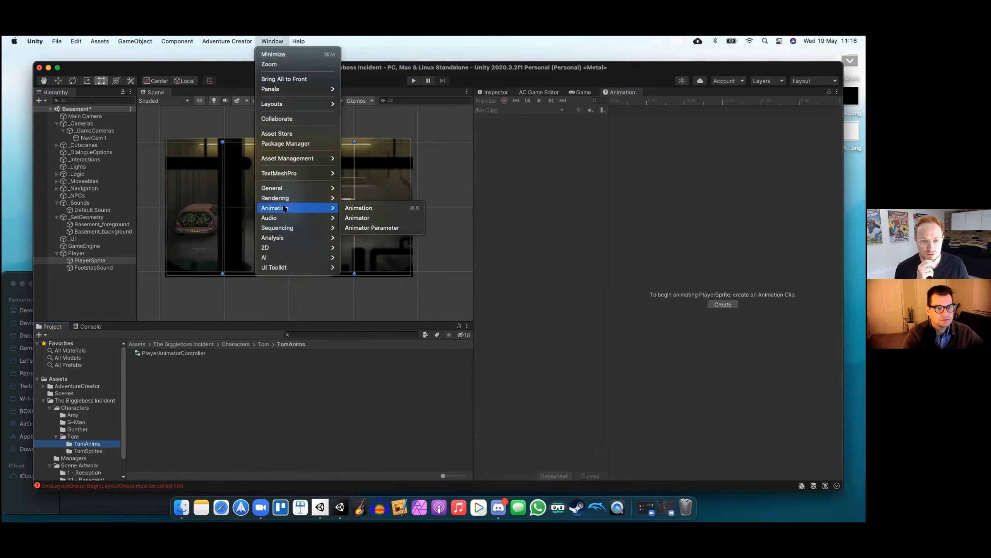
{"action": "left_click", "coordinate": [357, 218]}
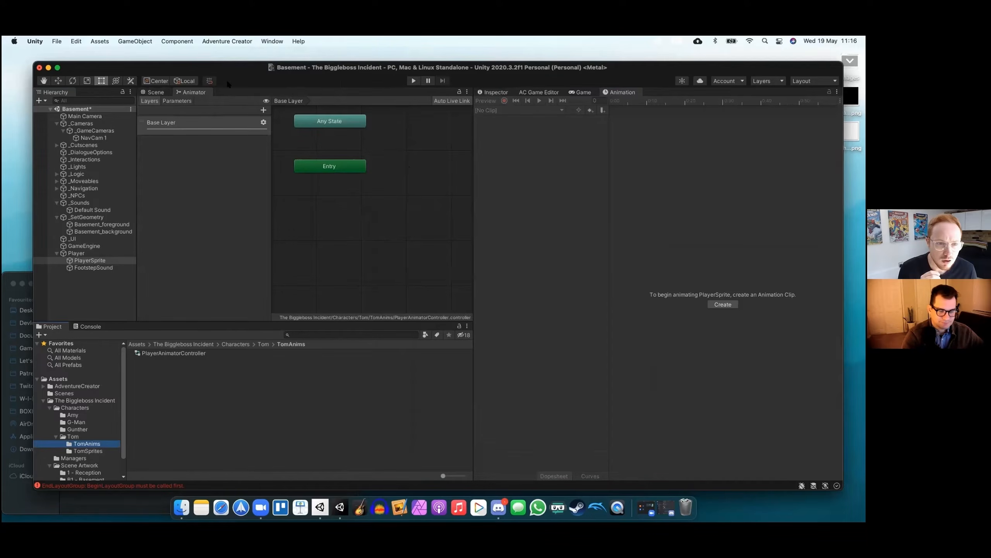
{"action": "left_click_drag", "start_coordinate": [187, 89], "coordinate": [222, 98]}
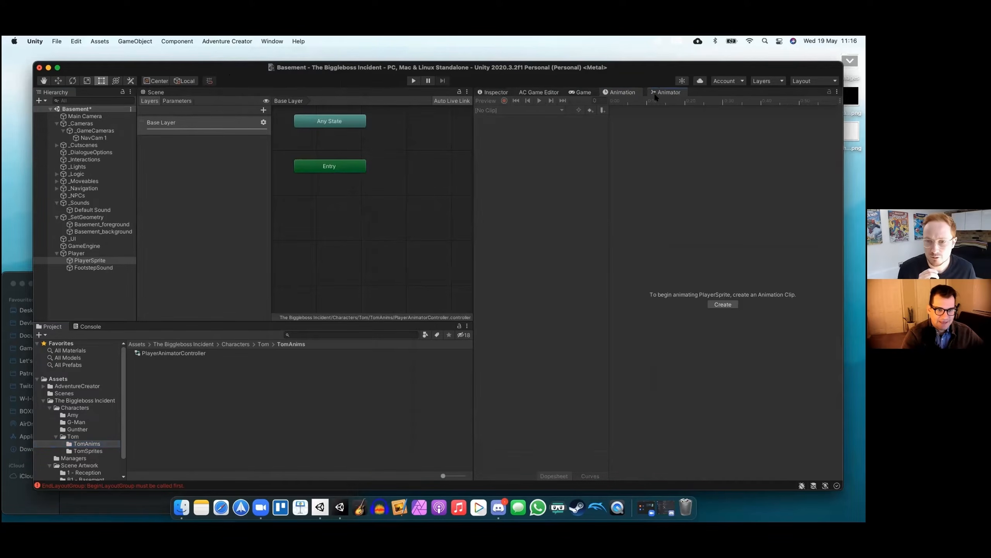
{"action": "left_click_drag", "start_coordinate": [654, 93], "coordinate": [663, 93]}
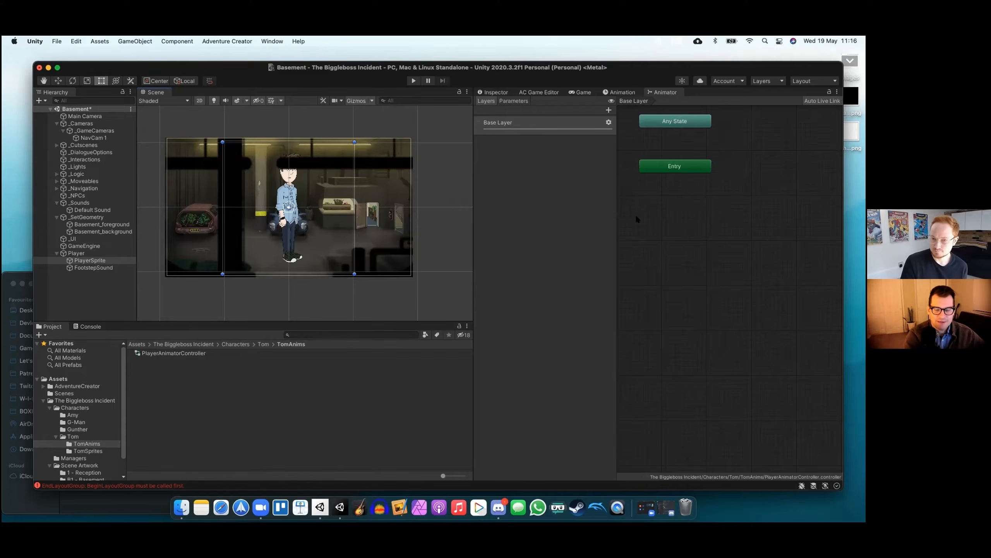
Create a first animation clip named TomIdle_R for PlayerSprite and save it in the TomAnims folder
{"action": "left_click", "coordinate": [623, 92]}
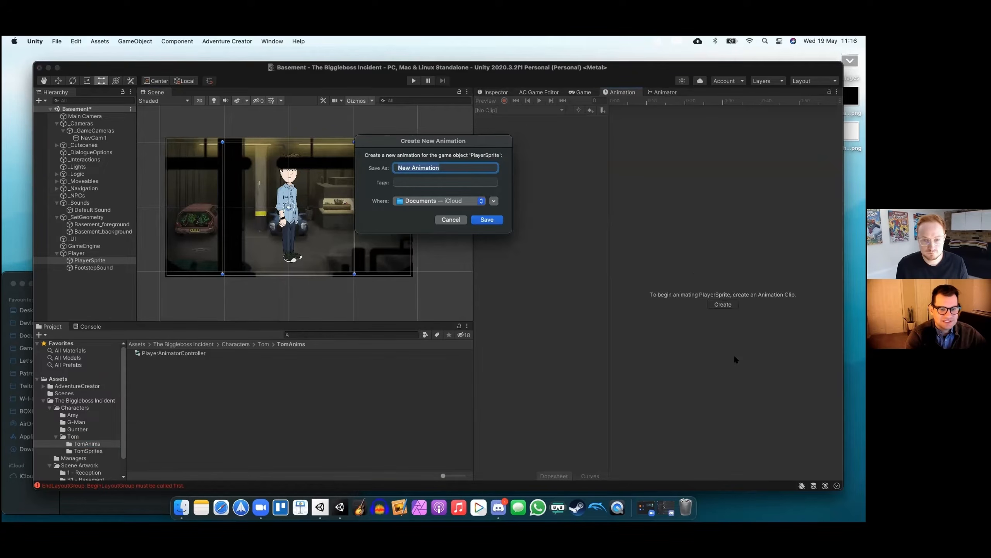
{"action": "left_click", "coordinate": [494, 201]}
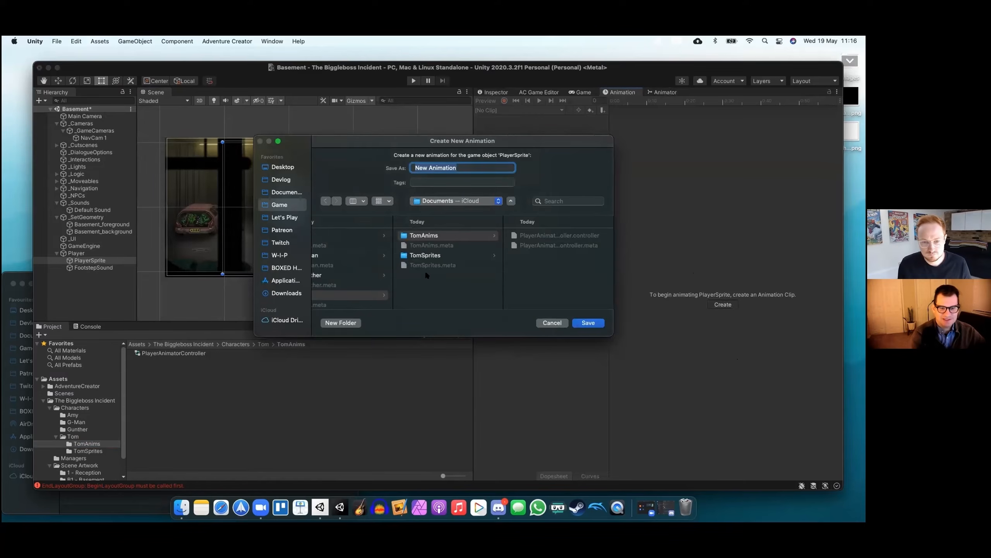
{"action": "scroll", "coordinate": [428, 270], "scroll_direction": "left", "scroll_amount": 5}
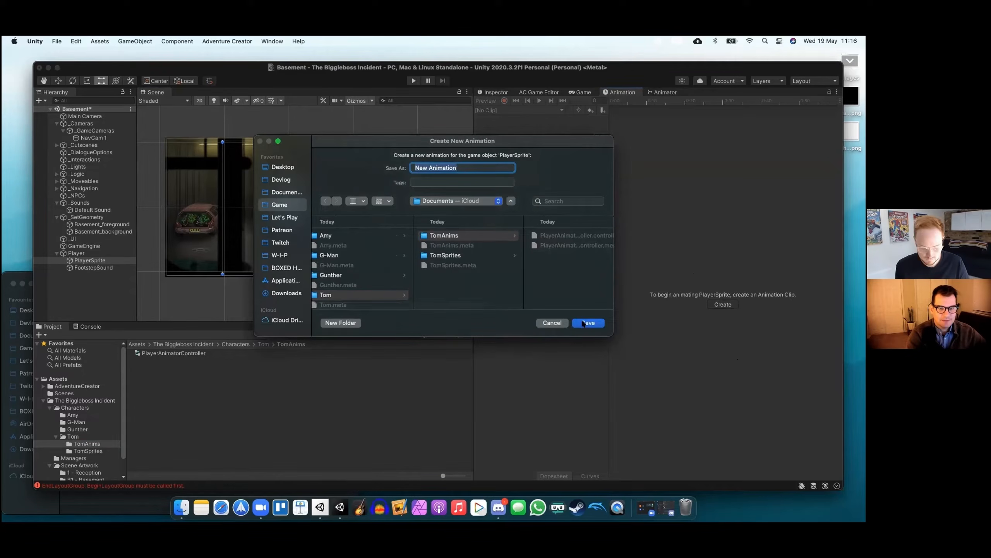
{"action": "type", "text": "Tom"}
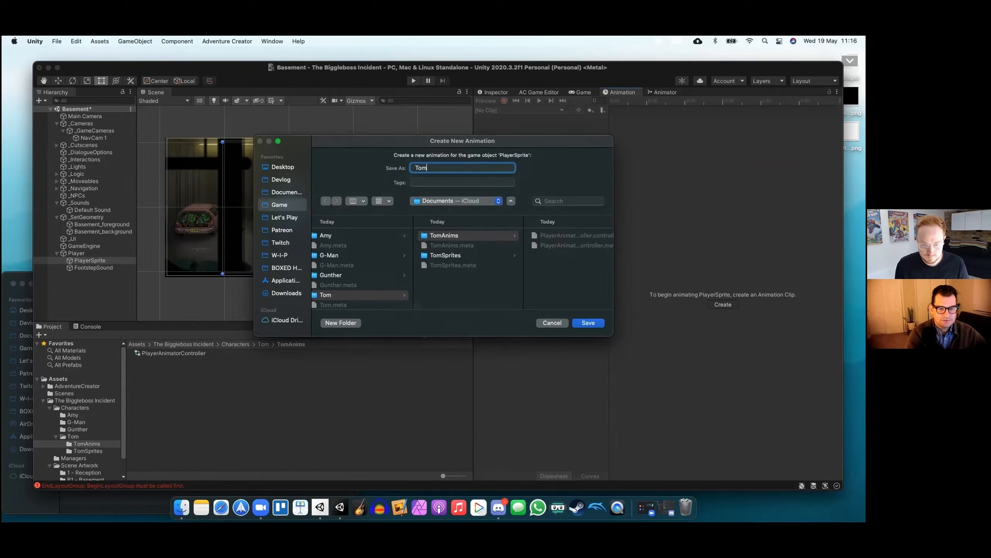
{"action": "type", "text": "Idle"}
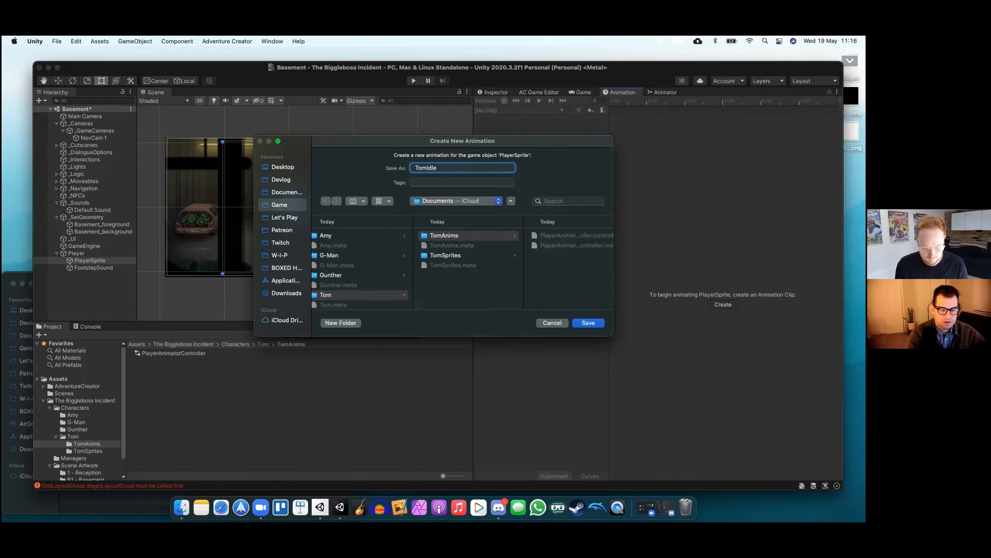
{"action": "type", "text": "_"}
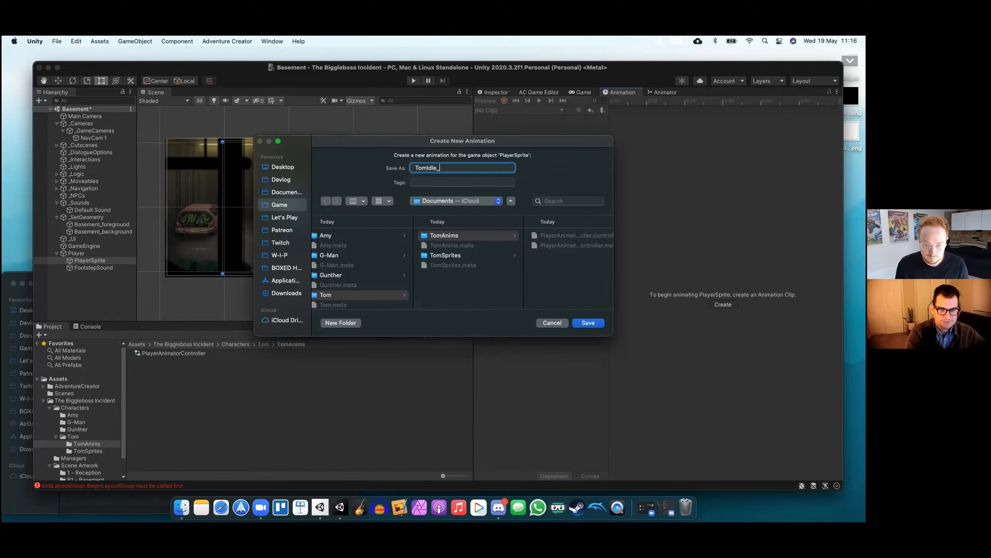
{"action": "type", "text": "R"}
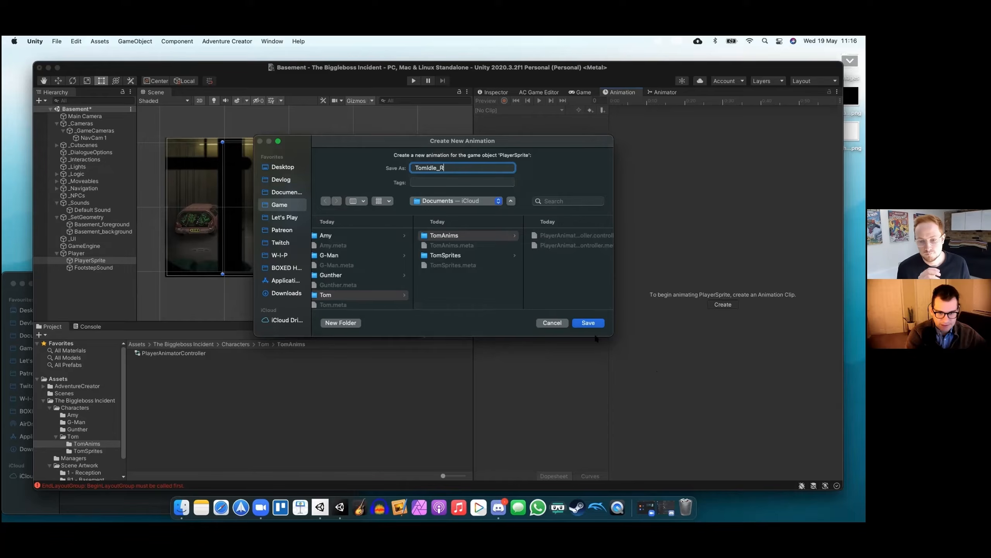
{"action": "left_click", "coordinate": [589, 322]}
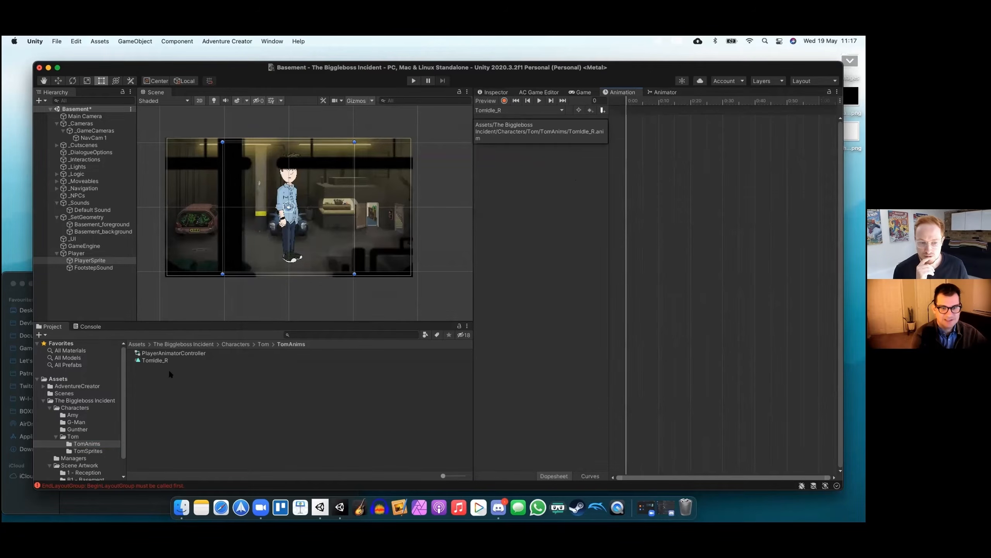
Reselect PlayerSprite and create another animation clip for it named TomIdle_L in the TomAnims folder
{"action": "left_click", "coordinate": [155, 360]}
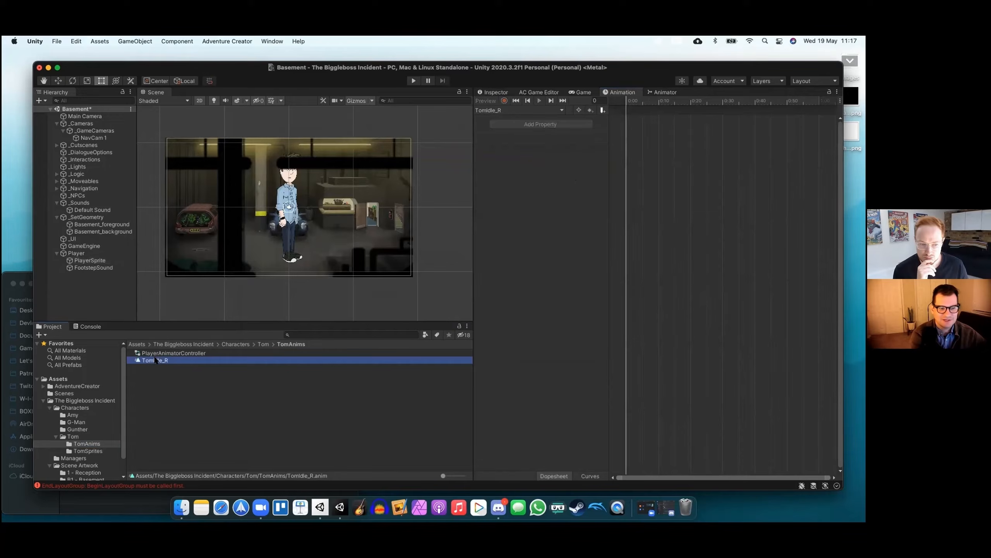
{"action": "left_click", "coordinate": [491, 116]}
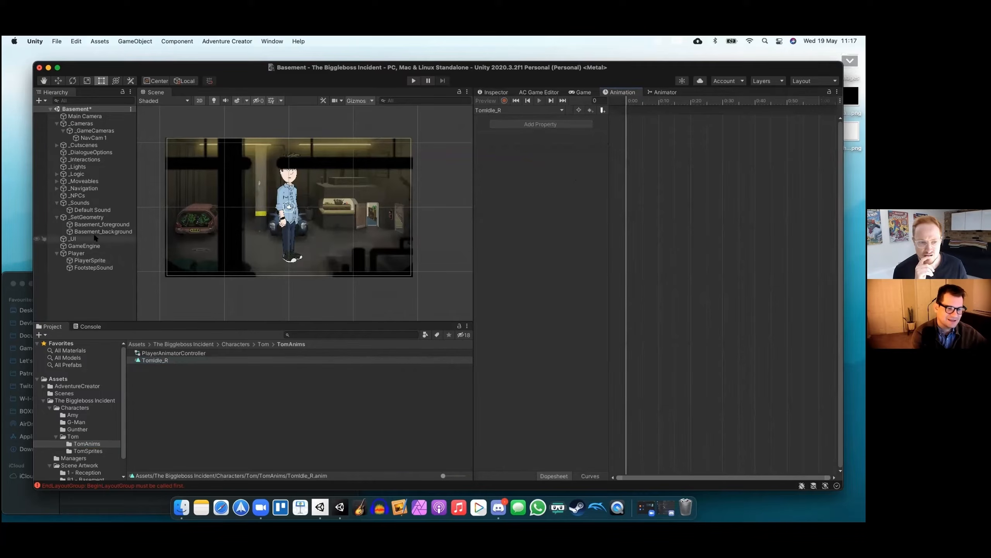
{"action": "left_click", "coordinate": [89, 261]}
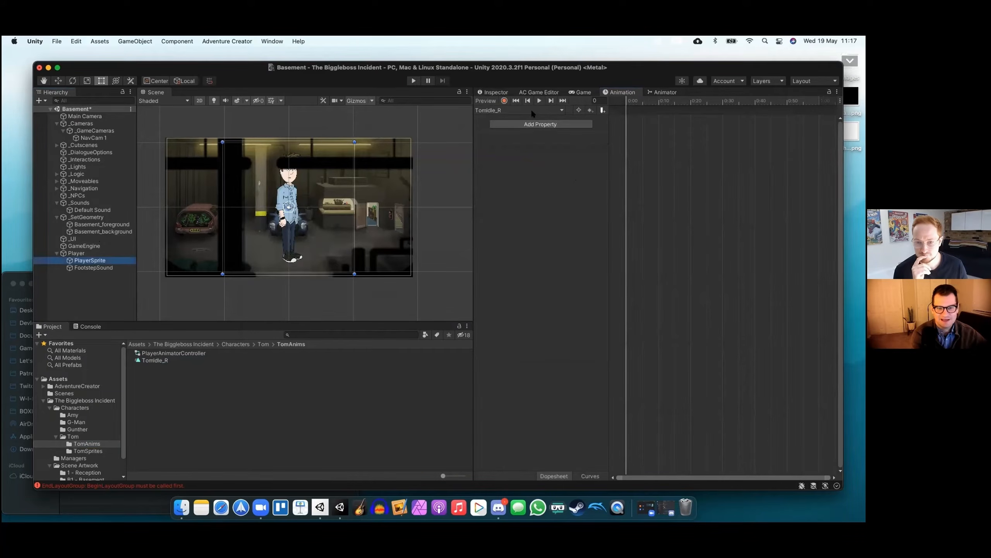
{"action": "left_click", "coordinate": [561, 110]}
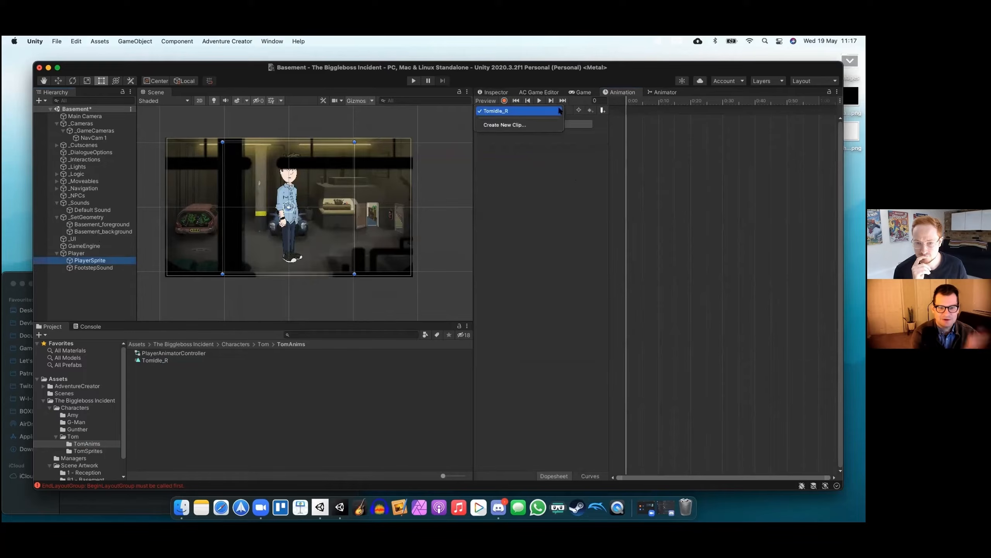
{"action": "left_click", "coordinate": [550, 124]}
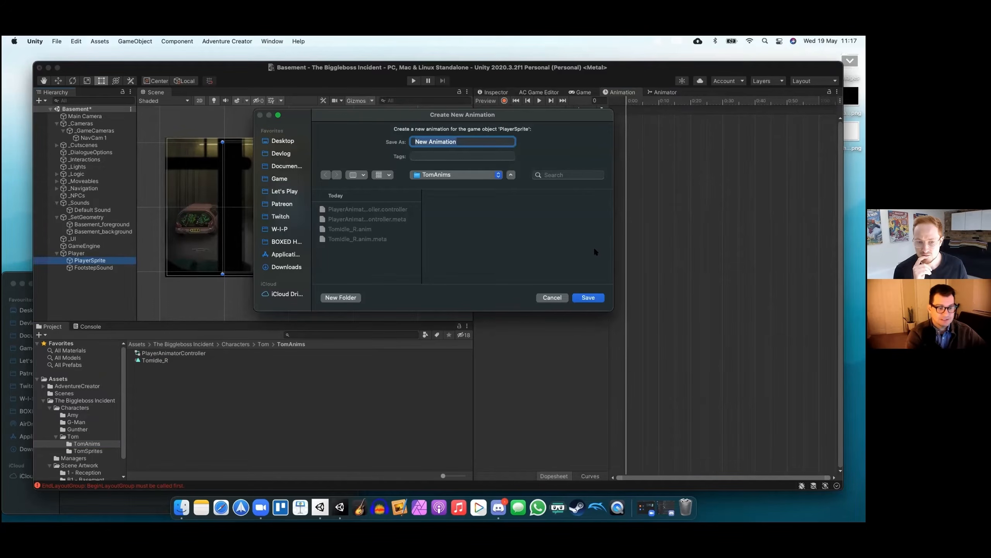
{"action": "type", "text": "Tom"}
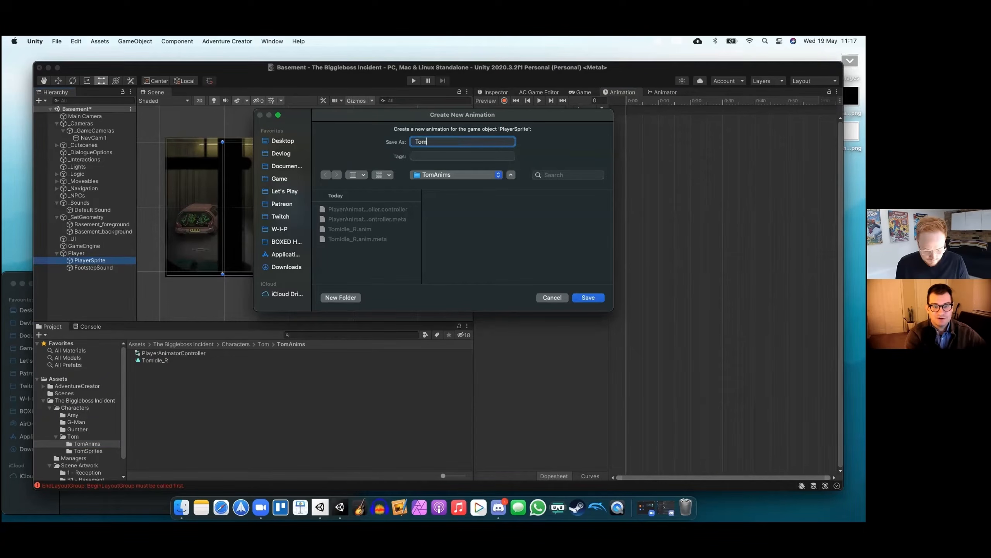
{"action": "type", "text": "Idle"}
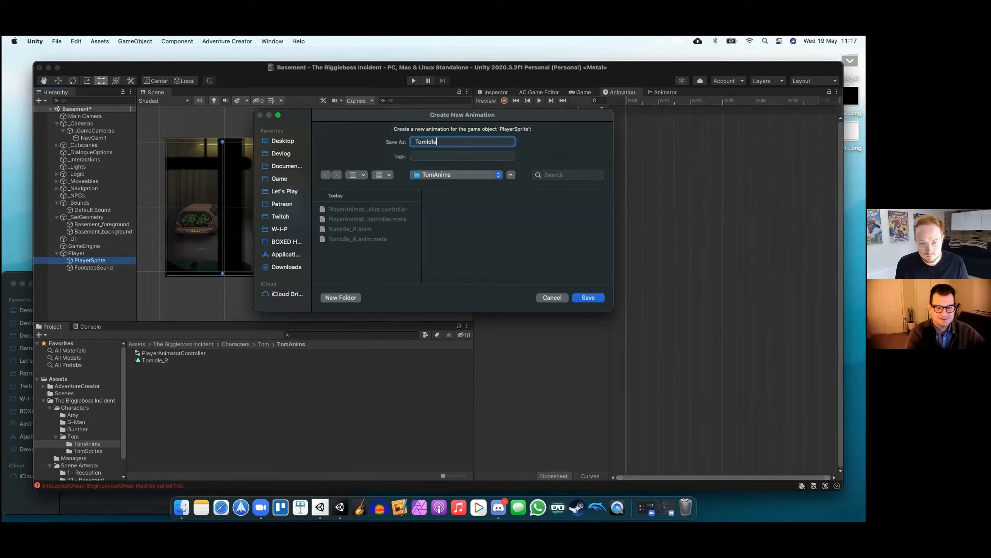
{"action": "type", "text": "_L"}
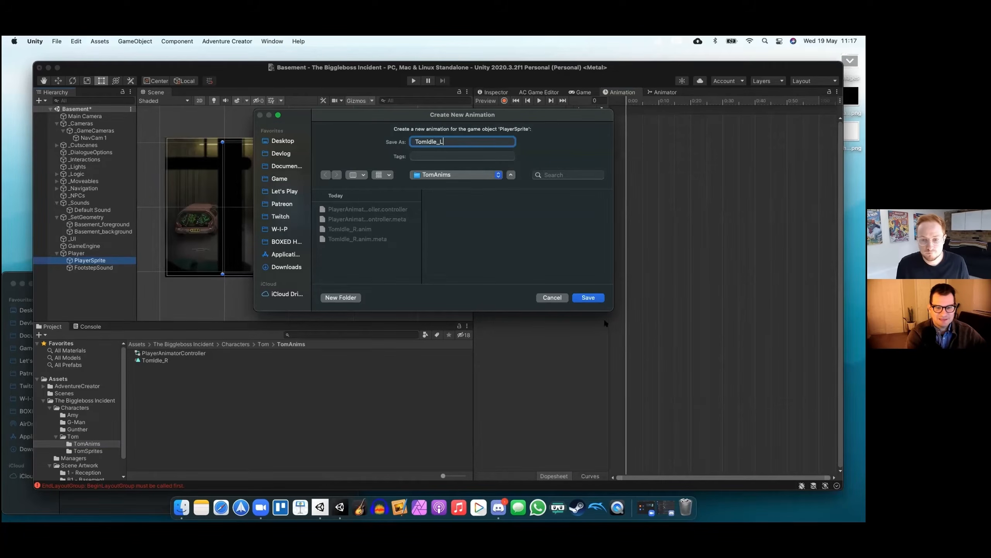
{"action": "left_click", "coordinate": [590, 297]}
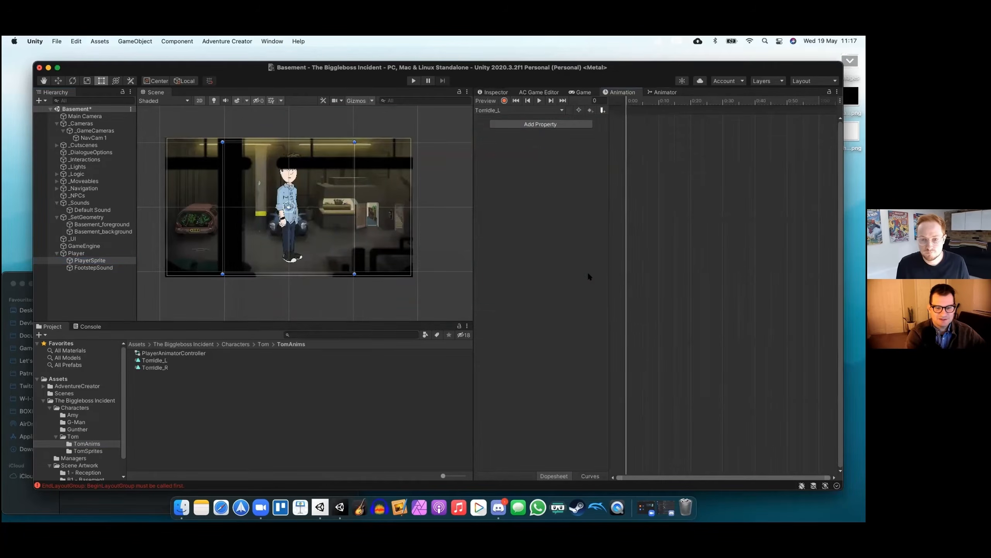
Create the remaining idle clips TomIdle_U and TomIdle_D for PlayerSprite in the TomAnims folder
{"action": "left_click", "coordinate": [560, 110]}
{"action": "left_click", "coordinate": [507, 133]}
{"action": "type", "text": "TomIdle_U"}
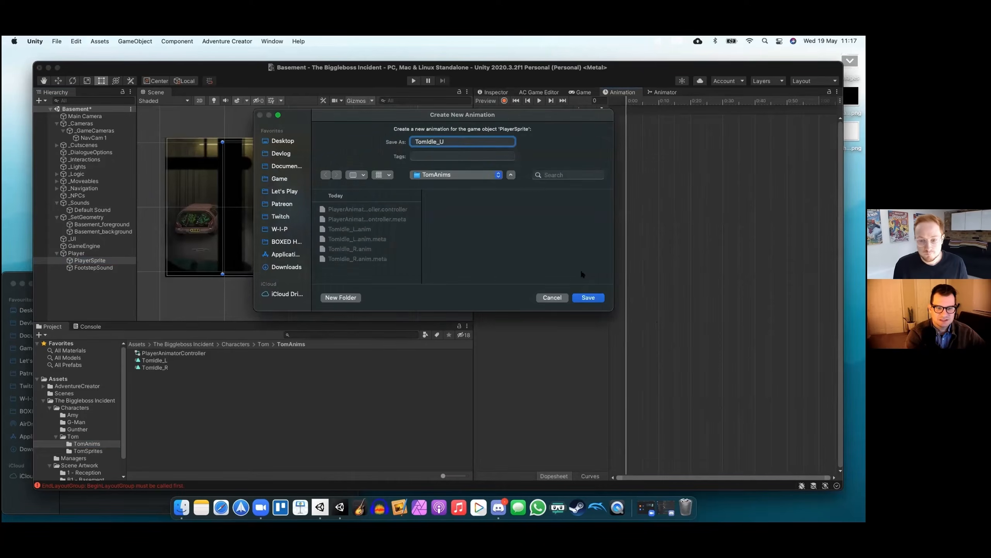
{"action": "left_click", "coordinate": [588, 297]}
{"action": "left_click", "coordinate": [560, 110]}
{"action": "left_click", "coordinate": [507, 127]}
{"action": "type", "text": "TomIdle_D"}
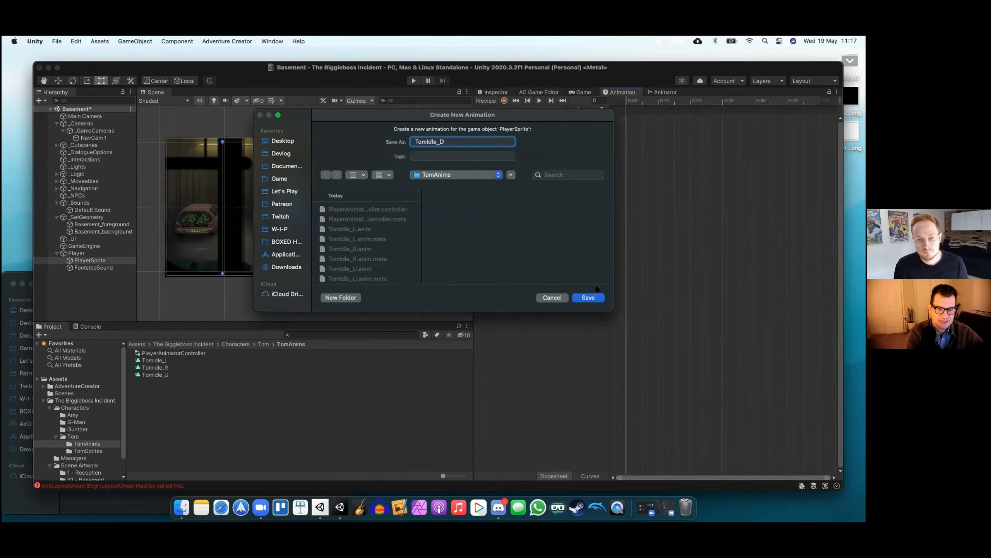
{"action": "left_click", "coordinate": [588, 298]}
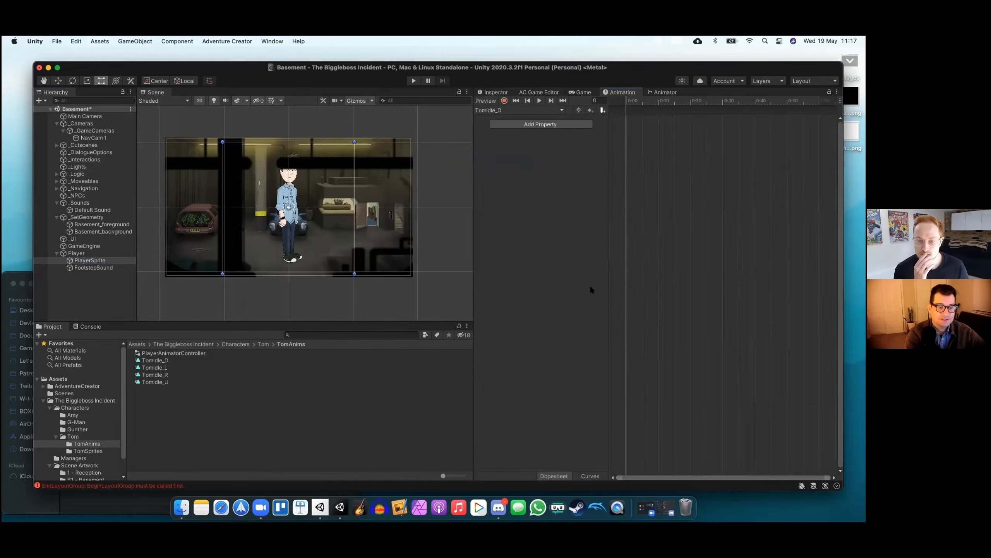
Create the sideways walking clips TomWalk_R and TomWalk_L for PlayerSprite in the TomAnims folder
{"action": "left_click", "coordinate": [560, 111]}
{"action": "left_click", "coordinate": [531, 145]}
{"action": "type", "text": "TomW"}
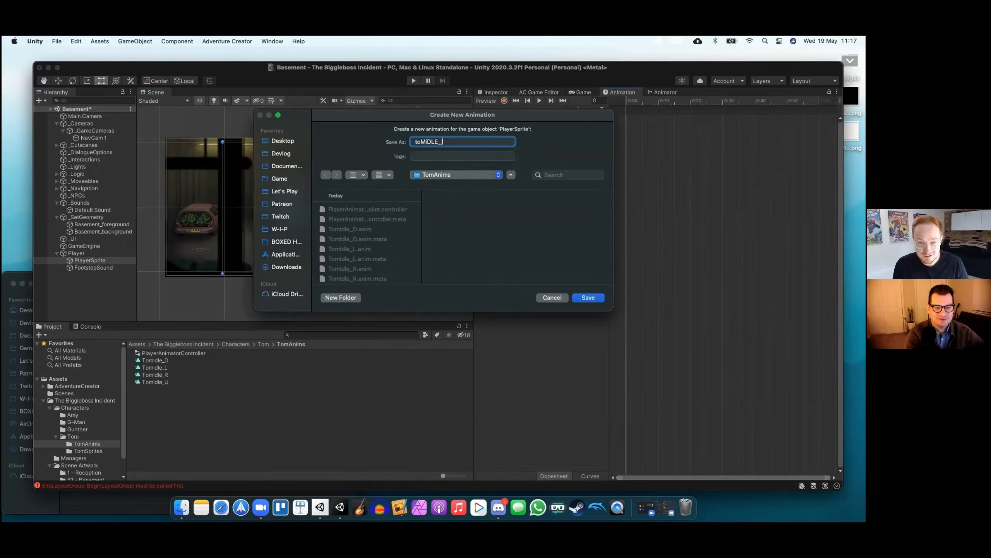
{"action": "type", "text": "alk_R"}
{"action": "left_click", "coordinate": [577, 296]}
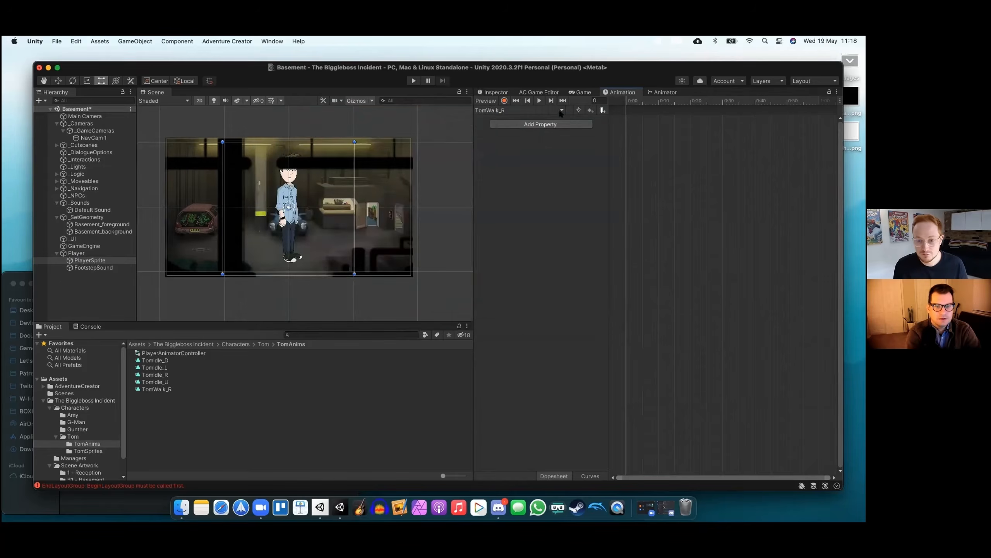
{"action": "left_click", "coordinate": [561, 111]}
{"action": "left_click", "coordinate": [471, 165]}
{"action": "type", "text": "TomWalk_L"}
{"action": "left_click", "coordinate": [586, 297]}
Create the up and down walking clips TomWalk_U and TomWalk_D for PlayerSprite in the TomAnims folder
{"action": "left_click", "coordinate": [561, 110]}
{"action": "left_click", "coordinate": [525, 139]}
{"action": "type", "text": "TomWalk_U"}
{"action": "left_click", "coordinate": [585, 298]}
{"action": "left_click", "coordinate": [560, 110]}
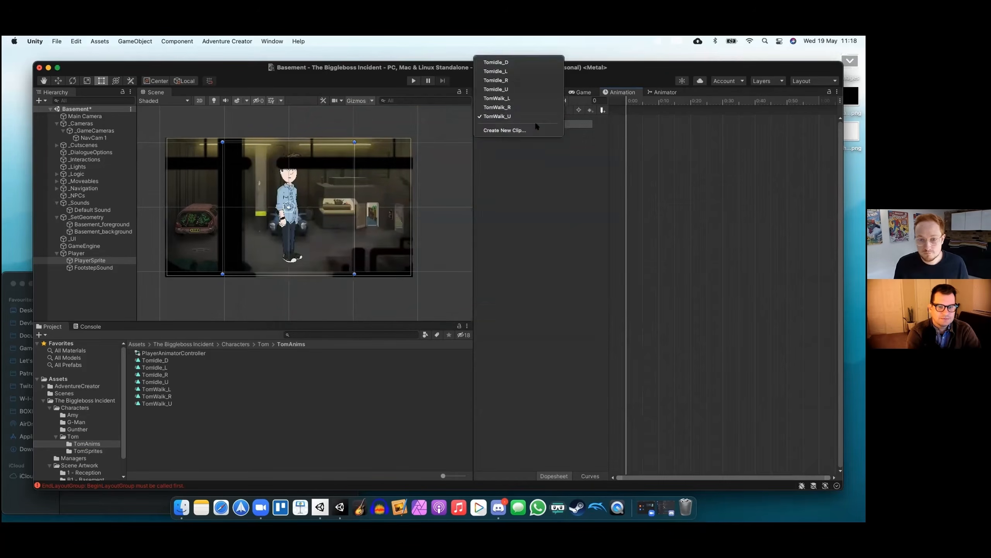
{"action": "left_click", "coordinate": [588, 298]}
Create the sideways talking clips TomTalk_L and TomTalk_R for PlayerSprite in the TomAnims folder
{"action": "left_click", "coordinate": [560, 111]}
{"action": "left_click", "coordinate": [523, 154]}
{"action": "type", "text": "TomTalk_L"}
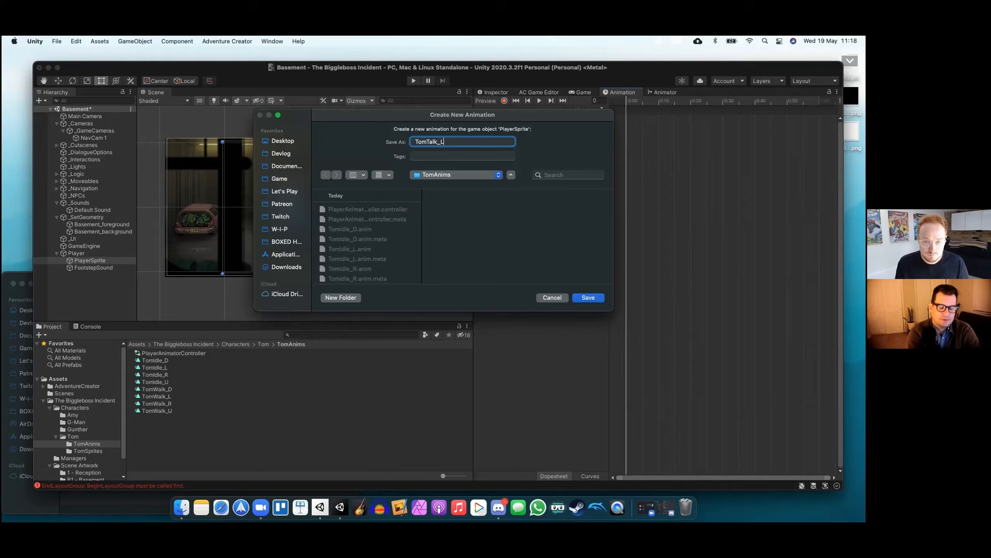
{"action": "left_click", "coordinate": [588, 298]}
{"action": "left_click", "coordinate": [529, 110]}
{"action": "left_click", "coordinate": [525, 161]}
{"action": "type", "text": "TomTalk_R"}
{"action": "left_click", "coordinate": [588, 297]}
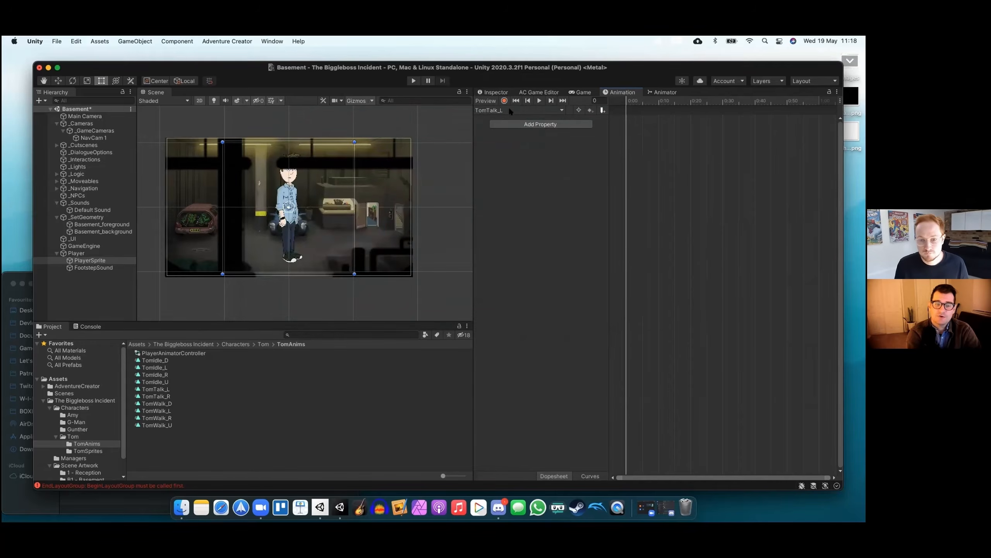
Create the up and down talking clips TomTalk_U and TomTalk_D for PlayerSprite in the TomAnims folder
{"action": "left_click", "coordinate": [509, 110]}
{"action": "left_click", "coordinate": [523, 161]}
{"action": "type", "text": "TomTalk_U"}
{"action": "key", "text": "Return"}
{"action": "left_click", "coordinate": [561, 110]}
{"action": "left_click", "coordinate": [523, 169]}
{"action": "type", "text": "TomTalk_D"}
{"action": "key", "text": "Return"}
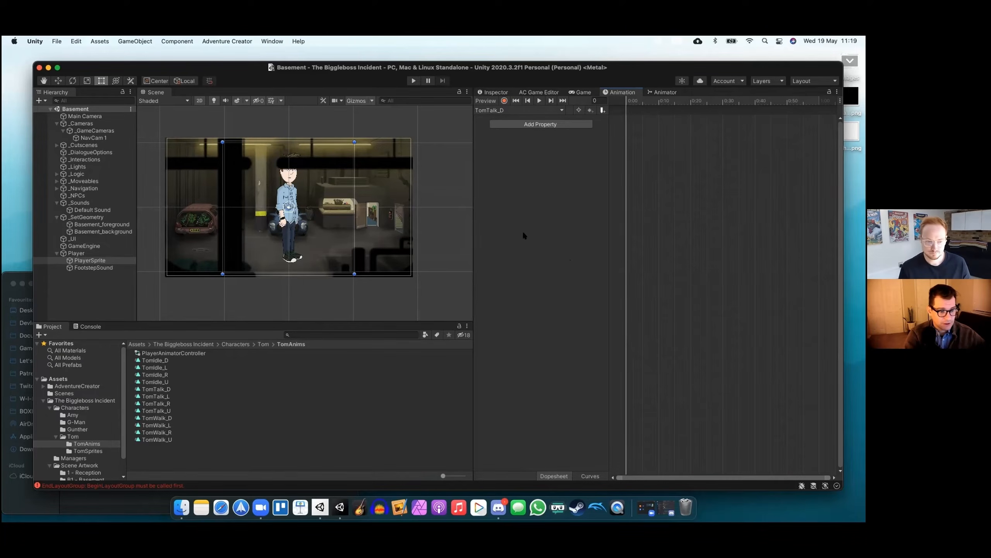
Fill the TomIdle_D clip with the sprites TomIdle_D_1 to TomIdle_D_6 from the TomSprites folder
{"action": "left_click", "coordinate": [77, 451]}
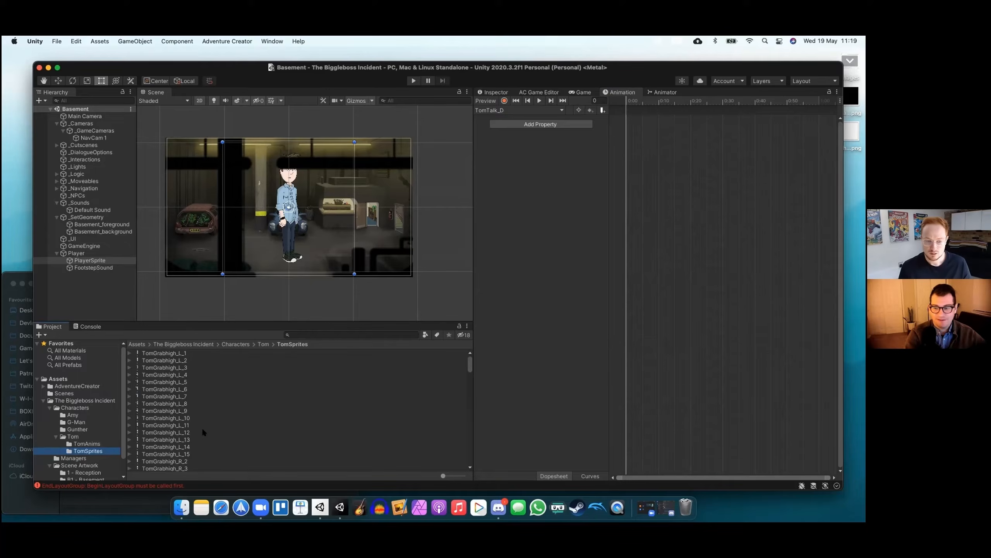
{"action": "left_click", "coordinate": [555, 108]}
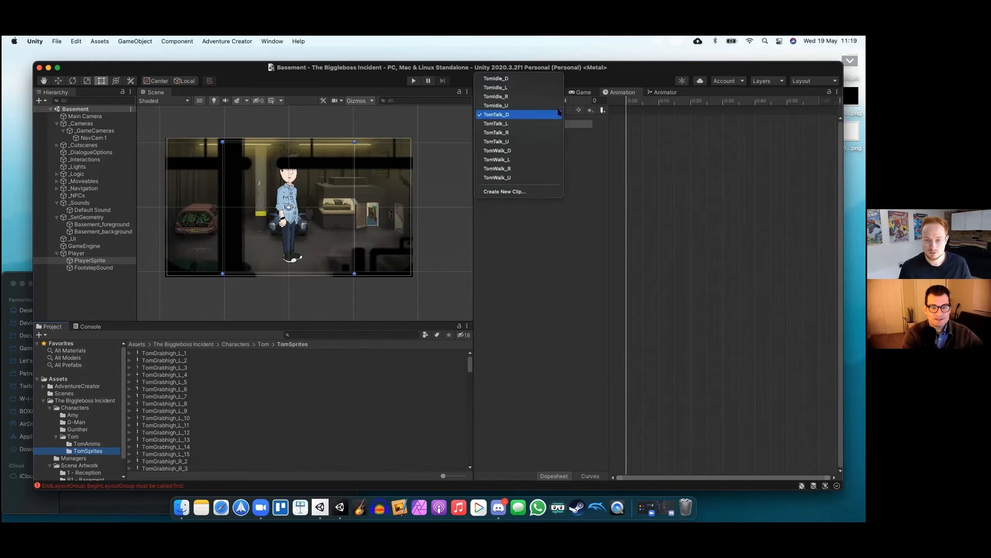
{"action": "left_click", "coordinate": [516, 79]}
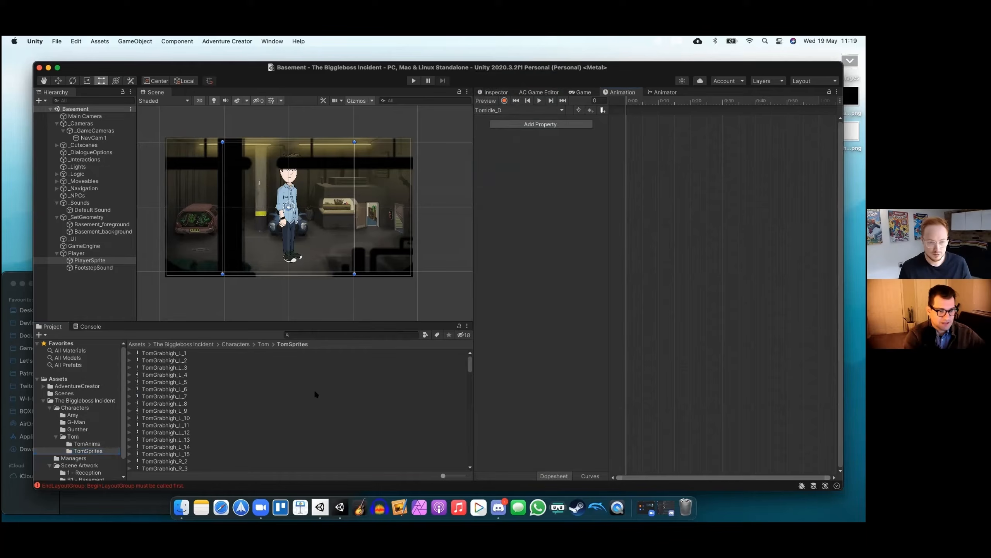
{"action": "scroll", "coordinate": [227, 403], "scroll_direction": "down", "scroll_amount": 10}
{"action": "left_click", "coordinate": [227, 402]}
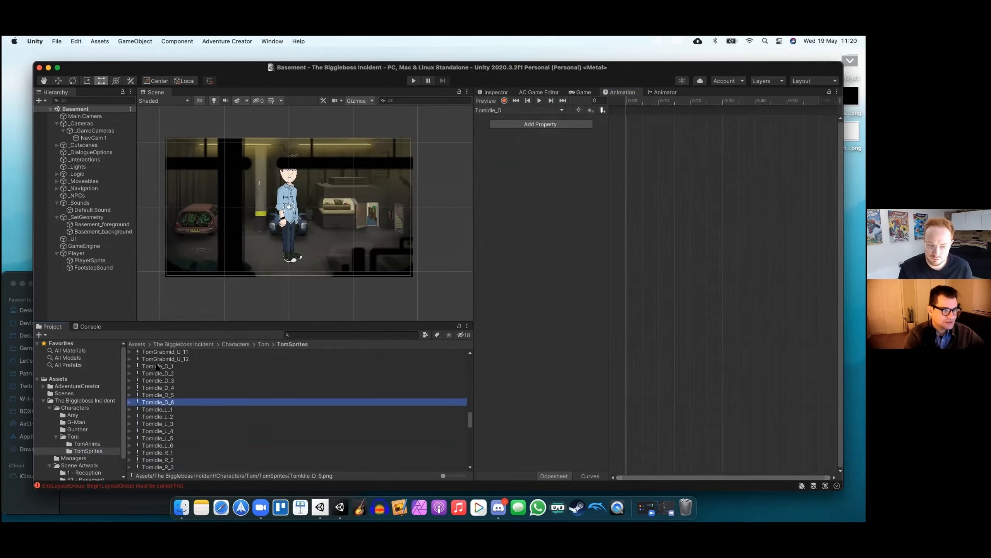
{"action": "left_click", "coordinate": [150, 366], "text": "shift"}
{"action": "left_click_drag", "start_coordinate": [318, 377], "coordinate": [628, 146]}
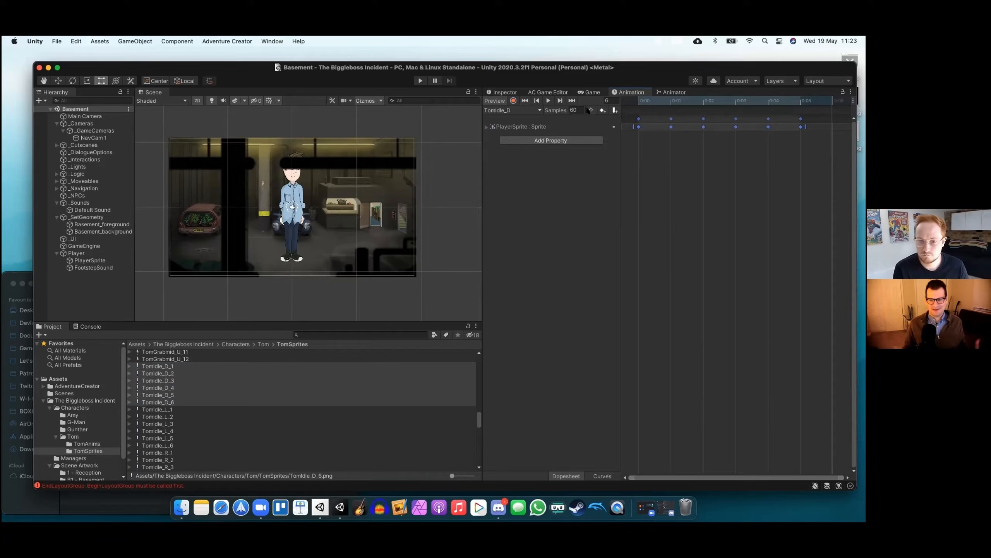
Set the TomIdle_D clip's samples to 12 and preview the animation
{"action": "left_click", "coordinate": [572, 109]}
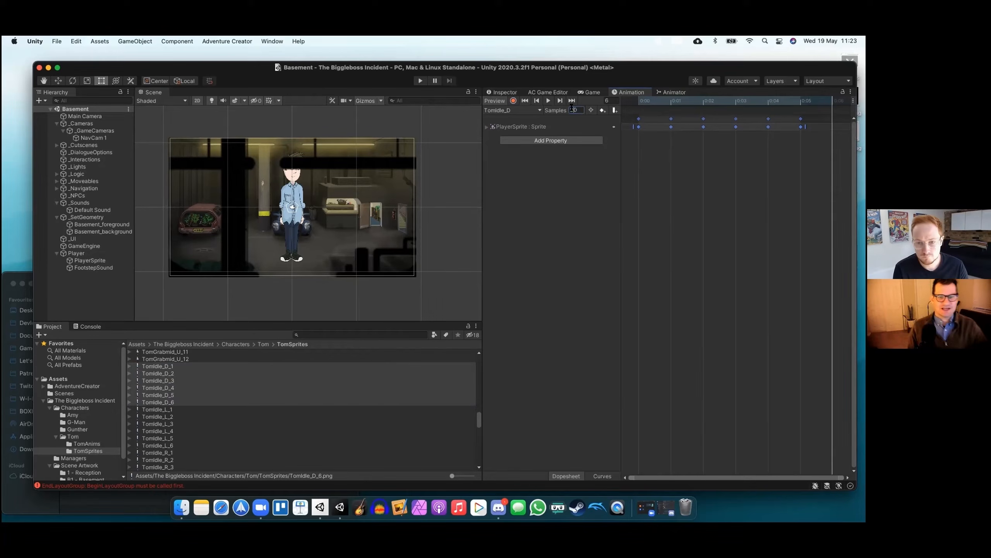
{"action": "type", "text": "10"}
{"action": "key", "text": "BackSpace"}
{"action": "key", "text": "BackSpace"}
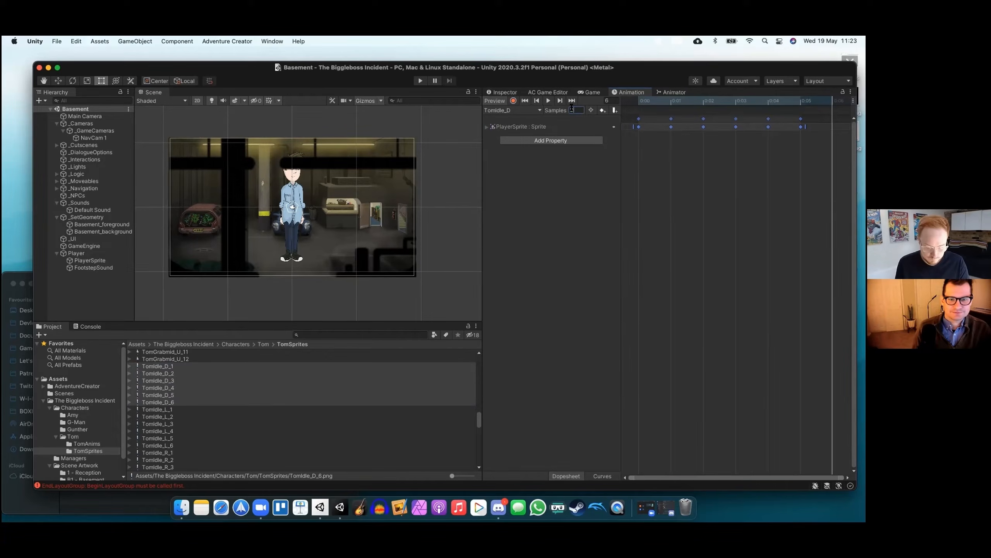
{"action": "type", "text": "12"}
{"action": "key", "text": "Return"}
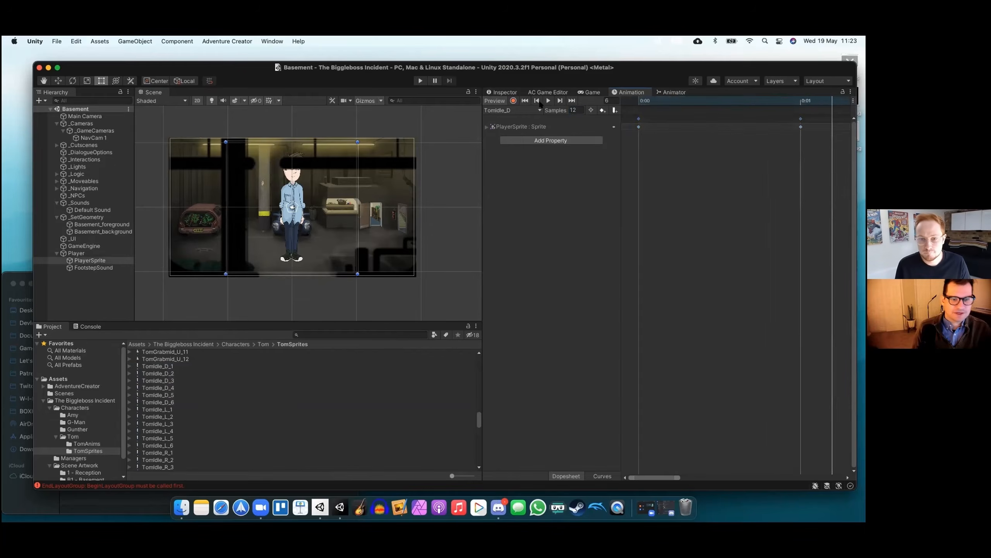
{"action": "left_click", "coordinate": [535, 102]}
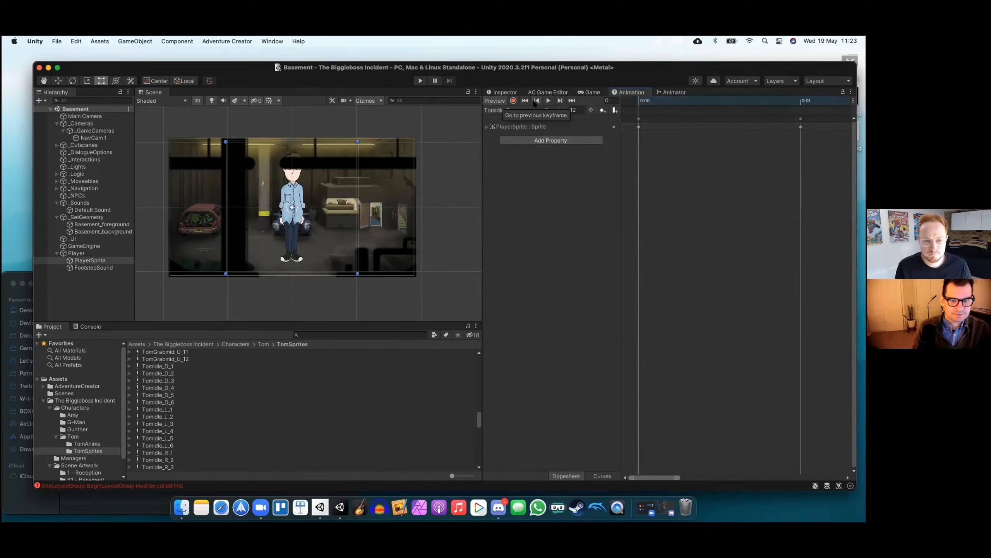
{"action": "left_click", "coordinate": [548, 101]}
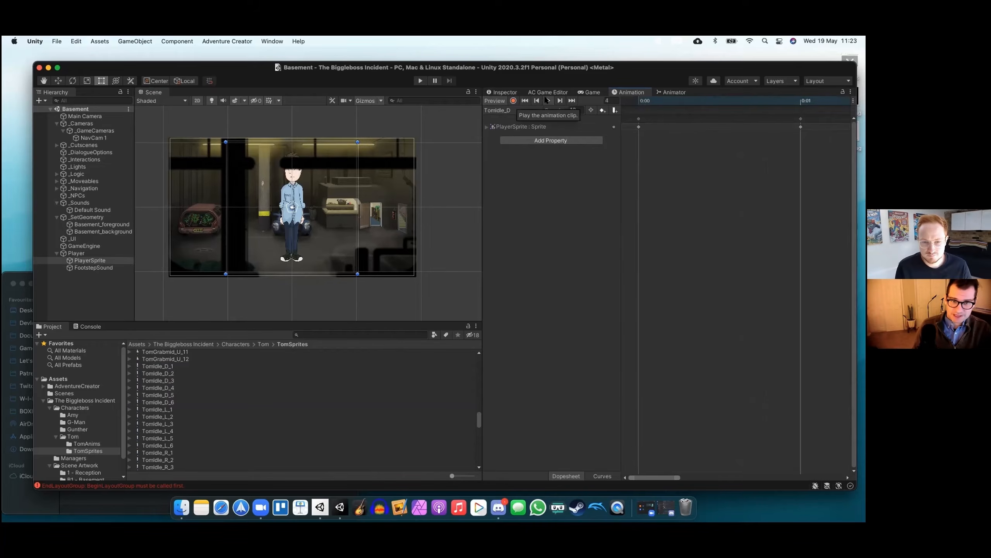
{"action": "left_click", "coordinate": [547, 101]}
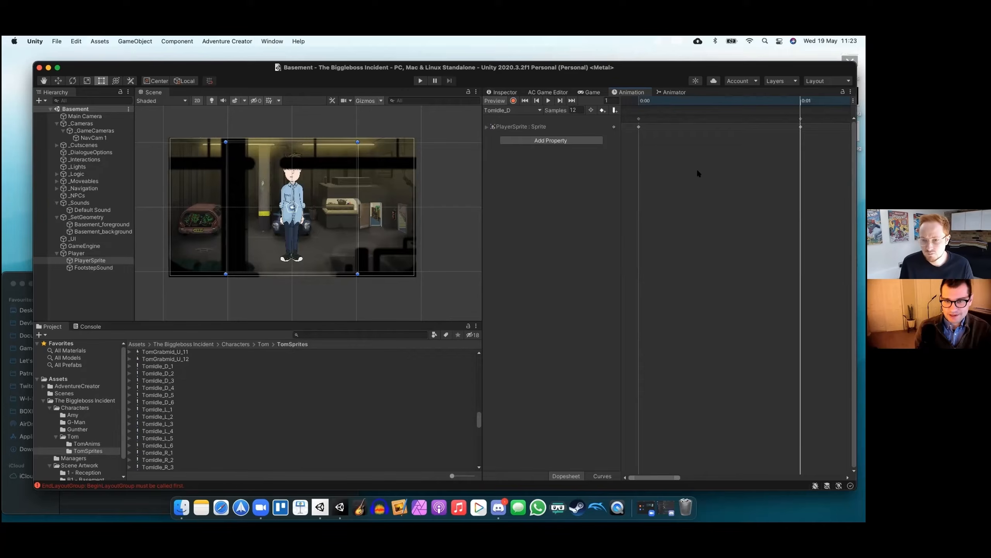
Space out the early TomIdle_D keyframes, shifting the second to 0:05 and the third to 0:09 with all following ones
{"action": "scroll", "coordinate": [697, 176], "scroll_direction": "down", "scroll_amount": 10}
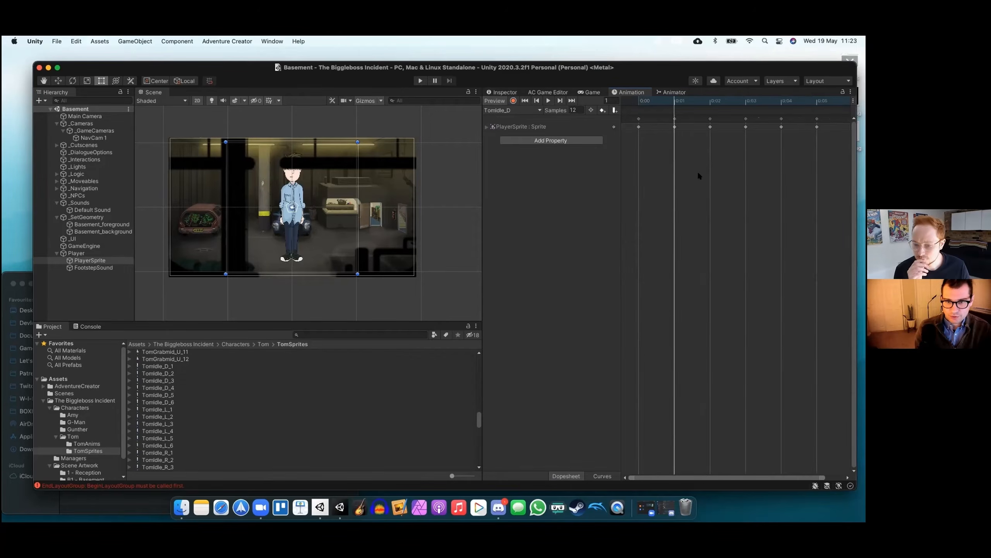
{"action": "scroll", "coordinate": [698, 176], "scroll_direction": "down", "scroll_amount": 2}
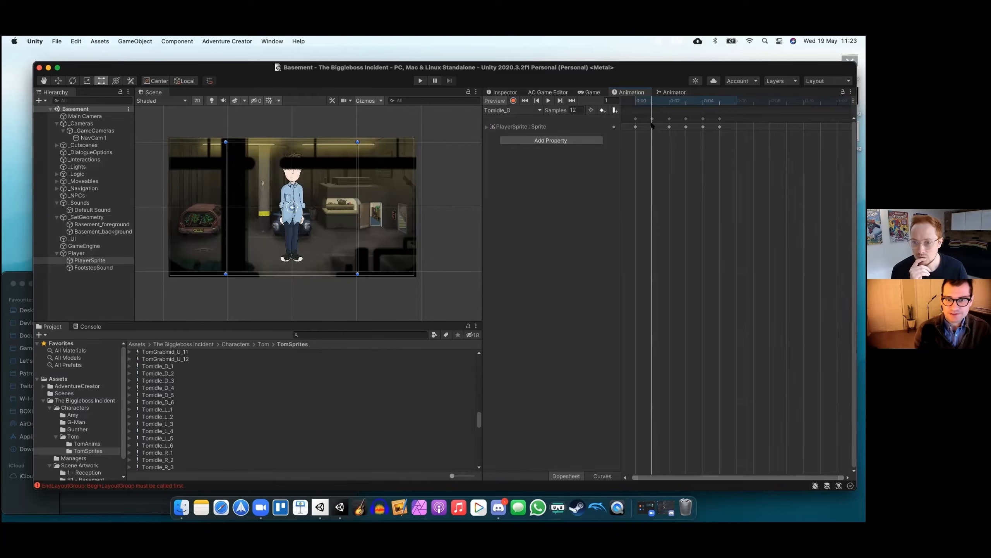
{"action": "left_click_drag", "start_coordinate": [651, 145], "coordinate": [797, 123]}
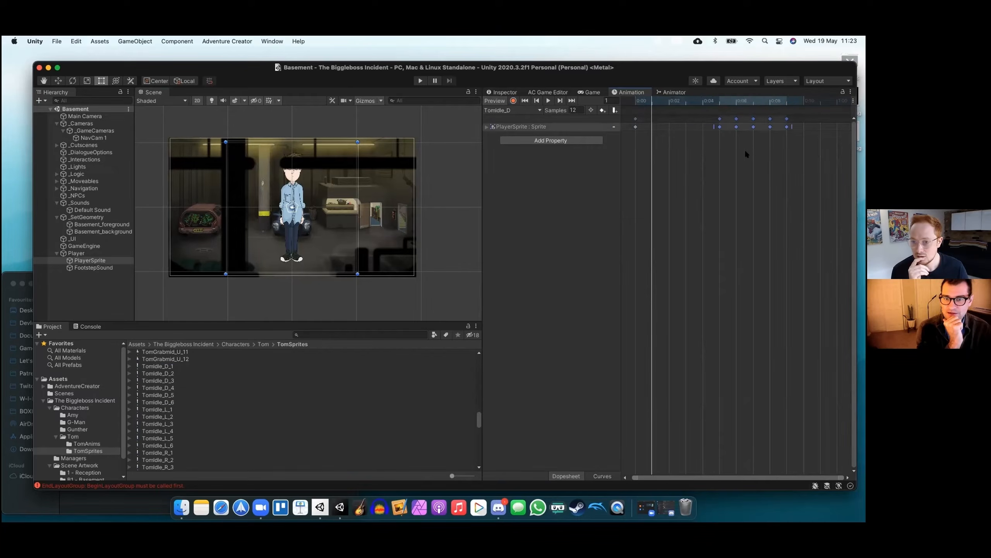
{"action": "left_click", "coordinate": [739, 148]}
{"action": "left_click_drag", "start_coordinate": [737, 146], "coordinate": [837, 121]}
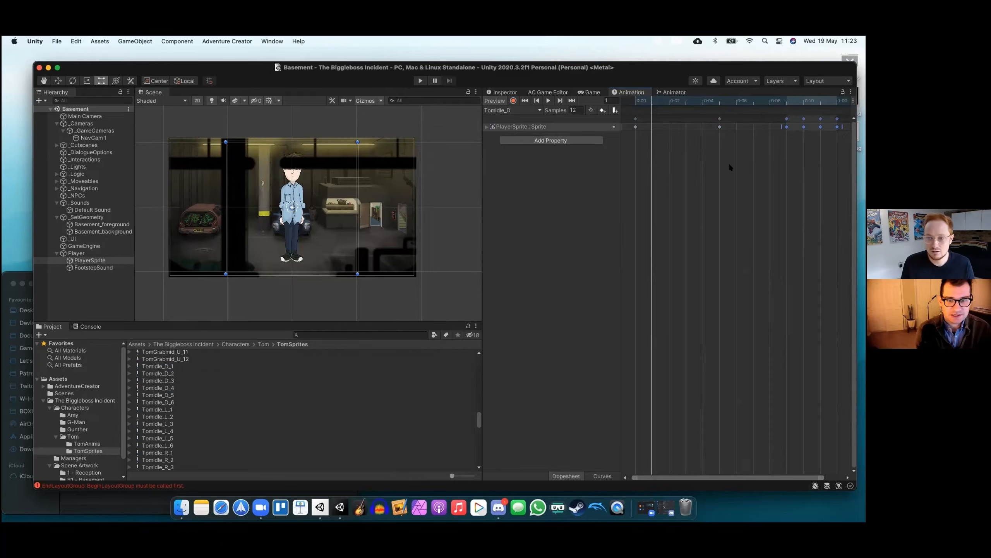
{"action": "scroll", "coordinate": [728, 163], "scroll_direction": "down", "scroll_amount": 3}
{"action": "scroll", "coordinate": [728, 163], "scroll_direction": "down", "scroll_amount": 5}
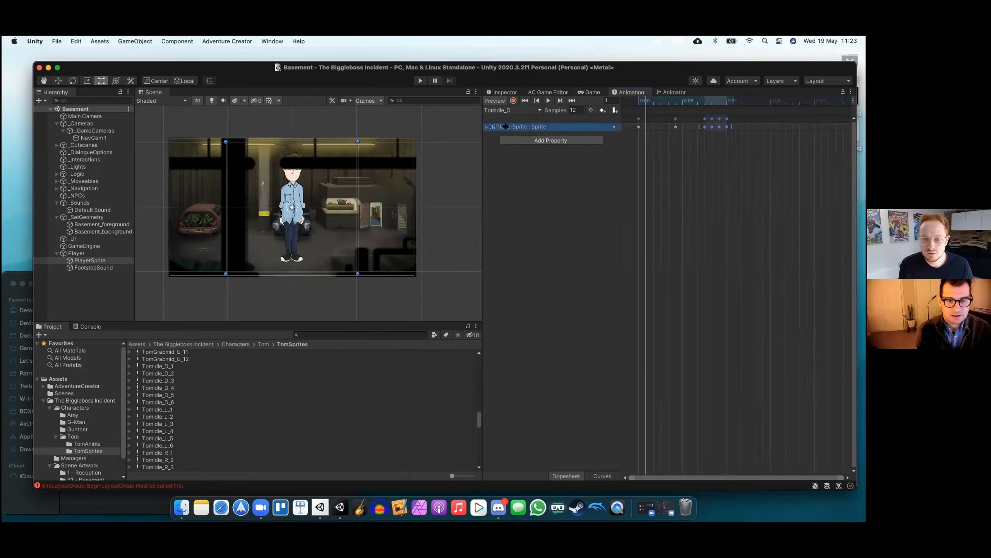
Show the sprite thumbnails in TomIdle_D and shift the fourth keyframe to 1:02 and the fifth to 1:07, taking the following ones along
{"action": "left_click", "coordinate": [486, 127]}
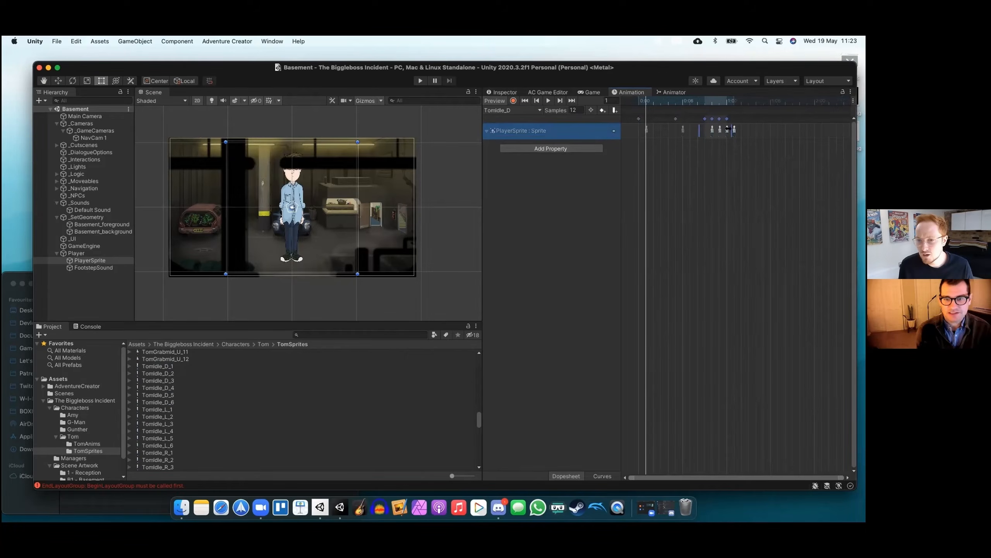
{"action": "scroll", "coordinate": [726, 136], "scroll_direction": "up", "scroll_amount": 4}
{"action": "scroll", "coordinate": [714, 141], "scroll_direction": "up", "scroll_amount": 2}
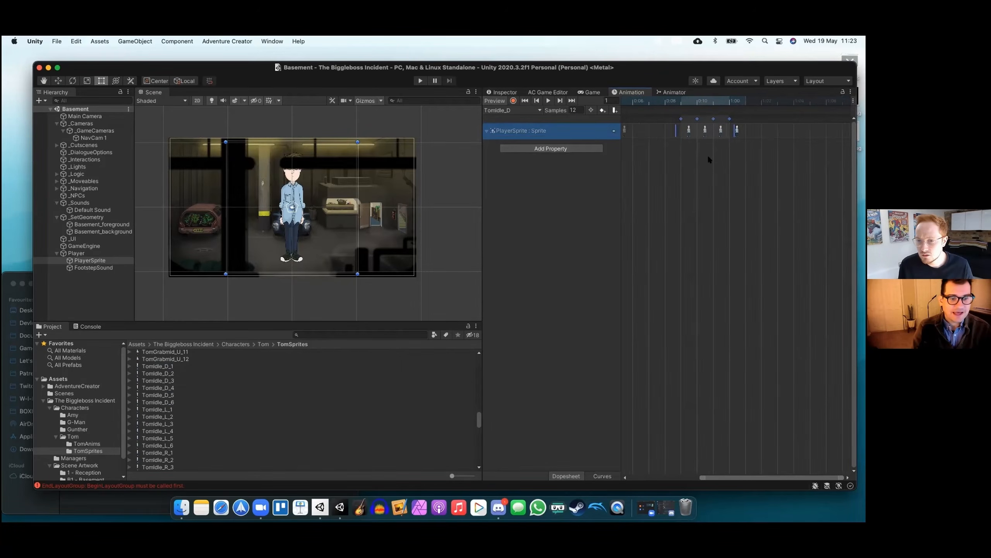
{"action": "left_click_drag", "start_coordinate": [698, 162], "coordinate": [801, 121]}
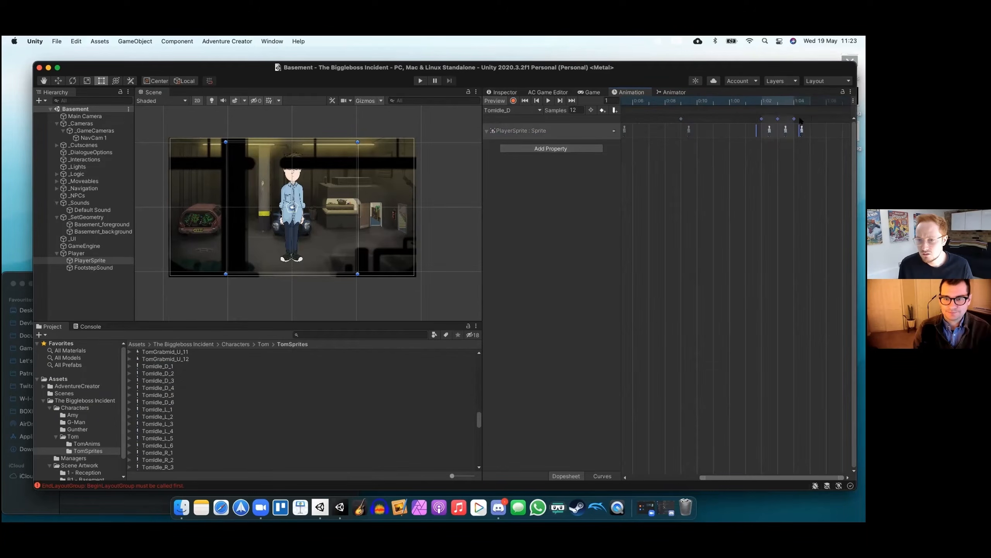
{"action": "left_click", "coordinate": [775, 161]}
{"action": "scroll", "coordinate": [766, 164], "scroll_direction": "down", "scroll_amount": 3}
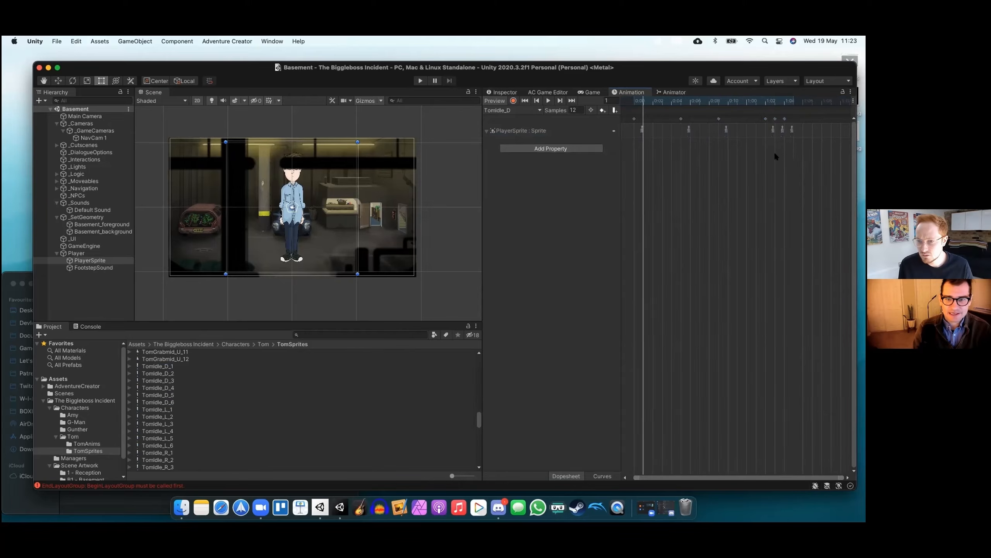
{"action": "left_click_drag", "start_coordinate": [786, 155], "coordinate": [817, 118]}
{"action": "scroll", "coordinate": [762, 174], "scroll_direction": "down", "scroll_amount": 2}
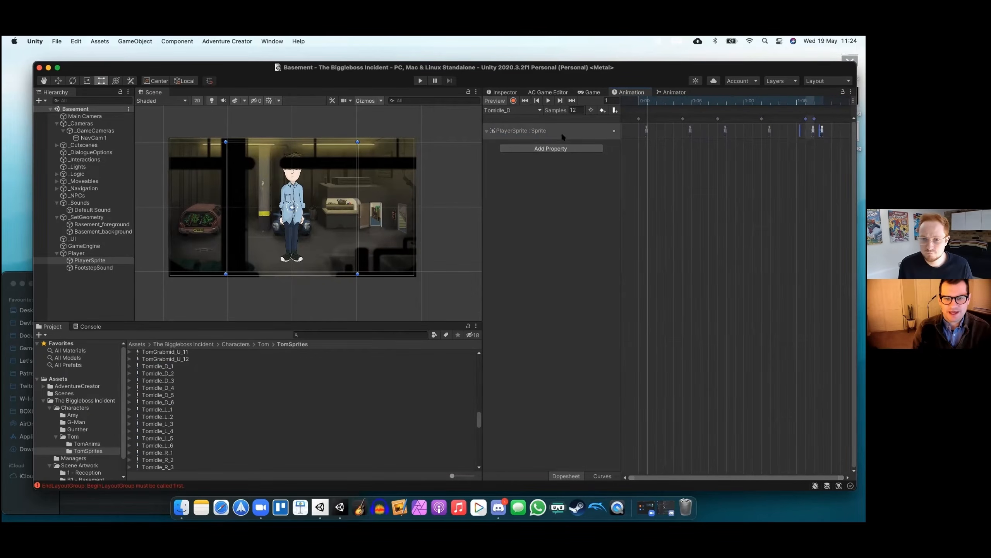
Move the last TomIdle_D keyframe to 2:02, previewing the animation before and after the change
{"action": "left_click", "coordinate": [549, 100]}
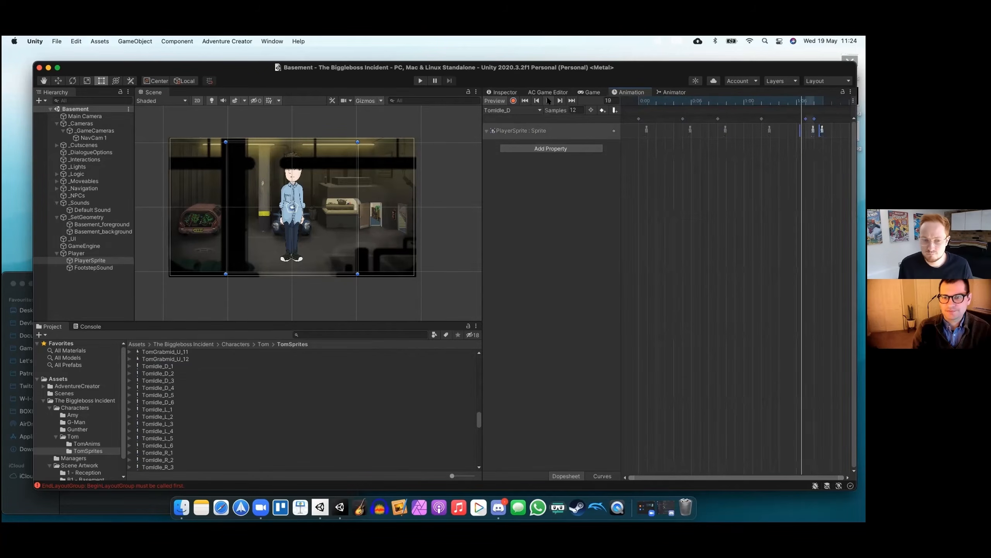
{"action": "left_click", "coordinate": [778, 183]}
{"action": "scroll", "coordinate": [797, 181], "scroll_direction": "down", "scroll_amount": 1}
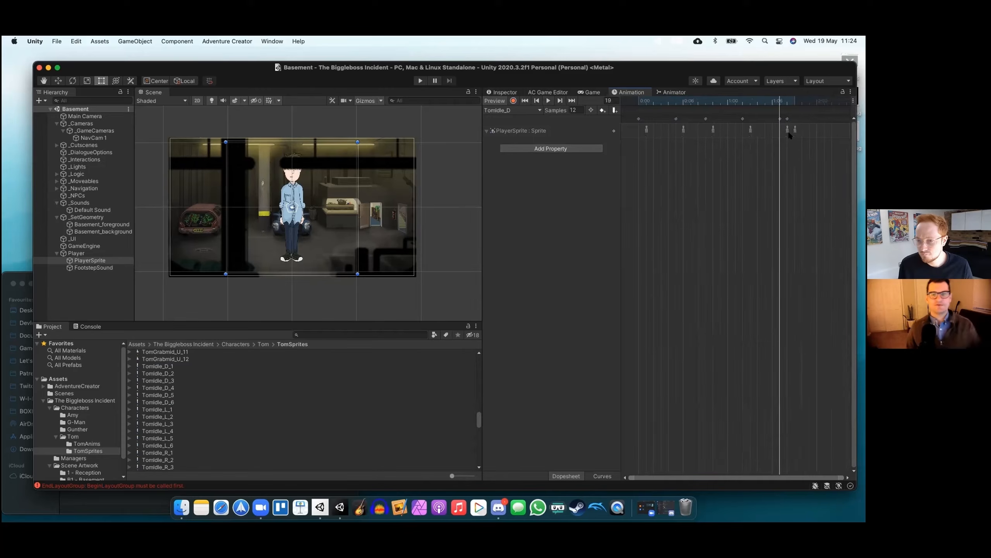
{"action": "left_click_drag", "start_coordinate": [789, 119], "coordinate": [836, 120]}
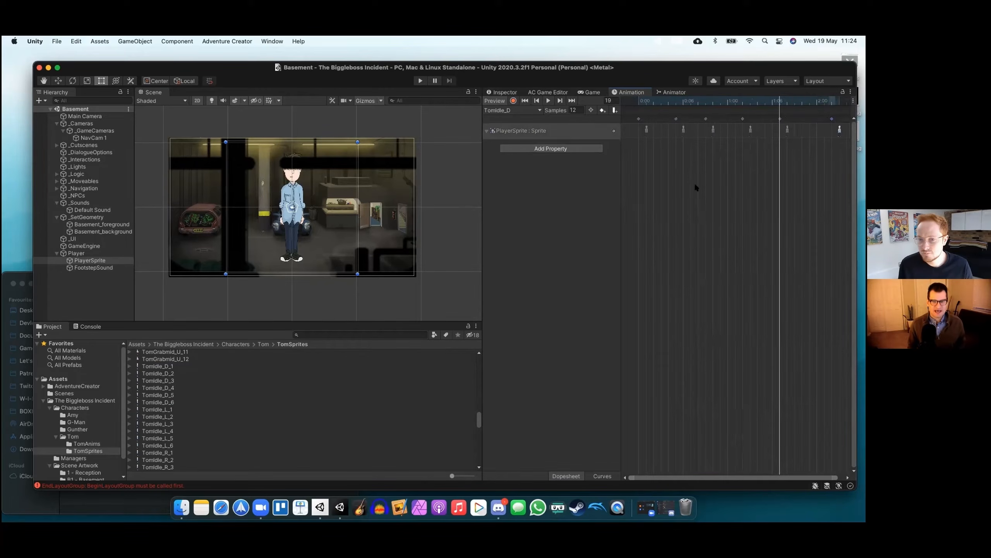
{"action": "left_click", "coordinate": [548, 100]}
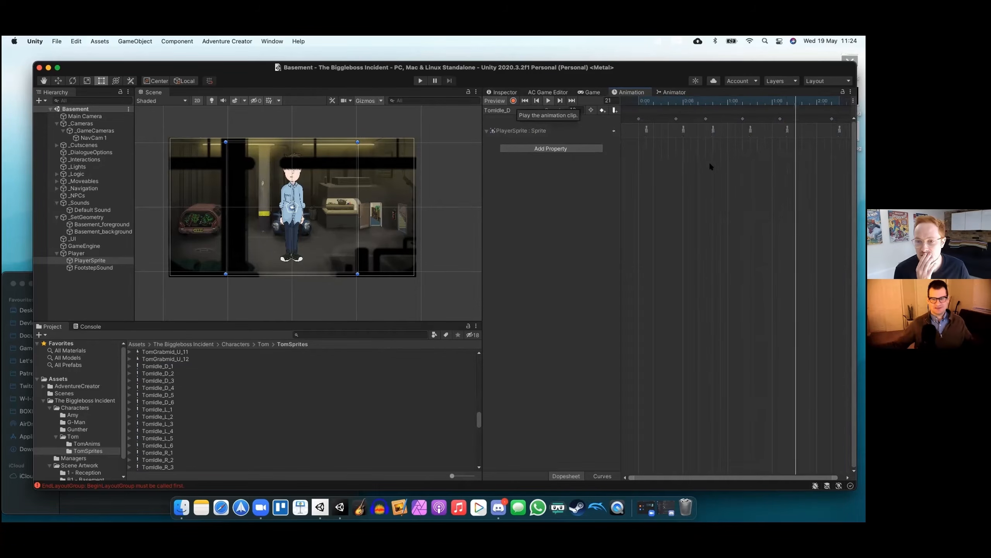
{"action": "scroll", "coordinate": [652, 168], "scroll_direction": "down", "scroll_amount": 3}
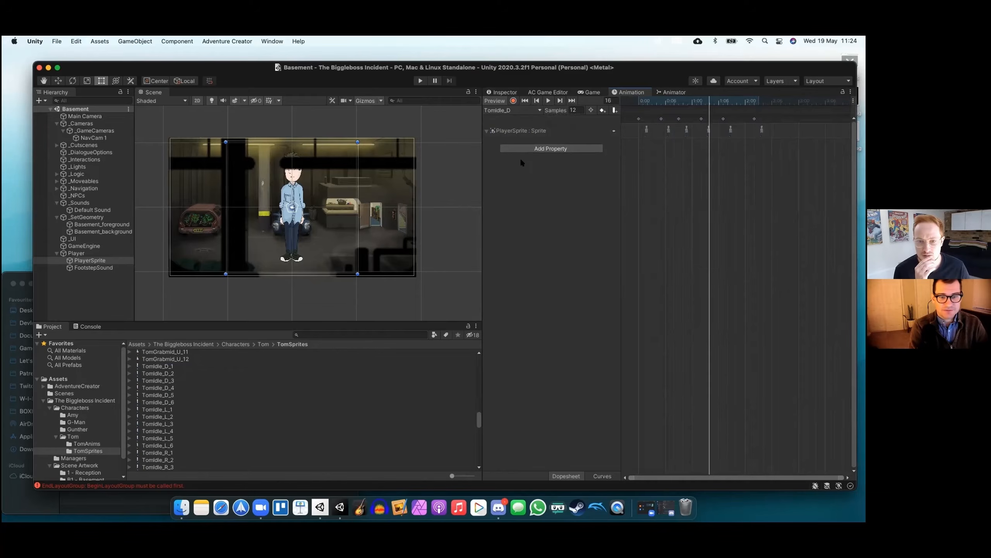
Set the samples of the TomWalk_U clip to 12
{"action": "left_click", "coordinate": [539, 110]}
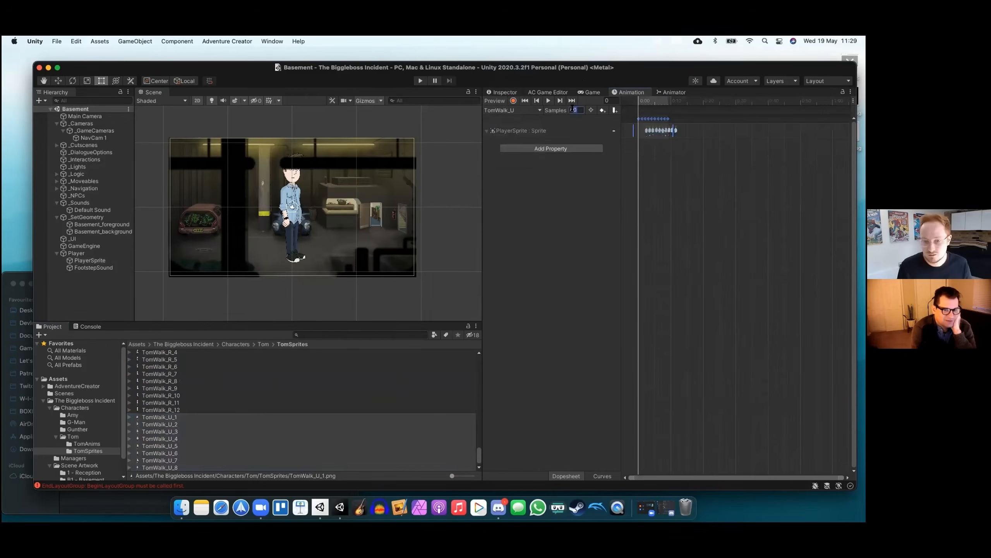
{"action": "left_click", "coordinate": [590, 234]}
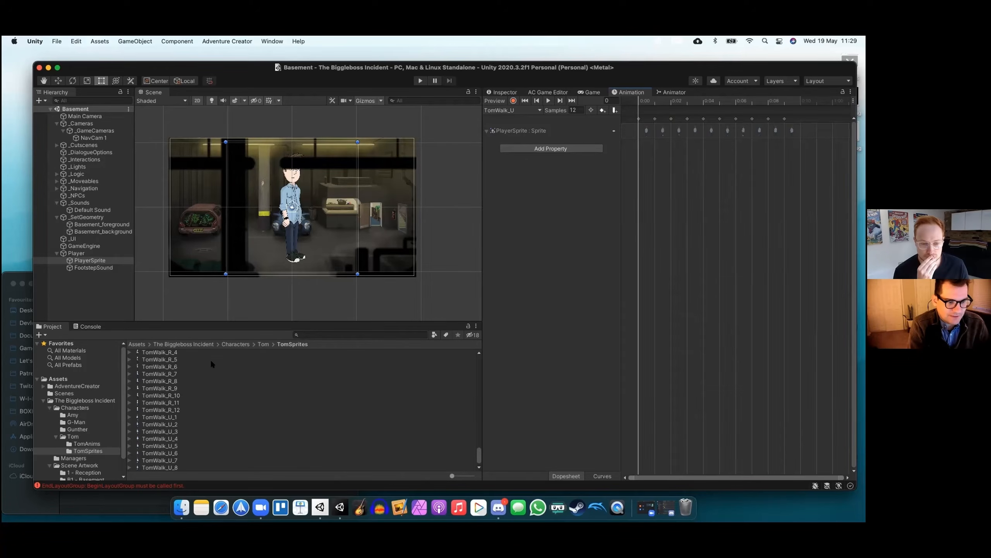
Create a folder named Resources inside The Biggleboss Incident folder
{"action": "left_click", "coordinate": [67, 401]}
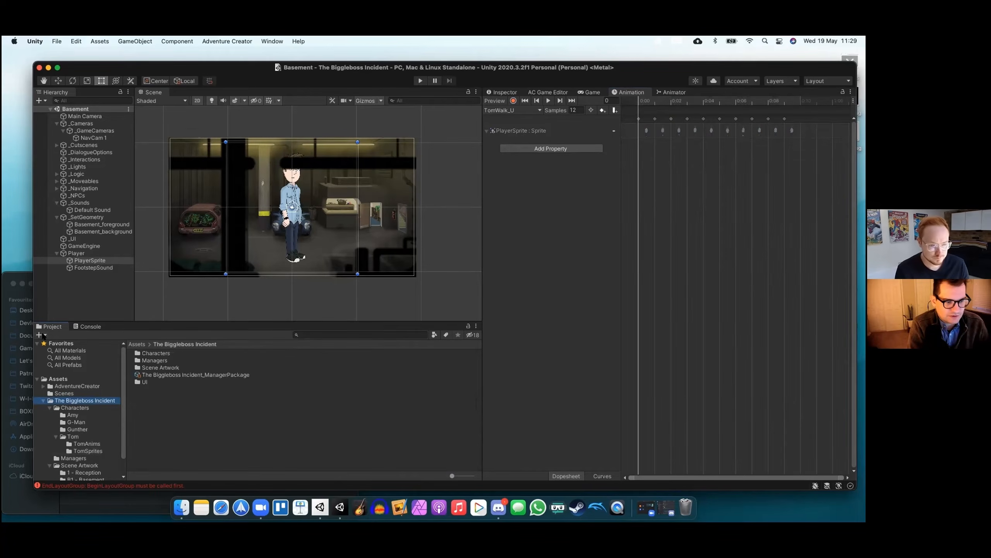
{"action": "left_click", "coordinate": [39, 334]}
{"action": "left_click", "coordinate": [48, 344]}
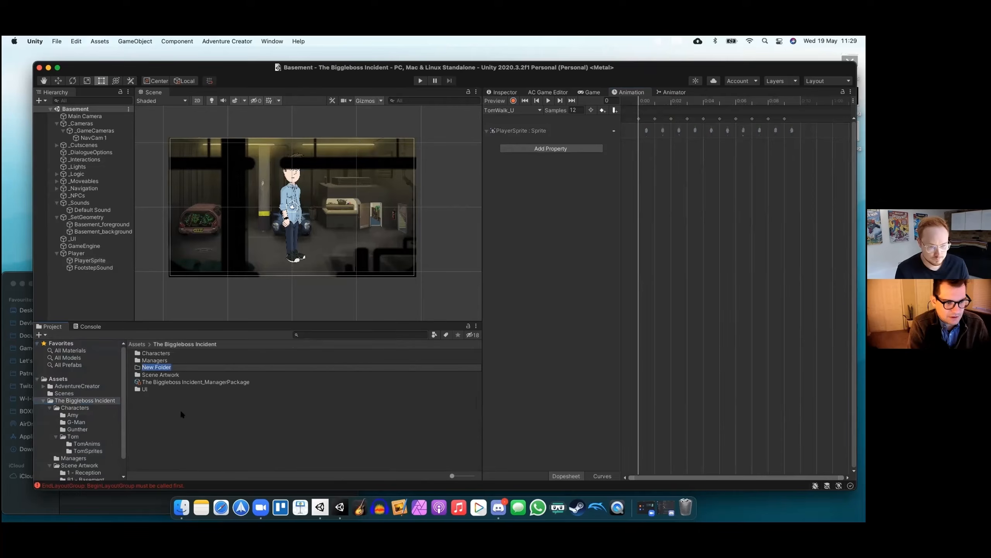
{"action": "type", "text": "rESOURCES"}
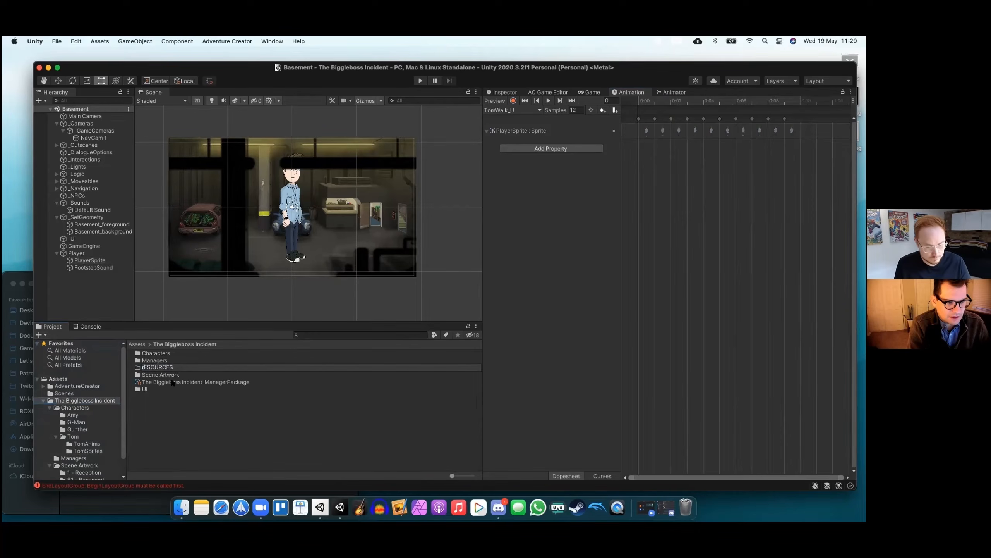
{"action": "key", "text": "BackSpace"}
{"action": "key", "text": "BackSpace"}
{"action": "key", "text": "BackSpace"}
{"action": "key", "text": "BackSpace"}
{"action": "key", "text": "BackSpace"}
{"action": "key", "text": "BackSpace"}
{"action": "key", "text": "BackSpace"}
{"action": "key", "text": "BackSpace"}
{"action": "type", "text": "Re"}
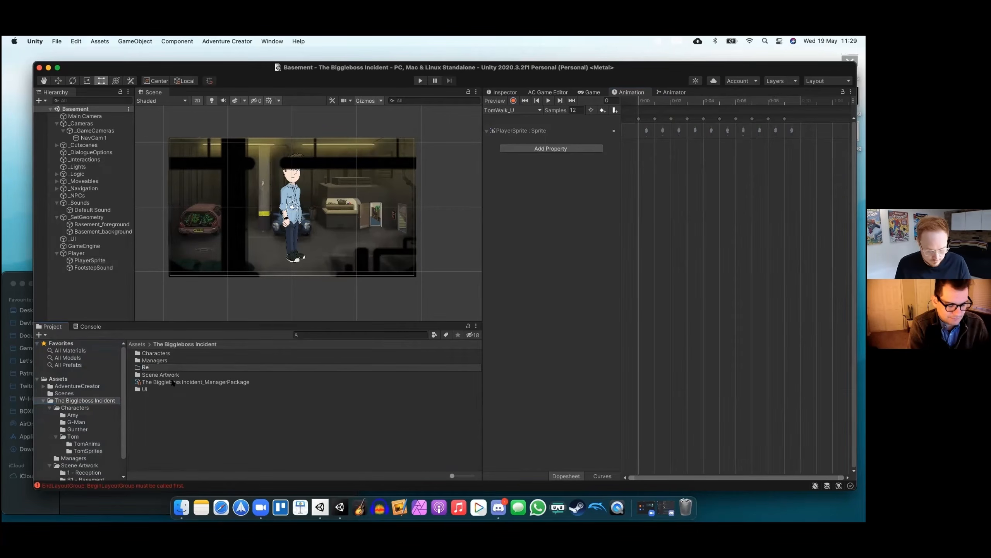
{"action": "type", "text": "sources"}
{"action": "key", "text": "Return"}
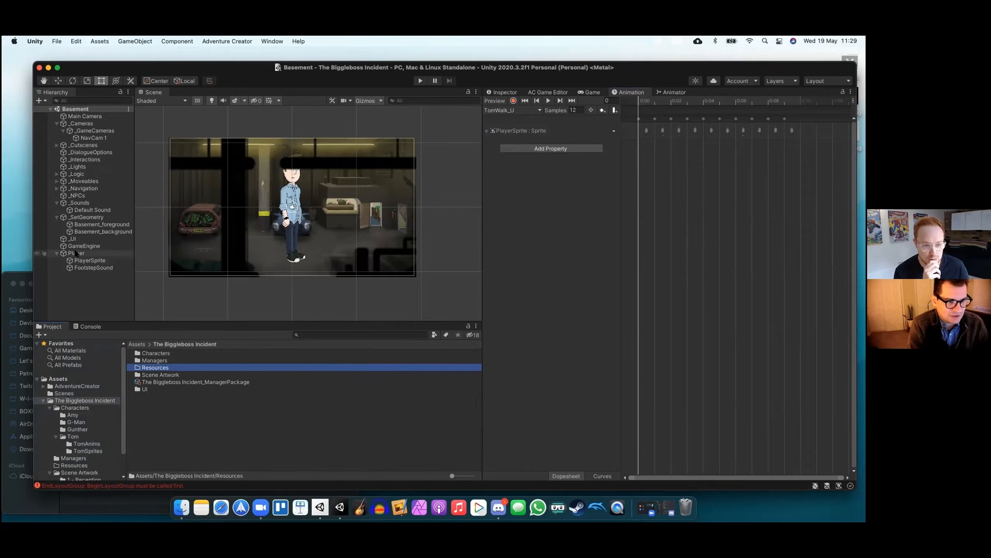
Save the Player object as a prefab in the Resources folder and delete Player from the Basement scene
{"action": "left_click_drag", "start_coordinate": [76, 252], "coordinate": [153, 367]}
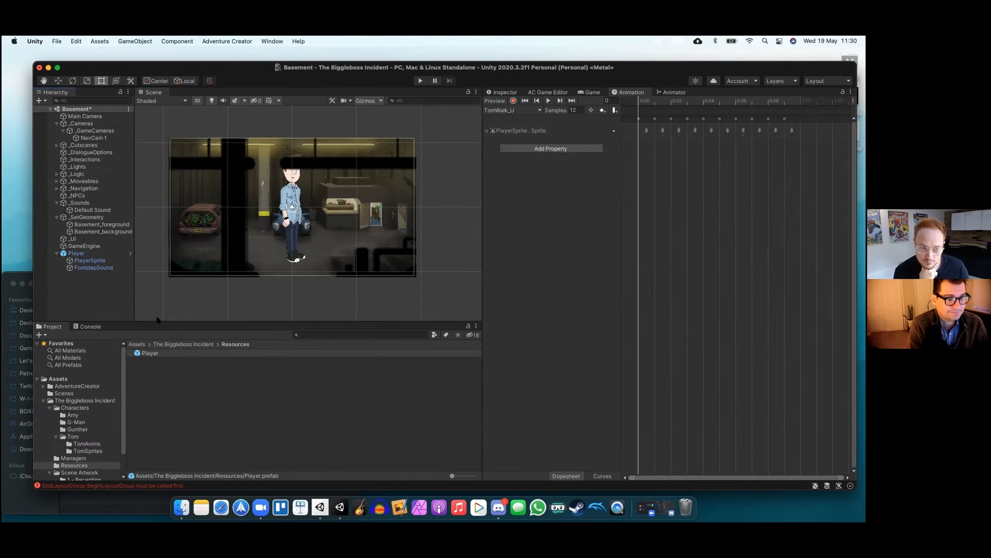
{"action": "right_click", "coordinate": [75, 253]}
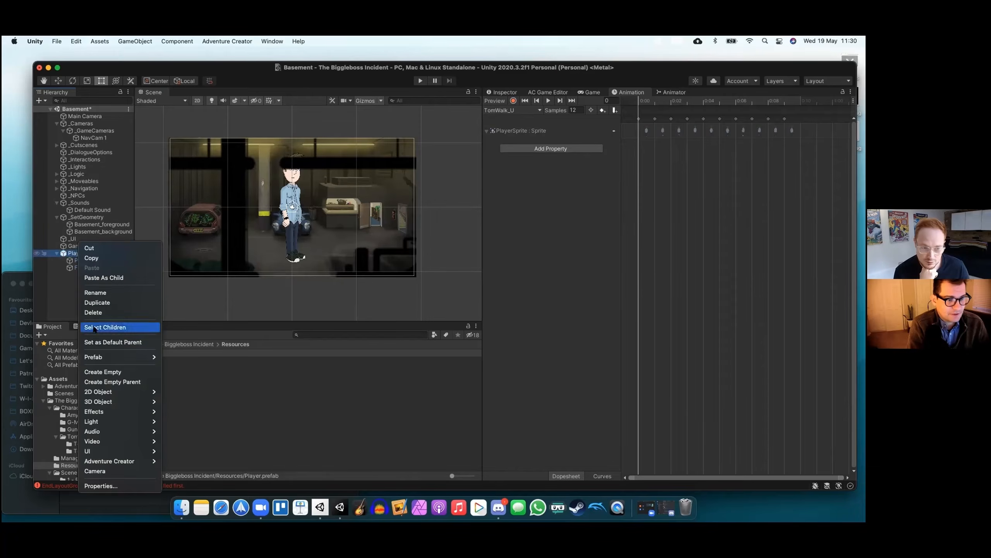
{"action": "left_click", "coordinate": [94, 312]}
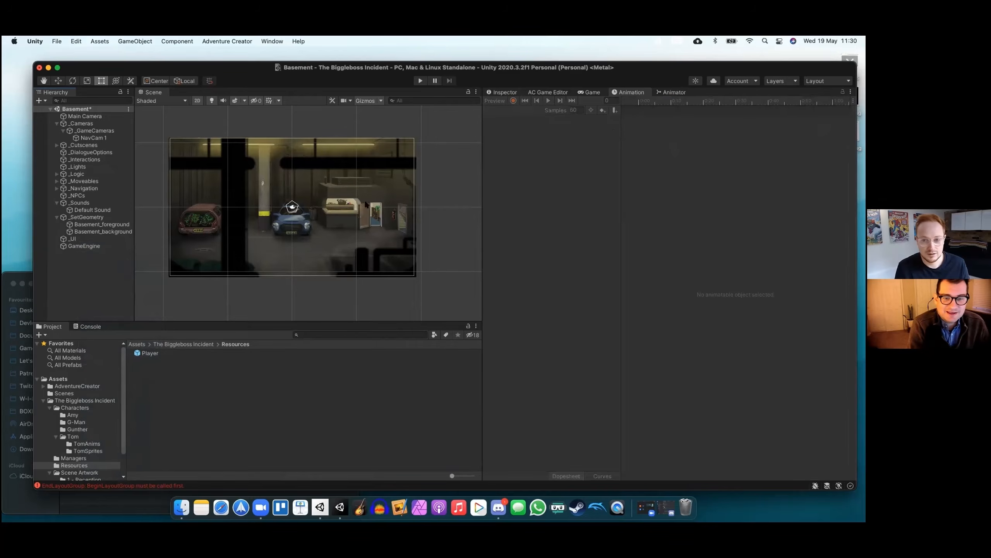
Assign the Player prefab from Resources as the Player prefab in the Settings manager's character settings and save the scene
{"action": "left_click", "coordinate": [553, 92]}
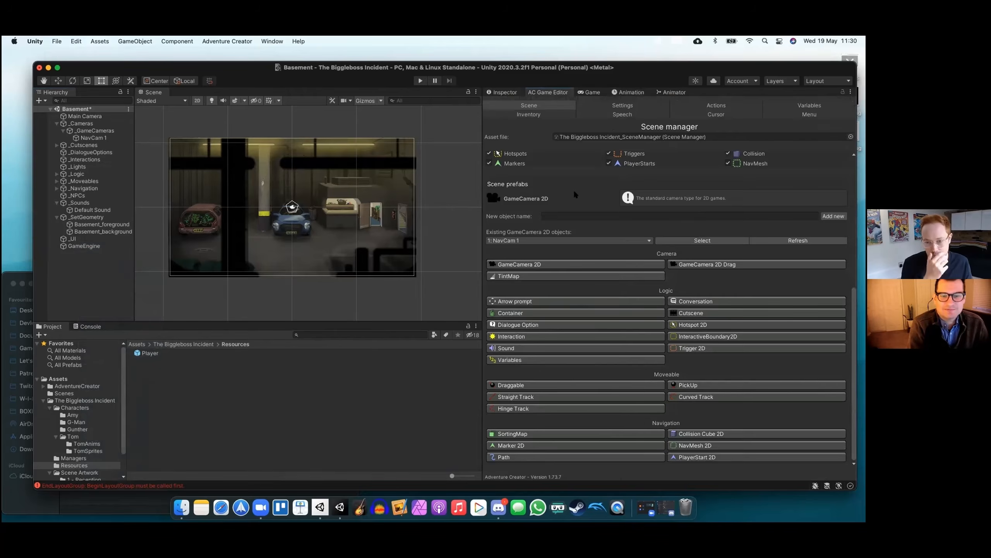
{"action": "scroll", "coordinate": [573, 189], "scroll_direction": "up", "scroll_amount": 10}
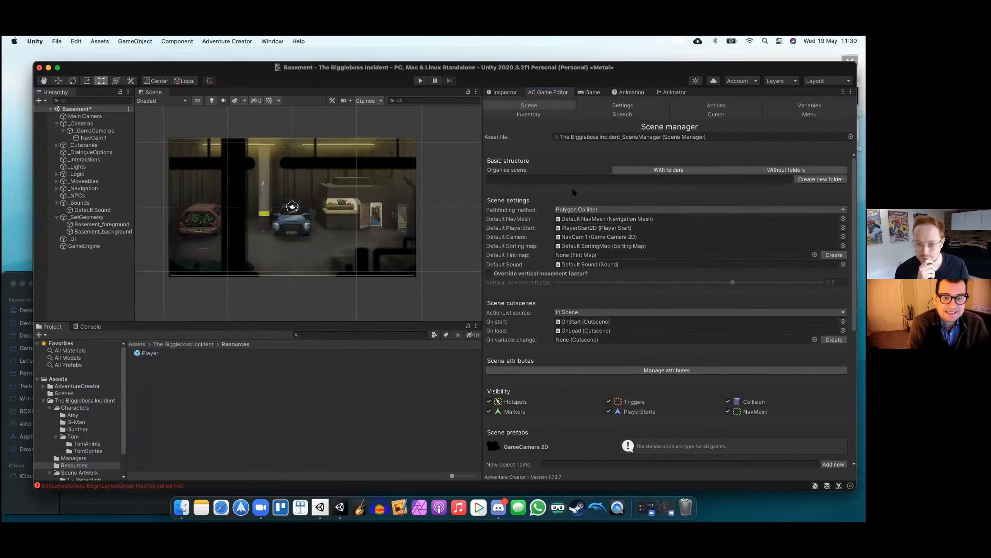
{"action": "left_click", "coordinate": [600, 105]}
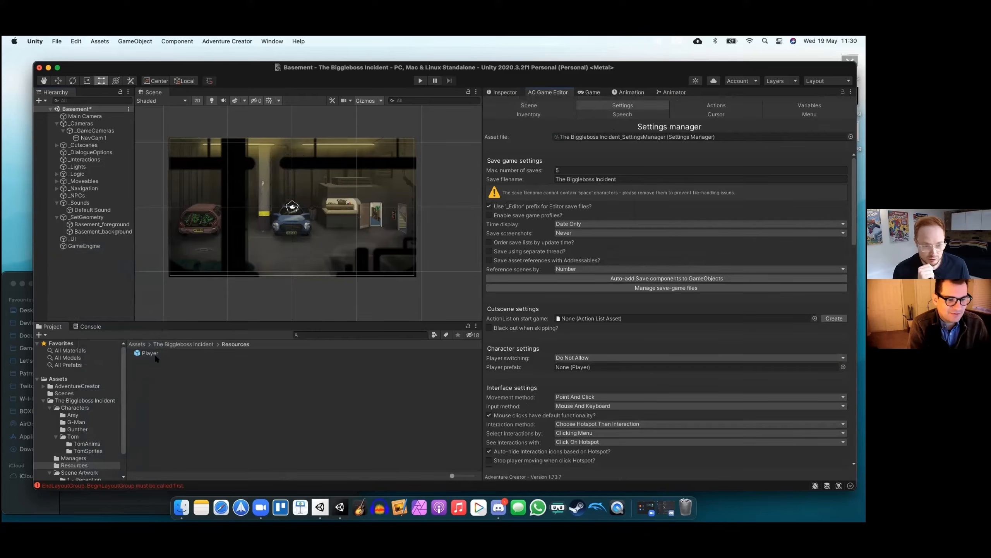
{"action": "left_click_drag", "start_coordinate": [151, 354], "coordinate": [586, 367]}
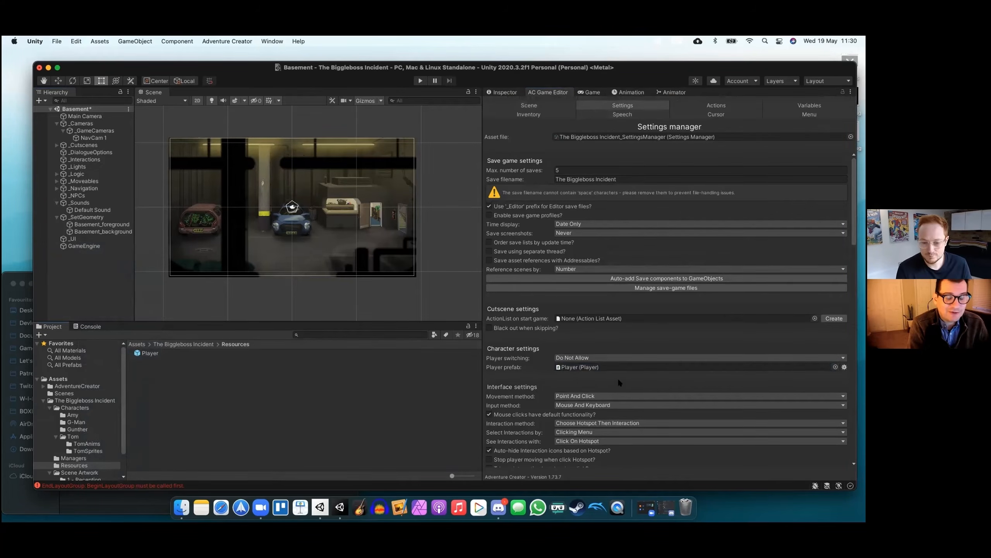
{"action": "key", "text": "super+s"}
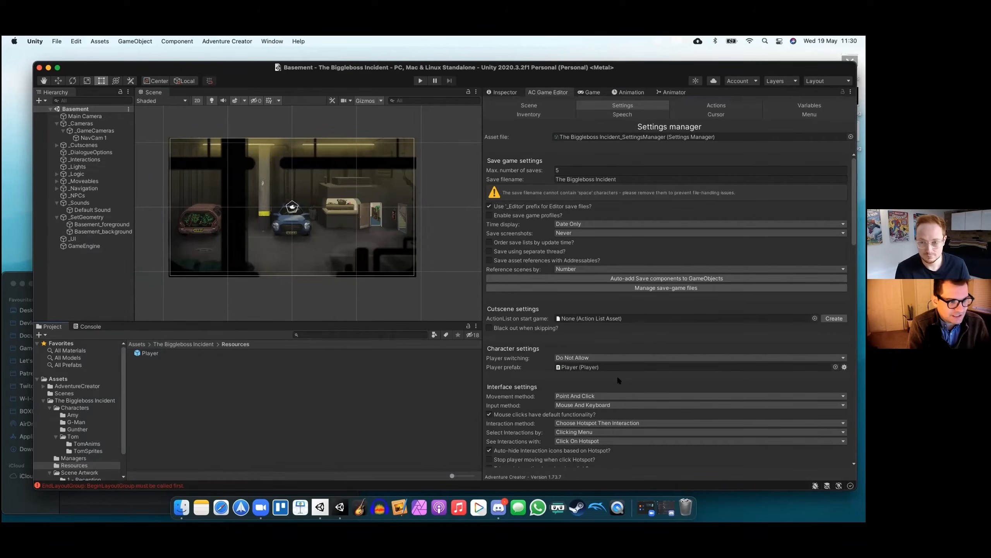
Start editing the polygon collider of Default NavMesh under _Navigation and stretch its front corners across the basement floor
{"action": "left_click", "coordinate": [529, 105]}
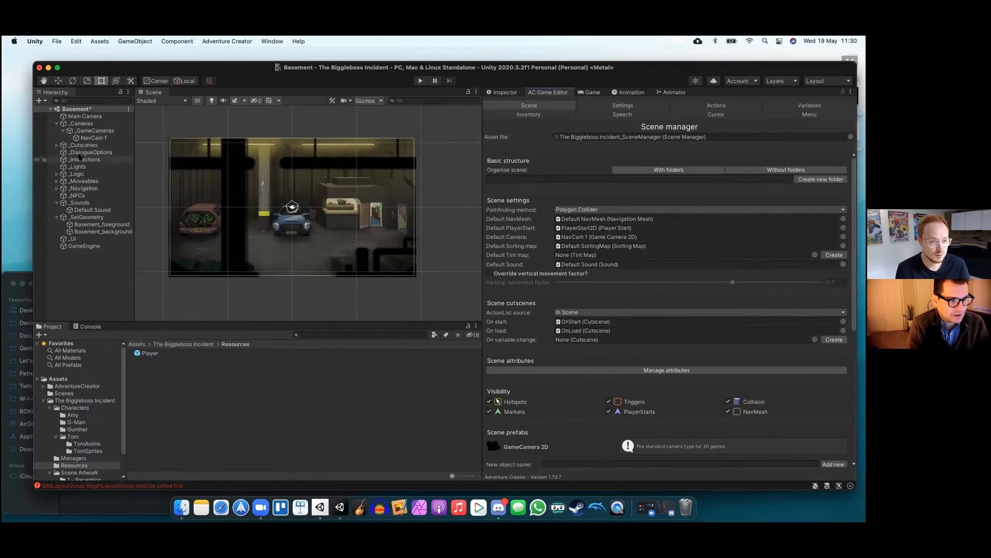
{"action": "left_click", "coordinate": [63, 189]}
{"action": "left_click", "coordinate": [56, 188]}
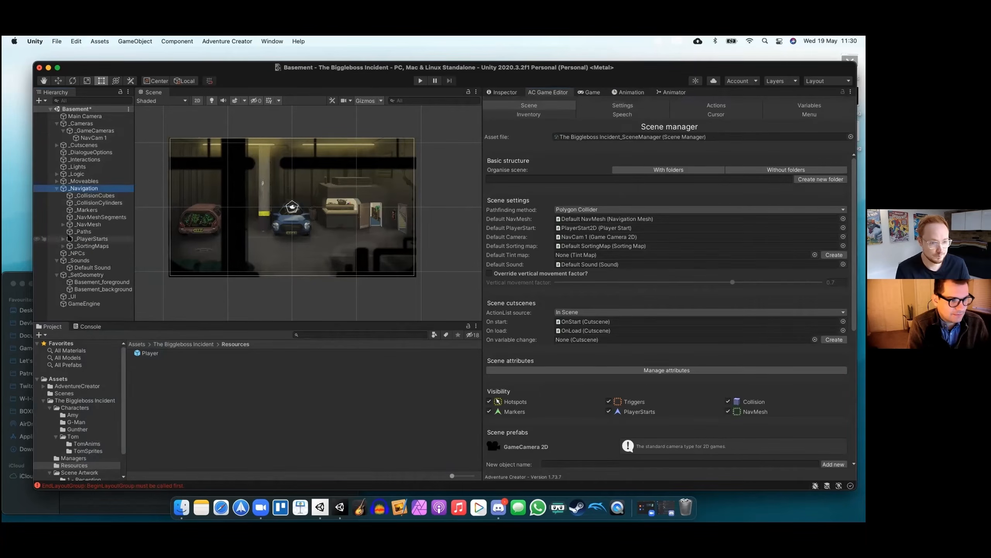
{"action": "left_click", "coordinate": [93, 224]}
{"action": "left_click", "coordinate": [64, 224]}
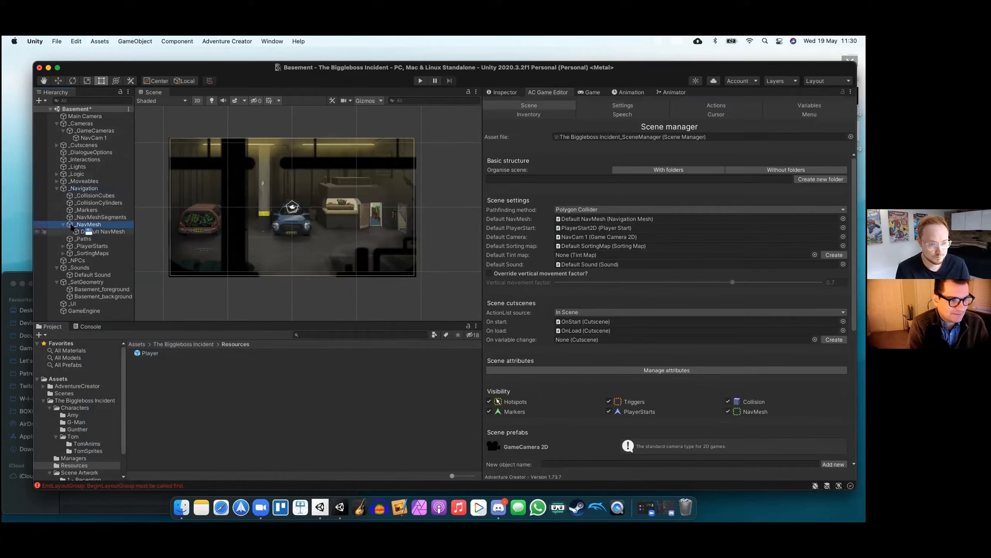
{"action": "left_click", "coordinate": [100, 232]}
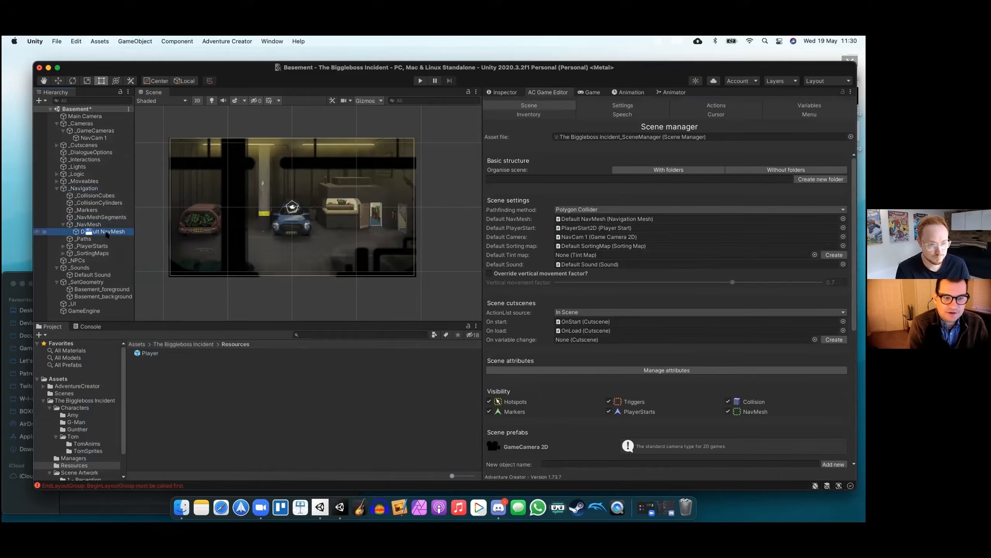
{"action": "left_click", "coordinate": [515, 91]}
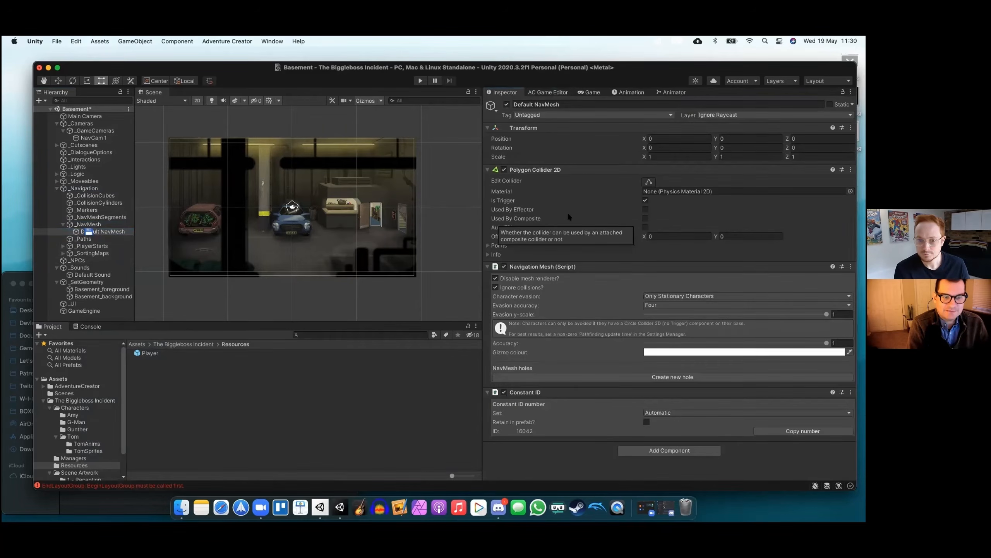
{"action": "left_click", "coordinate": [648, 182]}
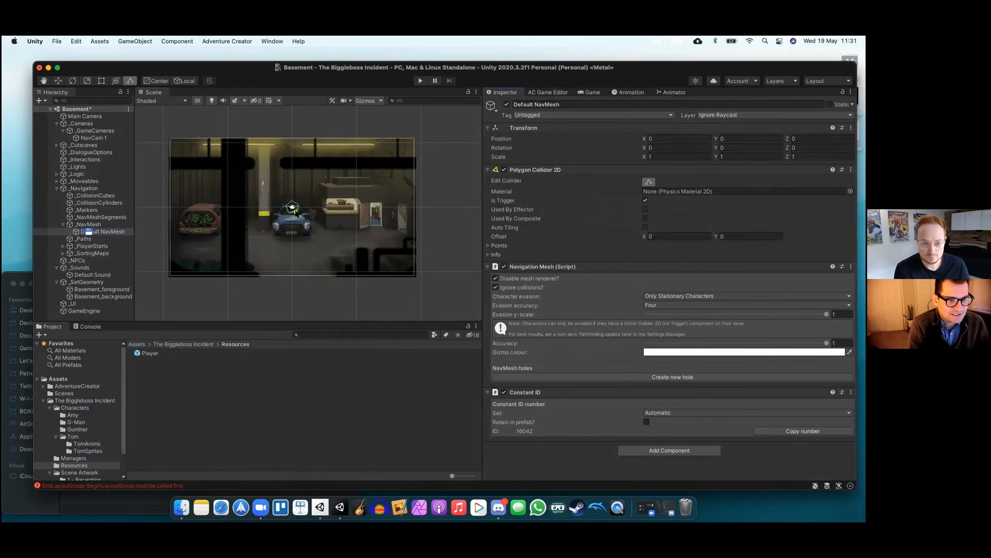
{"action": "left_click_drag", "start_coordinate": [296, 212], "coordinate": [416, 250]}
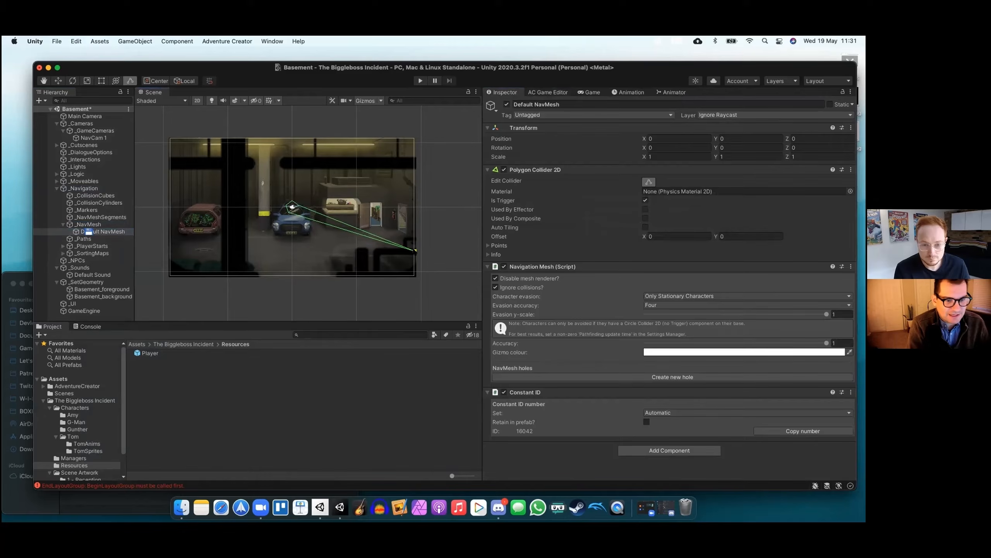
{"action": "left_click_drag", "start_coordinate": [289, 211], "coordinate": [171, 260]}
{"action": "left_click_drag", "start_coordinate": [285, 256], "coordinate": [333, 249]}
{"action": "left_click_drag", "start_coordinate": [318, 251], "coordinate": [328, 268]}
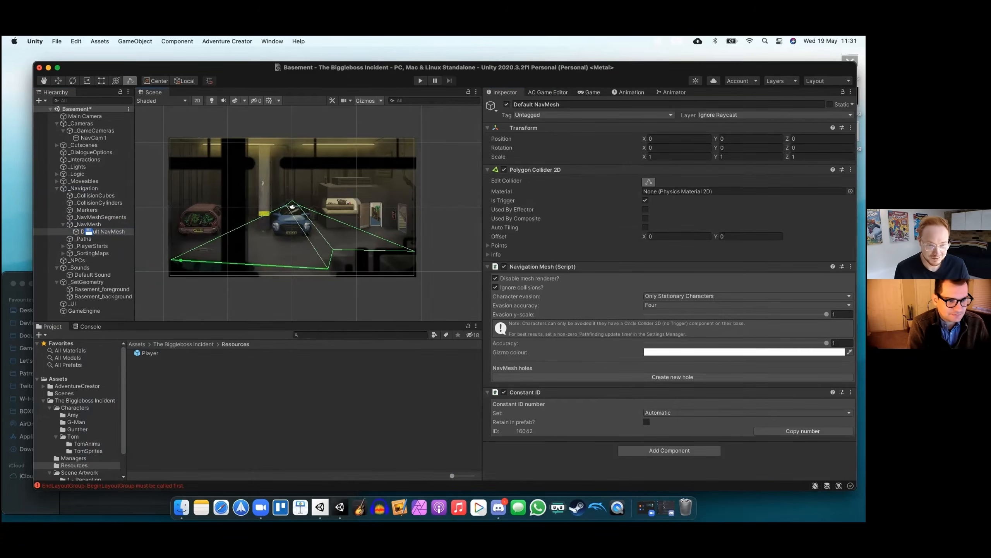
Refine the NavMesh collider's front points and shape its rear edge around the parked cars, the pillar and the counter
{"action": "left_click_drag", "start_coordinate": [180, 260], "coordinate": [174, 269]}
{"action": "mouse_move", "coordinate": [171, 260]}
{"action": "left_mouse_down"}
{"action": "mouse_move", "coordinate": [177, 239]}
{"action": "mouse_move", "coordinate": [214, 240]}
{"action": "mouse_move", "coordinate": [254, 220]}
{"action": "mouse_move", "coordinate": [234, 219]}
{"action": "mouse_move", "coordinate": [174, 266]}
{"action": "left_mouse_up"}
{"action": "left_click_drag", "start_coordinate": [329, 269], "coordinate": [328, 266]}
{"action": "left_click_drag", "start_coordinate": [414, 250], "coordinate": [408, 250]}
{"action": "left_click_drag", "start_coordinate": [177, 240], "coordinate": [177, 244]}
{"action": "left_click_drag", "start_coordinate": [214, 240], "coordinate": [234, 220]}
{"action": "left_click_drag", "start_coordinate": [254, 220], "coordinate": [271, 242]}
{"action": "left_click_drag", "start_coordinate": [287, 206], "coordinate": [317, 243]}
{"action": "left_click_drag", "start_coordinate": [300, 206], "coordinate": [412, 247]}
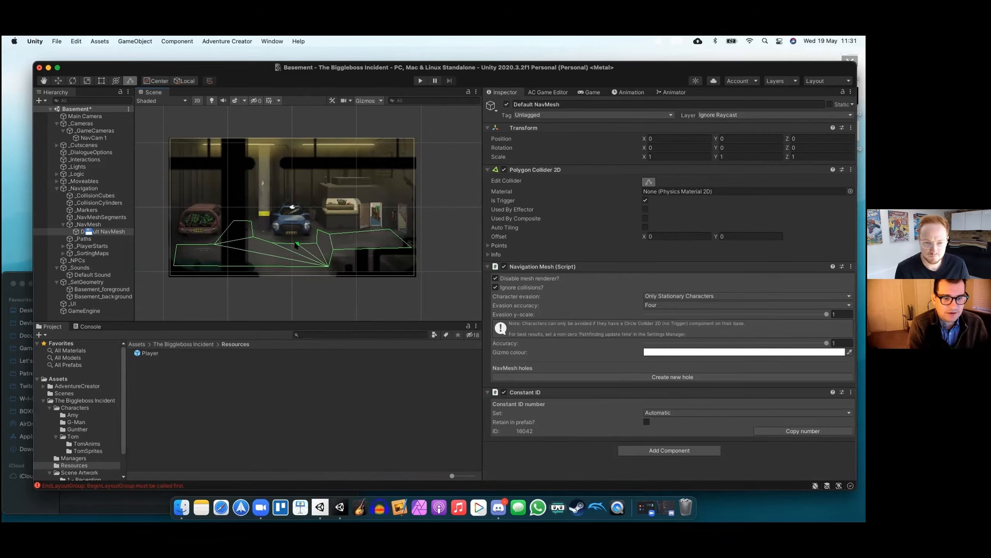
Fine-tune the collider's inner front corner and the point left of the blue car, and finish editing the NavMesh collider
{"action": "left_click_drag", "start_coordinate": [328, 266], "coordinate": [326, 270]}
{"action": "mouse_move", "coordinate": [253, 237]}
{"action": "left_mouse_down"}
{"action": "mouse_move", "coordinate": [264, 234]}
{"action": "mouse_move", "coordinate": [253, 235]}
{"action": "left_mouse_up"}
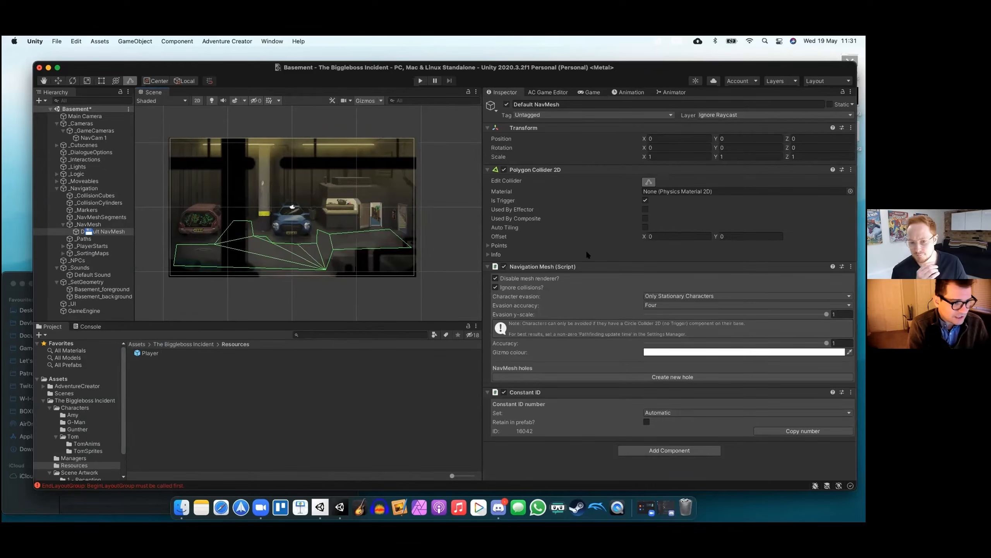
{"action": "left_click", "coordinate": [646, 183]}
{"action": "left_click", "coordinate": [646, 183]}
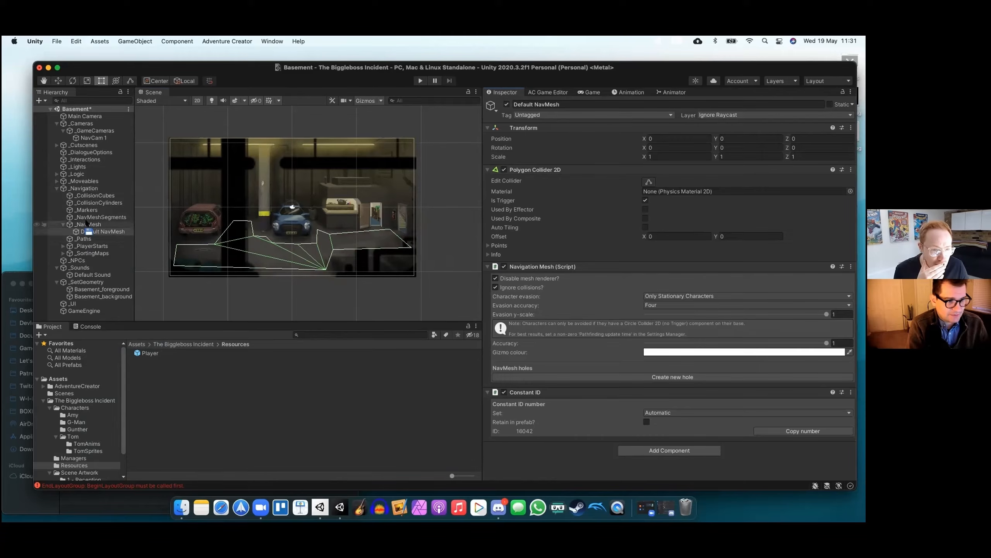
Move the Default SortingMap under _SortingMaps down to a Y position of about -1.93
{"action": "left_click", "coordinate": [80, 252]}
{"action": "left_click", "coordinate": [62, 253]}
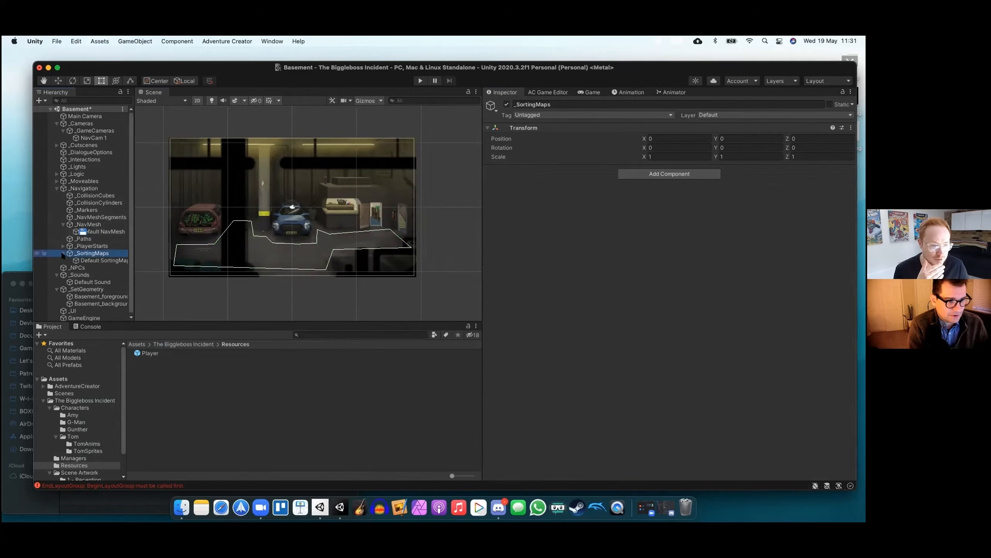
{"action": "left_click", "coordinate": [102, 261]}
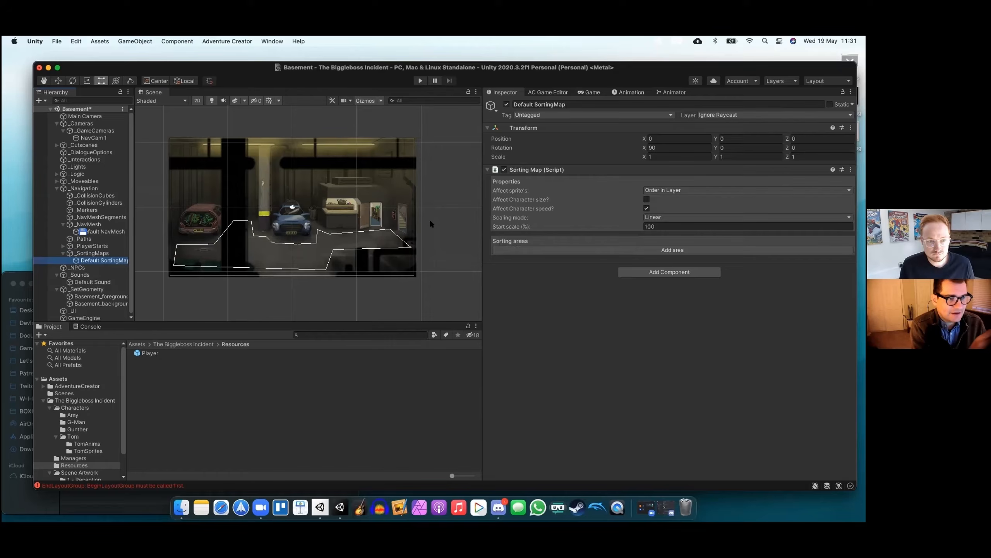
{"action": "left_click", "coordinate": [58, 80]}
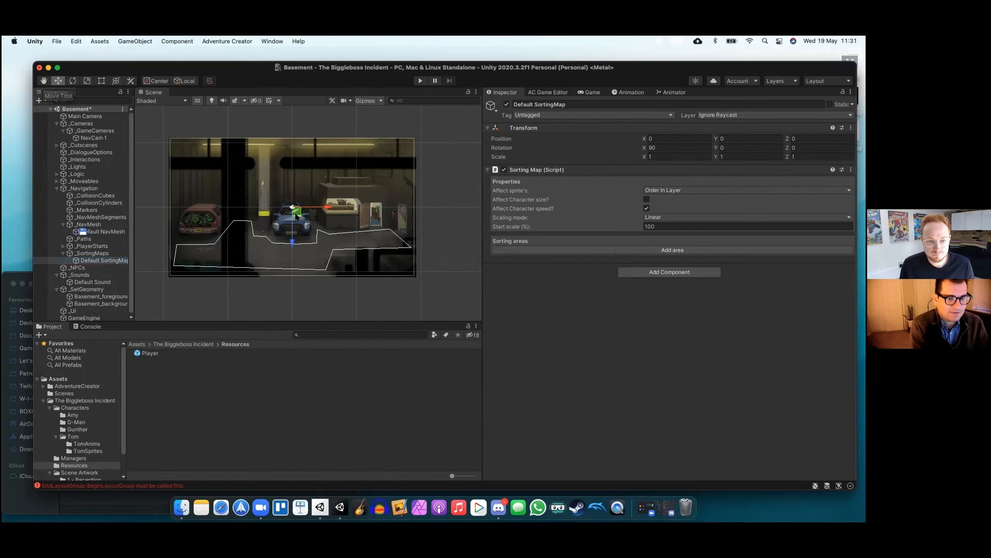
{"action": "scroll", "coordinate": [295, 213], "scroll_direction": "up", "scroll_amount": 5}
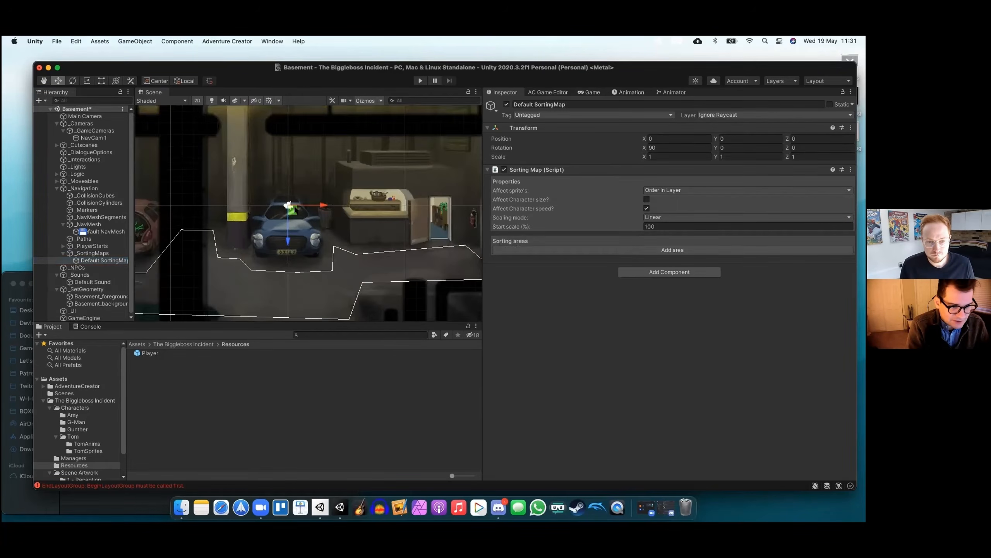
{"action": "scroll", "coordinate": [296, 211], "scroll_direction": "up", "scroll_amount": 5}
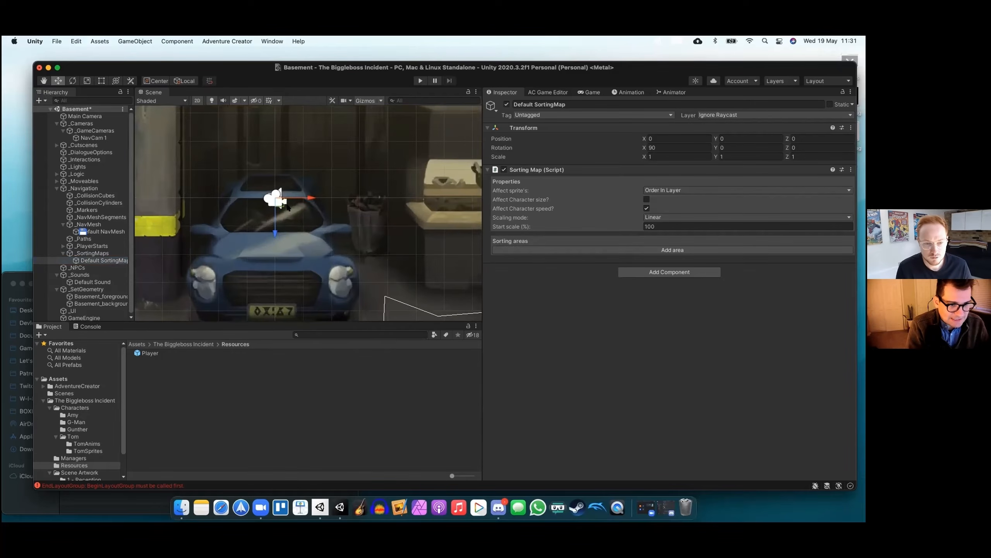
{"action": "left_click_drag", "start_coordinate": [281, 230], "coordinate": [279, 267]}
{"action": "scroll", "coordinate": [279, 267], "scroll_direction": "down", "scroll_amount": 1}
{"action": "scroll", "coordinate": [279, 267], "scroll_direction": "down", "scroll_amount": 4}
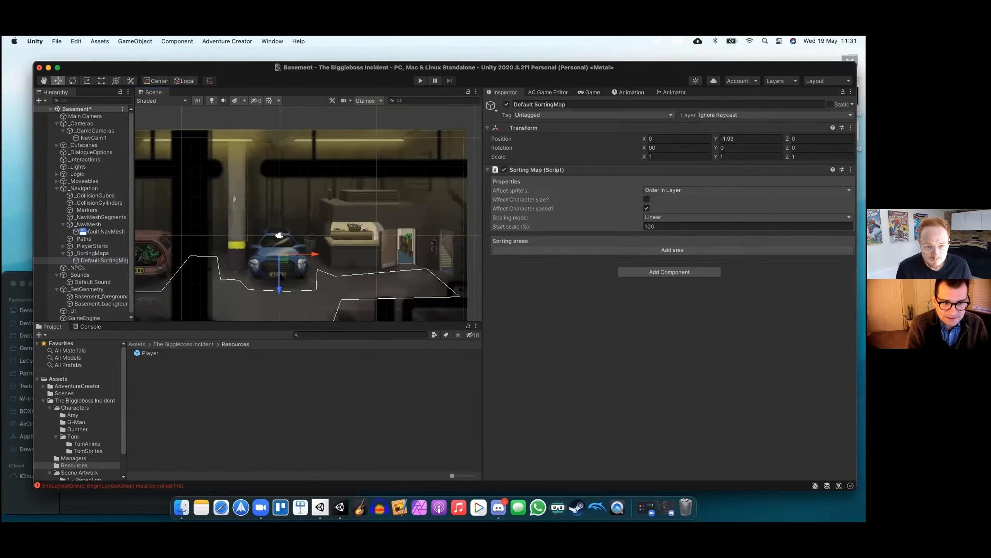
Add a sorting area to the Default SortingMap and move the map to a Y position of about -1.51
{"action": "left_click", "coordinate": [643, 249]}
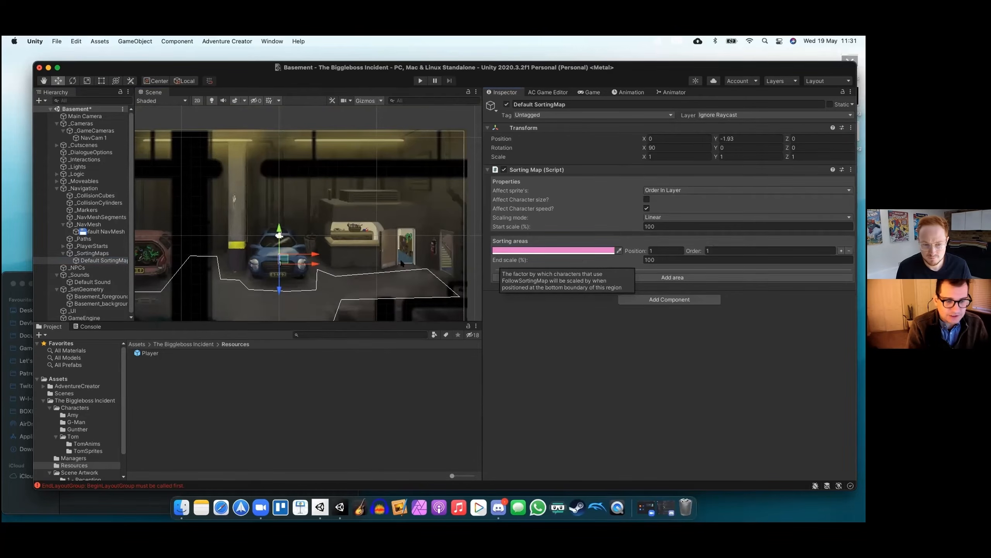
{"action": "left_click_drag", "start_coordinate": [280, 291], "coordinate": [279, 285]}
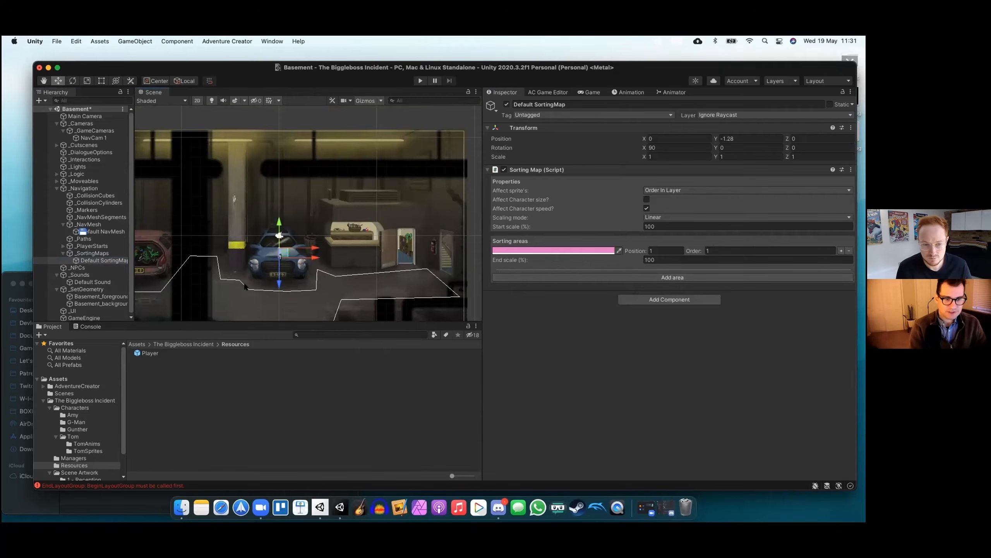
{"action": "left_click_drag", "start_coordinate": [280, 284], "coordinate": [281, 286]}
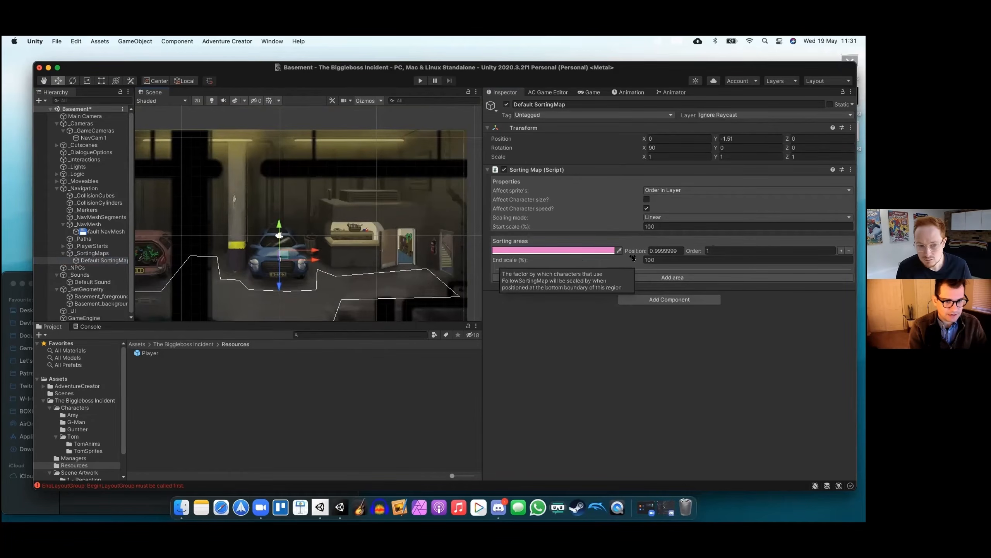
Extend the sorting area to a position of about 7.91 at the floor's front edge, with the map at Y about -1.43
{"action": "left_click_drag", "start_coordinate": [278, 223], "coordinate": [278, 297]}
{"action": "scroll", "coordinate": [278, 298], "scroll_direction": "down", "scroll_amount": 5}
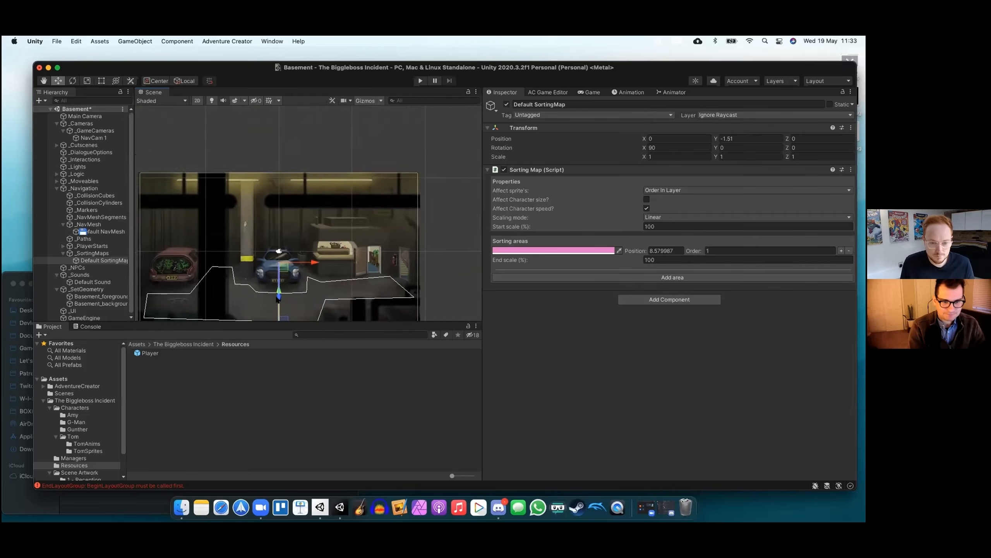
{"action": "scroll", "coordinate": [278, 301], "scroll_direction": "down", "scroll_amount": 1}
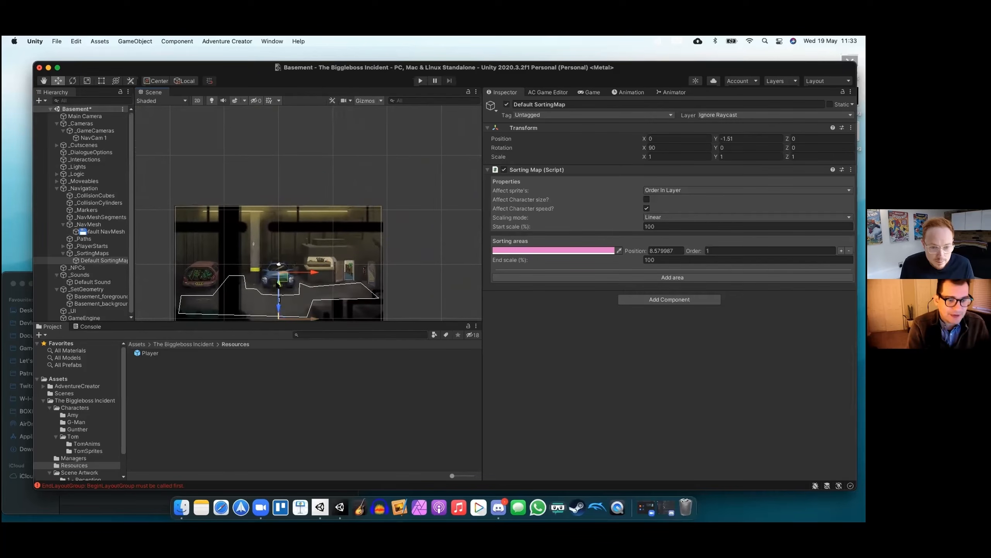
{"action": "left_click_drag", "start_coordinate": [278, 285], "coordinate": [278, 279]}
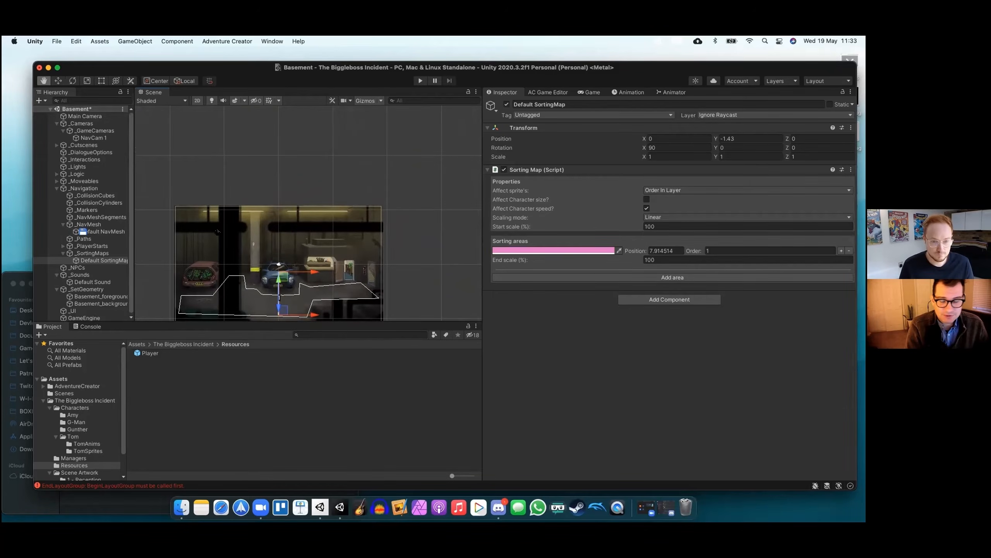
Set the sorting area's end scale to 50% and the sorting map's start scale to 35%
{"action": "middle_click_drag", "start_coordinate": [275, 308], "coordinate": [286, 270]}
{"action": "scroll", "coordinate": [285, 270], "scroll_direction": "up", "scroll_amount": 1}
{"action": "scroll", "coordinate": [287, 273], "scroll_direction": "up", "scroll_amount": 3}
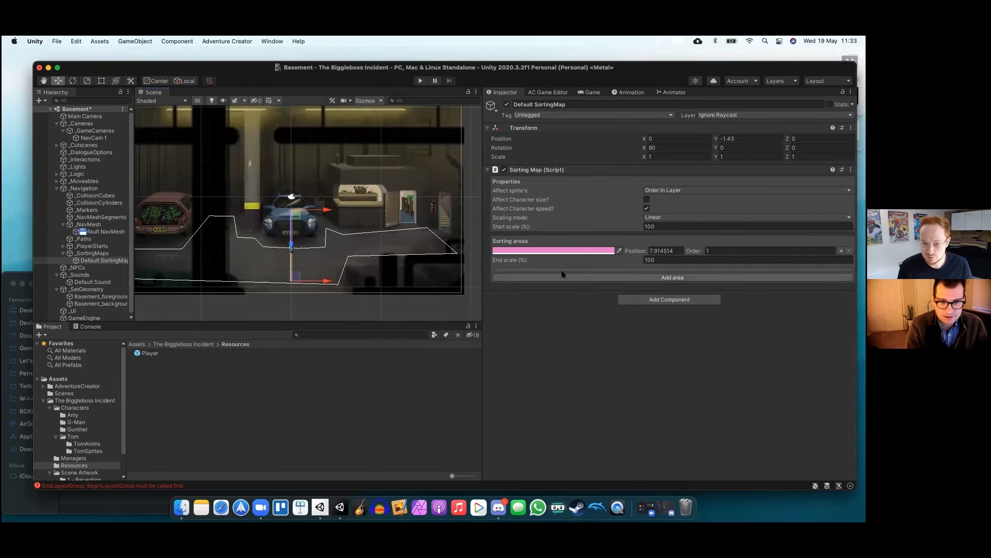
{"action": "left_click", "coordinate": [674, 258]}
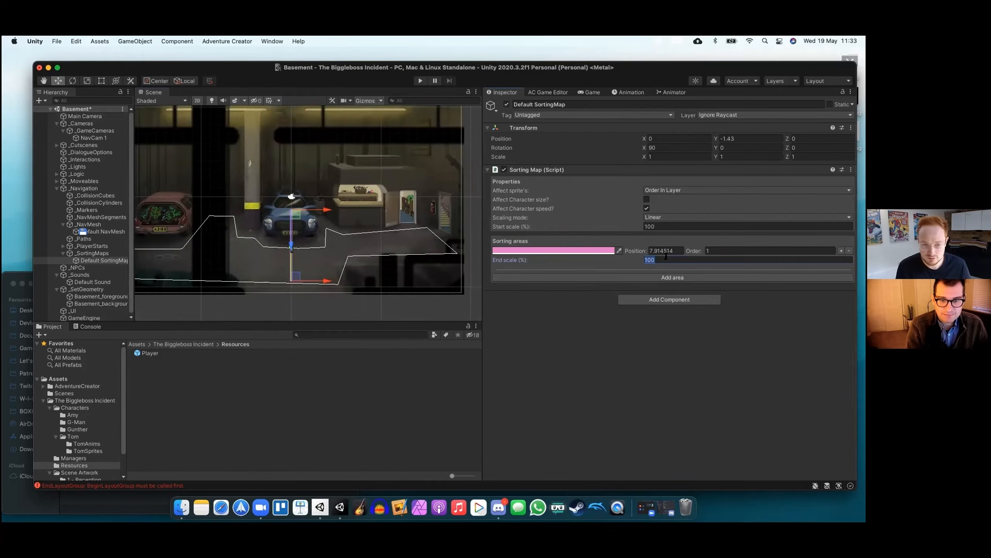
{"action": "type", "text": "50"}
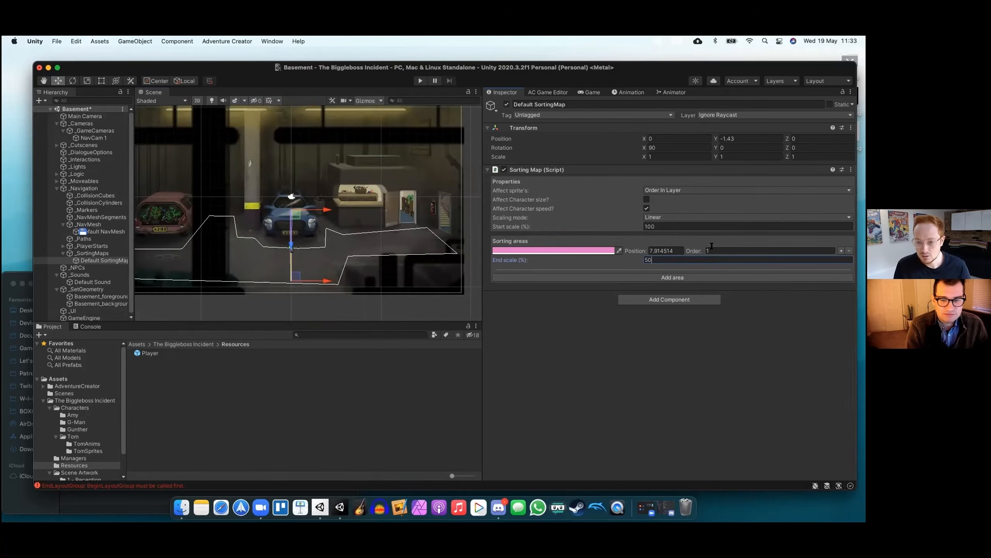
{"action": "left_click", "coordinate": [668, 225]}
{"action": "type", "text": "35"}
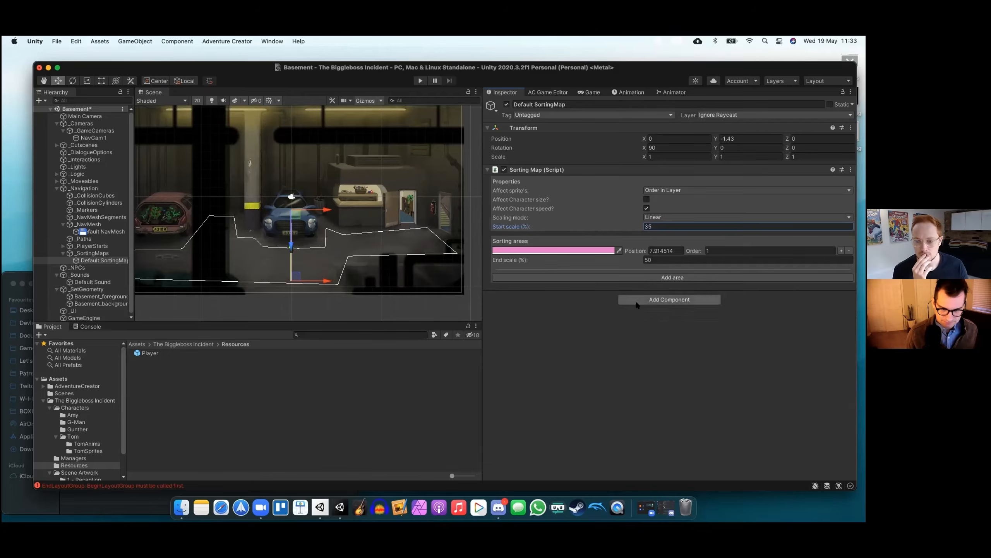
Extend the first sorting area to a position of about 7.99, adding and removing a trial second area
{"action": "left_click", "coordinate": [635, 277]}
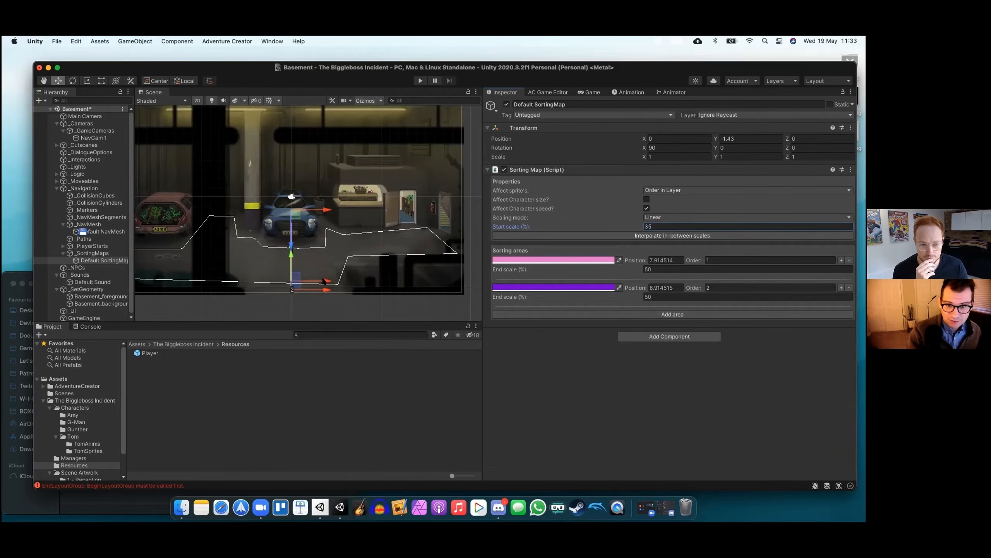
{"action": "left_click_drag", "start_coordinate": [324, 280], "coordinate": [332, 278]}
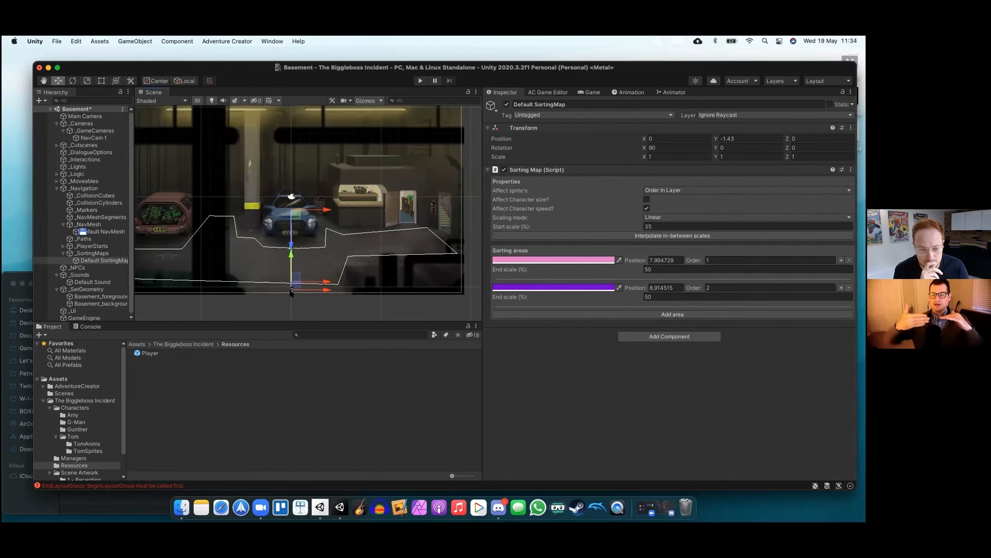
{"action": "scroll", "coordinate": [291, 293], "scroll_direction": "up", "scroll_amount": 5}
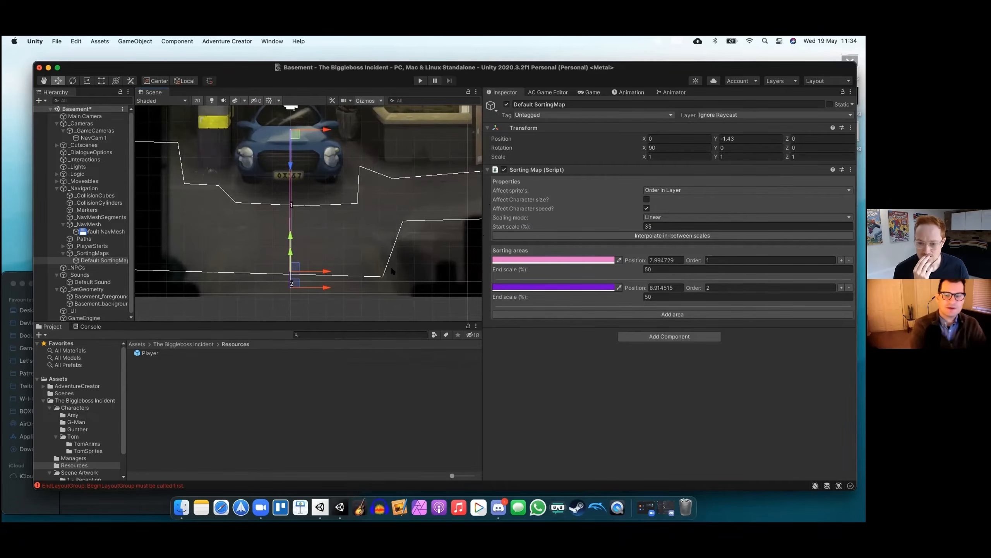
{"action": "left_click", "coordinate": [848, 287]}
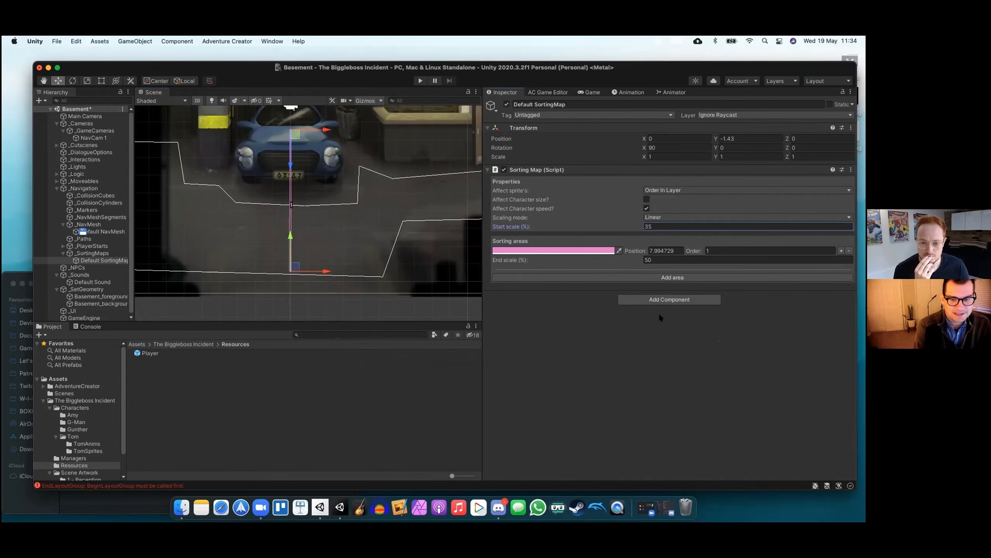
Move PlayerStart2D under _PlayerStarts to about X -13.09, Y -7.69, on the floor in front of the red car
{"action": "scroll", "coordinate": [254, 270], "scroll_direction": "down", "scroll_amount": 5}
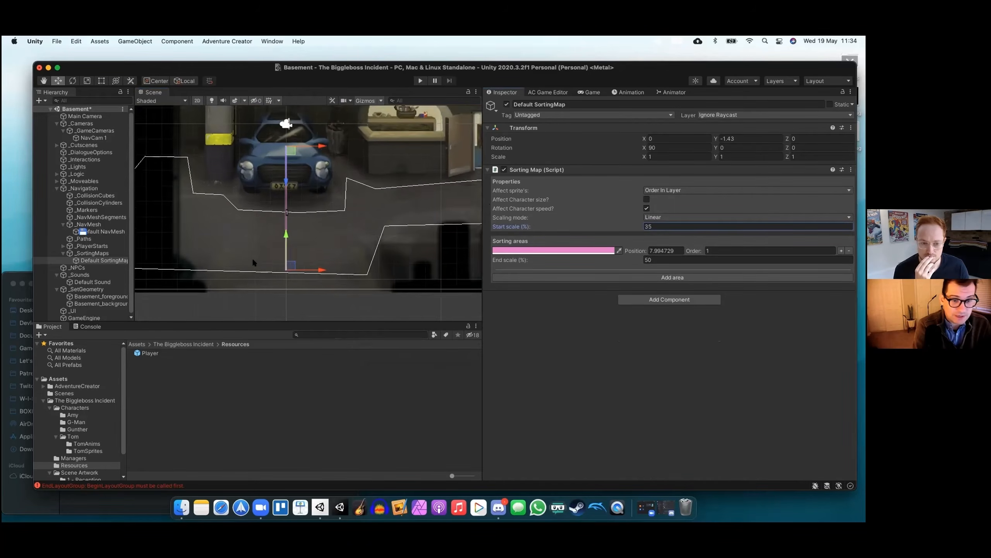
{"action": "scroll", "coordinate": [255, 262], "scroll_direction": "up", "scroll_amount": 3}
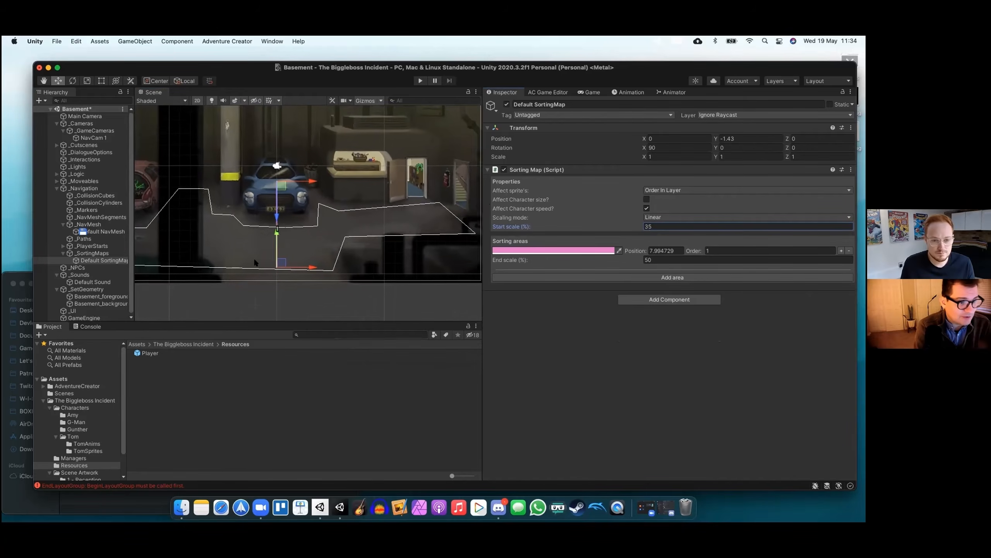
{"action": "middle_click_drag", "start_coordinate": [238, 231], "coordinate": [288, 264]}
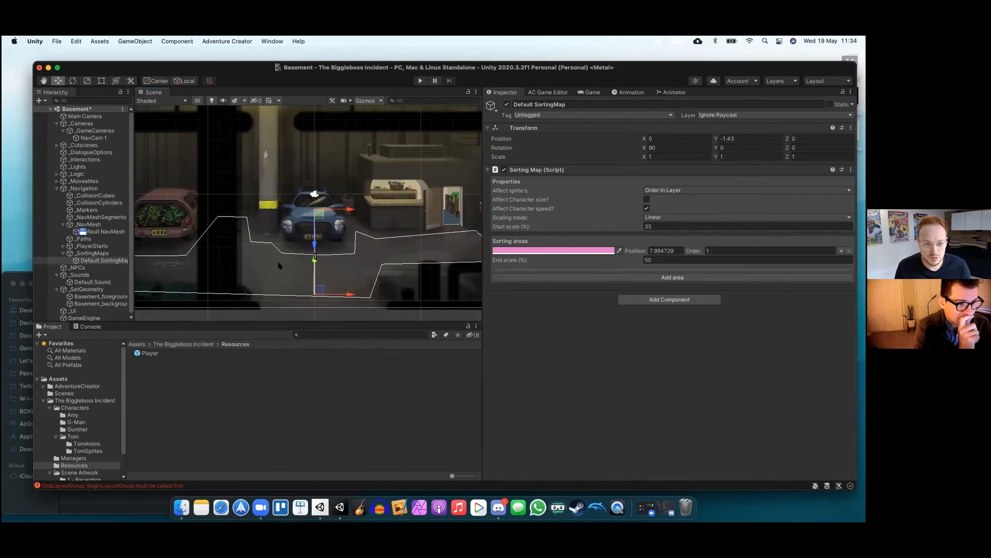
{"action": "left_click", "coordinate": [91, 245]}
{"action": "left_click", "coordinate": [62, 246]}
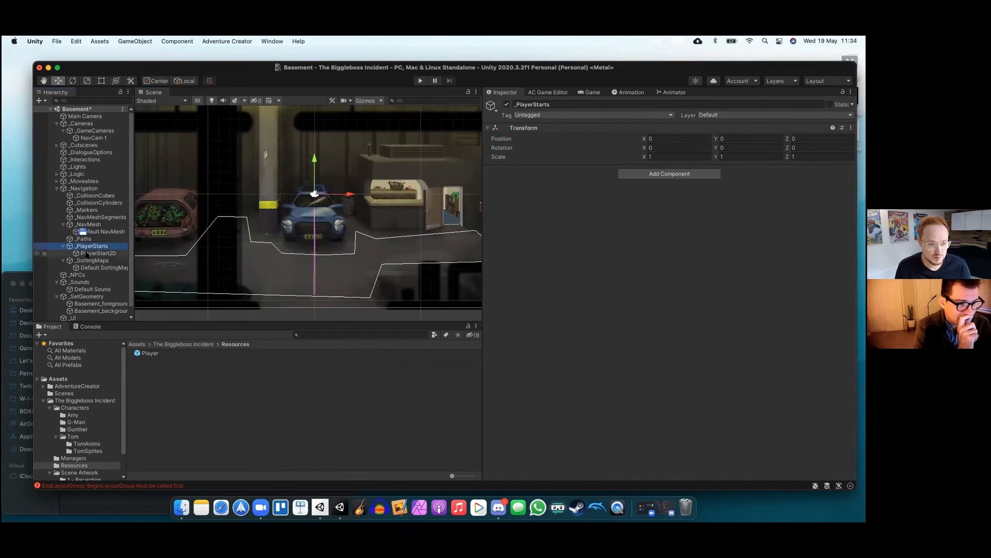
{"action": "left_click", "coordinate": [87, 253]}
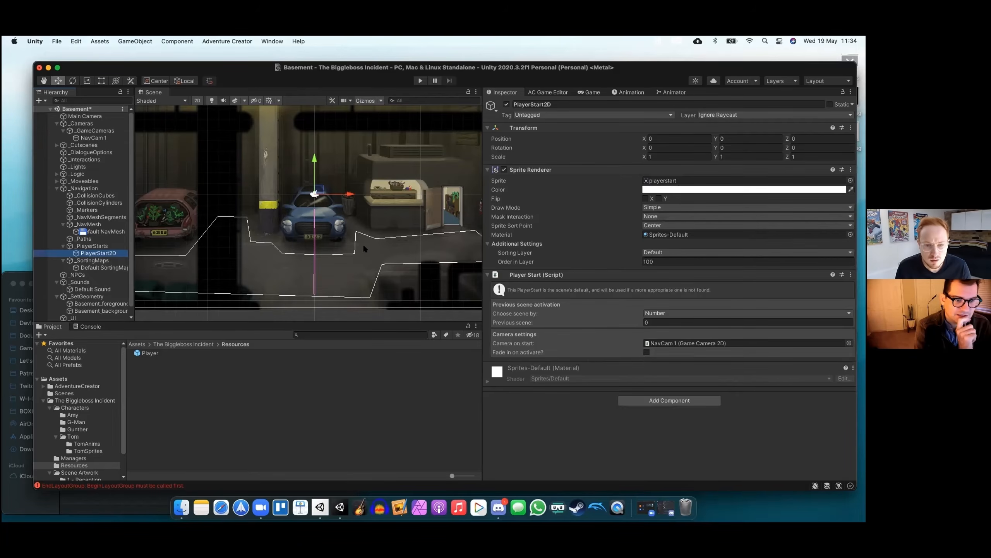
{"action": "scroll", "coordinate": [308, 193], "scroll_direction": "up", "scroll_amount": 5}
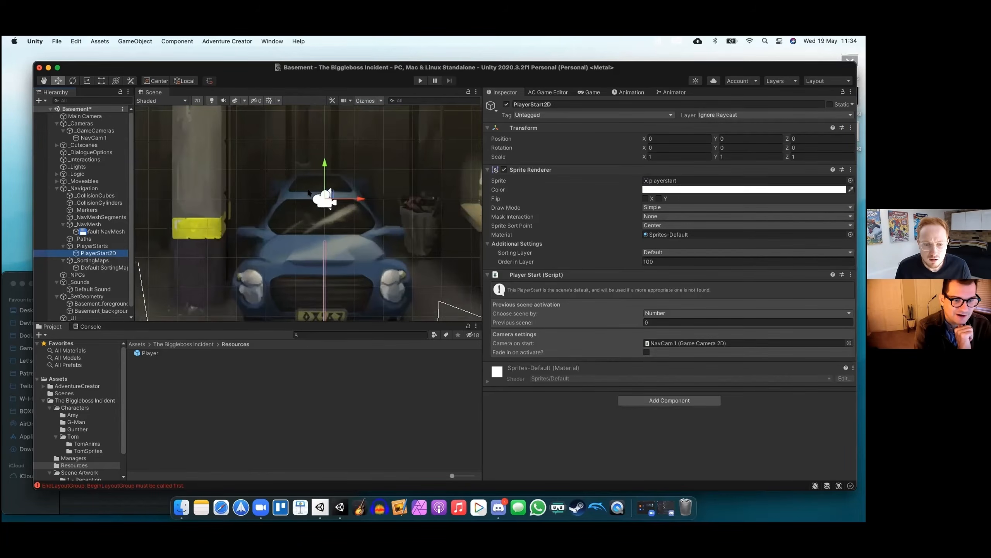
{"action": "scroll", "coordinate": [309, 193], "scroll_direction": "up", "scroll_amount": 4}
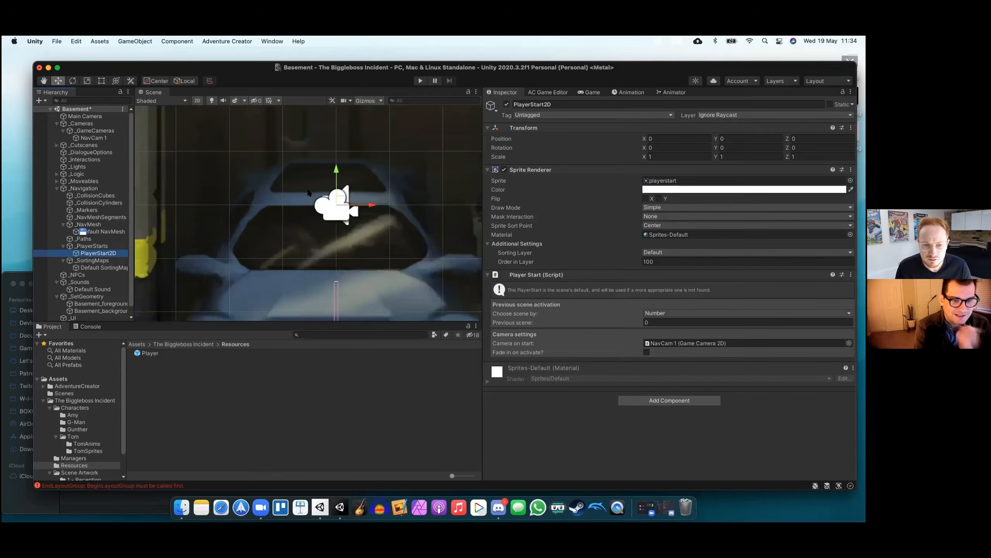
{"action": "scroll", "coordinate": [308, 192], "scroll_direction": "down", "scroll_amount": 4}
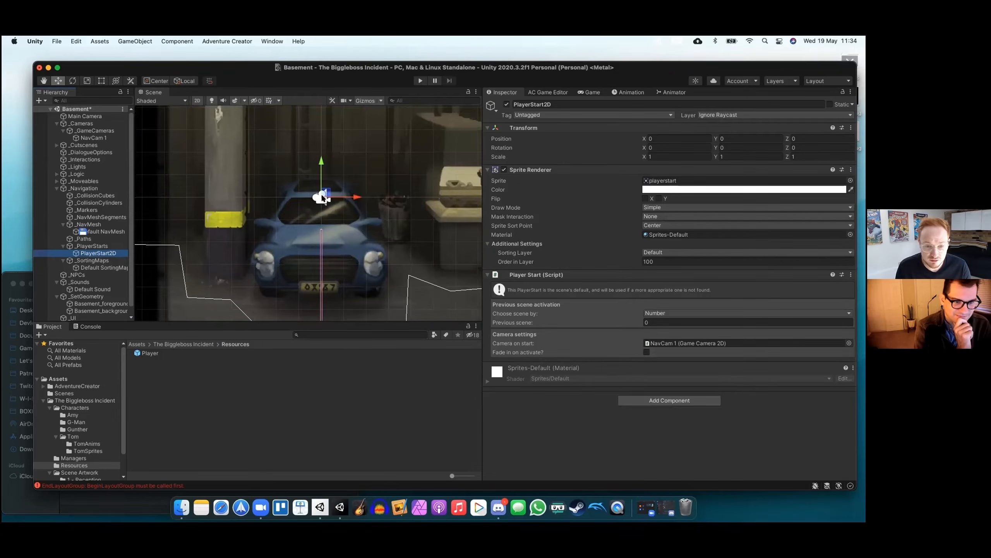
{"action": "left_click_drag", "start_coordinate": [321, 164], "coordinate": [322, 259]}
{"action": "scroll", "coordinate": [321, 230], "scroll_direction": "down", "scroll_amount": 5}
{"action": "left_click_drag", "start_coordinate": [358, 293], "coordinate": [222, 293]}
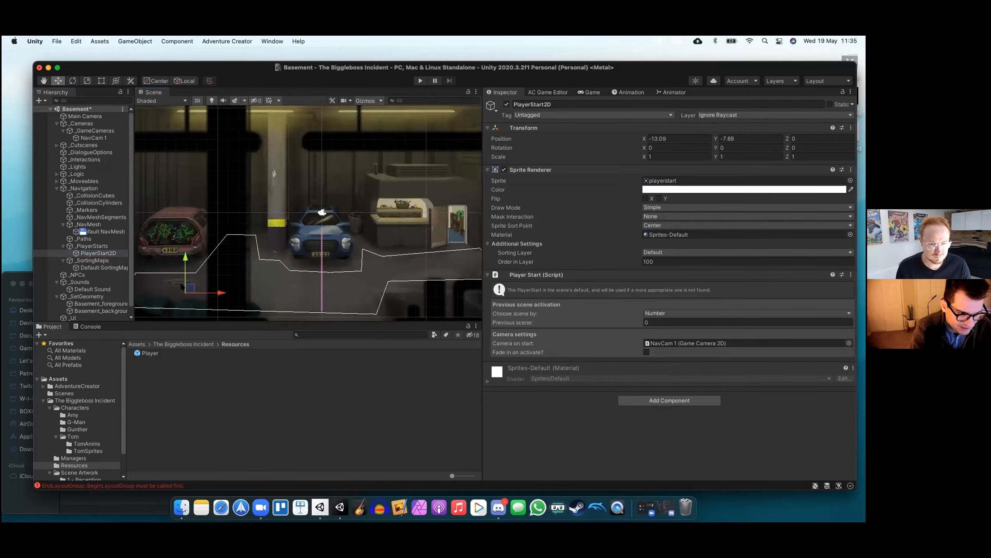
Set PlayerStart2D's Z rotation to 180 and save the scene
{"action": "scroll", "coordinate": [184, 286], "scroll_direction": "up", "scroll_amount": 10}
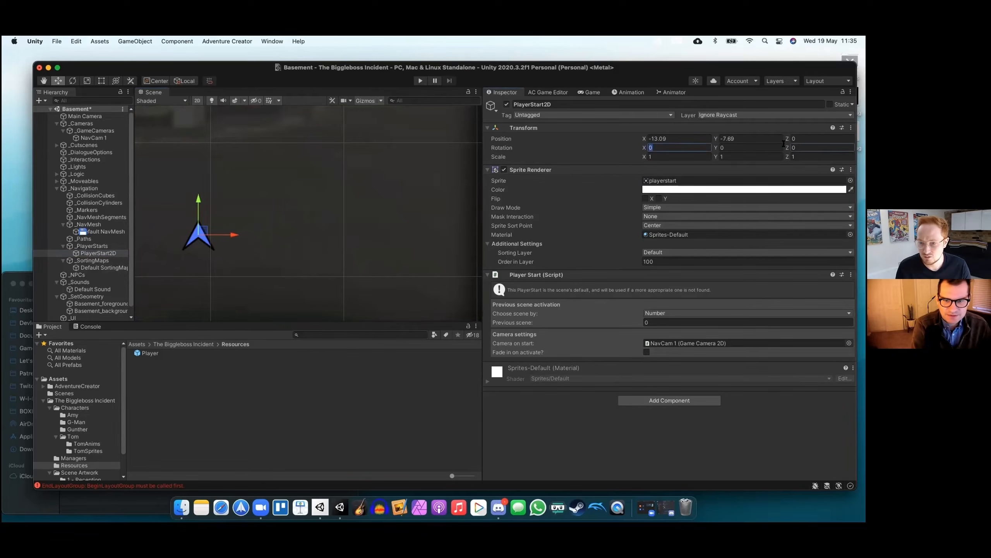
{"action": "left_click", "coordinate": [804, 147]}
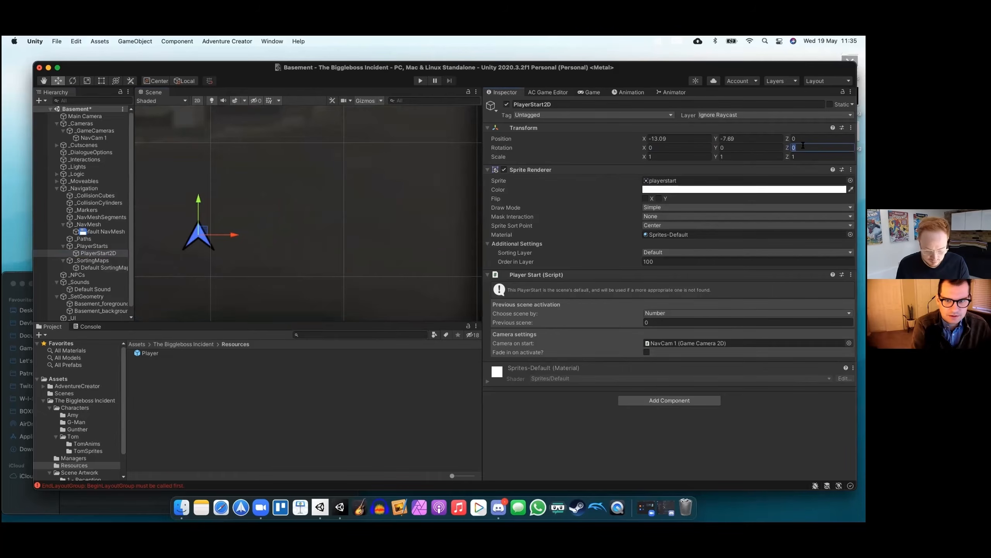
{"action": "type", "text": "180"}
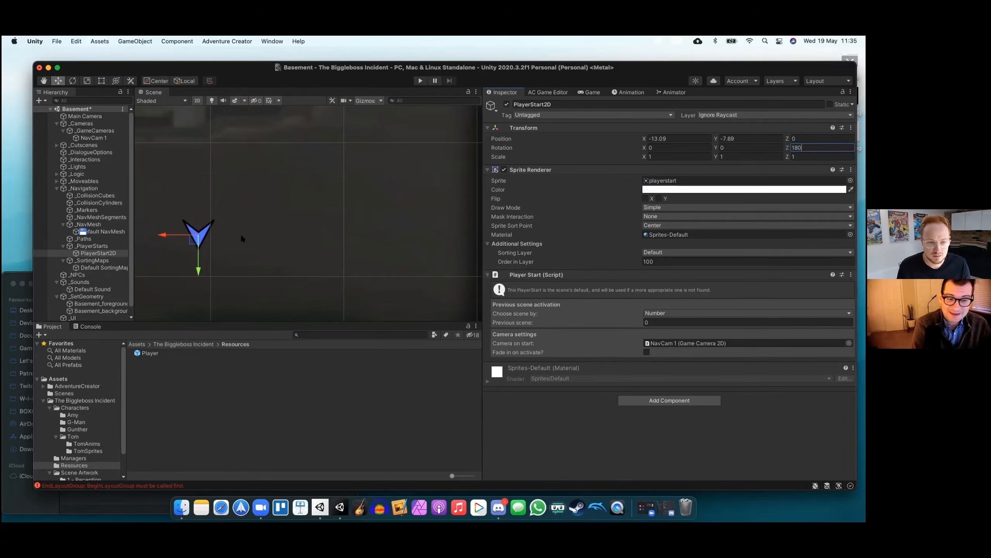
{"action": "scroll", "coordinate": [241, 238], "scroll_direction": "down", "scroll_amount": 5}
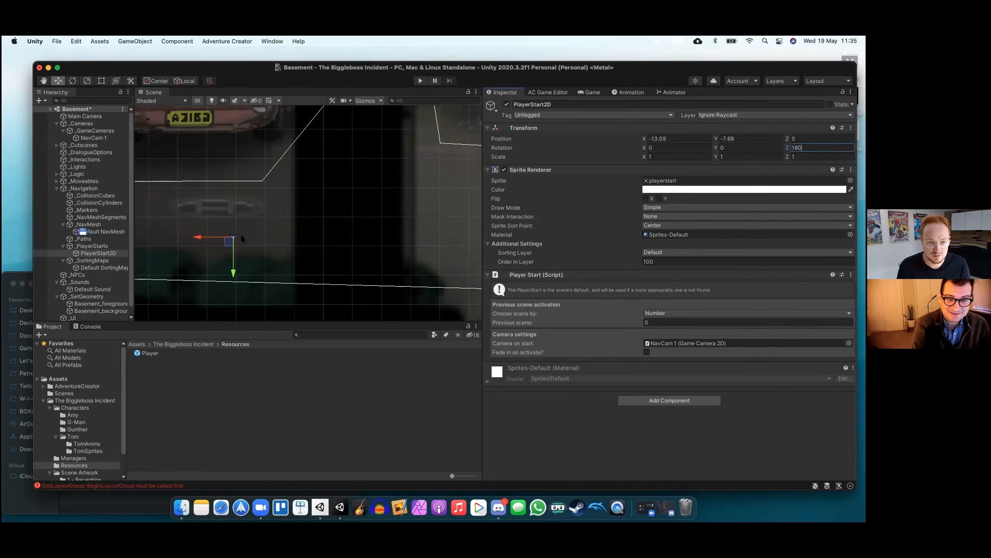
{"action": "scroll", "coordinate": [240, 234], "scroll_direction": "down", "scroll_amount": 2}
{"action": "key", "text": "super+s"}
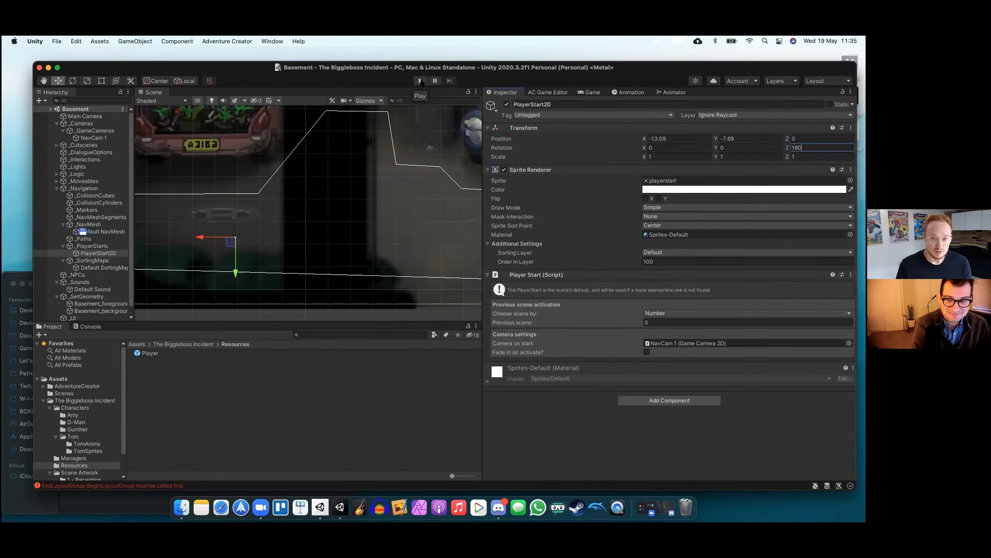
Play-test the Basement scene by walking Tom to the floor near the blue car, and stop the game
{"action": "left_click", "coordinate": [420, 82]}
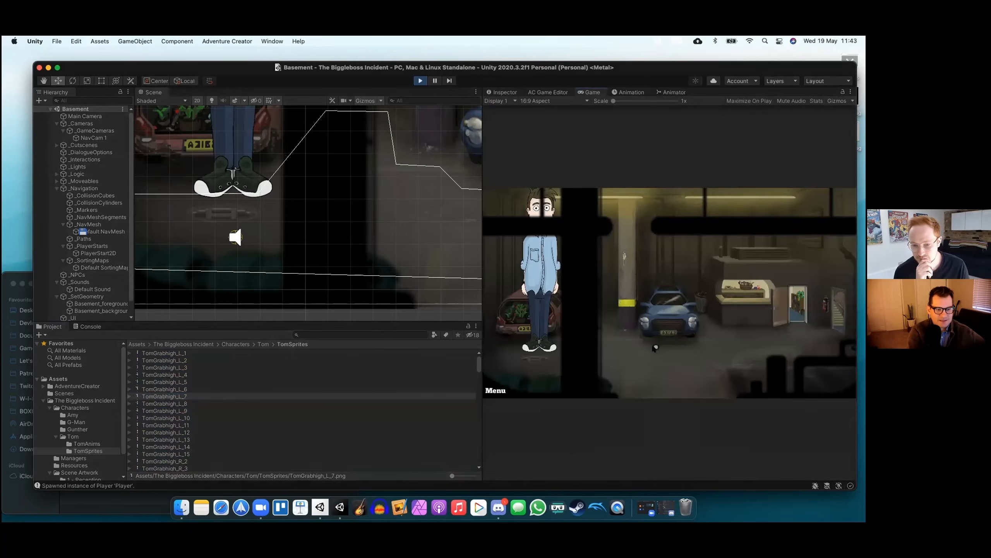
{"action": "left_click", "coordinate": [654, 351]}
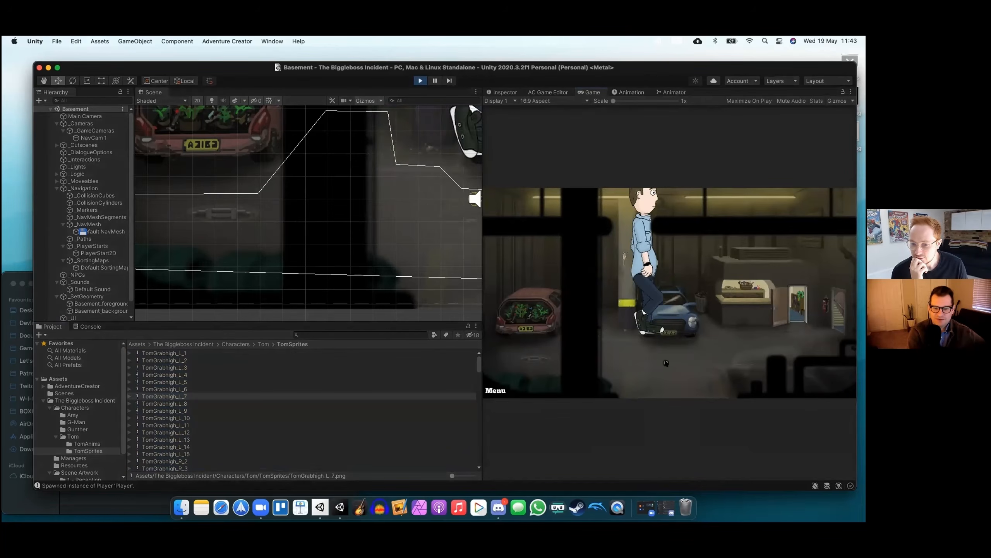
{"action": "left_click", "coordinate": [420, 80]}
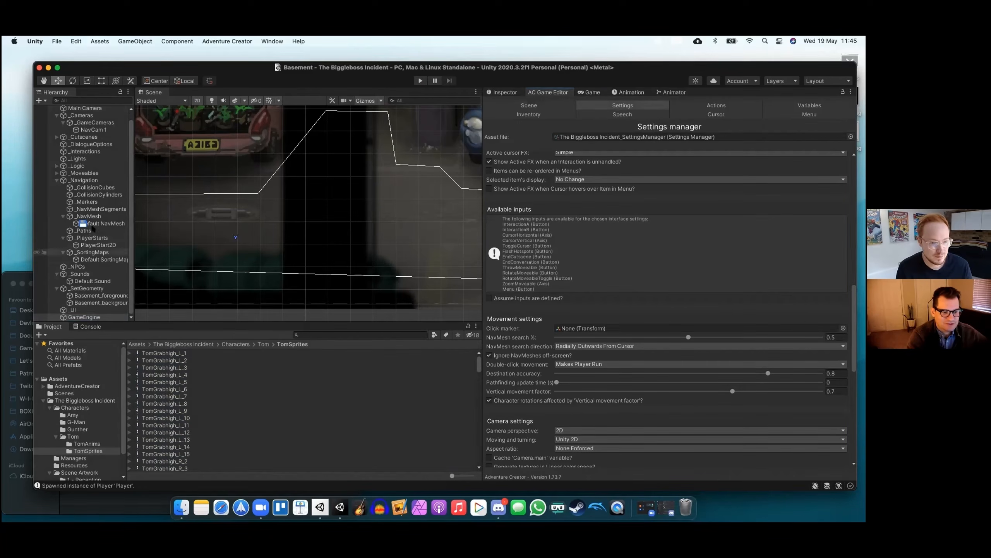
Open the Player prefab from the Resources folder and add a Paths component to it
{"action": "scroll", "coordinate": [95, 392], "scroll_direction": "down", "scroll_amount": 3}
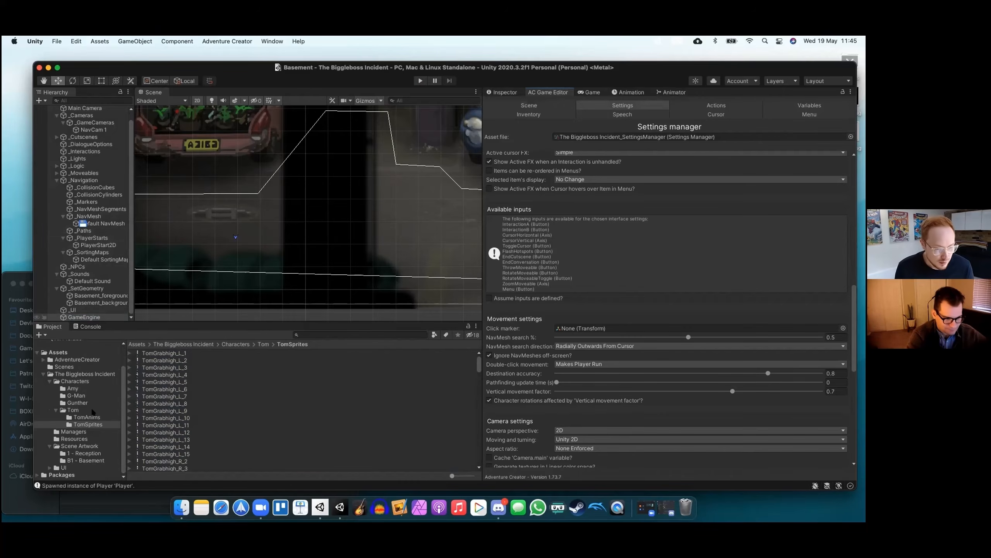
{"action": "left_click", "coordinate": [74, 438]}
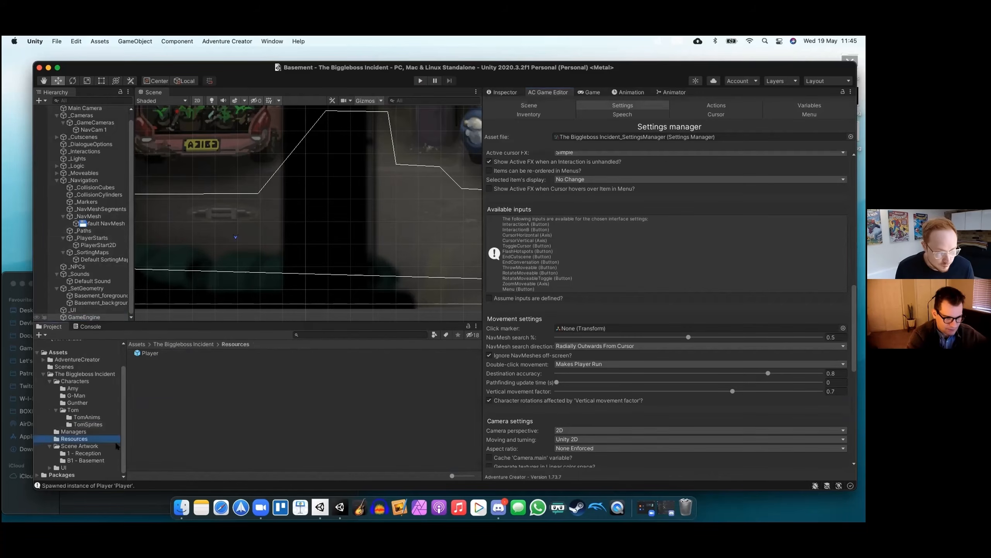
{"action": "left_click", "coordinate": [154, 352]}
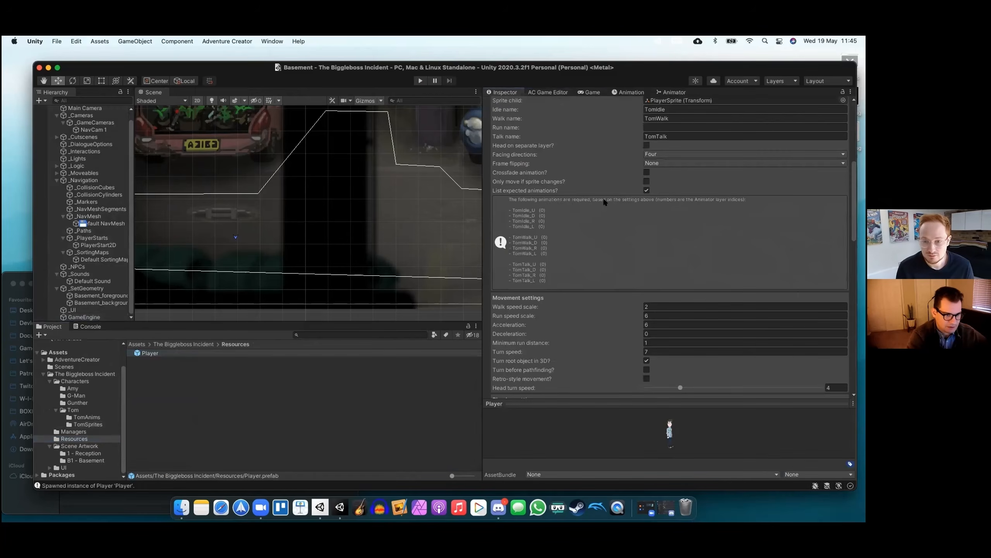
{"action": "double_click", "coordinate": [158, 352]}
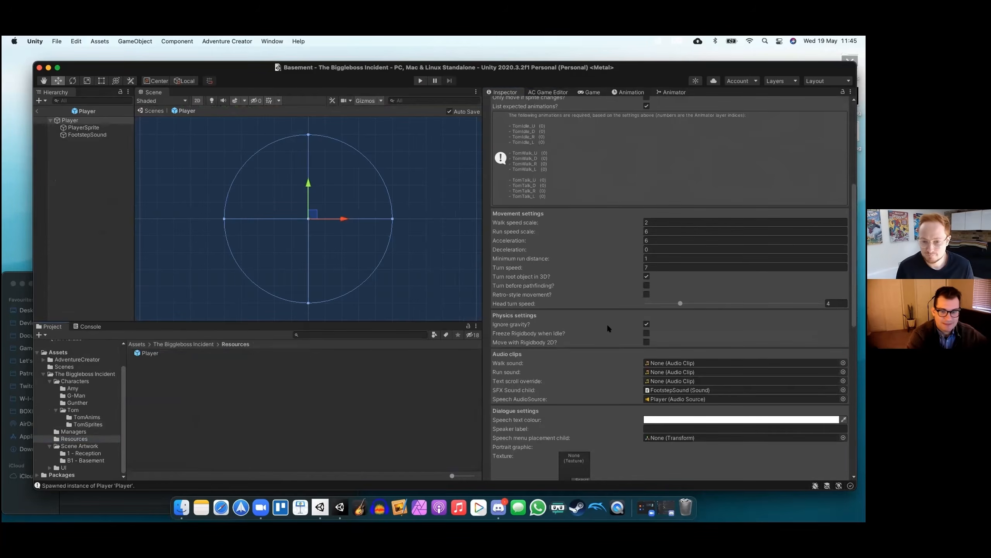
{"action": "scroll", "coordinate": [615, 313], "scroll_direction": "down", "scroll_amount": 15}
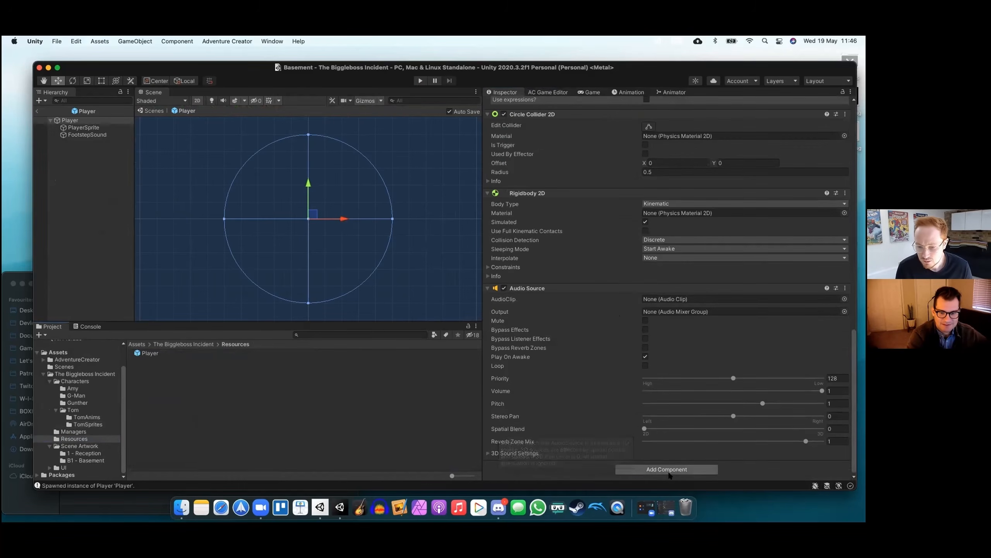
{"action": "left_click", "coordinate": [668, 468]}
{"action": "type", "text": "paths"}
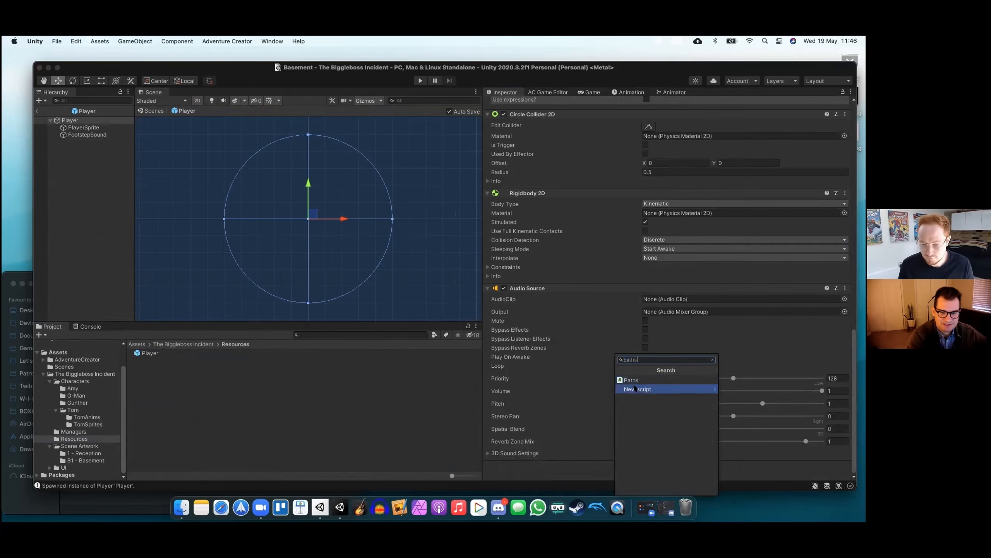
{"action": "left_click", "coordinate": [633, 379]}
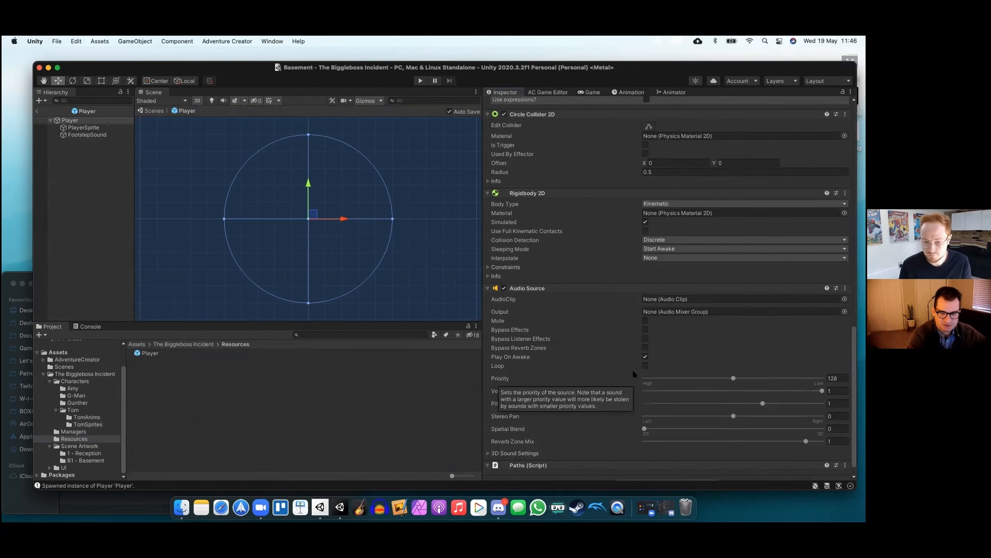
{"action": "scroll", "coordinate": [566, 382], "scroll_direction": "down", "scroll_amount": 1}
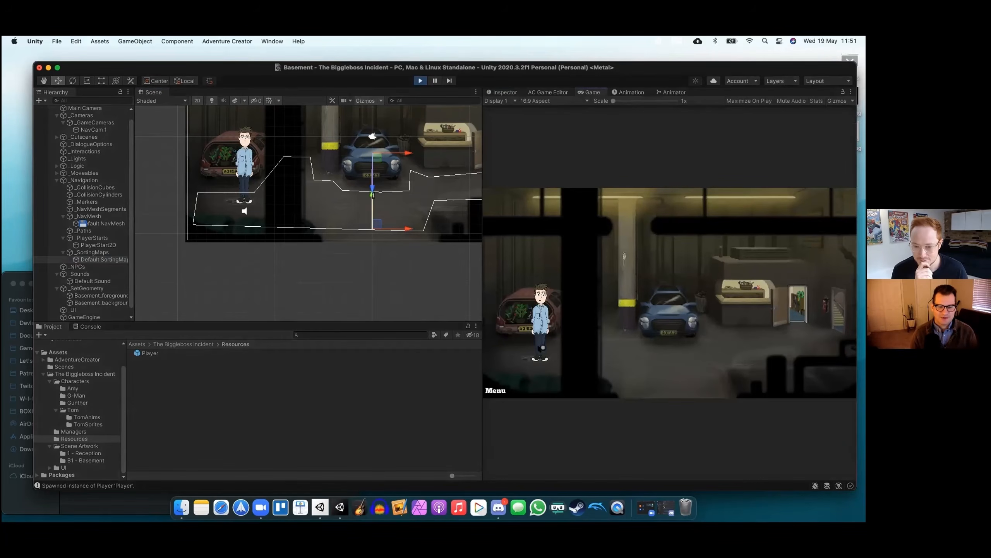
Walk Tom across the floor in the running game to check his scaling and speed, and stop play mode
{"action": "left_click", "coordinate": [642, 360]}
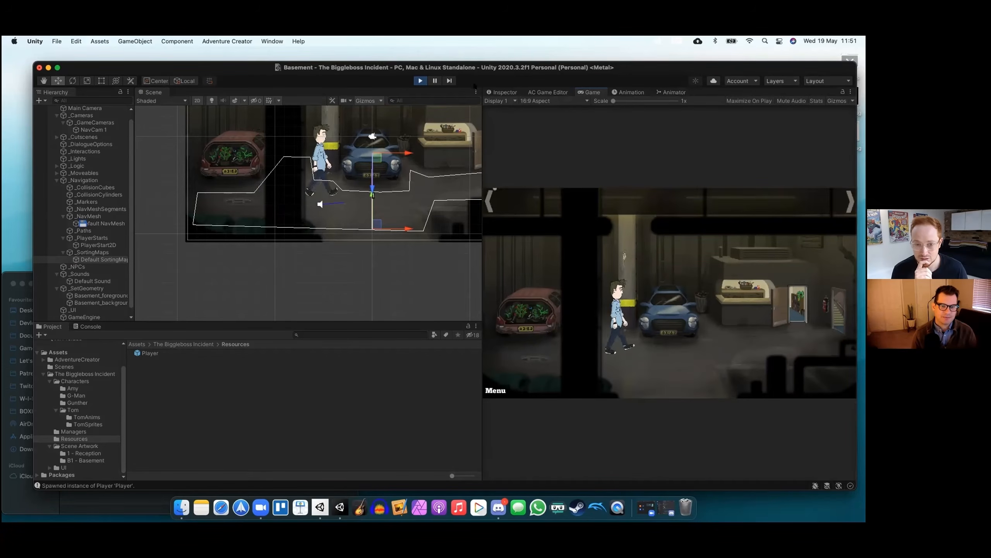
{"action": "left_click", "coordinate": [420, 81]}
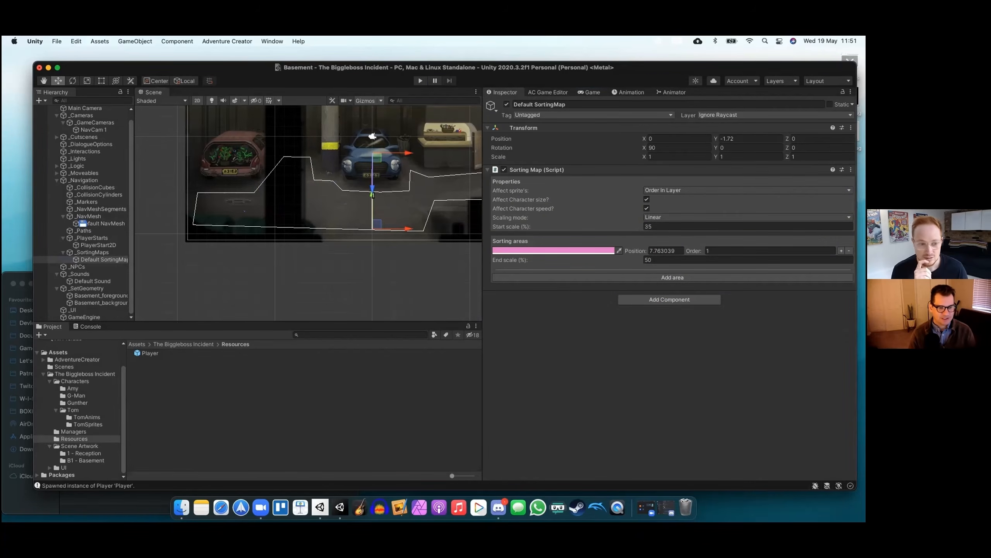
Open the Player prefab and set its walk speed scale to 21, run speed scale to 40, acceleration to 20 and deceleration to 10
{"action": "double_click", "coordinate": [143, 353]}
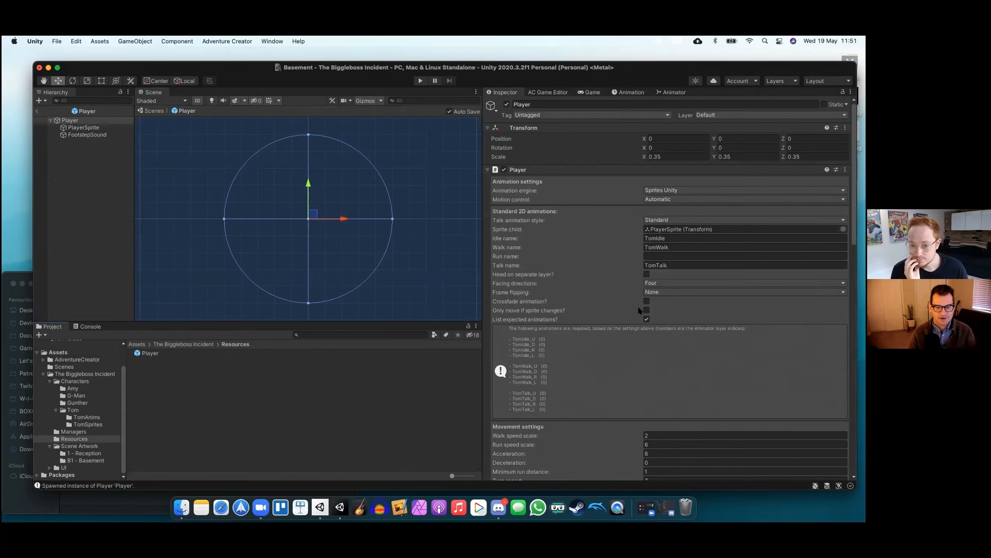
{"action": "scroll", "coordinate": [601, 268], "scroll_direction": "down", "scroll_amount": 10}
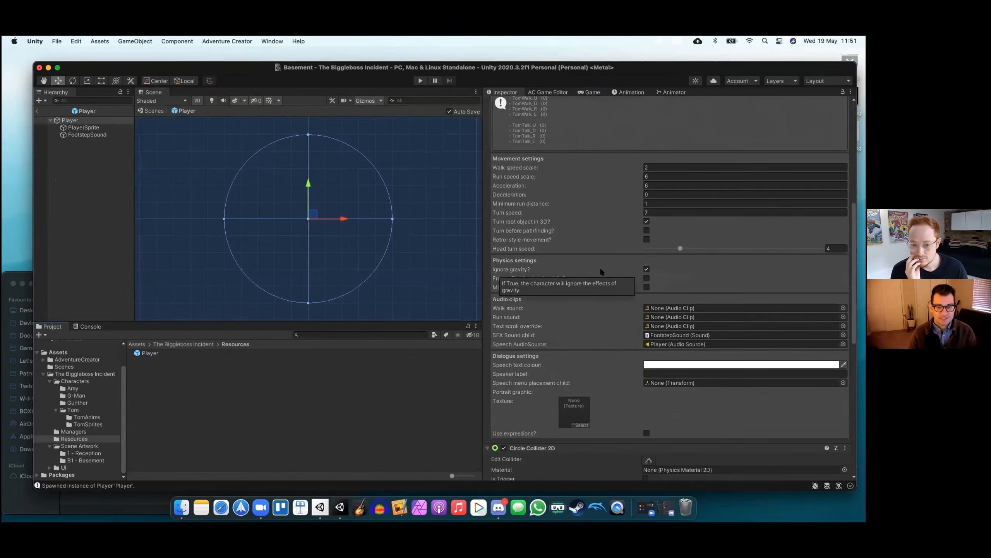
{"action": "left_click", "coordinate": [645, 167]}
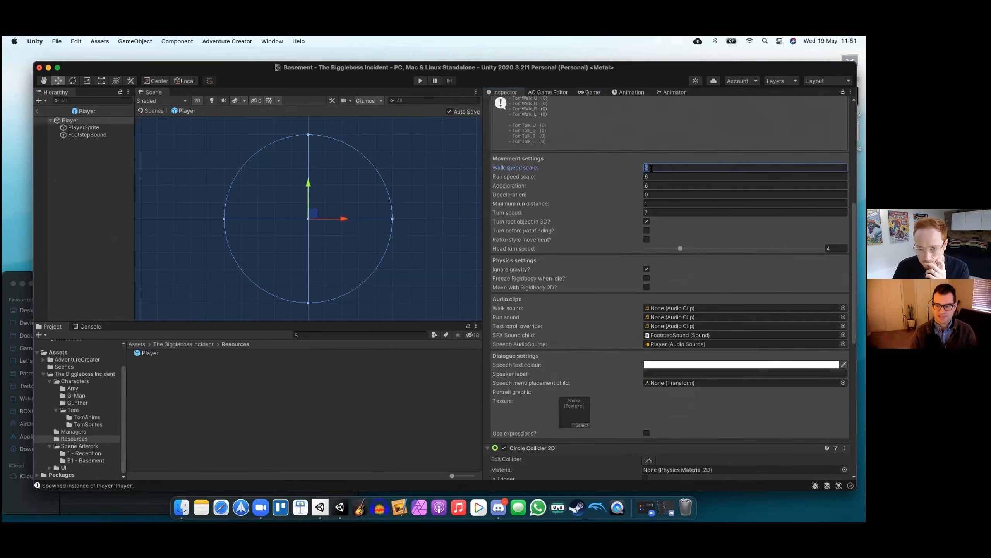
{"action": "type", "text": "1"}
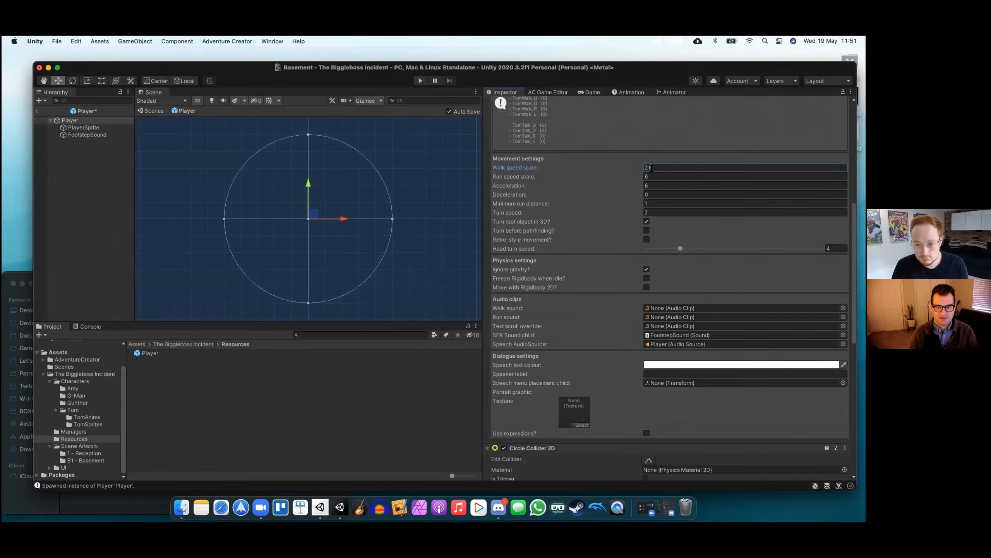
{"action": "key", "text": "Tab"}
{"action": "type", "text": "40"}
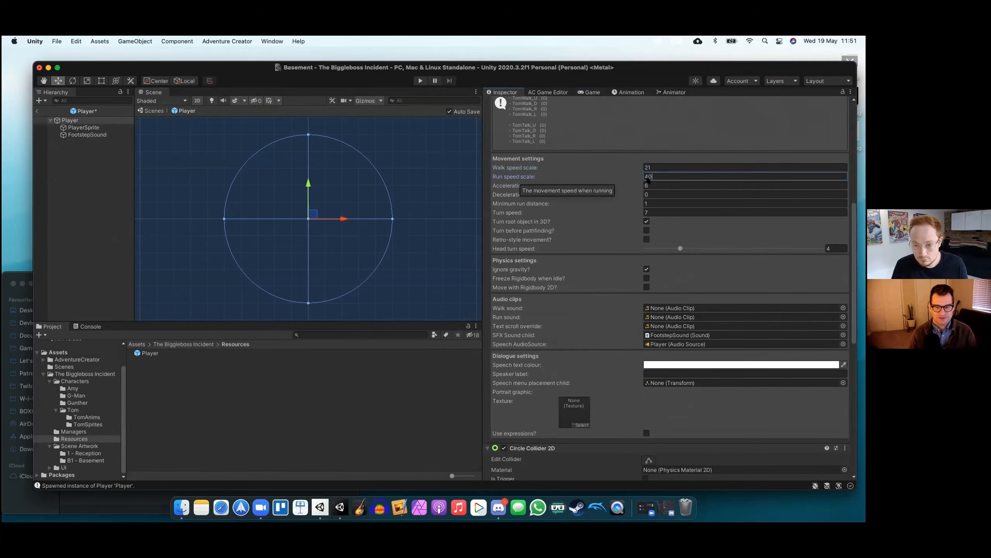
{"action": "key", "text": "Tab"}
{"action": "type", "text": "20"}
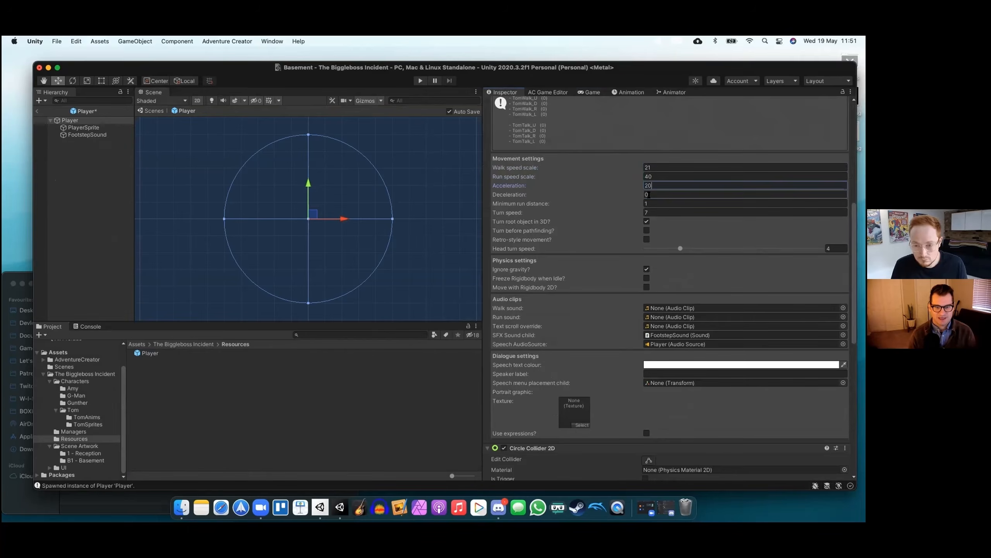
{"action": "key", "text": "Tab"}
{"action": "type", "text": "10"}
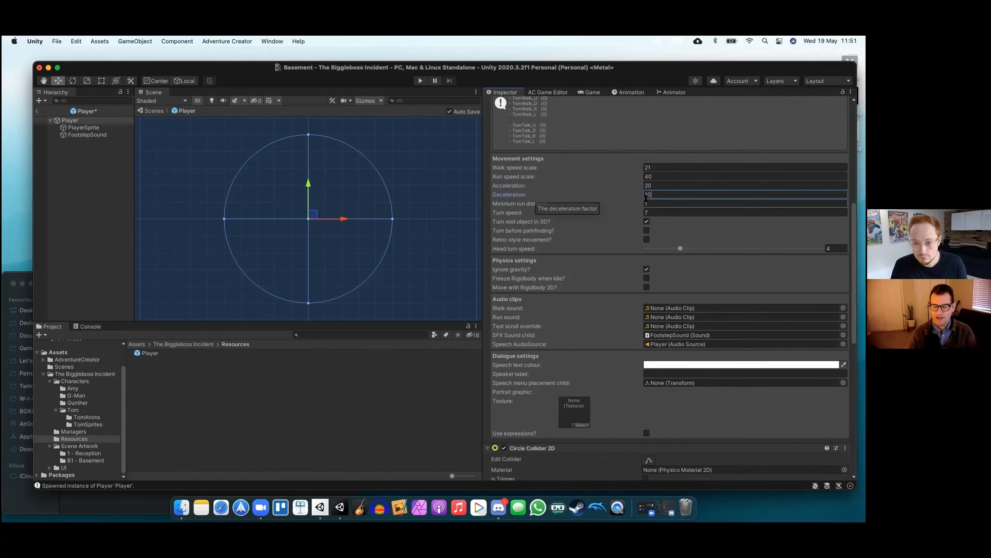
Set the Player's turn speed to 100 and enable turning before pathfinding
{"action": "key", "text": "Tab"}
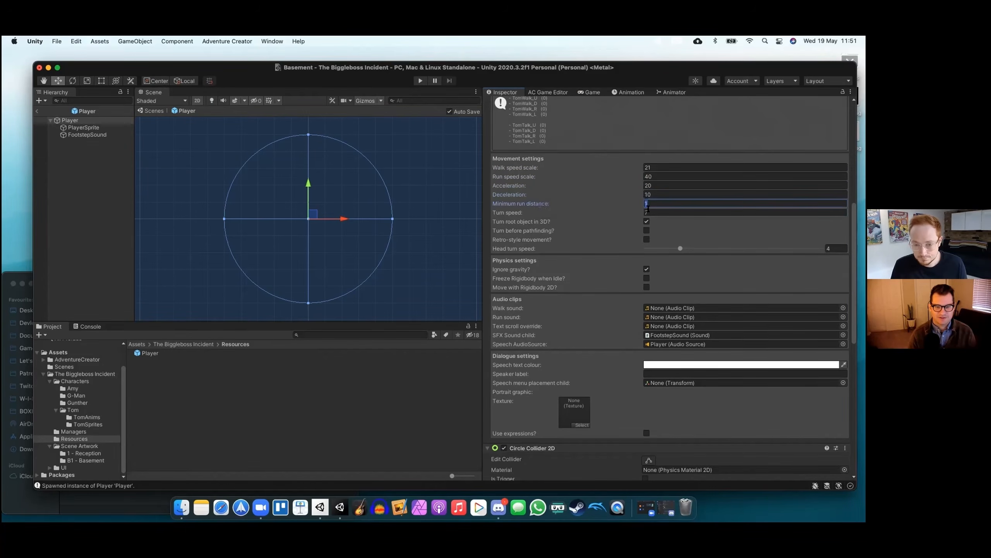
{"action": "key", "text": "Tab"}
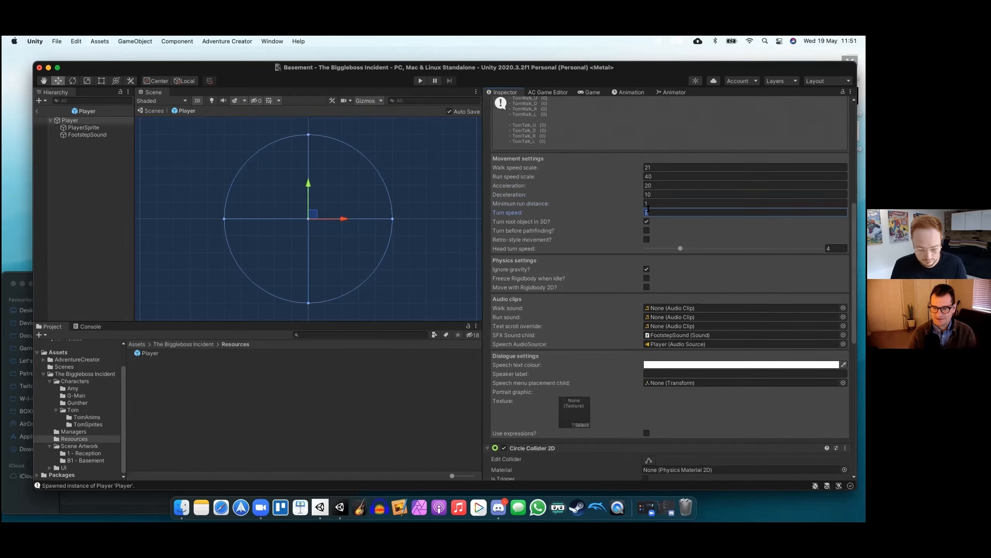
{"action": "type", "text": "100"}
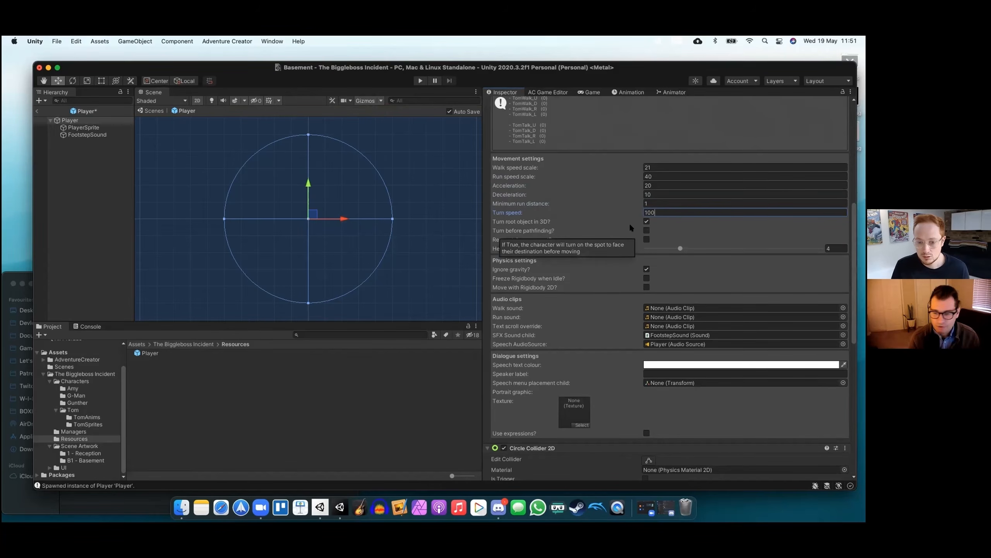
{"action": "left_click", "coordinate": [646, 230]}
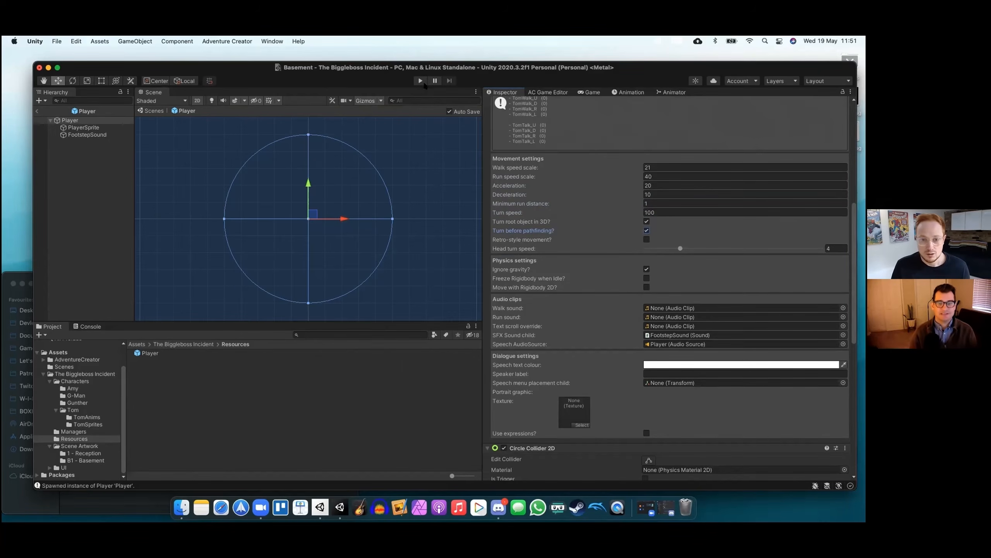
Play-test the Basement scene by walking Tom back and forth between the red car, the blue car and the counter to check his movement
{"action": "left_click", "coordinate": [420, 81]}
{"action": "left_click", "coordinate": [461, 268]}
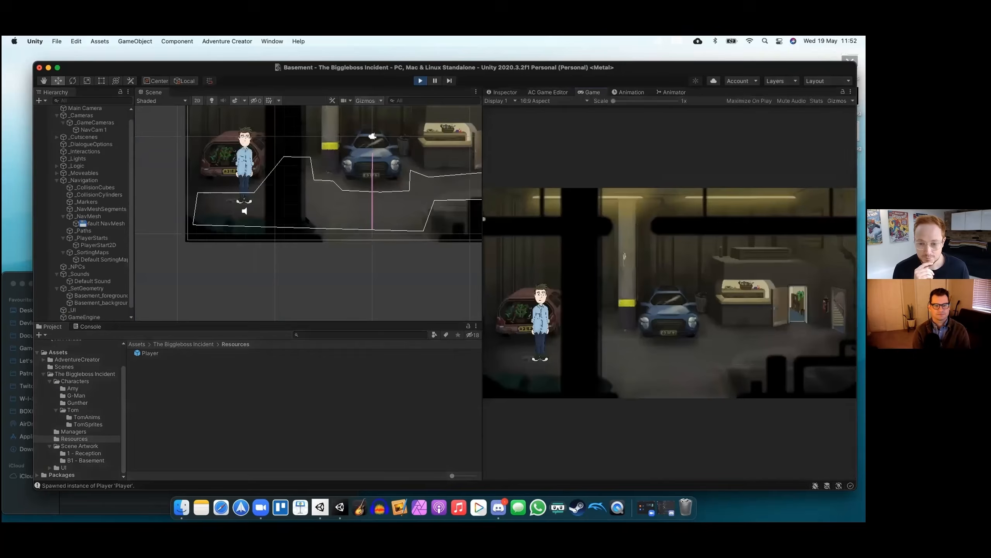
{"action": "left_click", "coordinate": [656, 353]}
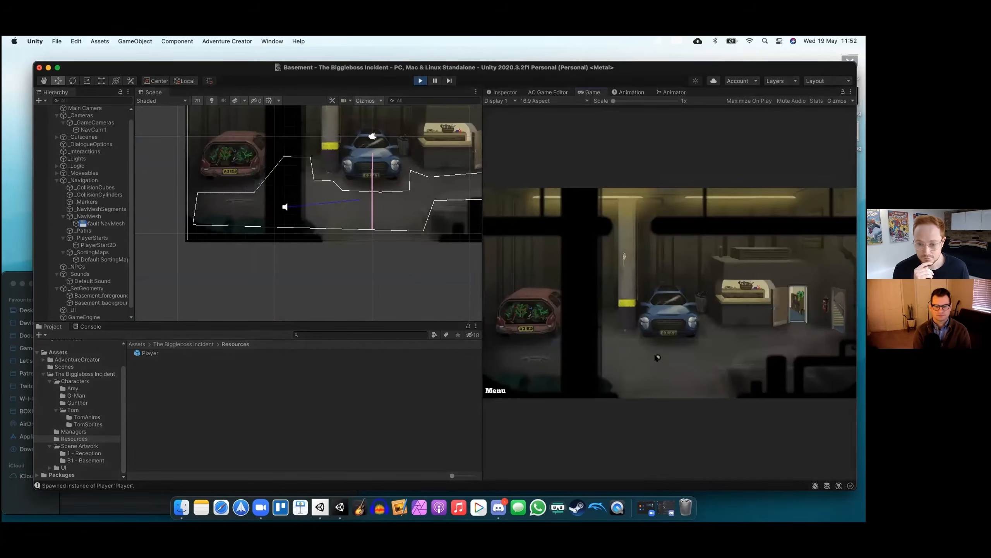
{"action": "left_click", "coordinate": [748, 339]}
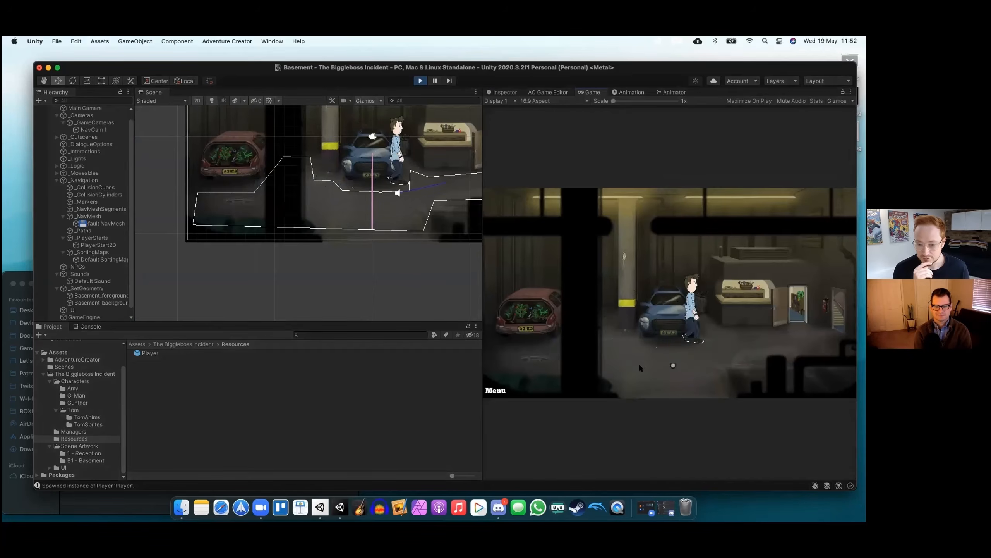
{"action": "left_click", "coordinate": [641, 358]}
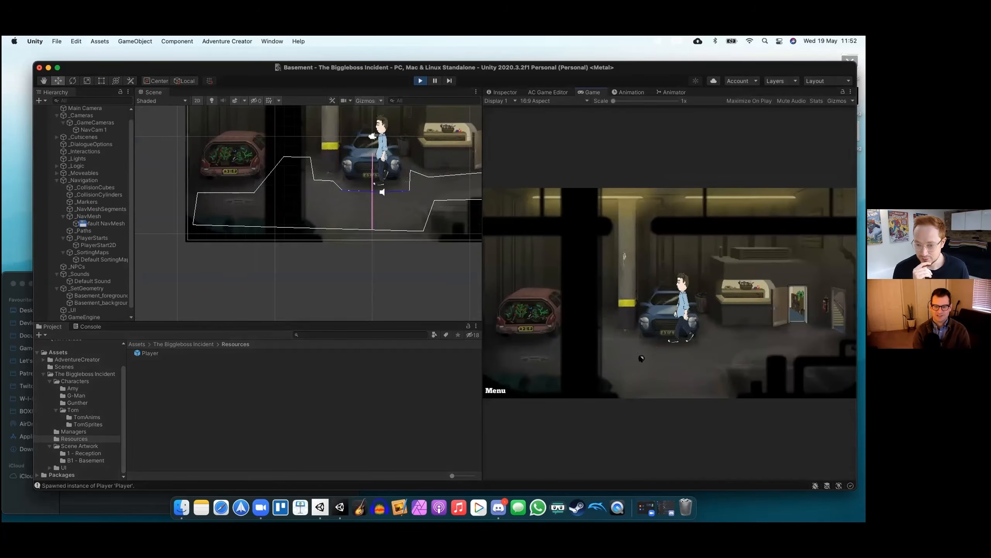
{"action": "left_click", "coordinate": [682, 364]}
{"action": "left_click", "coordinate": [645, 376]}
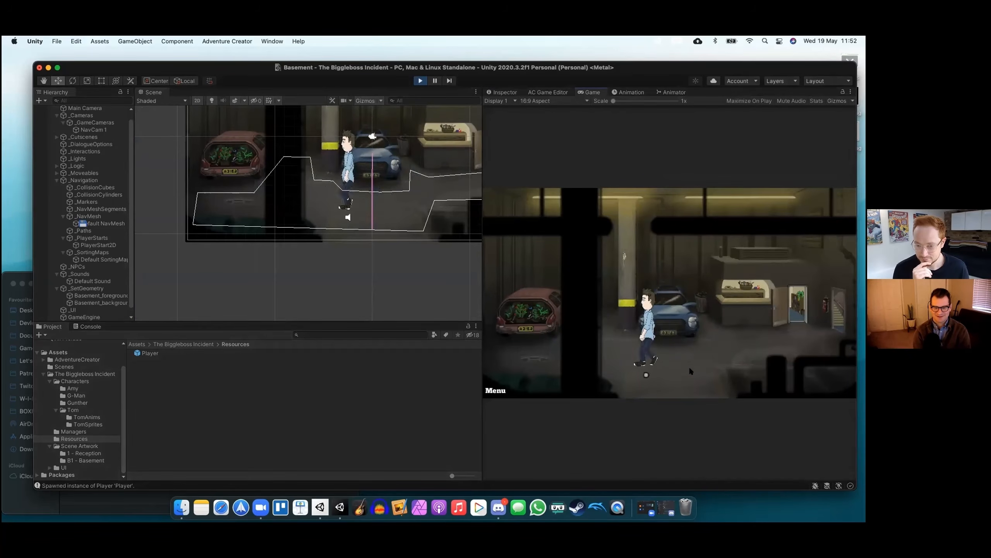
{"action": "left_click", "coordinate": [751, 333]}
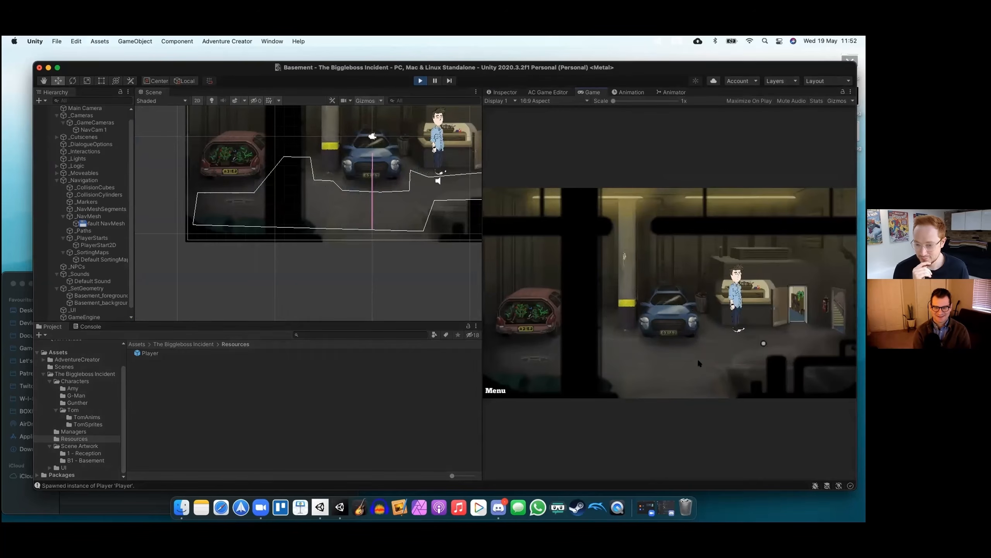
{"action": "left_click", "coordinate": [685, 372]}
{"action": "left_click", "coordinate": [632, 358]}
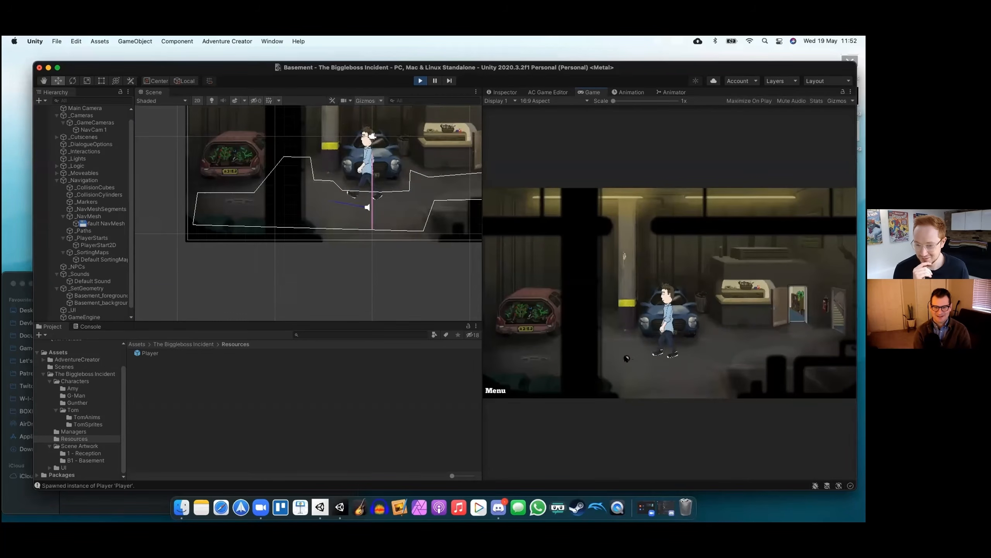
{"action": "left_click", "coordinate": [736, 353]}
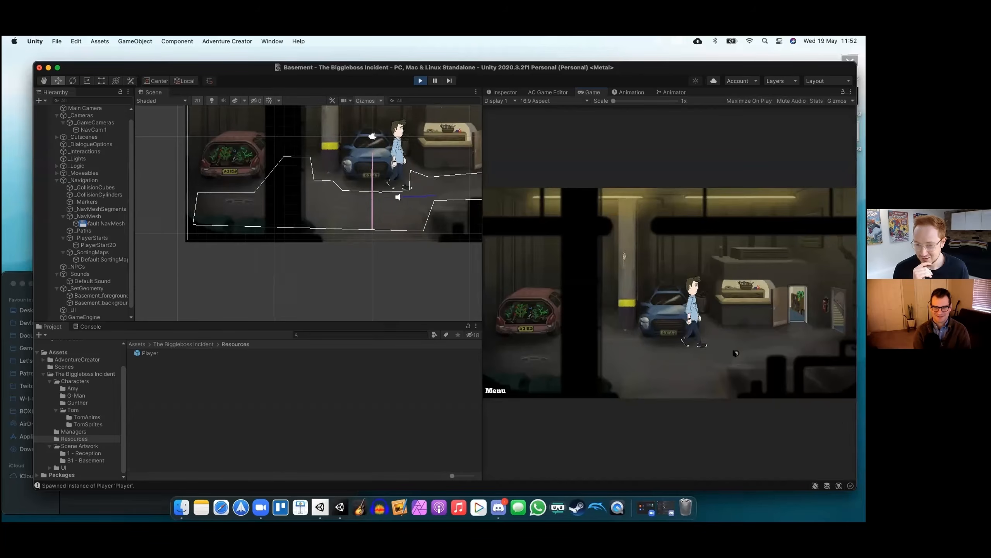
{"action": "left_click", "coordinate": [658, 356]}
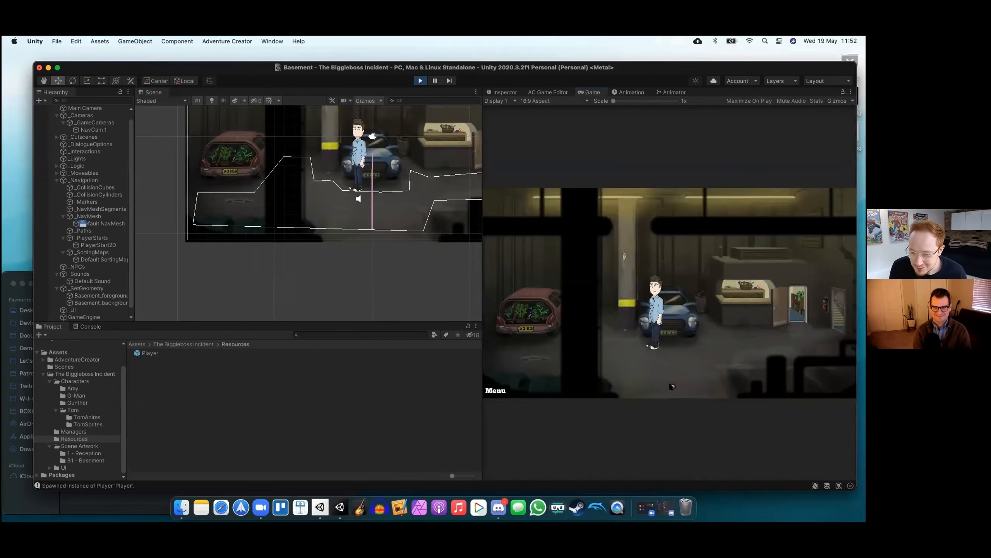
{"action": "left_click", "coordinate": [721, 358]}
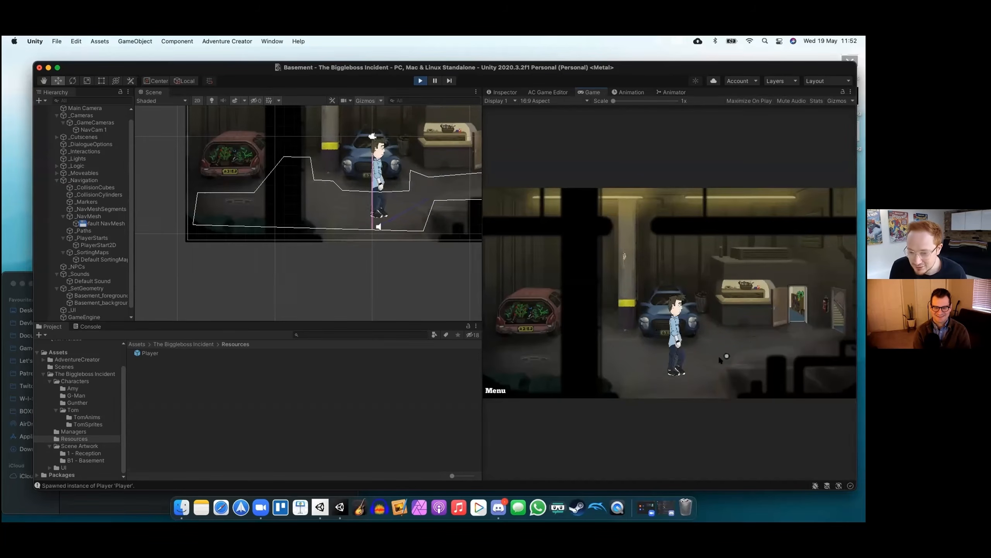
{"action": "left_click", "coordinate": [692, 380]}
{"action": "left_click", "coordinate": [628, 380]}
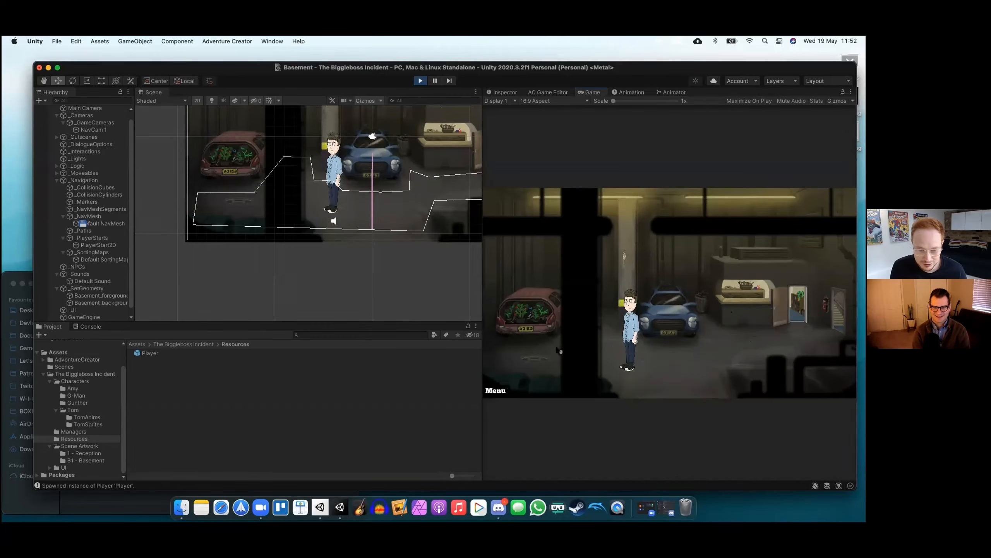
{"action": "left_click", "coordinate": [502, 349]}
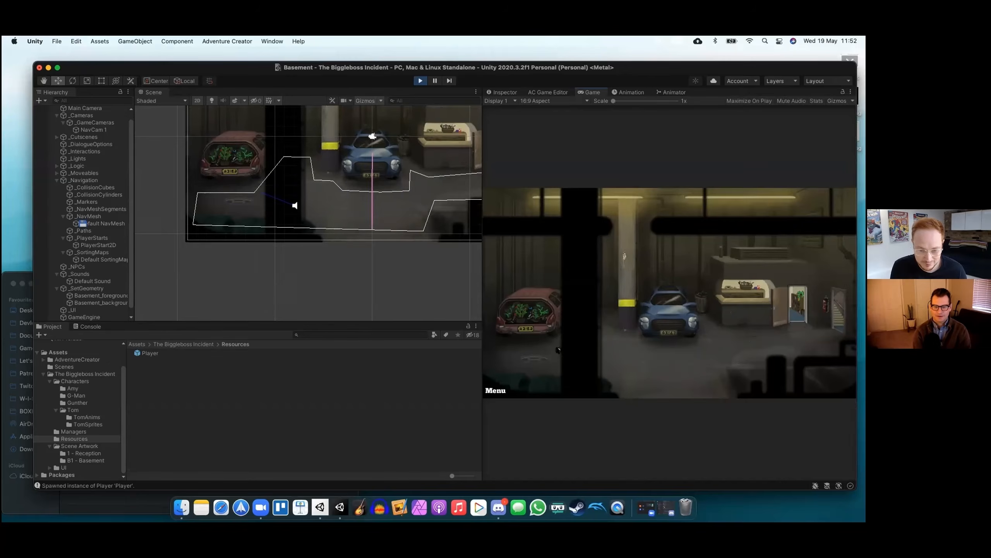
Walk Tom to near and far parts of the floor in the running game to check his scaling, and stop play mode
{"action": "left_click", "coordinate": [663, 356]}
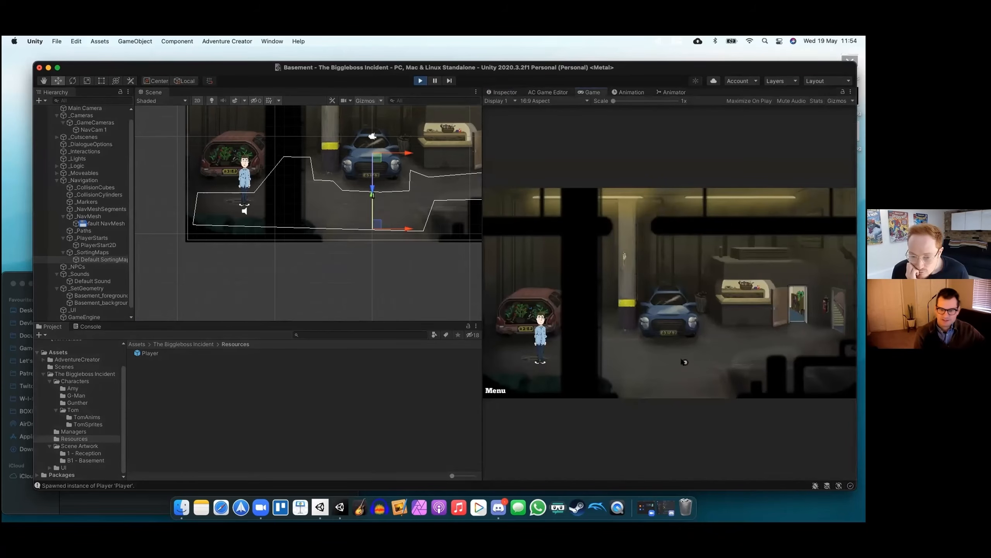
{"action": "left_click", "coordinate": [698, 355]}
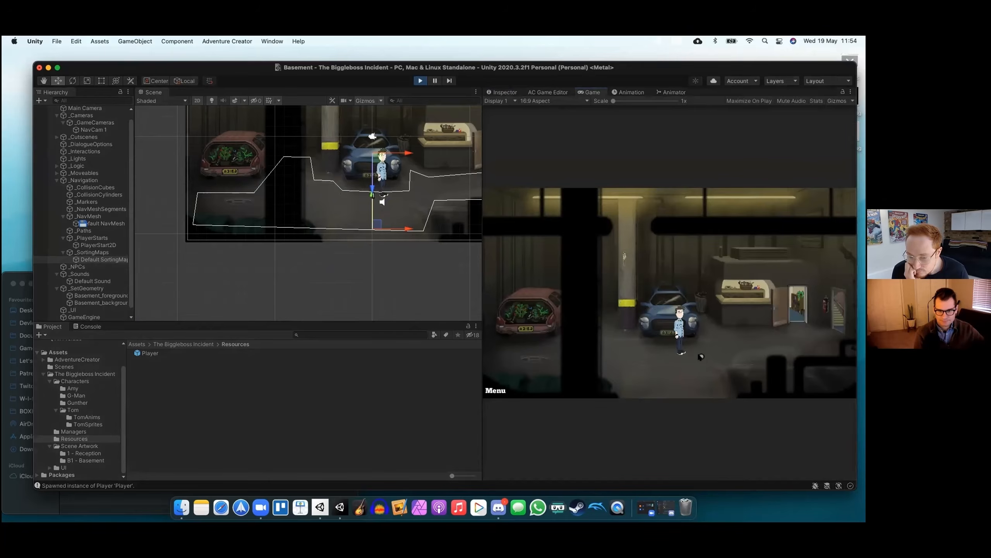
{"action": "left_click", "coordinate": [710, 324]}
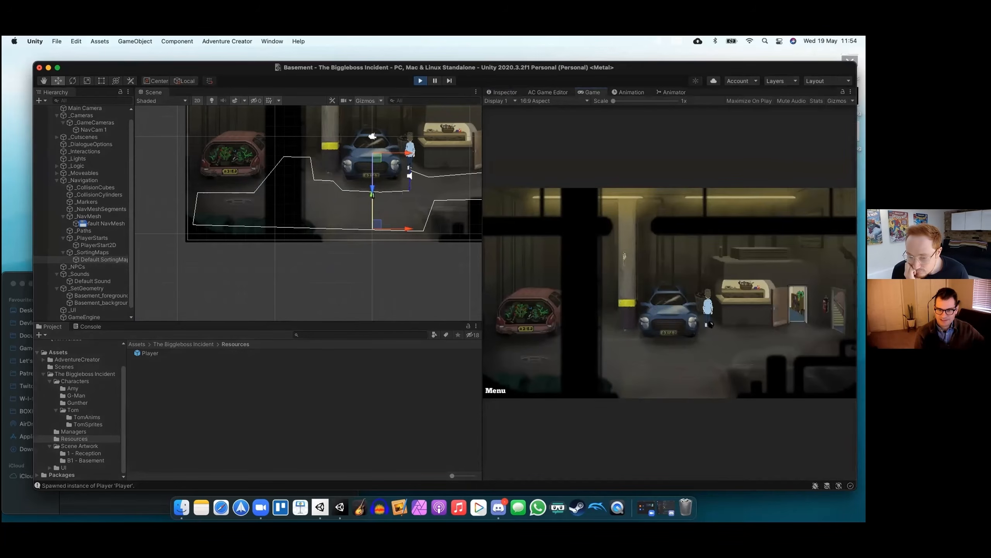
{"action": "left_click", "coordinate": [679, 387]}
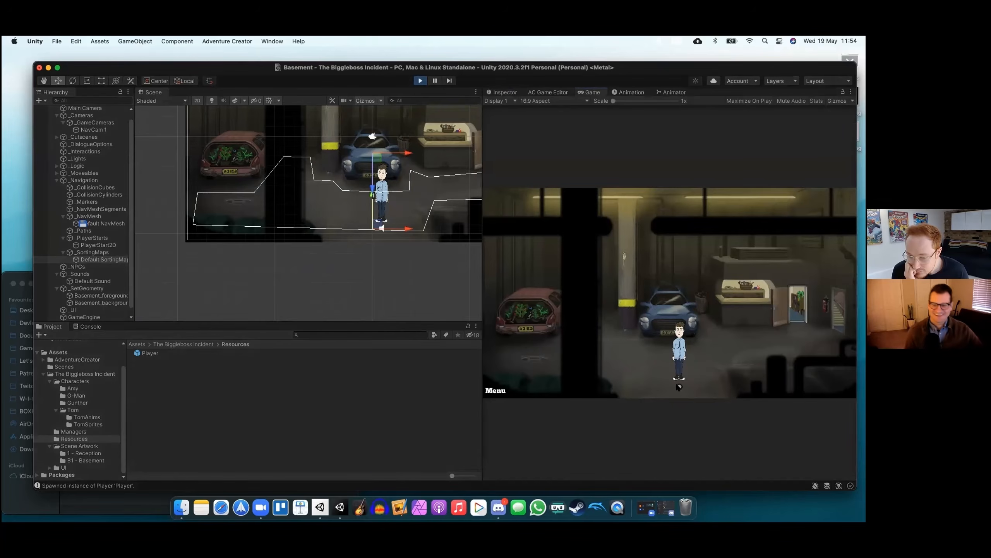
{"action": "left_click", "coordinate": [618, 363]}
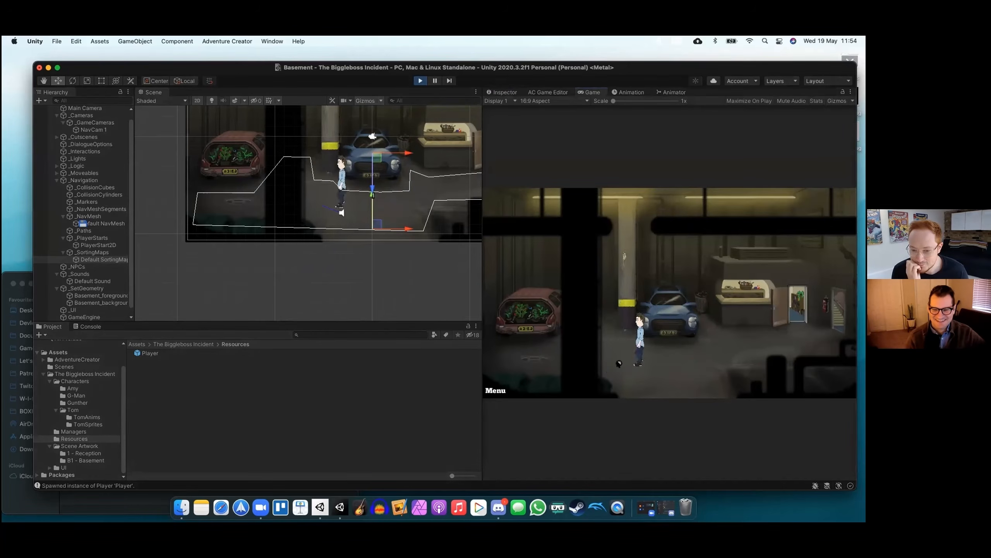
{"action": "left_click", "coordinate": [607, 311]}
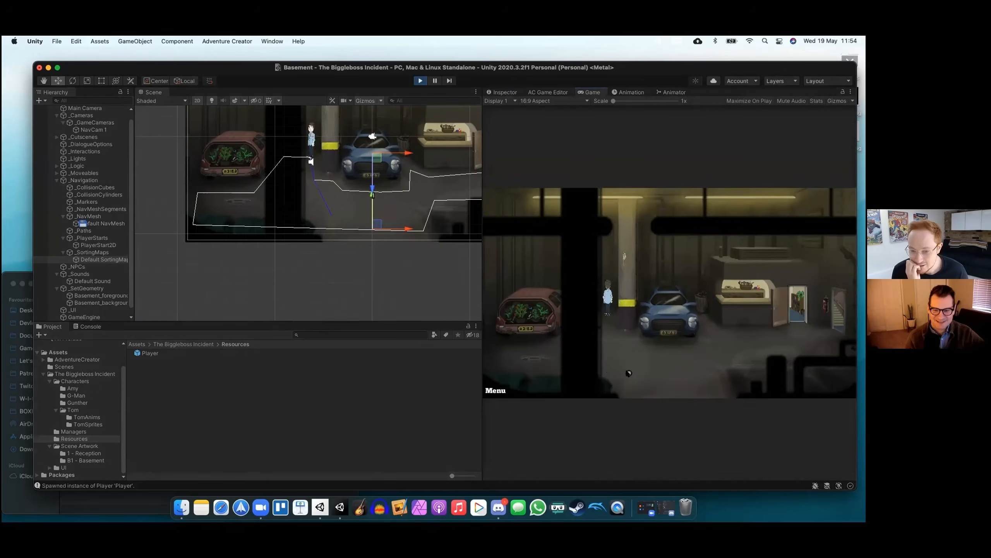
{"action": "left_click", "coordinate": [628, 373]}
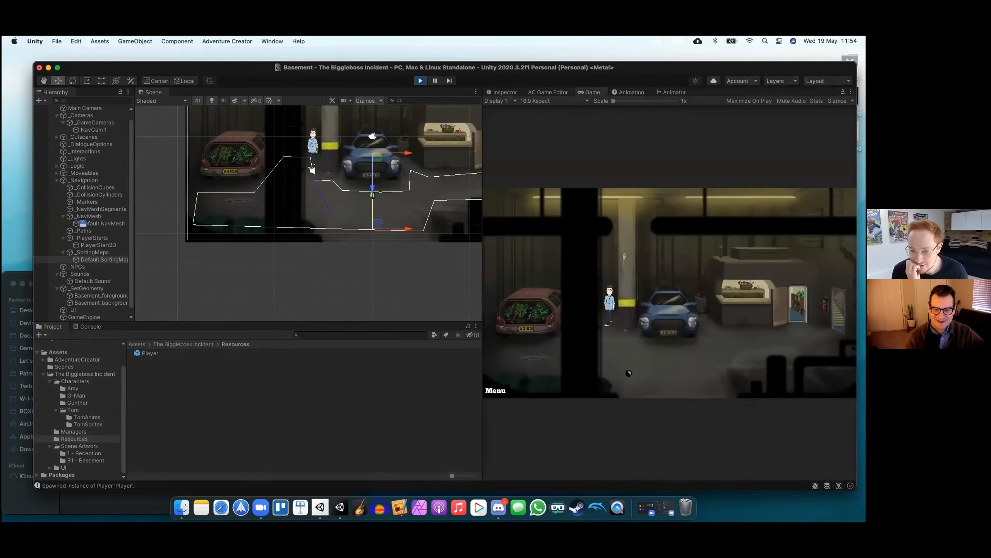
{"action": "left_click", "coordinate": [738, 346]}
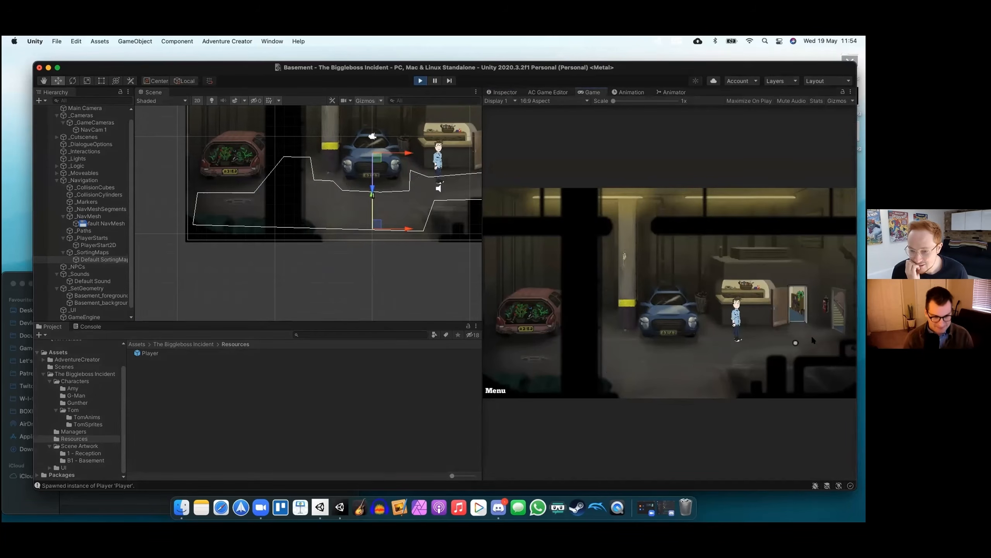
{"action": "left_click", "coordinate": [420, 81]}
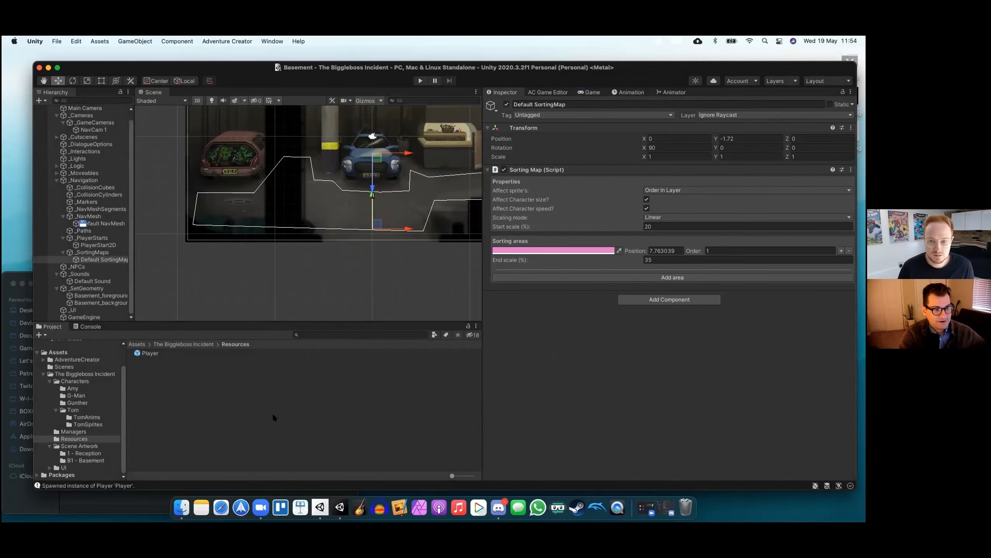
Add a new GameCamera 2D to the Basement scene from the Scene manager's prefabs
{"action": "left_click", "coordinate": [545, 91]}
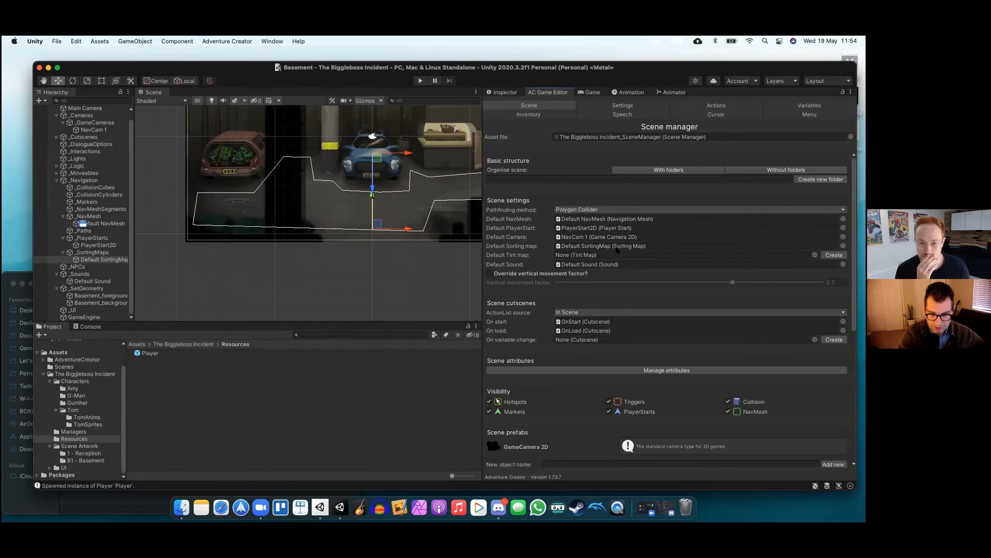
{"action": "scroll", "coordinate": [618, 250], "scroll_direction": "down", "scroll_amount": 6}
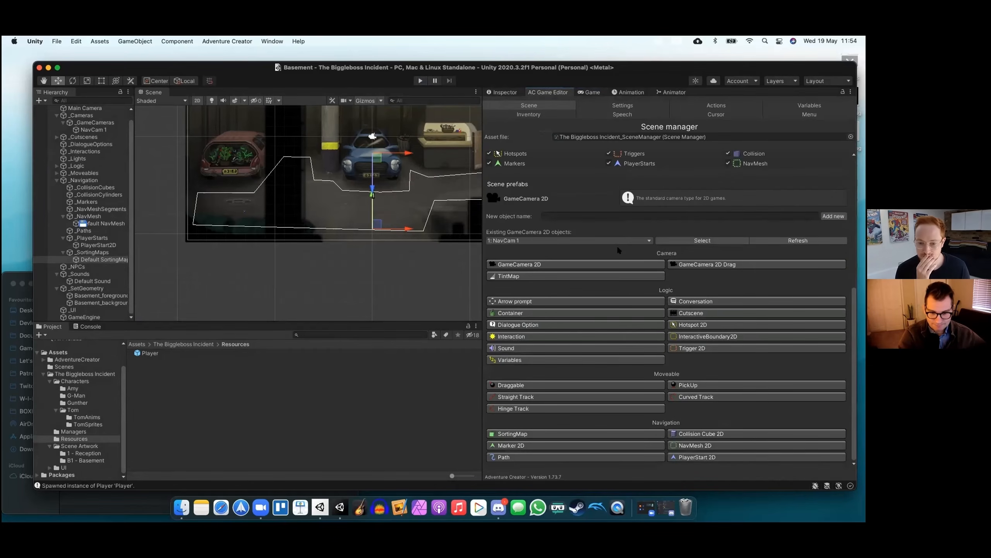
{"action": "left_click", "coordinate": [526, 264]}
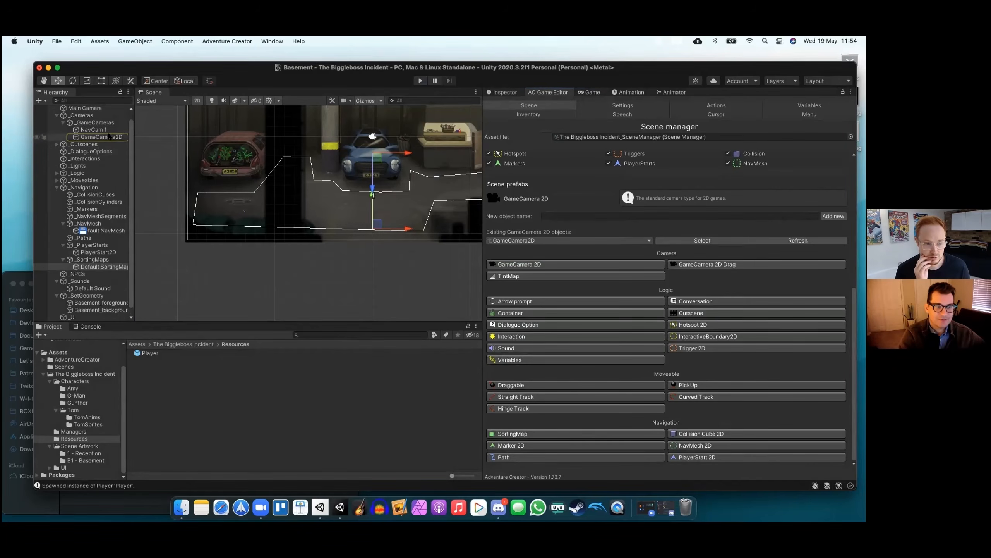
Rename the new GameCamera2D object under _GameCameras as CameraStart
{"action": "right_click", "coordinate": [109, 137]}
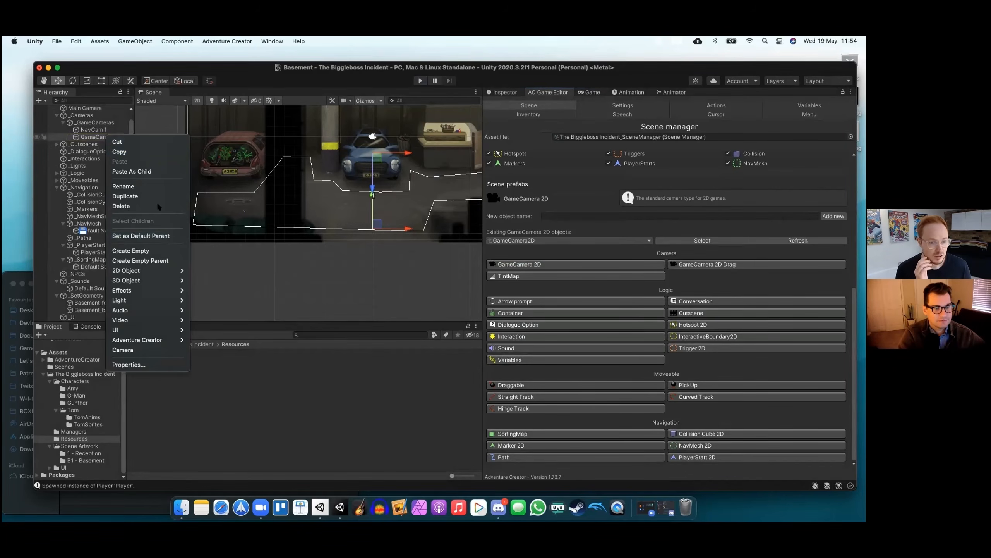
{"action": "left_click", "coordinate": [130, 186]}
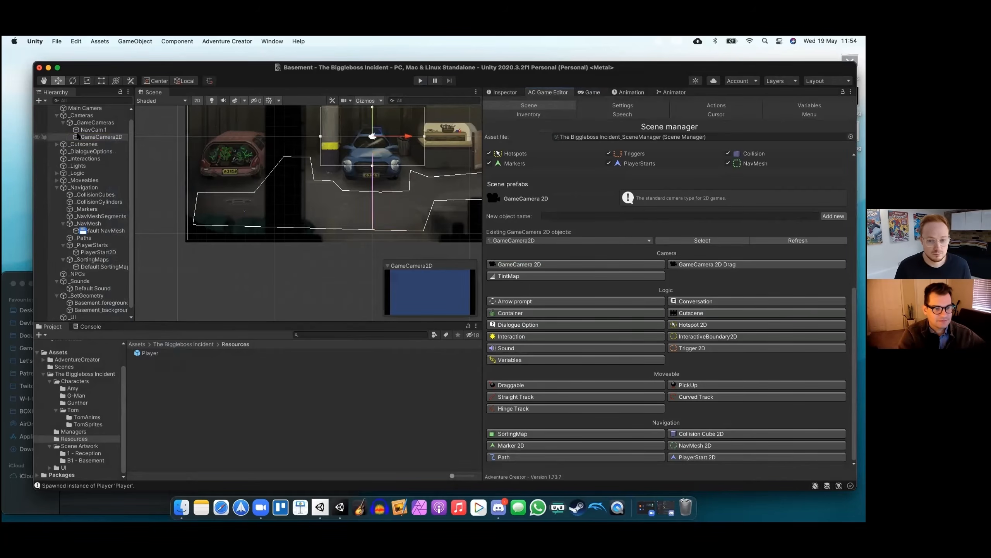
{"action": "right_click", "coordinate": [88, 137]}
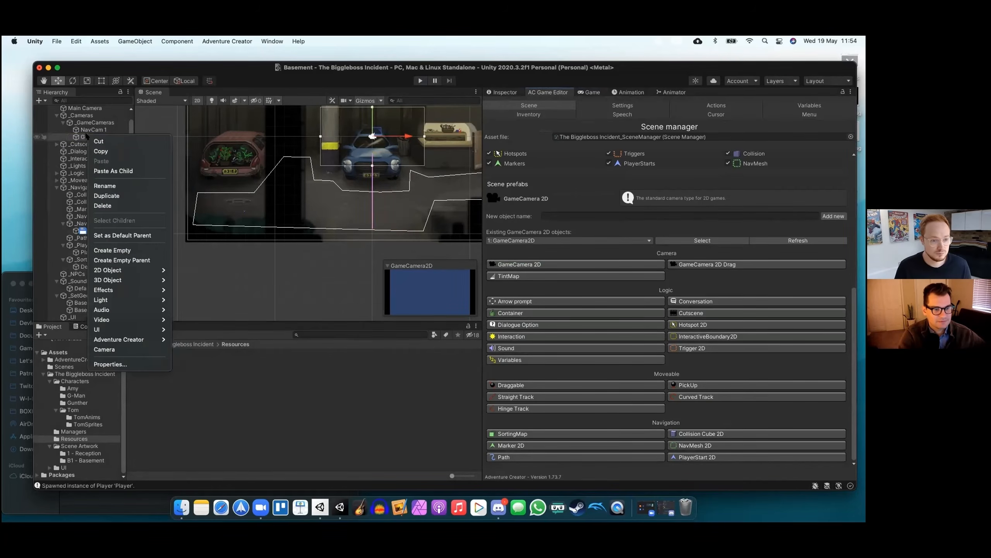
{"action": "left_click", "coordinate": [106, 187]}
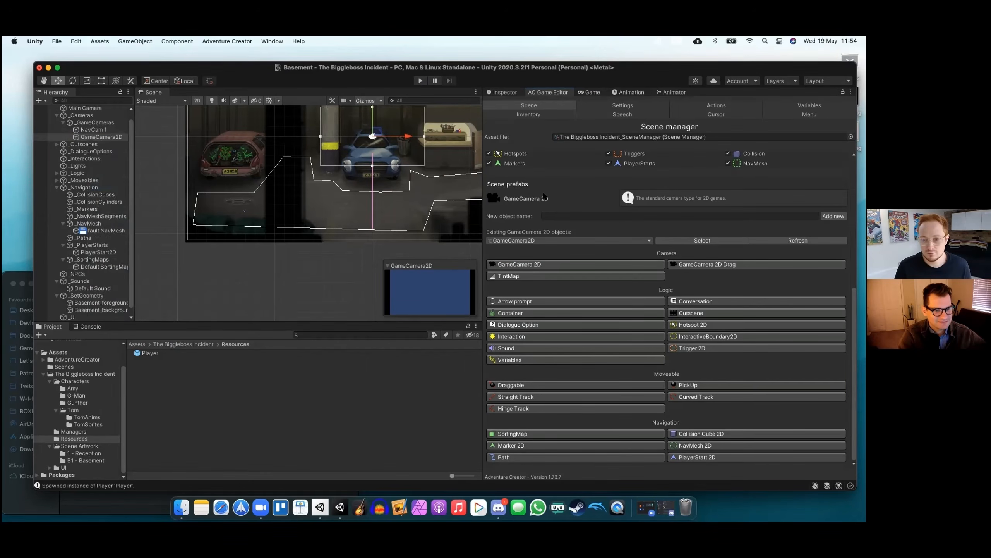
{"action": "right_click", "coordinate": [87, 137]}
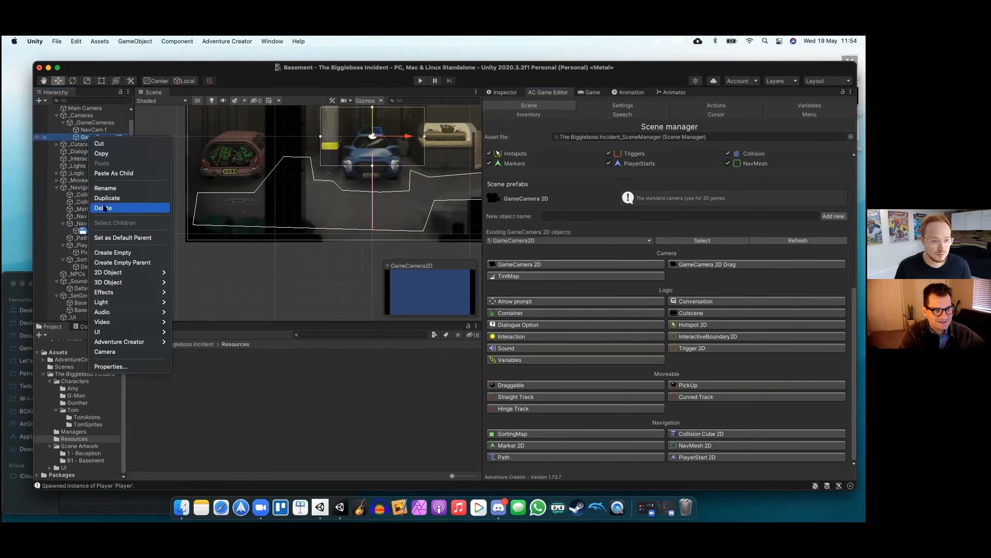
{"action": "left_click", "coordinate": [99, 188]}
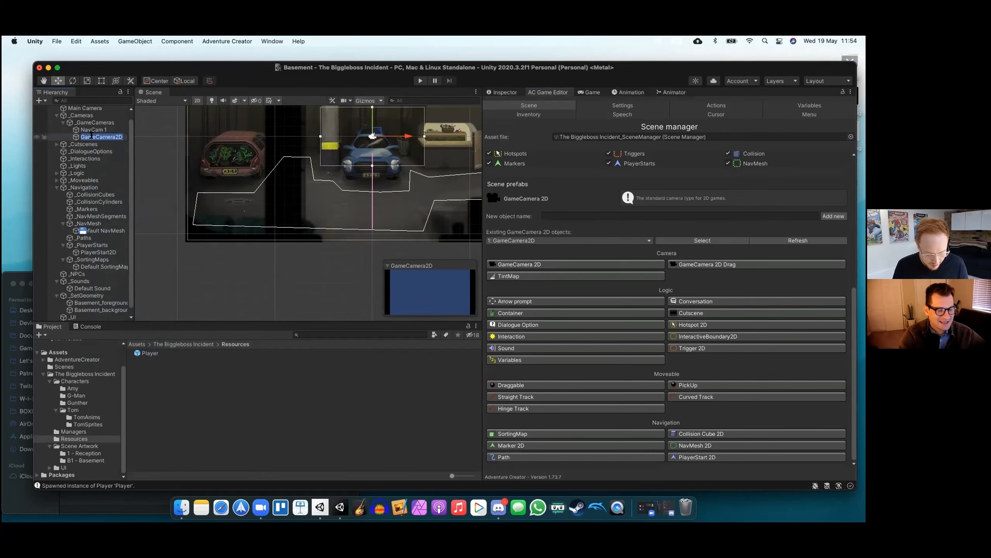
{"action": "type", "text": "Camera"}
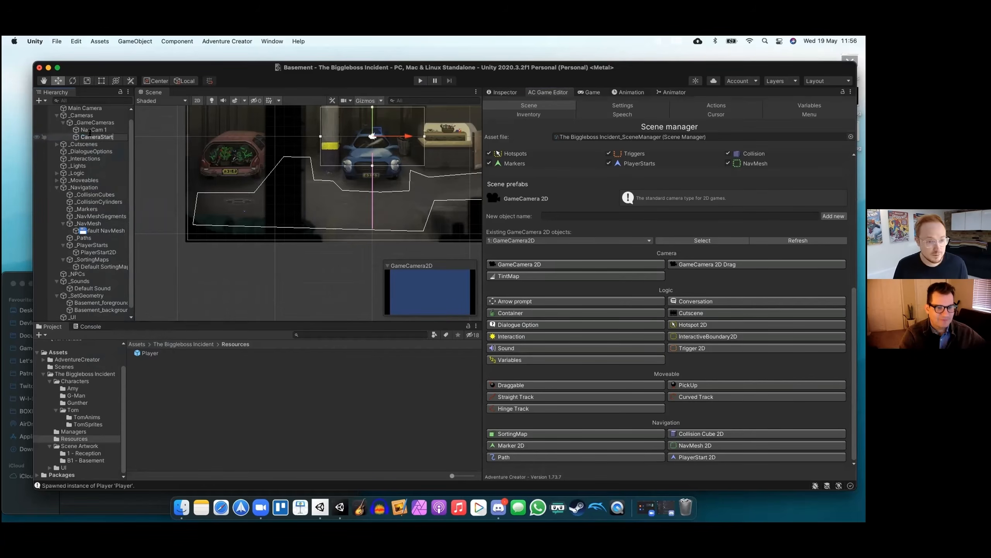
{"action": "key", "text": "Return"}
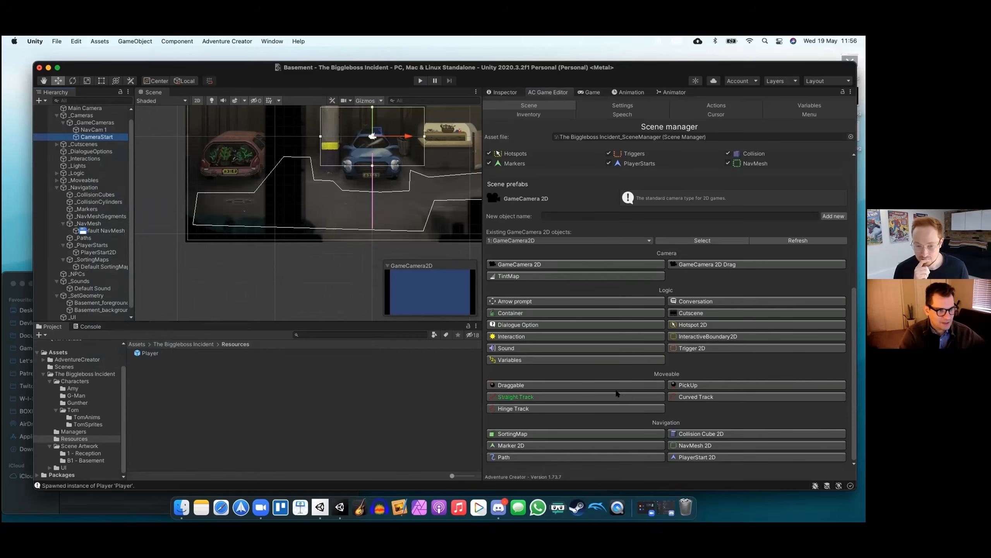
Expand the _Cutscenes group and open the OnStart cutscene's properties for editing
{"action": "left_click", "coordinate": [77, 144]}
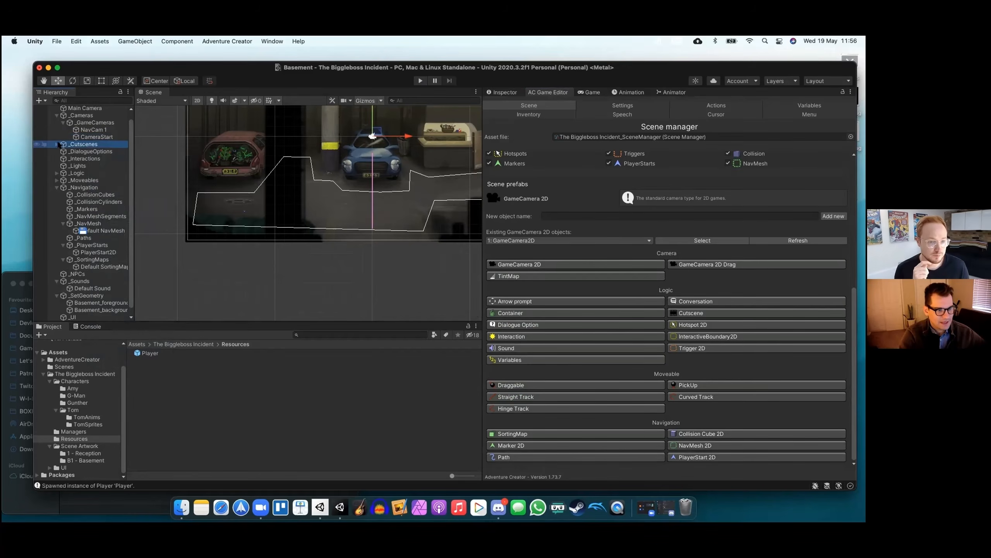
{"action": "left_click", "coordinate": [57, 144]}
{"action": "left_click", "coordinate": [86, 151]}
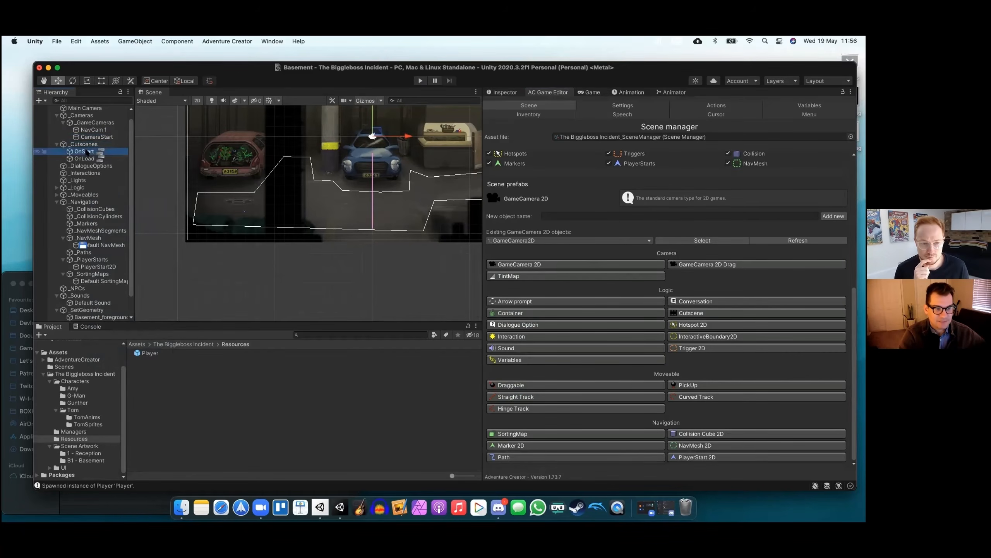
{"action": "left_click", "coordinate": [503, 92]}
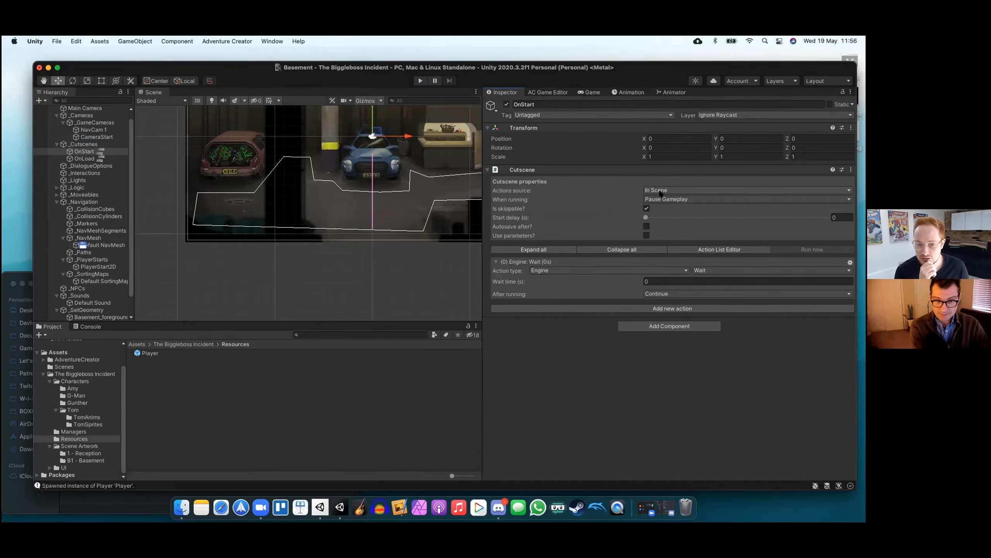
Switch the OnStart cutscene's actions source to Asset File and back to In Scene
{"action": "left_click", "coordinate": [825, 191]}
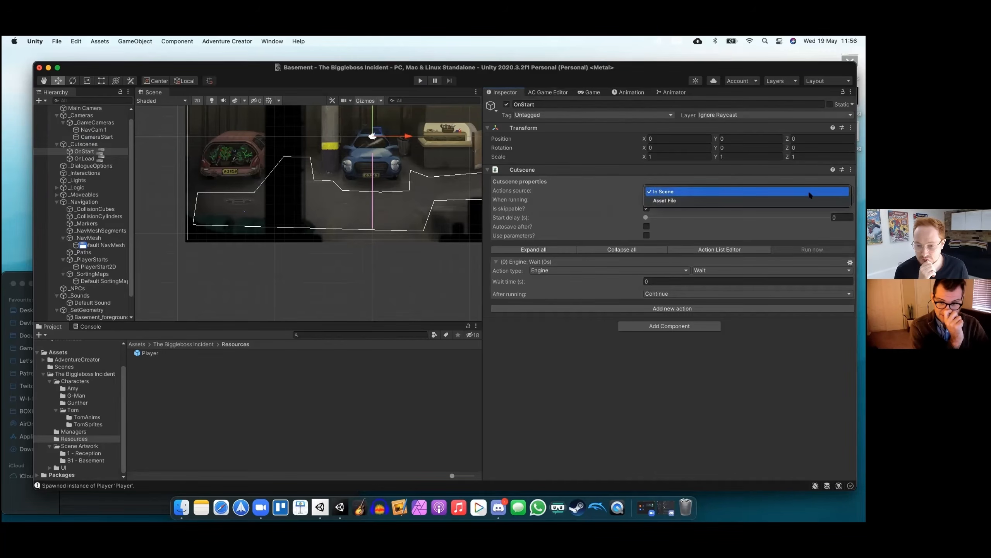
{"action": "left_click", "coordinate": [808, 201]}
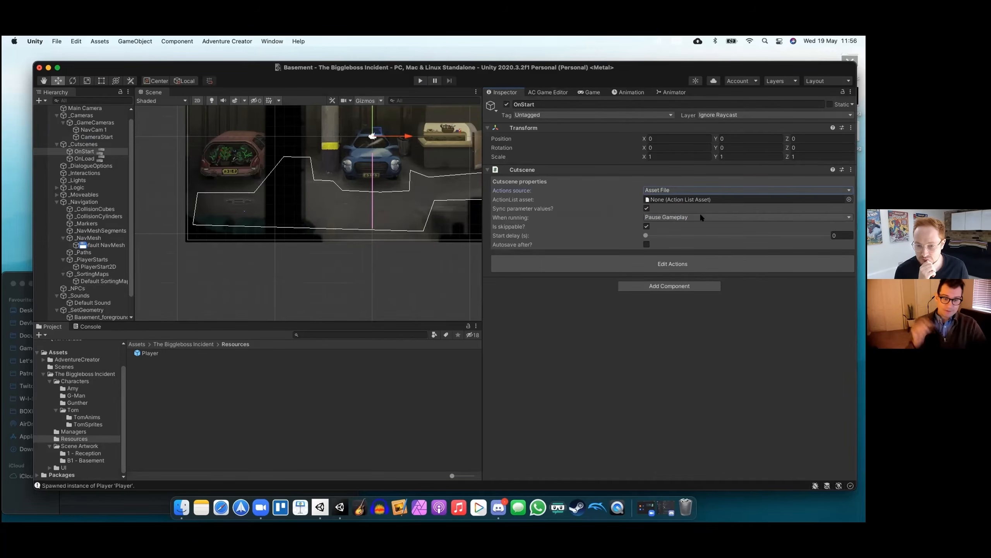
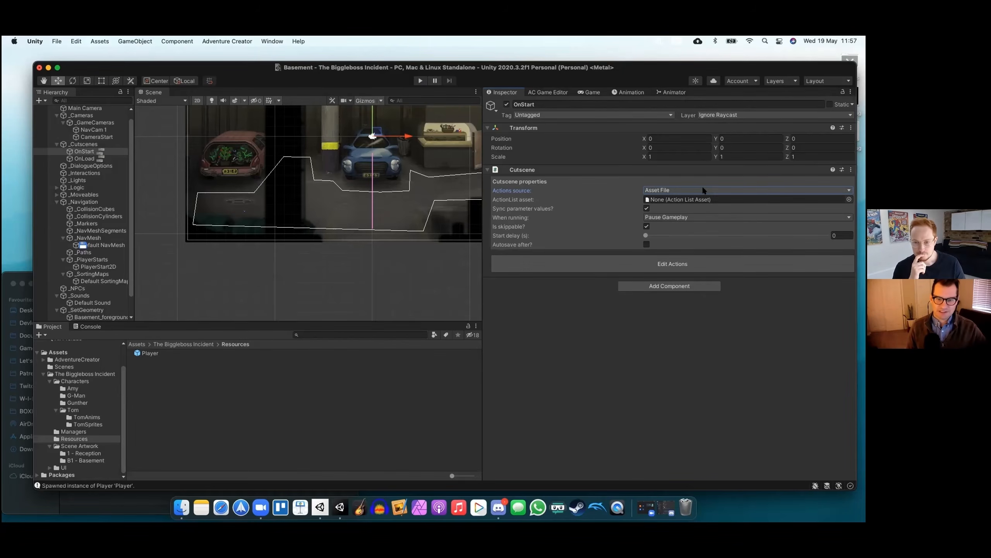
{"action": "left_click", "coordinate": [702, 189]}
{"action": "left_click", "coordinate": [702, 183]}
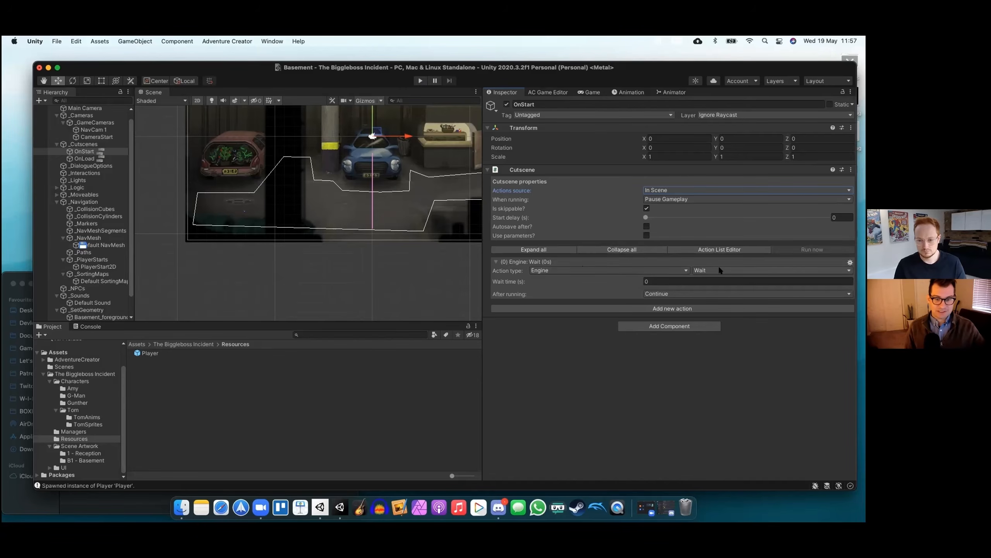
Change OnStart's first action to Camera: Switch and assign CameraStart as its new camera
{"action": "left_click", "coordinate": [642, 270]}
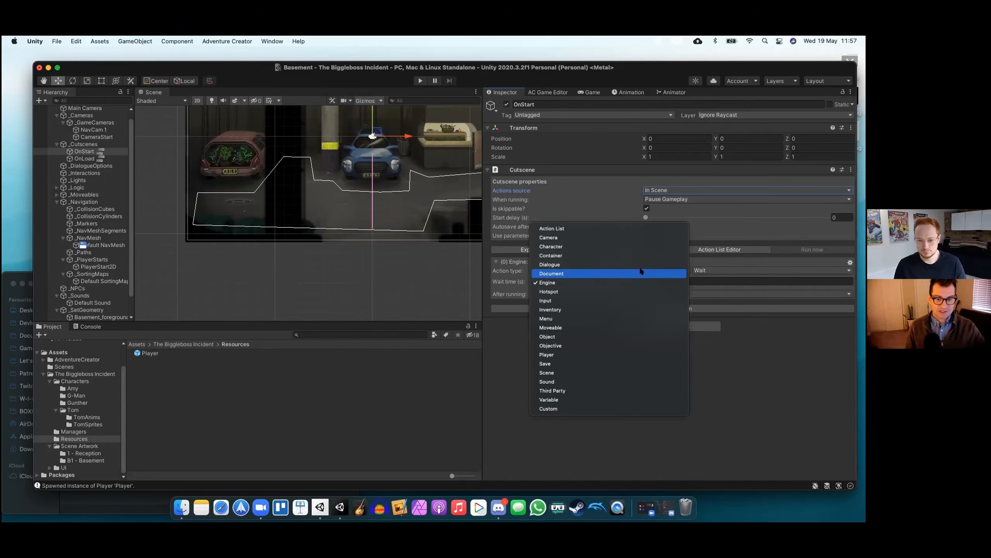
{"action": "left_click", "coordinate": [610, 237]}
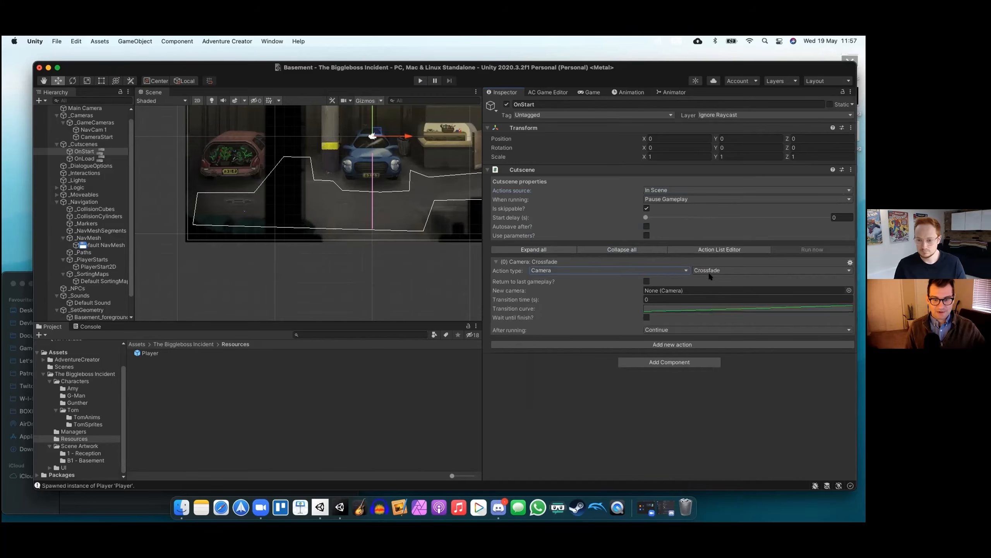
{"action": "left_click", "coordinate": [710, 271]}
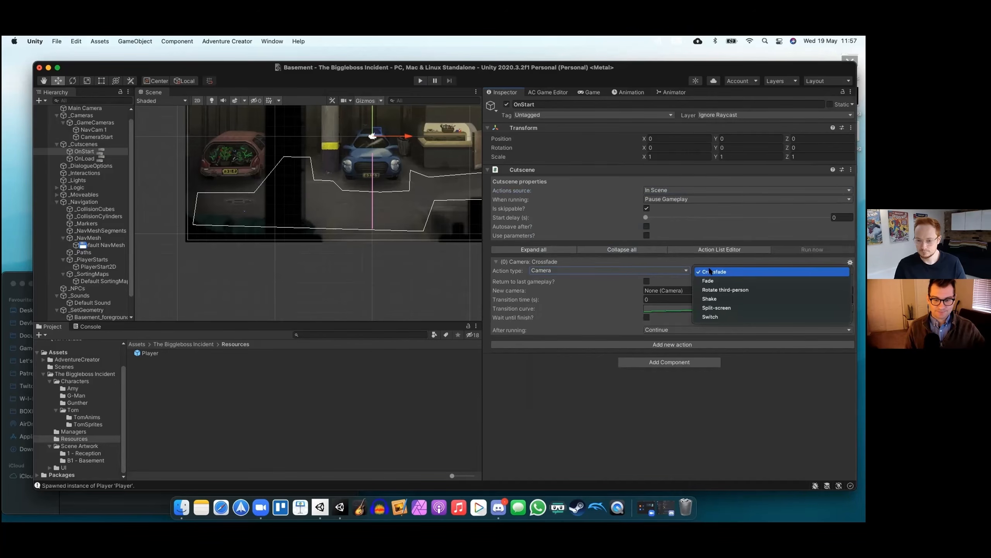
{"action": "left_click", "coordinate": [712, 316]}
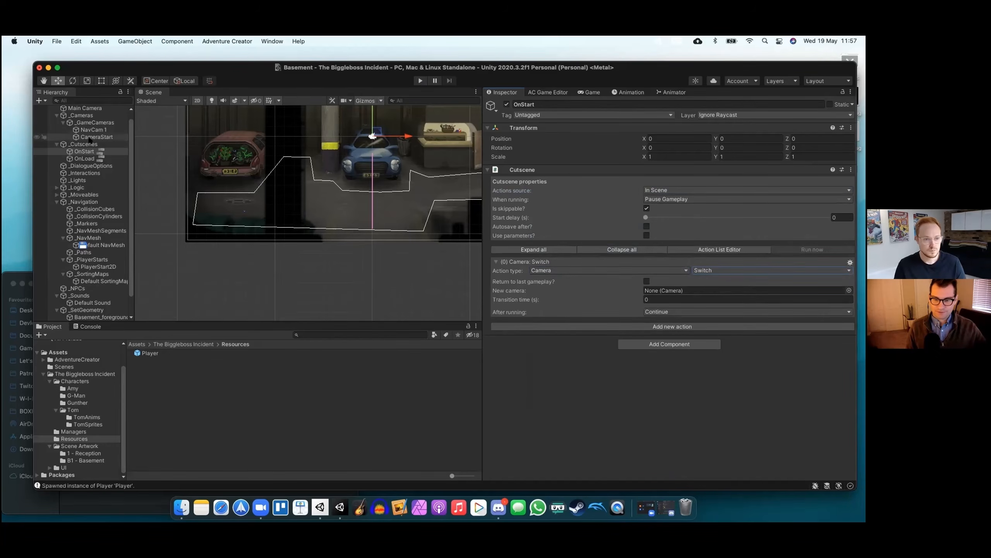
{"action": "left_click", "coordinate": [849, 290]}
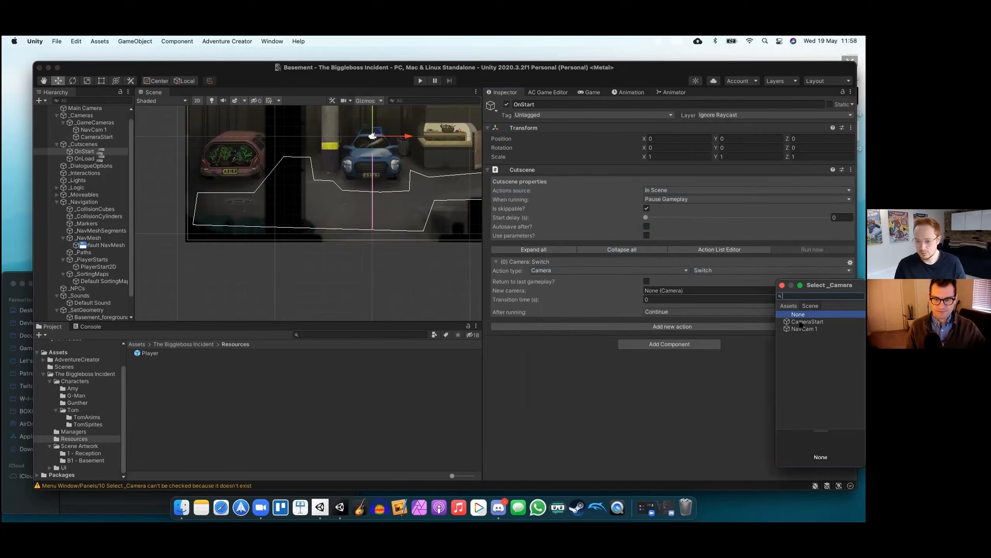
{"action": "left_click", "coordinate": [804, 322]}
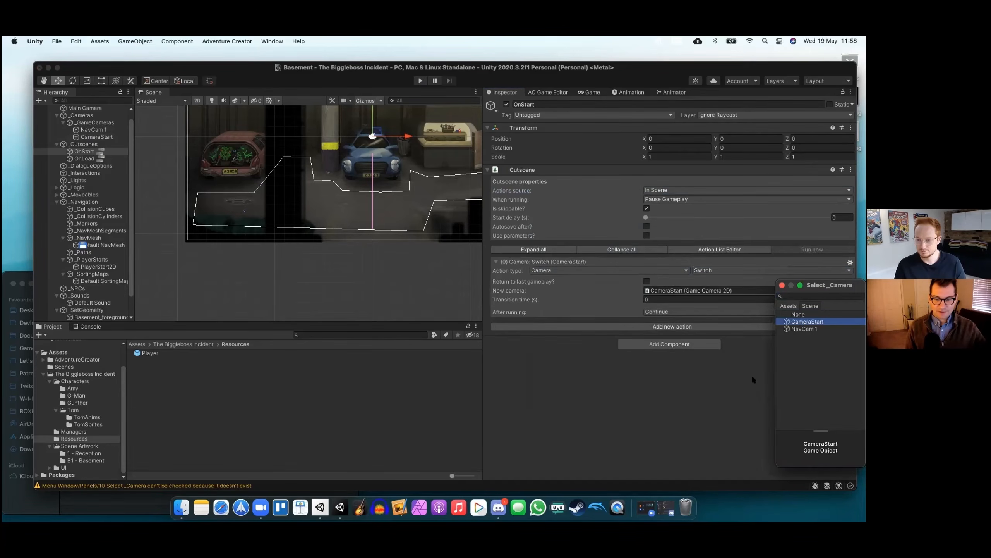
{"action": "left_click", "coordinate": [751, 375]}
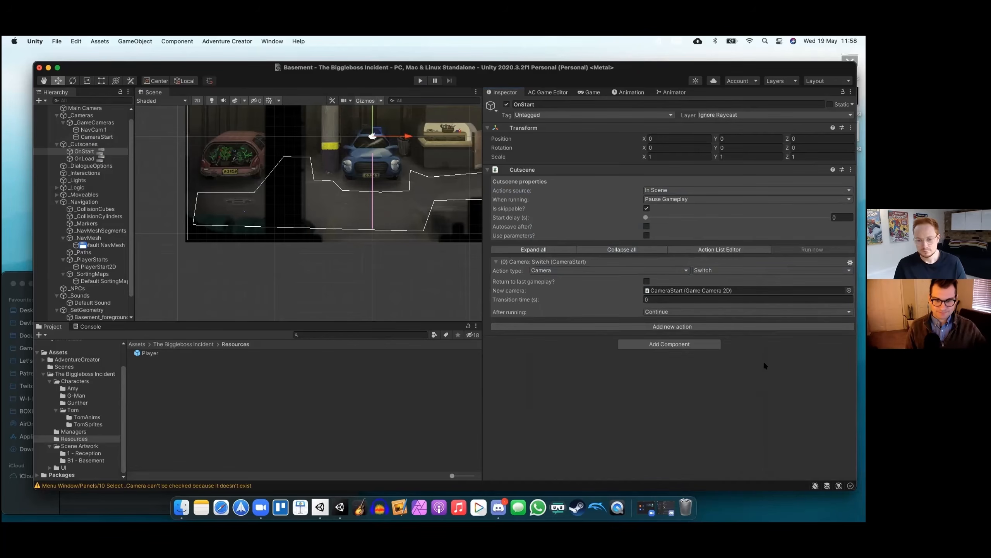
Add a second action to the OnStart cutscene and set its type to Camera: Fade
{"action": "left_click", "coordinate": [677, 326]}
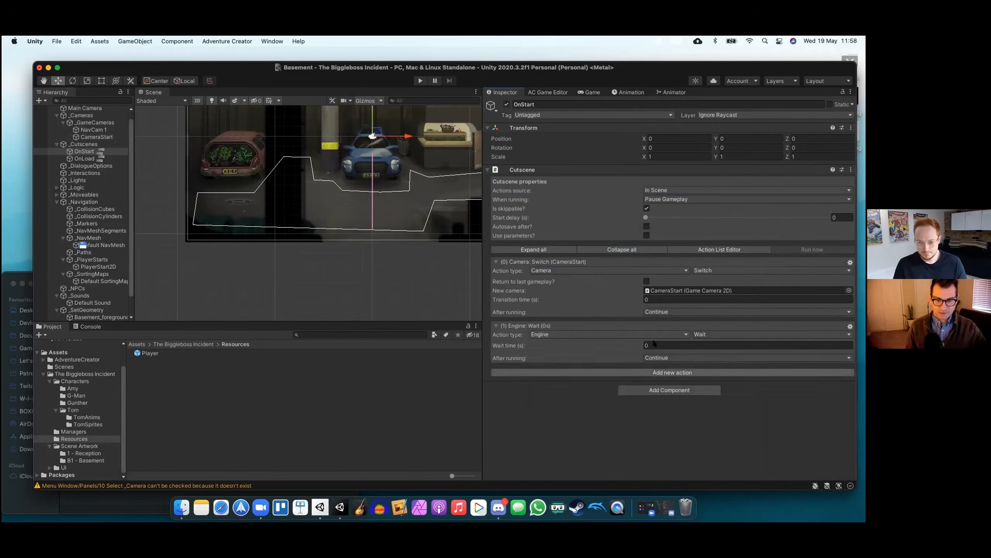
{"action": "left_click", "coordinate": [684, 335]}
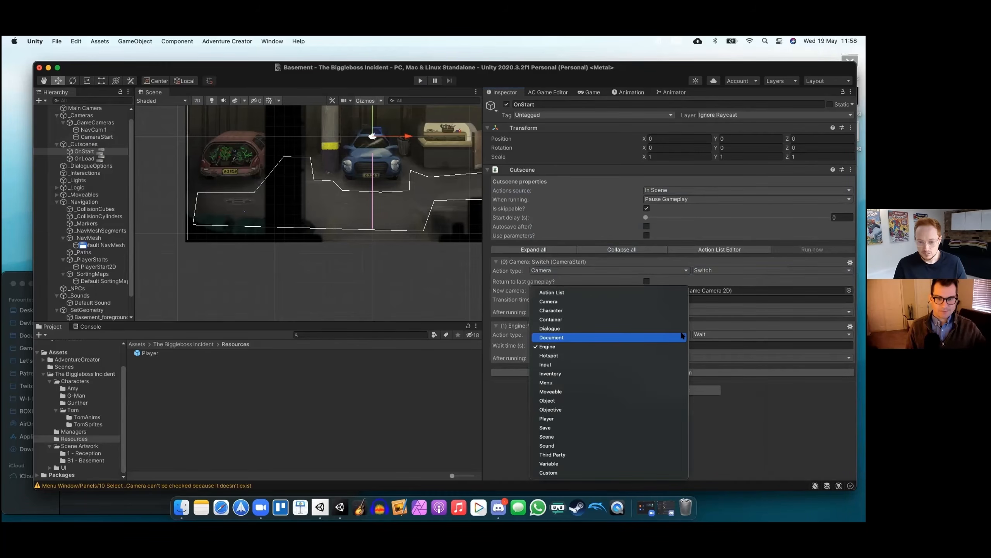
{"action": "left_click", "coordinate": [607, 302]}
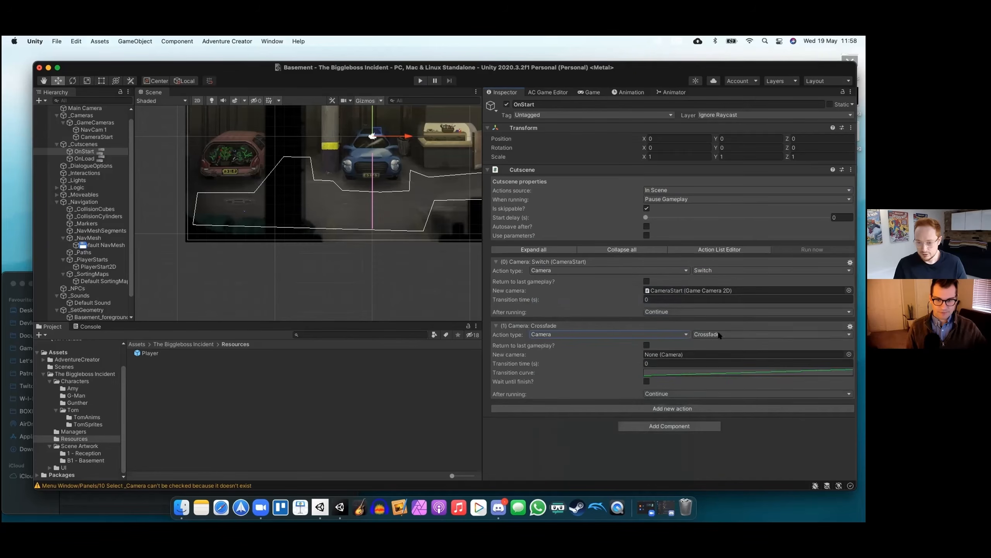
{"action": "left_click", "coordinate": [719, 335]}
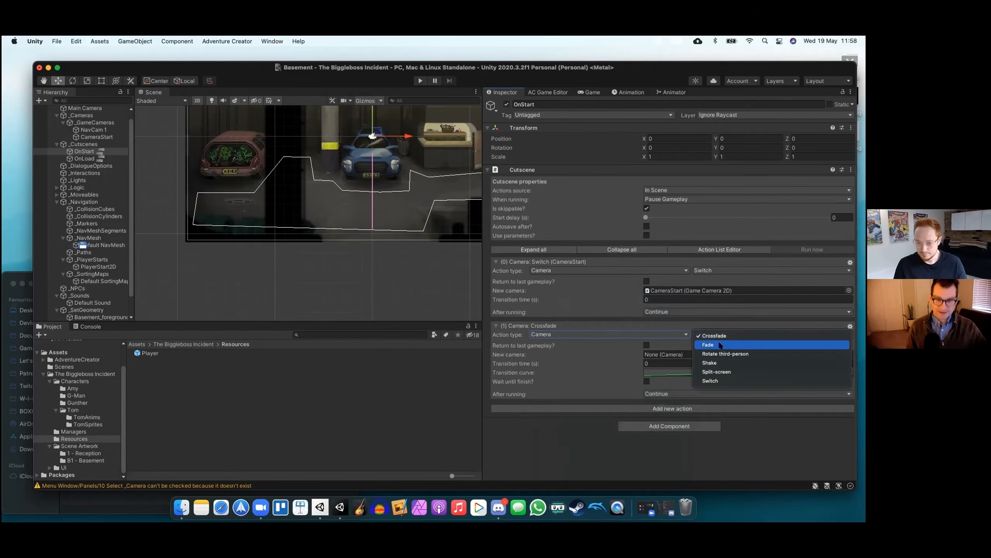
{"action": "left_click", "coordinate": [720, 344]}
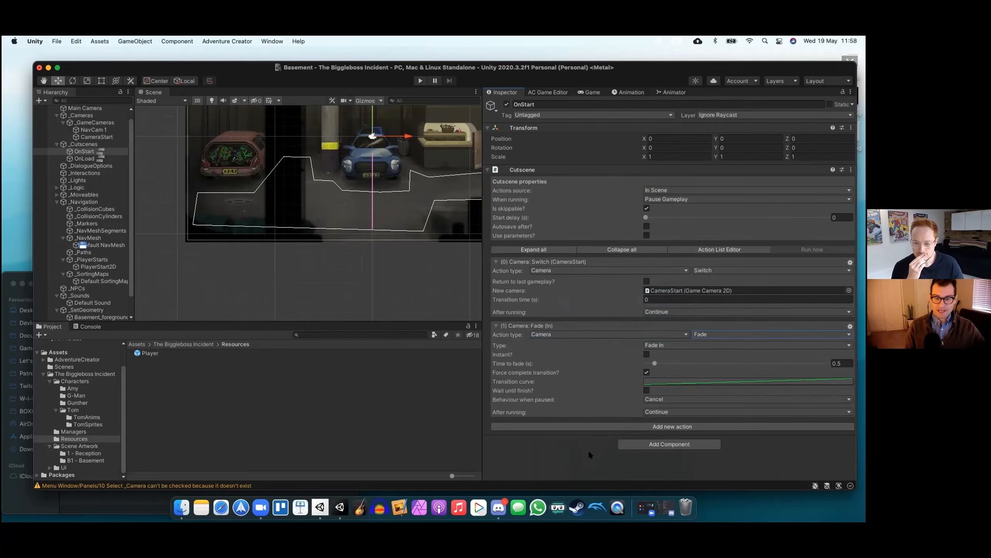
Add a third action to the OnStart cutscene and set its type to Dialogue: Play speech
{"action": "left_click", "coordinate": [630, 426]}
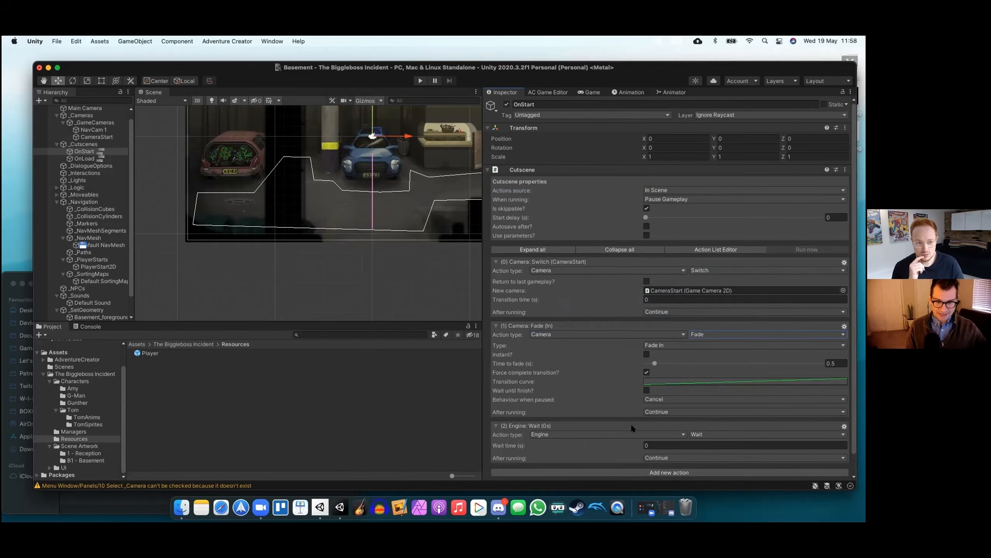
{"action": "scroll", "coordinate": [633, 414], "scroll_direction": "down", "scroll_amount": 2}
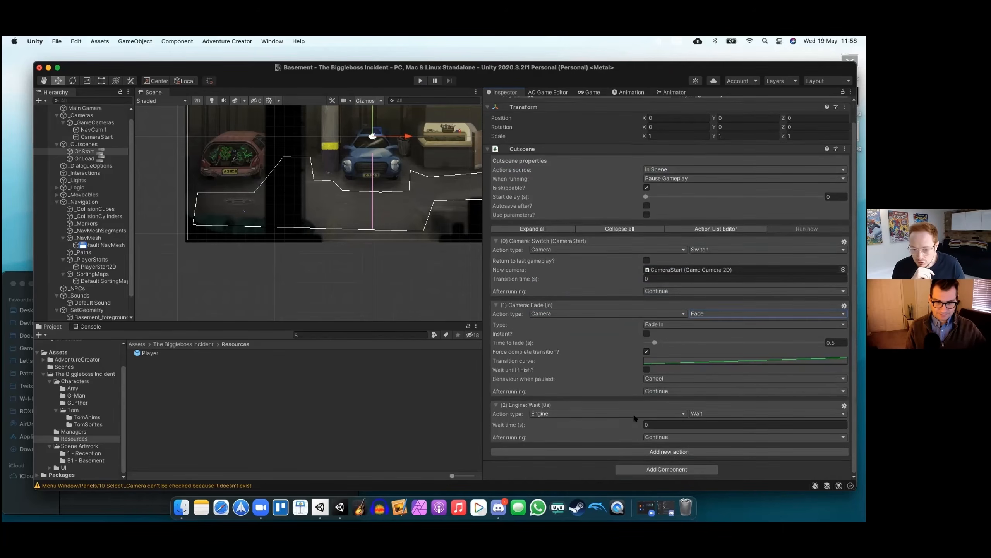
{"action": "left_click", "coordinate": [632, 413]}
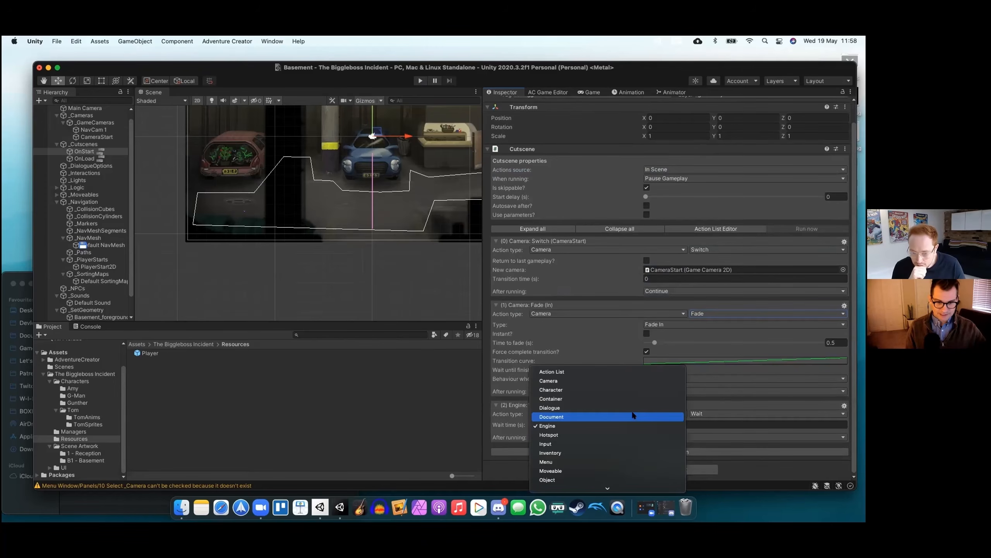
{"action": "left_click", "coordinate": [587, 408]}
{"action": "left_click", "coordinate": [696, 414]}
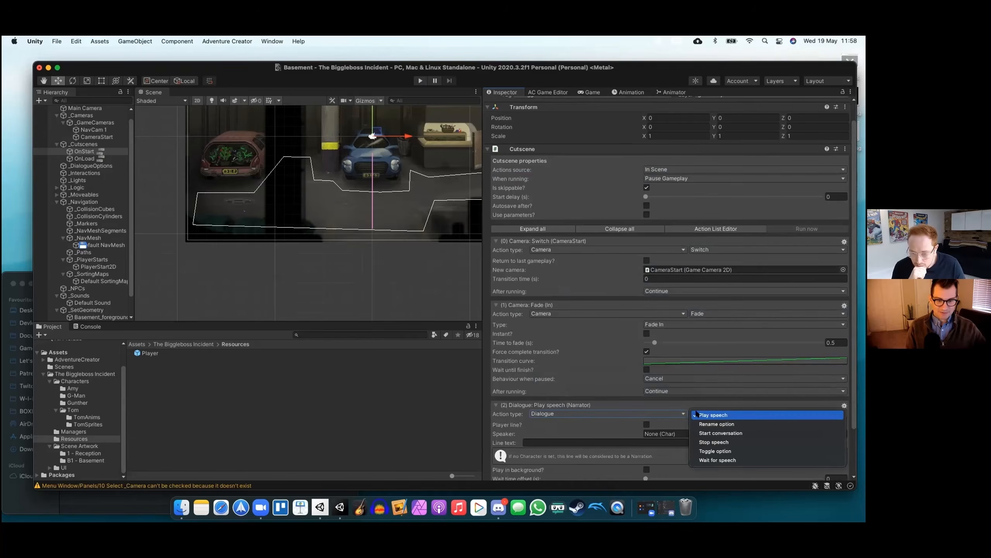
{"action": "left_click", "coordinate": [696, 414]}
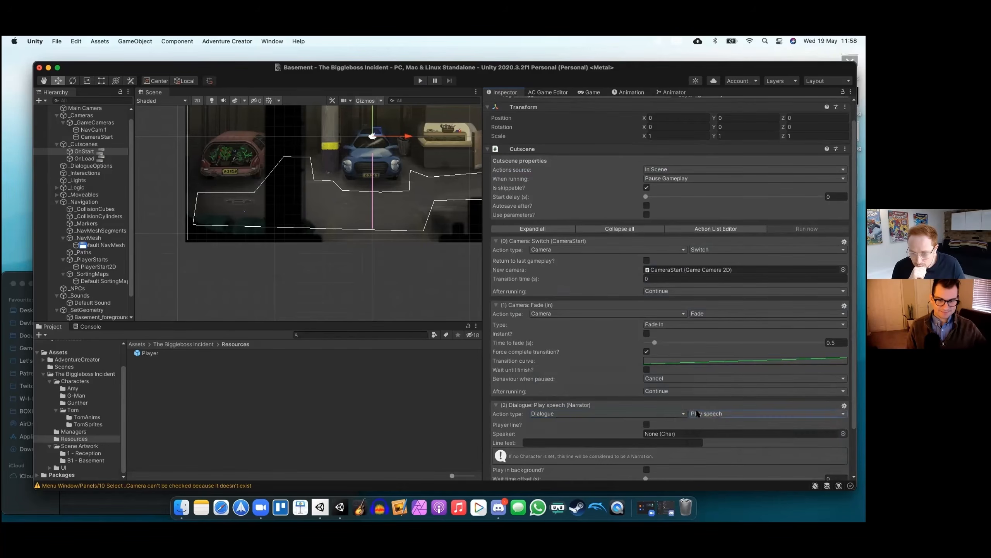
{"action": "left_click", "coordinate": [697, 414]}
{"action": "left_click", "coordinate": [713, 414]}
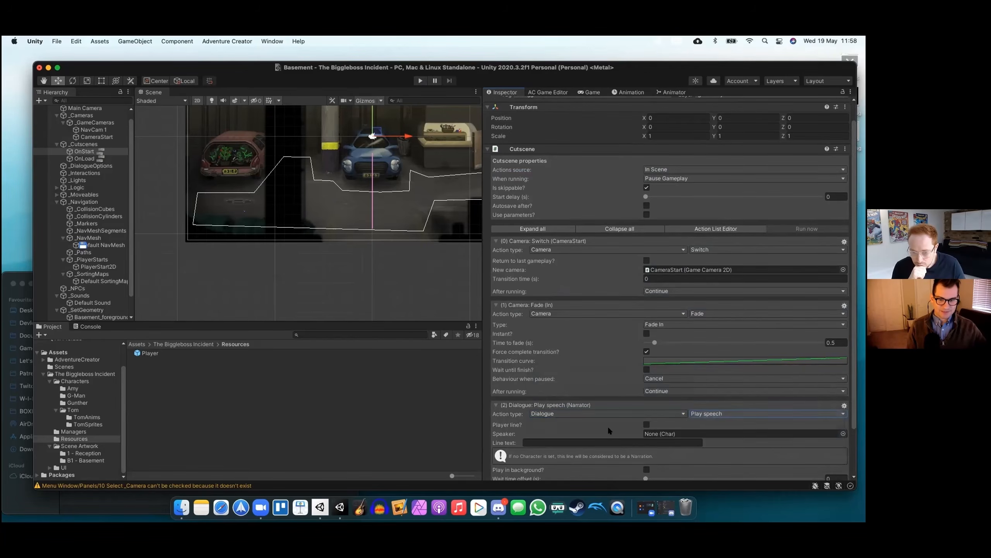
Make the speech action a player line with the text "I'm in a parking garage!"
{"action": "left_click", "coordinate": [647, 422]}
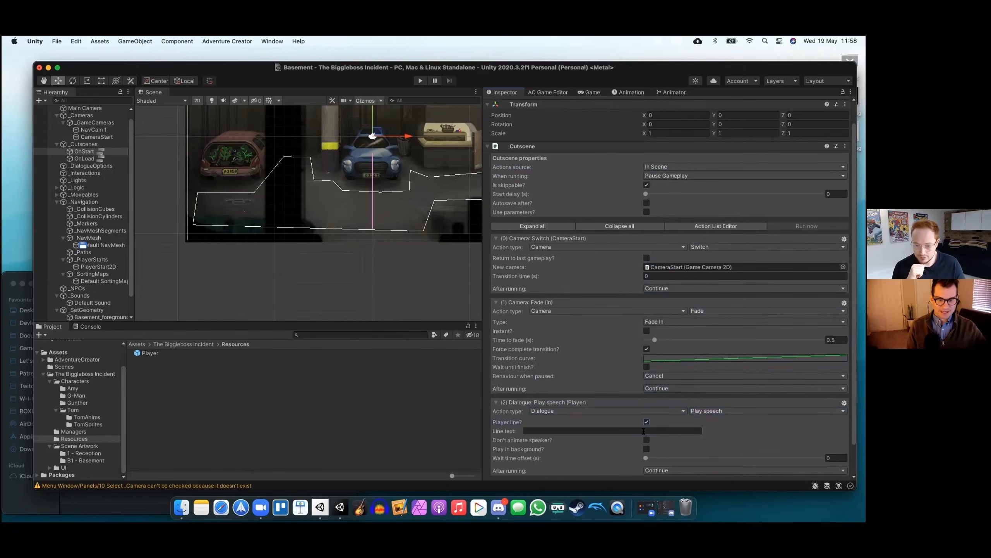
{"action": "left_click", "coordinate": [643, 430]}
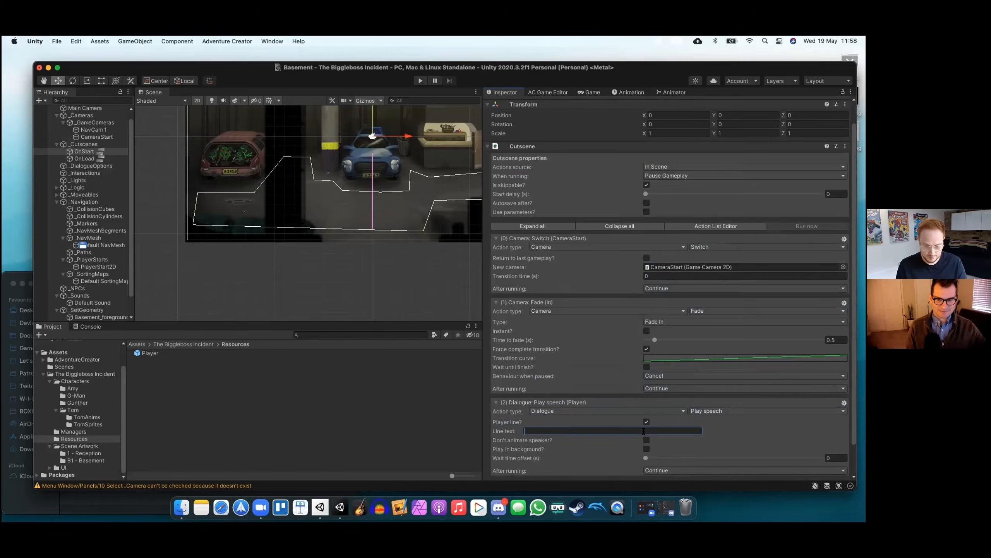
{"action": "type", "text": "I'm"}
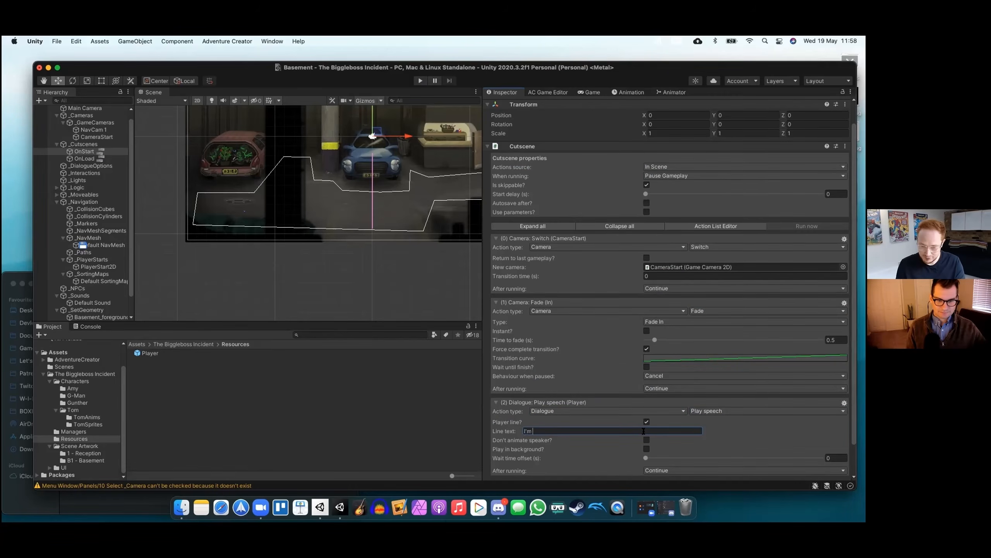
{"action": "type", "text": " in a park"}
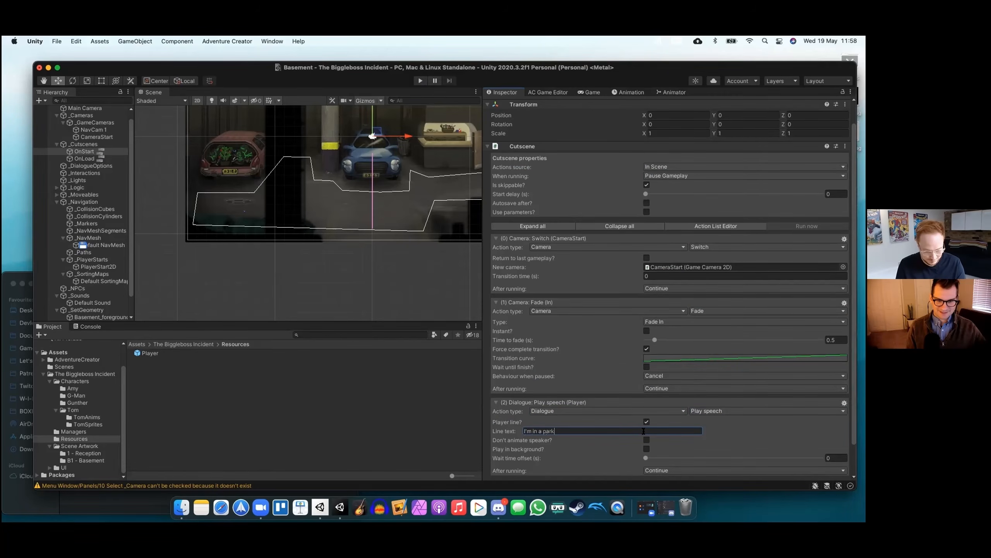
{"action": "type", "text": "ing garage!"}
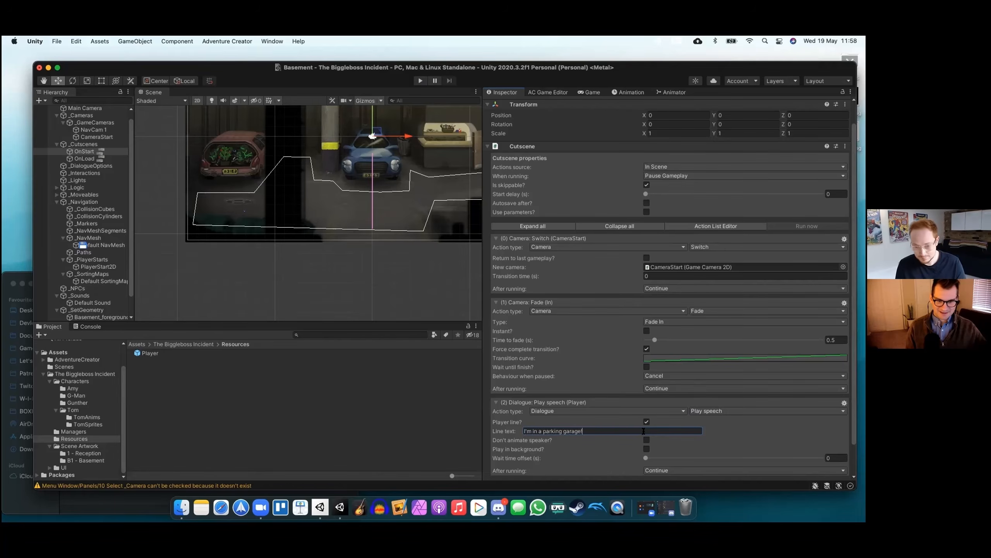
Add a fourth action to the OnStart cutscene and set its action category to Camera
{"action": "scroll", "coordinate": [607, 428], "scroll_direction": "down", "scroll_amount": 2}
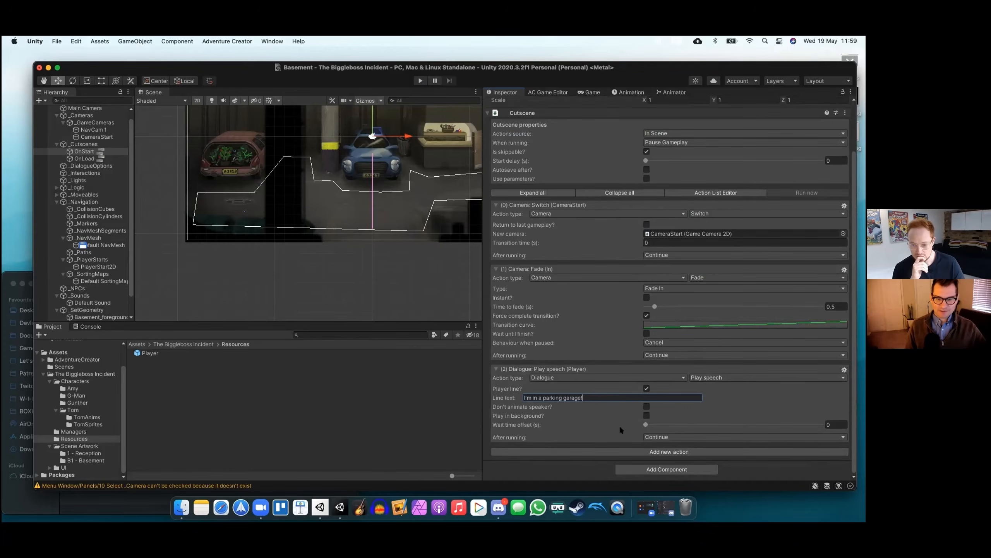
{"action": "left_click", "coordinate": [625, 451]}
{"action": "scroll", "coordinate": [604, 436], "scroll_direction": "down", "scroll_amount": 3}
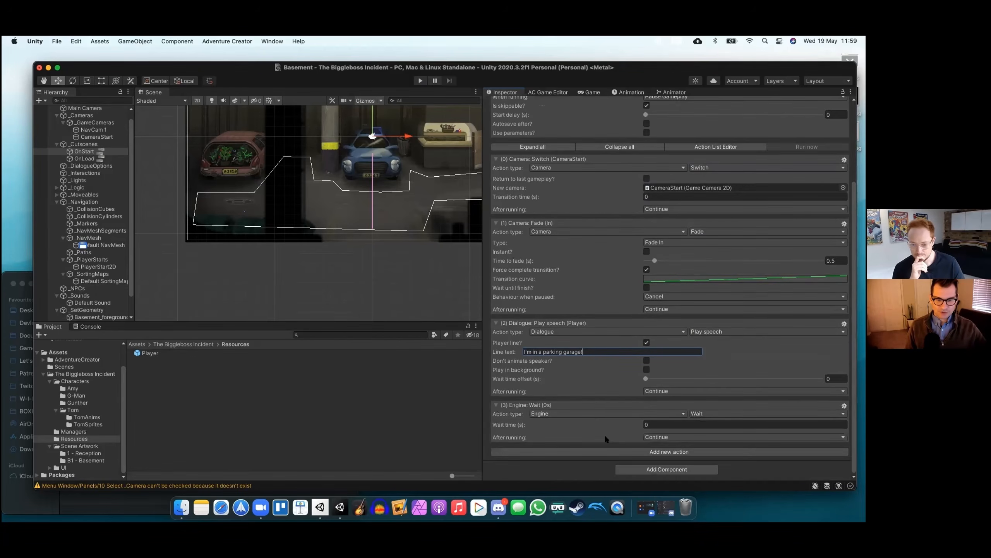
{"action": "left_click", "coordinate": [603, 413]}
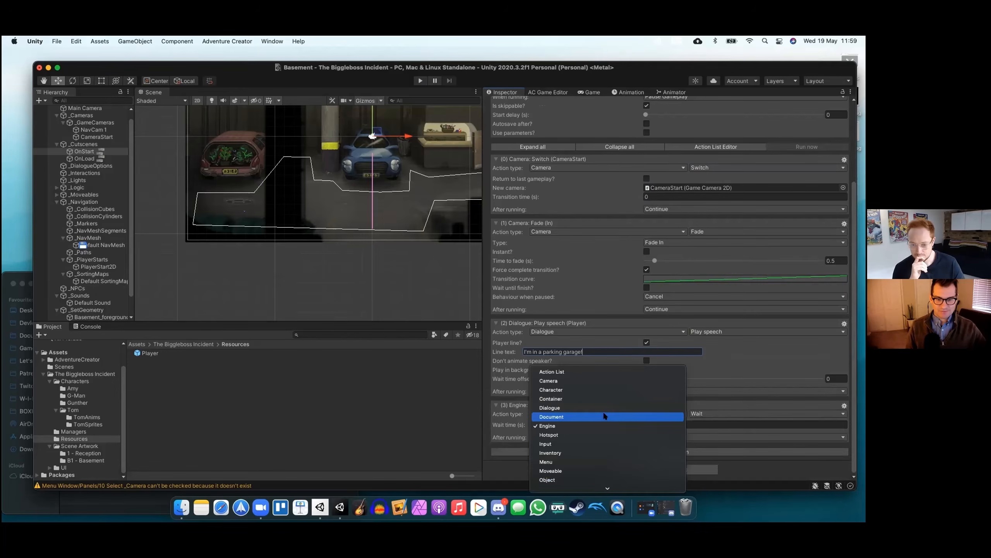
{"action": "left_click", "coordinate": [609, 381]}
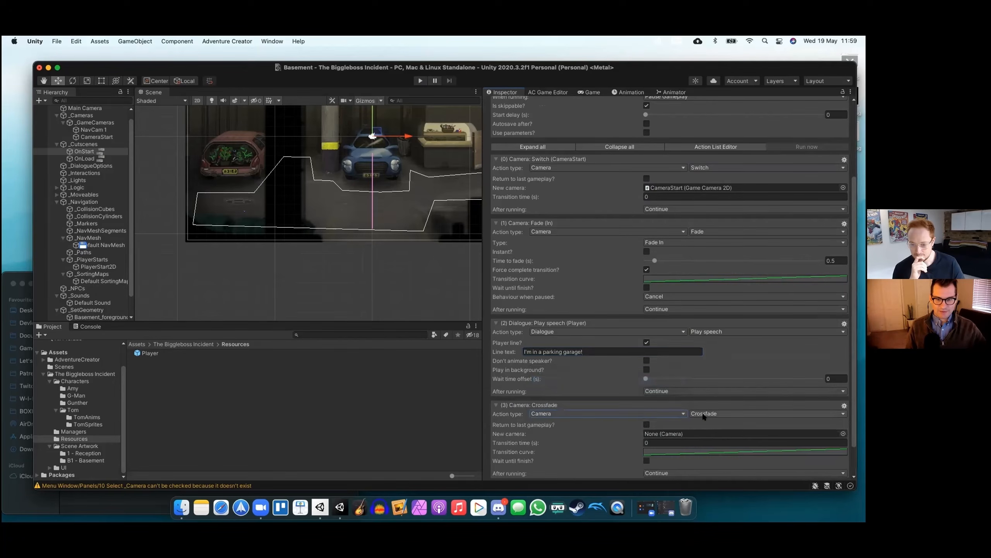
Make action 3 of the OnStart cutscene a Camera Switch action with NavCam 1 as the new camera
{"action": "left_click", "coordinate": [707, 416]}
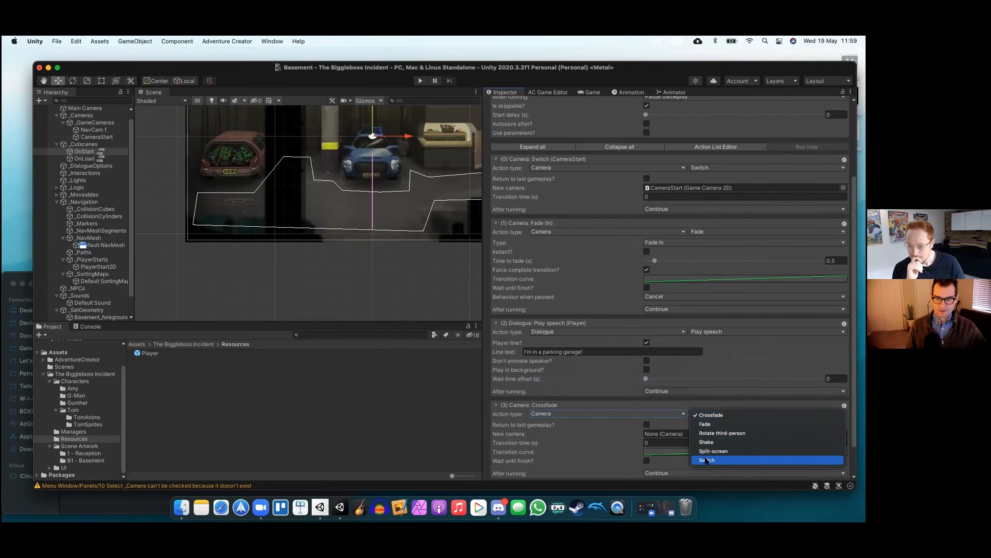
{"action": "left_click", "coordinate": [707, 460]}
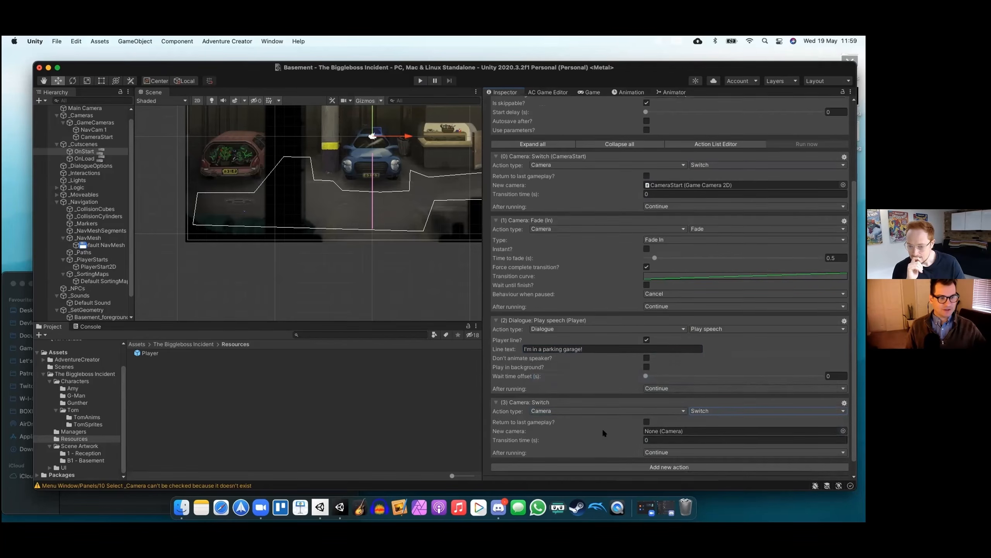
{"action": "scroll", "coordinate": [603, 428], "scroll_direction": "down", "scroll_amount": 1}
{"action": "left_click", "coordinate": [843, 416]}
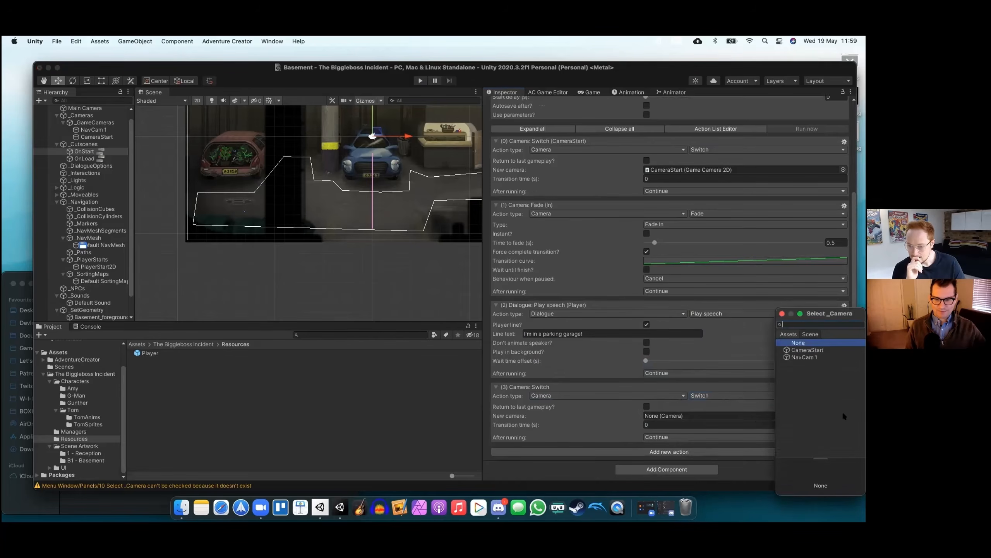
{"action": "left_click", "coordinate": [804, 357]}
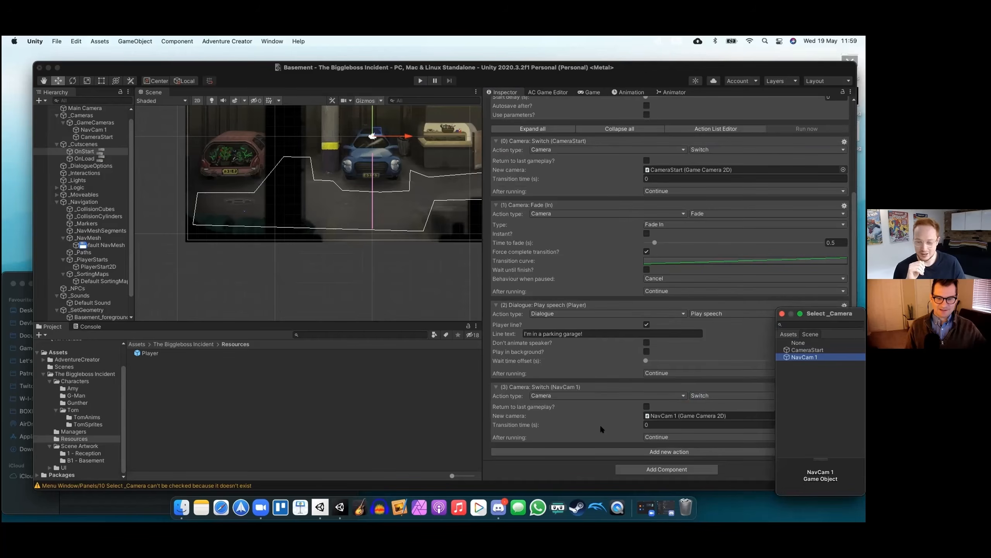
Give the NavCam 1 switch a 1-second transition with the Smooth move method, enabling smooth transition out and wait until finish
{"action": "left_click", "coordinate": [600, 423]}
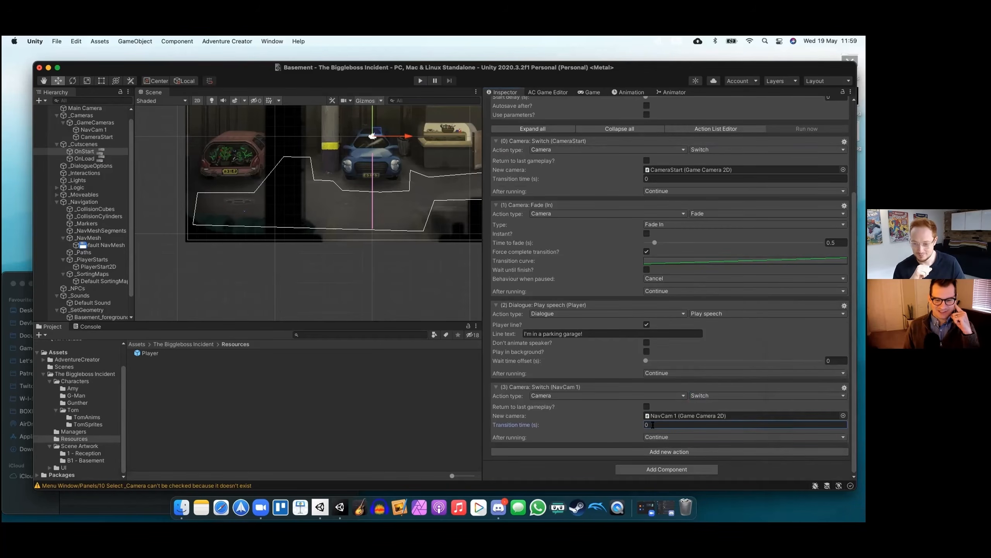
{"action": "left_click_drag", "start_coordinate": [652, 425], "coordinate": [644, 423]}
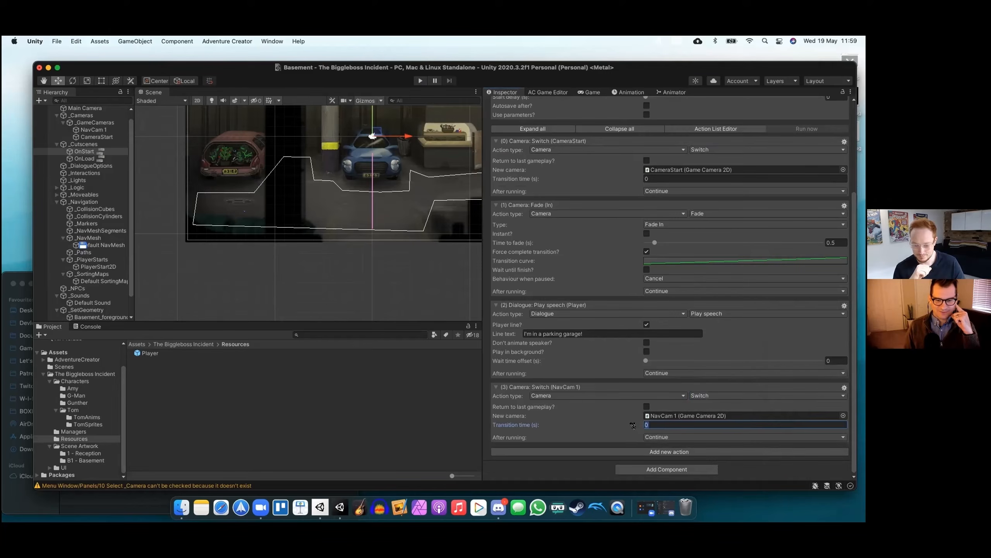
{"action": "type", "text": "1"}
{"action": "scroll", "coordinate": [616, 435], "scroll_direction": "down", "scroll_amount": 2}
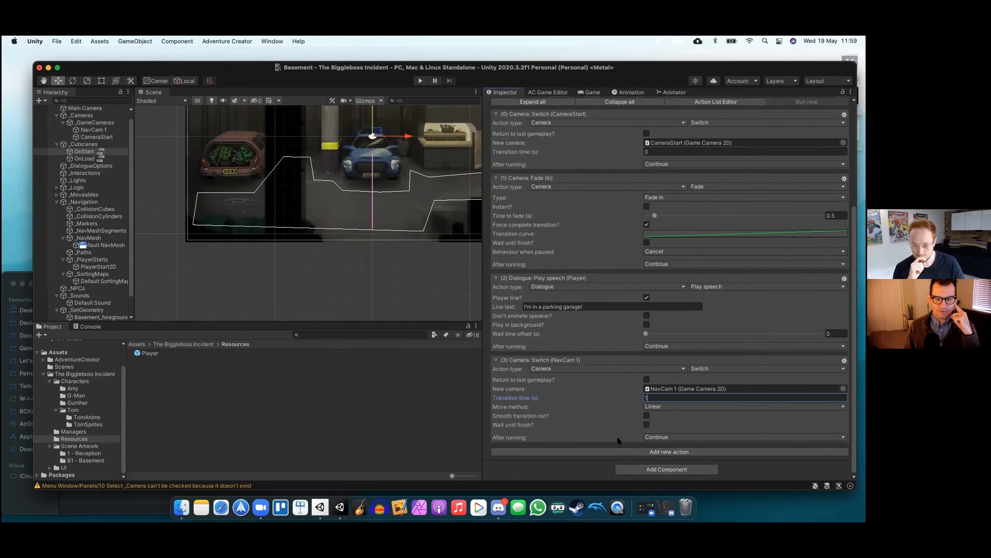
{"action": "left_click", "coordinate": [647, 407]}
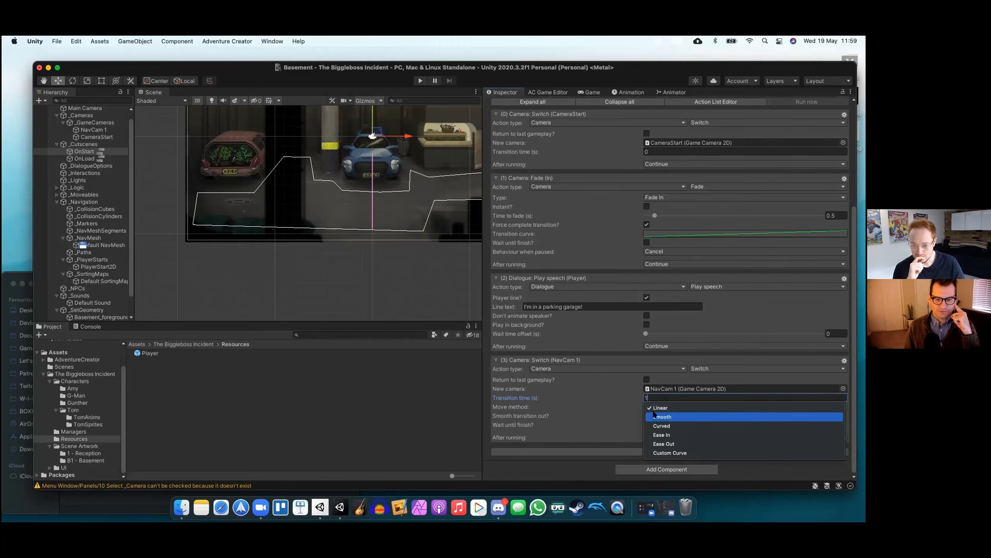
{"action": "left_click", "coordinate": [656, 415]}
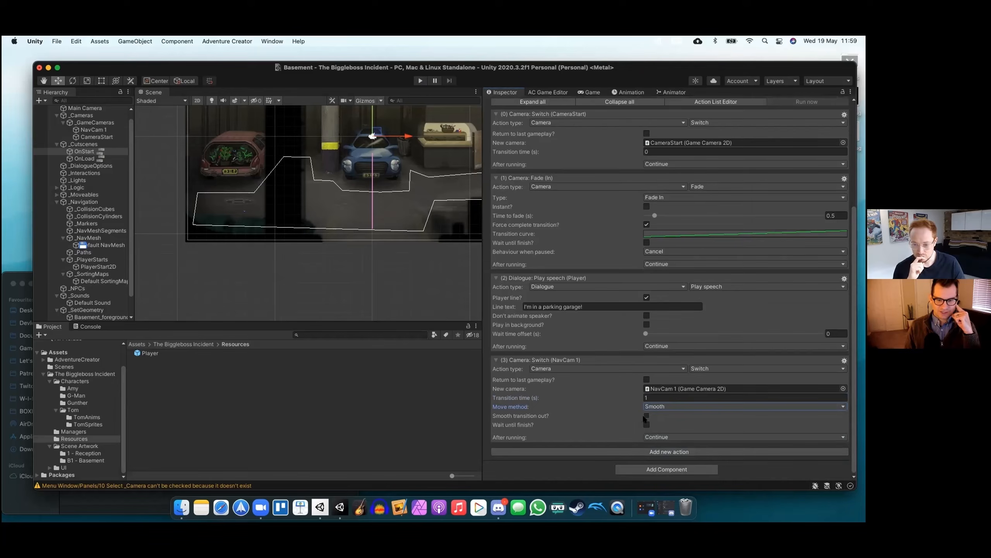
{"action": "left_click", "coordinate": [664, 407]}
{"action": "left_click", "coordinate": [663, 409]}
{"action": "left_click", "coordinate": [647, 416]}
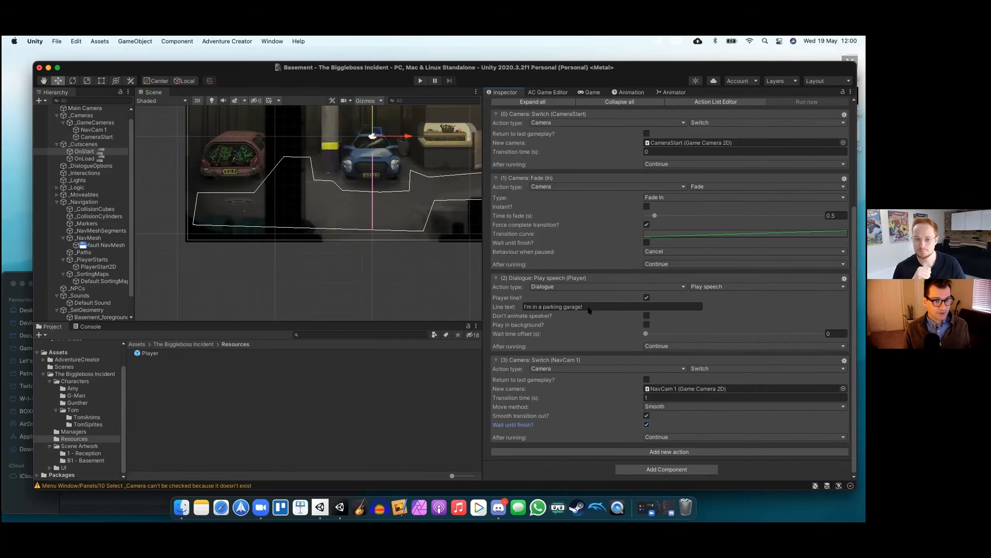
Set the Z position of the CameraStart camera to -10
{"action": "left_click", "coordinate": [108, 154]}
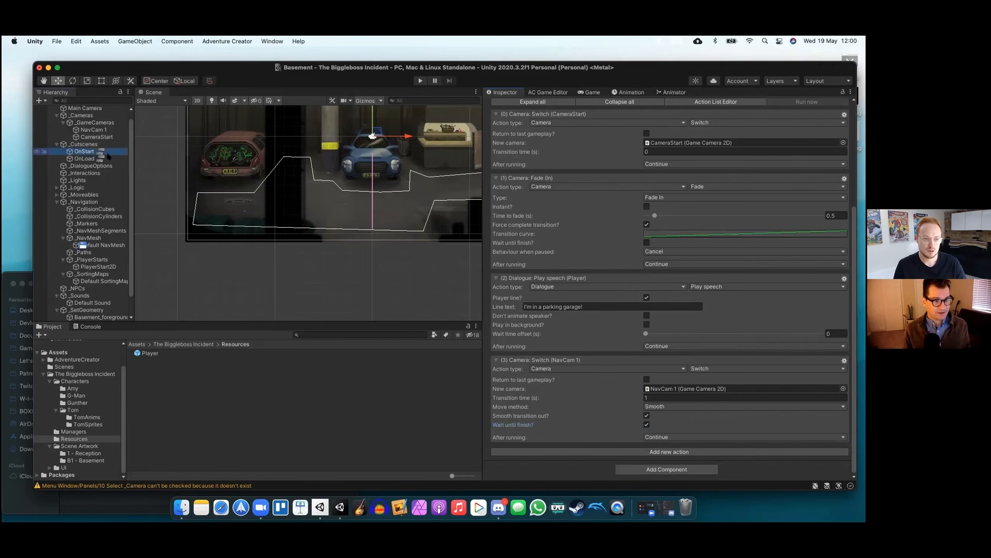
{"action": "double_click", "coordinate": [97, 136]}
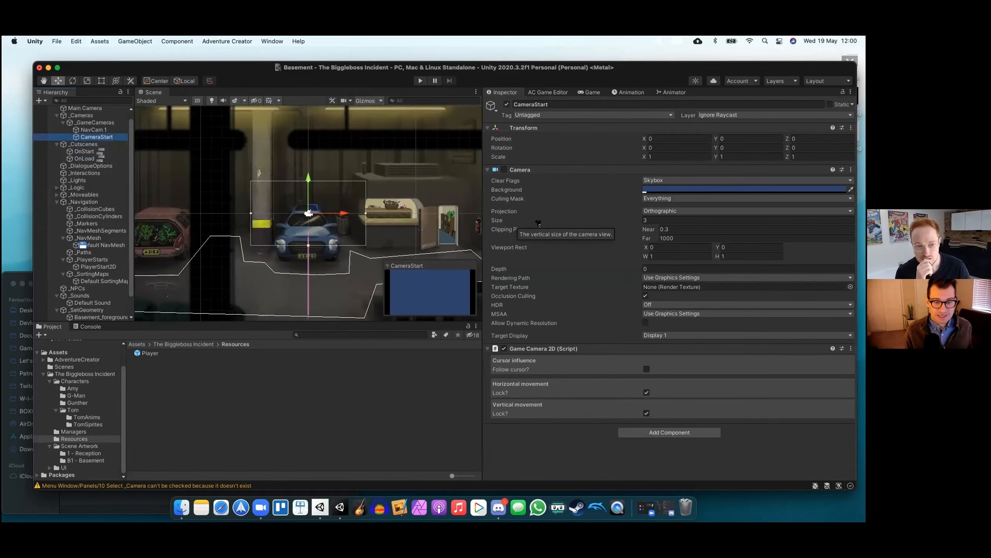
{"action": "left_click", "coordinate": [796, 156]}
{"action": "left_click", "coordinate": [795, 137]}
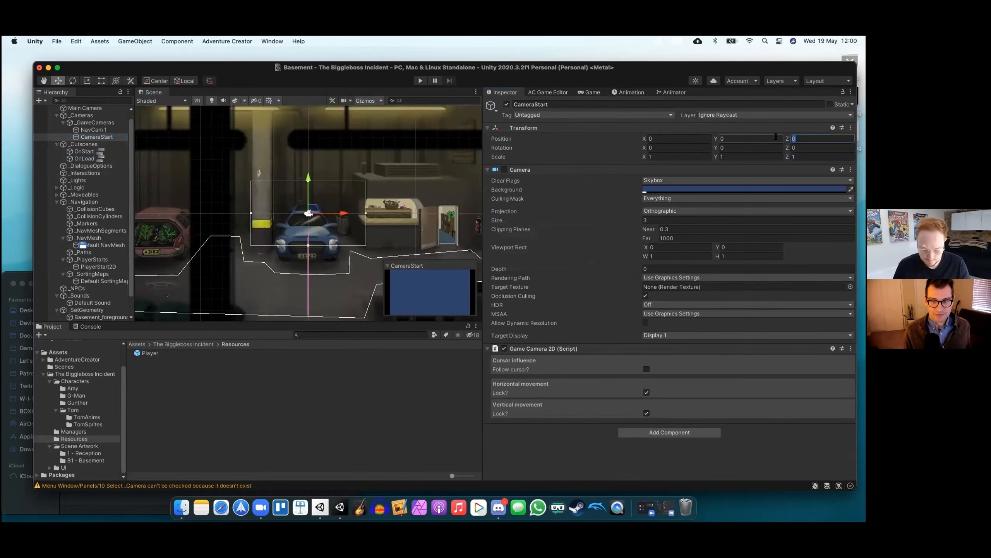
{"action": "type", "text": "-10"}
{"action": "key", "text": "Return"}
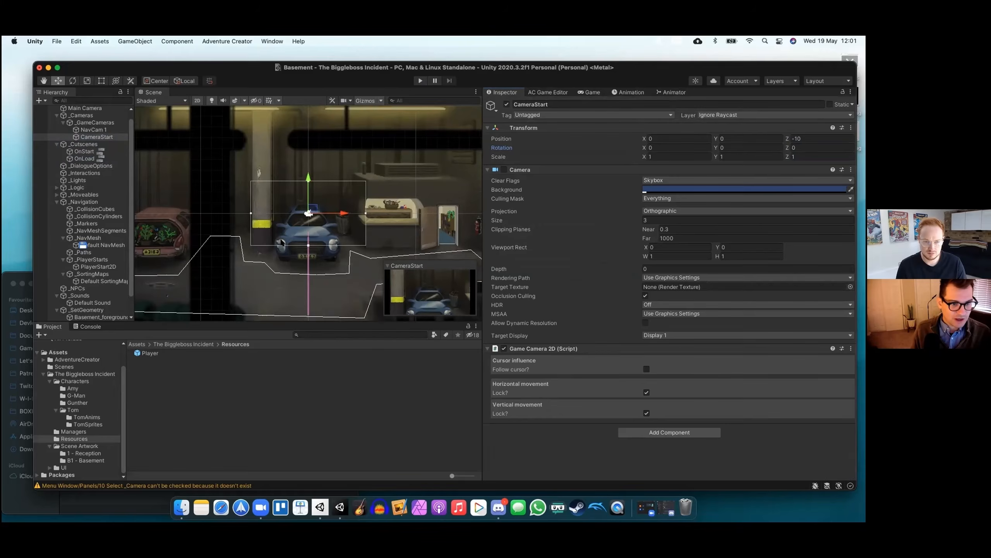
Move CameraStart over the red car, to about X -13.11 and Y -4.37
{"action": "left_click_drag", "start_coordinate": [342, 213], "coordinate": [210, 213]}
{"action": "left_click_drag", "start_coordinate": [175, 180], "coordinate": [175, 228]}
{"action": "left_click_drag", "start_coordinate": [206, 262], "coordinate": [198, 262]}
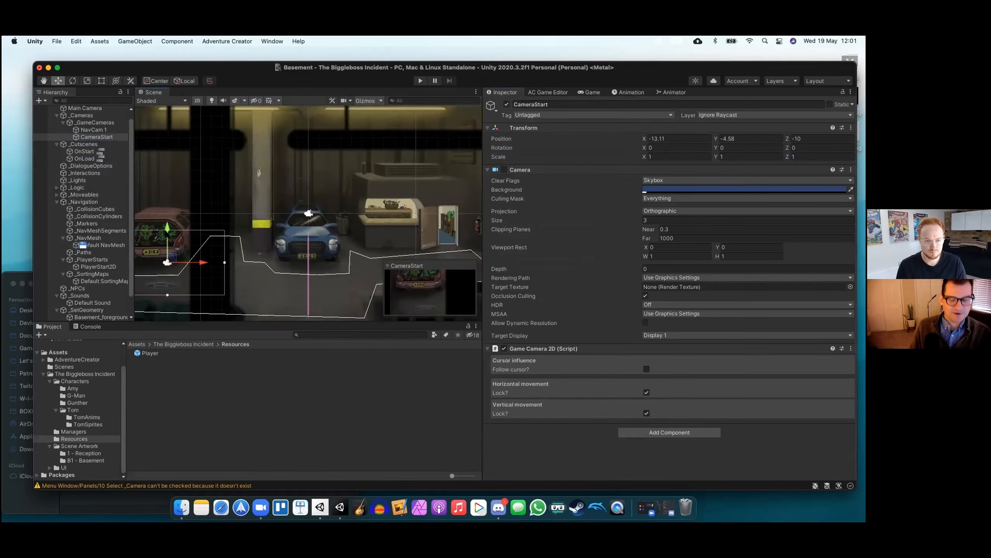
{"action": "left_click_drag", "start_coordinate": [168, 231], "coordinate": [168, 229]}
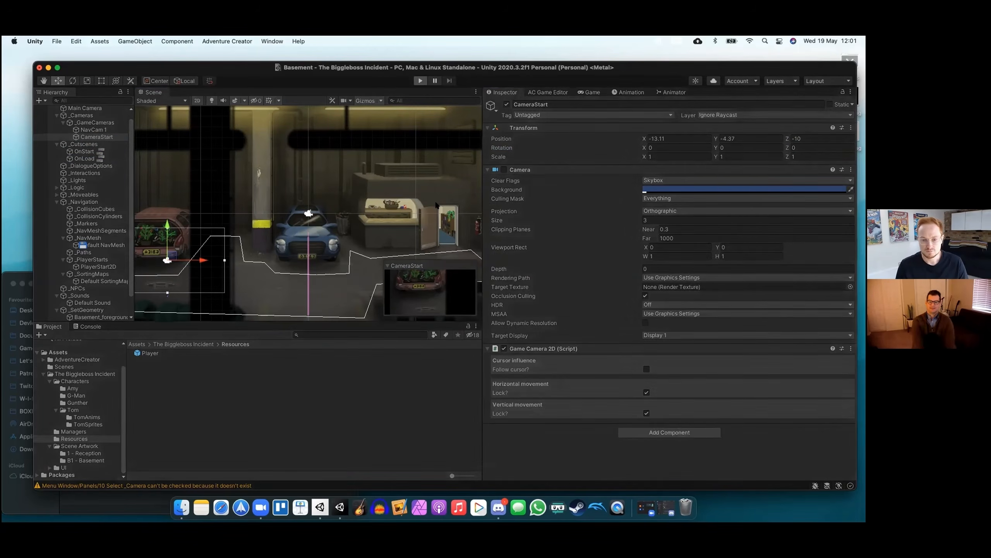
Play-test the Basement scene, walking the player to the yellow-banded pillar and back to the red car
{"action": "key", "text": "super+p"}
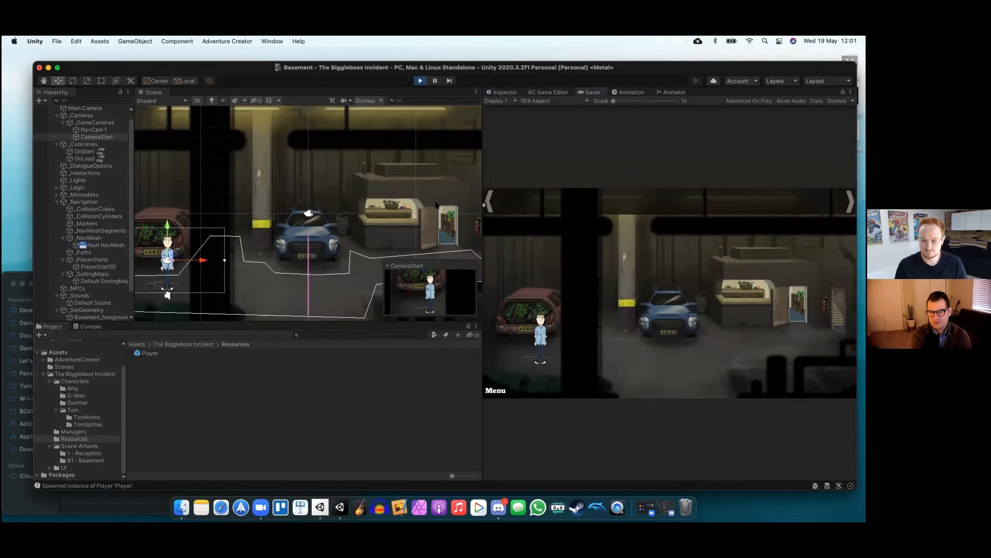
{"action": "left_click", "coordinate": [632, 351]}
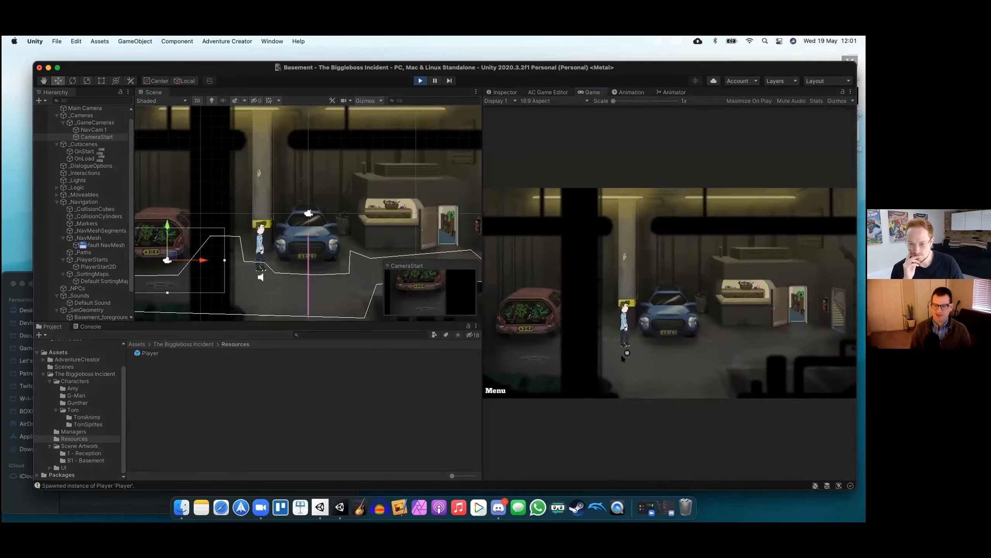
{"action": "left_click", "coordinate": [550, 356]}
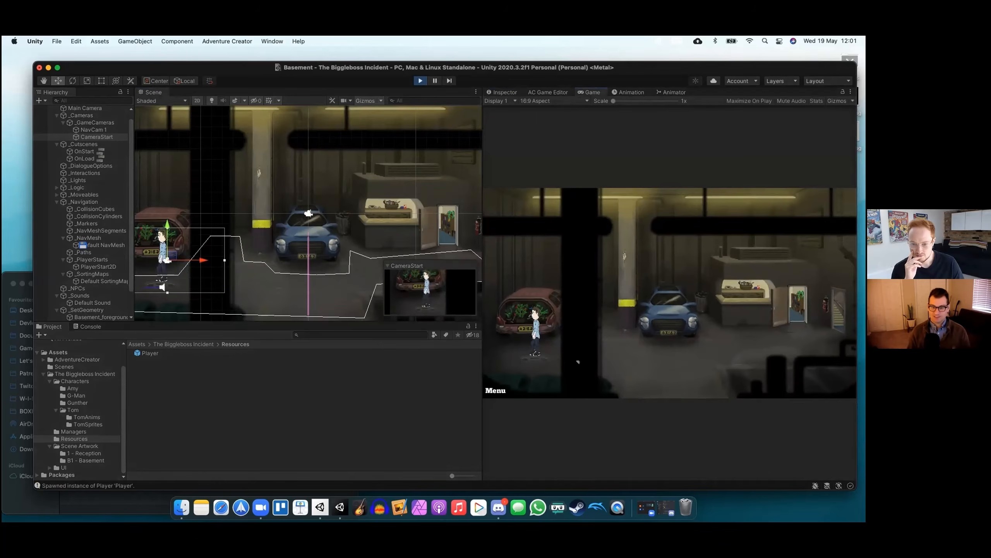
{"action": "left_click", "coordinate": [537, 368]}
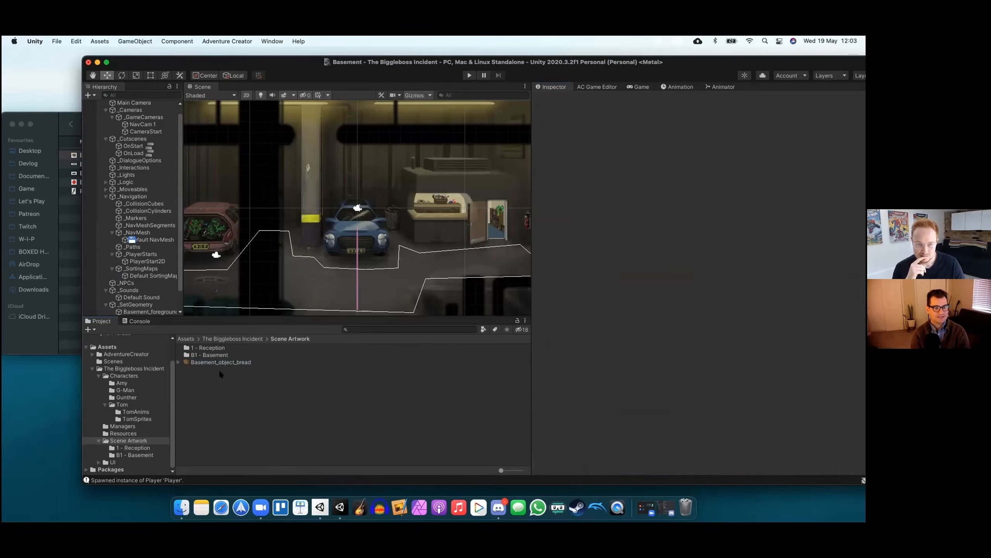
Add the Basement_object_bread sprite to the scene as a child of _SetGeometry
{"action": "left_click", "coordinate": [205, 363]}
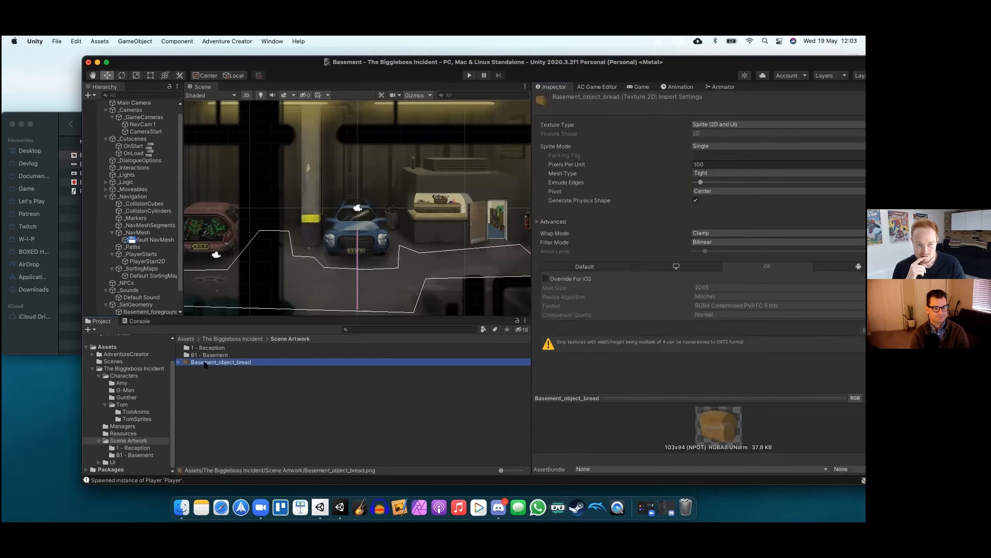
{"action": "scroll", "coordinate": [130, 194], "scroll_direction": "down", "scroll_amount": 2}
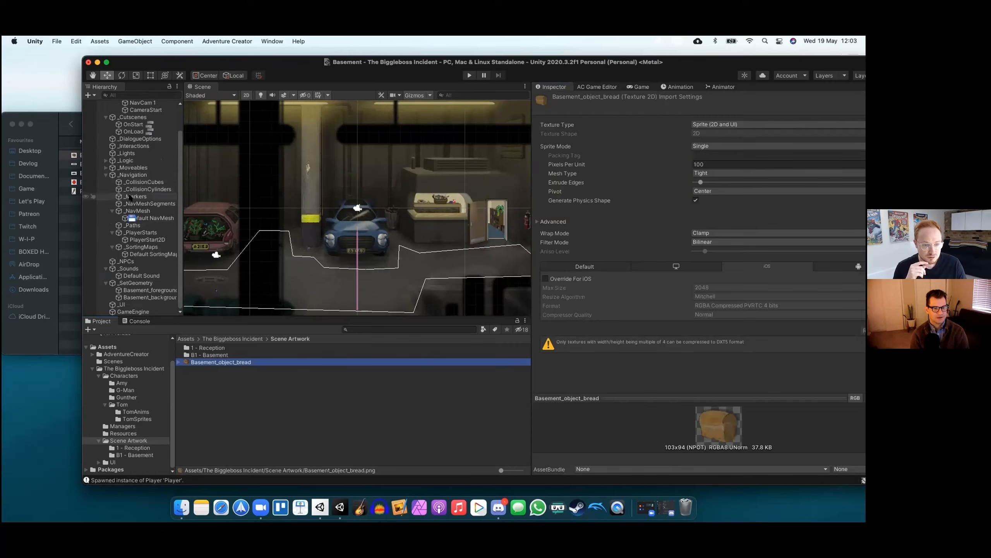
{"action": "left_click_drag", "start_coordinate": [200, 361], "coordinate": [135, 283]}
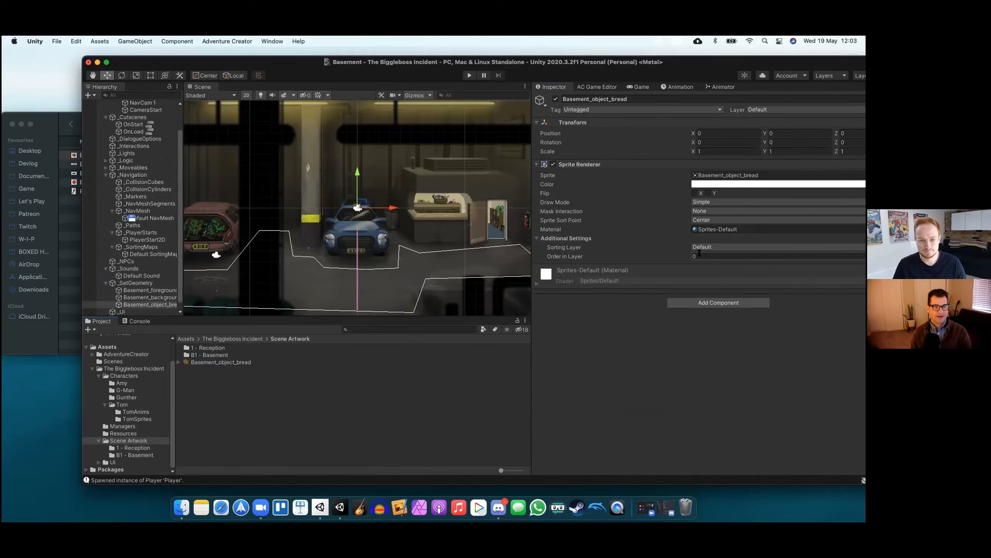
Move the bread sprite beside the food stand's open door, to about X 10.76 and Y -3.61
{"action": "left_click_drag", "start_coordinate": [393, 208], "coordinate": [507, 215]}
{"action": "left_click_drag", "start_coordinate": [473, 170], "coordinate": [473, 205]}
{"action": "left_click_drag", "start_coordinate": [505, 245], "coordinate": [507, 245]}
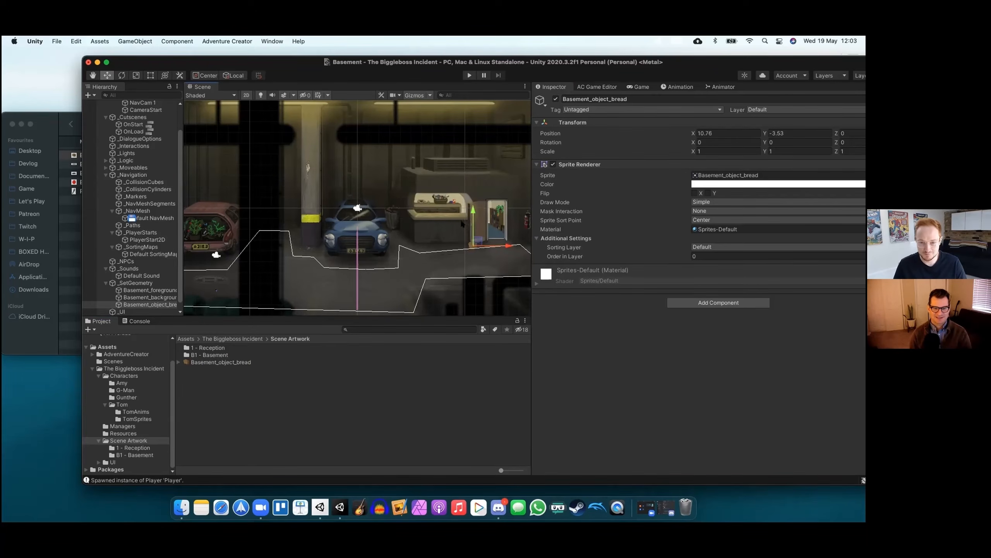
{"action": "left_click_drag", "start_coordinate": [473, 213], "coordinate": [473, 214]}
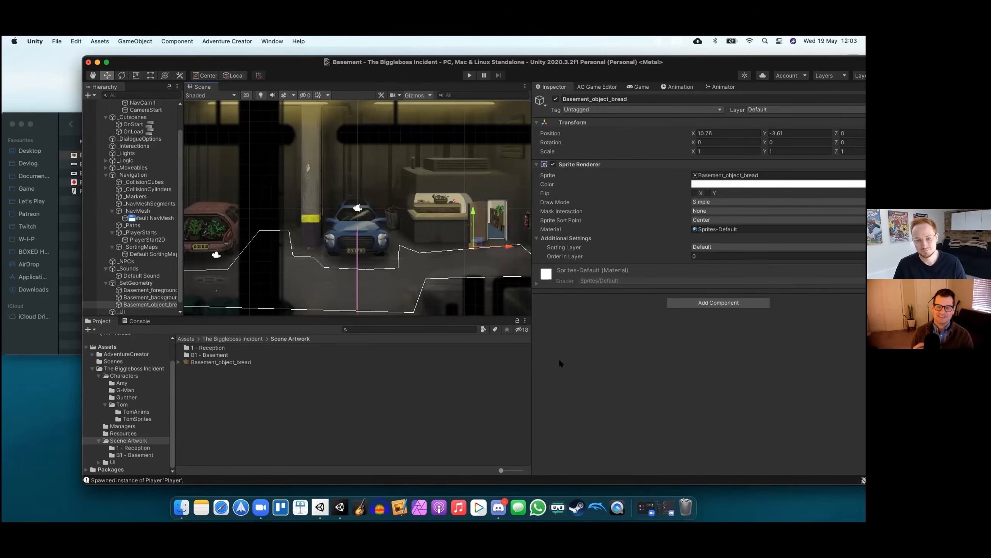
Add a Remember Visibility component to the Basement_object_bread object
{"action": "left_click", "coordinate": [683, 303]}
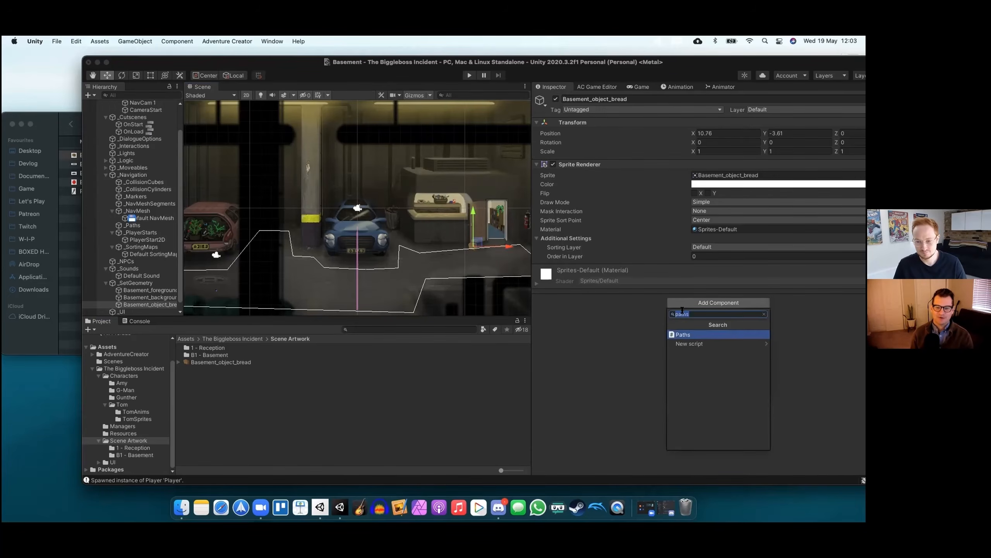
{"action": "type", "text": "remember"}
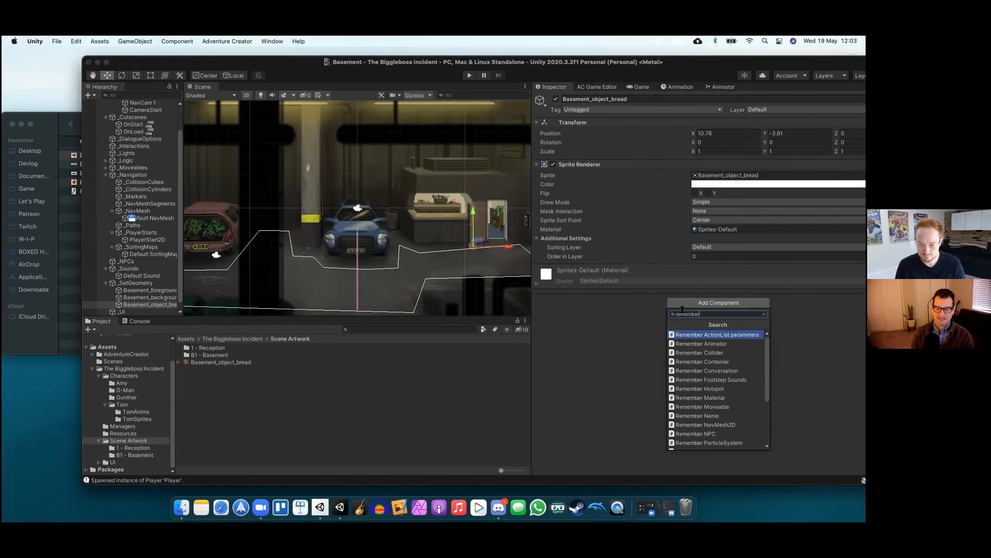
{"action": "type", "text": " vi"}
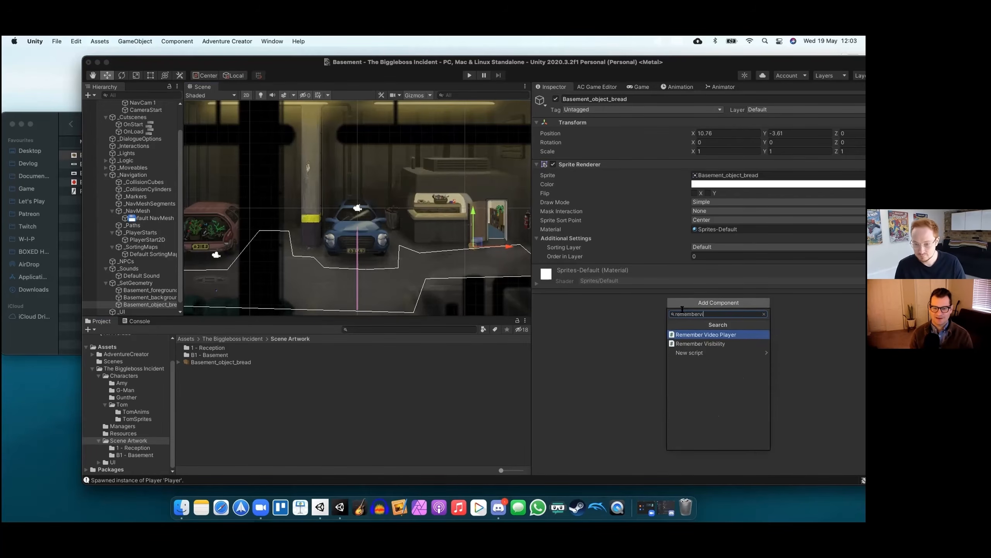
{"action": "left_click", "coordinate": [687, 343]}
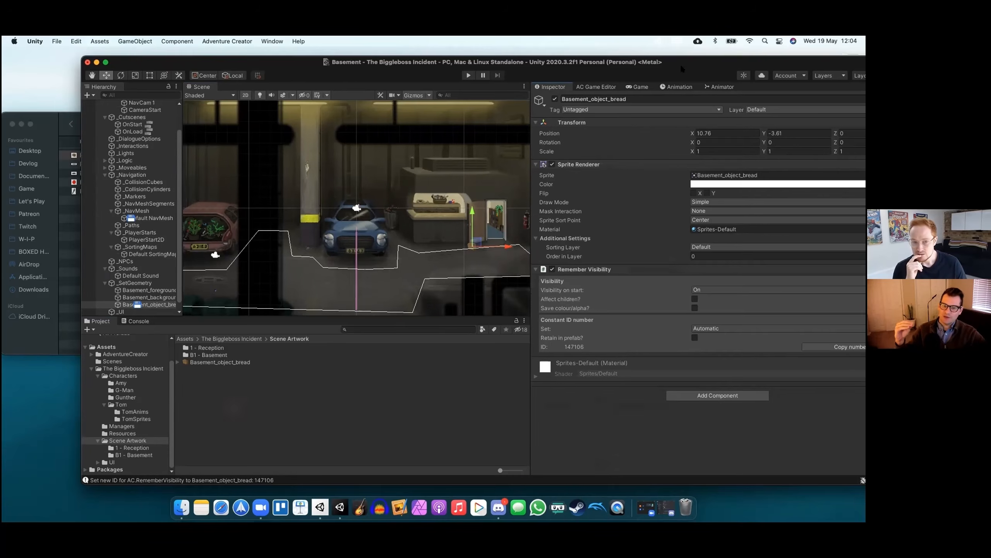
{"action": "left_click_drag", "start_coordinate": [680, 63], "coordinate": [632, 64]}
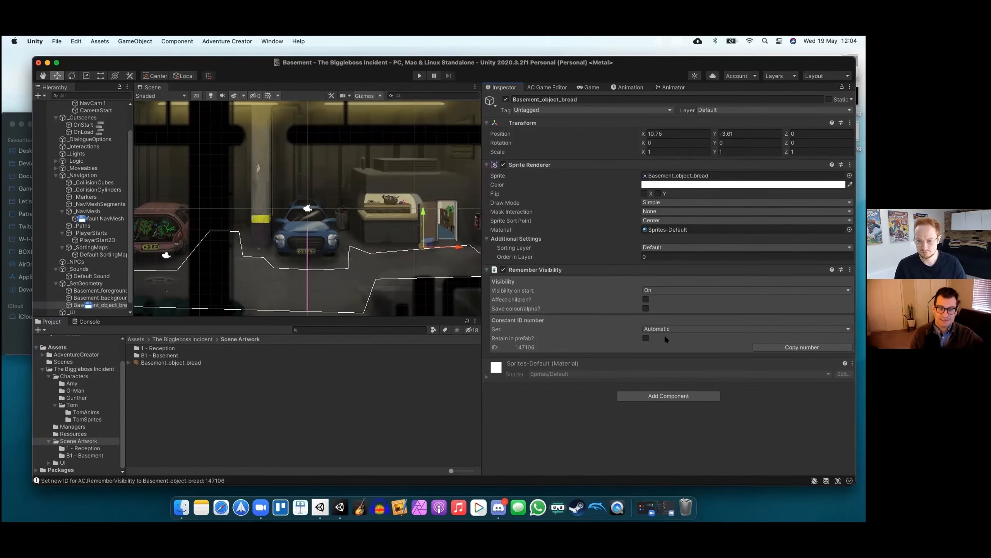
Add a Hotspot 2D prefab to the scene from the Adventure Creator Scene manager
{"action": "left_click", "coordinate": [536, 89]}
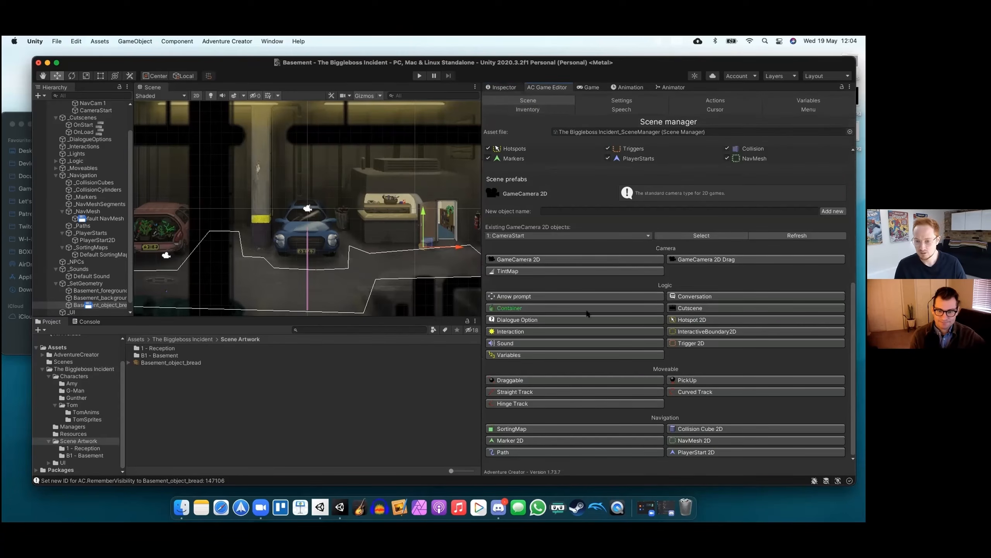
{"action": "left_click", "coordinate": [692, 319]}
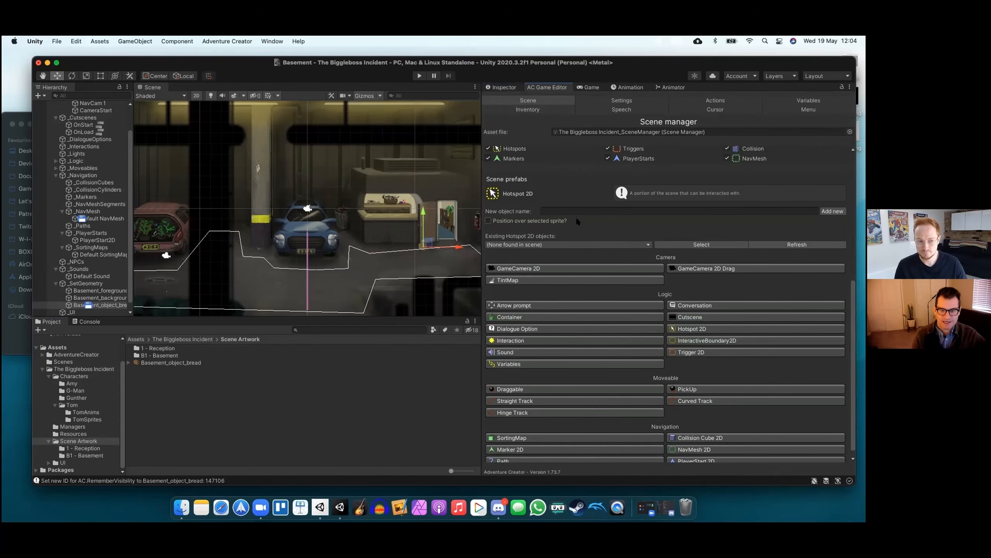
{"action": "left_click", "coordinate": [690, 329]}
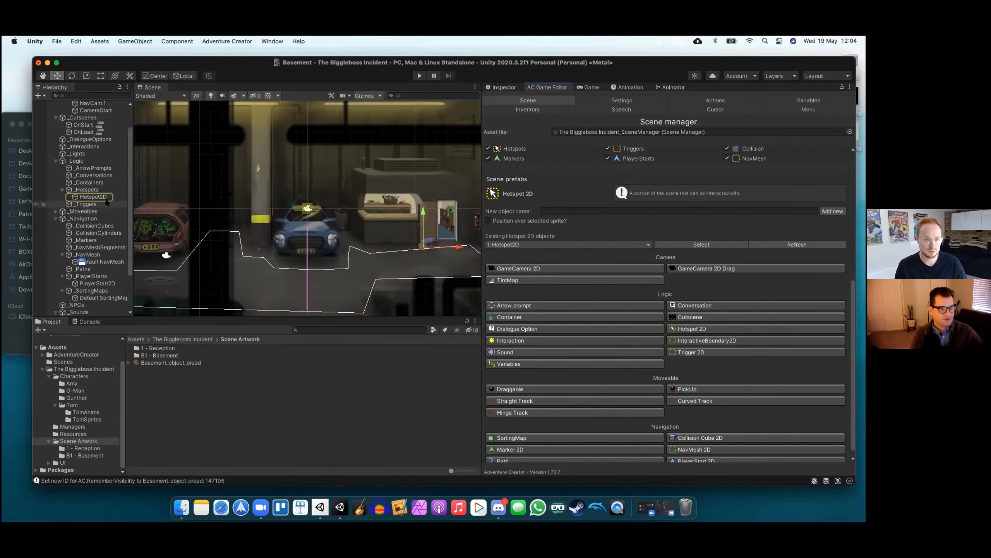
Rename the new Hotspot2D object under _Hotspots as Bread and show its component properties
{"action": "left_click", "coordinate": [93, 196]}
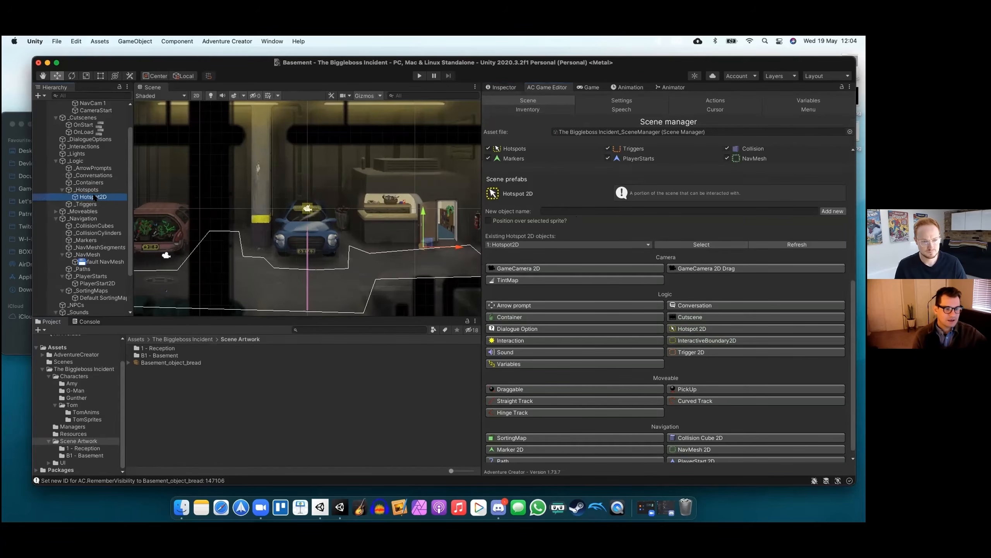
{"action": "right_click", "coordinate": [95, 197]}
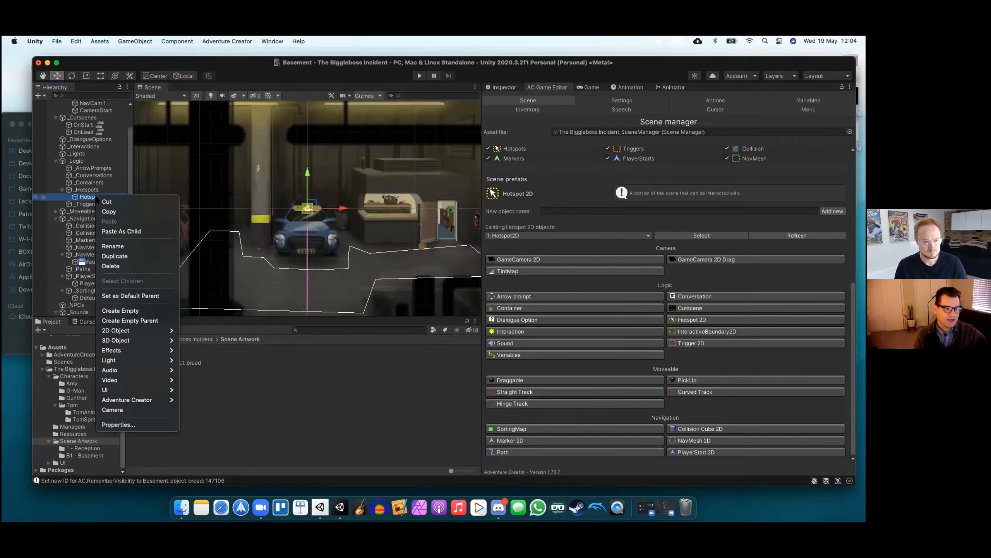
{"action": "left_click", "coordinate": [105, 247]}
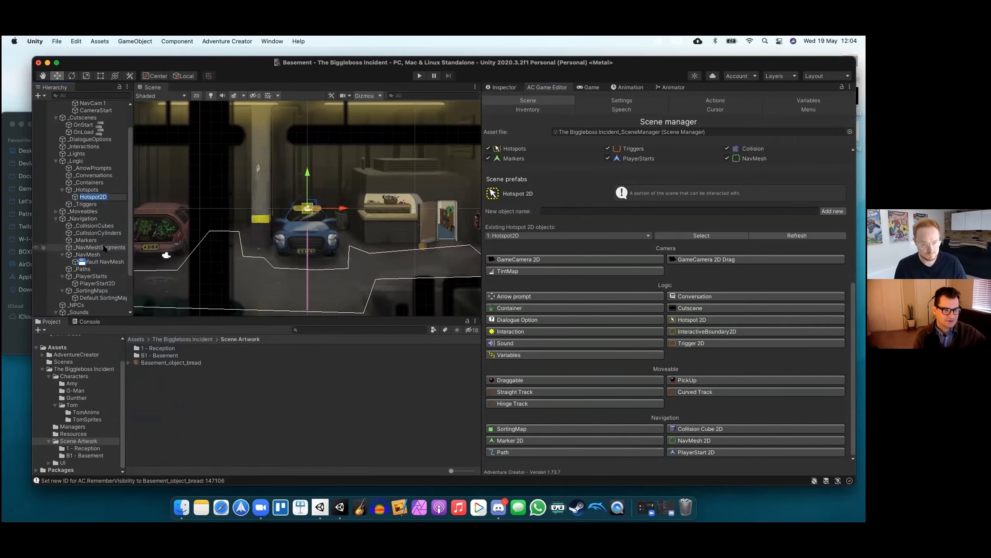
{"action": "type", "text": "Bread"}
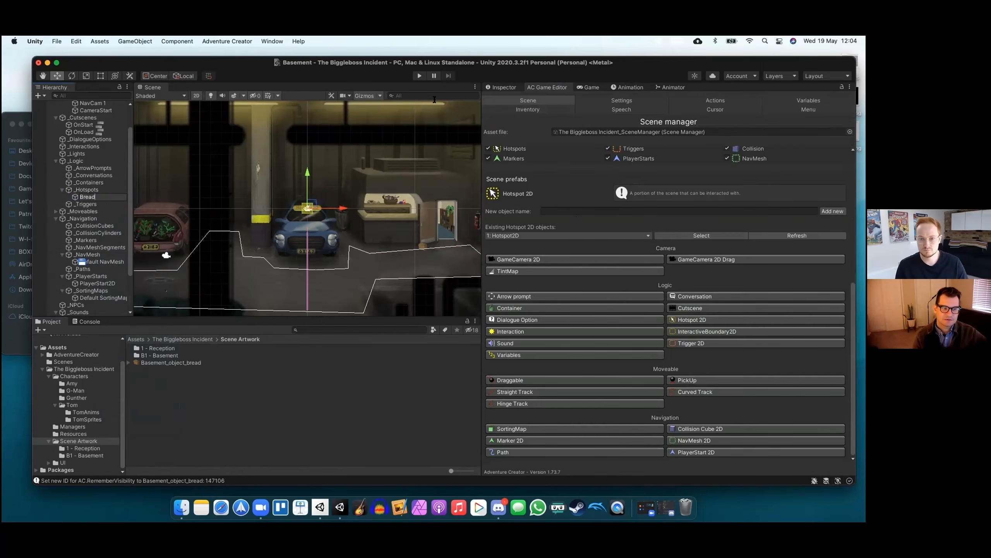
{"action": "key", "text": "Return"}
{"action": "left_click", "coordinate": [502, 87]}
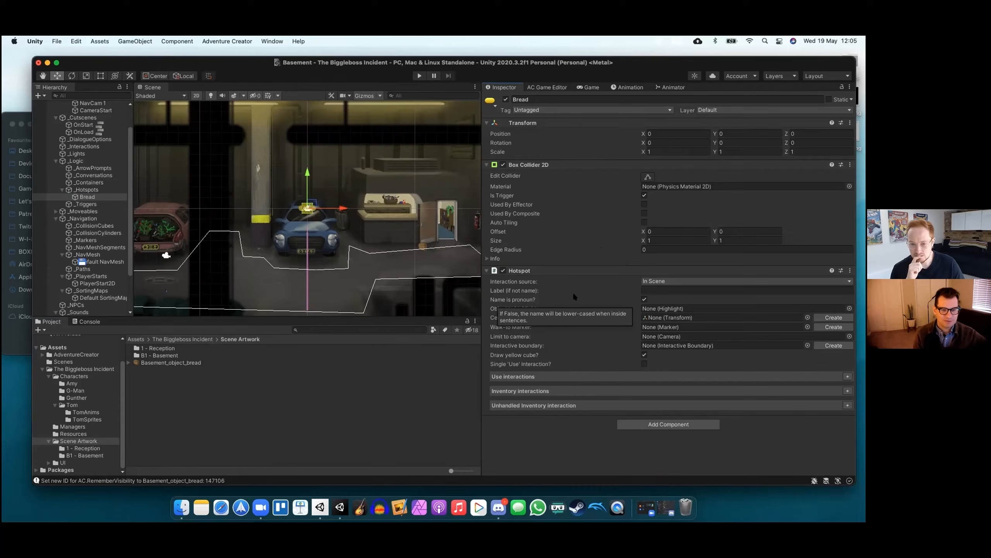
Add a Highlight component to the Basement_object_bread sprite under _SetGeometry
{"action": "left_click", "coordinate": [86, 196]}
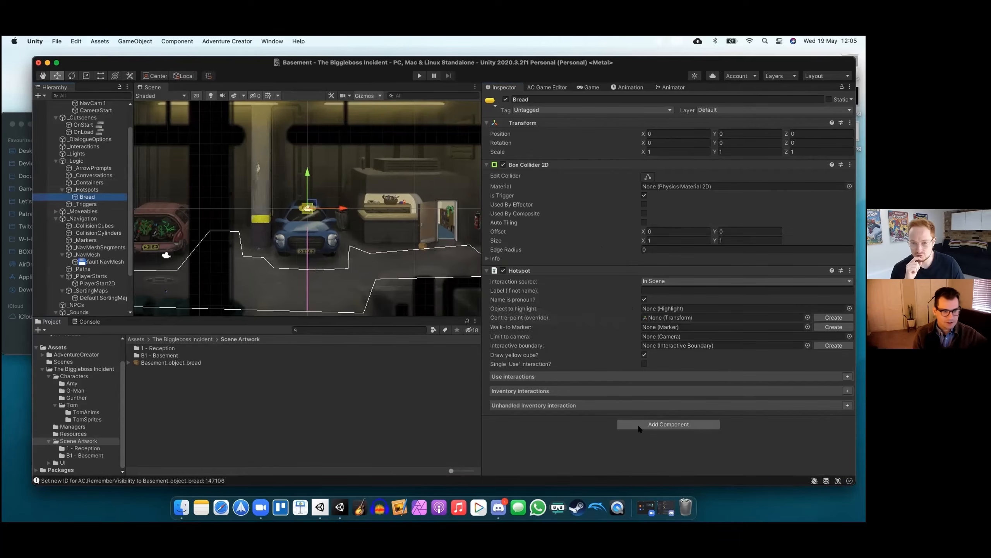
{"action": "left_click", "coordinate": [144, 363]}
{"action": "scroll", "coordinate": [77, 183], "scroll_direction": "up", "scroll_amount": 2}
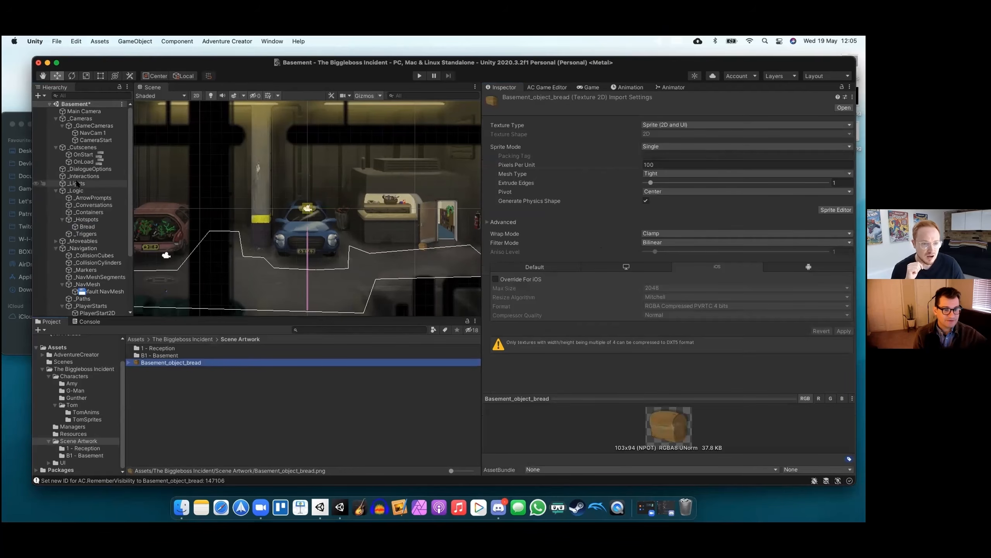
{"action": "scroll", "coordinate": [77, 183], "scroll_direction": "down", "scroll_amount": 5}
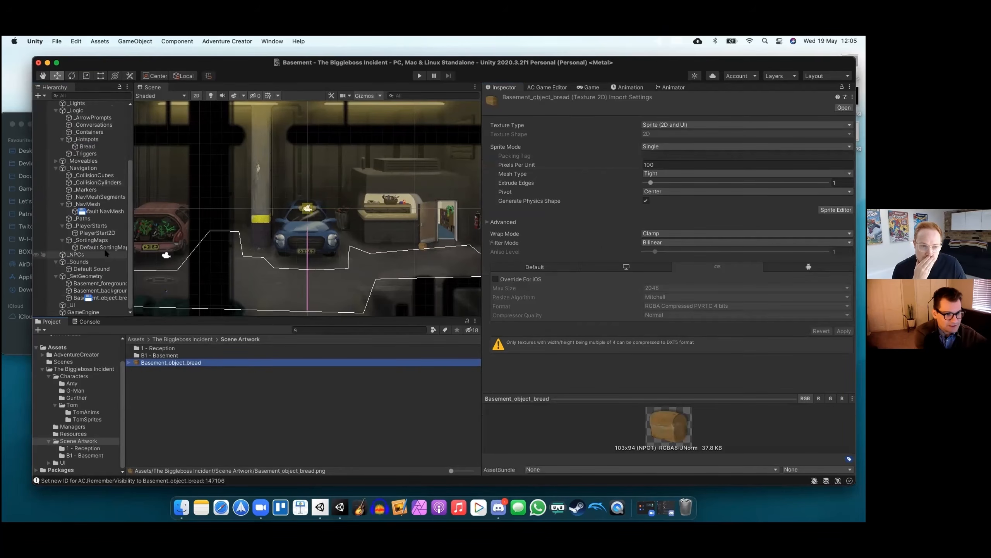
{"action": "left_click", "coordinate": [99, 297]}
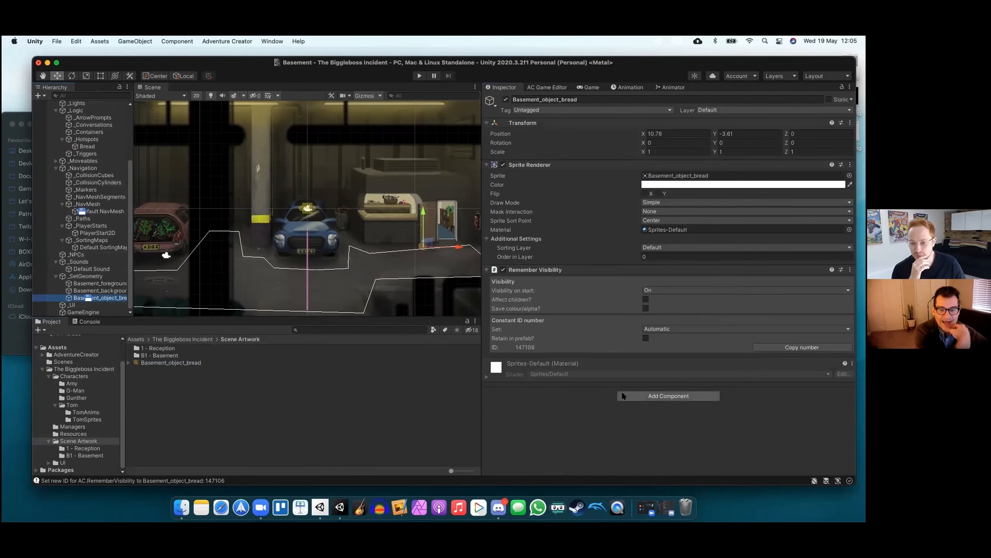
{"action": "left_click", "coordinate": [668, 396]}
{"action": "type", "text": "highl"}
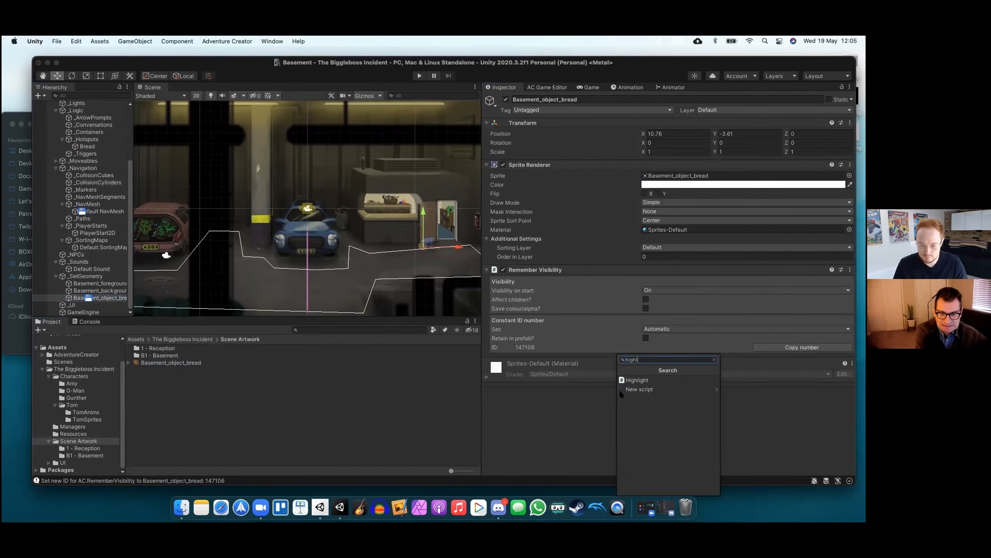
{"action": "left_click", "coordinate": [638, 380]}
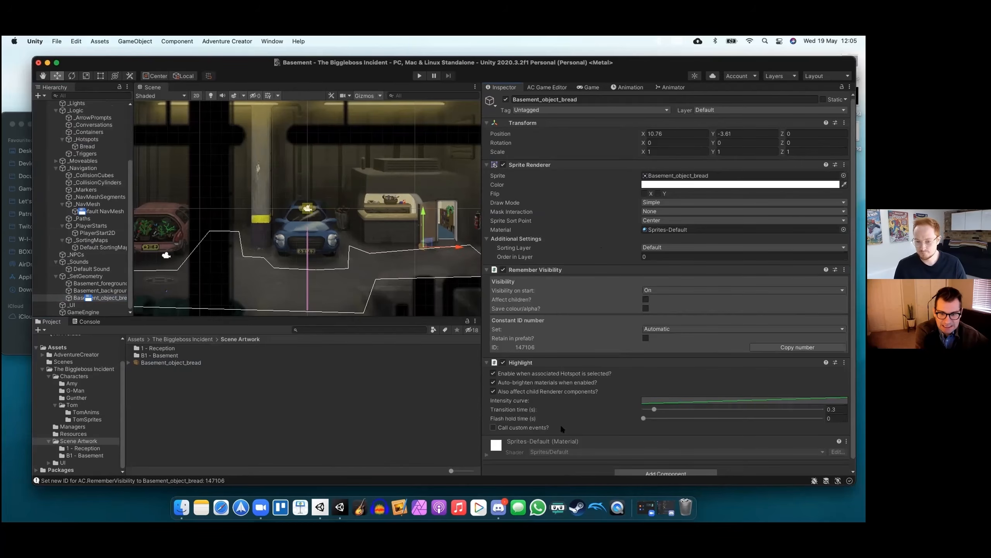
Set the flash hold time of the bread sprite's Highlight component to 0.5 seconds
{"action": "scroll", "coordinate": [591, 408], "scroll_direction": "down", "scroll_amount": 1}
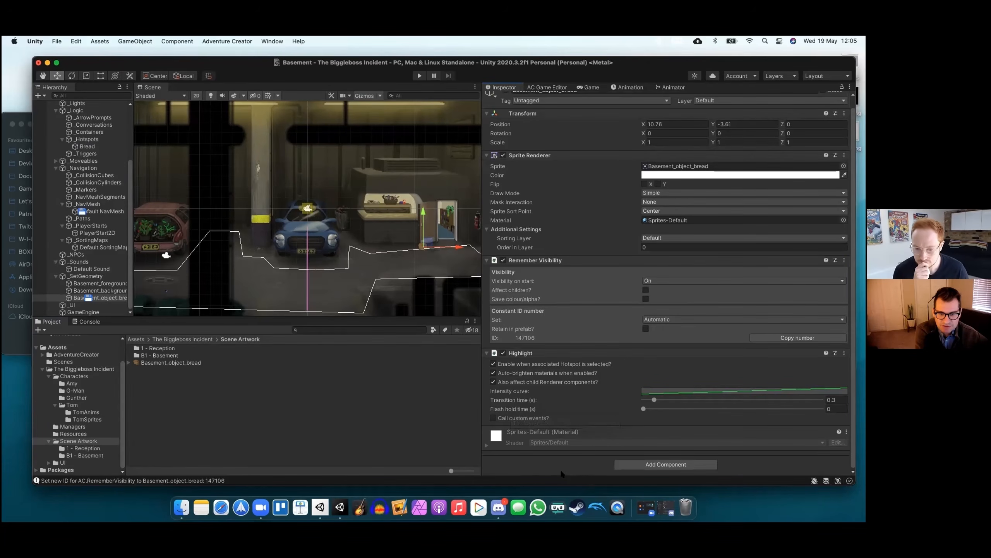
{"action": "left_click", "coordinate": [648, 408]}
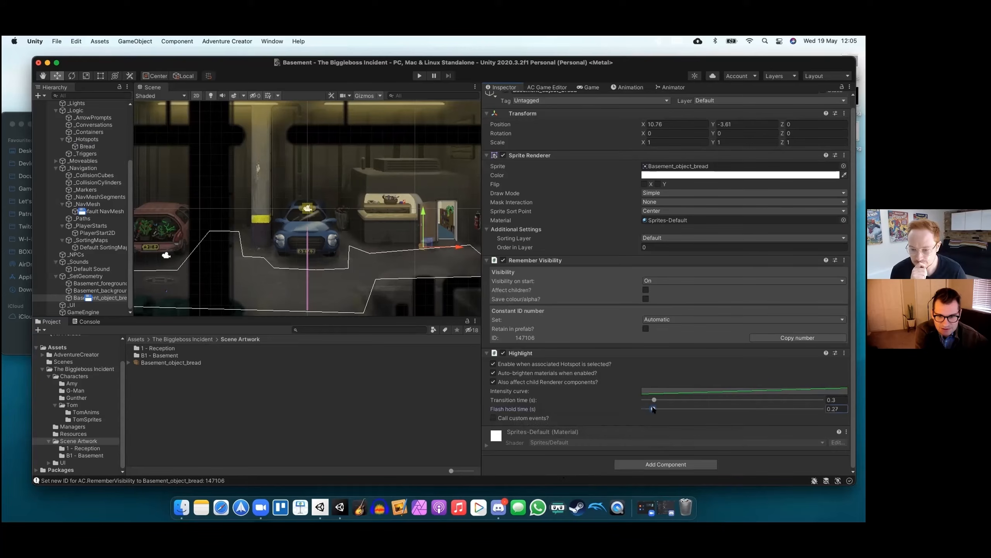
{"action": "left_click_drag", "start_coordinate": [653, 409], "coordinate": [663, 409]}
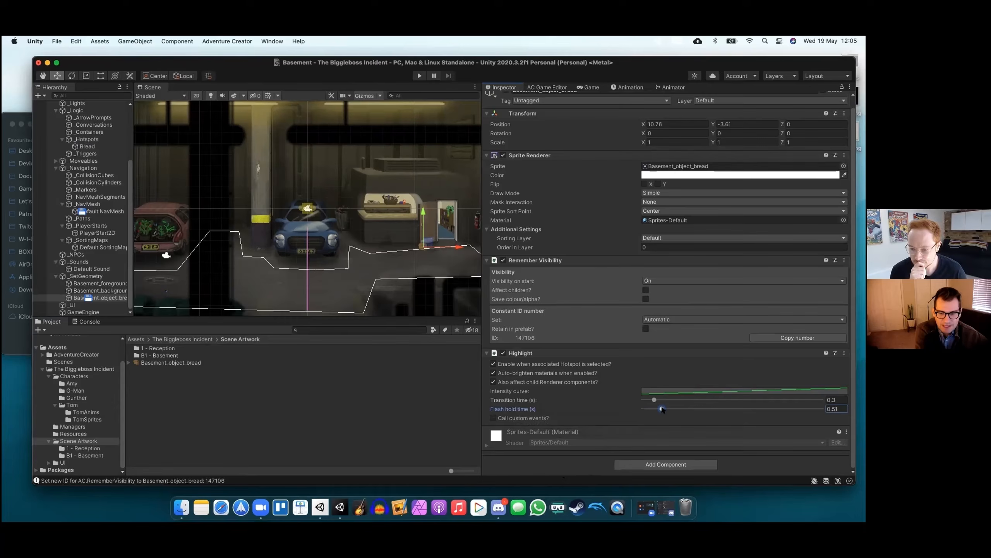
{"action": "left_click", "coordinate": [839, 408]}
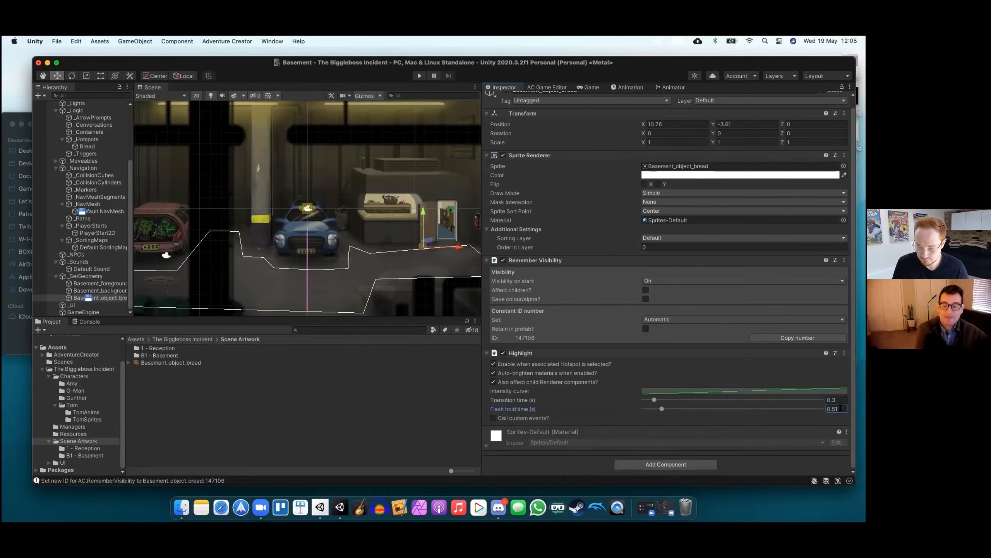
{"action": "left_click", "coordinate": [709, 422]}
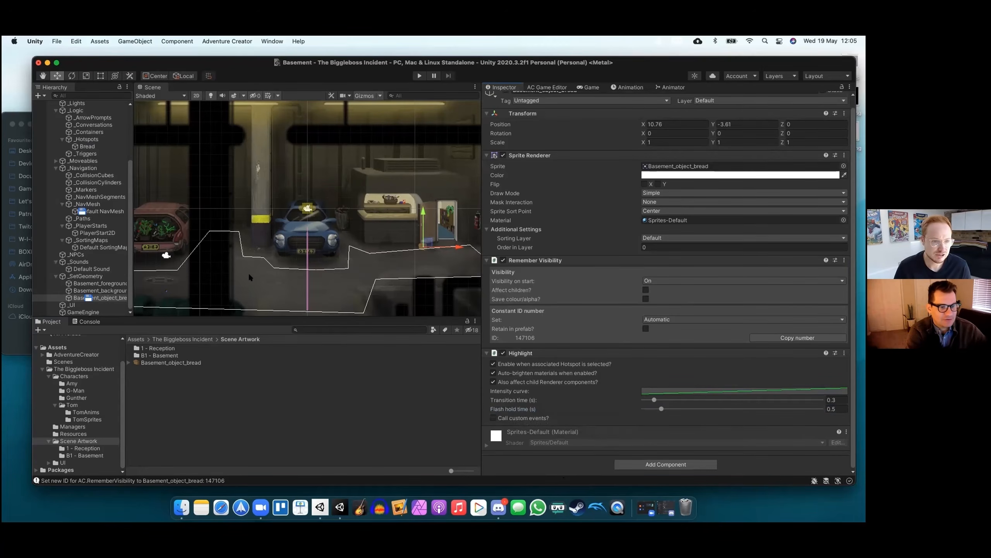
Move the Bread hotspot over the bread sprite beside the food stand, to about X 10.71 and Y -3.53
{"action": "scroll", "coordinate": [100, 146], "scroll_direction": "up", "scroll_amount": 5}
{"action": "scroll", "coordinate": [100, 146], "scroll_direction": "up", "scroll_amount": 2}
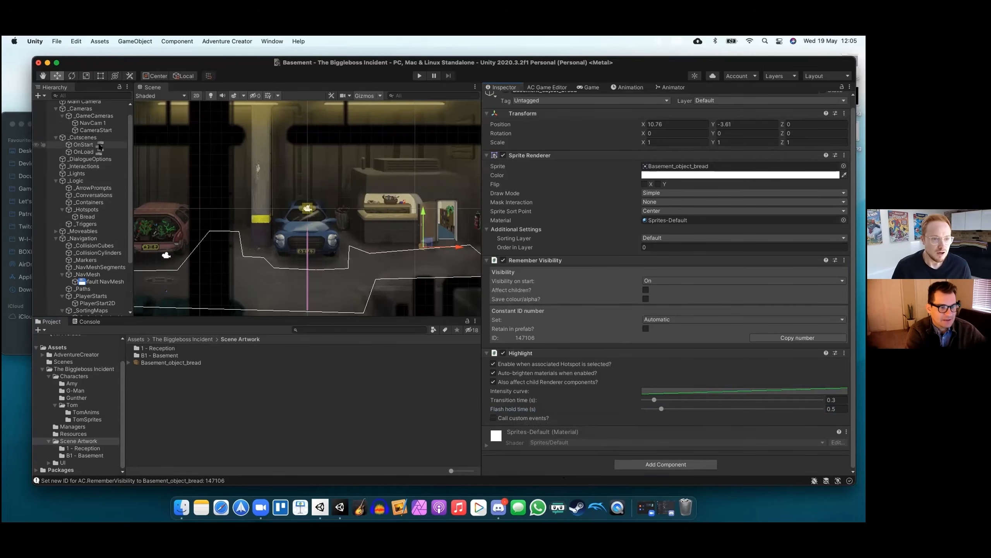
{"action": "left_click", "coordinate": [87, 222]}
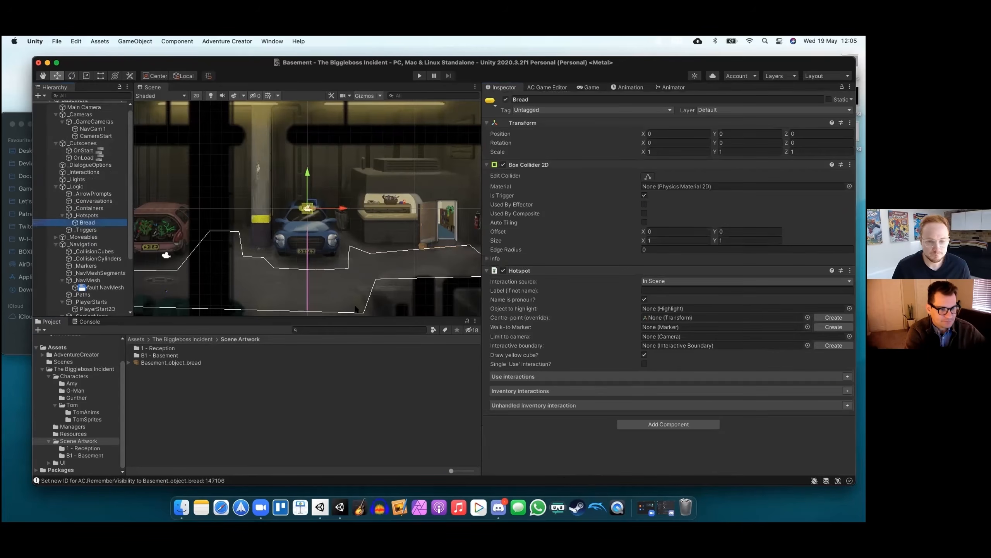
{"action": "mouse_move", "coordinate": [589, 314]}
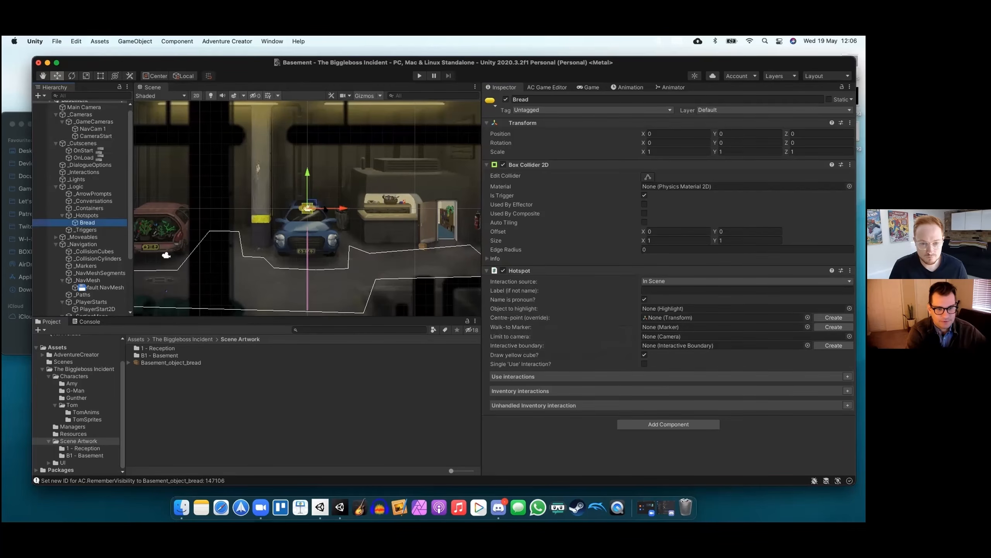
{"action": "left_click_drag", "start_coordinate": [318, 209], "coordinate": [444, 214]}
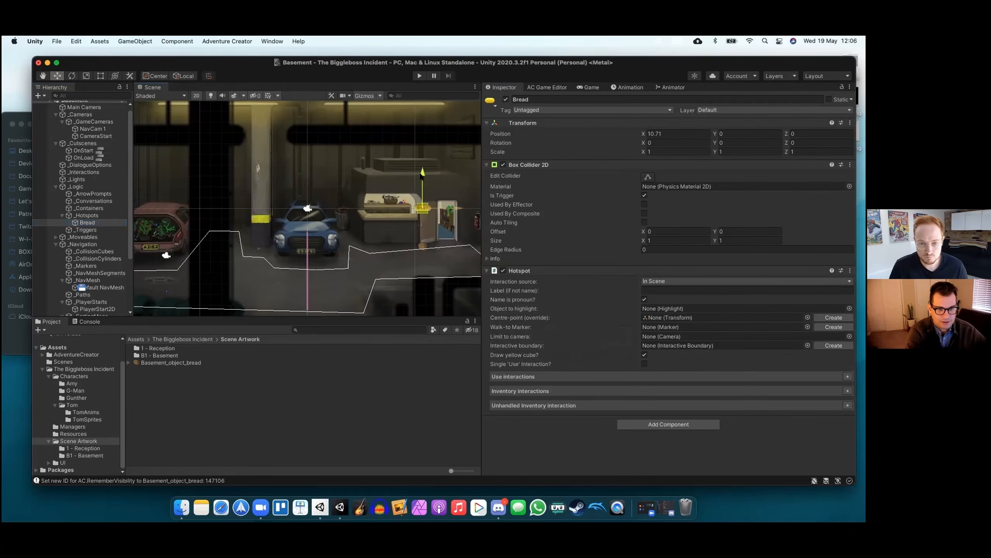
{"action": "left_click_drag", "start_coordinate": [426, 176], "coordinate": [426, 215]}
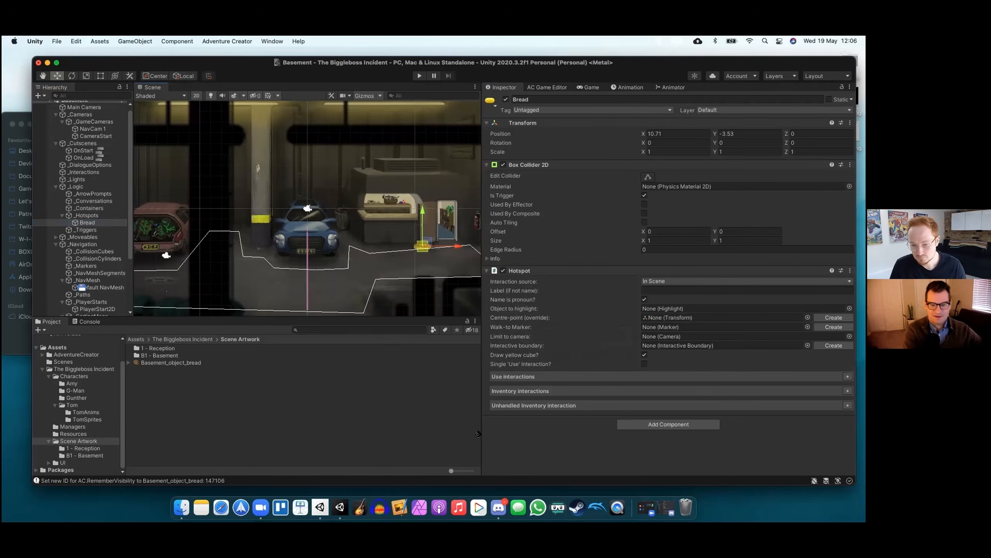
Add a Remember Hotspot component to the Bread hotspot
{"action": "left_click", "coordinate": [651, 422]}
{"action": "type", "text": "re"}
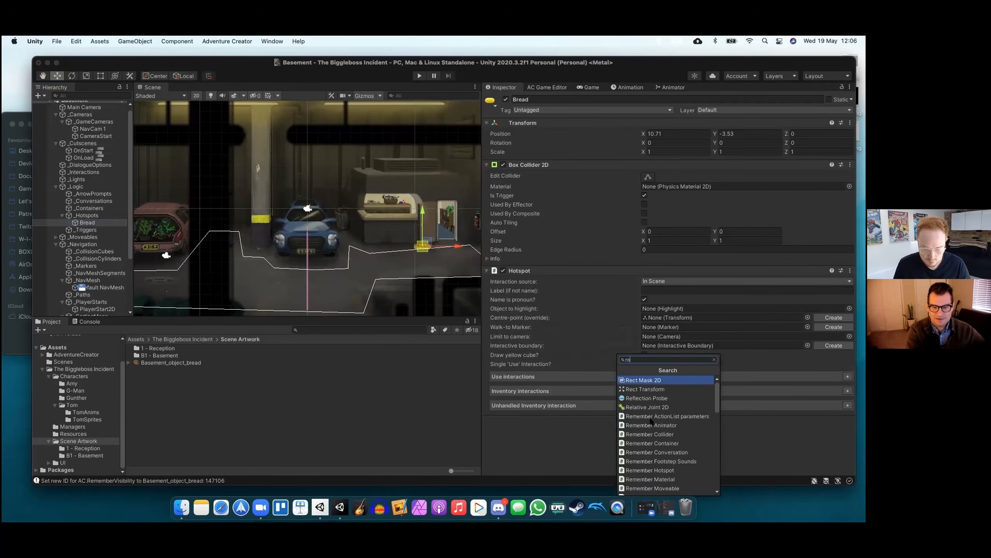
{"action": "type", "text": "mem"}
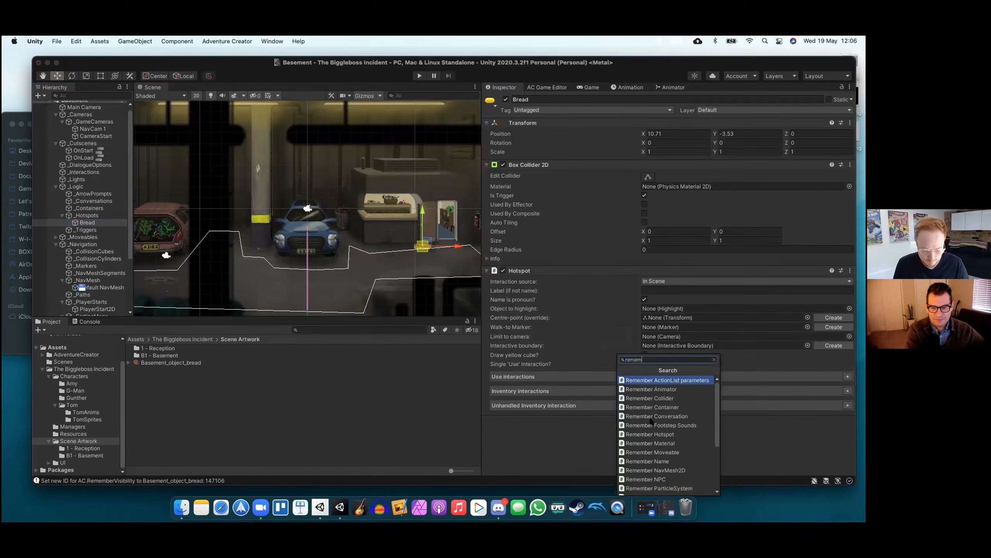
{"action": "type", "text": "berh"}
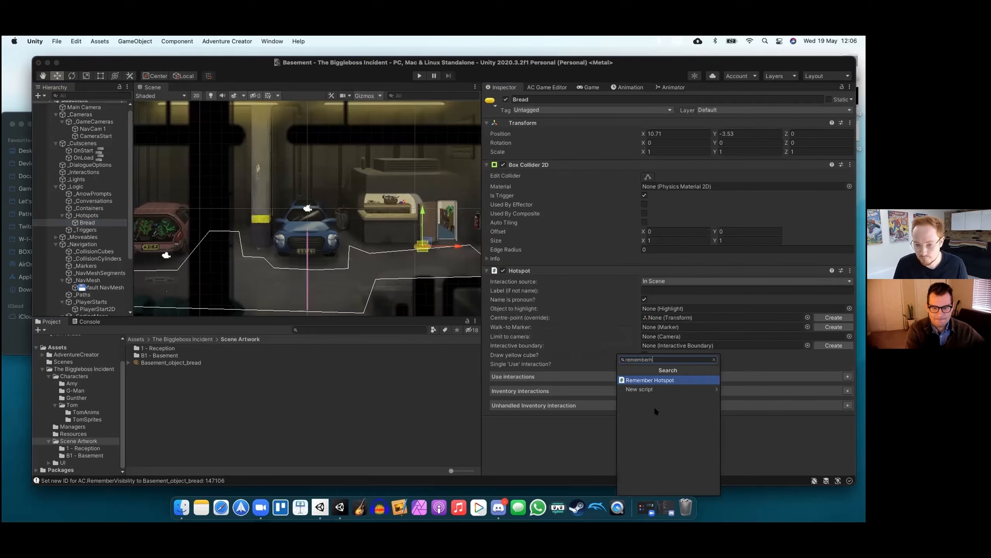
{"action": "left_click", "coordinate": [653, 381]}
Add three use interactions to the Bread hotspot with the cursor icons Use, Talk to and Look at
{"action": "scroll", "coordinate": [660, 387], "scroll_direction": "down", "scroll_amount": 2}
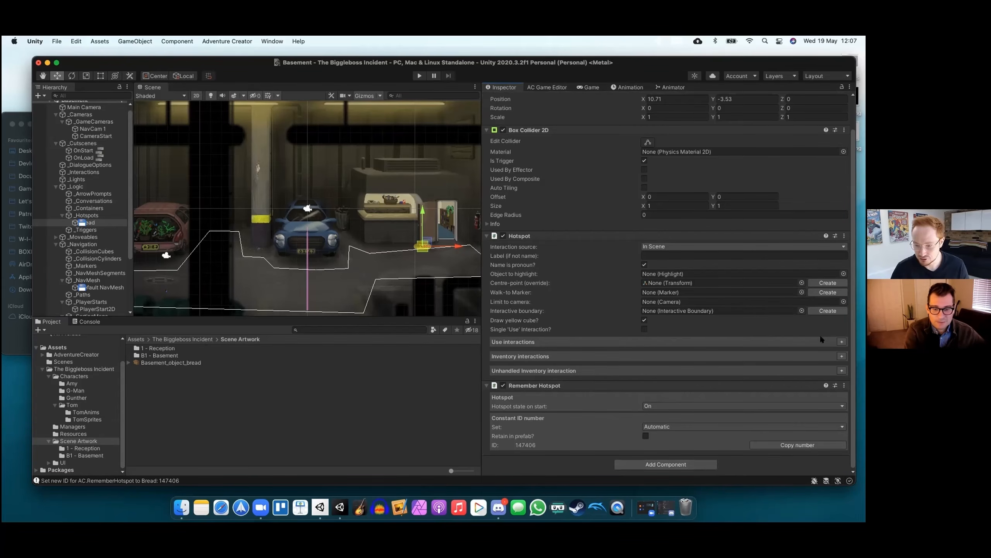
{"action": "left_click", "coordinate": [842, 341]}
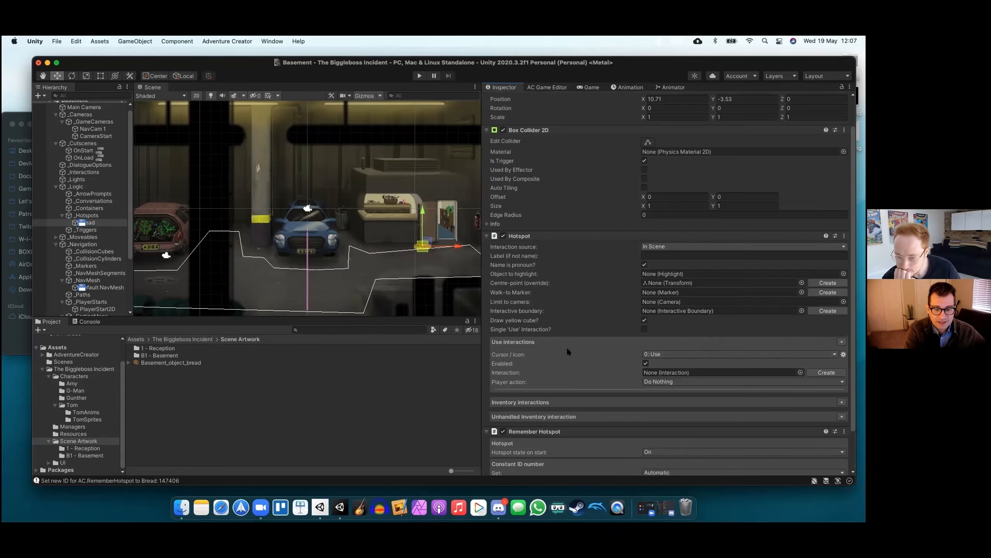
{"action": "scroll", "coordinate": [580, 347], "scroll_direction": "down", "scroll_amount": 1}
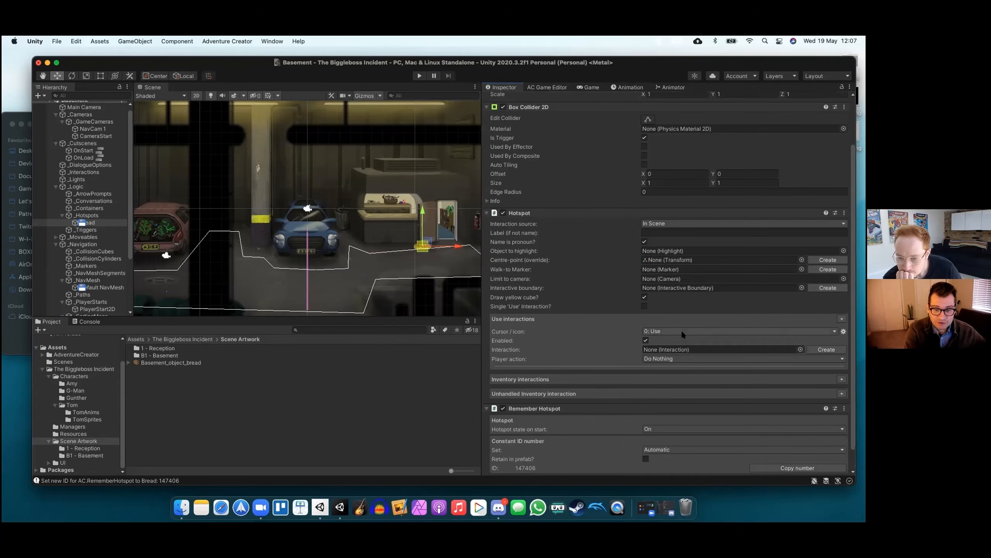
{"action": "left_click", "coordinate": [681, 332]}
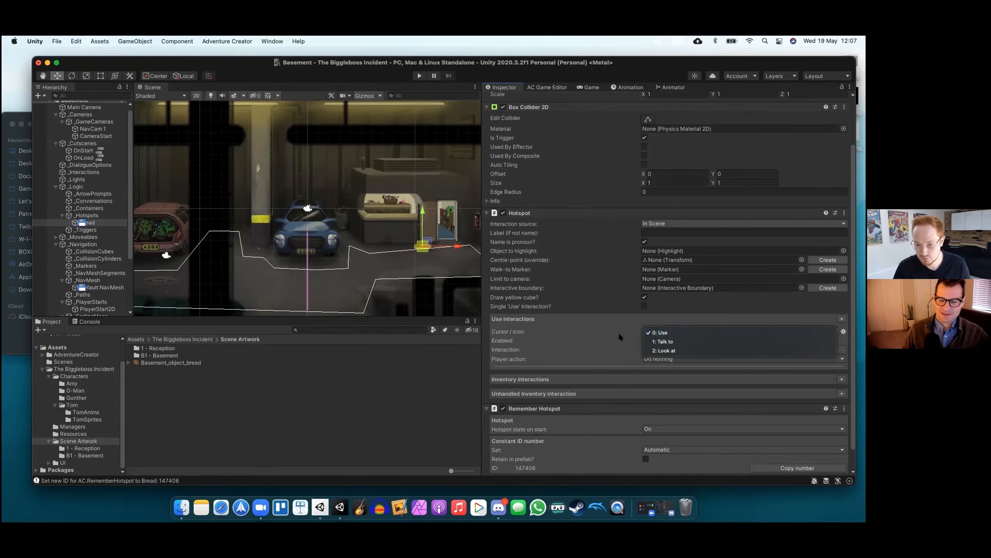
{"action": "left_click", "coordinate": [797, 331]}
{"action": "left_click", "coordinate": [841, 319]}
{"action": "left_click", "coordinate": [840, 319]}
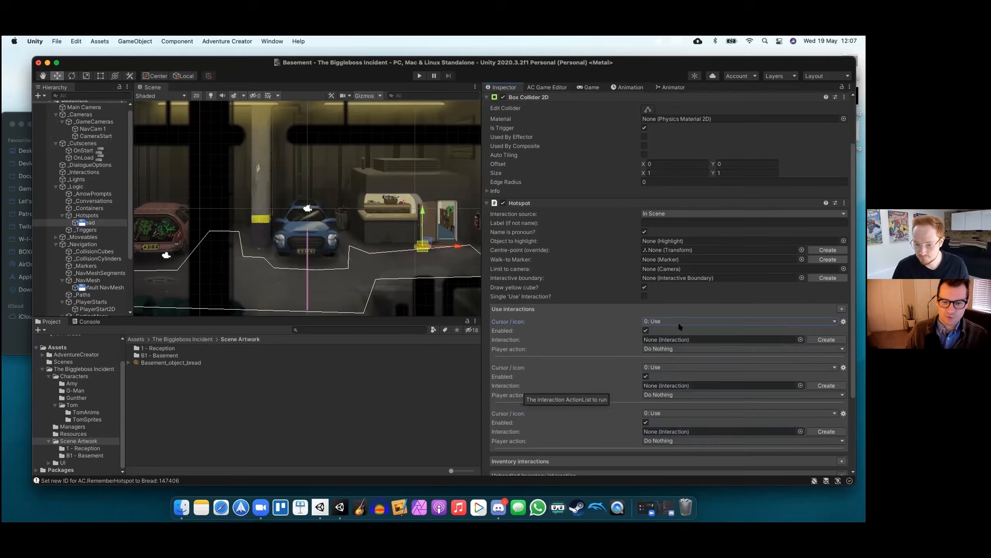
{"action": "left_click", "coordinate": [674, 366]}
{"action": "left_click", "coordinate": [674, 376]}
{"action": "left_click", "coordinate": [673, 412]}
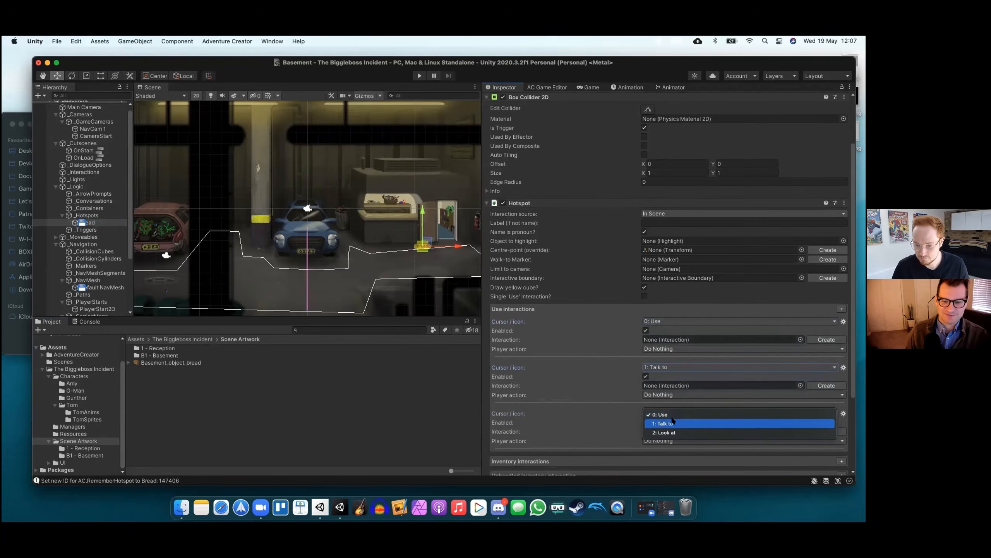
{"action": "left_click", "coordinate": [670, 432]}
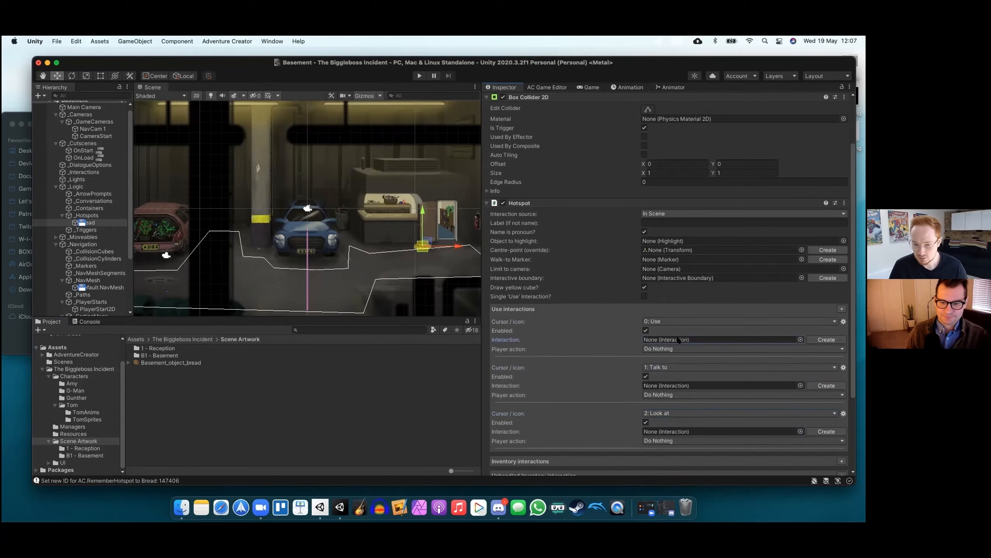
Create an interaction ActionList for each of the Bread hotspot's Use, Talk to and Look at entries
{"action": "left_click", "coordinate": [816, 339]}
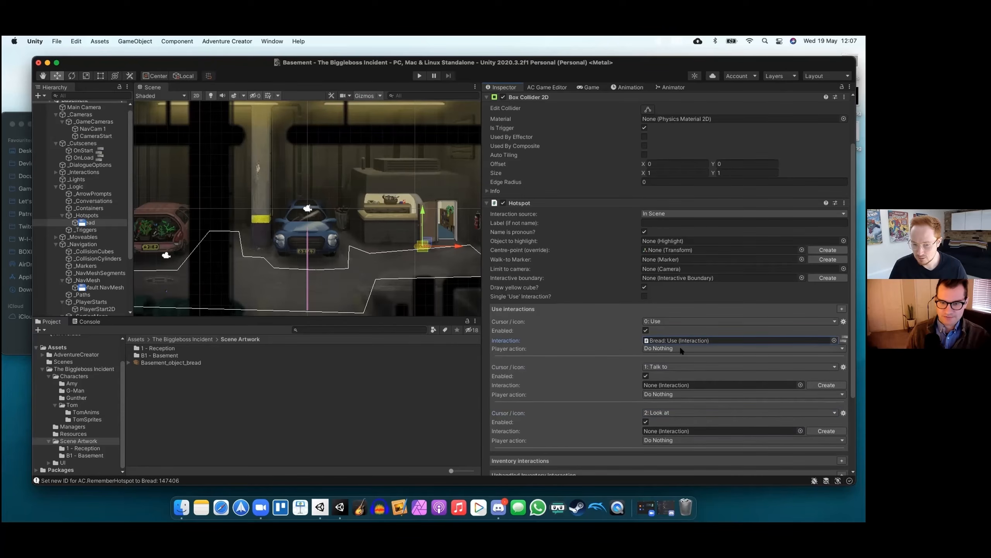
{"action": "left_click", "coordinate": [826, 385]}
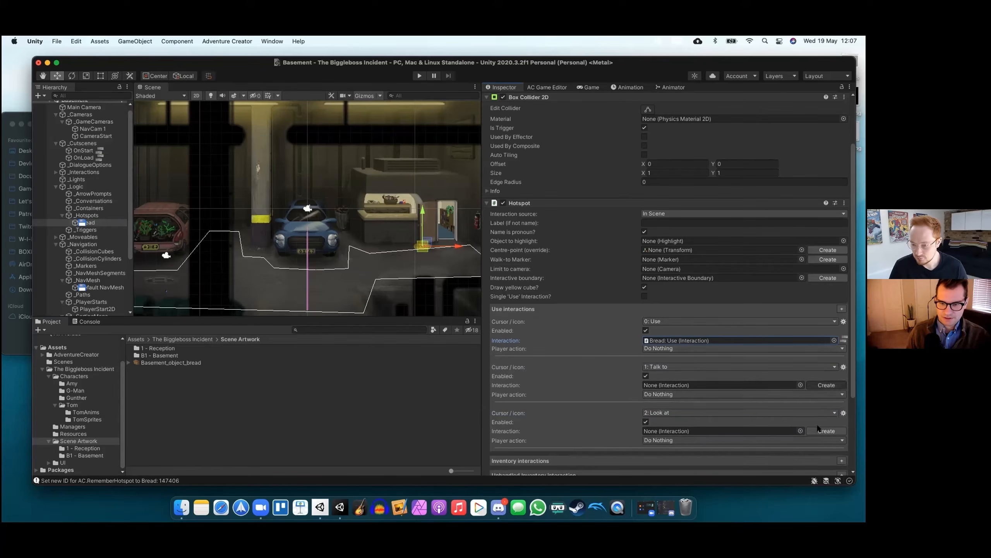
{"action": "left_click", "coordinate": [826, 431]}
Assign Basement_object_bread as the Bread hotspot's object to highlight
{"action": "scroll", "coordinate": [577, 389], "scroll_direction": "down", "scroll_amount": 5}
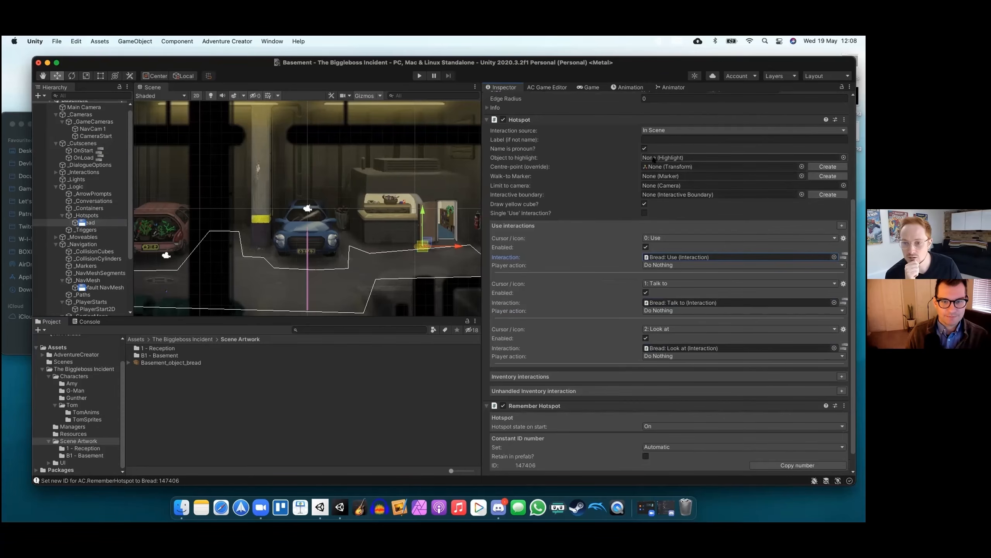
{"action": "left_click", "coordinate": [843, 157]}
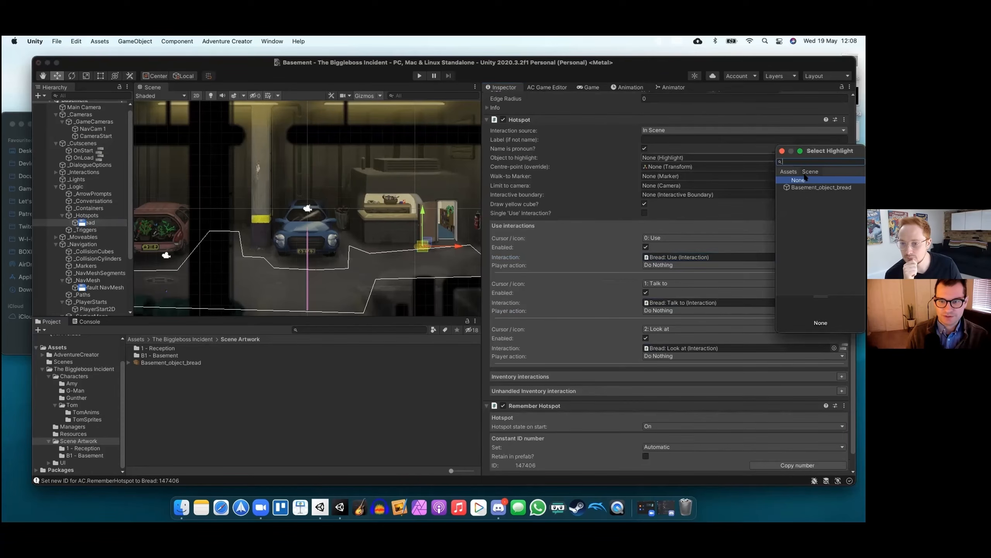
{"action": "left_click", "coordinate": [803, 187]}
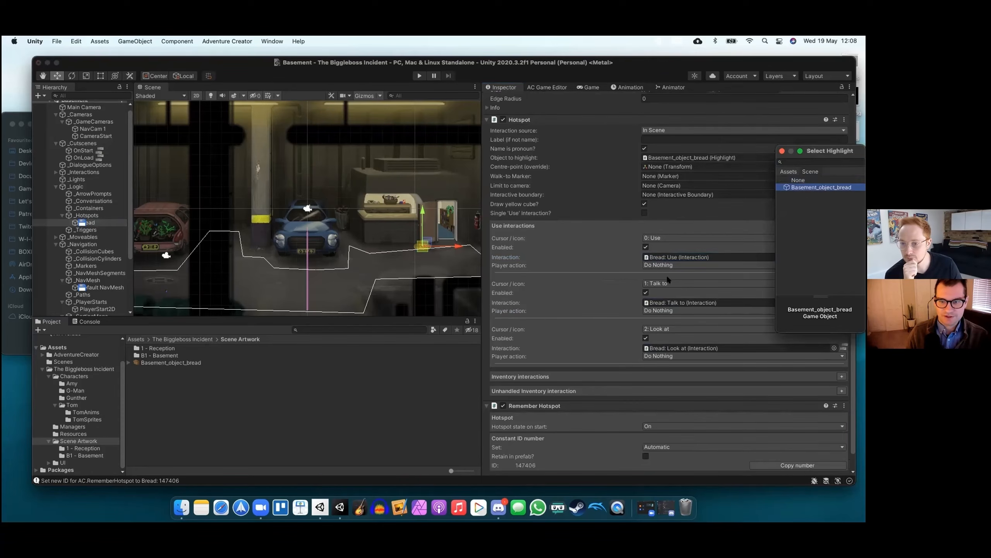
{"action": "left_click", "coordinate": [620, 258]}
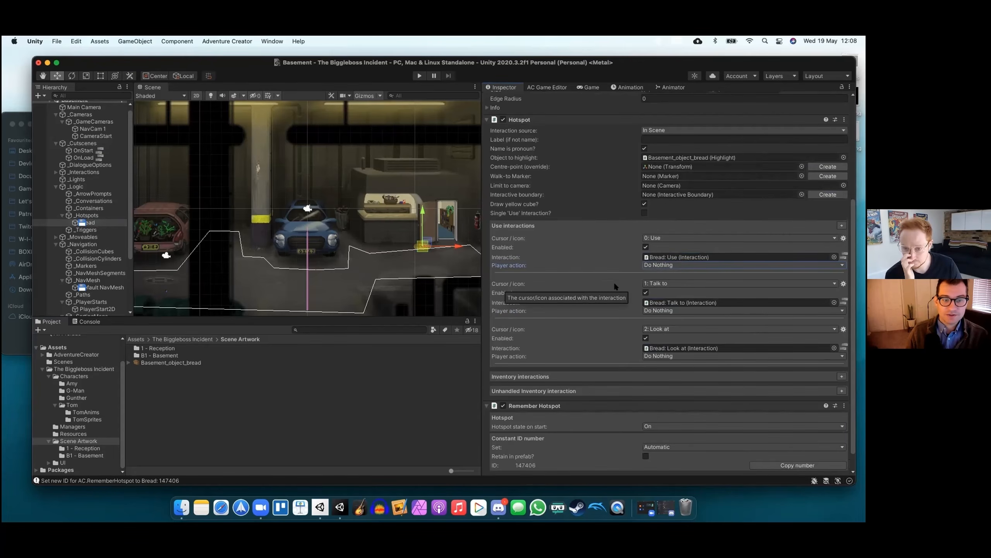
Create a walk-to marker for the Bread hotspot and move it just below the bread, to about Y -4.58
{"action": "left_click", "coordinate": [813, 176]}
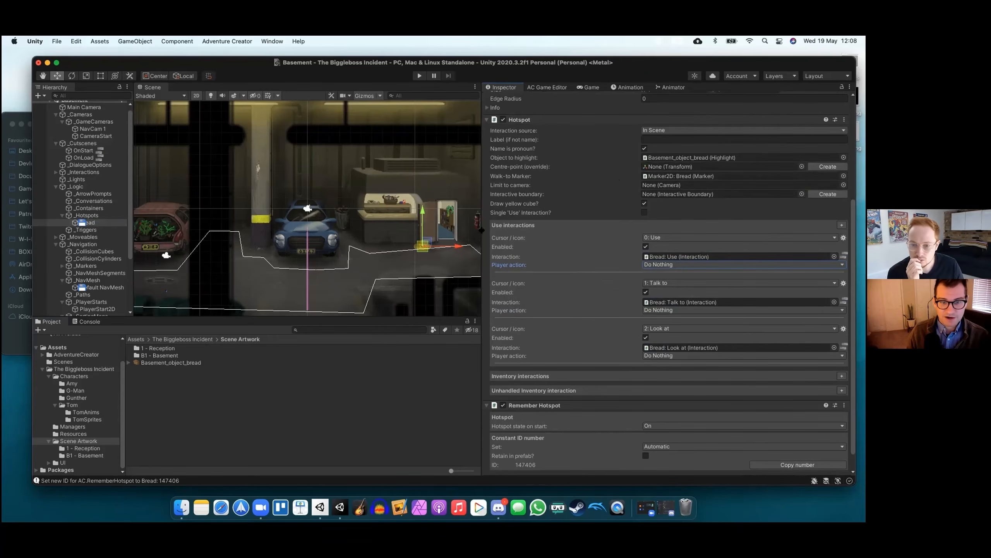
{"action": "left_click", "coordinate": [656, 176]}
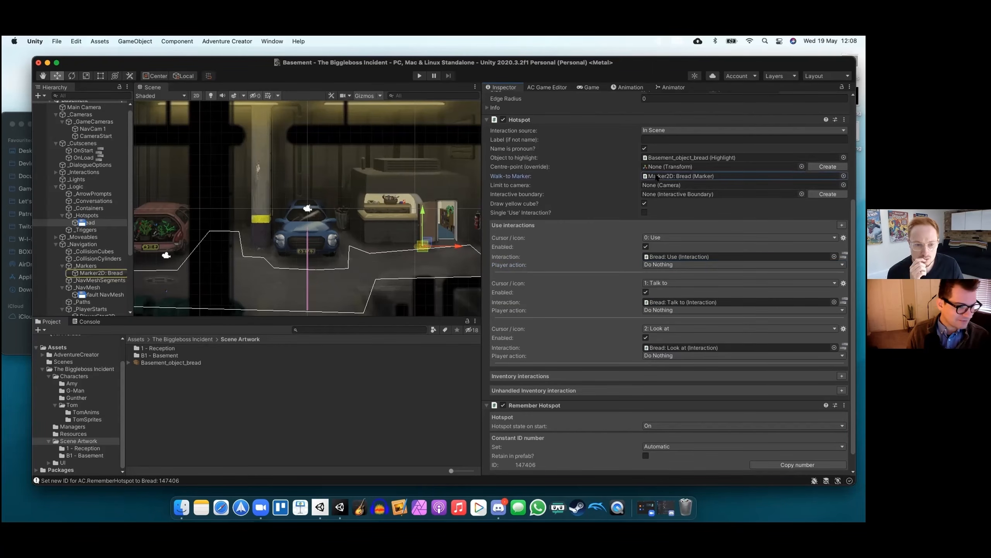
{"action": "left_click", "coordinate": [71, 274]}
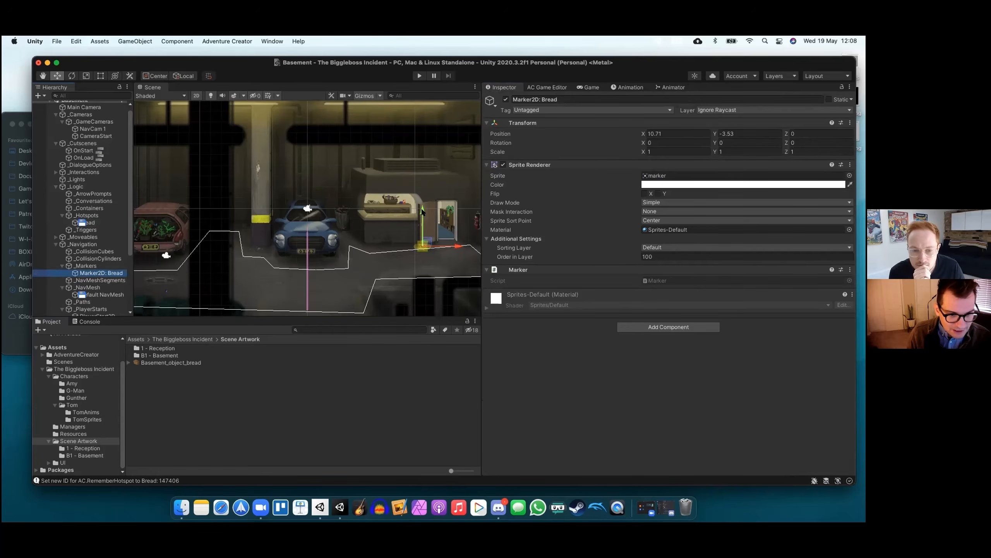
{"action": "left_click_drag", "start_coordinate": [422, 212], "coordinate": [423, 221]}
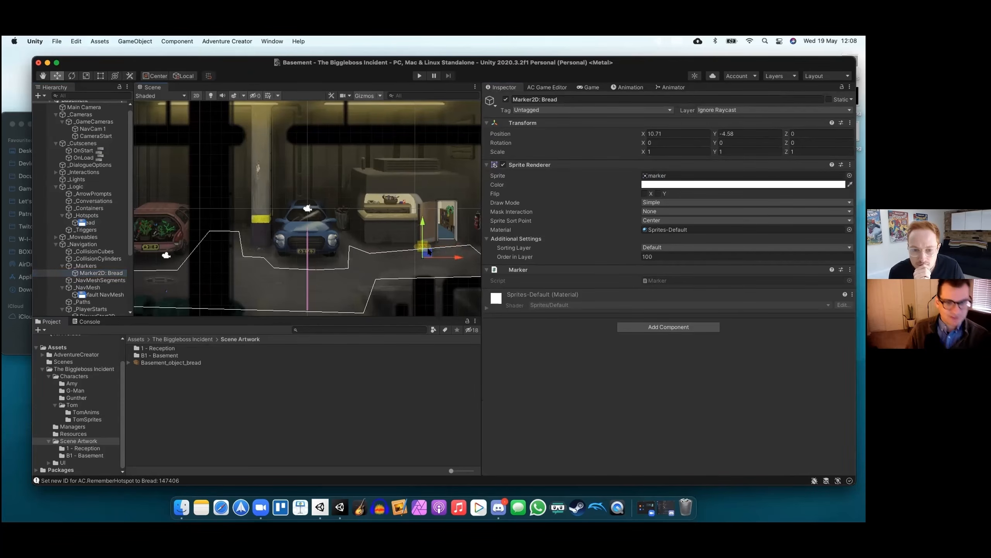
{"action": "scroll", "coordinate": [424, 254], "scroll_direction": "up", "scroll_amount": 6}
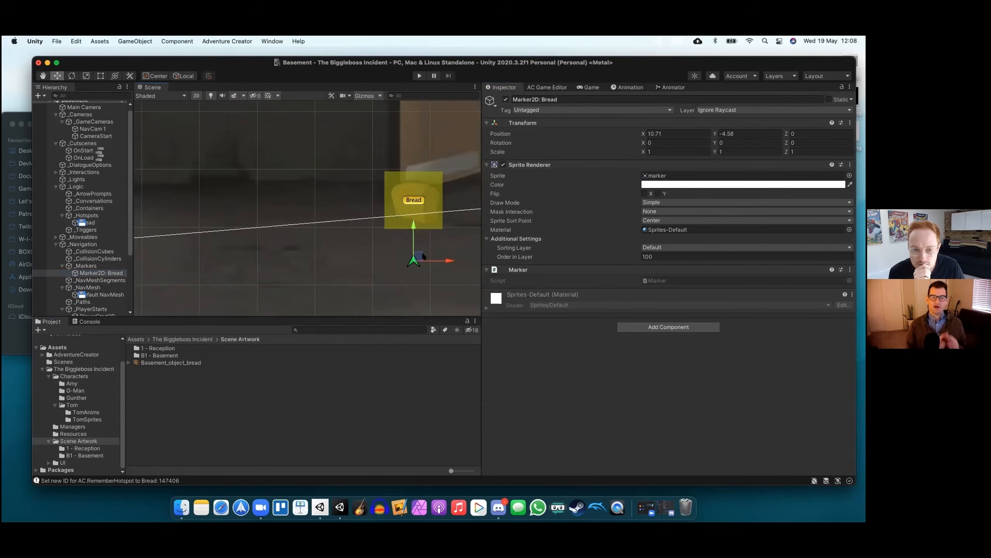
{"action": "scroll", "coordinate": [423, 254], "scroll_direction": "down", "scroll_amount": 5}
{"action": "scroll", "coordinate": [424, 254], "scroll_direction": "down", "scroll_amount": 3}
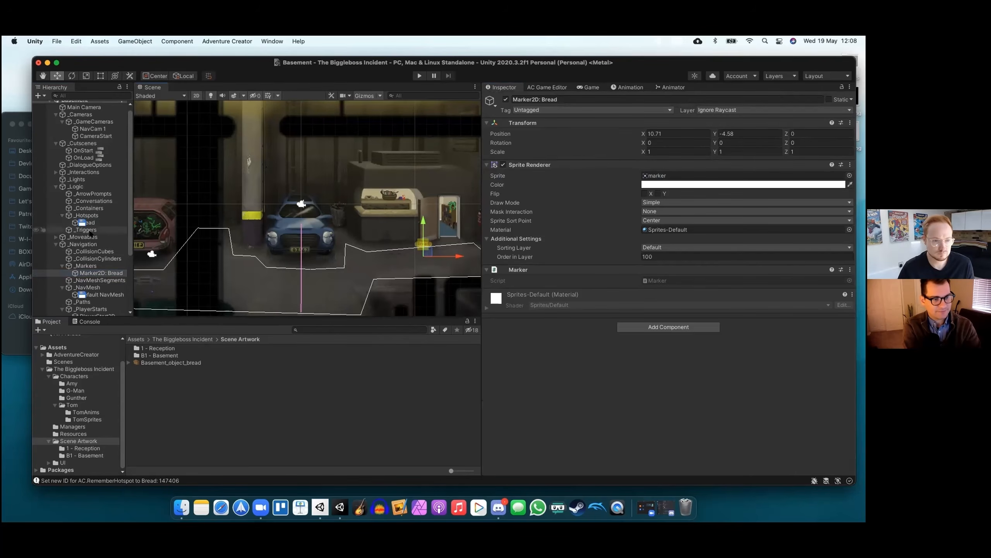
Change the first action of the Bread: Use interaction to Hotspot: Enable or disable
{"action": "scroll", "coordinate": [78, 188], "scroll_direction": "up", "scroll_amount": 1}
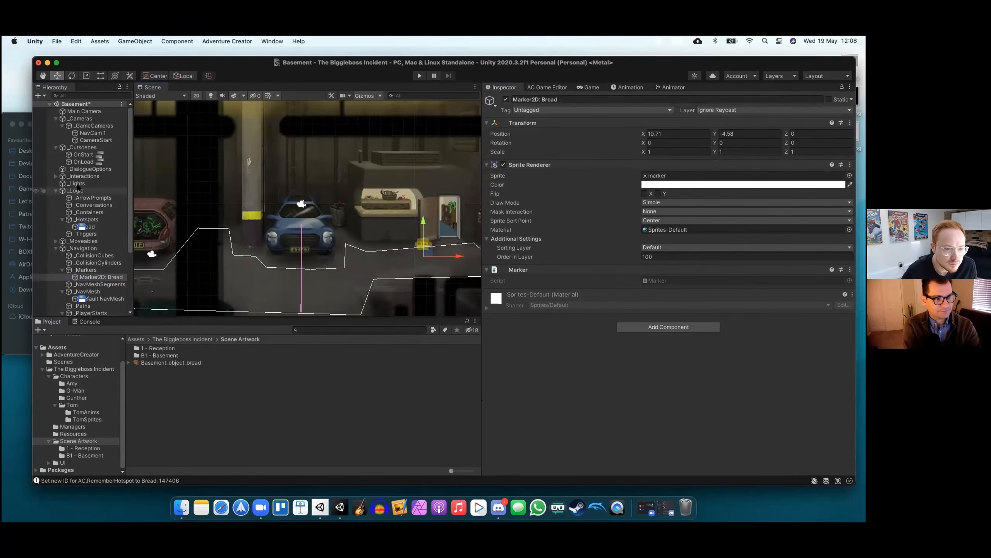
{"action": "left_click", "coordinate": [56, 175]}
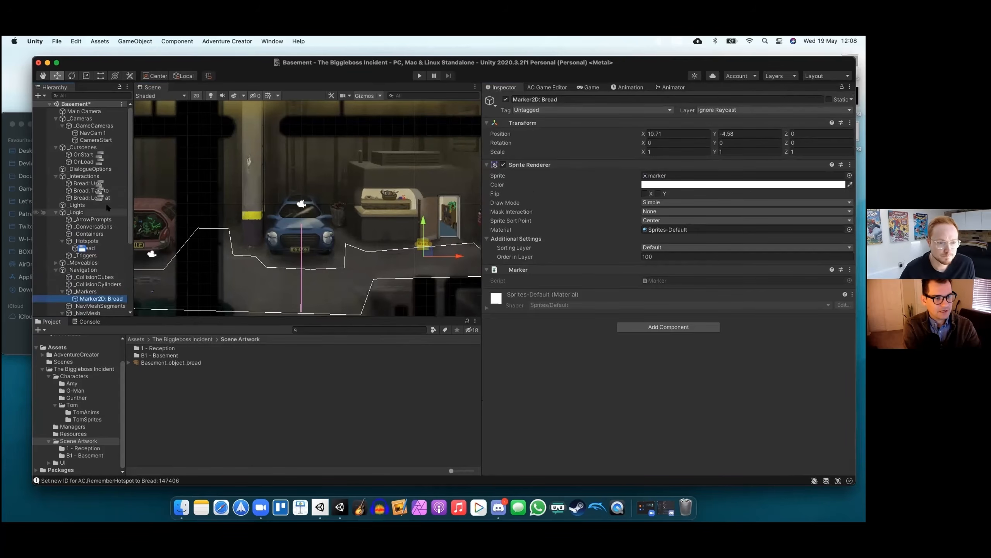
{"action": "left_click", "coordinate": [85, 184]}
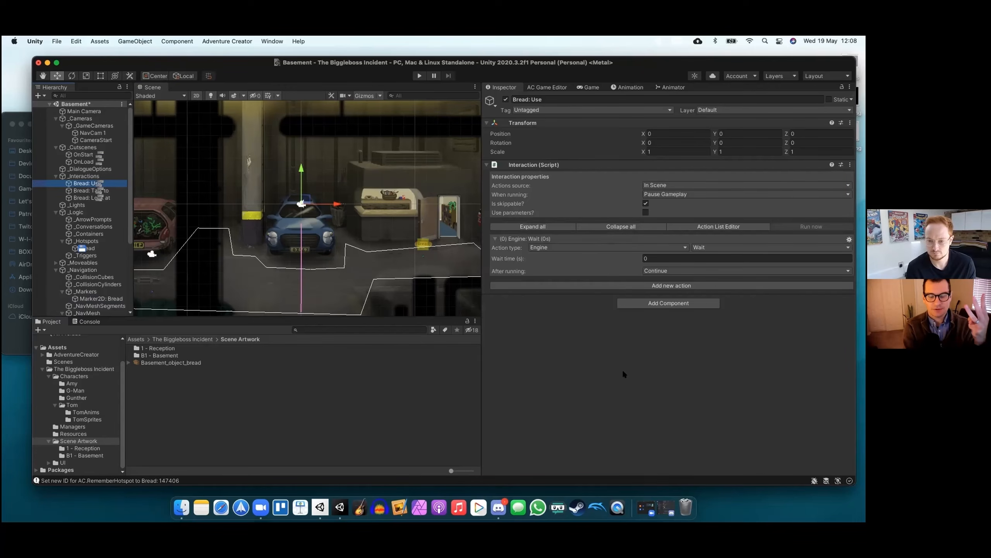
{"action": "left_click", "coordinate": [618, 247]}
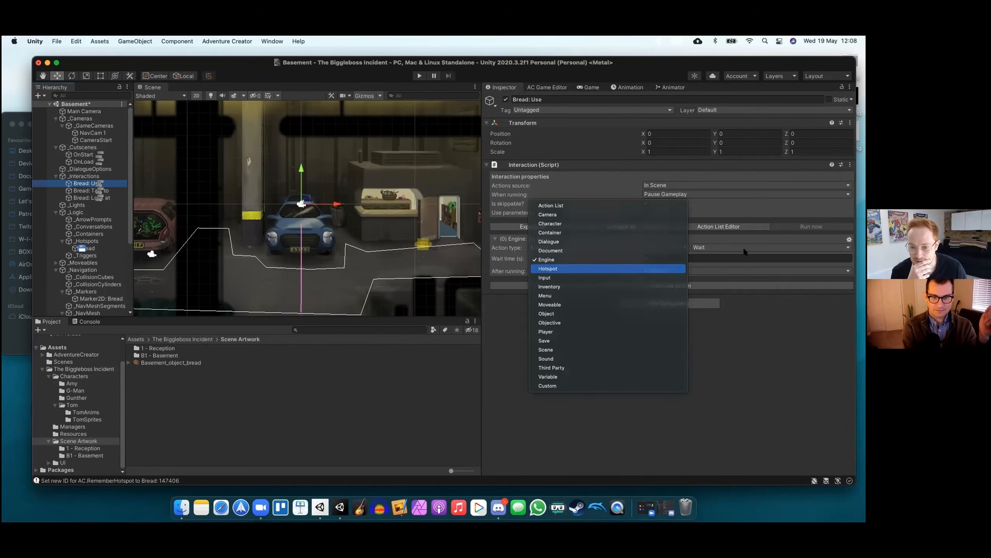
{"action": "left_click", "coordinate": [619, 268]}
{"action": "left_click", "coordinate": [753, 247]}
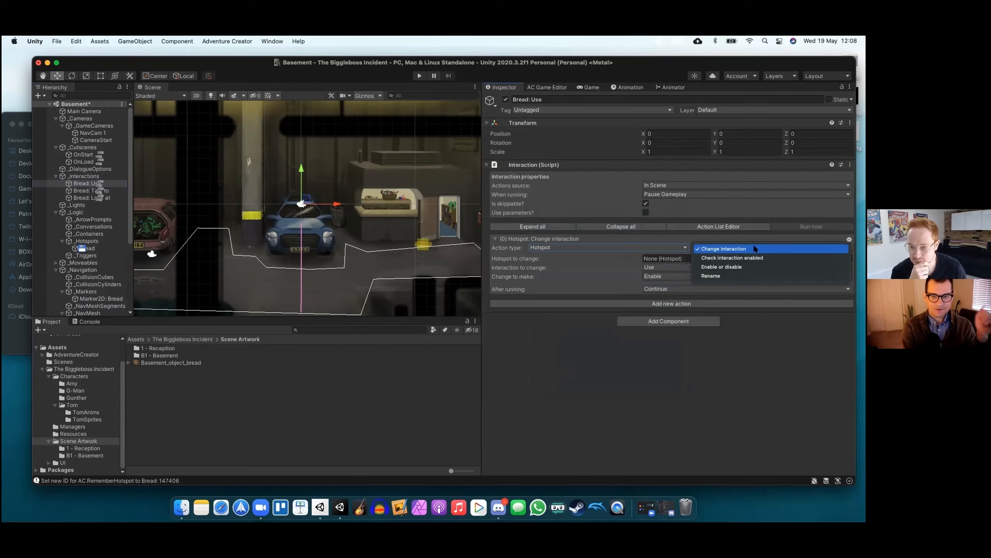
{"action": "left_click", "coordinate": [743, 266]}
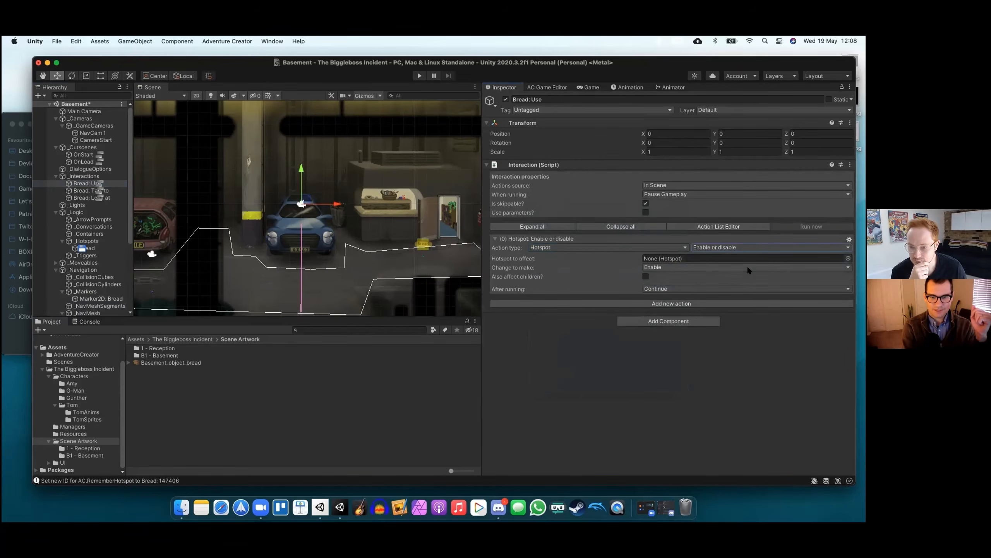
Configure the Hotspot action in Bread: Use to disable the Bread hotspot
{"action": "left_click", "coordinate": [684, 266]}
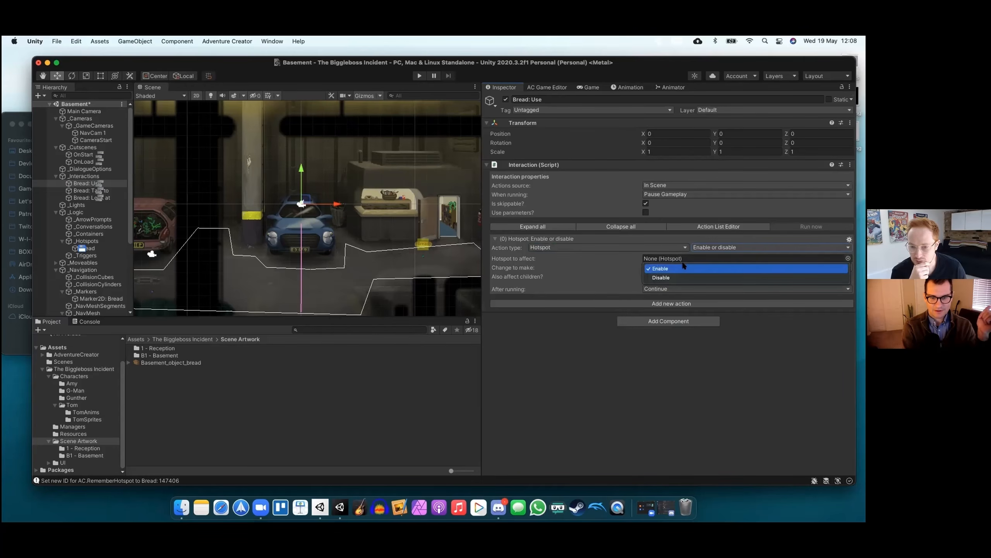
{"action": "left_click", "coordinate": [683, 277]}
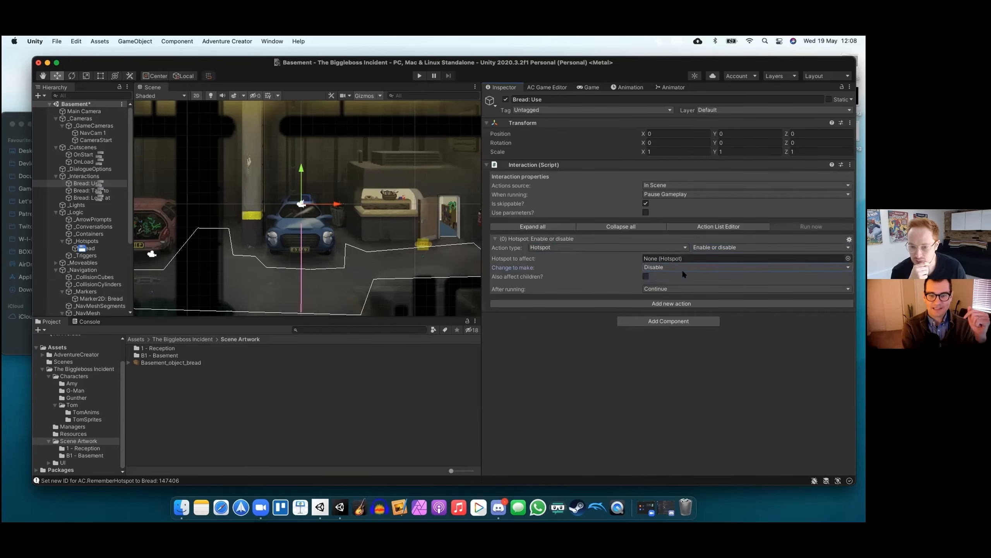
{"action": "left_click", "coordinate": [848, 259]}
{"action": "left_click", "coordinate": [803, 290]}
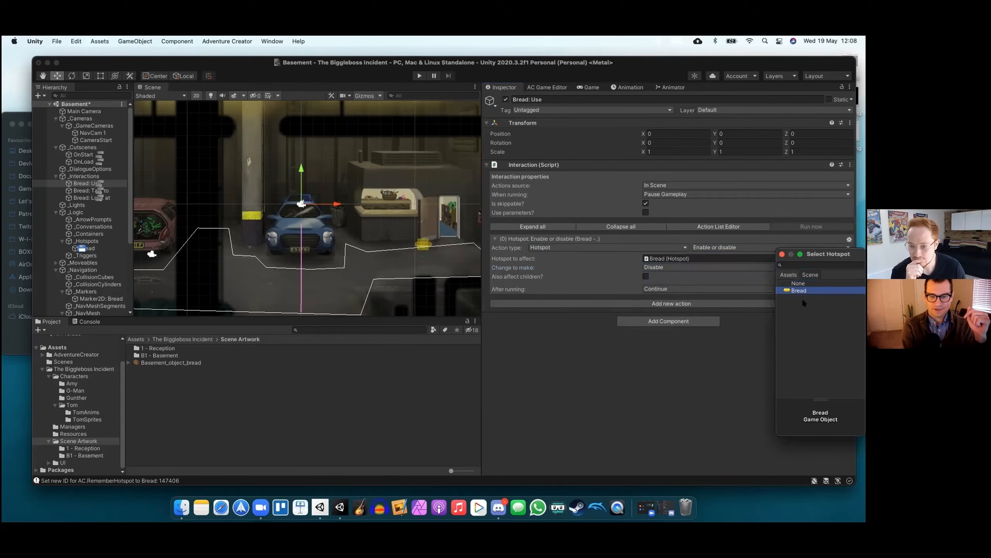
{"action": "left_click", "coordinate": [687, 366]}
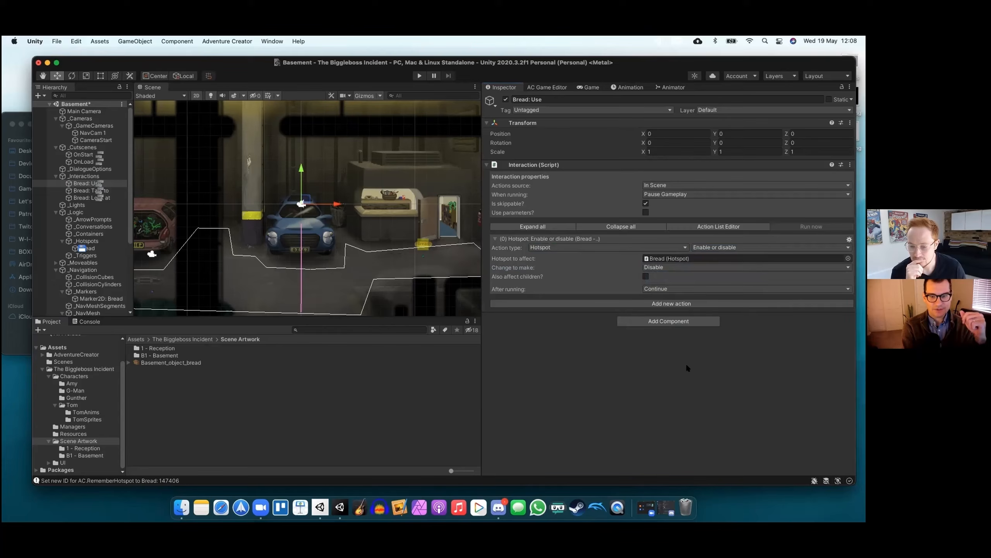
{"action": "left_click", "coordinate": [677, 321]}
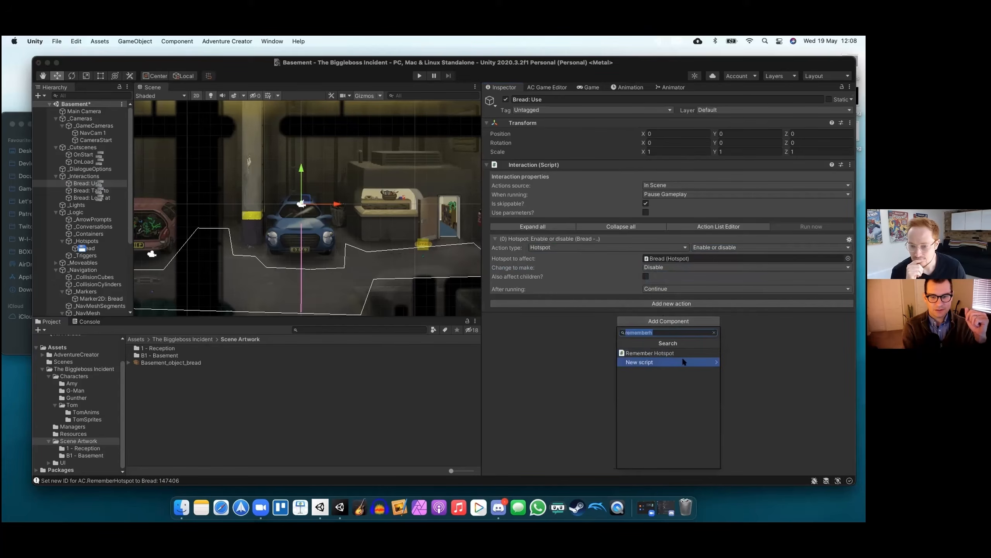
{"action": "left_click", "coordinate": [653, 332]}
{"action": "left_click", "coordinate": [593, 321]}
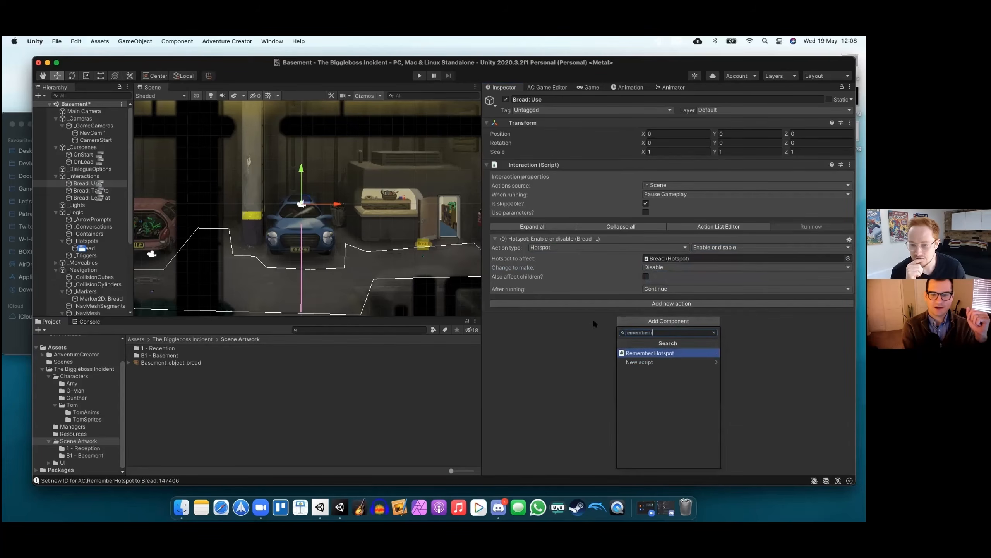
Add a second action to the Bread: Use interaction with the type Object: Visibility
{"action": "left_click", "coordinate": [617, 303]}
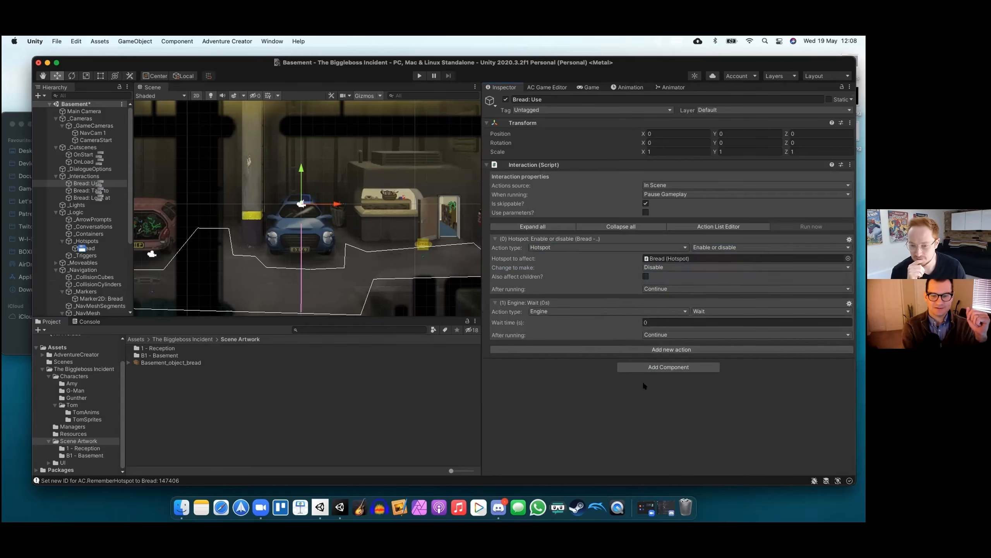
{"action": "left_click", "coordinate": [605, 310]}
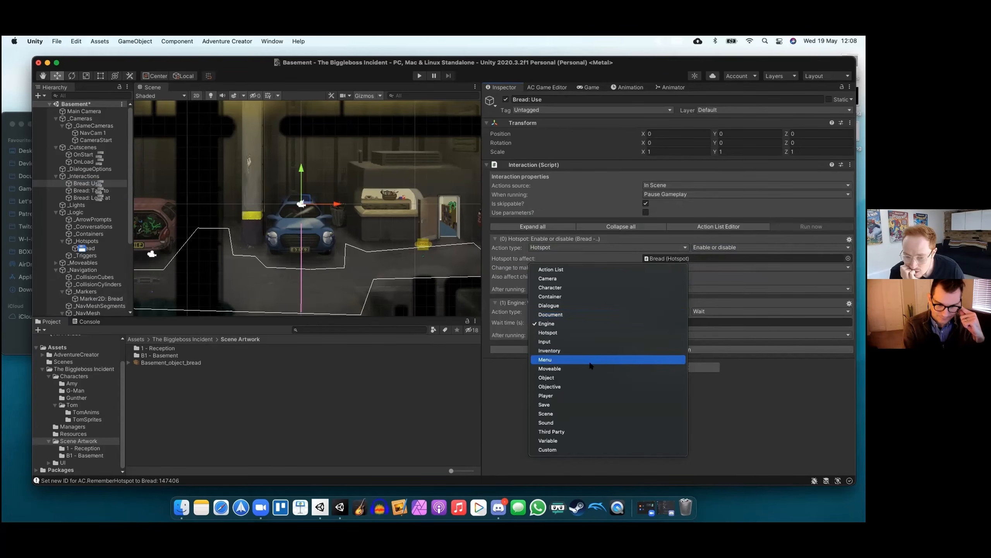
{"action": "left_click", "coordinate": [590, 376]}
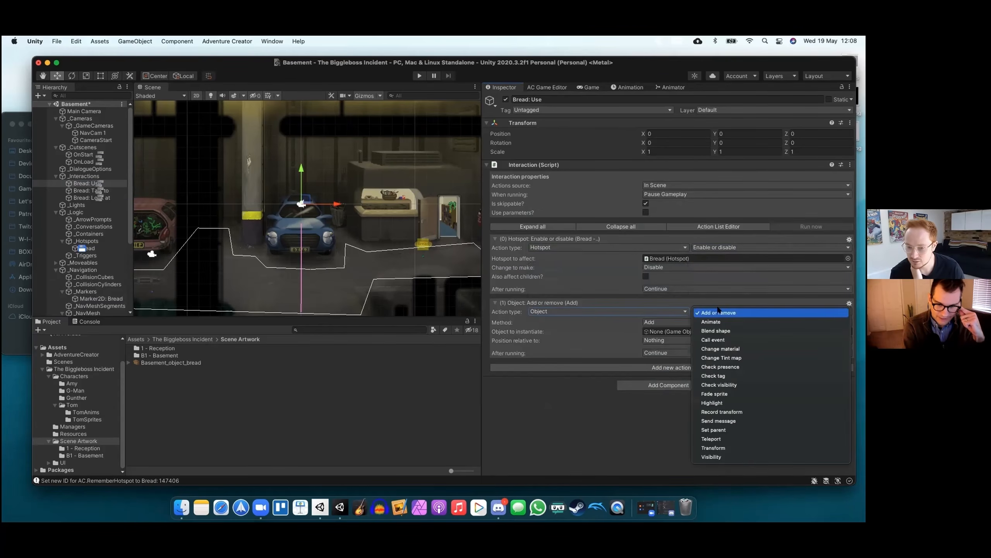
{"action": "left_click", "coordinate": [750, 310]}
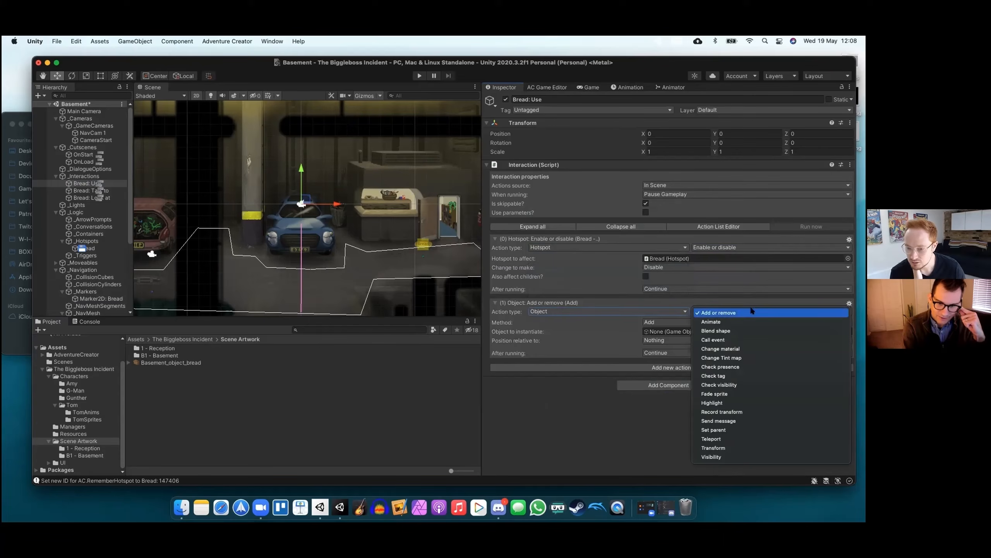
{"action": "left_click", "coordinate": [720, 457]}
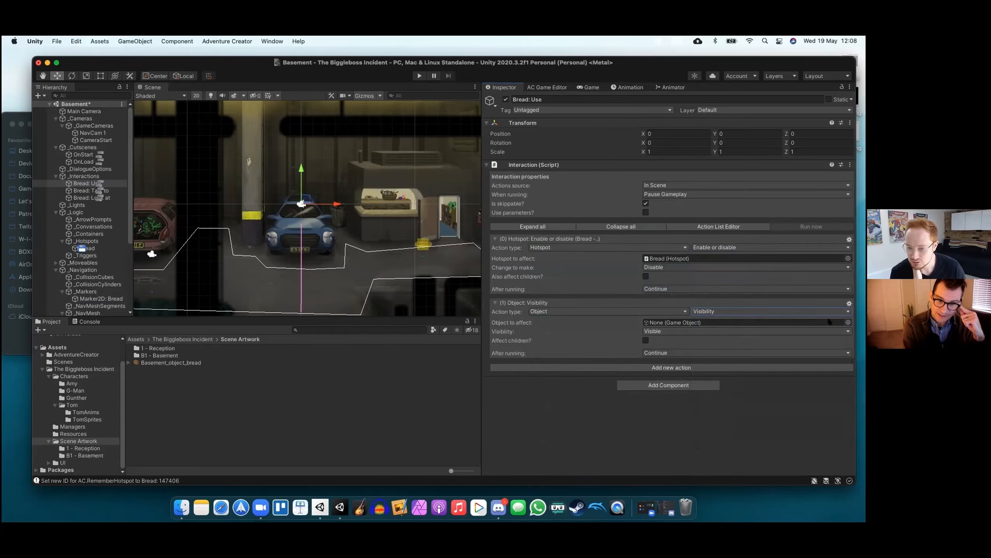
Configure the Visibility action in Bread: Use to make Basement_object_bread invisible
{"action": "left_click", "coordinate": [848, 323]}
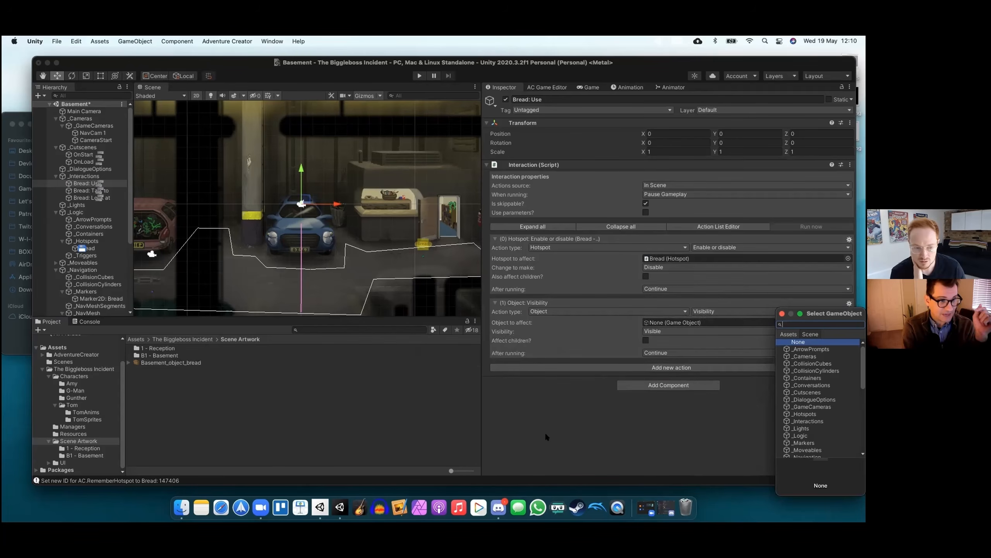
{"action": "scroll", "coordinate": [813, 392], "scroll_direction": "down", "scroll_amount": 2}
{"action": "scroll", "coordinate": [813, 392], "scroll_direction": "down", "scroll_amount": 2}
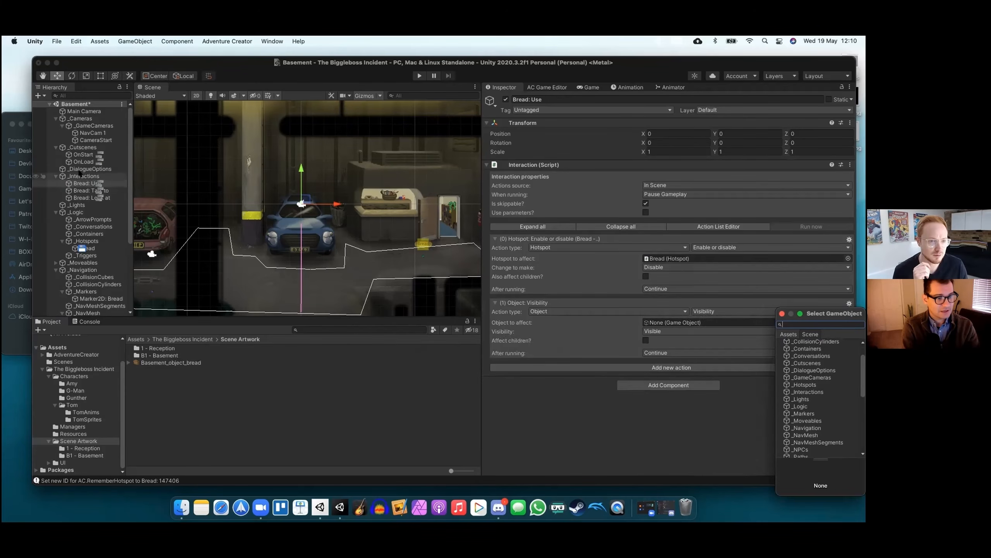
{"action": "scroll", "coordinate": [79, 219], "scroll_direction": "down", "scroll_amount": 3}
{"action": "scroll", "coordinate": [80, 240], "scroll_direction": "down", "scroll_amount": 5}
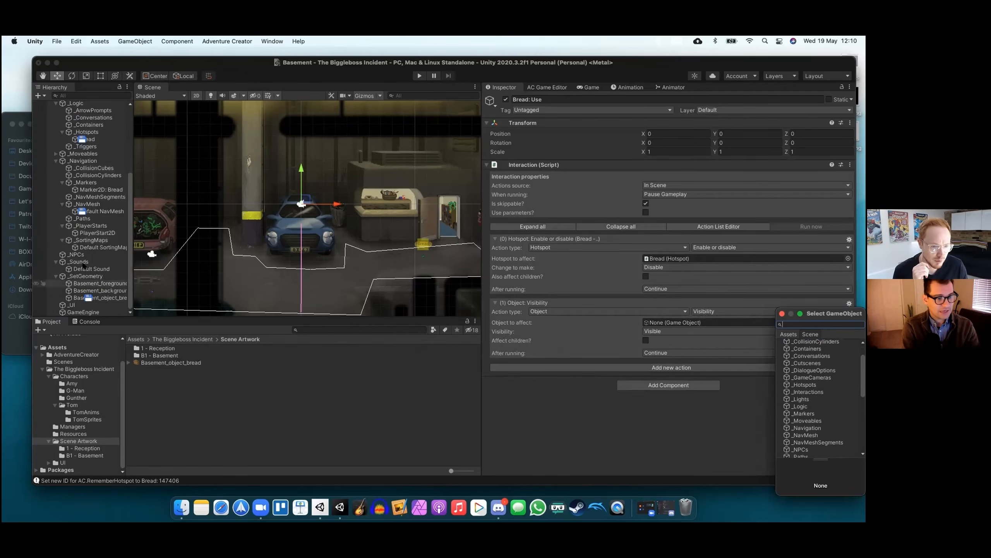
{"action": "left_click_drag", "start_coordinate": [88, 298], "coordinate": [701, 327]}
{"action": "left_click", "coordinate": [634, 432]}
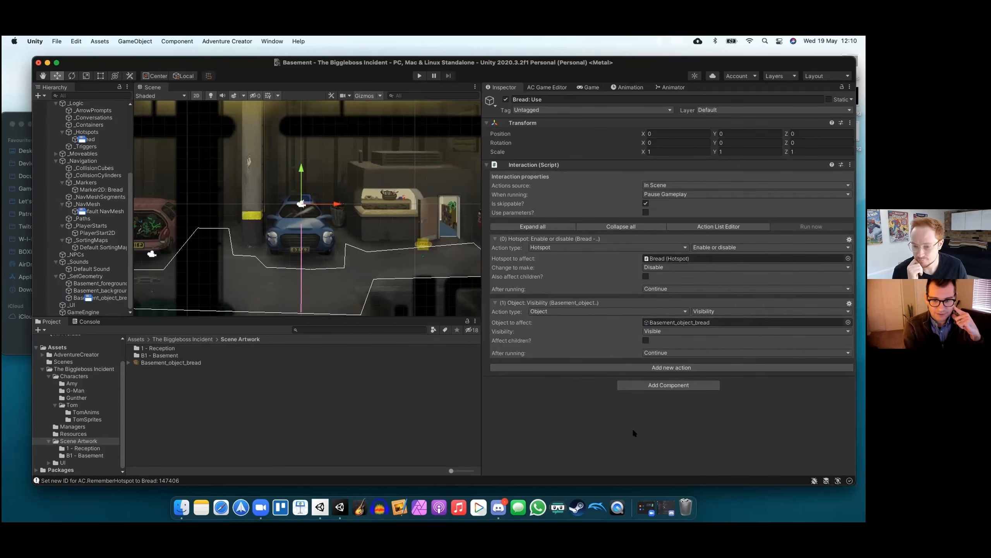
{"action": "left_click", "coordinate": [665, 330]}
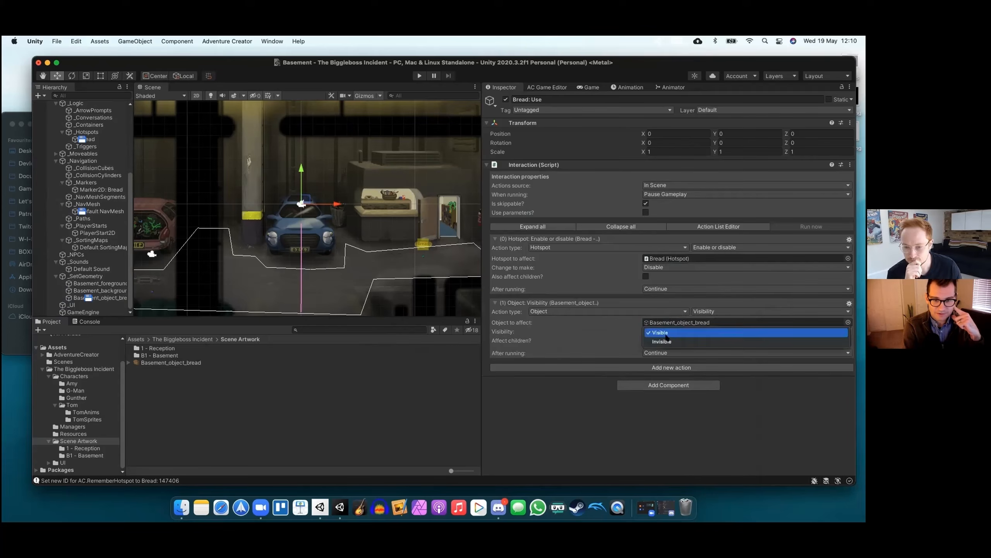
{"action": "left_click", "coordinate": [666, 338]}
{"action": "left_click", "coordinate": [665, 331]}
{"action": "left_click", "coordinate": [665, 339]}
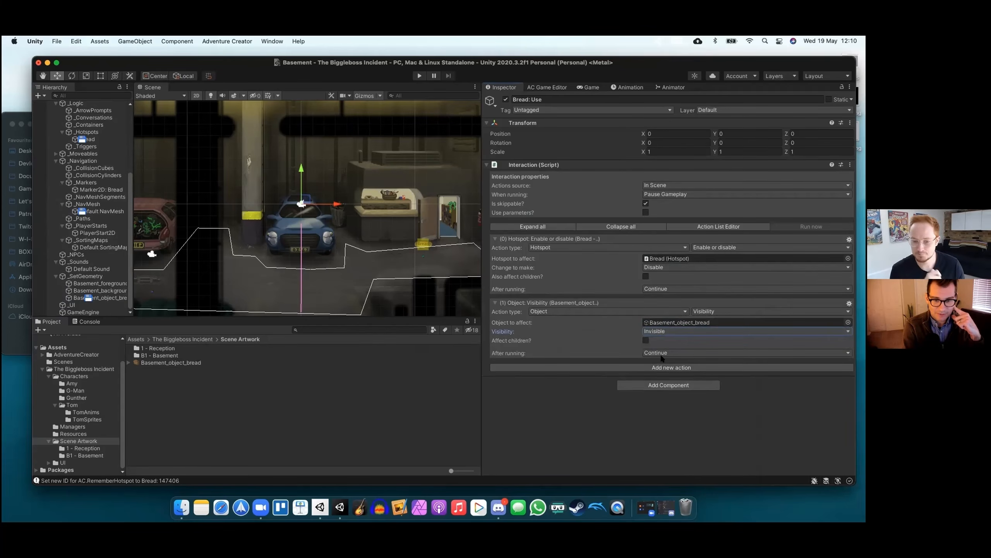
Add a third action to the Bread: Use interaction with the type Inventory: Add or remove
{"action": "left_click", "coordinate": [661, 367]}
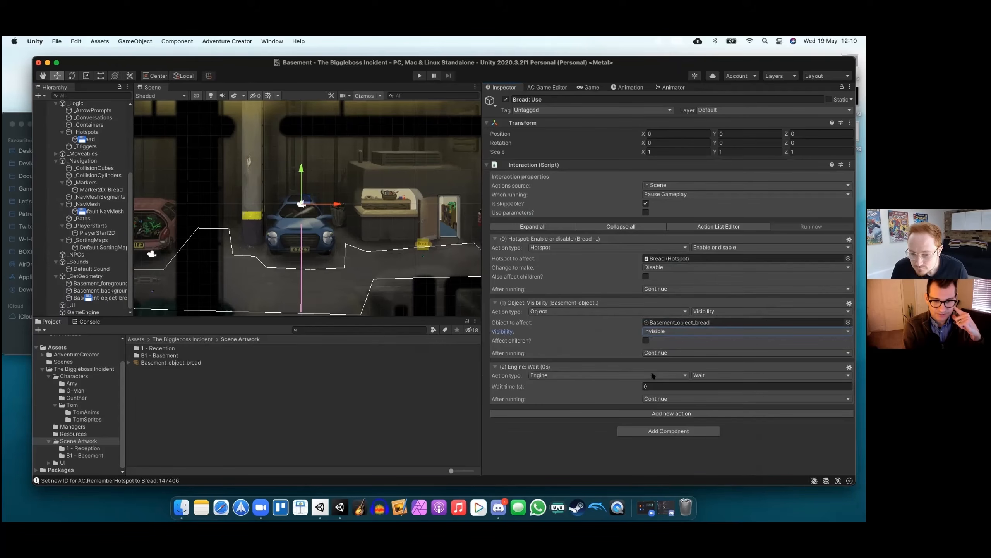
{"action": "left_click", "coordinate": [652, 374]}
{"action": "left_click", "coordinate": [604, 412]}
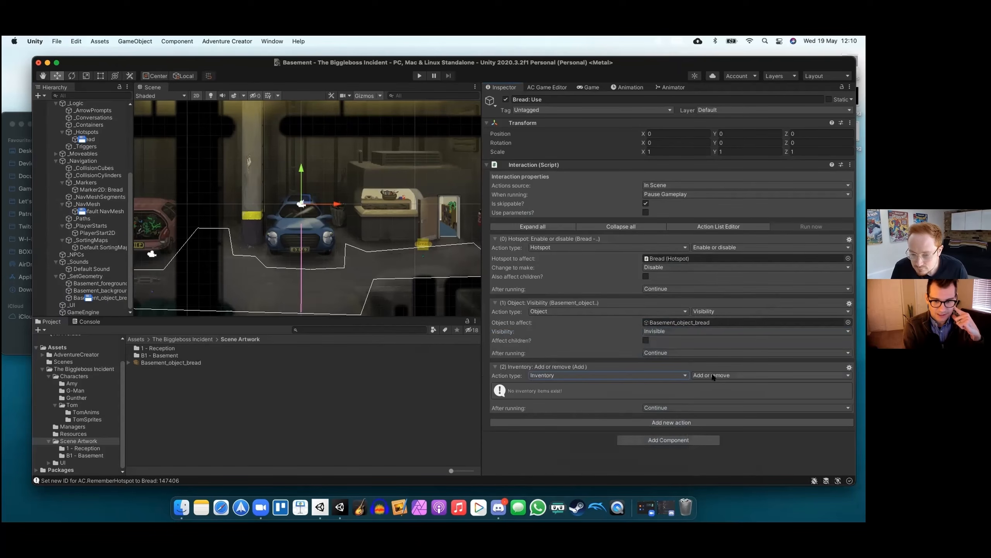
Create a new inventory item named Bread in the Adventure Creator Inventory manager
{"action": "left_click", "coordinate": [713, 375]}
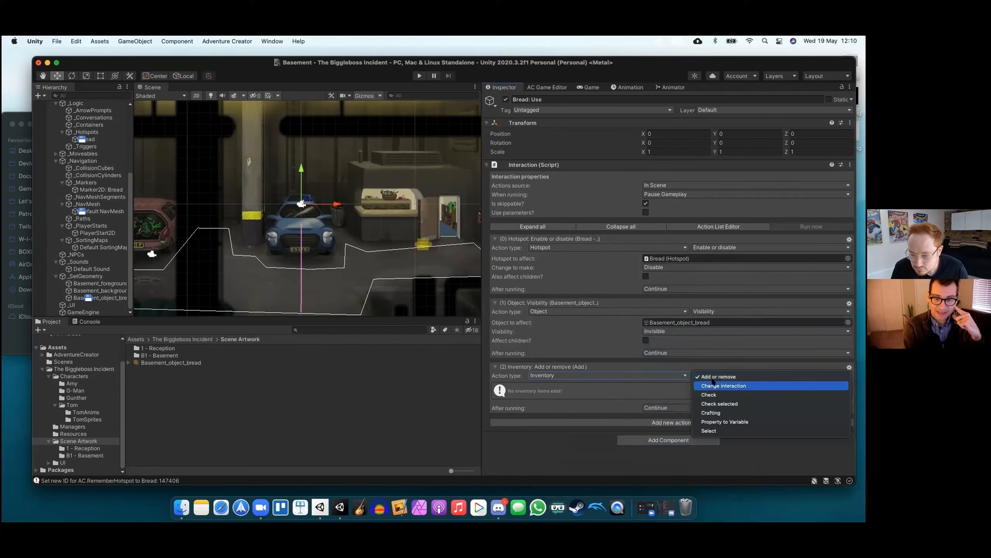
{"action": "left_click", "coordinate": [713, 378]}
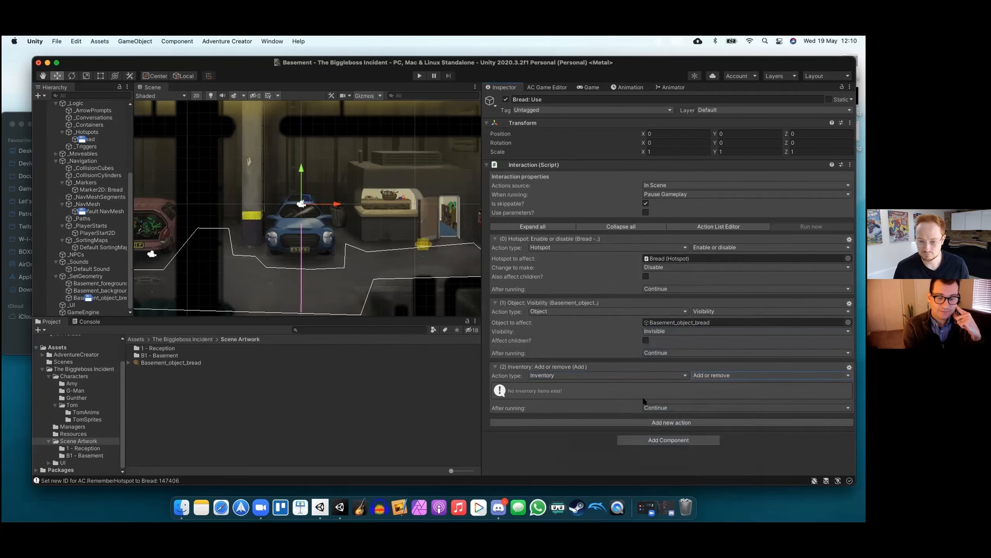
{"action": "left_click", "coordinate": [546, 86]}
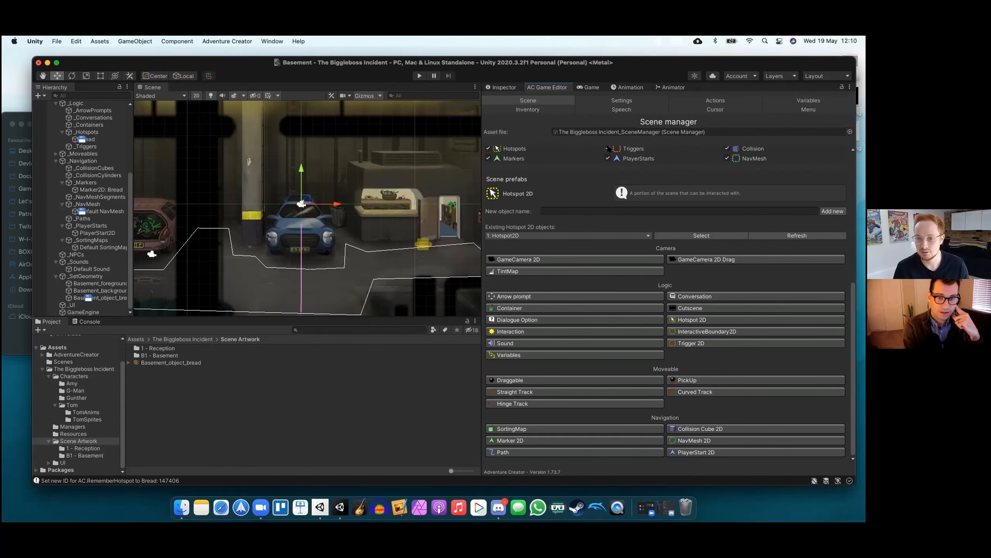
{"action": "left_click", "coordinate": [546, 110]}
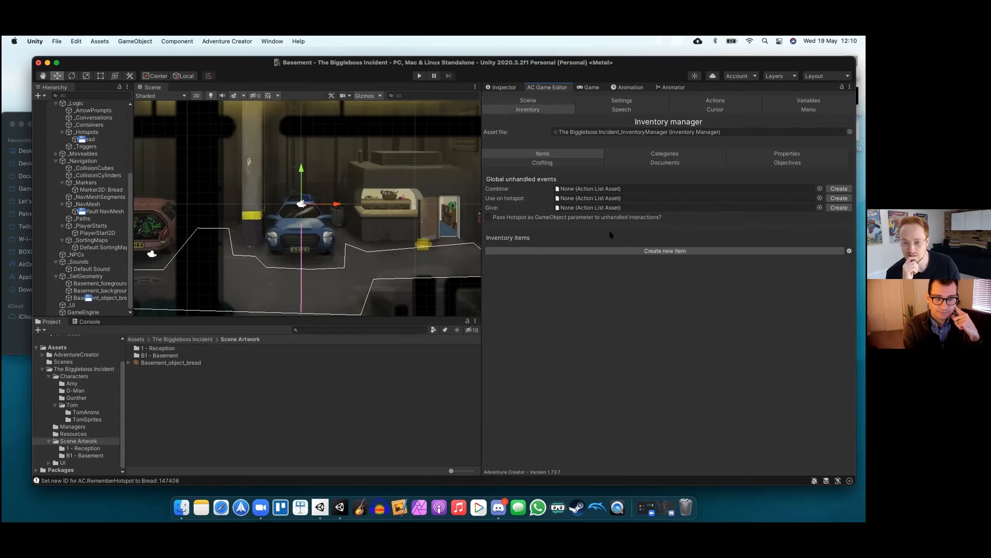
{"action": "left_click", "coordinate": [610, 251]}
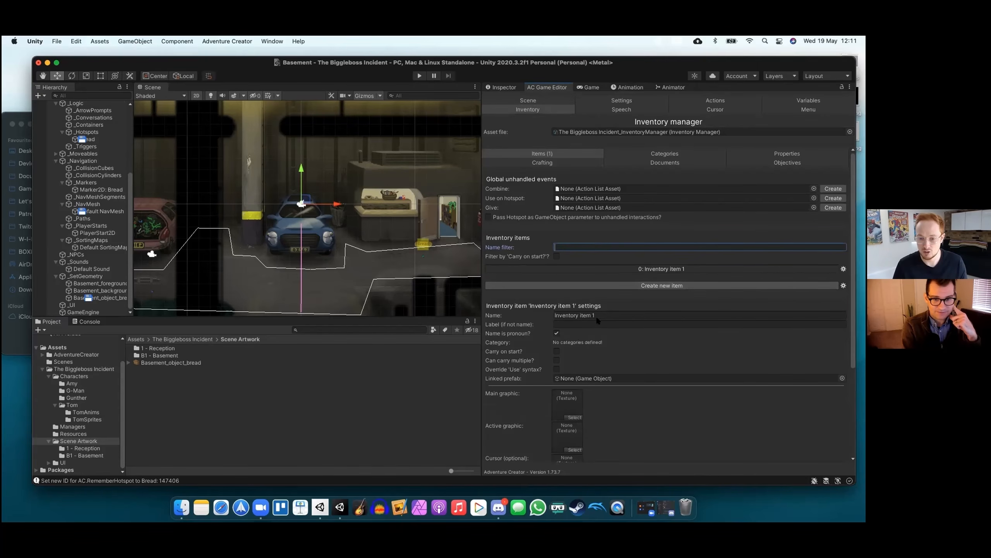
{"action": "left_click", "coordinate": [582, 315]}
{"action": "type", "text": "Bread"}
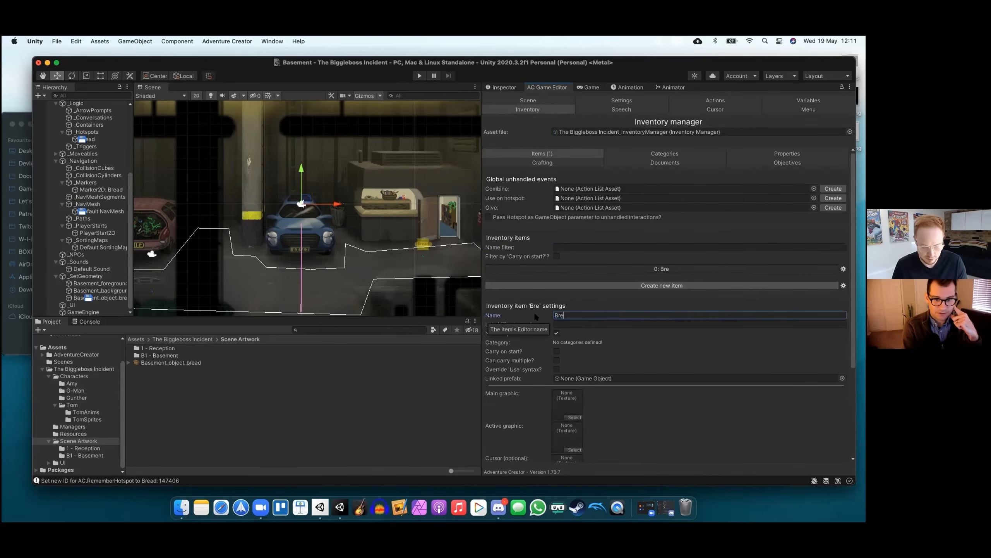
{"action": "left_click", "coordinate": [596, 323]}
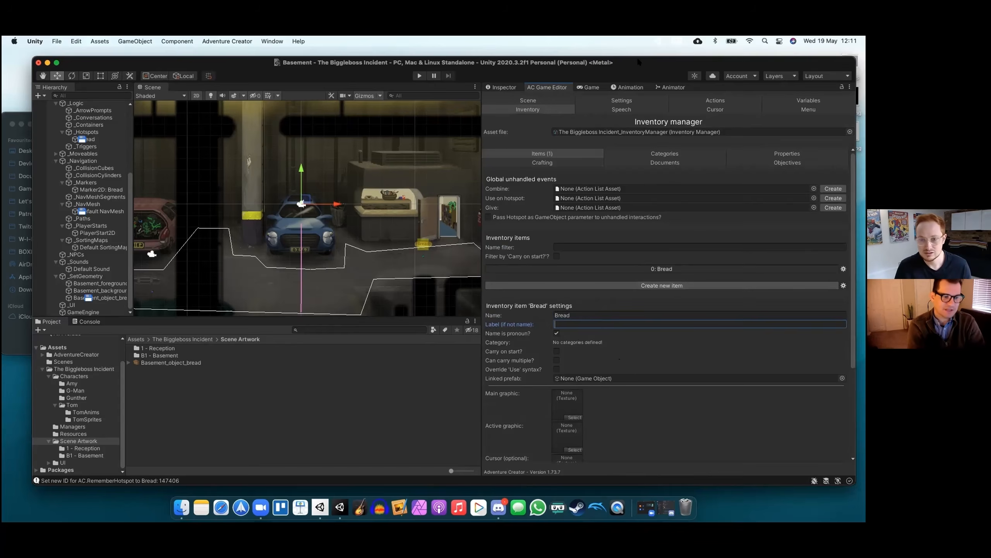
Assign the Basement_object_bread artwork as the main graphic of the Bread inventory item
{"action": "left_click_drag", "start_coordinate": [639, 62], "coordinate": [648, 66]}
{"action": "left_click", "coordinate": [468, 394]}
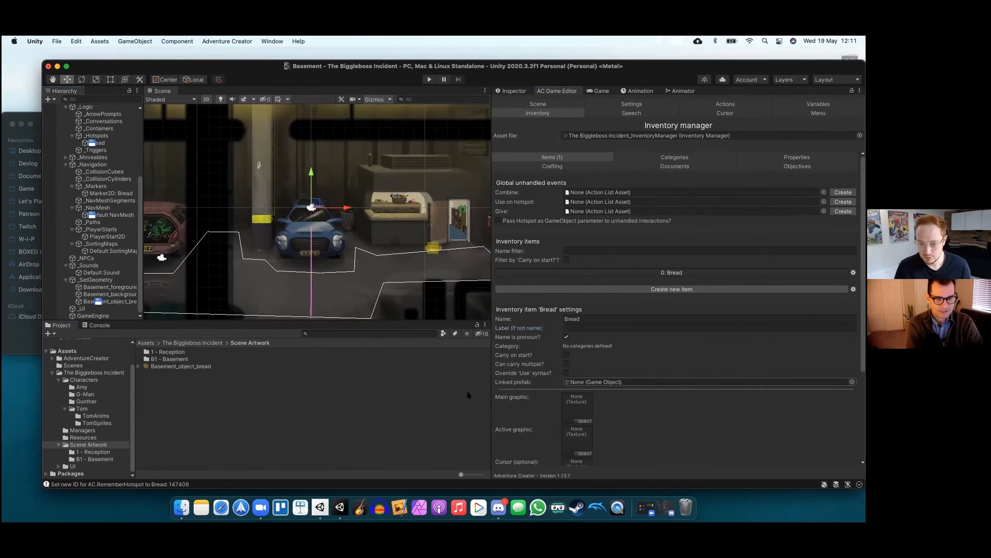
{"action": "left_click_drag", "start_coordinate": [172, 367], "coordinate": [568, 405]}
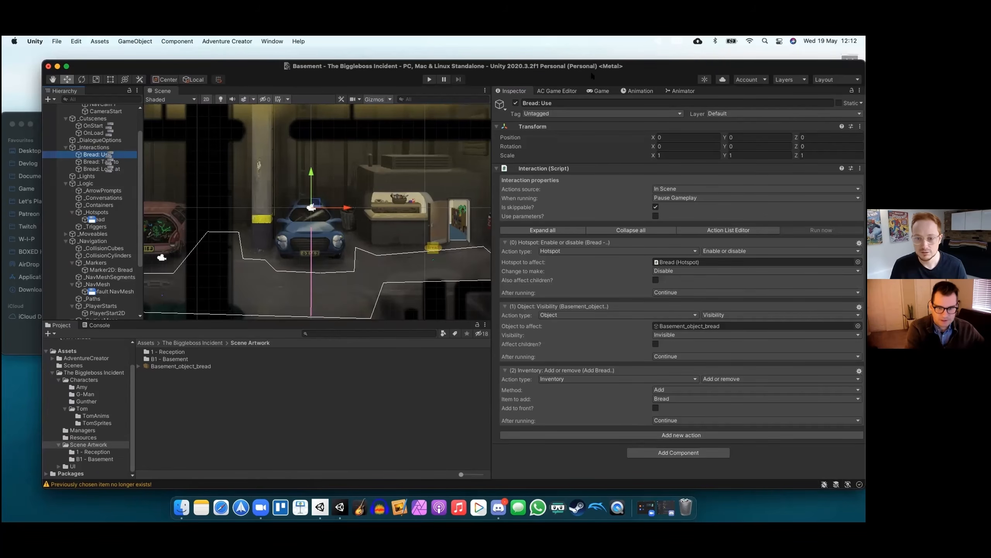
Add a fourth action to the Bread: Use interaction with the type Character: Face direction
{"action": "left_click", "coordinate": [708, 435]}
{"action": "scroll", "coordinate": [704, 411], "scroll_direction": "down", "scroll_amount": 1}
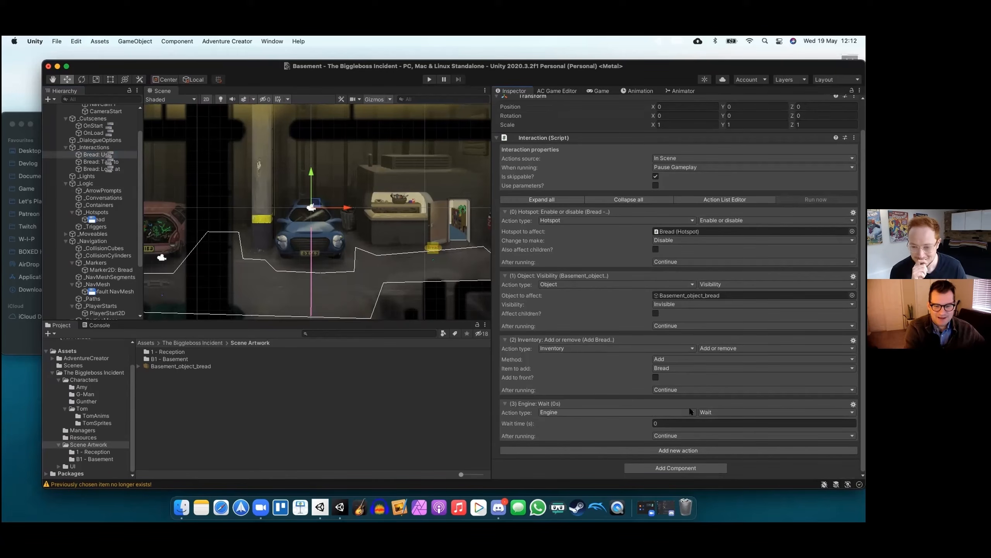
{"action": "left_click", "coordinate": [690, 413]}
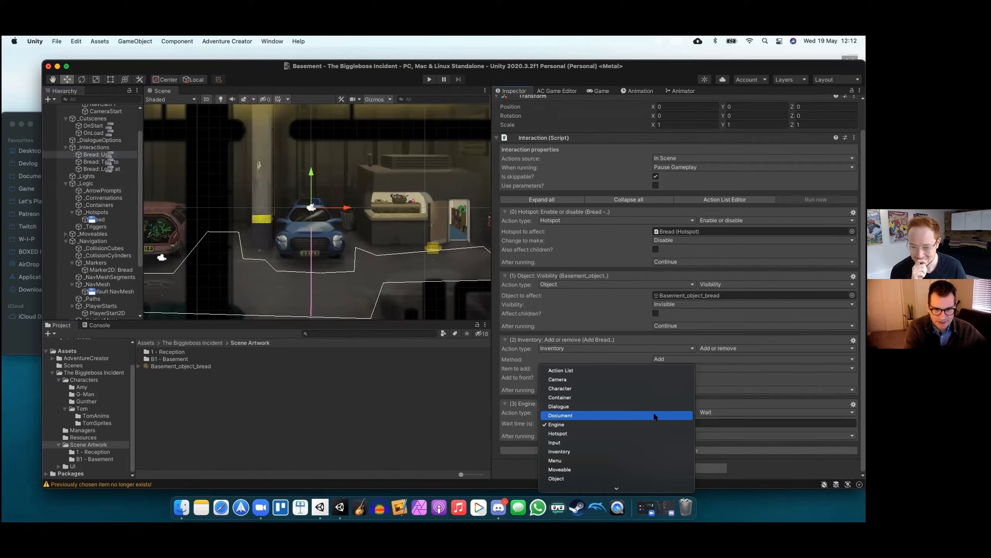
{"action": "left_click", "coordinate": [612, 391]}
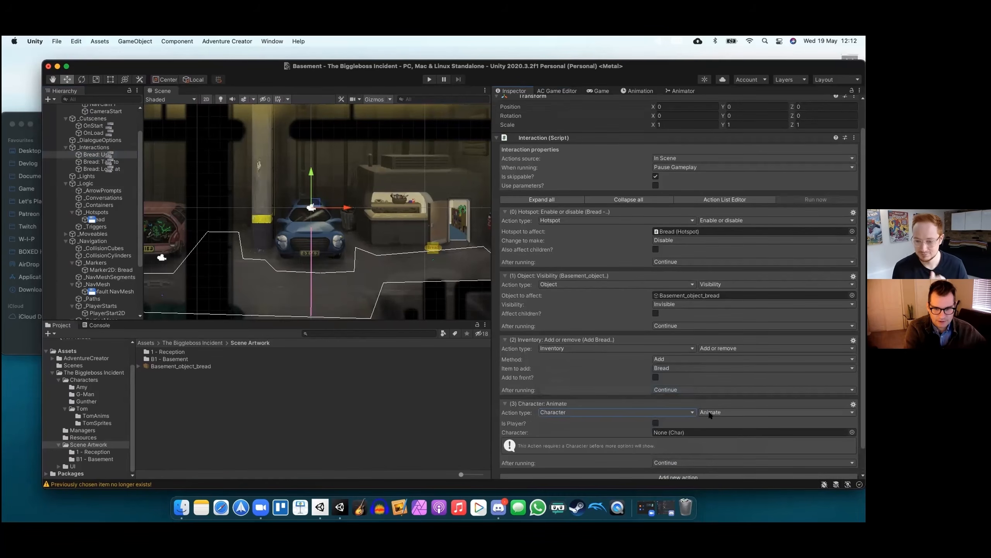
{"action": "left_click", "coordinate": [717, 412]}
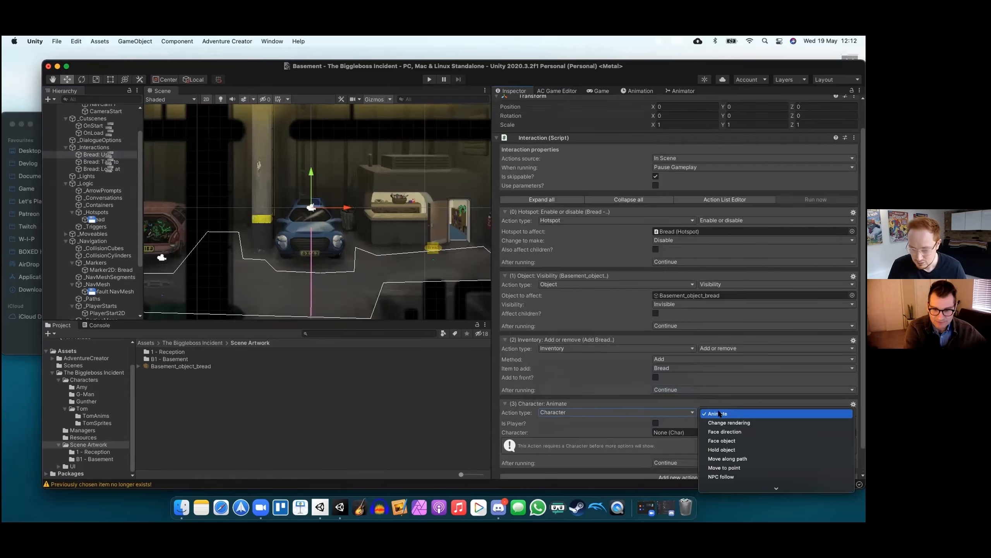
{"action": "left_click", "coordinate": [719, 413]}
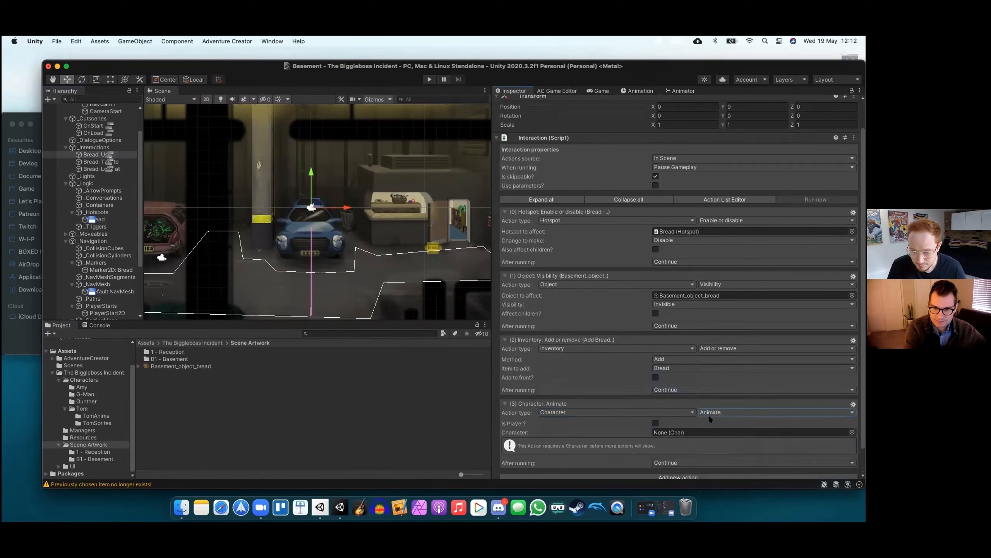
{"action": "left_click", "coordinate": [710, 413]}
{"action": "left_click", "coordinate": [714, 431]}
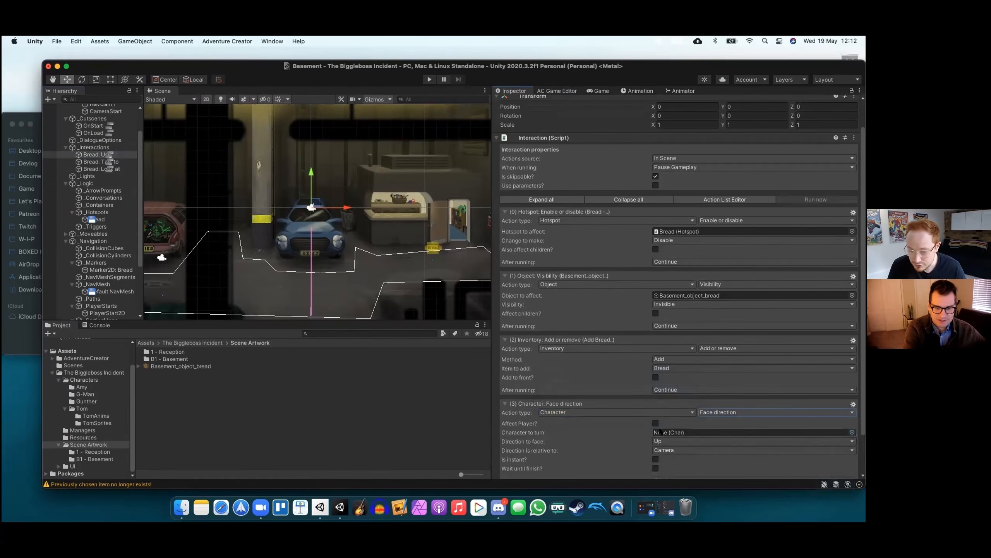
Configure the Face direction action in Bread: Use to affect the Player and face Right
{"action": "scroll", "coordinate": [652, 429], "scroll_direction": "down", "scroll_amount": 2}
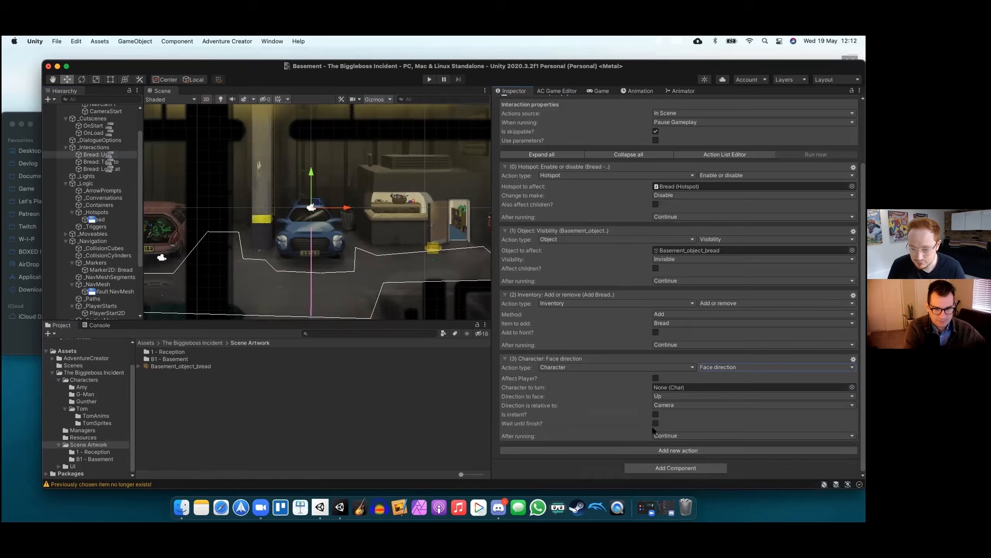
{"action": "left_click", "coordinate": [655, 378]}
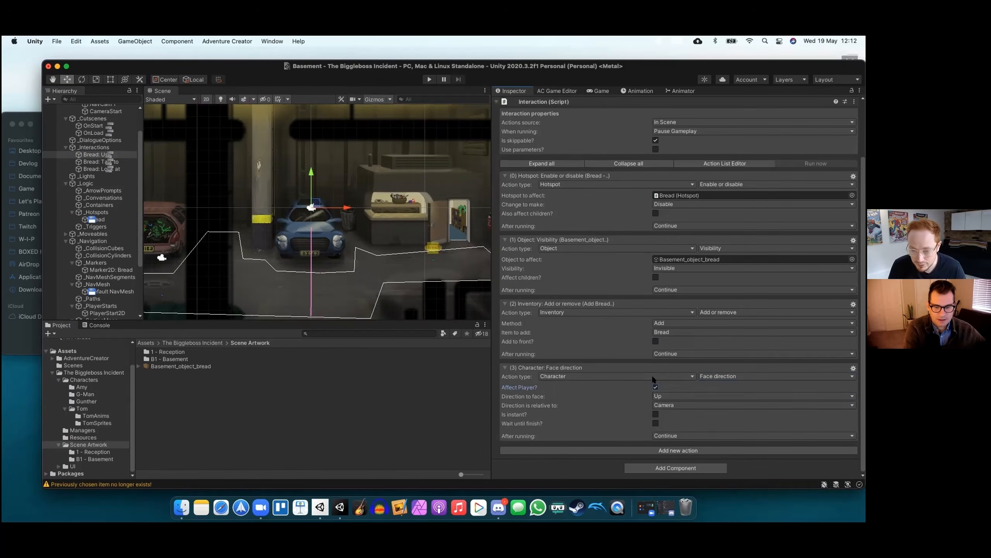
{"action": "left_click", "coordinate": [681, 395]}
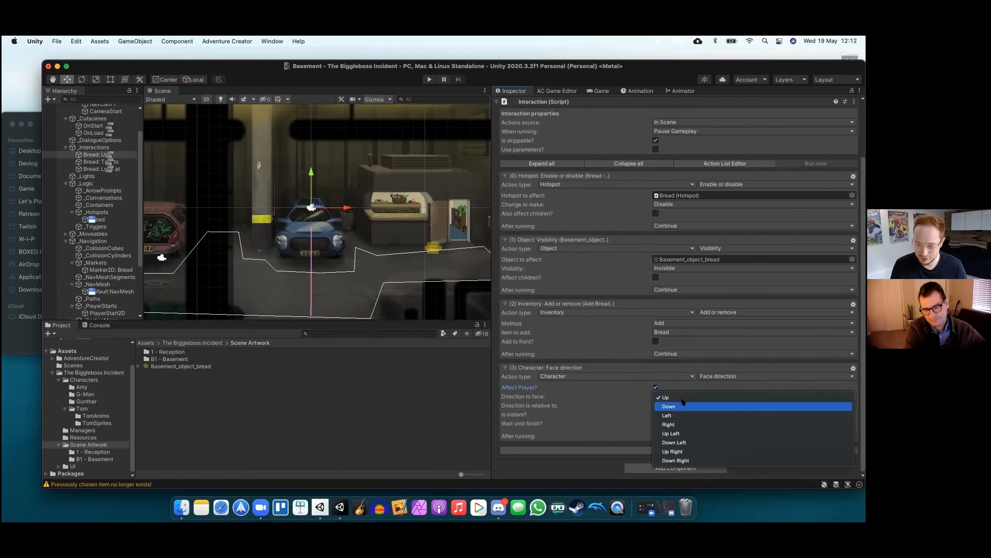
{"action": "left_click", "coordinate": [682, 421]}
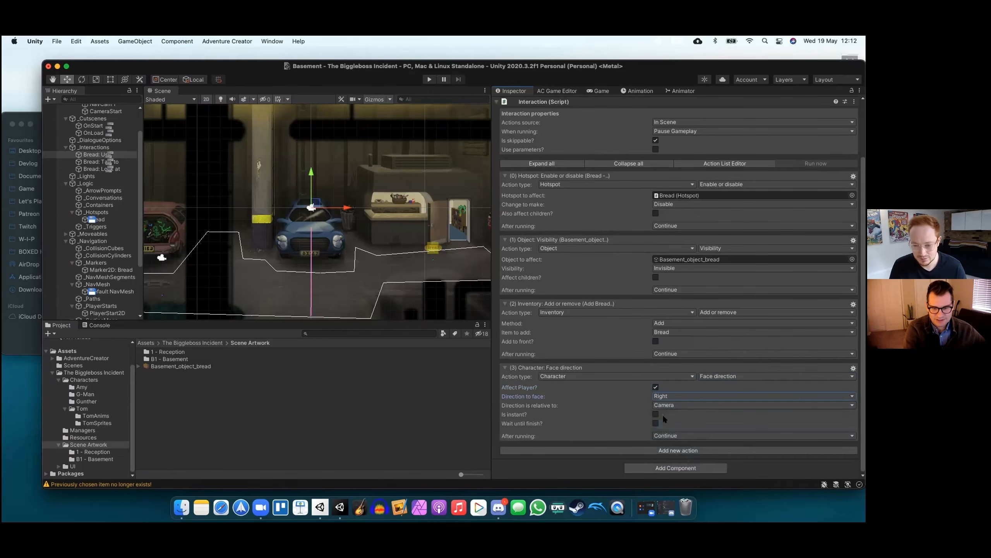
Add a Dialogue: Play speech action to Bread: Use as a player line with the text "I've got bread!"
{"action": "left_click", "coordinate": [668, 450]}
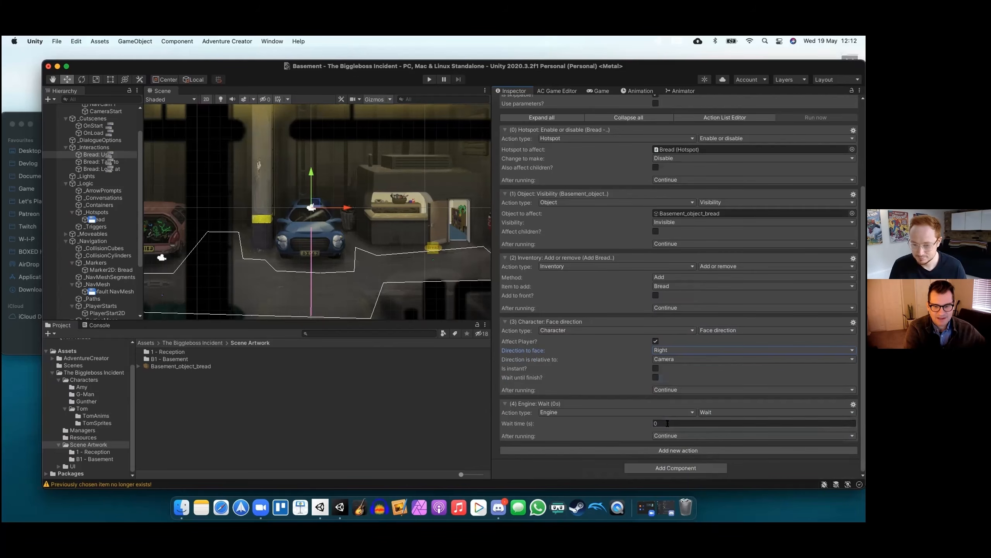
{"action": "left_click", "coordinate": [683, 412]}
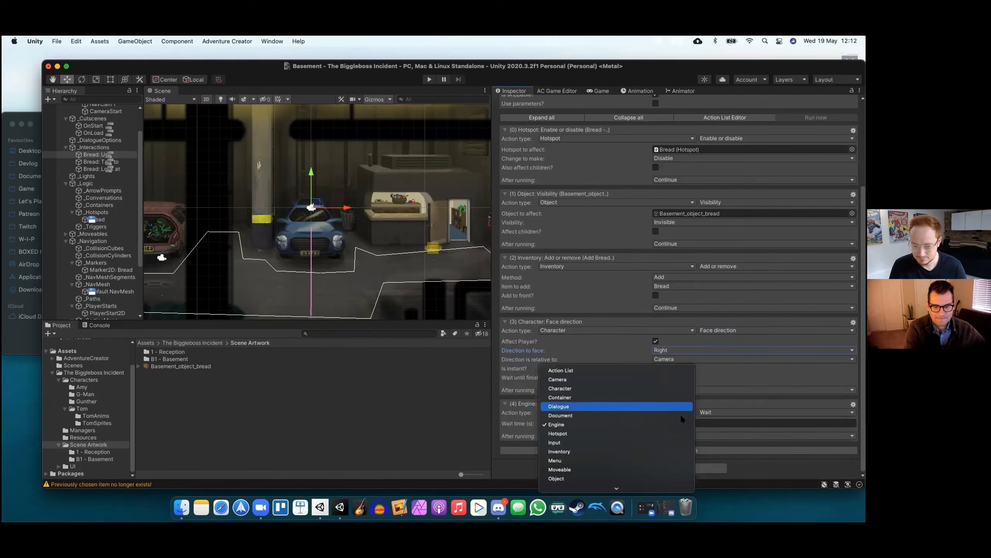
{"action": "left_click", "coordinate": [679, 406]}
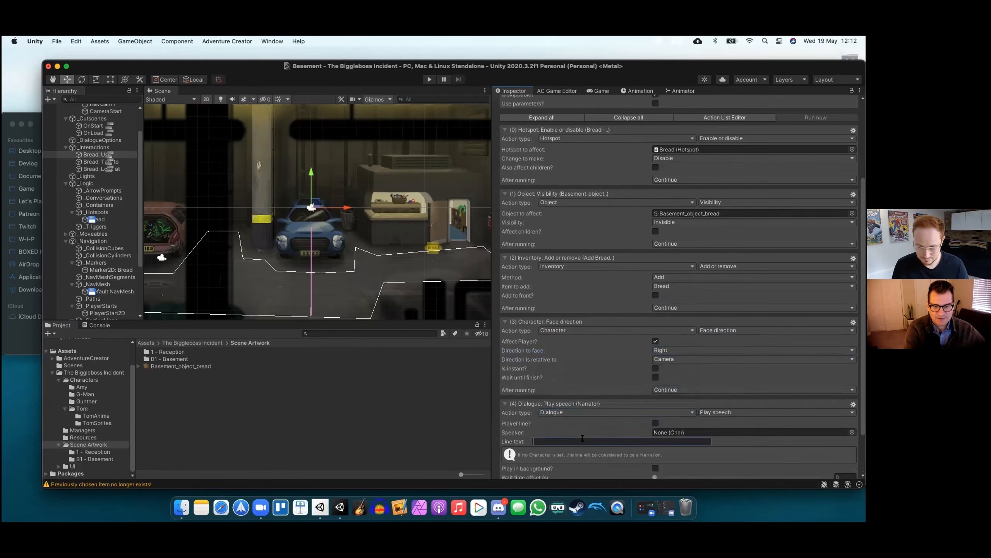
{"action": "left_click", "coordinate": [655, 423]}
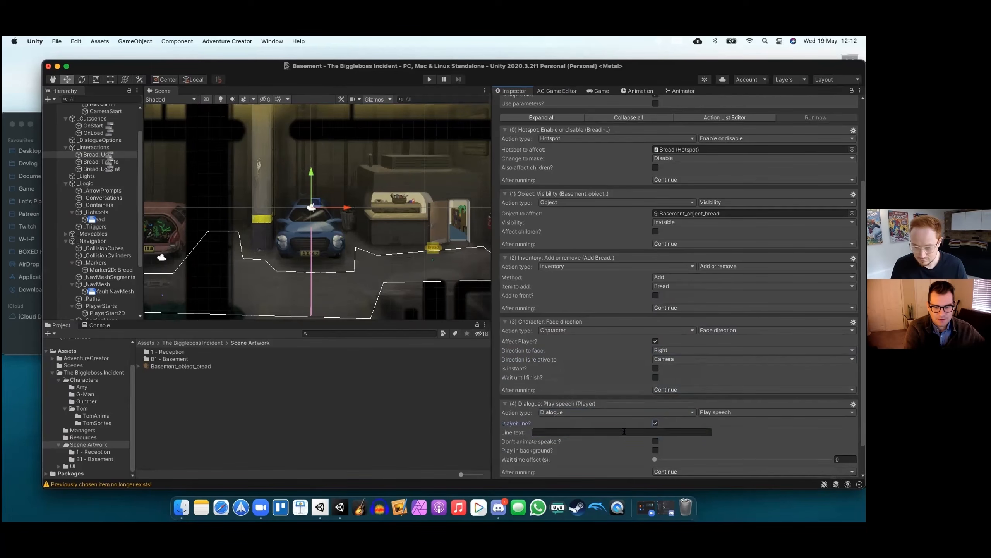
{"action": "left_click", "coordinate": [623, 431]}
{"action": "type", "text": "I've go"}
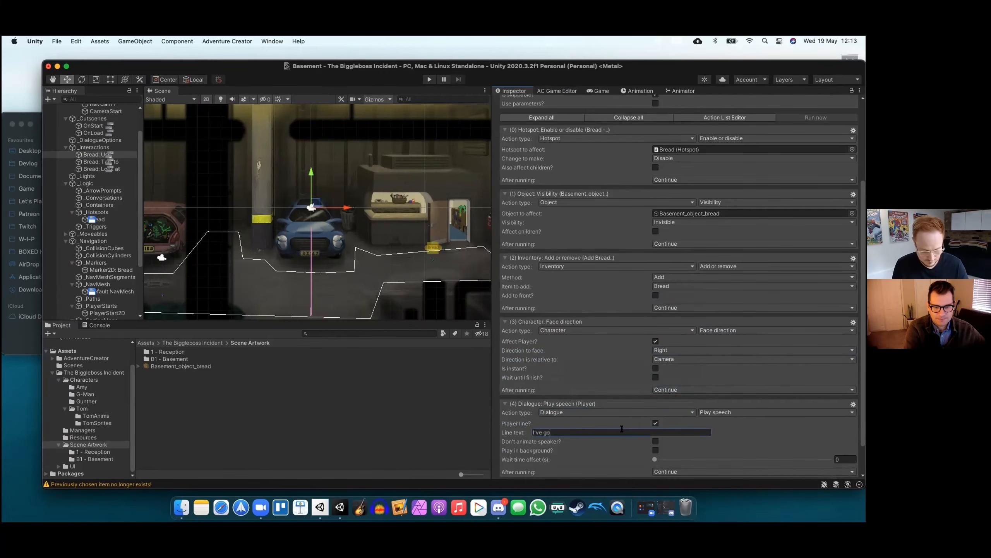
{"action": "type", "text": "t bread!"}
Set the Bread hotspot's Use player action to Walk To Marker and enable Face after moving
{"action": "scroll", "coordinate": [623, 432], "scroll_direction": "down", "scroll_amount": 3}
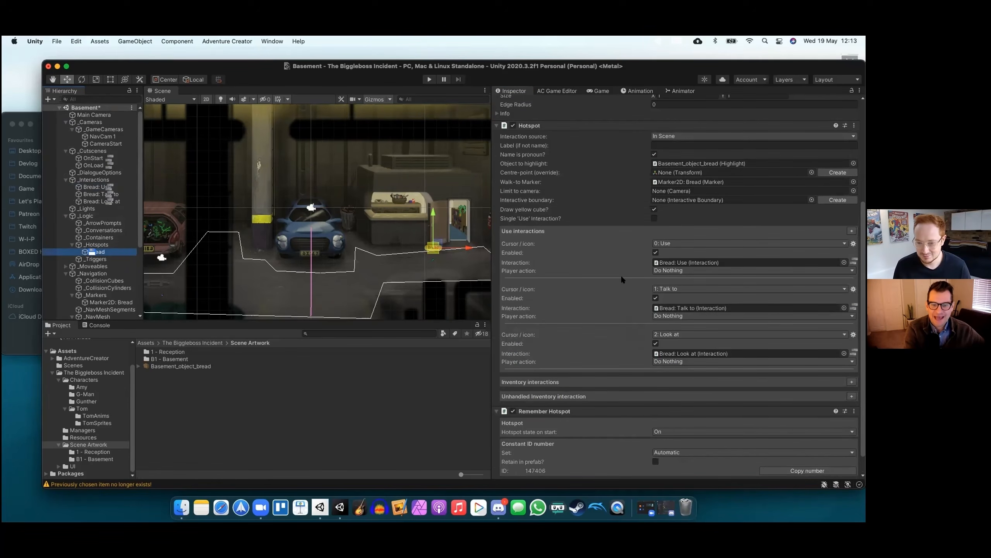
{"action": "scroll", "coordinate": [622, 278], "scroll_direction": "down", "scroll_amount": 1}
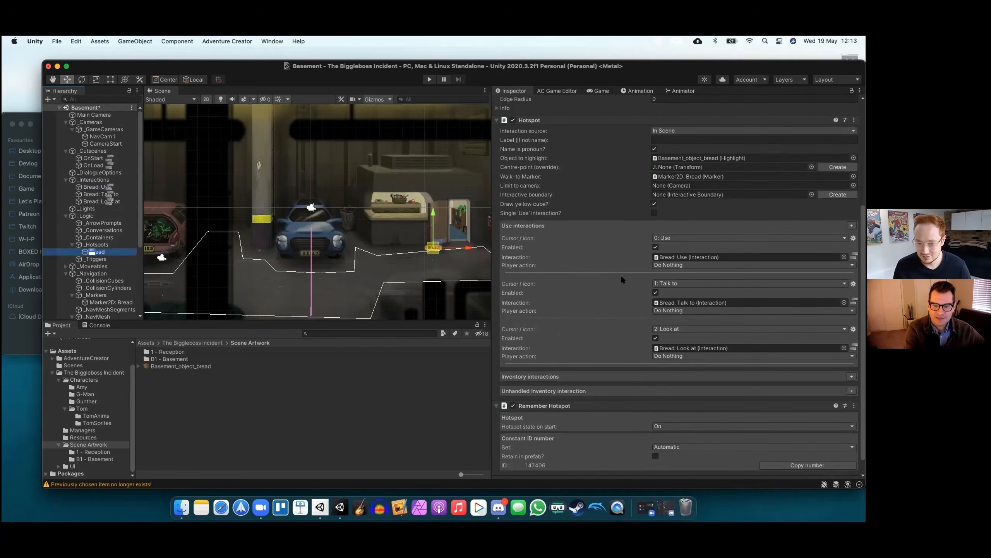
{"action": "left_click", "coordinate": [676, 266]}
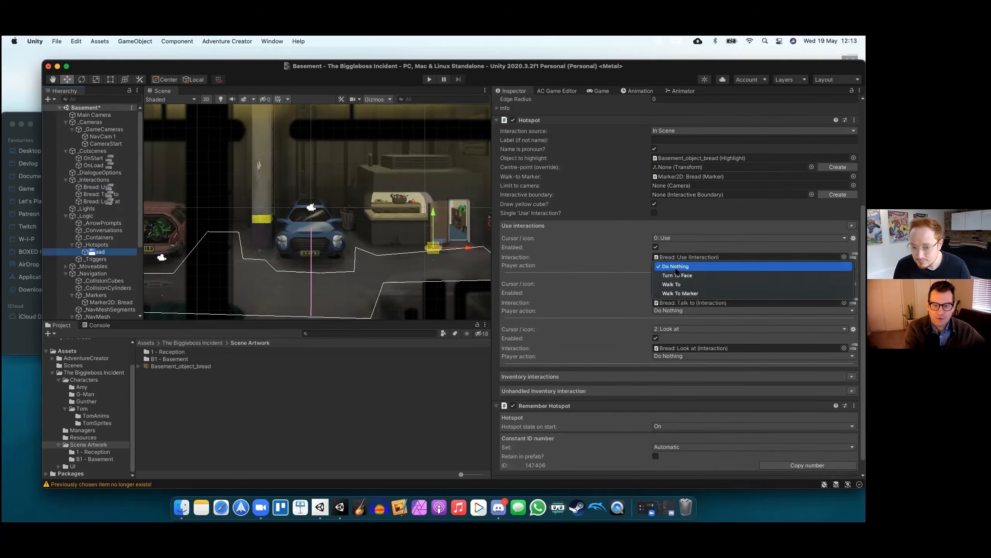
{"action": "left_click", "coordinate": [679, 293]}
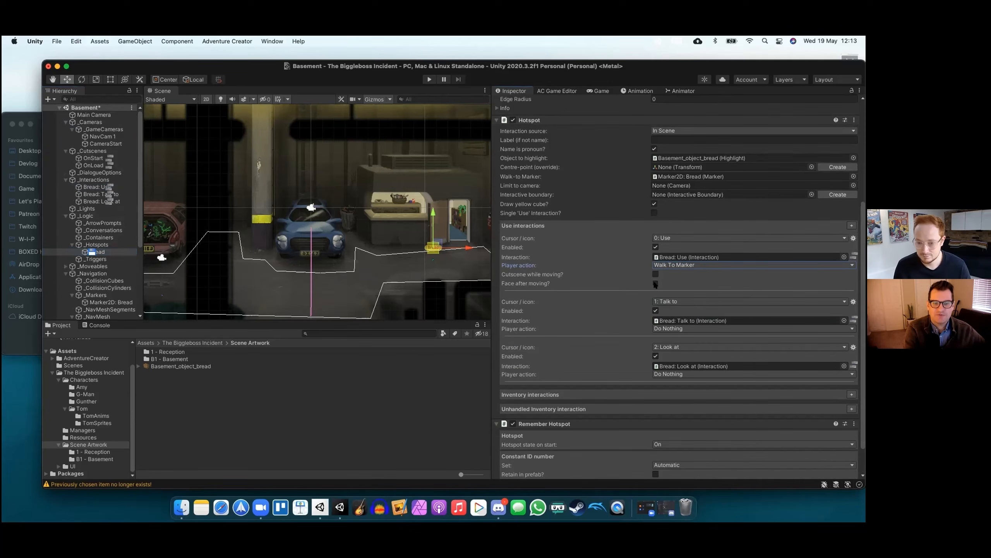
{"action": "left_click", "coordinate": [655, 283]}
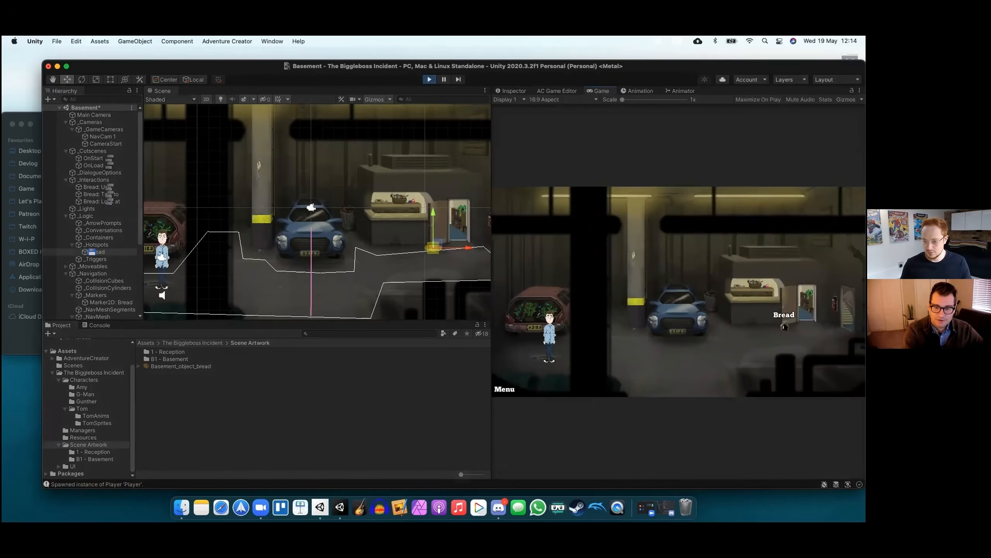
Playtest using the bread in the running game, walk the player back across the basement, and stop the game
{"action": "left_click", "coordinate": [784, 328]}
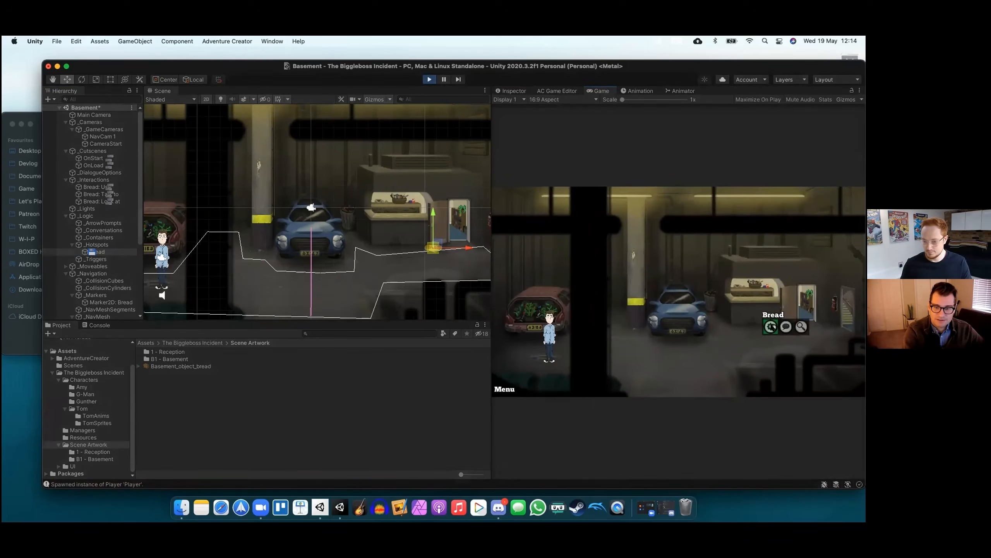
{"action": "left_click", "coordinate": [785, 327]}
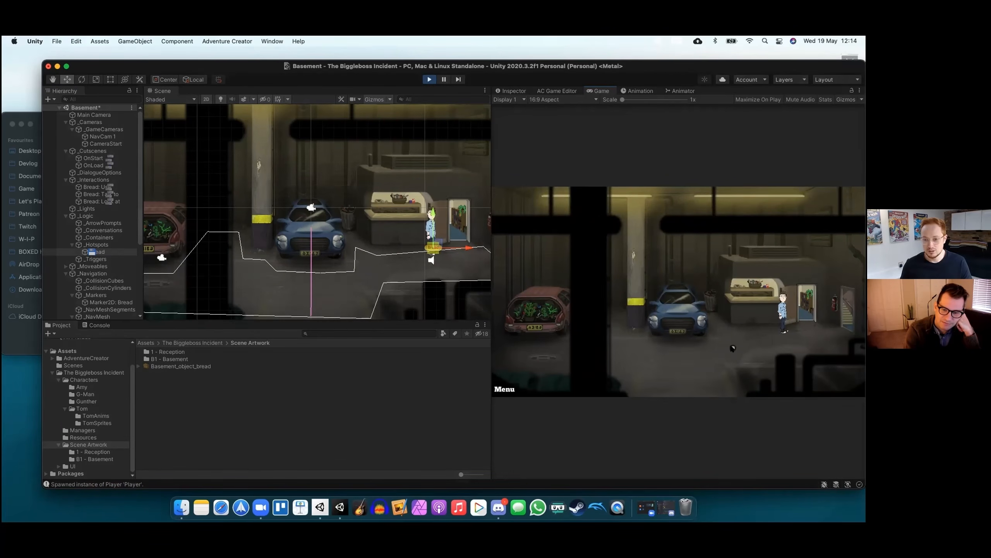
{"action": "mouse_move", "coordinate": [524, 199]}
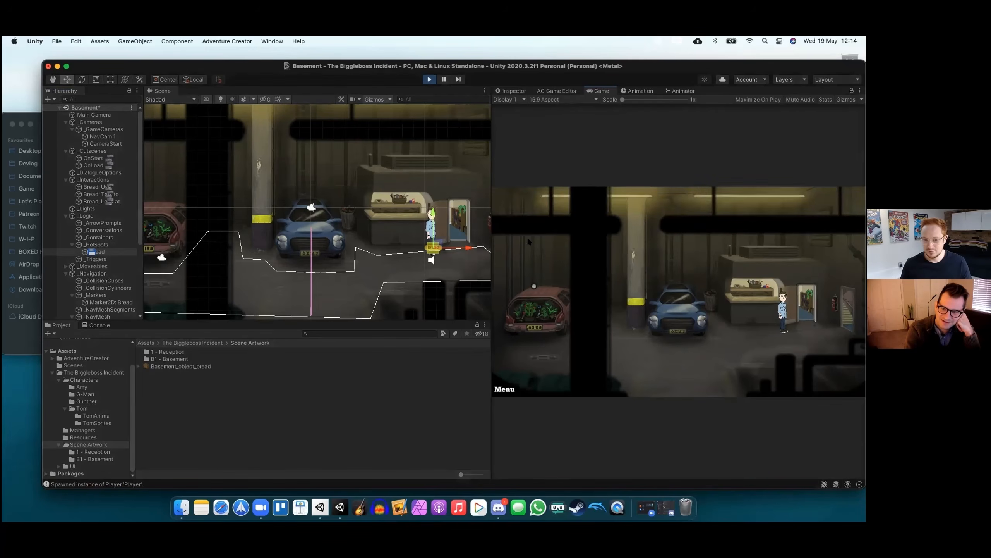
{"action": "left_click", "coordinate": [664, 360]}
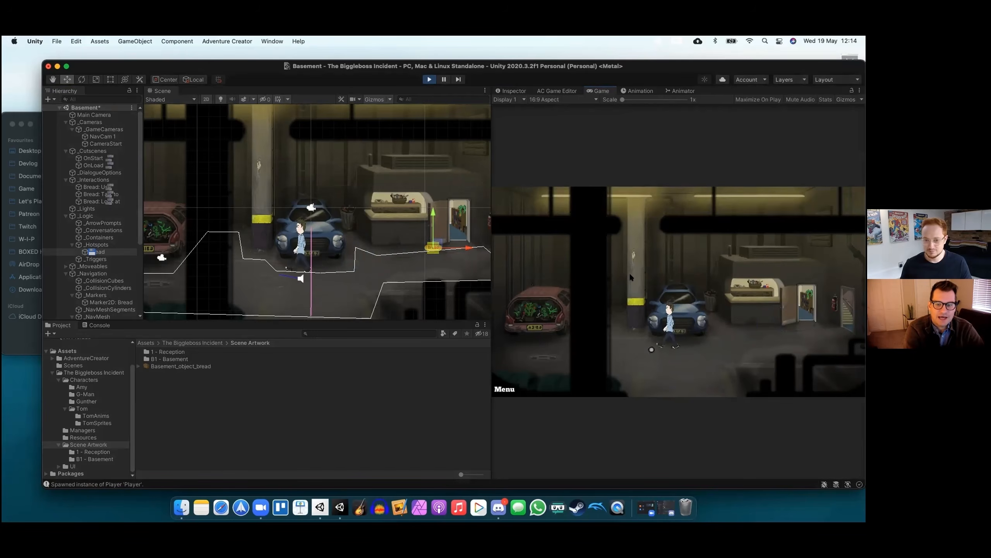
{"action": "left_click", "coordinate": [430, 80]}
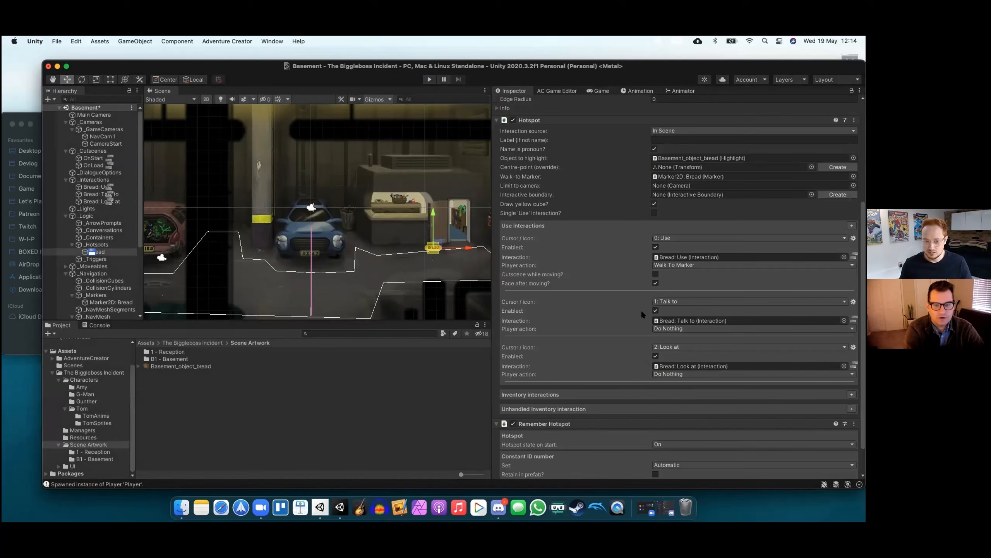
{"action": "scroll", "coordinate": [424, 275], "scroll_direction": "down", "scroll_amount": 4}
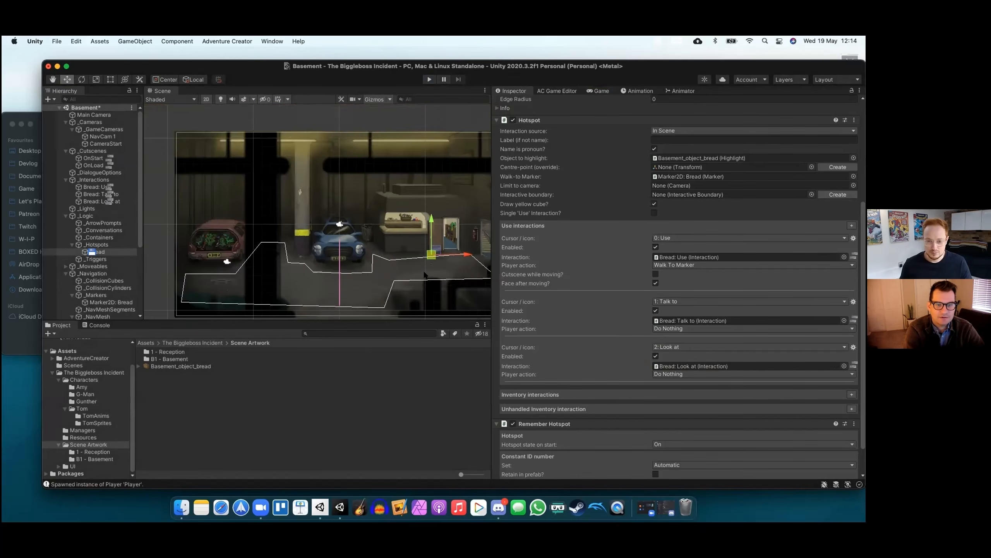
Add a new Hotspot 2D to the Basement scene and rename it Exit
{"action": "scroll", "coordinate": [425, 275], "scroll_direction": "down", "scroll_amount": 2}
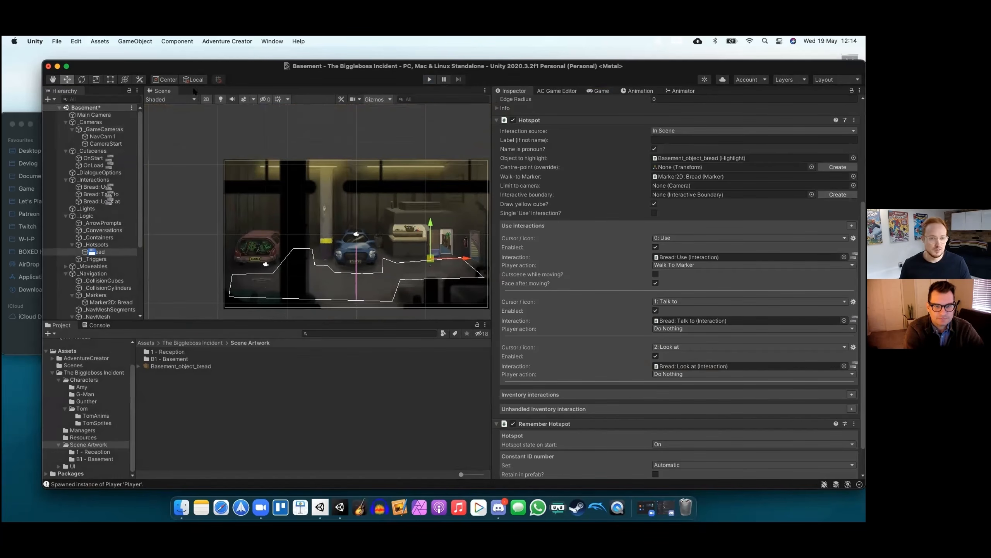
{"action": "left_click", "coordinate": [554, 91]}
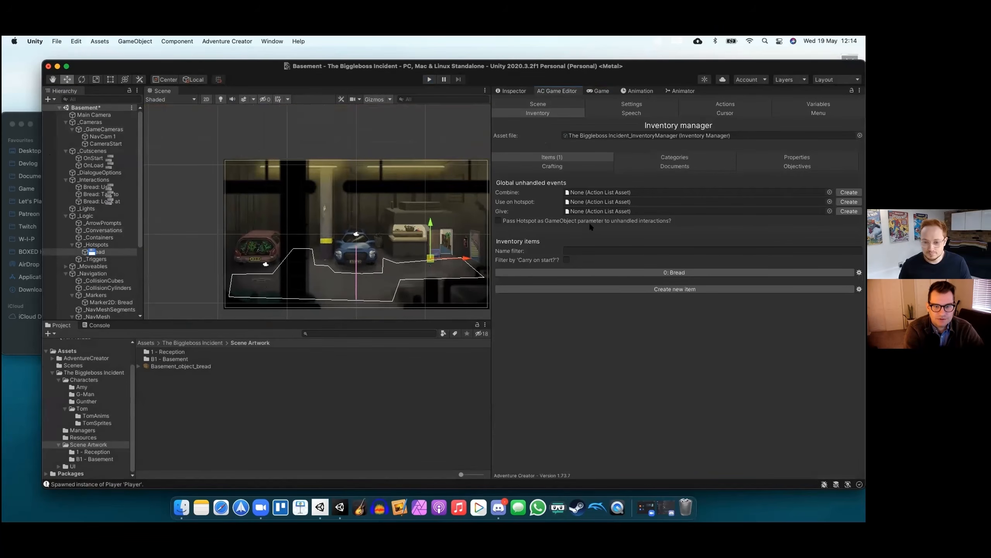
{"action": "left_click", "coordinate": [538, 104]}
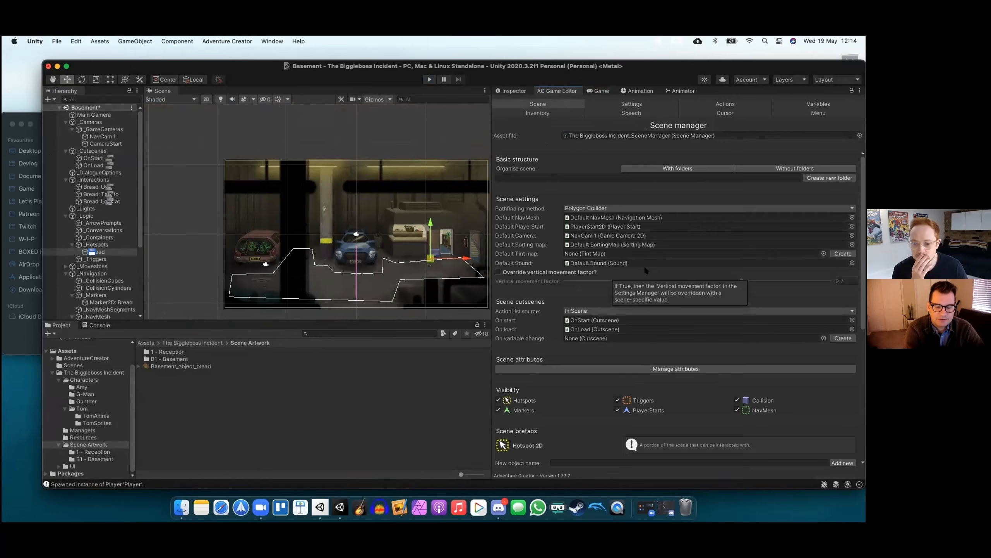
{"action": "scroll", "coordinate": [644, 265], "scroll_direction": "down", "scroll_amount": 10}
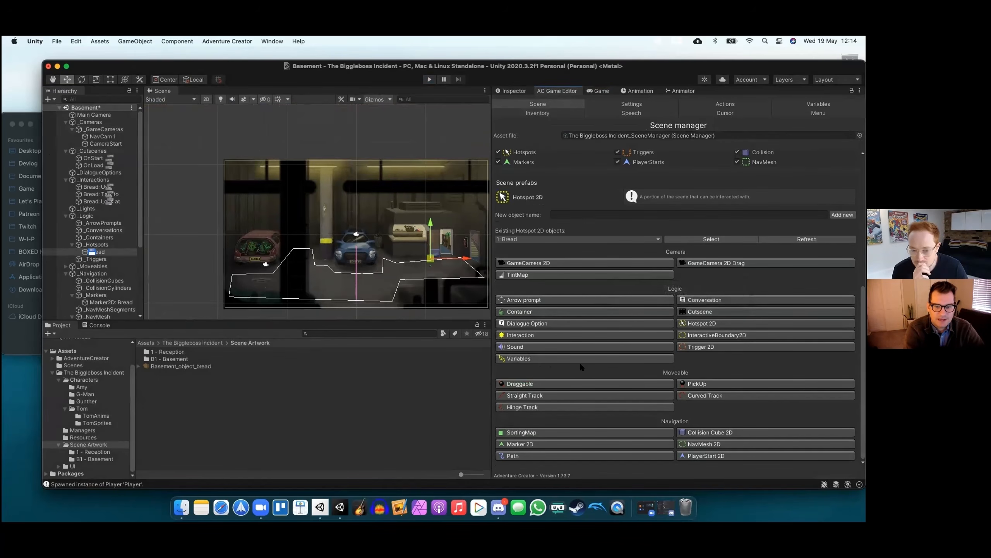
{"action": "left_click", "coordinate": [710, 324]}
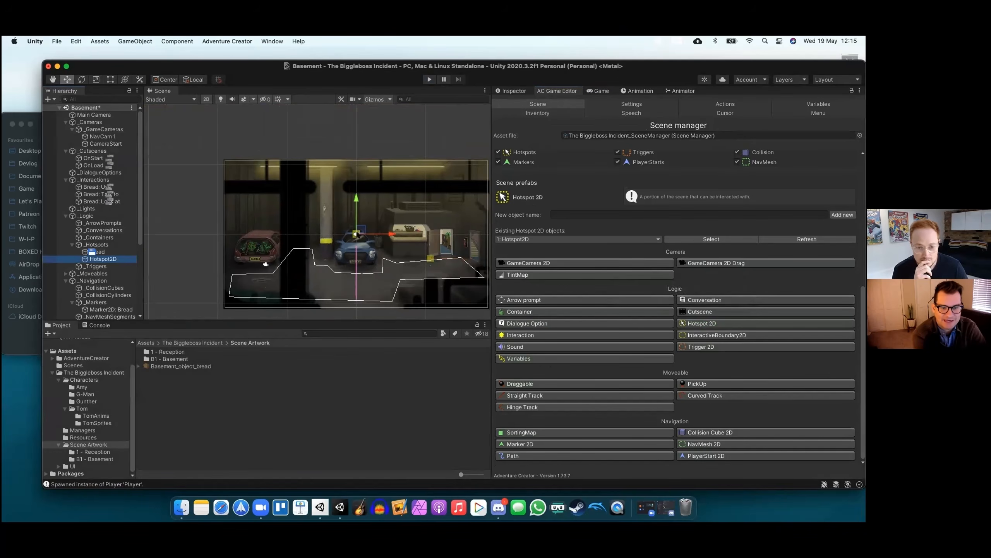
{"action": "right_click", "coordinate": [106, 258]}
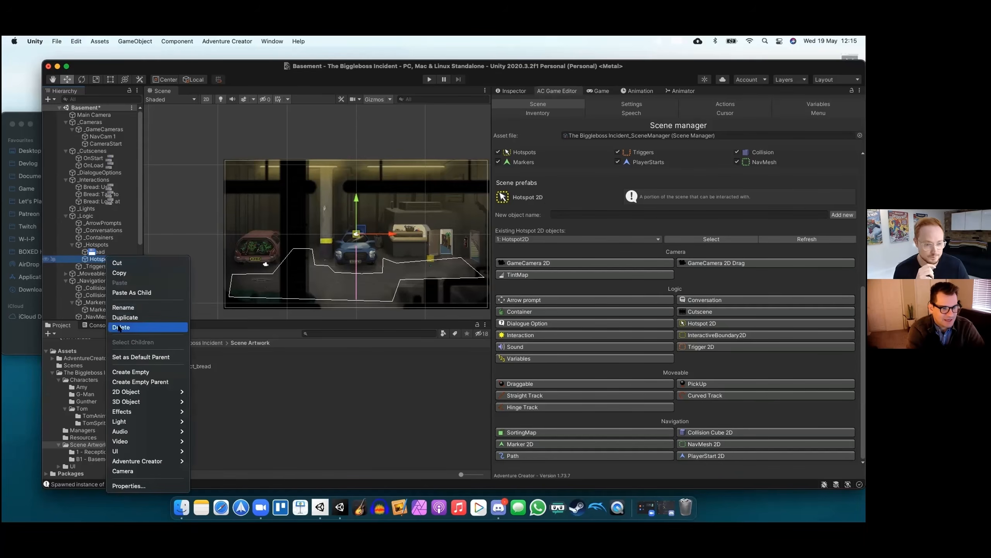
{"action": "left_click", "coordinate": [116, 308]}
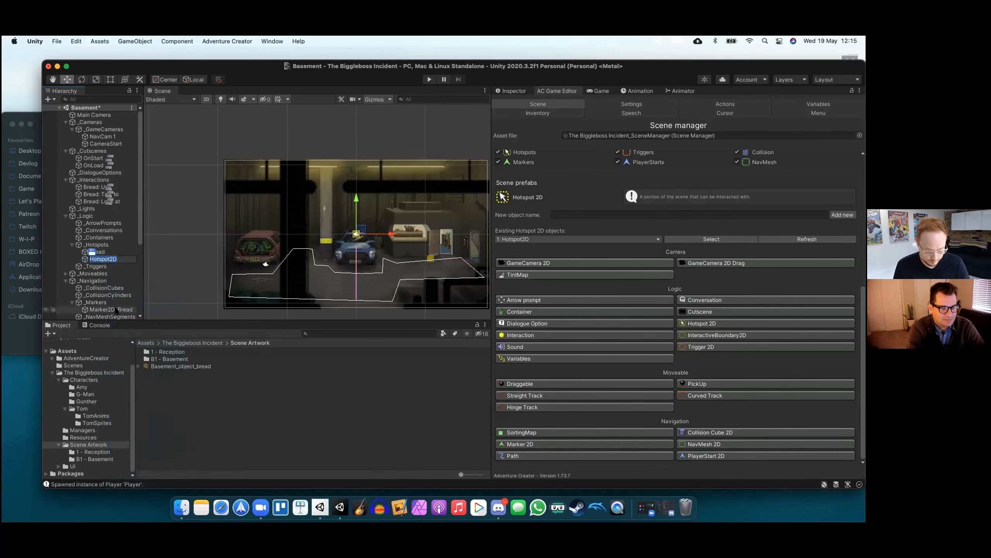
{"action": "type", "text": "Exit"}
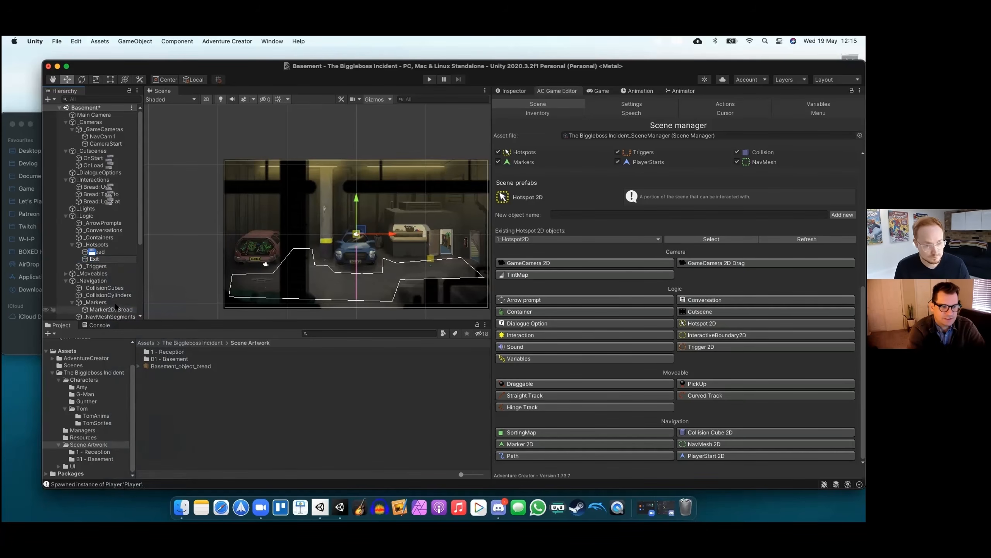
{"action": "key", "text": "Return"}
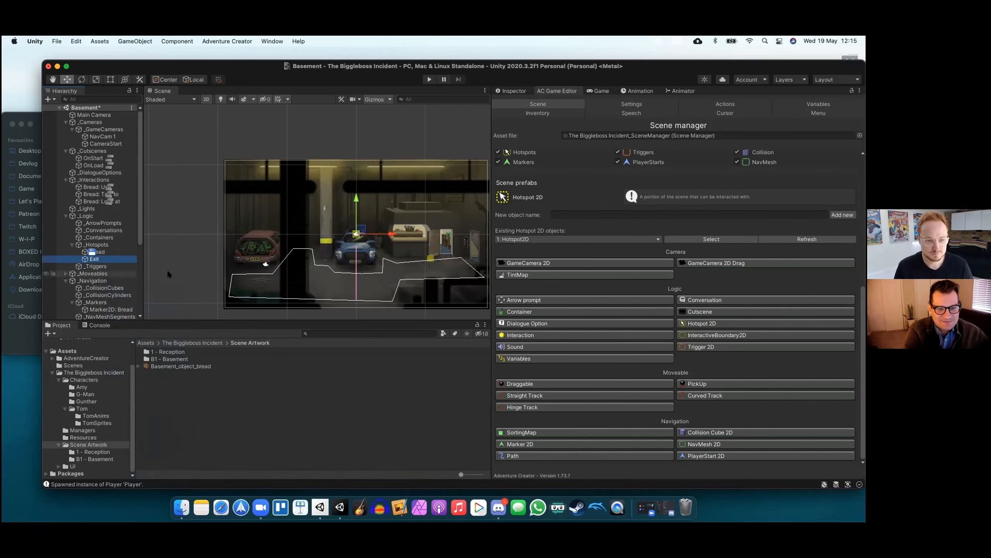
Create a Walk-to Marker for the Exit hotspot and move the hotspot to the basement's right end, about X 17, Y -3.1
{"action": "left_click", "coordinate": [513, 91]}
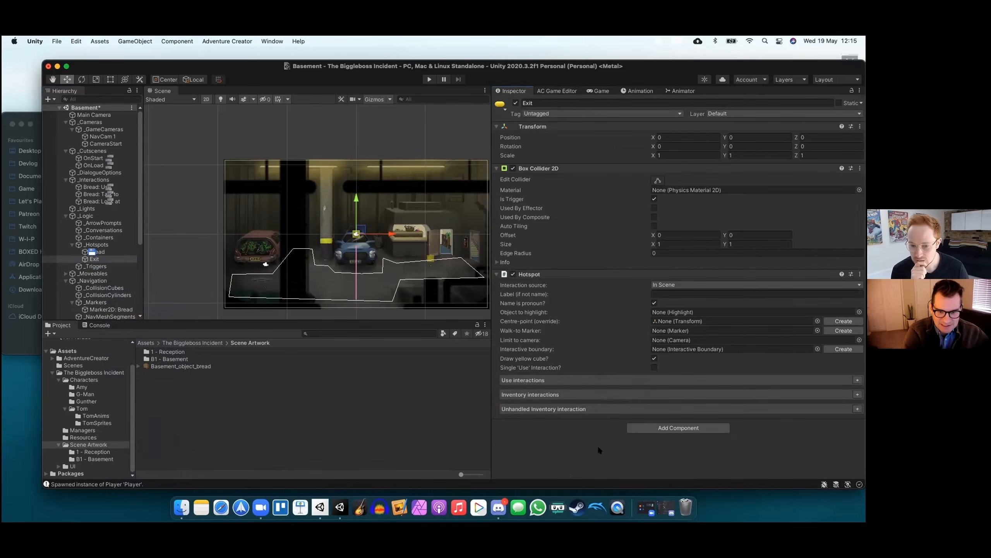
{"action": "left_click", "coordinate": [843, 331]}
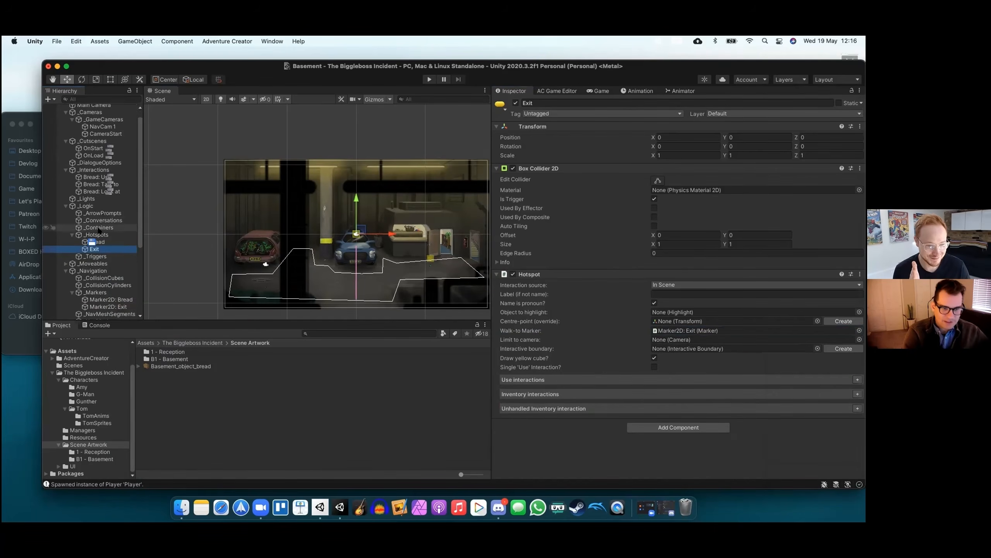
{"action": "scroll", "coordinate": [99, 231], "scroll_direction": "up", "scroll_amount": 1}
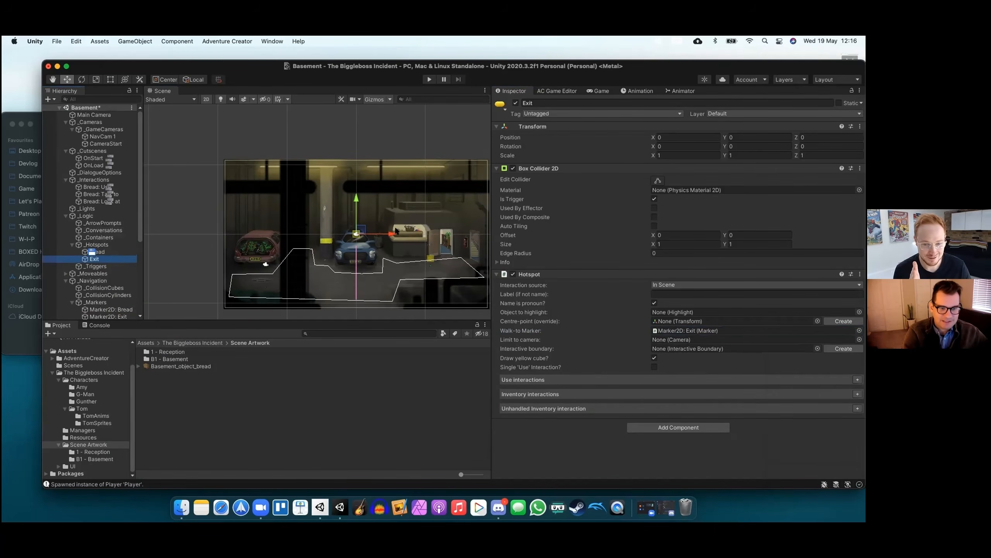
{"action": "left_click_drag", "start_coordinate": [393, 234], "coordinate": [505, 242]}
{"action": "left_click_drag", "start_coordinate": [474, 198], "coordinate": [473, 220]}
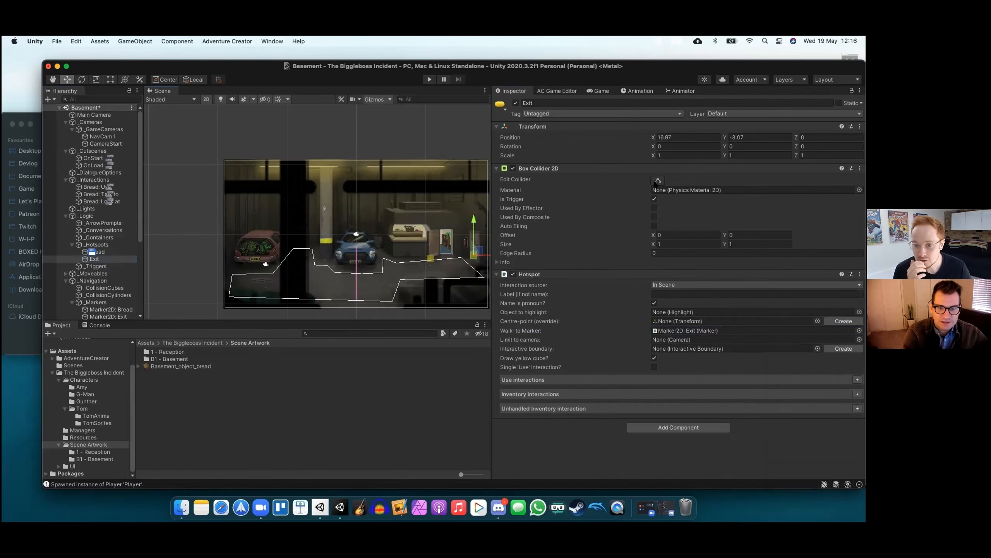
Reshape the Exit hotspot's box collider into a tall rectangle about 1.5 by 4.5 units over the exit
{"action": "left_click", "coordinate": [657, 180]}
{"action": "mouse_move", "coordinate": [474, 250]}
{"action": "left_mouse_down"}
{"action": "mouse_move", "coordinate": [474, 235]}
{"action": "mouse_move", "coordinate": [476, 262]}
{"action": "left_mouse_up"}
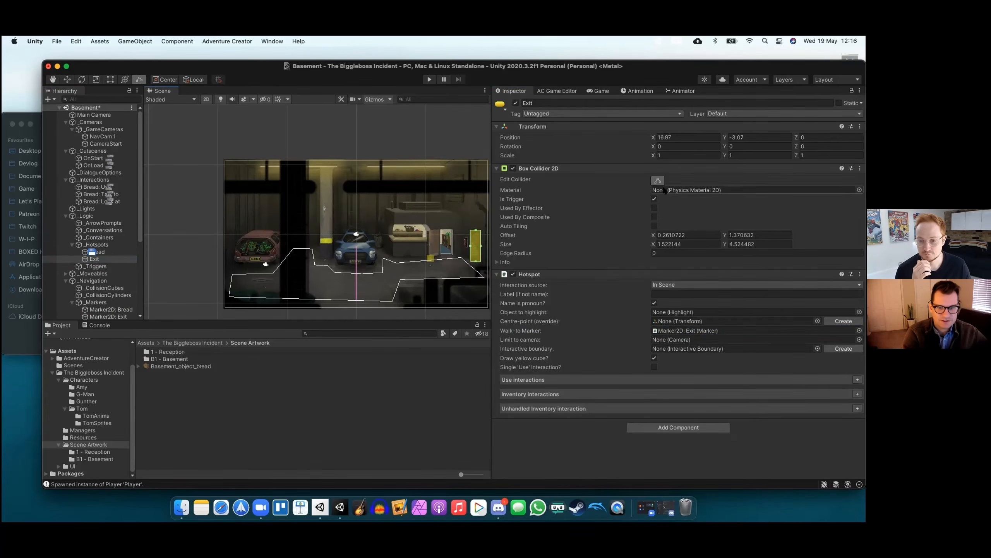
{"action": "left_click", "coordinate": [658, 181]}
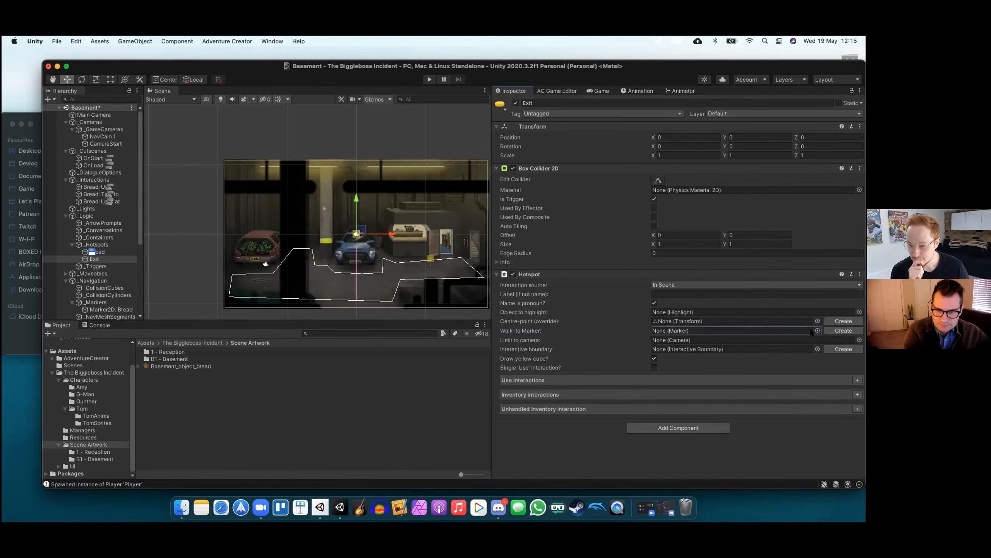
Assign Marker2D: Exit as the Exit hotspot's Walk-to Marker
{"action": "left_click", "coordinate": [839, 330]}
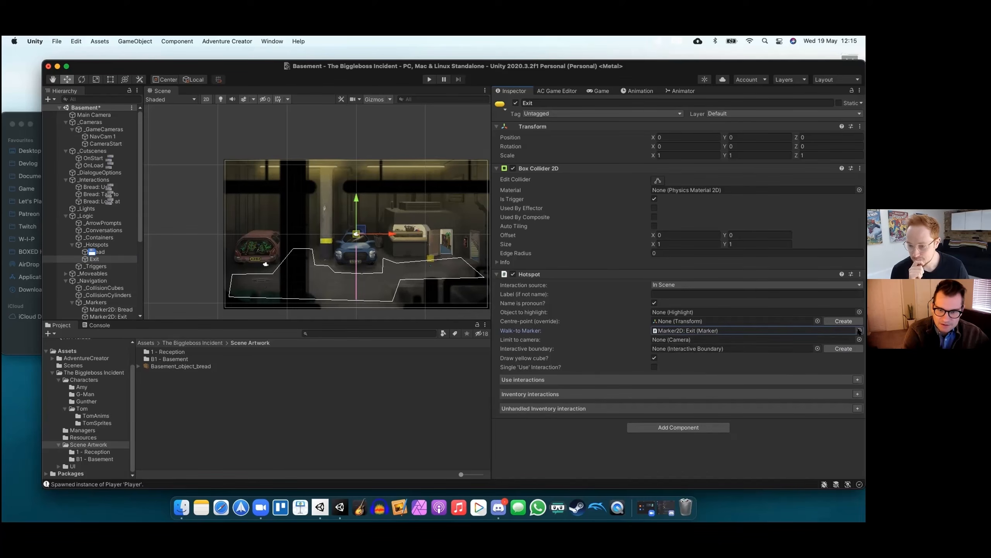
{"action": "left_click", "coordinate": [859, 330]}
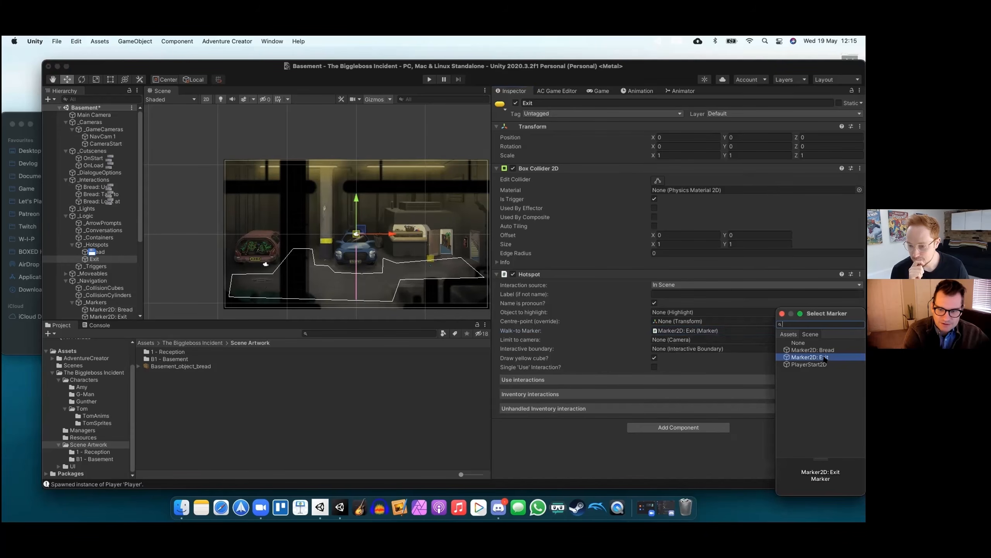
{"action": "left_click", "coordinate": [660, 330]}
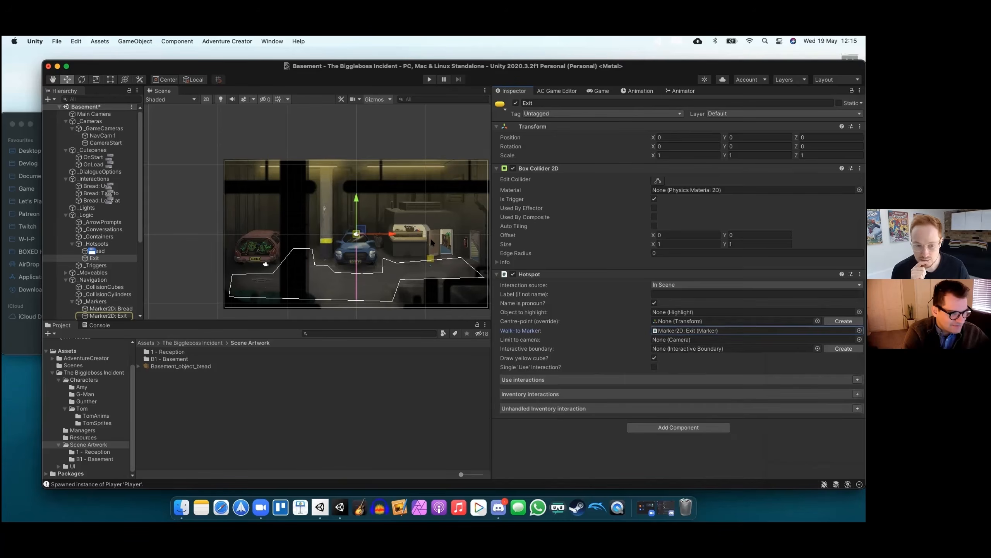
Move Marker2D: Exit onto the floor just left of the Exit hotspot, at about X 15.2, Y -4.3
{"action": "double_click", "coordinate": [660, 330]}
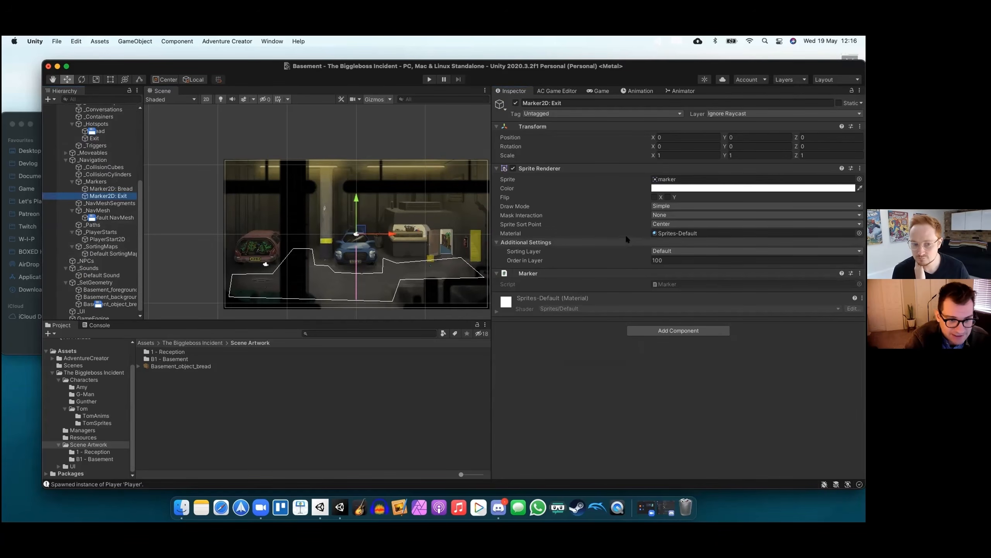
{"action": "left_click_drag", "start_coordinate": [392, 234], "coordinate": [500, 235]}
{"action": "left_click_drag", "start_coordinate": [464, 201], "coordinate": [464, 231]}
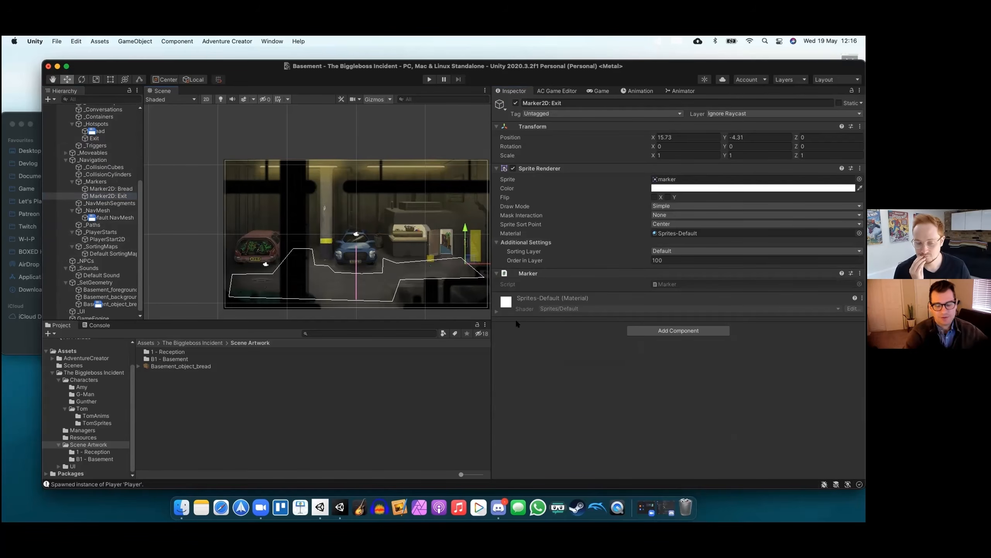
{"action": "left_click_drag", "start_coordinate": [480, 264], "coordinate": [476, 264]}
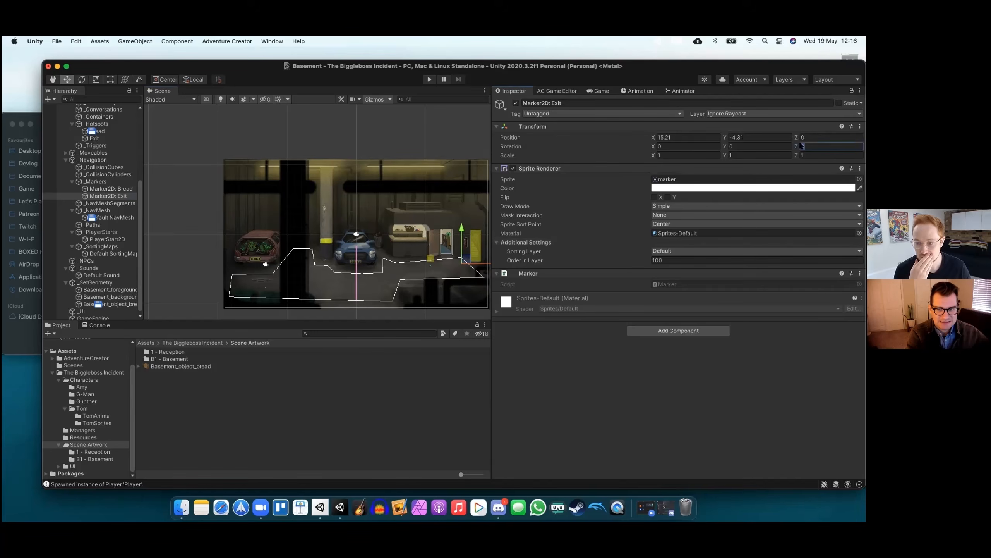
Set the Z rotation of Marker2D: Exit to -90
{"action": "left_click", "coordinate": [801, 145]}
{"action": "type", "text": "90"}
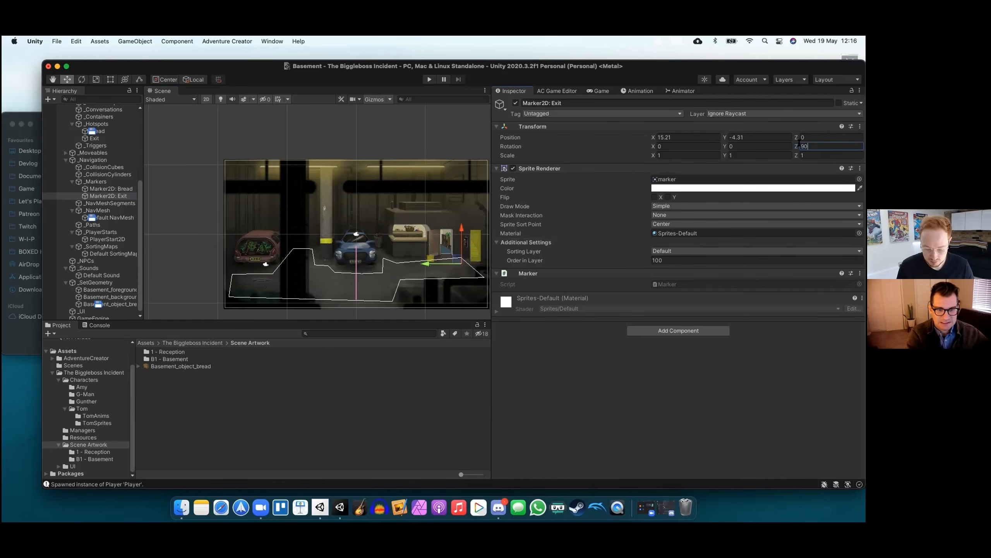
{"action": "key", "text": "BackSpace"}
{"action": "key", "text": "BackSpace"}
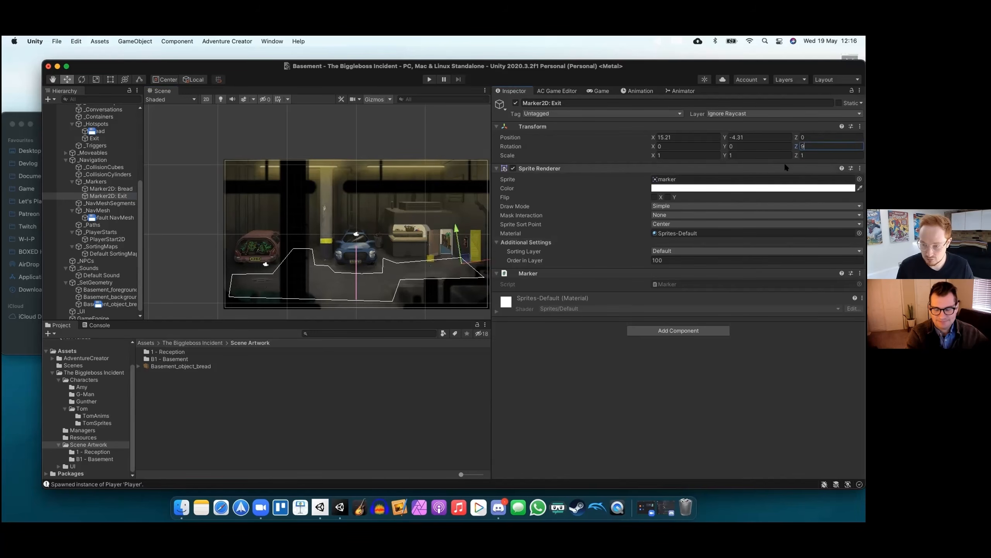
{"action": "type", "text": "-90"}
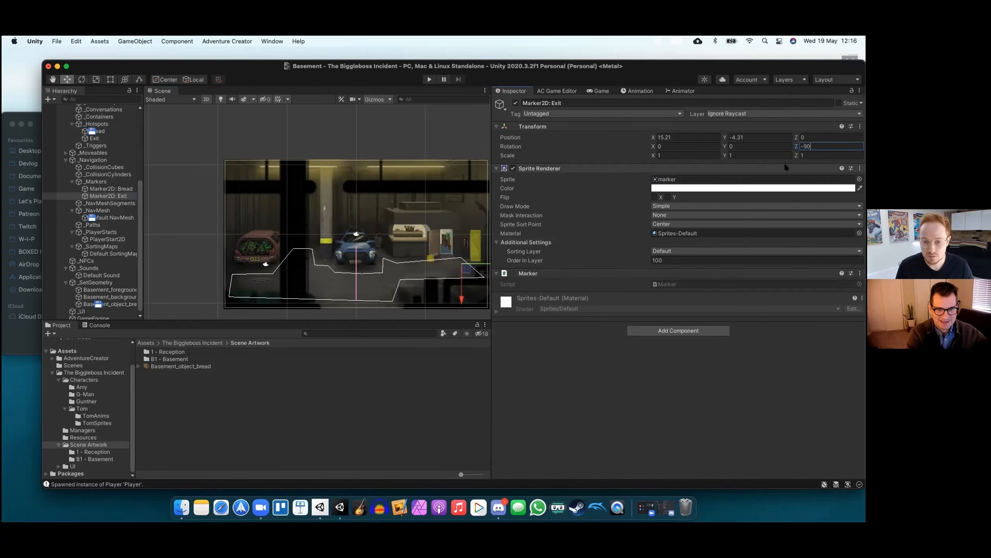
{"action": "scroll", "coordinate": [473, 265], "scroll_direction": "up", "scroll_amount": 15}
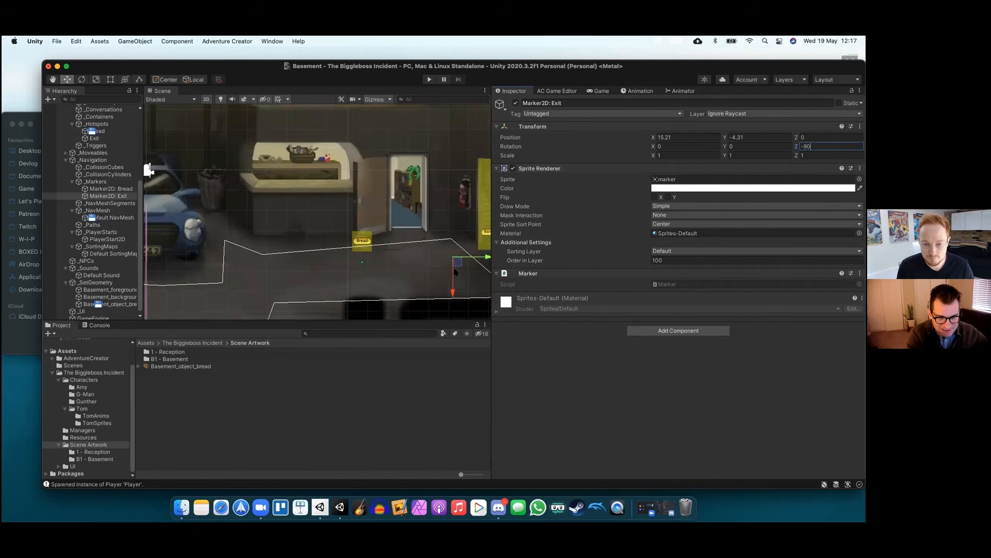
{"action": "scroll", "coordinate": [456, 270], "scroll_direction": "down", "scroll_amount": 10}
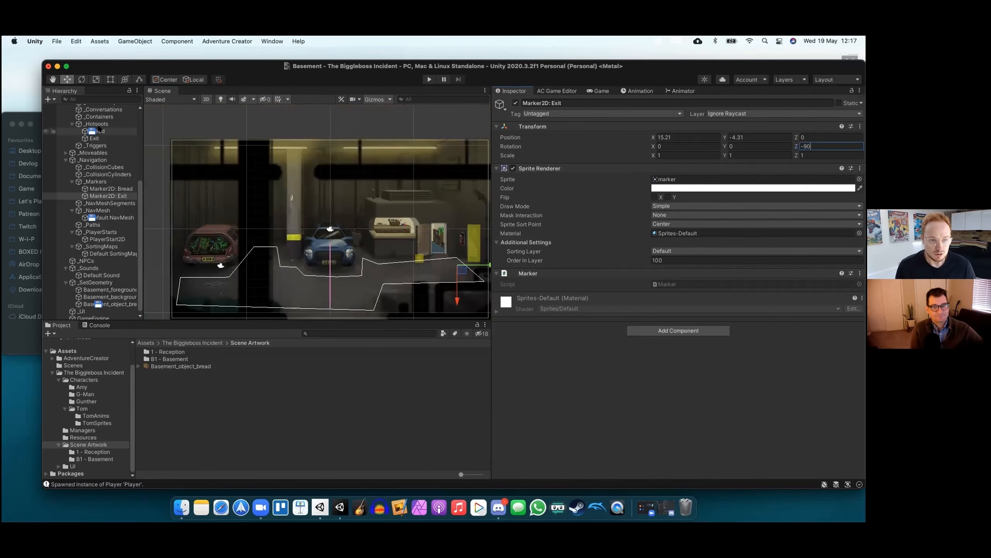
Add a Use interaction to the Exit hotspot with the Use cursor and create its Exit: Use interaction object
{"action": "left_click", "coordinate": [94, 137]}
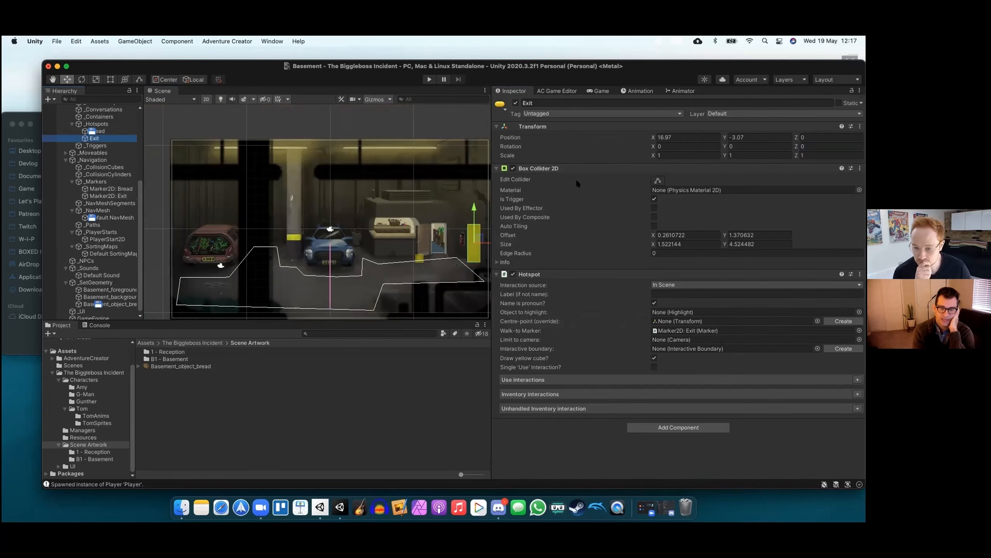
{"action": "left_click", "coordinate": [857, 379]}
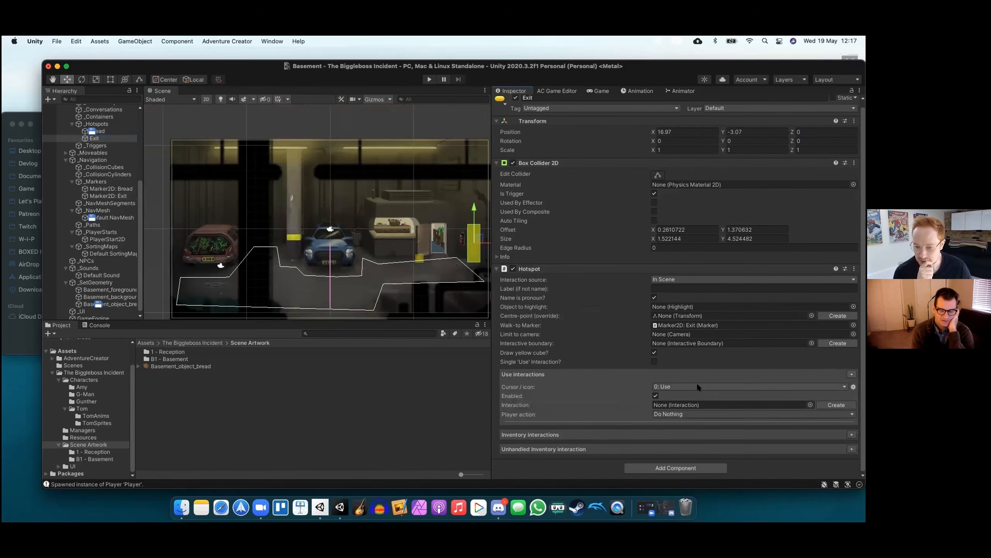
{"action": "left_click", "coordinate": [698, 386]}
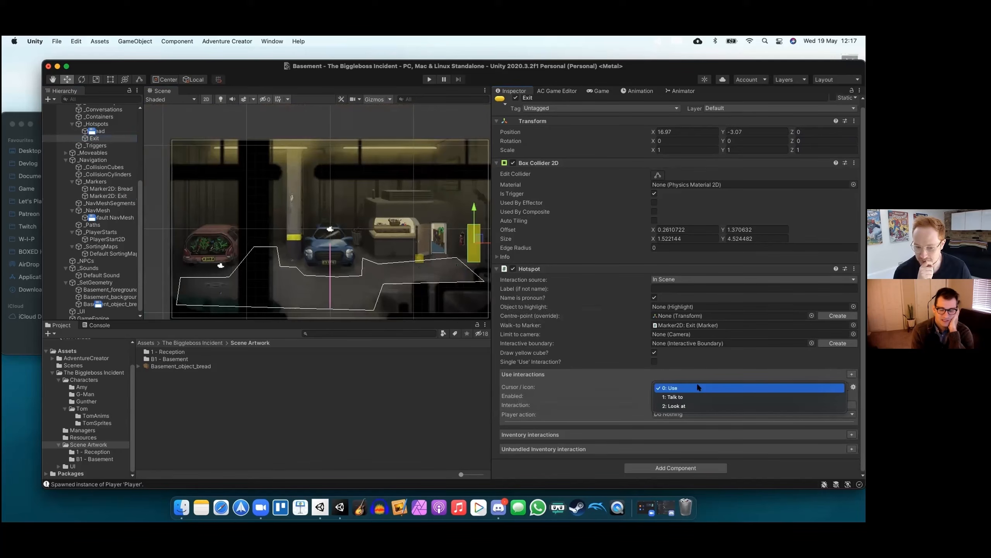
{"action": "left_click", "coordinate": [697, 386]}
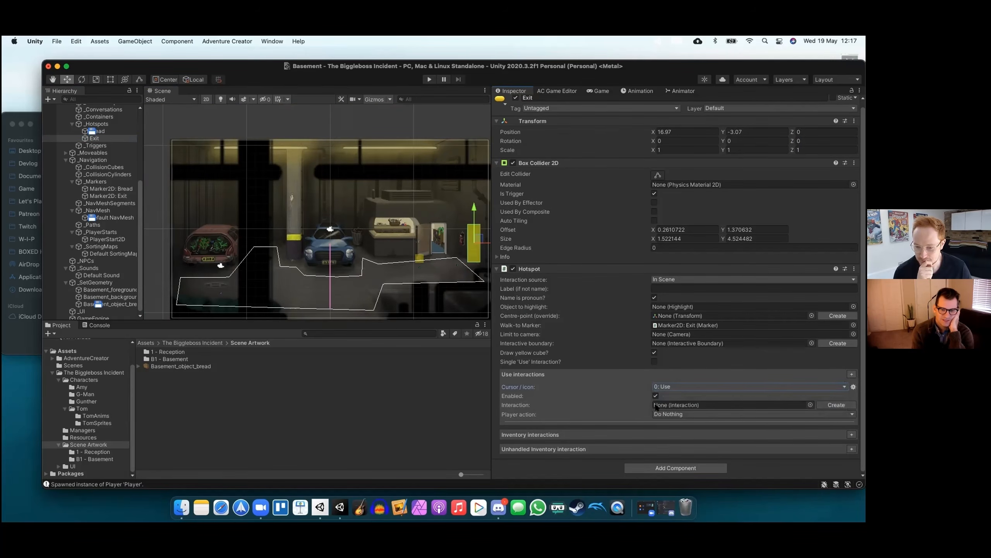
{"action": "left_click", "coordinate": [836, 405]}
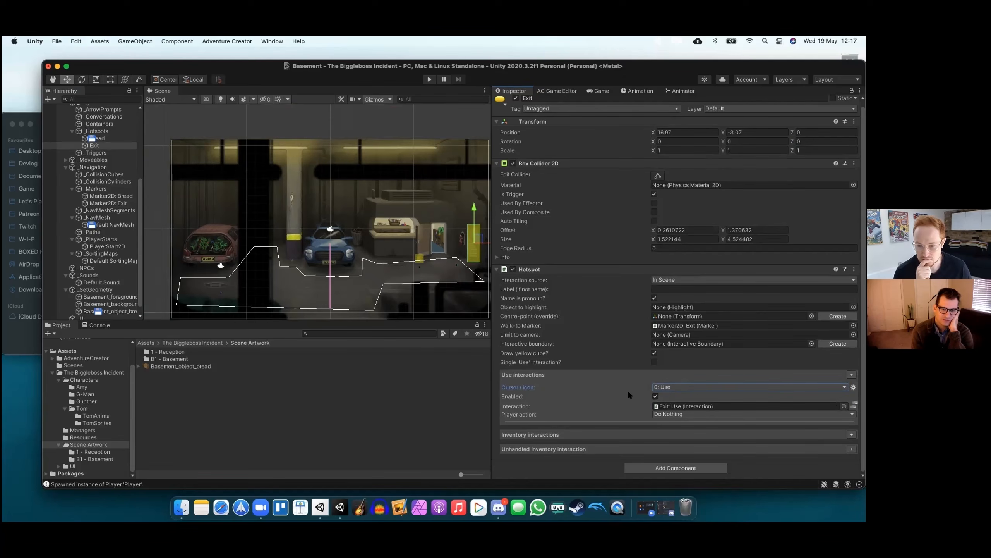
Set the Exit hotspot's Use player action to Walk To Marker and enable Face after moving
{"action": "left_click", "coordinate": [659, 414]}
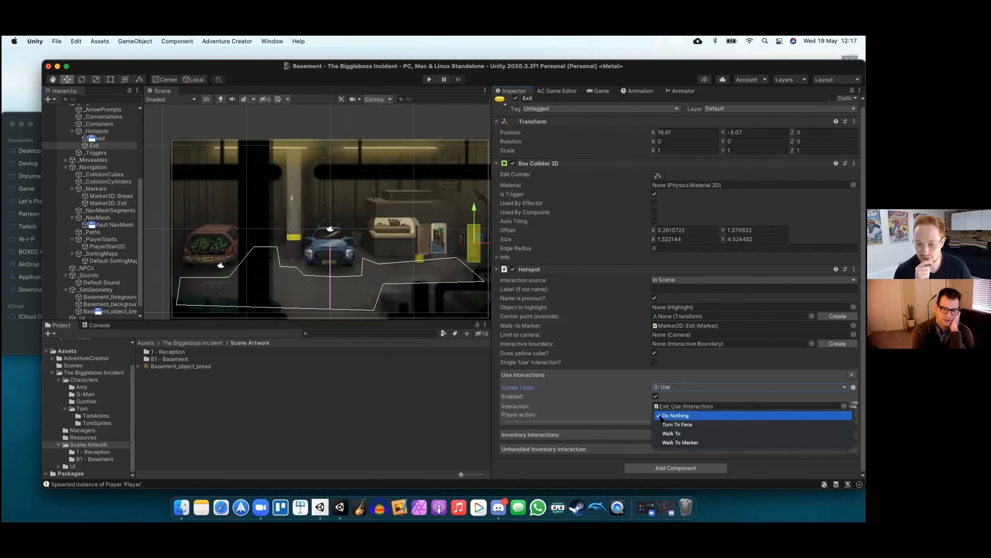
{"action": "left_click", "coordinate": [663, 433]}
{"action": "left_click", "coordinate": [663, 414]}
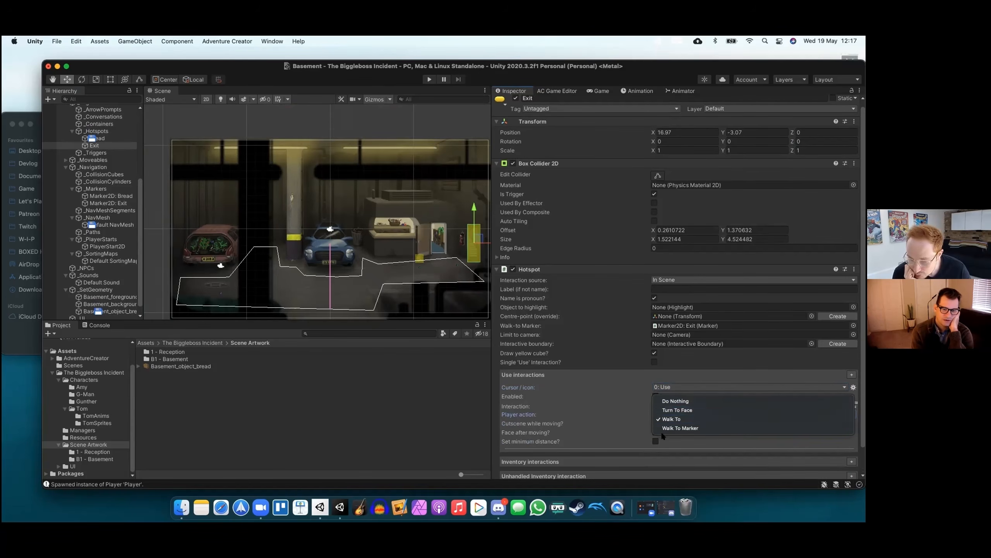
{"action": "left_click", "coordinate": [661, 431]}
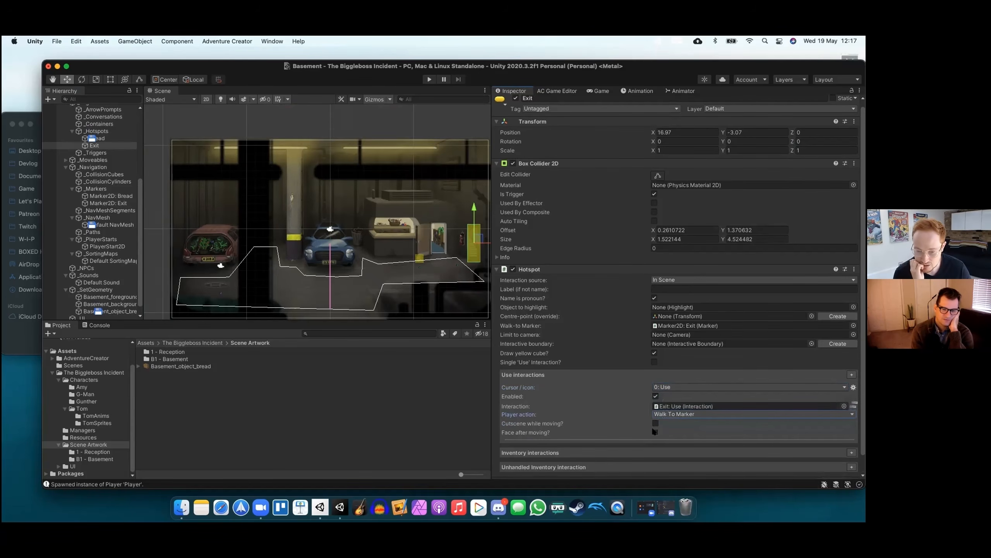
{"action": "left_click", "coordinate": [656, 432]}
{"action": "scroll", "coordinate": [611, 410], "scroll_direction": "down", "scroll_amount": 2}
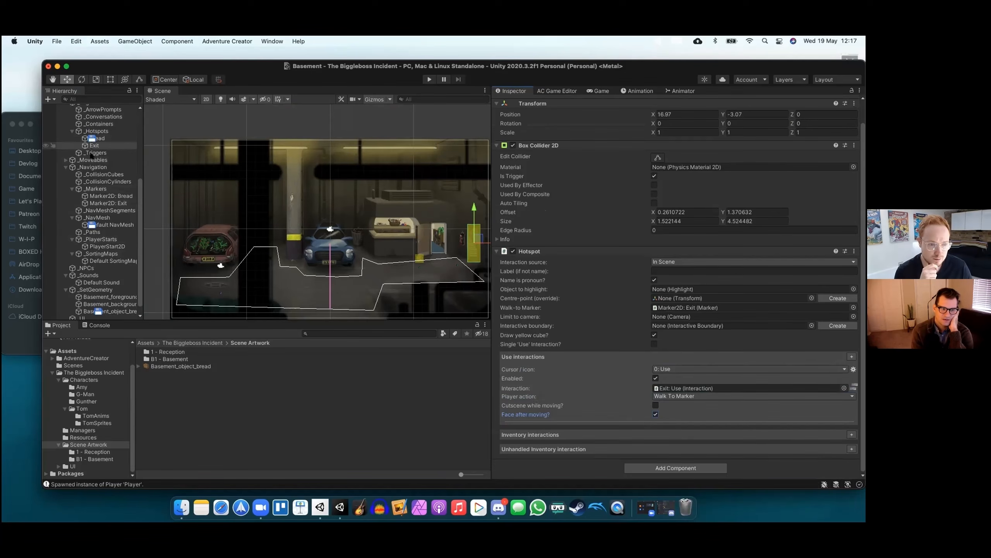
Select the Exit: Use interaction object in the scene hierarchy to edit its action list
{"action": "scroll", "coordinate": [94, 221], "scroll_direction": "down", "scroll_amount": 1}
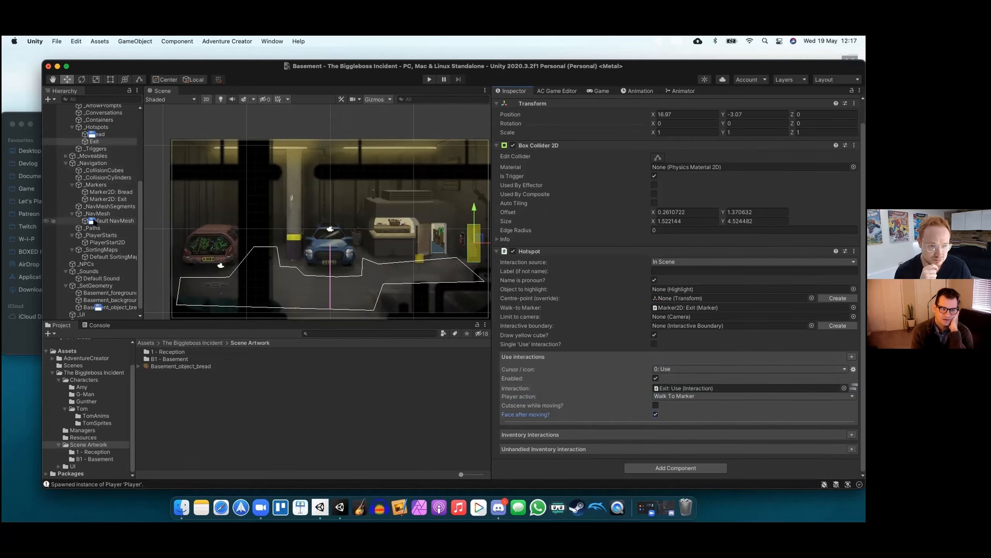
{"action": "scroll", "coordinate": [95, 221], "scroll_direction": "up", "scroll_amount": 5}
{"action": "left_click", "coordinate": [94, 161]}
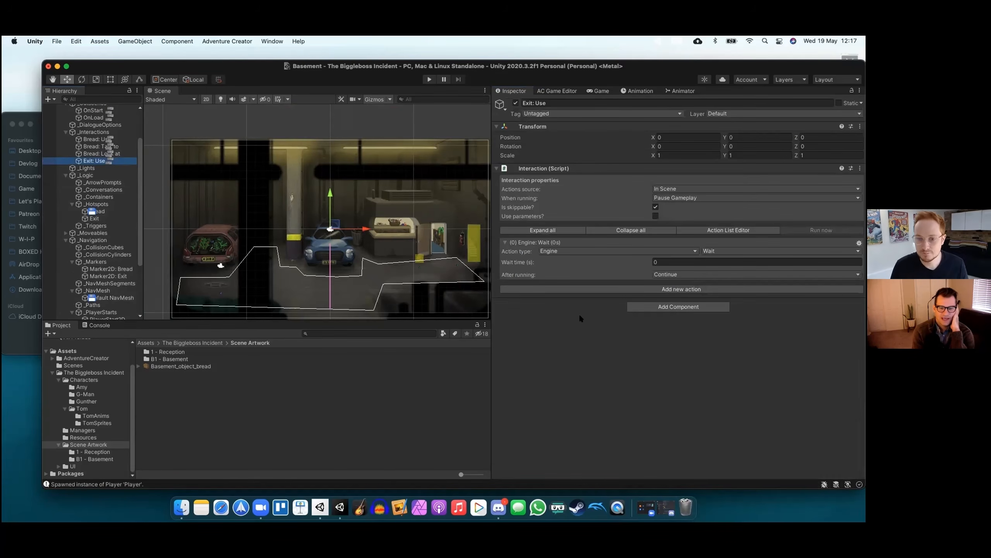
Set the first action of the Exit: Use interaction to Character: Move to point
{"action": "left_click", "coordinate": [585, 251]}
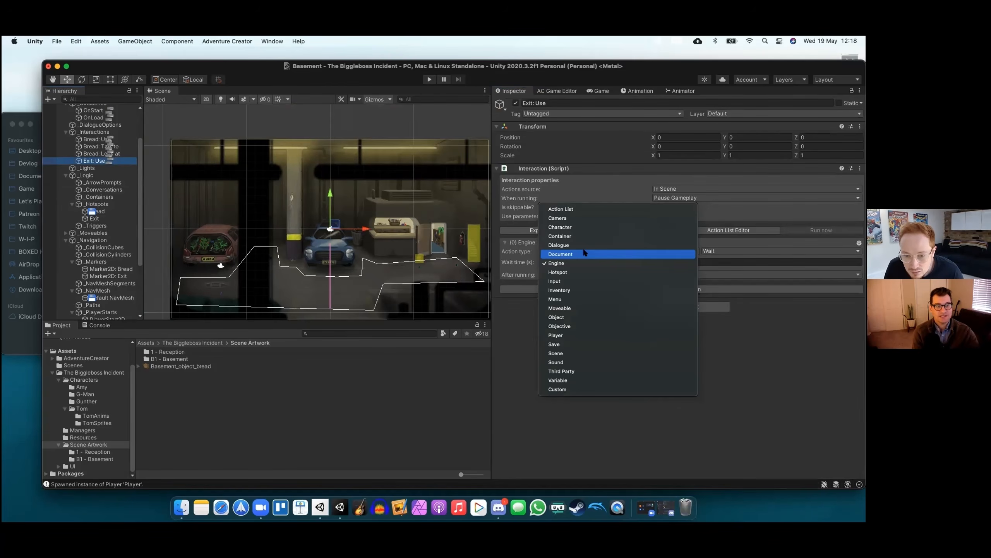
{"action": "left_click", "coordinate": [495, 339]}
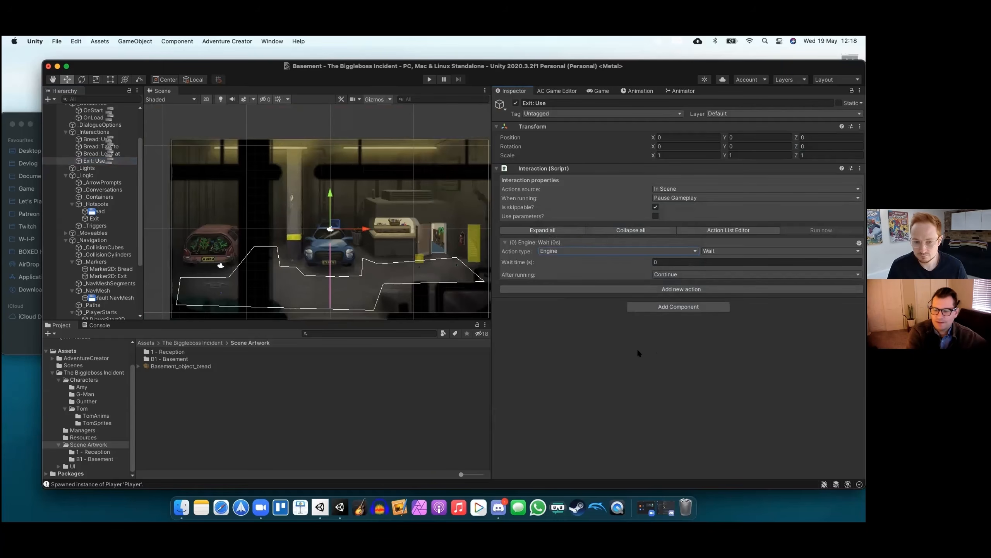
{"action": "left_click", "coordinate": [693, 251]}
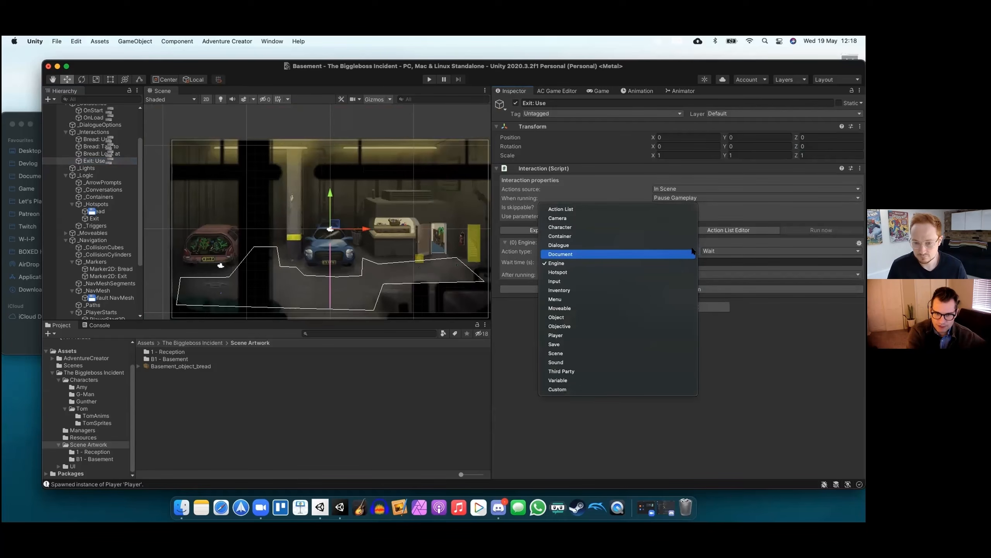
{"action": "left_click", "coordinate": [647, 228]}
{"action": "left_click", "coordinate": [733, 249]}
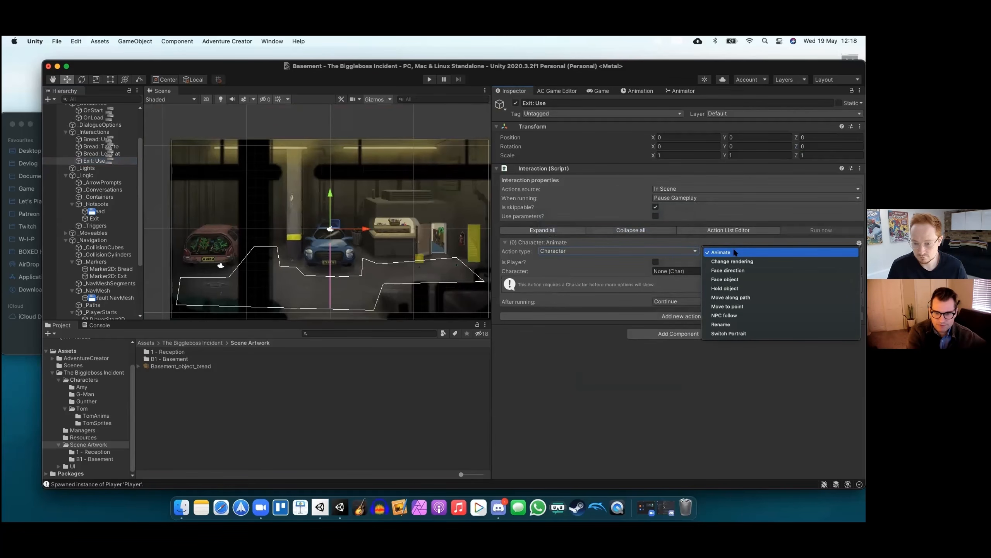
{"action": "left_click", "coordinate": [727, 306]}
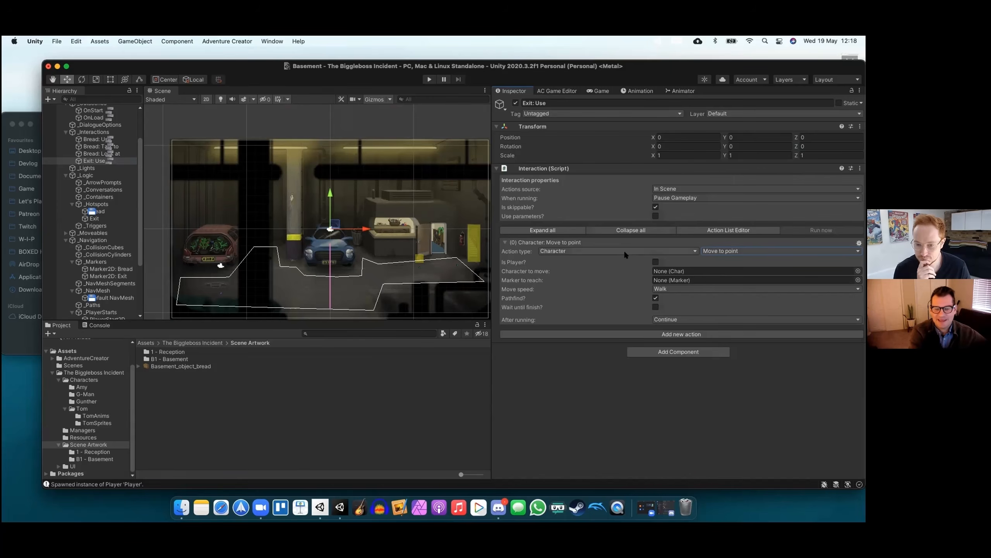
Change the first action of the Exit: Use interaction to Camera: Fade with the type Fade Out
{"action": "left_click", "coordinate": [624, 250]}
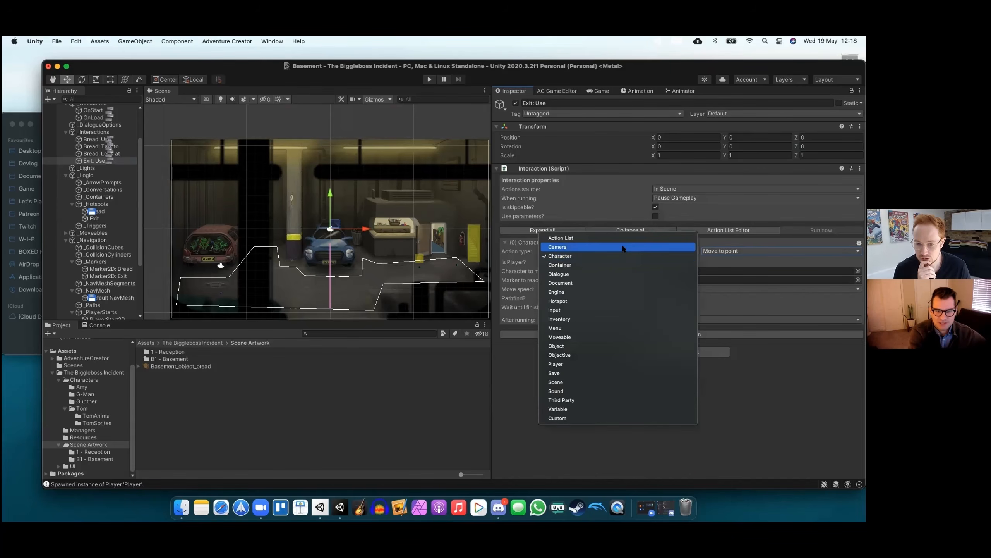
{"action": "left_click", "coordinate": [624, 247]}
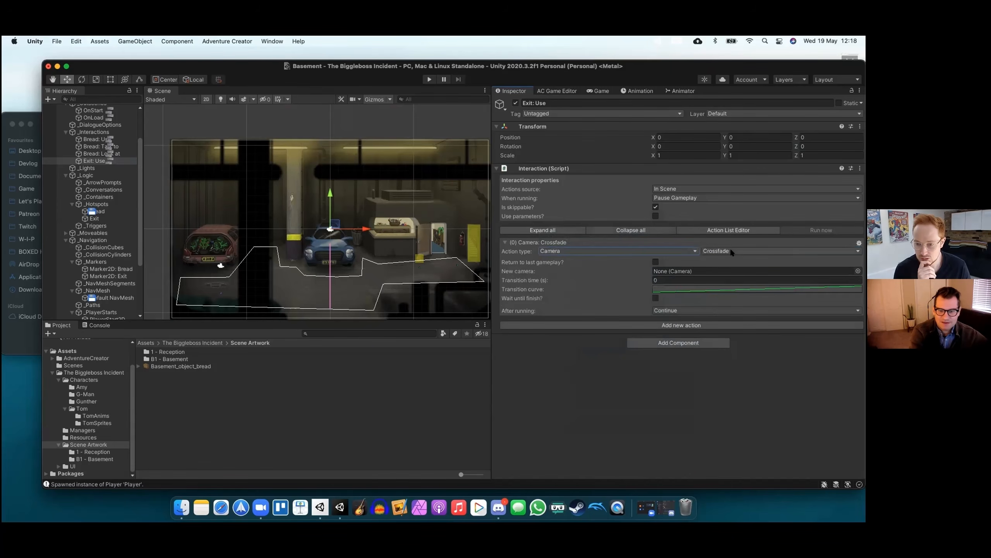
{"action": "left_click", "coordinate": [731, 252]}
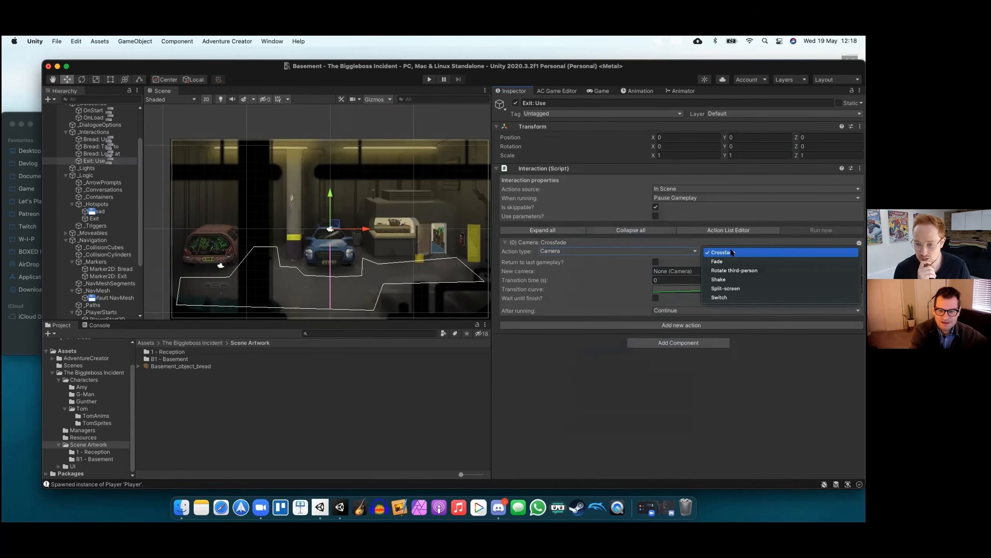
{"action": "left_click", "coordinate": [731, 261]}
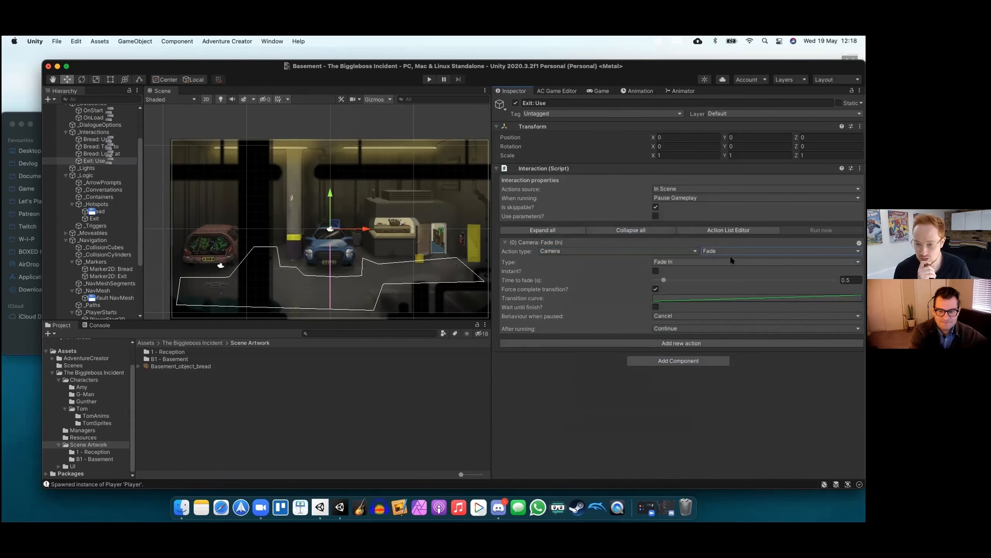
{"action": "left_click", "coordinate": [731, 259]}
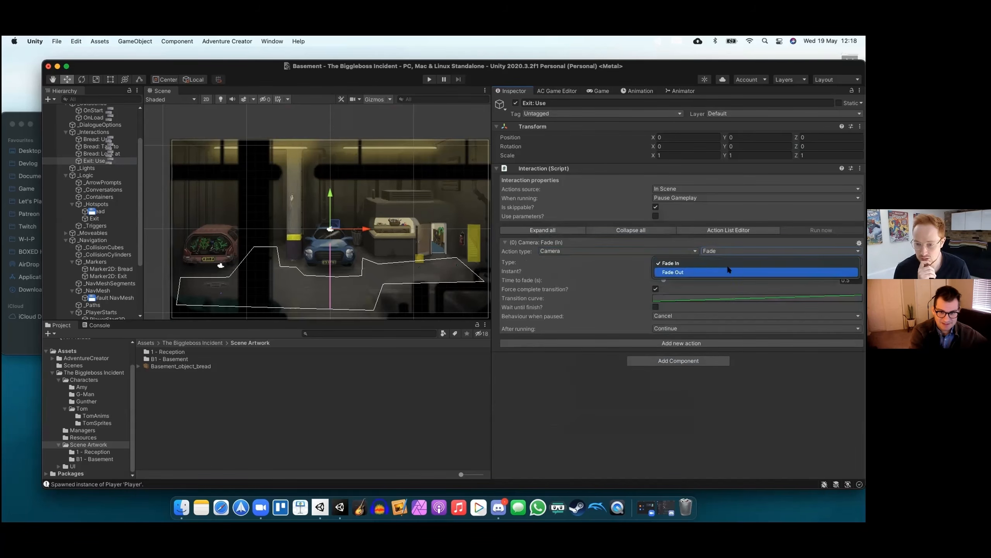
{"action": "left_click", "coordinate": [727, 269]}
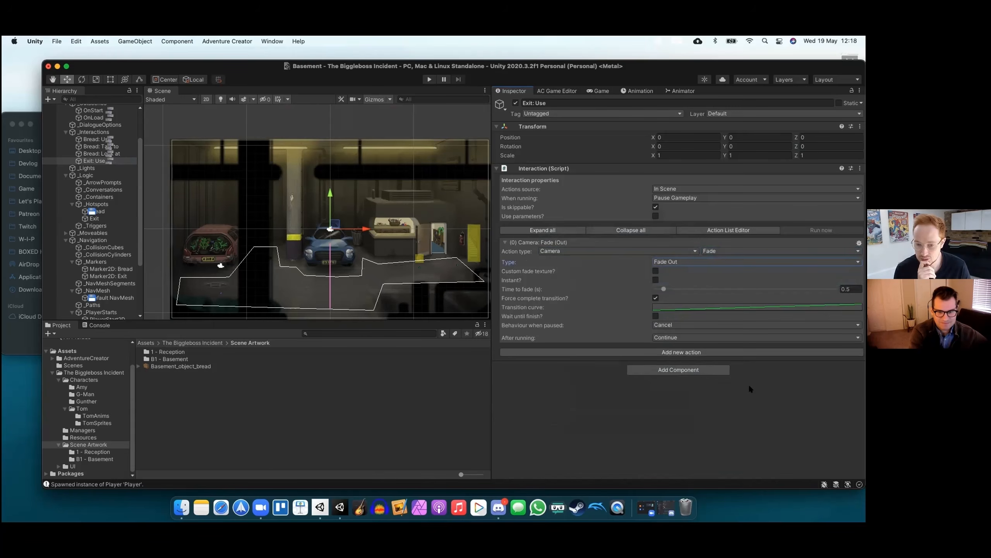
Add a second action, Scene: Switch, to the Exit: Use interaction and choose its scene by Name
{"action": "left_click", "coordinate": [704, 352]}
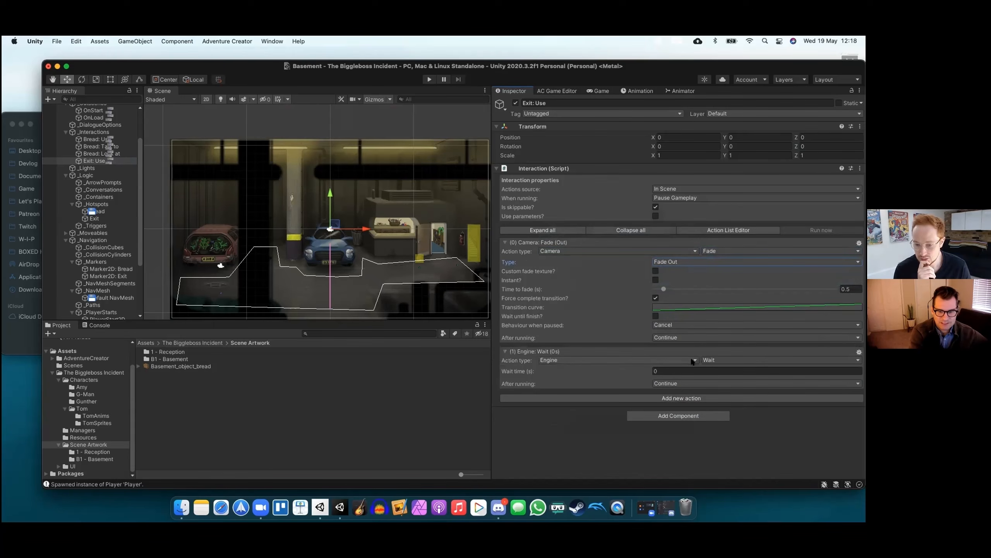
{"action": "left_click", "coordinate": [693, 360]}
{"action": "left_click", "coordinate": [627, 462]}
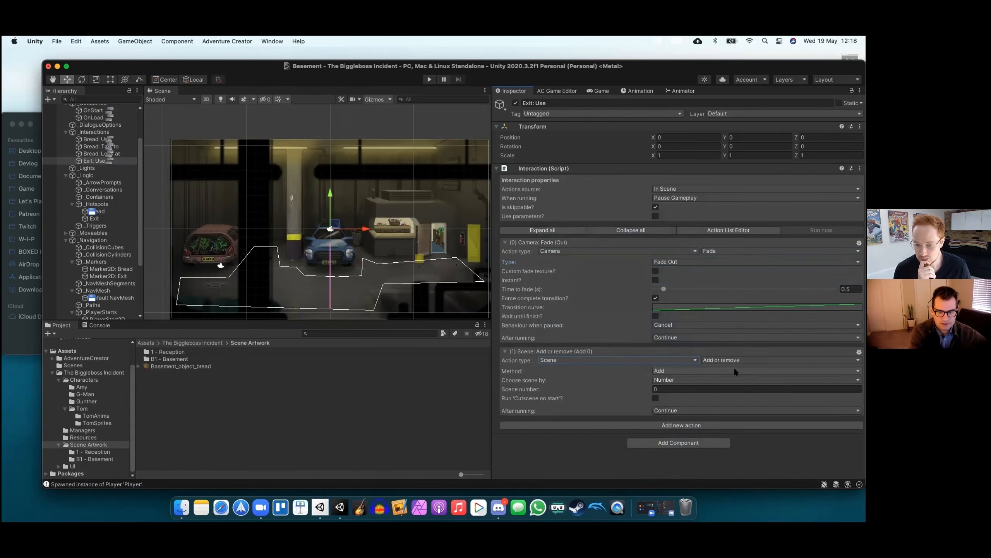
{"action": "left_click", "coordinate": [727, 360]}
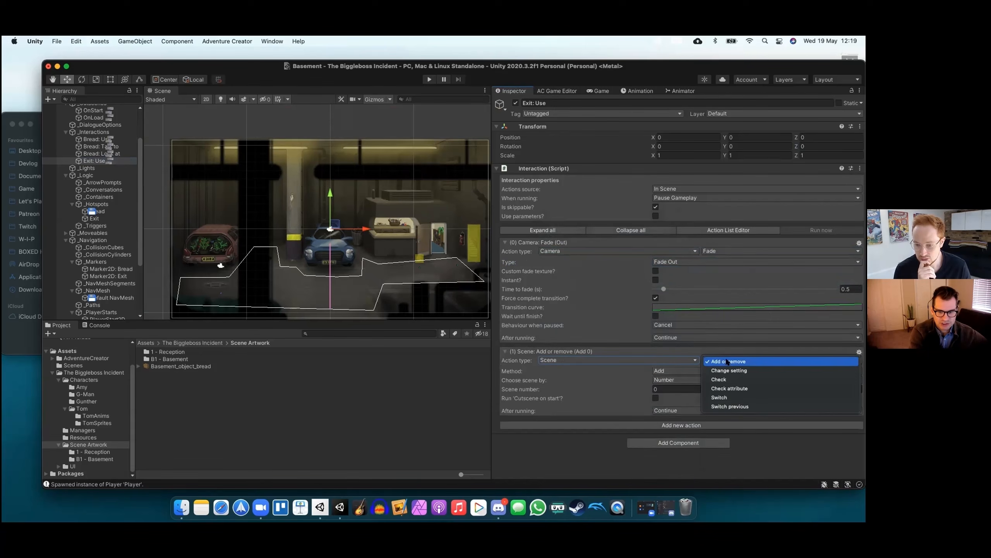
{"action": "left_click", "coordinate": [722, 397]}
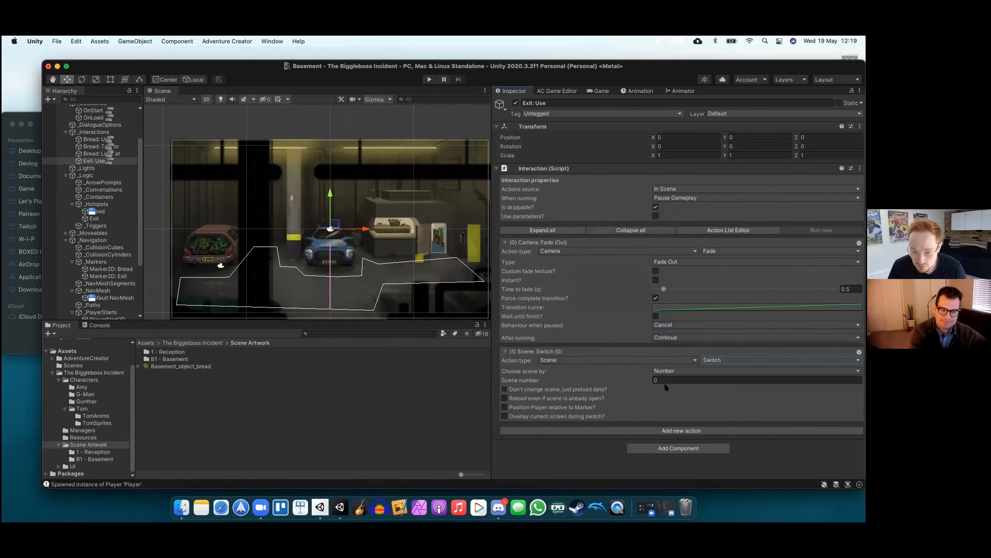
{"action": "left_click", "coordinate": [664, 371]}
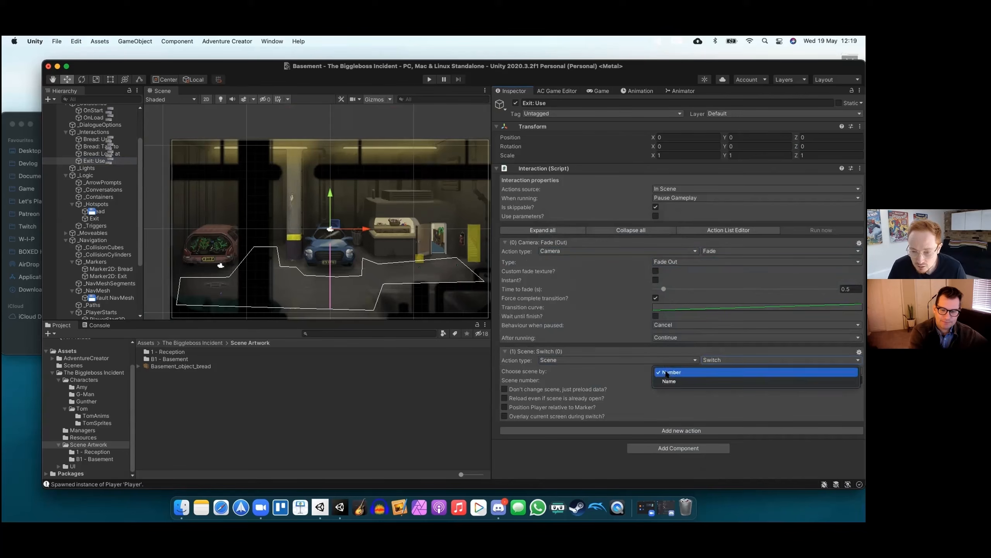
{"action": "left_click", "coordinate": [663, 377]}
{"action": "left_click", "coordinate": [663, 378]}
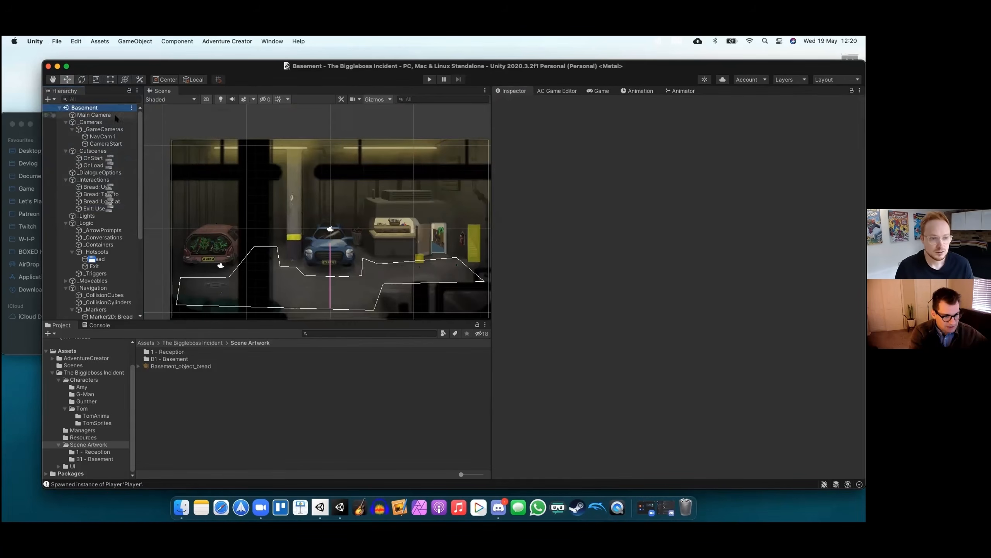
Duplicate the Basement scene asset in the project's Scenes folder
{"action": "scroll", "coordinate": [114, 187], "scroll_direction": "down", "scroll_amount": 1}
{"action": "scroll", "coordinate": [114, 179], "scroll_direction": "up", "scroll_amount": 1}
{"action": "scroll", "coordinate": [113, 179], "scroll_direction": "down", "scroll_amount": 10}
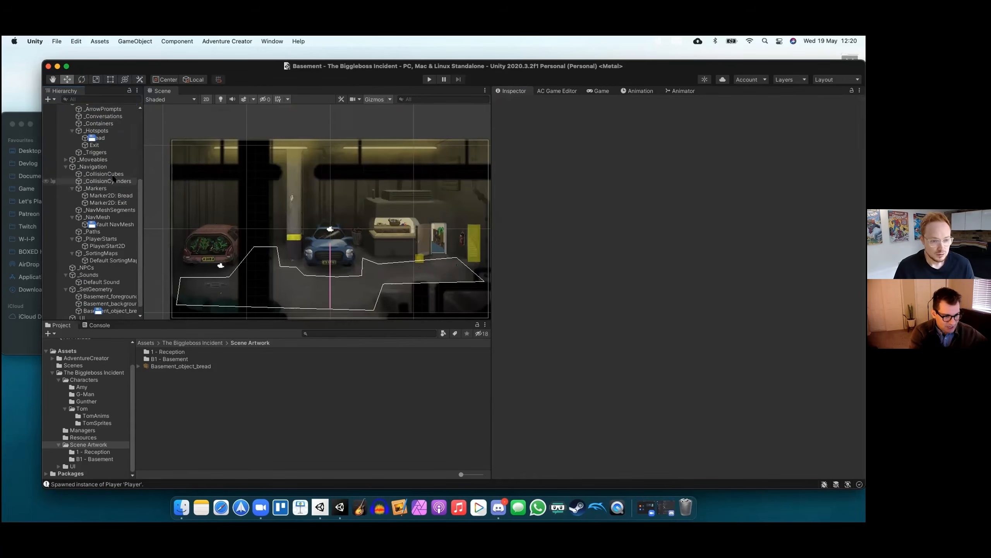
{"action": "scroll", "coordinate": [70, 368], "scroll_direction": "up", "scroll_amount": 1}
{"action": "left_click", "coordinate": [70, 369]}
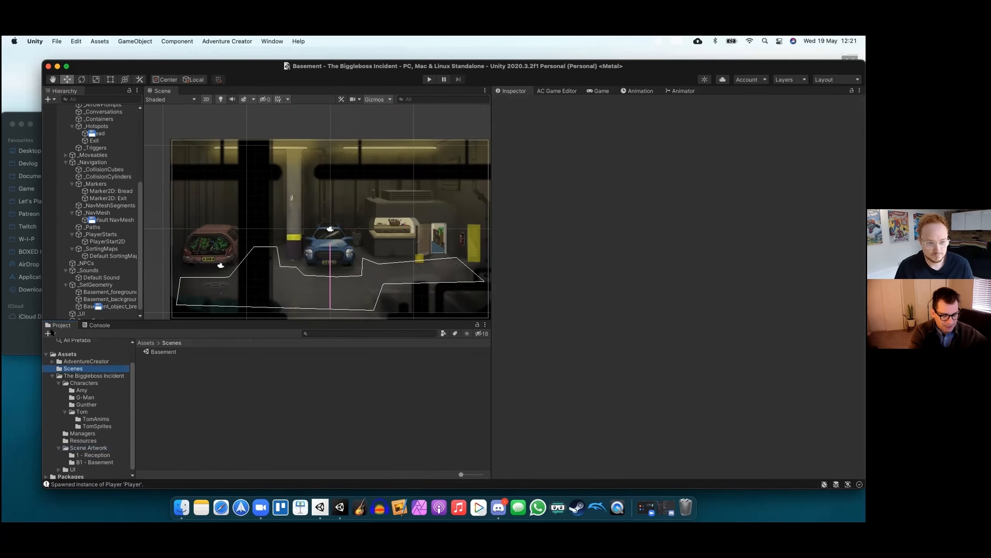
{"action": "left_click", "coordinate": [151, 352]}
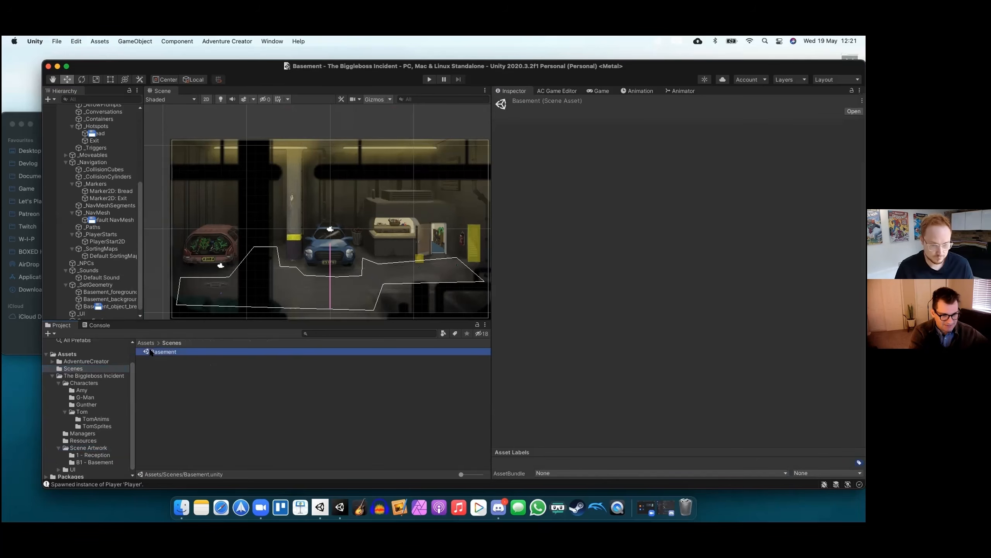
{"action": "key", "text": "super+d"}
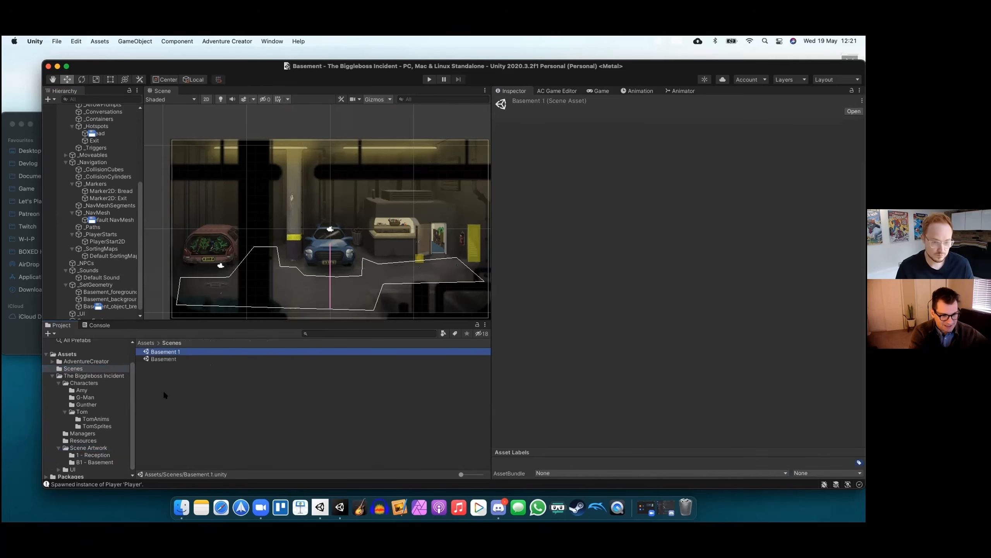
Rename the duplicated Basement scene asset as Reception
{"action": "right_click", "coordinate": [160, 352]}
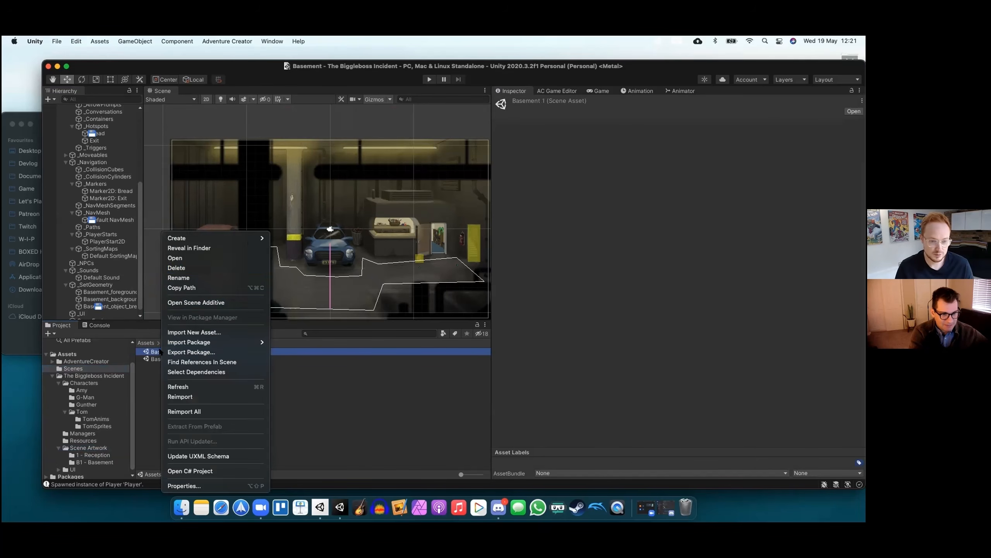
{"action": "left_click", "coordinate": [178, 278]}
{"action": "type", "text": "Rec"}
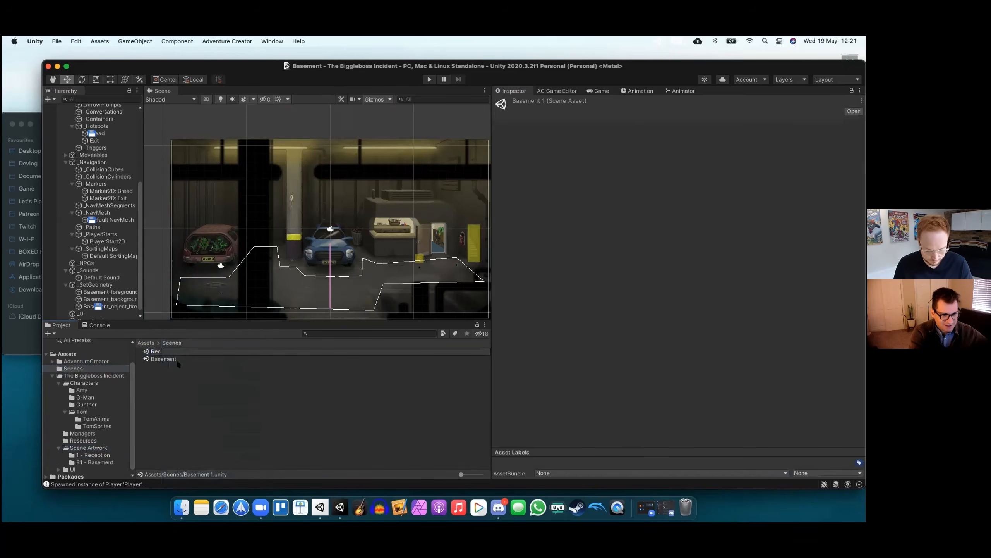
{"action": "type", "text": "eption"}
{"action": "key", "text": "Return"}
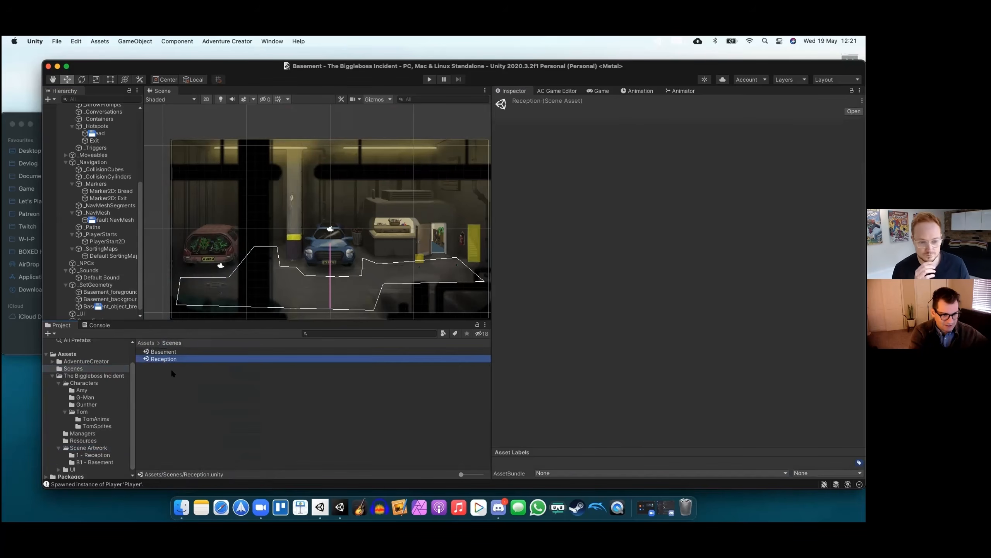
Open the Reception scene and delete the Basement foreground, background and bread sprites under _SetGeometry
{"action": "double_click", "coordinate": [172, 359]}
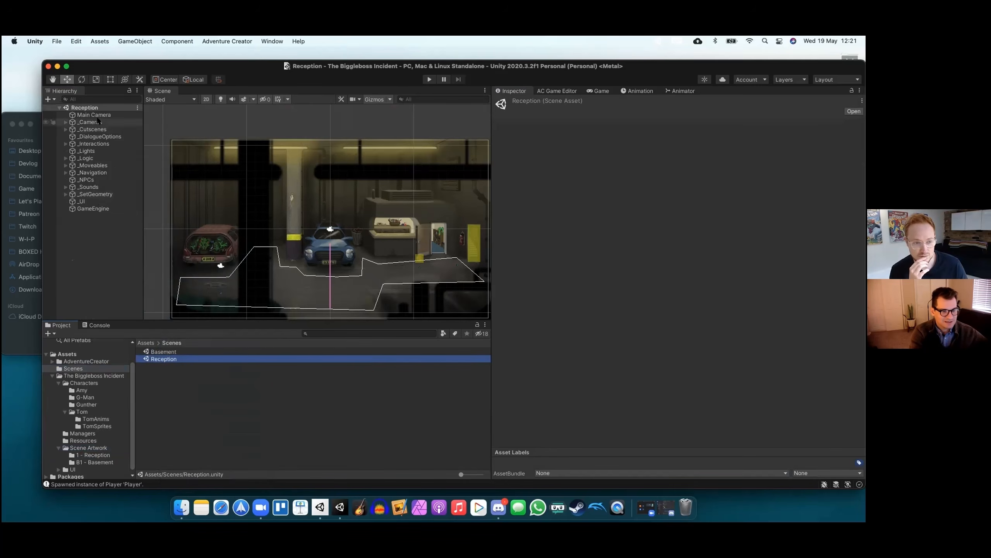
{"action": "left_click", "coordinate": [92, 194]}
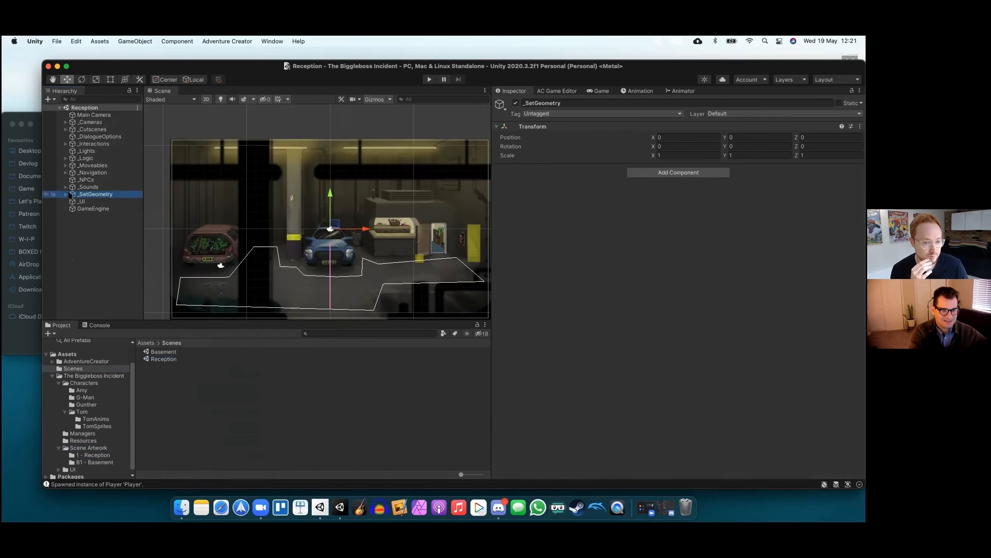
{"action": "left_click", "coordinate": [65, 194]}
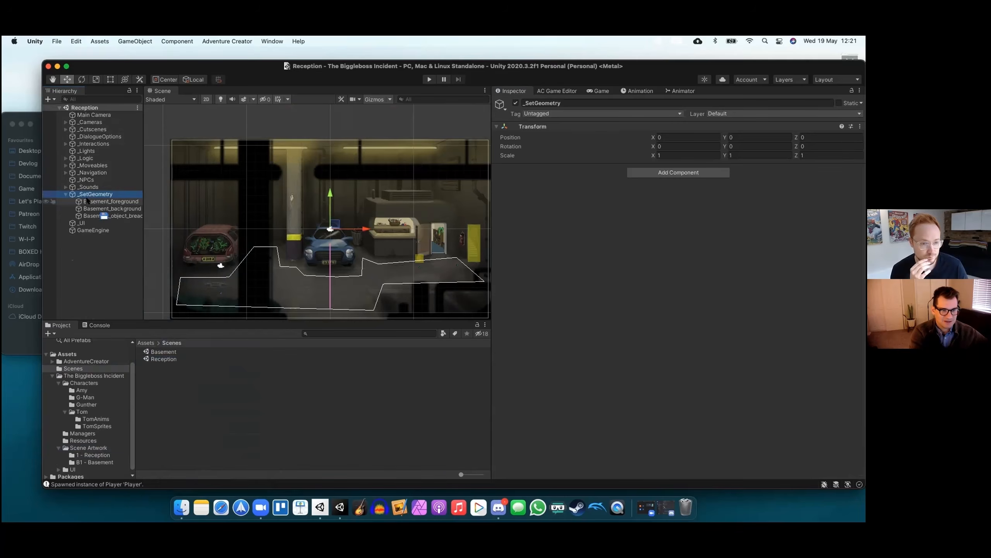
{"action": "left_click", "coordinate": [89, 215]}
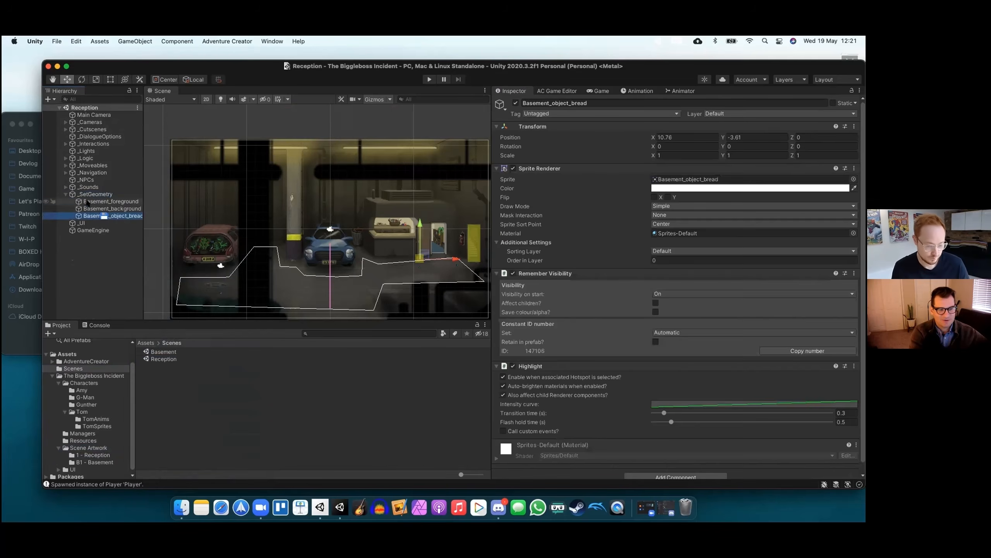
{"action": "left_click", "coordinate": [88, 200], "text": "shift"}
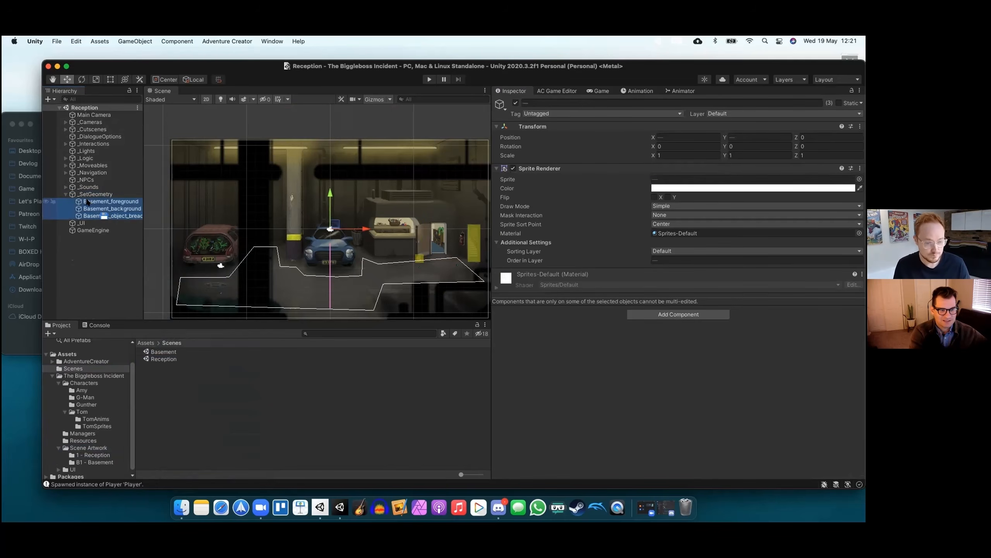
{"action": "right_click", "coordinate": [88, 201]}
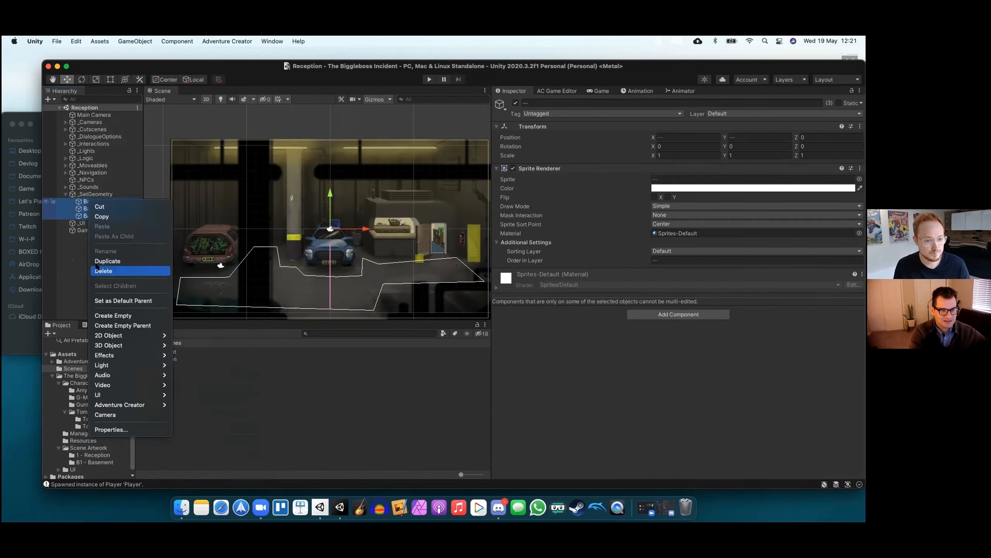
{"action": "left_click", "coordinate": [94, 269]}
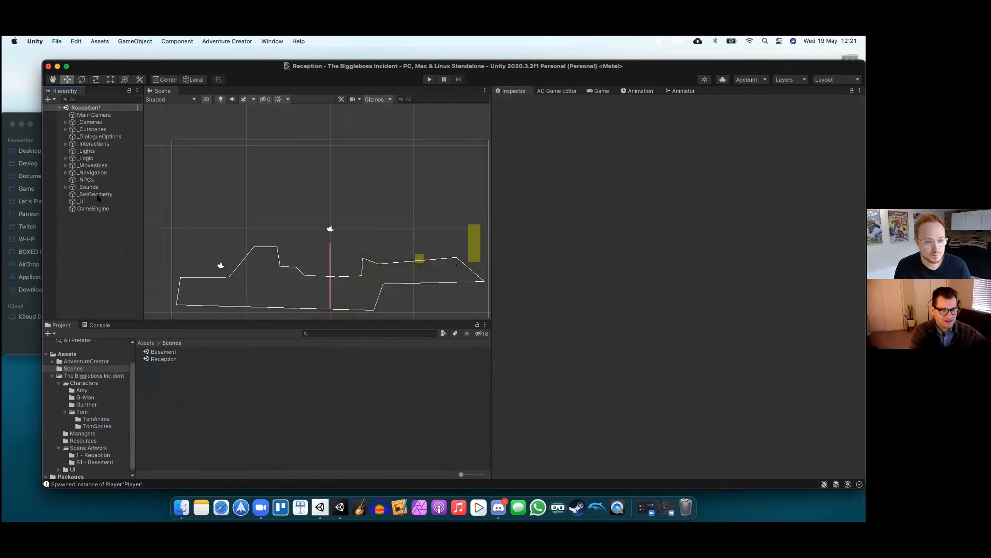
Delete the Bread and Exit 2D markers from _Markers under _Navigation in the Reception scene
{"action": "left_click", "coordinate": [65, 173]}
{"action": "left_click", "coordinate": [66, 173]}
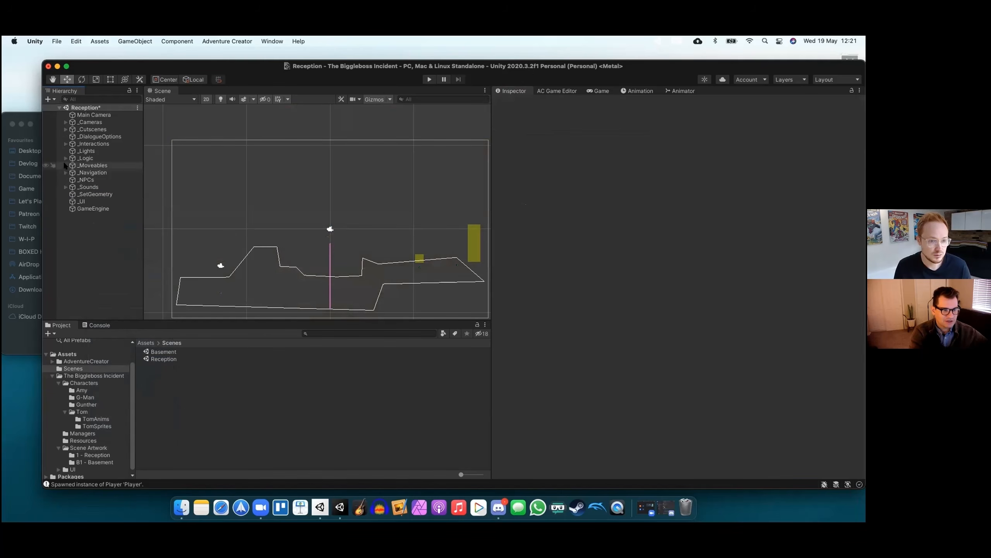
{"action": "left_click", "coordinate": [65, 172]}
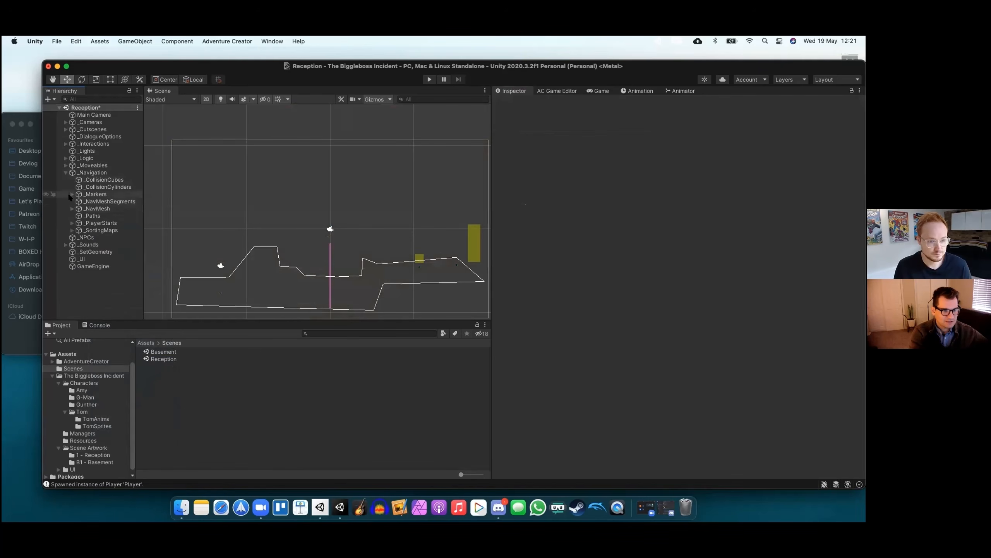
{"action": "left_click", "coordinate": [72, 194]}
{"action": "left_click", "coordinate": [115, 201]}
{"action": "left_click", "coordinate": [114, 207], "text": "shift"}
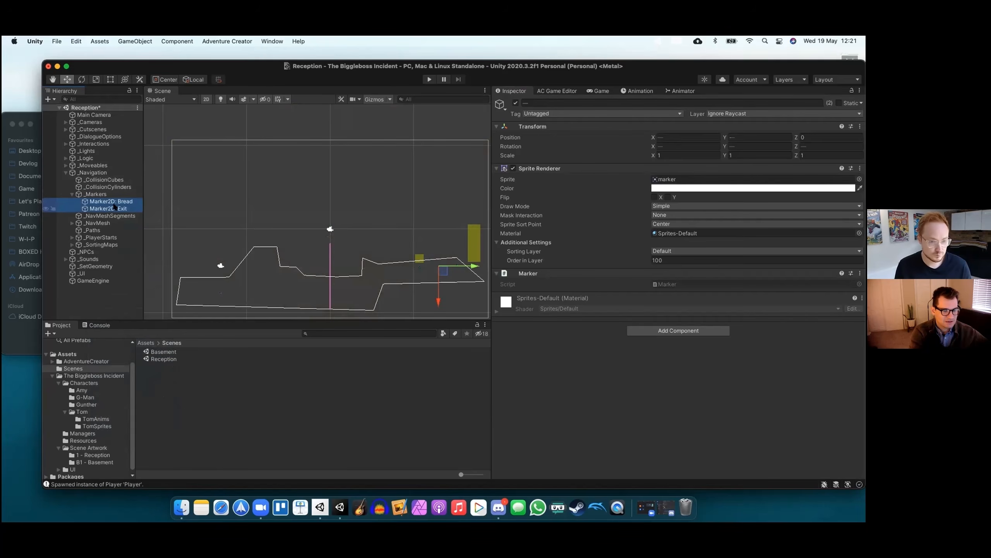
{"action": "right_click", "coordinate": [115, 207]}
{"action": "left_click", "coordinate": [126, 275]}
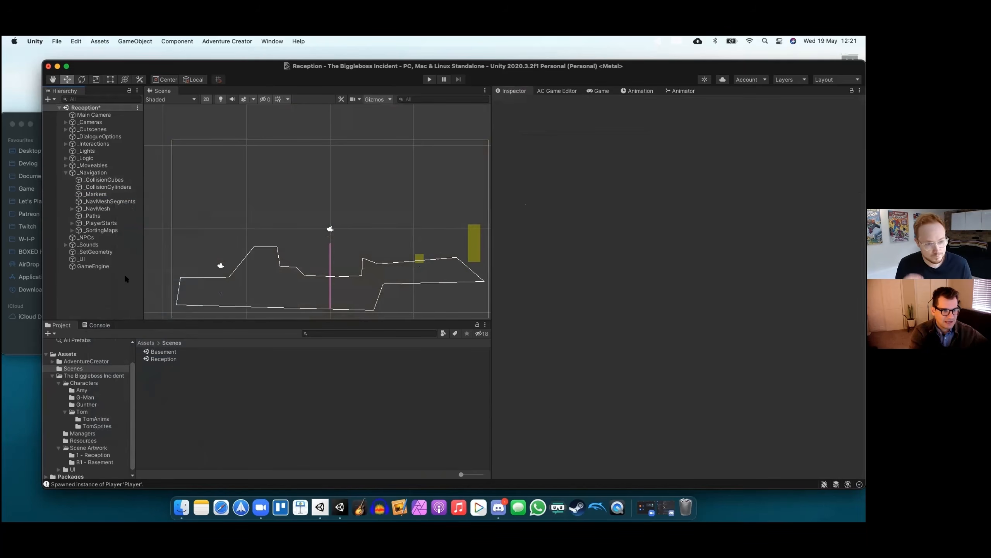
Delete the Bread and Exit hotspots from _Hotspots under _Logic
{"action": "left_click", "coordinate": [66, 158]}
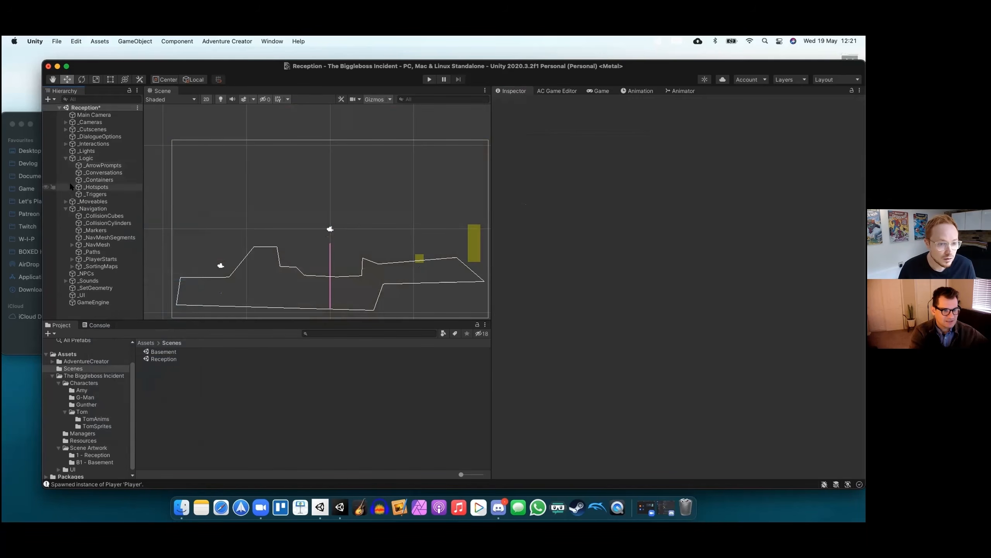
{"action": "left_click", "coordinate": [72, 187]}
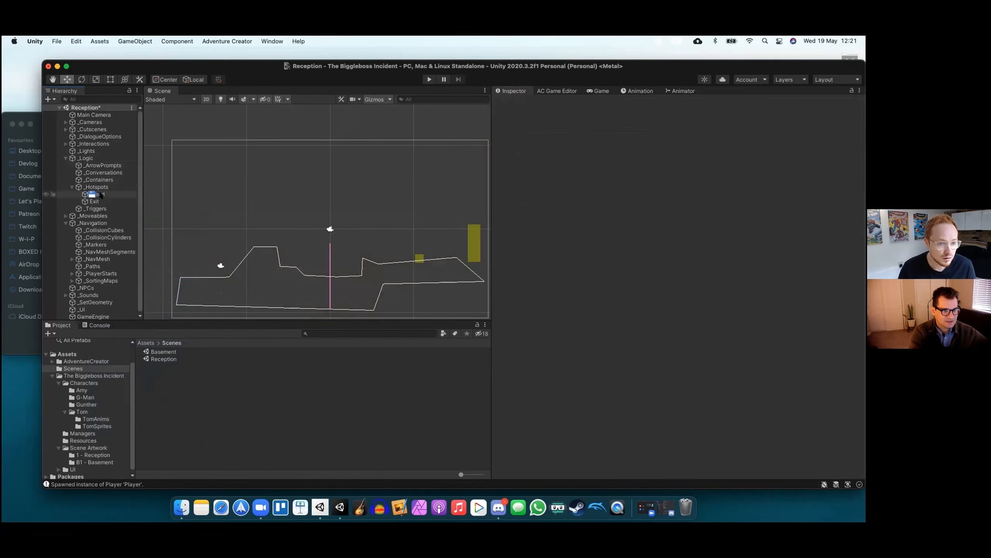
{"action": "left_click", "coordinate": [100, 194]}
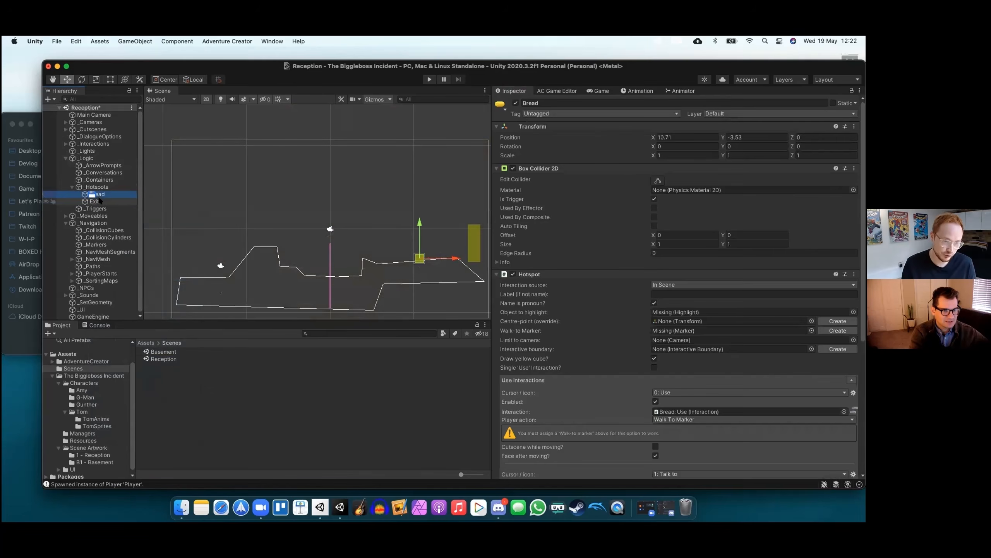
{"action": "left_click", "coordinate": [97, 201], "text": "shift"}
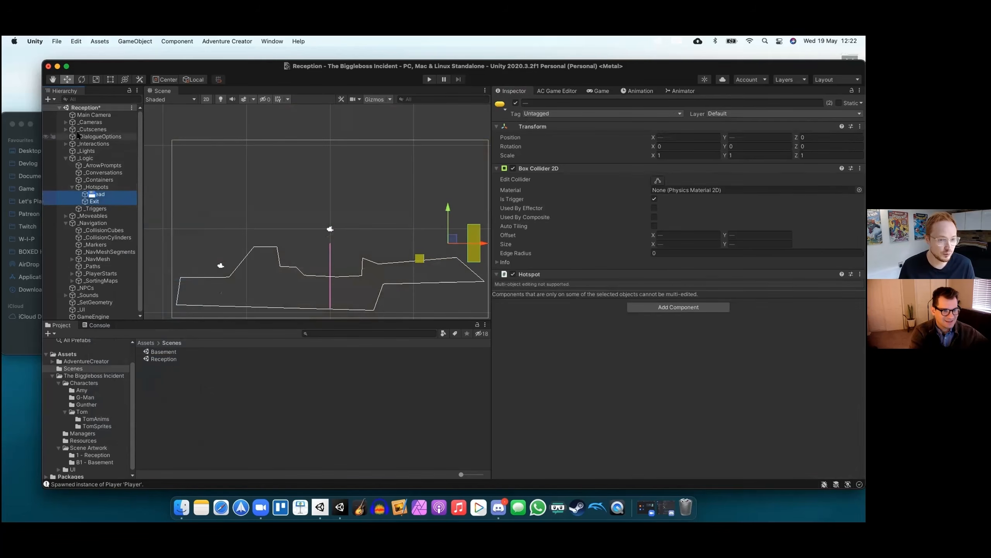
{"action": "right_click", "coordinate": [104, 200]}
{"action": "left_click", "coordinate": [117, 268]}
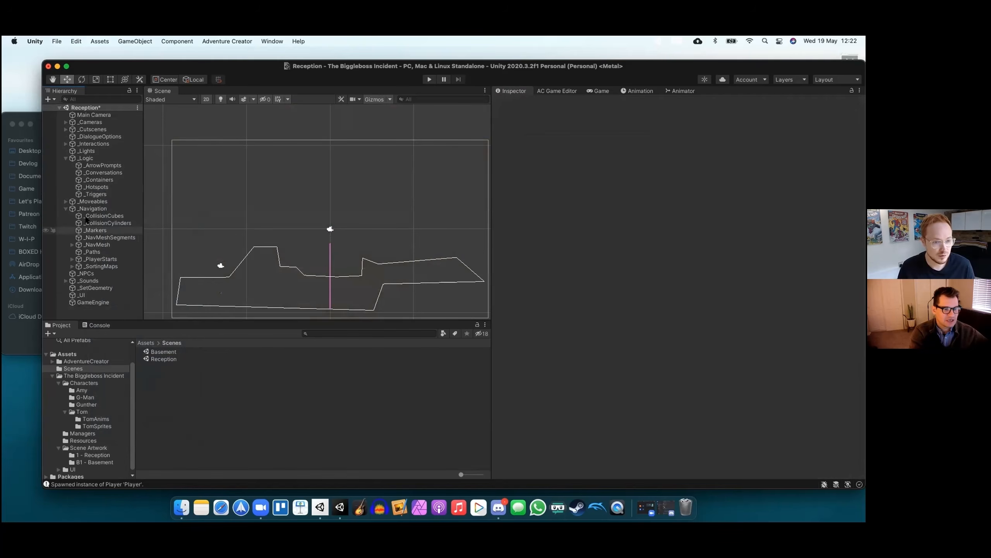
Delete all the Bread interactions and the Exit: Use interaction under _Interactions
{"action": "left_click", "coordinate": [66, 143]}
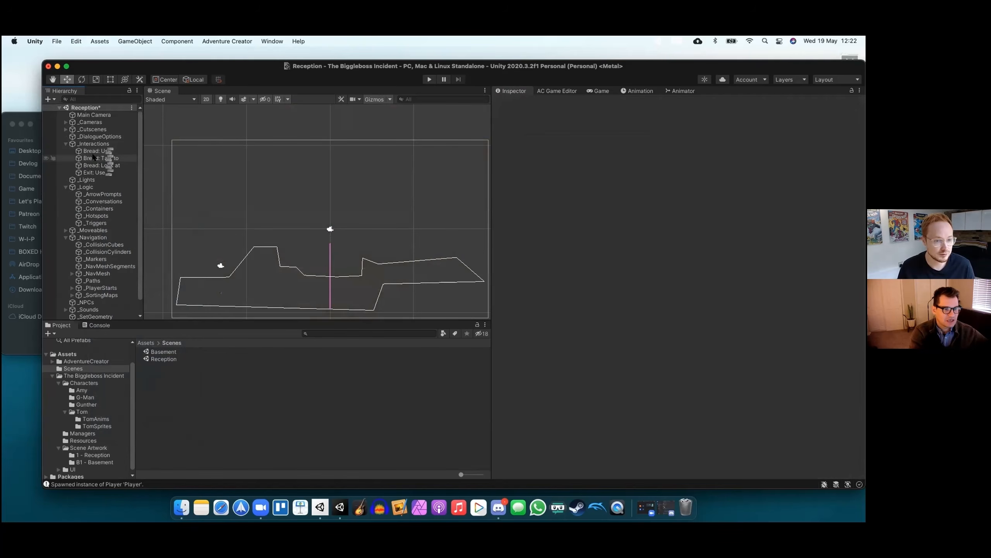
{"action": "left_click", "coordinate": [94, 150]}
{"action": "left_click", "coordinate": [91, 172], "text": "shift"}
{"action": "right_click", "coordinate": [93, 172]}
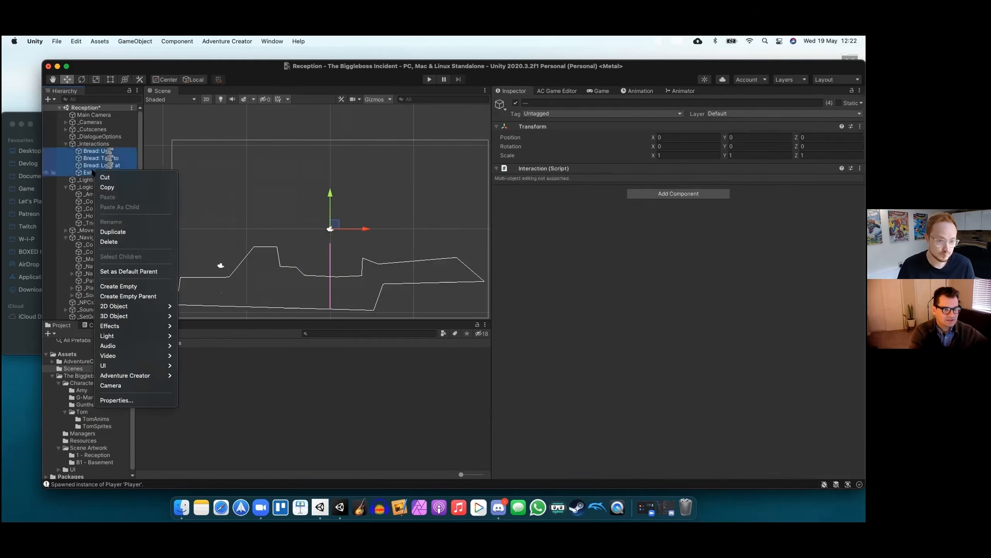
{"action": "left_click", "coordinate": [109, 242]}
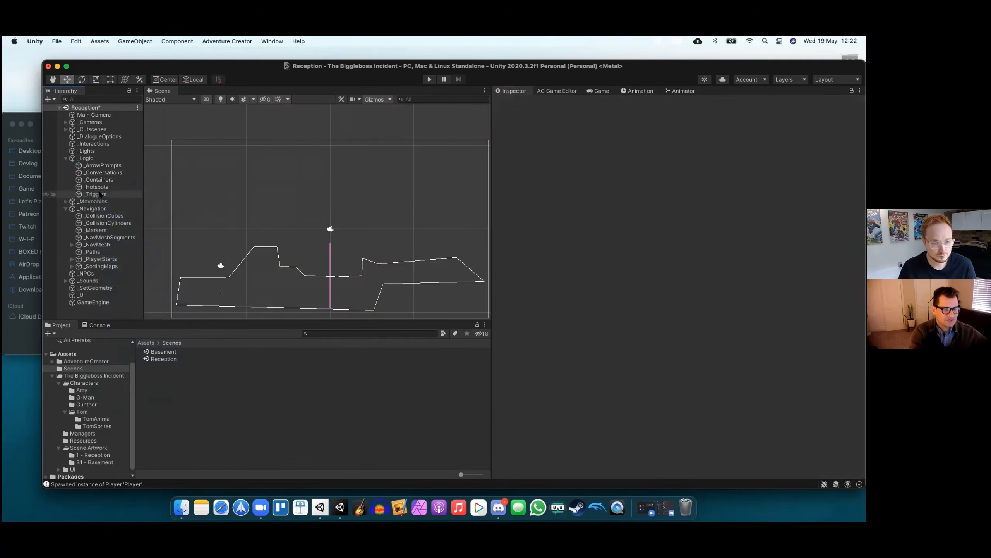
Delete the copied OnStart cutscene under _Cutscenes
{"action": "left_click", "coordinate": [66, 130]}
{"action": "left_click", "coordinate": [82, 135]}
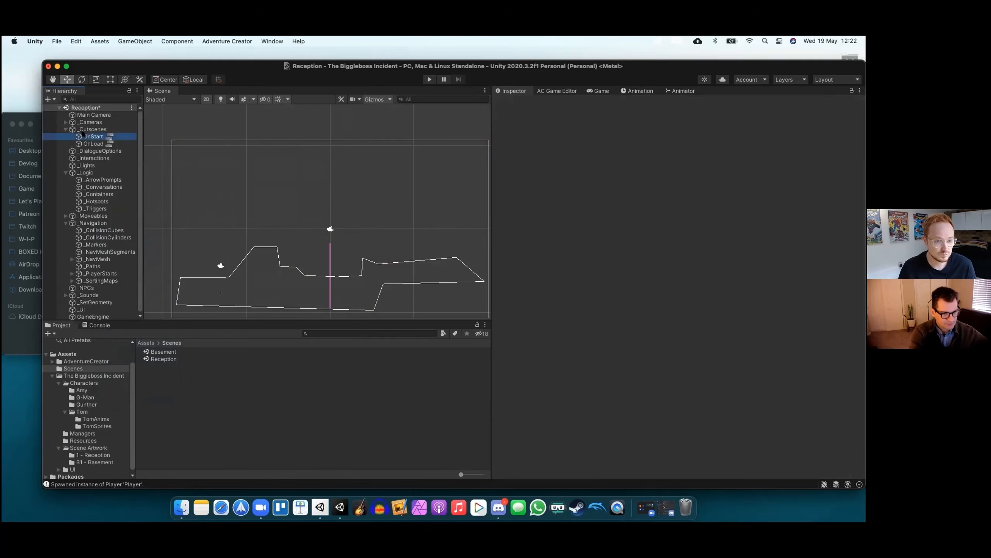
{"action": "right_click", "coordinate": [84, 136]}
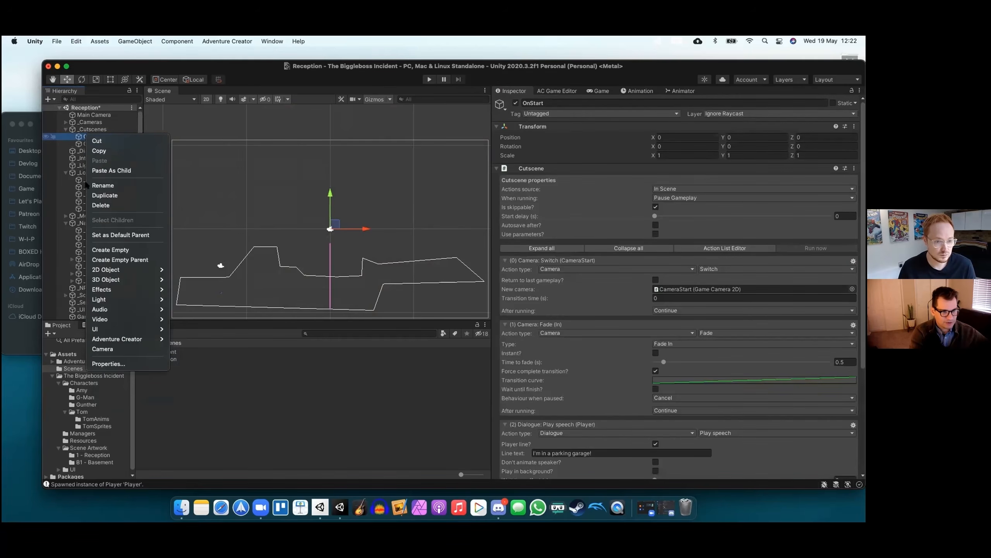
{"action": "left_click", "coordinate": [93, 205]}
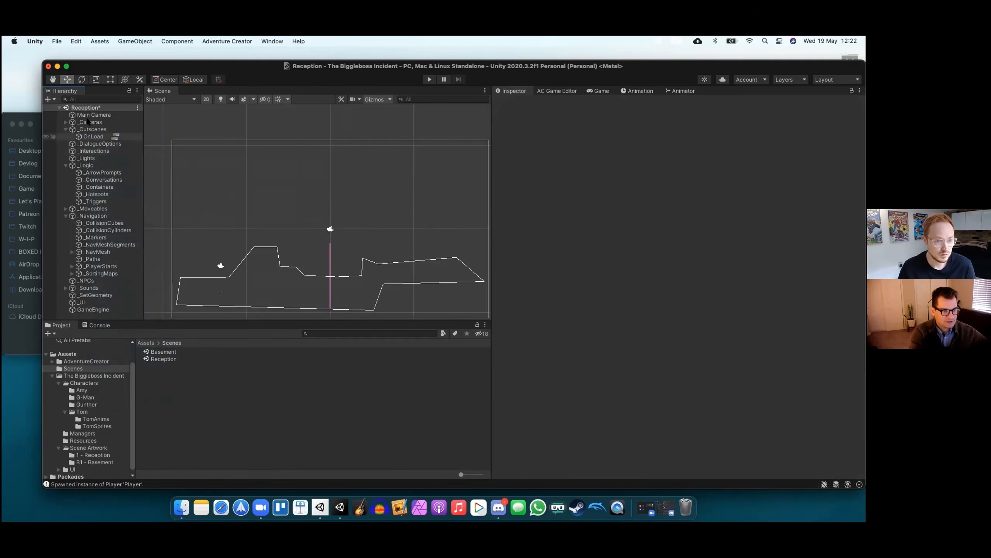
Delete the CameraStart camera from _GameCameras under _Cameras
{"action": "left_click", "coordinate": [66, 122]}
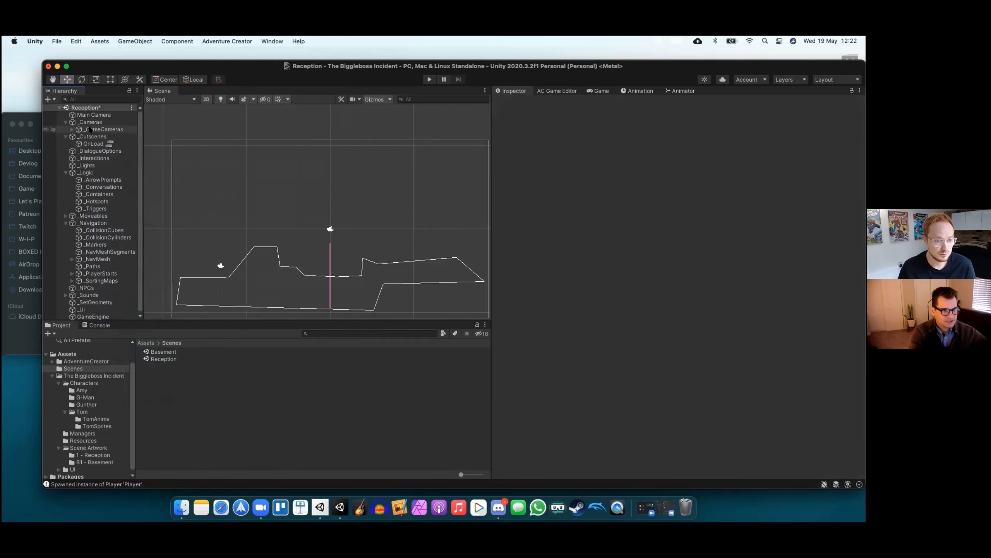
{"action": "left_click", "coordinate": [72, 129]}
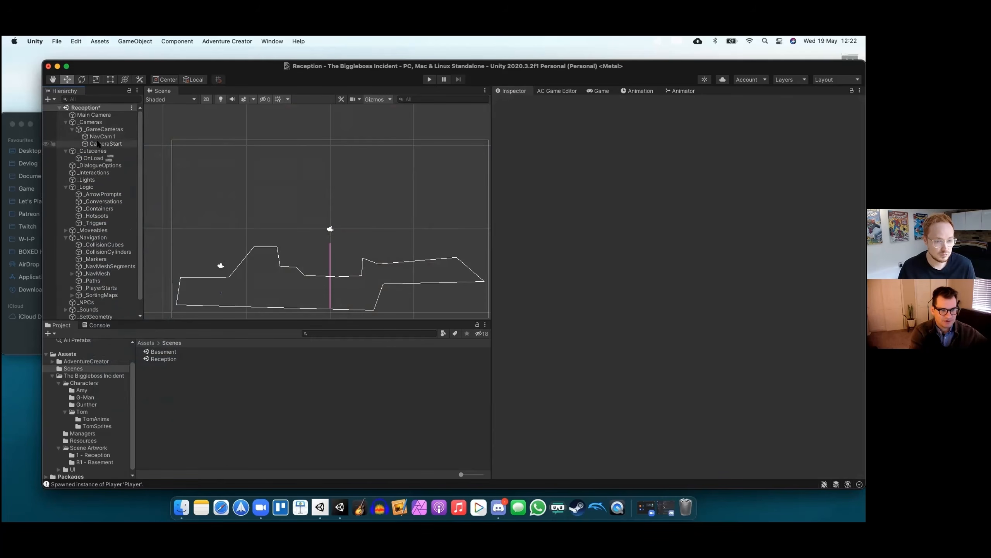
{"action": "left_click", "coordinate": [98, 144]}
{"action": "right_click", "coordinate": [98, 144]}
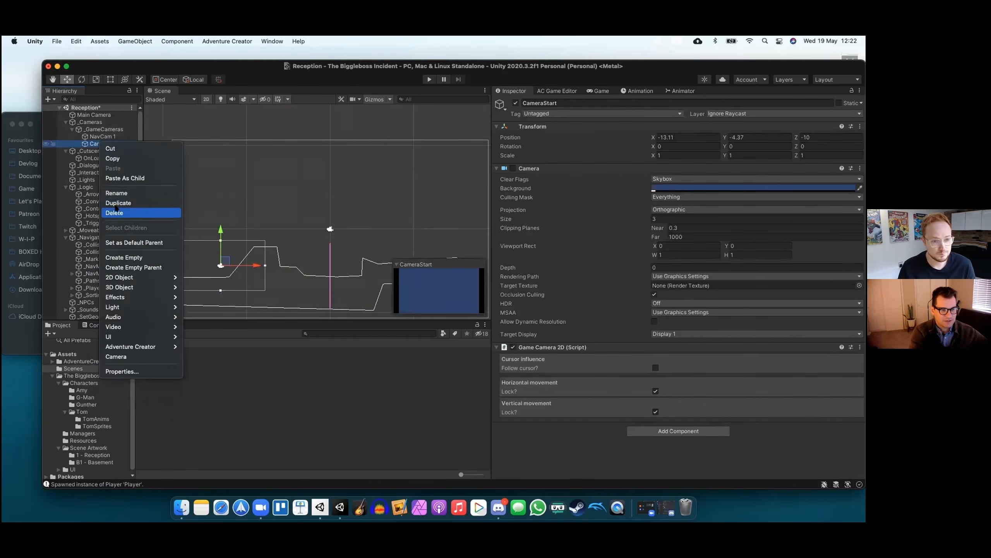
{"action": "left_click", "coordinate": [113, 213]}
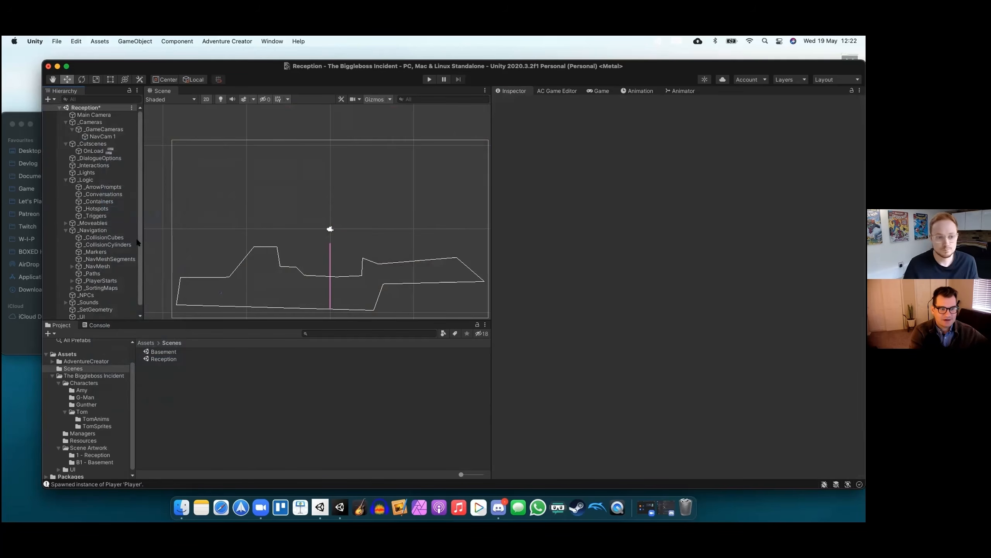
Create a new On start cutscene for the Reception scene in the AC Game Editor's Scene manager
{"action": "left_click", "coordinate": [556, 90]}
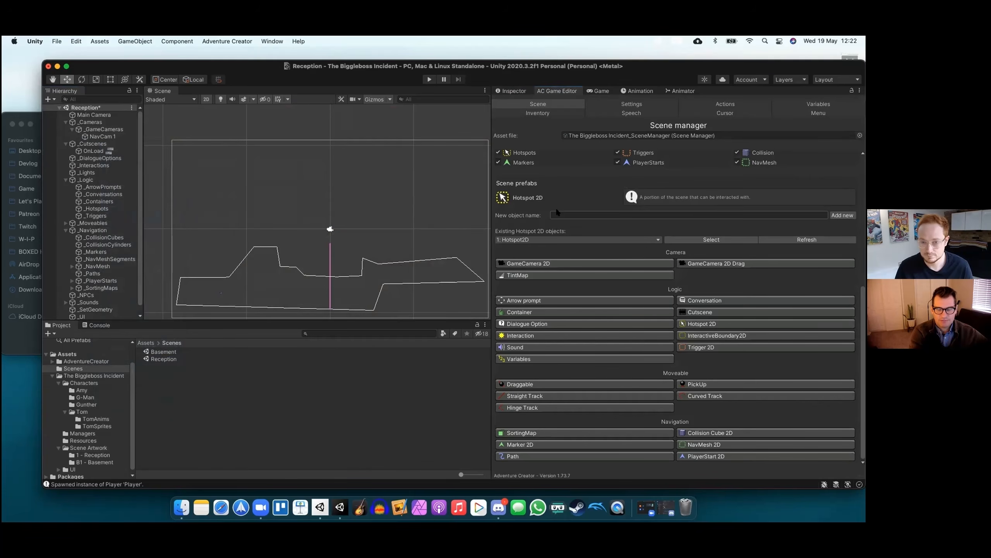
{"action": "scroll", "coordinate": [558, 213], "scroll_direction": "up", "scroll_amount": 10}
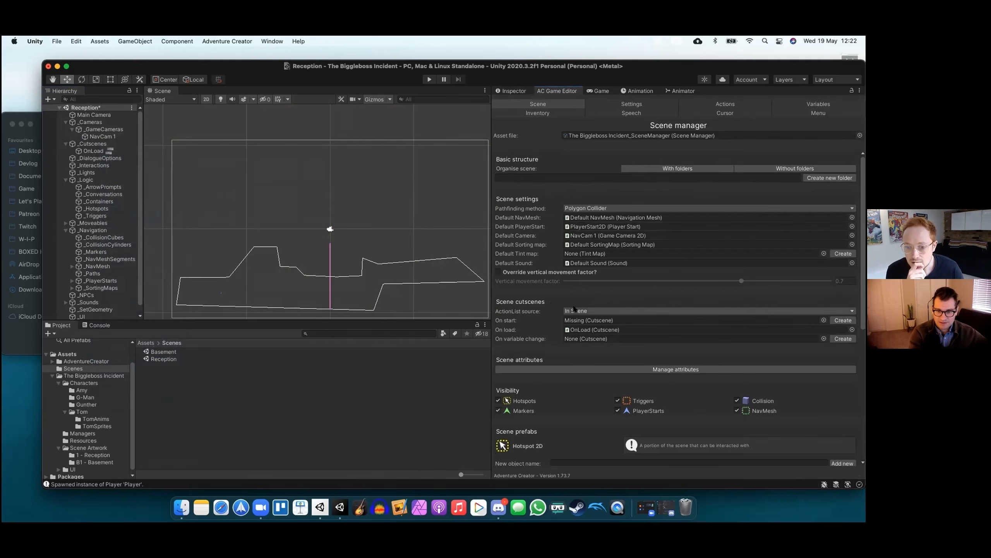
{"action": "left_click", "coordinate": [836, 321]}
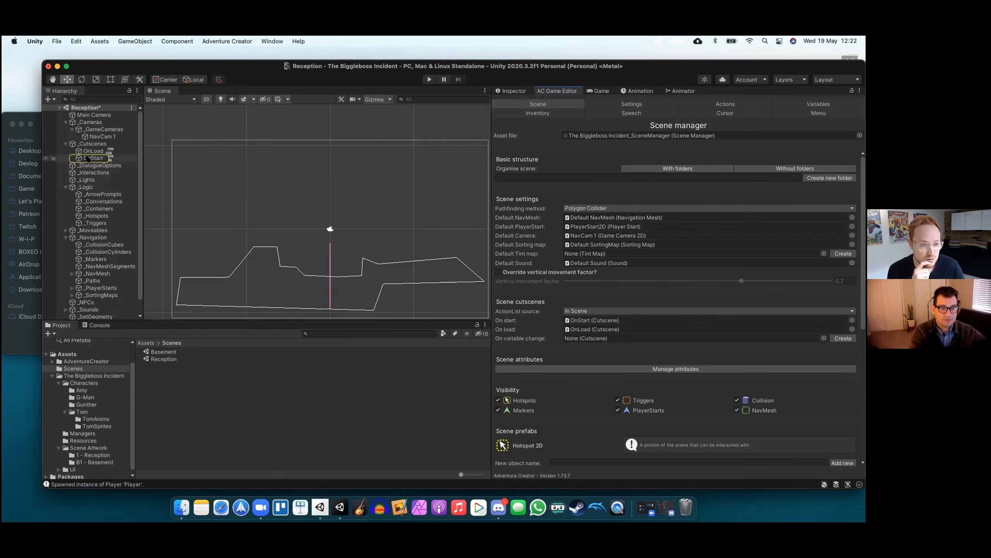
{"action": "left_click", "coordinate": [330, 229]}
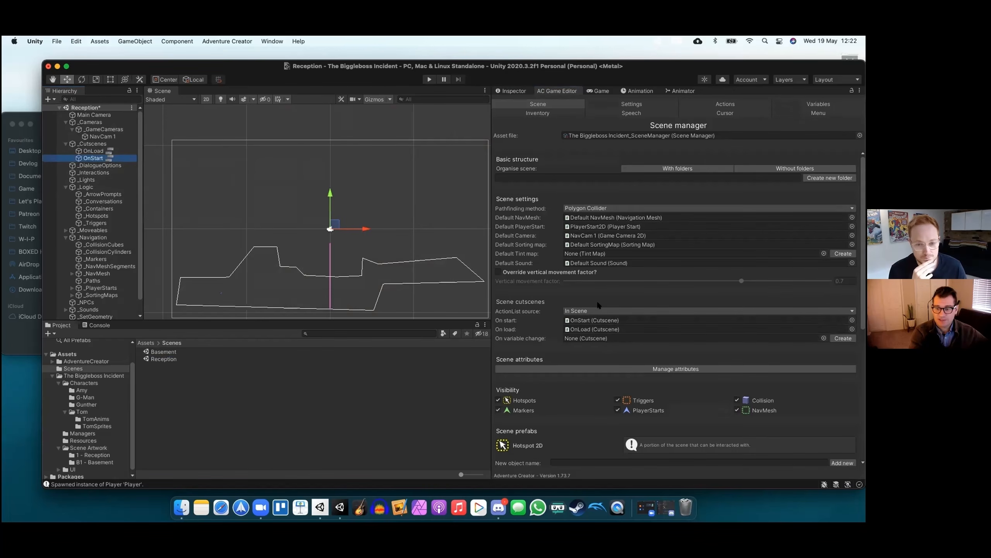
Place the Reception_background sprite from the 1 - Reception artwork folder under _SetGeometry and open its Order in Layer value for editing
{"action": "scroll", "coordinate": [94, 274], "scroll_direction": "down", "scroll_amount": 2}
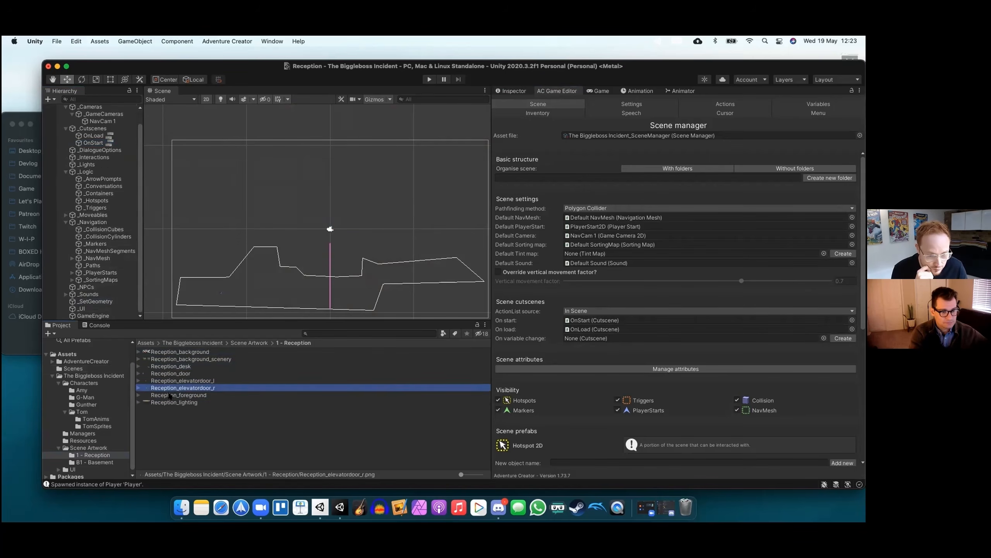
{"action": "left_click", "coordinate": [170, 395]}
{"action": "left_click", "coordinate": [170, 388]}
{"action": "left_click", "coordinate": [170, 394]}
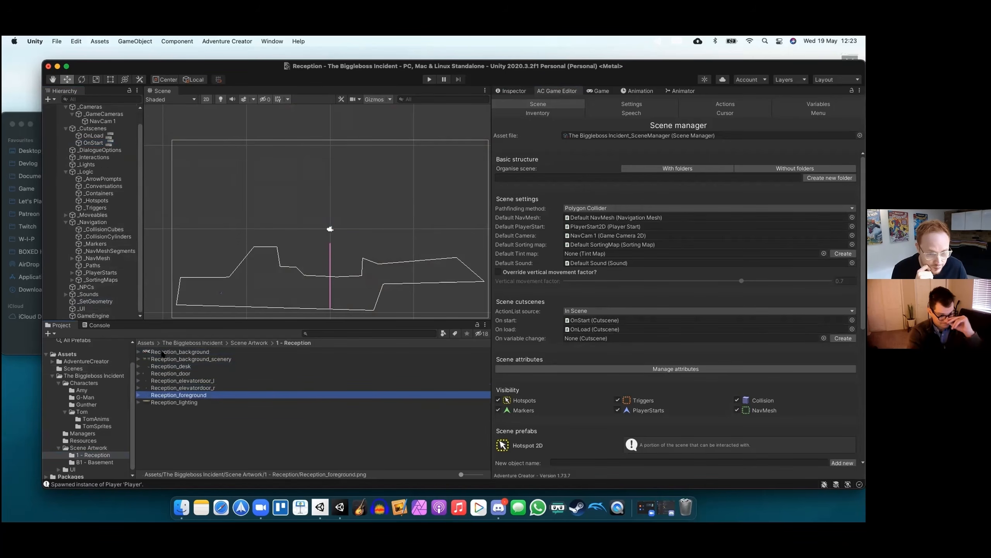
{"action": "left_click_drag", "start_coordinate": [162, 352], "coordinate": [77, 301]}
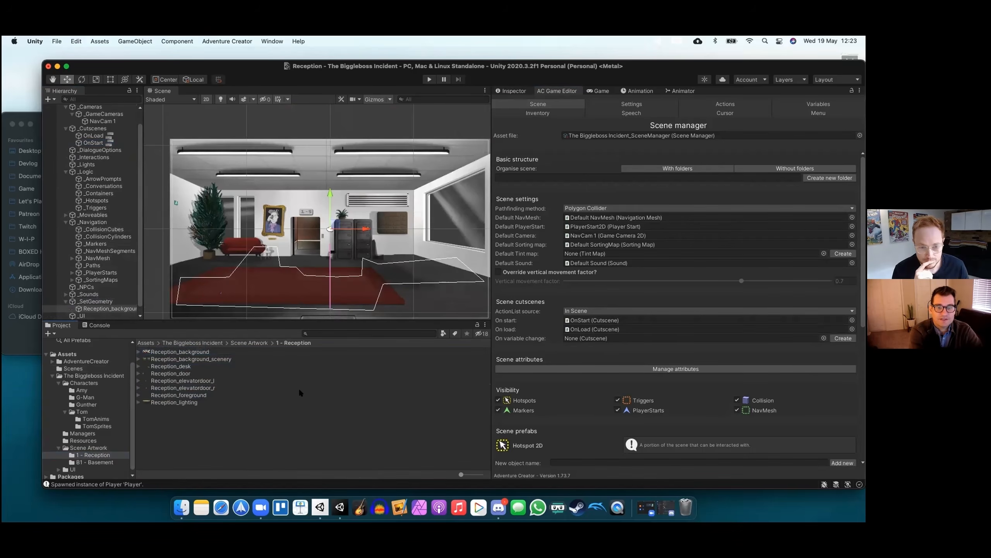
{"action": "left_click", "coordinate": [513, 90]}
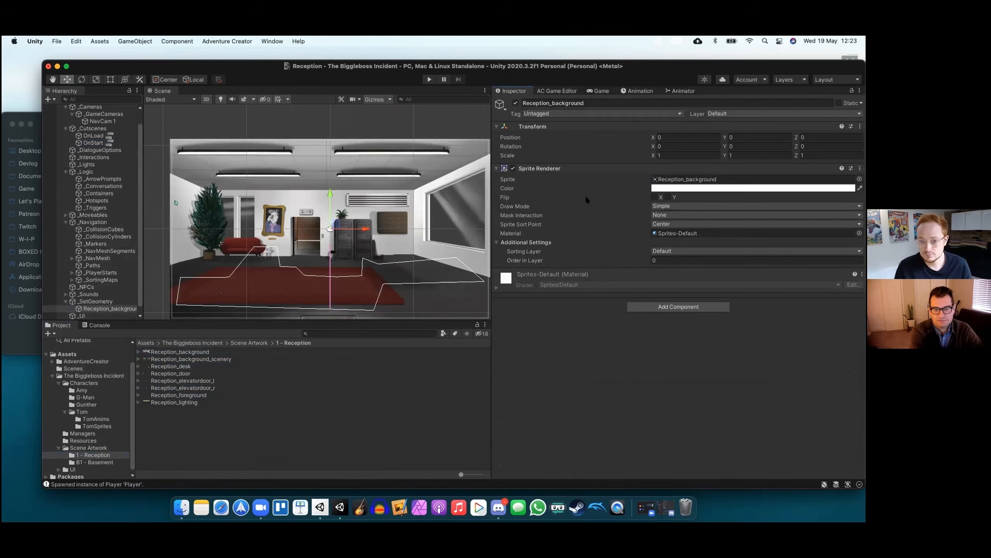
{"action": "left_click", "coordinate": [656, 260]}
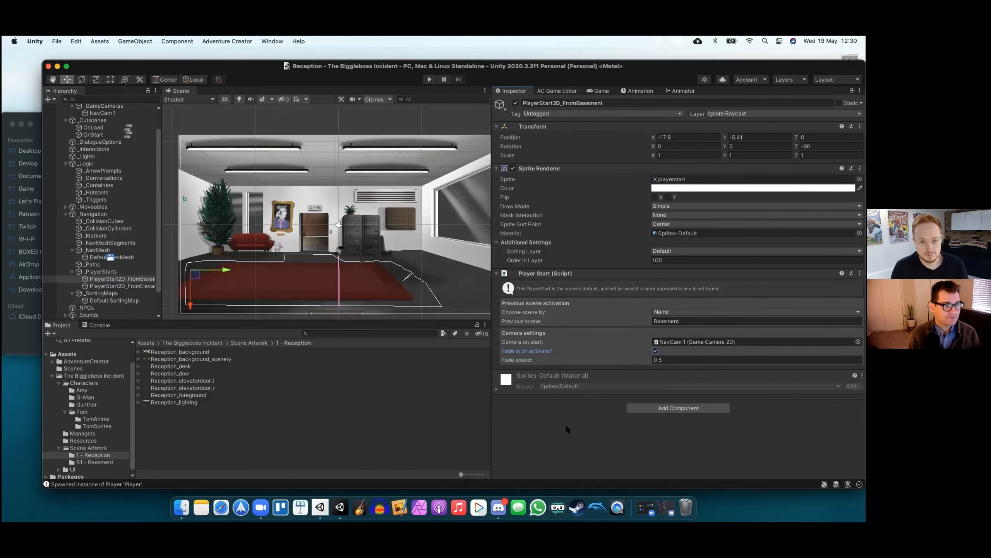
Add the open Reception scene to Scenes In Build in the Build Settings, and close the settings window
{"action": "left_click", "coordinate": [57, 41]}
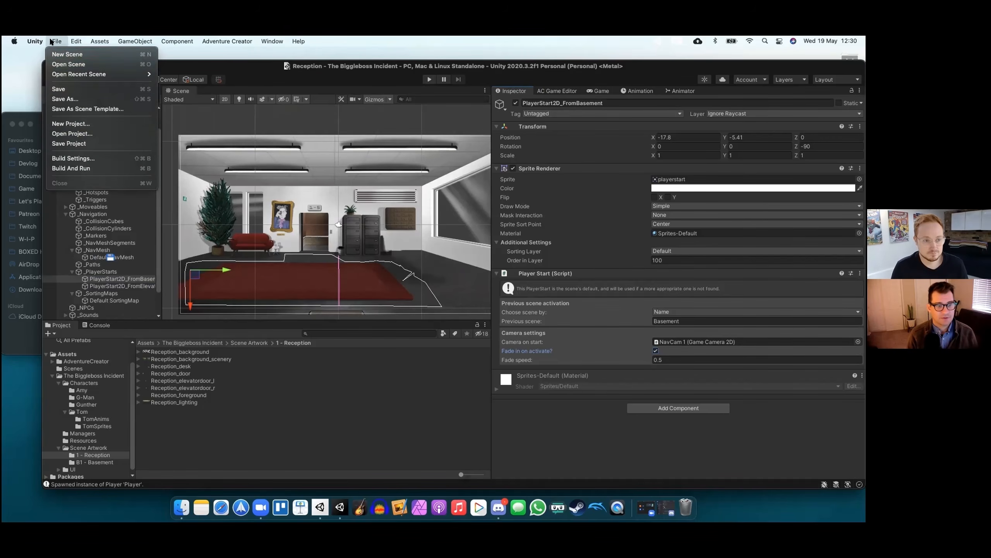
{"action": "left_click", "coordinate": [72, 158]}
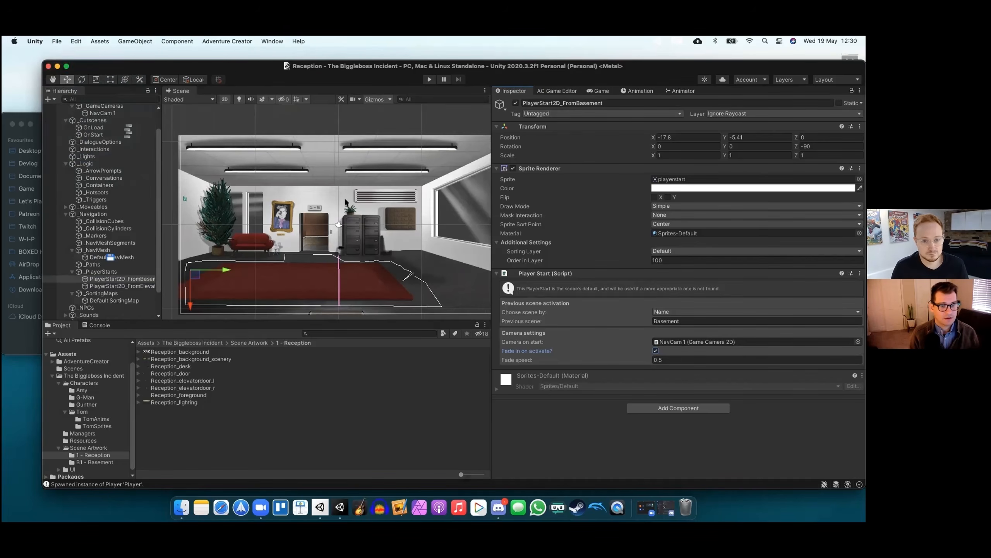
{"action": "left_click", "coordinate": [488, 215]}
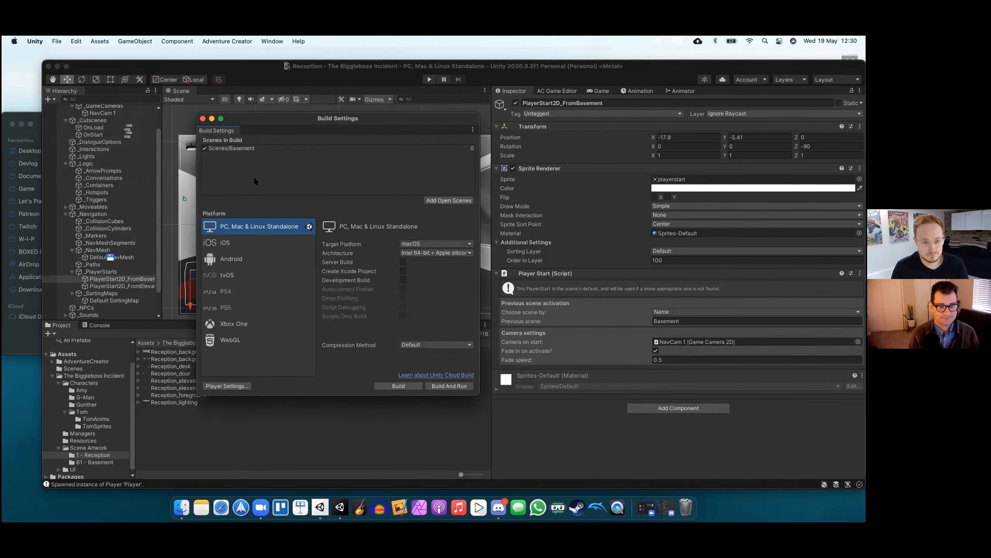
{"action": "left_click_drag", "start_coordinate": [273, 118], "coordinate": [172, 99]}
{"action": "left_click", "coordinate": [349, 182]}
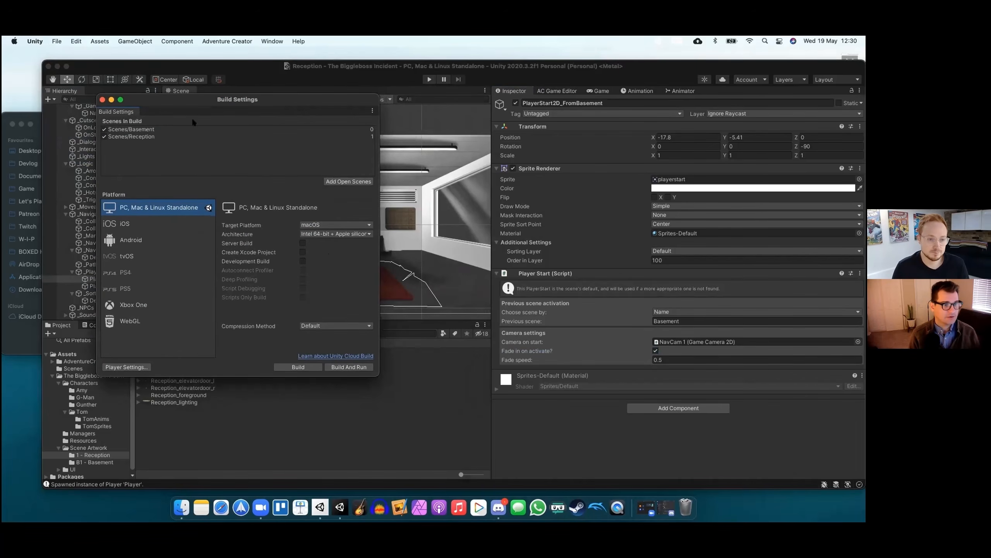
{"action": "left_click", "coordinate": [103, 99]}
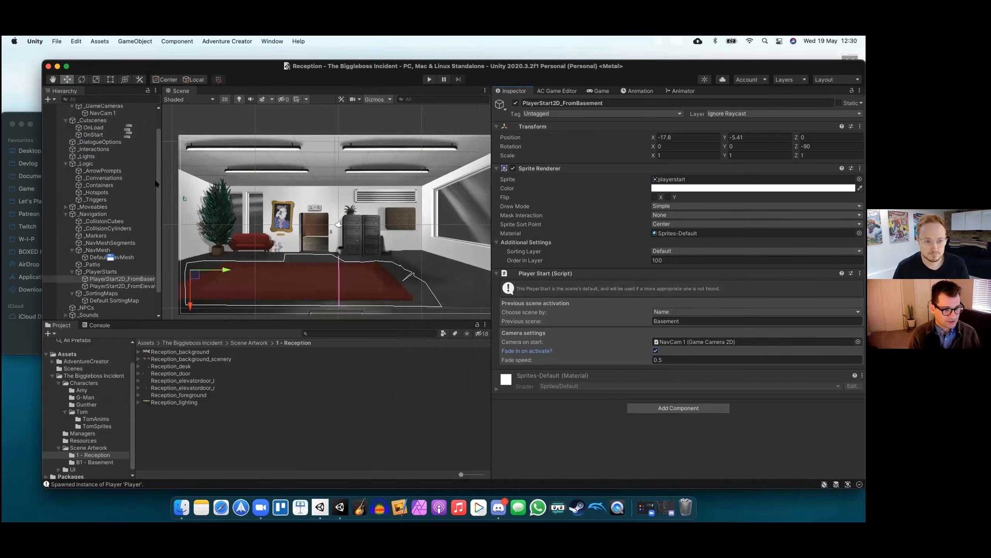
Collapse the Reception scene's object tree in the hierarchy
{"action": "left_click_drag", "start_coordinate": [158, 184], "coordinate": [158, 151]}
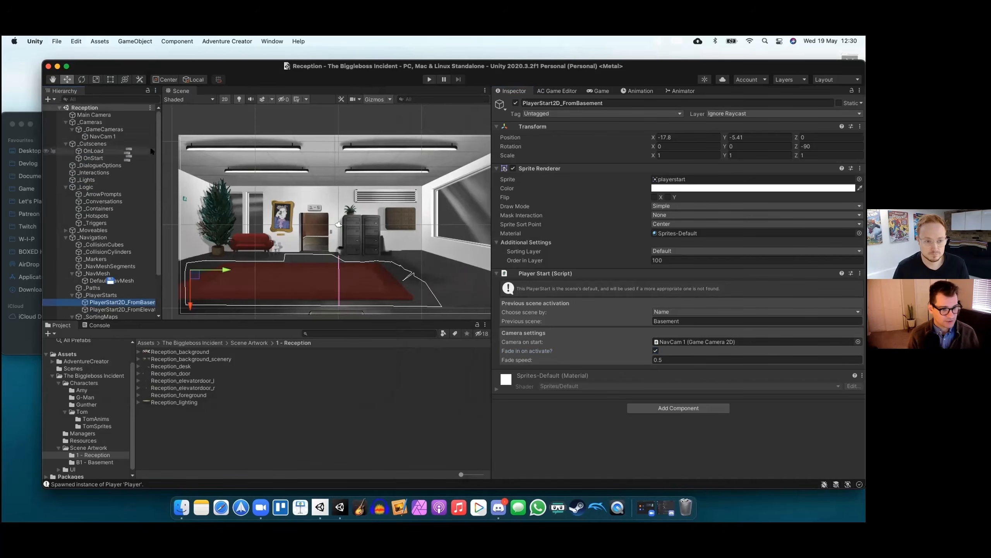
{"action": "left_click", "coordinate": [59, 107]}
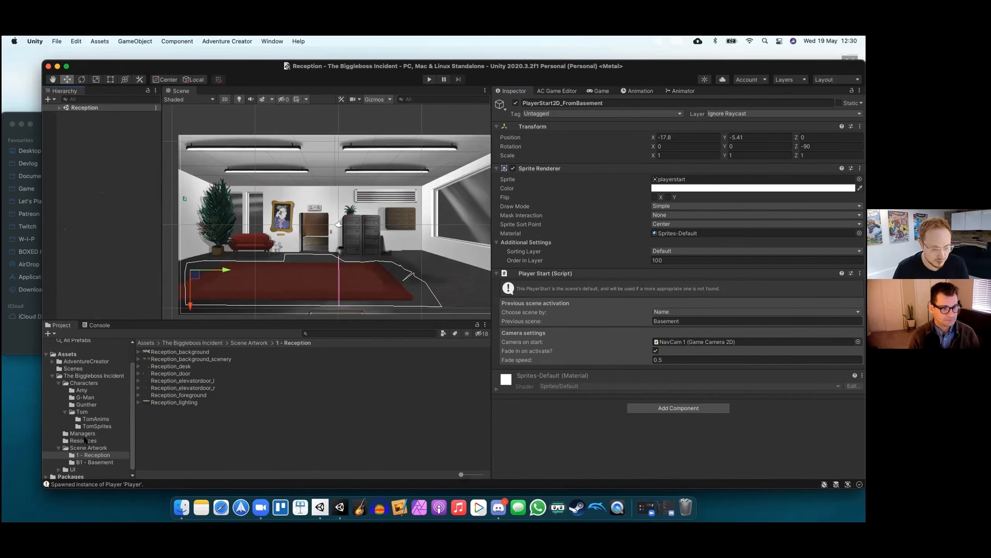
Open the Basement scene from the project's Scenes folder
{"action": "left_click", "coordinate": [73, 368]}
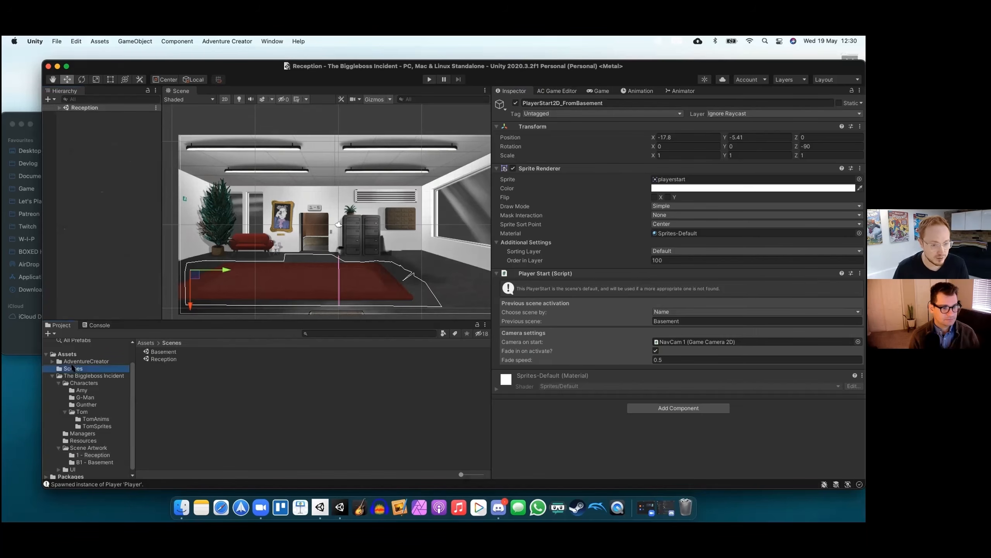
{"action": "left_click", "coordinate": [172, 359]}
{"action": "left_click", "coordinate": [169, 352]}
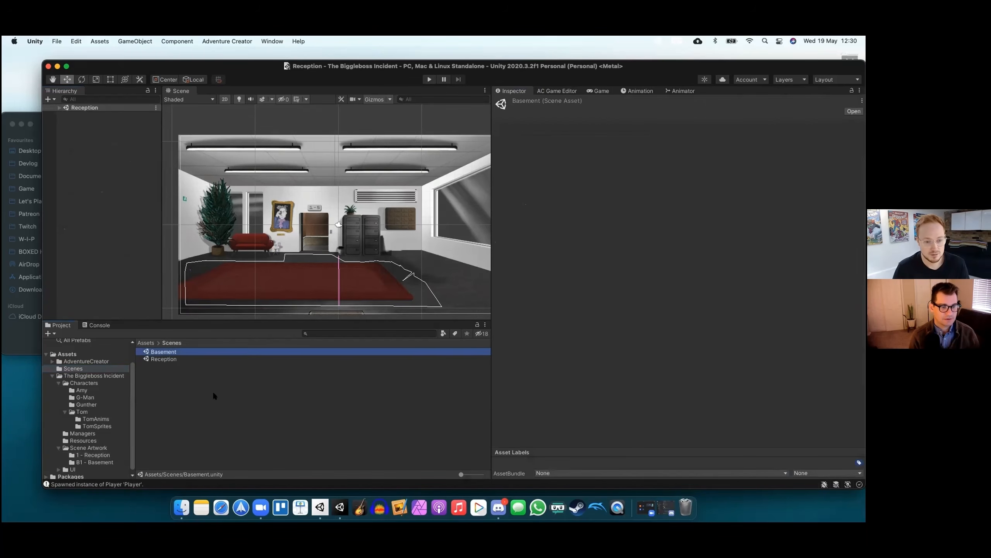
{"action": "double_click", "coordinate": [161, 352]}
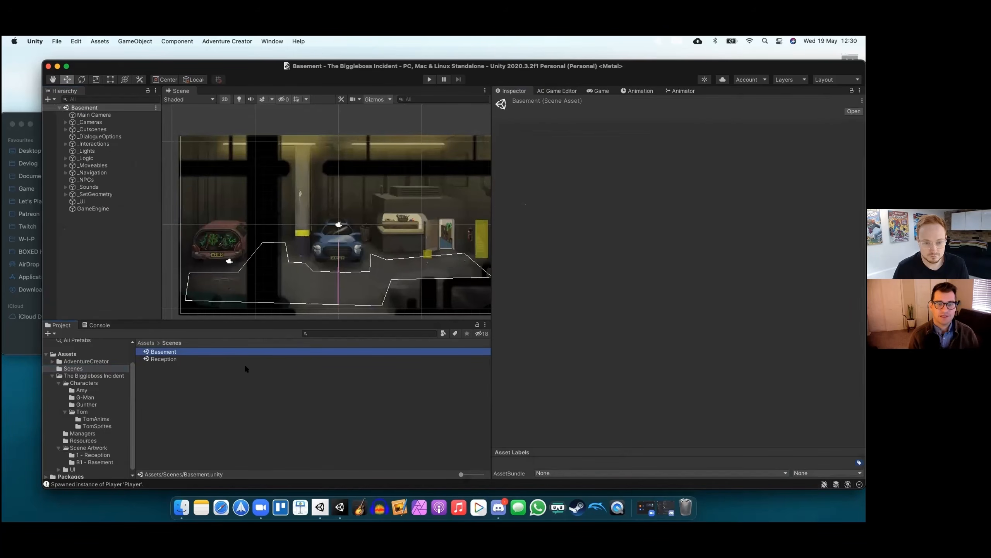
Play-test the game from the Basement, walk the character around the Reception's carpet and door area, and stop play mode
{"action": "left_click", "coordinate": [429, 79]}
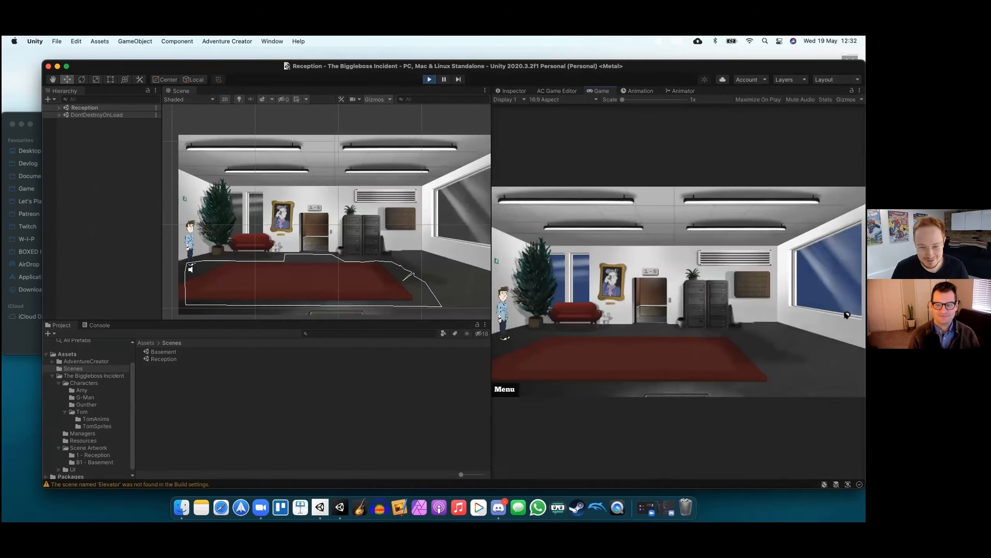
{"action": "left_click", "coordinate": [714, 355]}
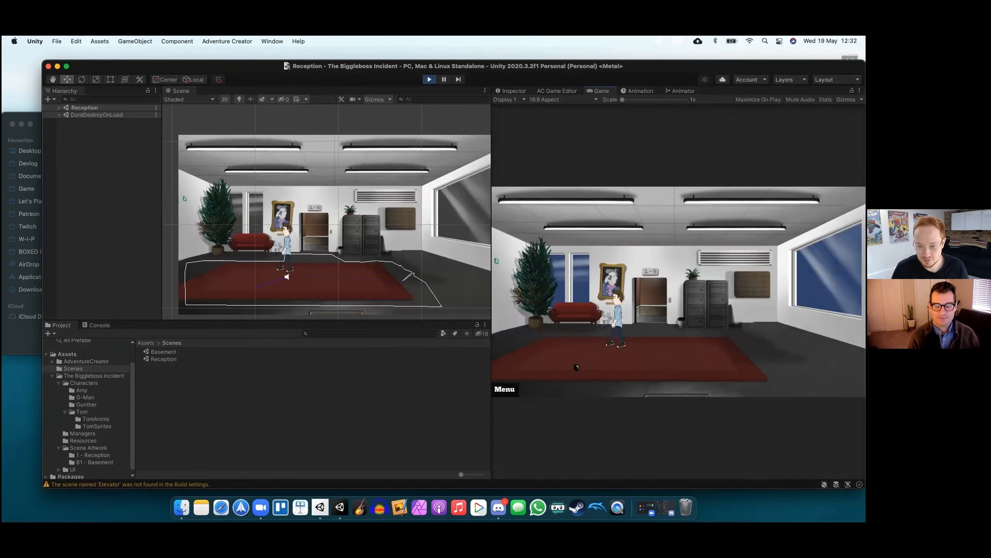
{"action": "left_click", "coordinate": [644, 341]}
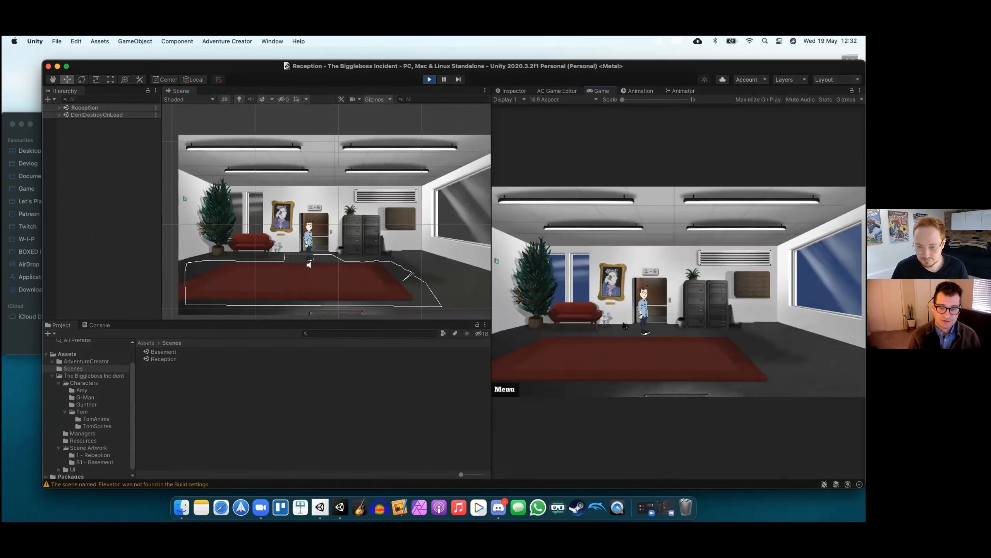
{"action": "left_click", "coordinate": [575, 361]}
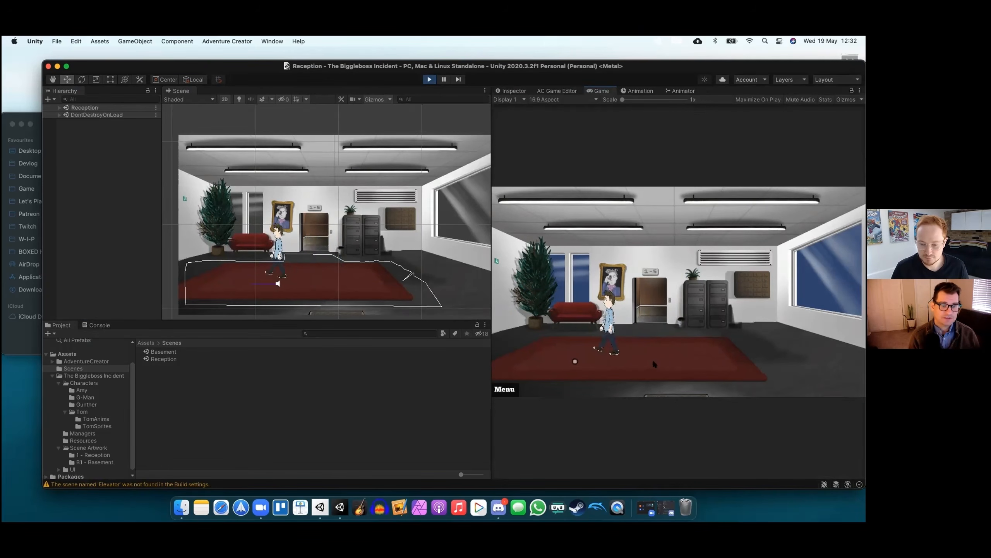
{"action": "left_click", "coordinate": [672, 351]}
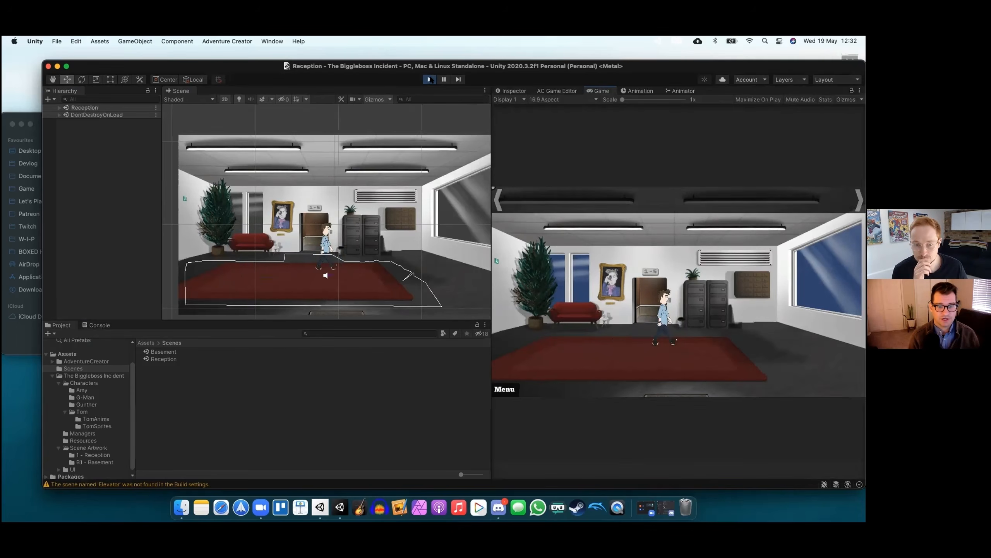
{"action": "key", "text": "super+p"}
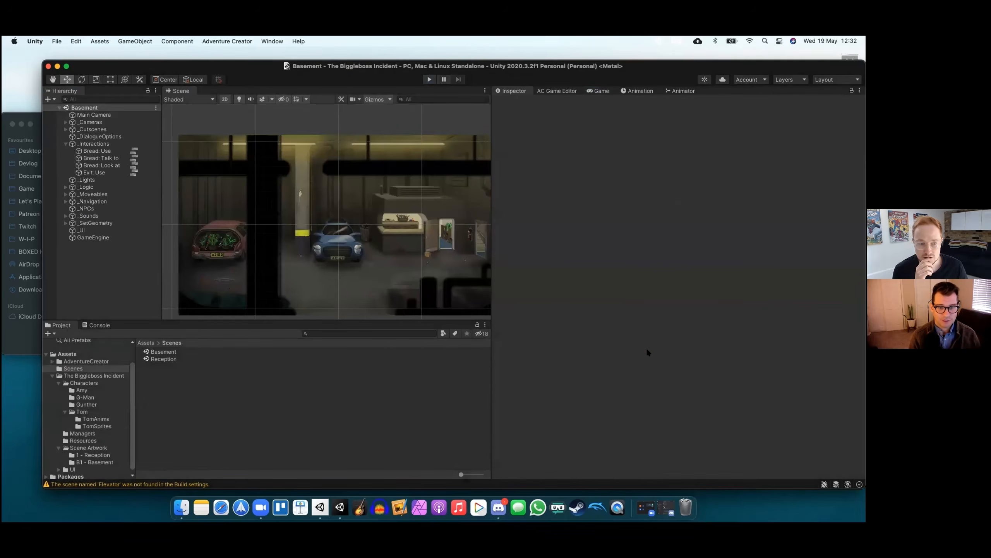
Show the AC Game Editor's Menu manager and dock the Game view beside the Scene view
{"action": "left_click", "coordinate": [554, 93]}
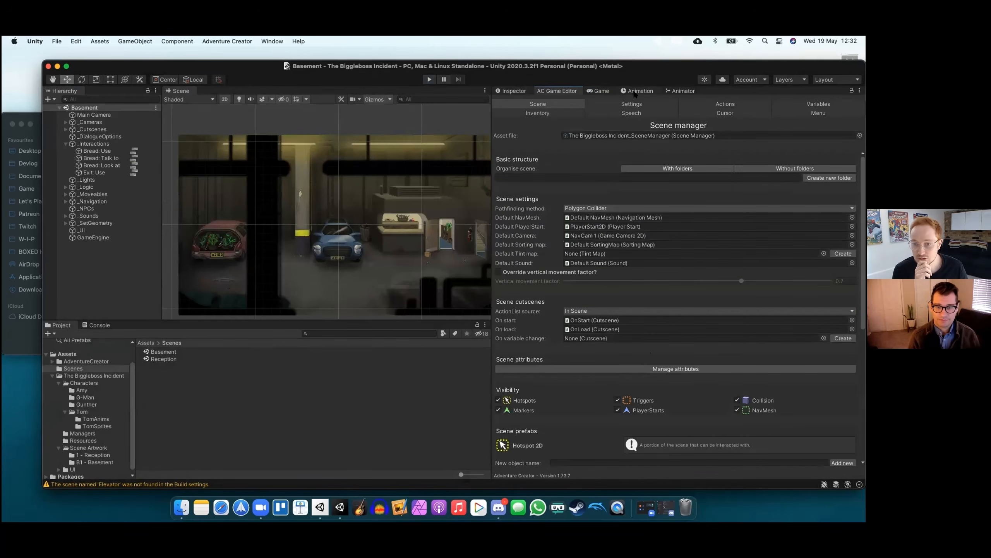
{"action": "left_click", "coordinate": [819, 113]}
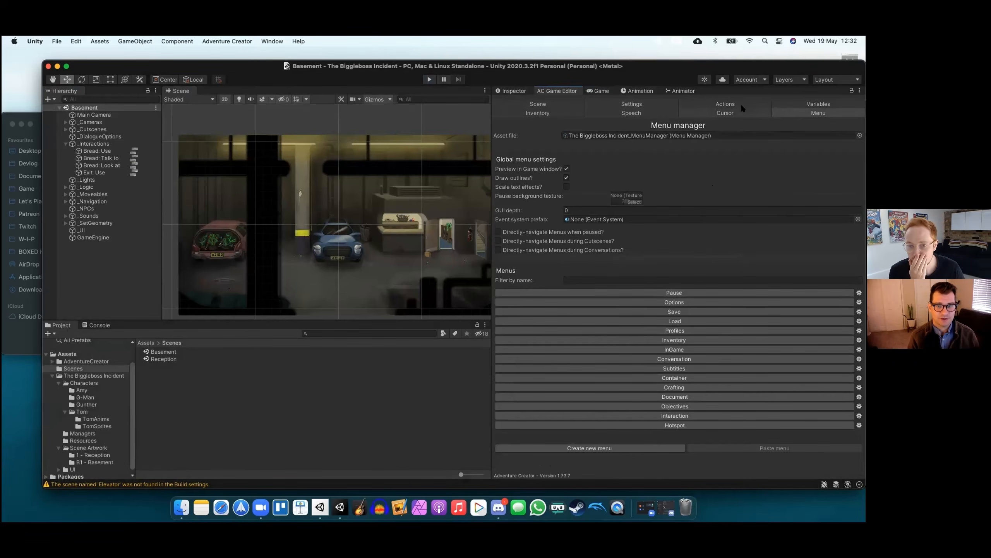
{"action": "left_click_drag", "start_coordinate": [601, 91], "coordinate": [217, 91]}
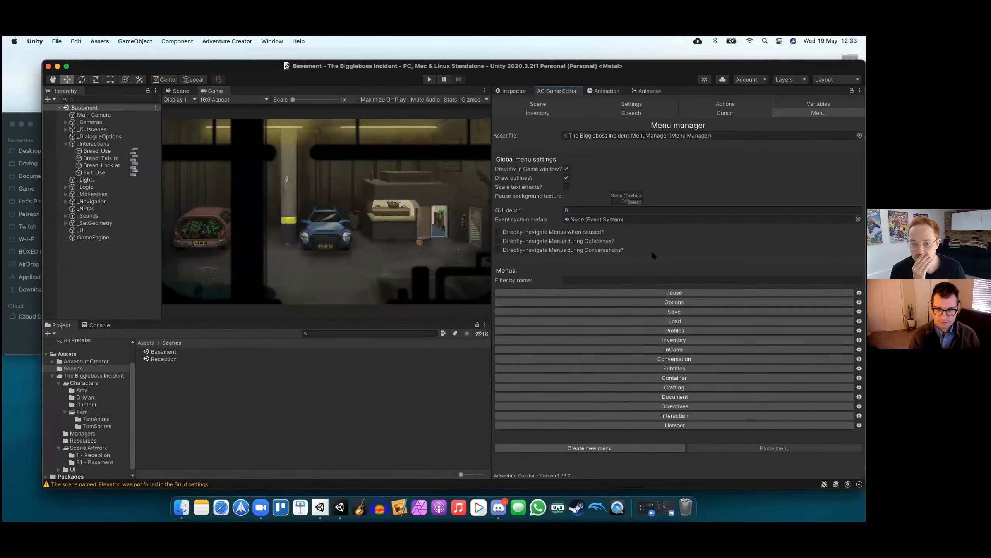
Examine the Pause menu's properties and elements in the Menu manager, and preview the Inventory menu
{"action": "left_click", "coordinate": [668, 293]}
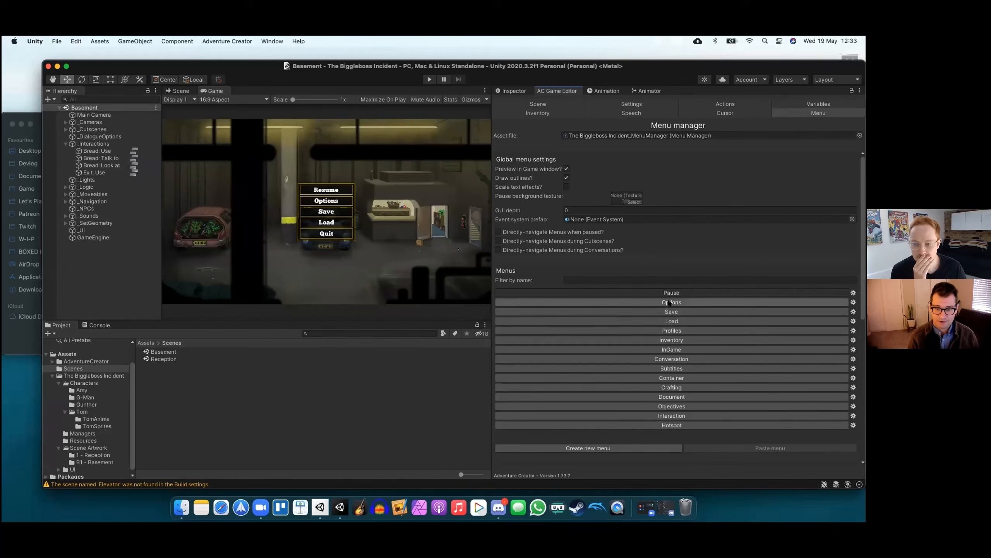
{"action": "scroll", "coordinate": [669, 302], "scroll_direction": "down", "scroll_amount": 6}
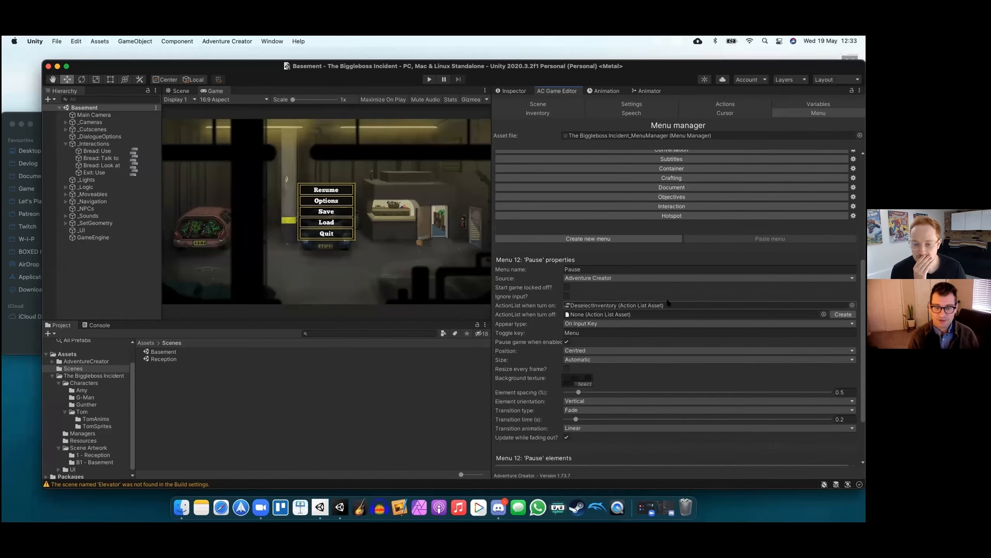
{"action": "scroll", "coordinate": [668, 302], "scroll_direction": "down", "scroll_amount": 2}
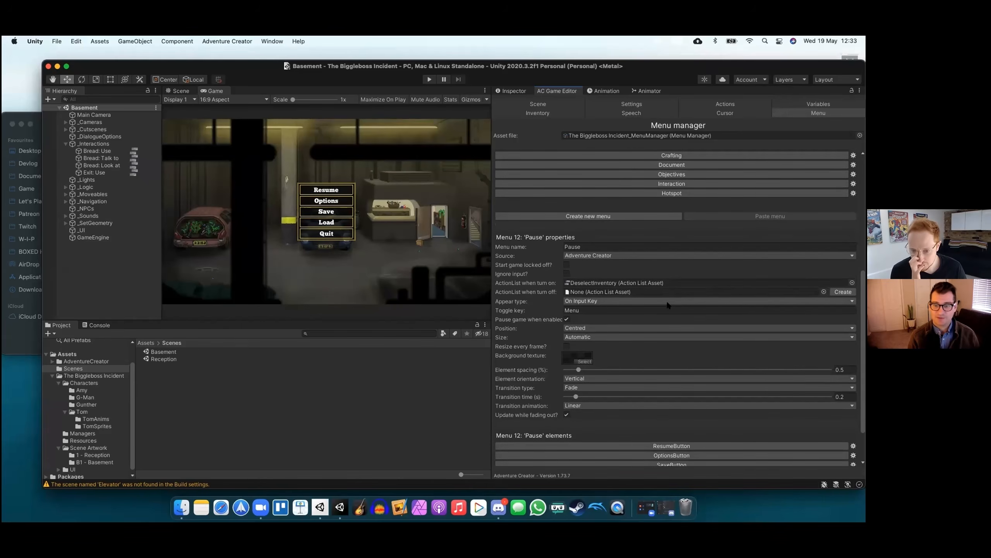
{"action": "scroll", "coordinate": [667, 304], "scroll_direction": "down", "scroll_amount": 3}
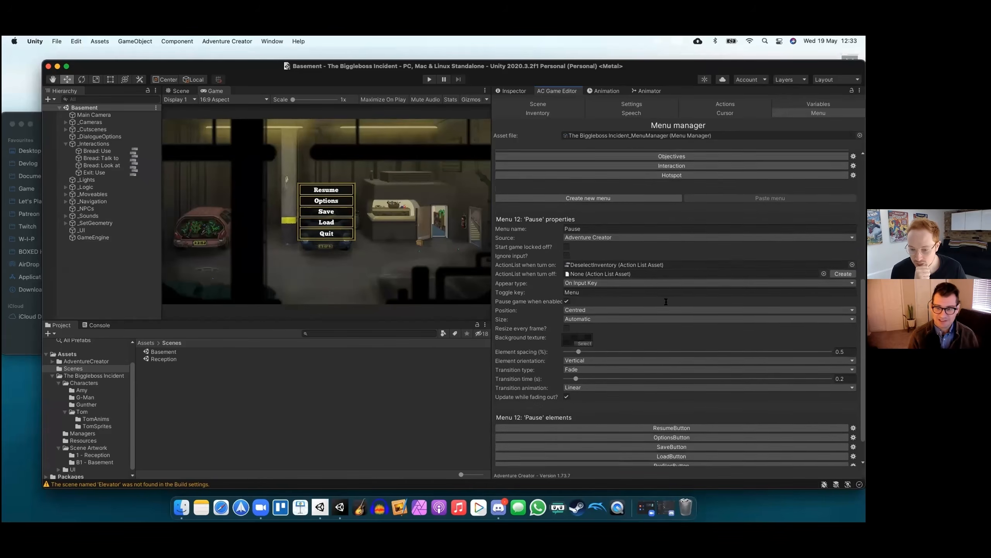
{"action": "scroll", "coordinate": [666, 301], "scroll_direction": "down", "scroll_amount": 3}
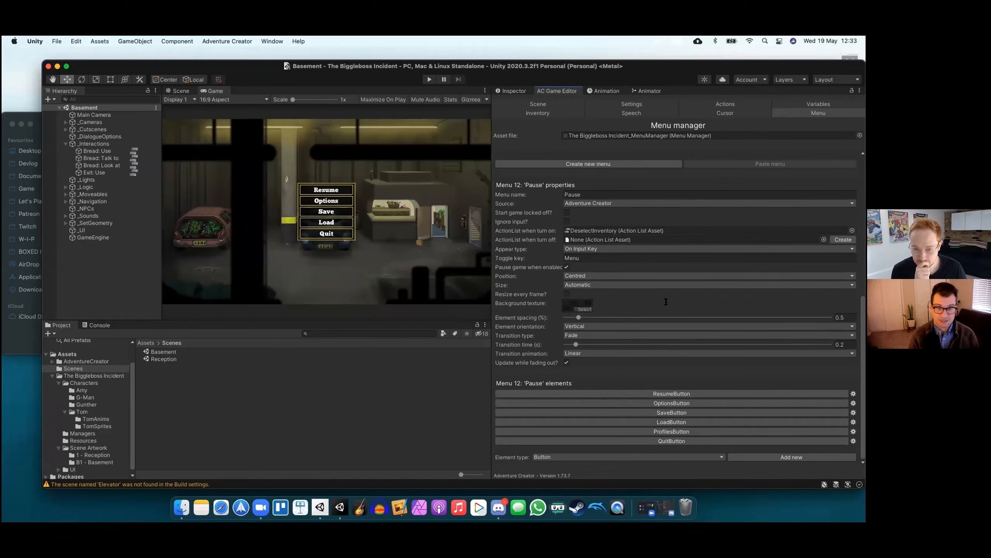
{"action": "scroll", "coordinate": [666, 301], "scroll_direction": "up", "scroll_amount": 20}
{"action": "left_click", "coordinate": [662, 336]}
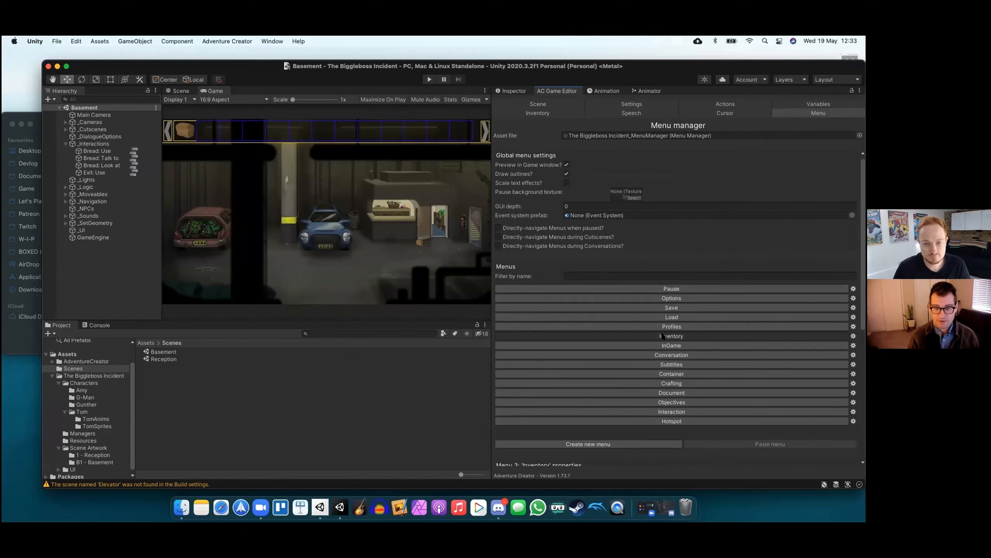
Preview the Subtitles menu and examine its properties, including the Ignore 'Subtitles' option setting
{"action": "left_click", "coordinate": [653, 364]}
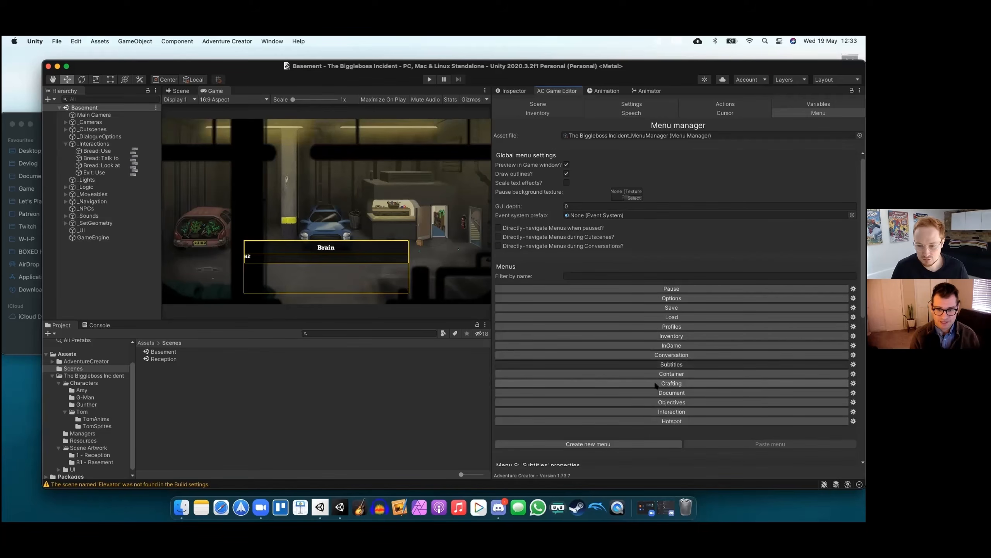
{"action": "scroll", "coordinate": [655, 383], "scroll_direction": "down", "scroll_amount": 5}
{"action": "scroll", "coordinate": [655, 380], "scroll_direction": "down", "scroll_amount": 2}
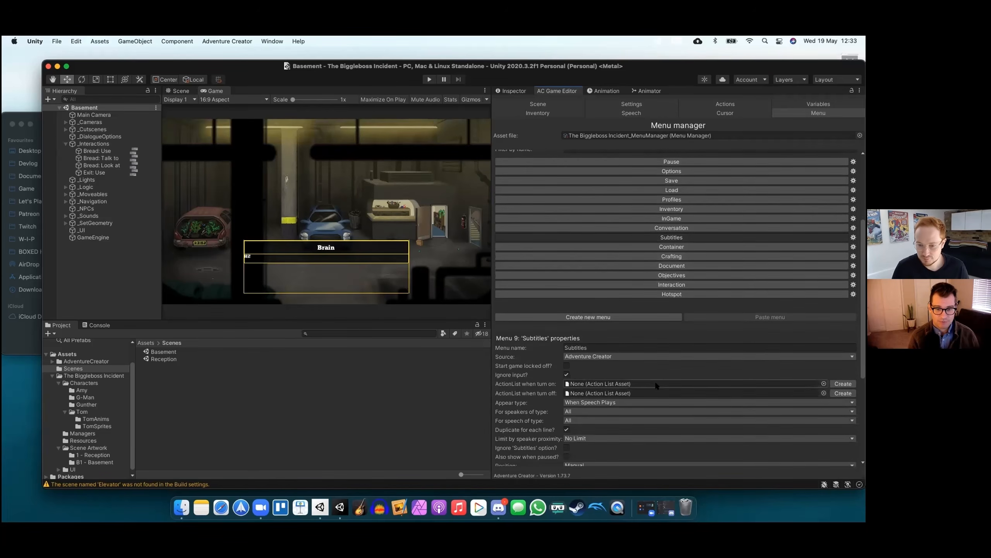
{"action": "scroll", "coordinate": [656, 383], "scroll_direction": "down", "scroll_amount": 8}
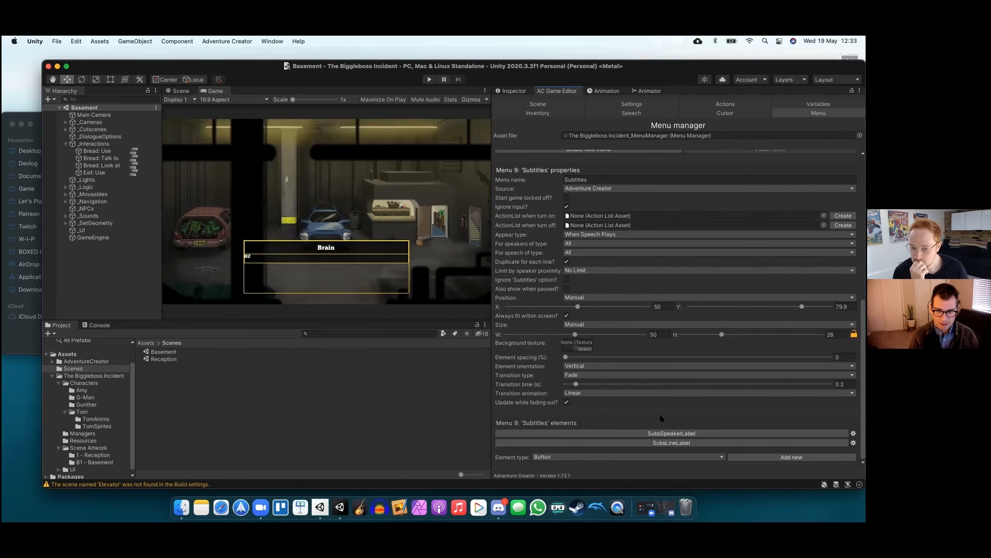
{"action": "mouse_move", "coordinate": [538, 279]}
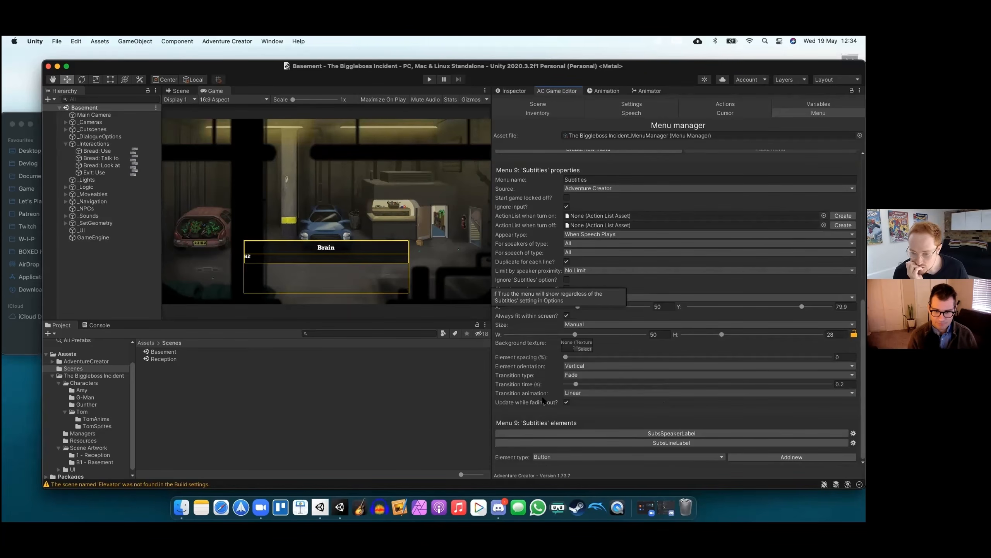
Select the Subtitles menu's SubsLineLabel element and review its label, font, text and background properties
{"action": "left_click", "coordinate": [675, 443]}
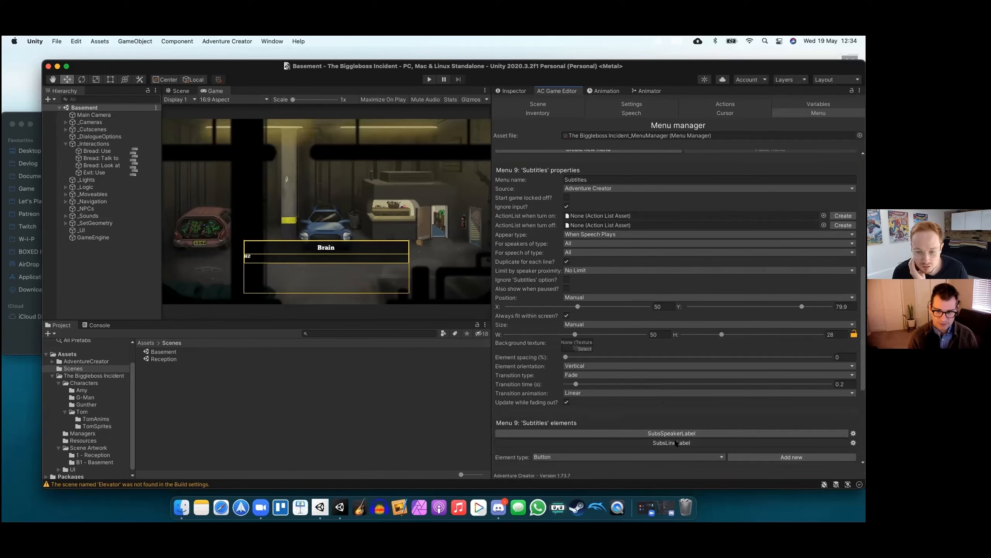
{"action": "scroll", "coordinate": [675, 442], "scroll_direction": "down", "scroll_amount": 5}
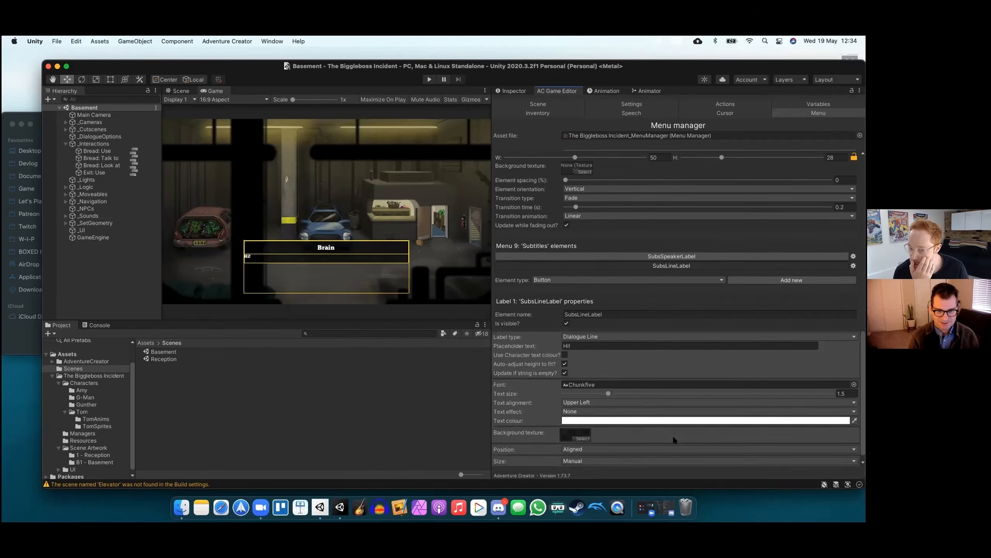
{"action": "scroll", "coordinate": [674, 439], "scroll_direction": "down", "scroll_amount": 1}
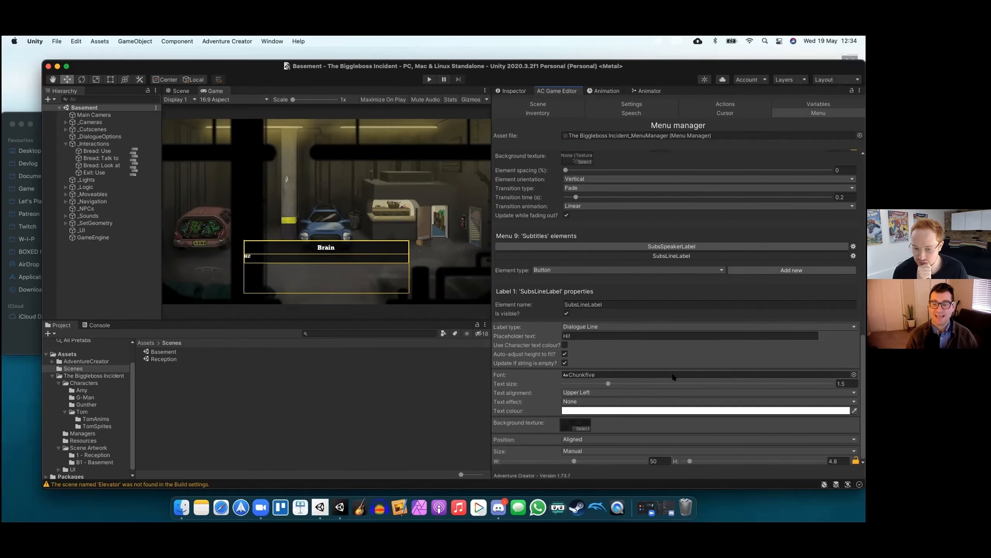
{"action": "scroll", "coordinate": [673, 376], "scroll_direction": "up", "scroll_amount": 1}
{"action": "scroll", "coordinate": [672, 375], "scroll_direction": "up", "scroll_amount": 4}
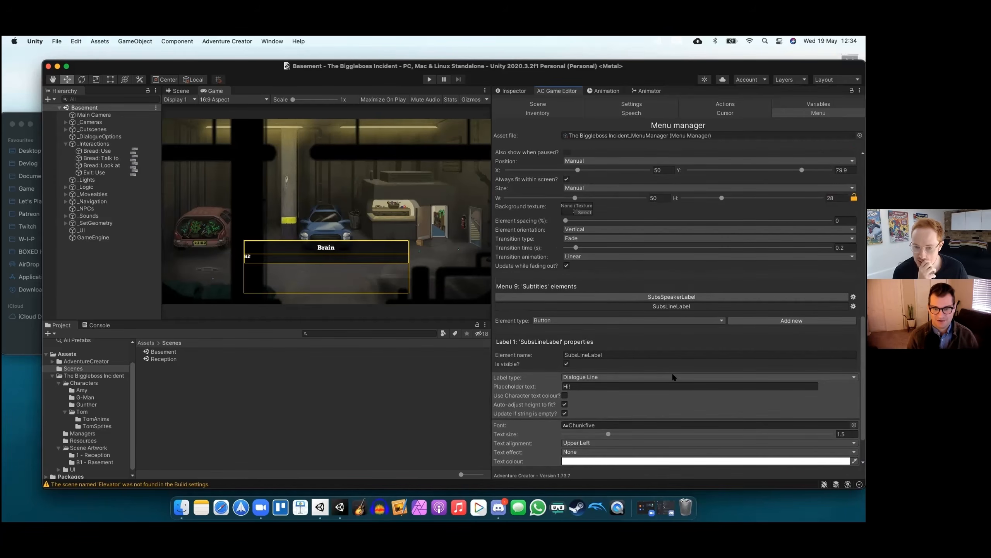
{"action": "scroll", "coordinate": [673, 376], "scroll_direction": "down", "scroll_amount": 4}
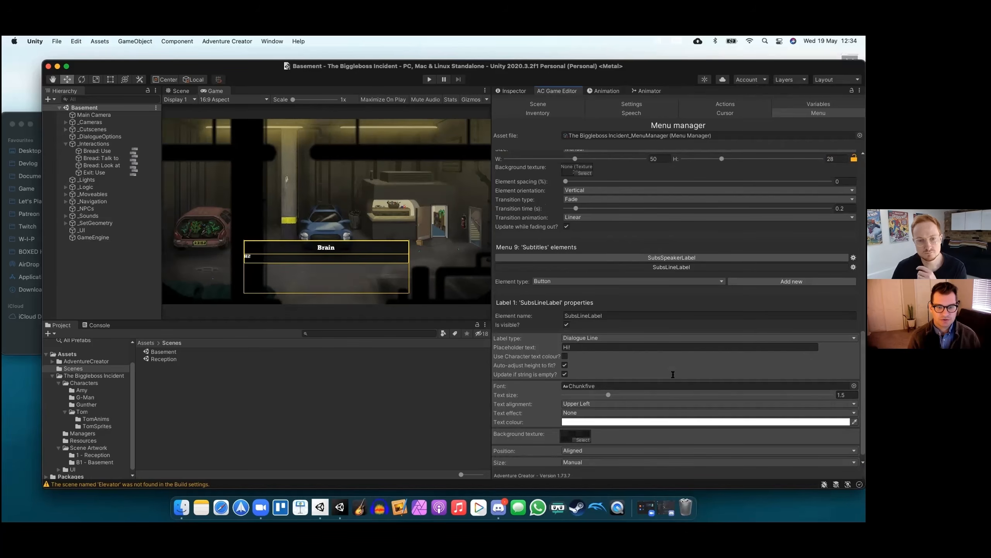
Open the Transition type options in the Subtitles menu's properties
{"action": "scroll", "coordinate": [673, 374], "scroll_direction": "up", "scroll_amount": 5}
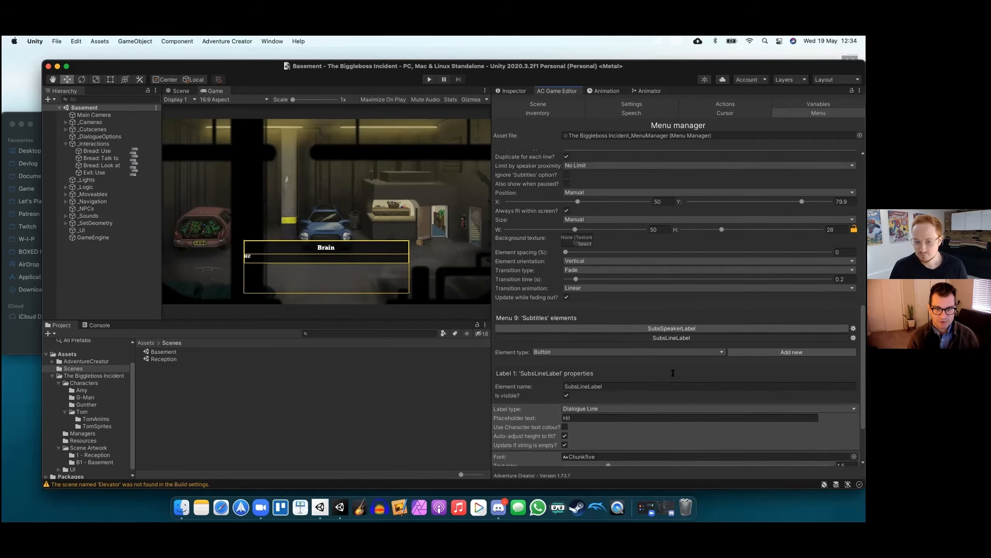
{"action": "scroll", "coordinate": [673, 373], "scroll_direction": "up", "scroll_amount": 1}
{"action": "scroll", "coordinate": [673, 372], "scroll_direction": "up", "scroll_amount": 2}
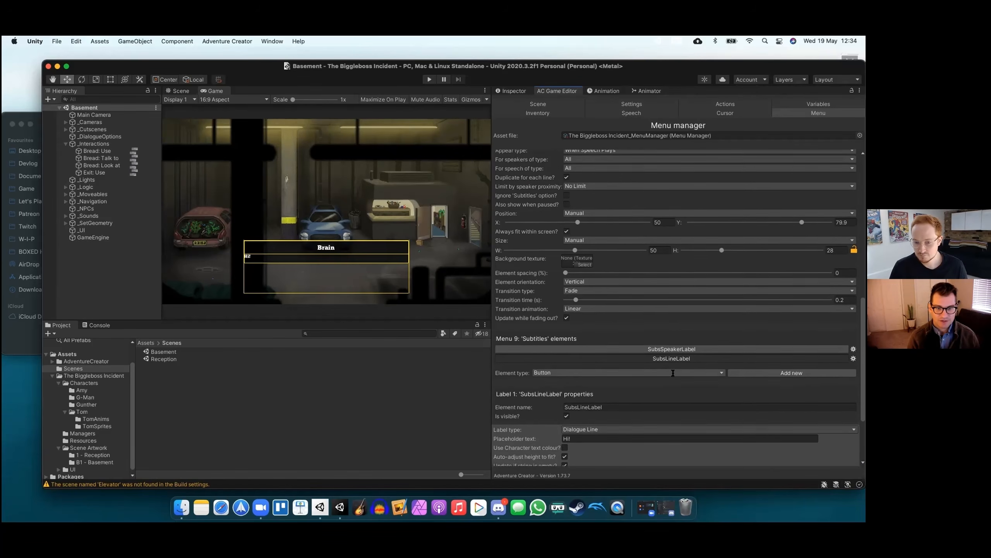
{"action": "scroll", "coordinate": [673, 373], "scroll_direction": "up", "scroll_amount": 2}
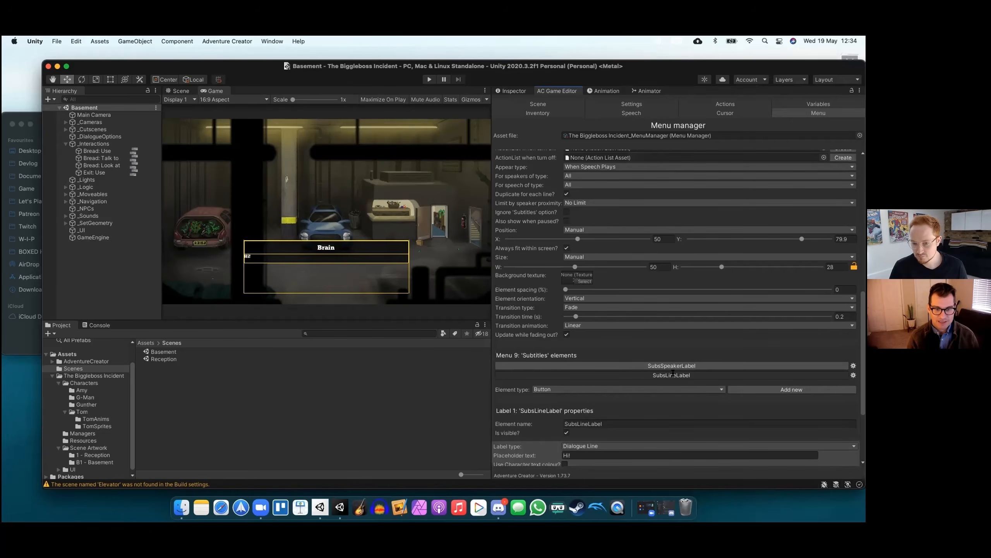
{"action": "scroll", "coordinate": [673, 373], "scroll_direction": "up", "scroll_amount": 2}
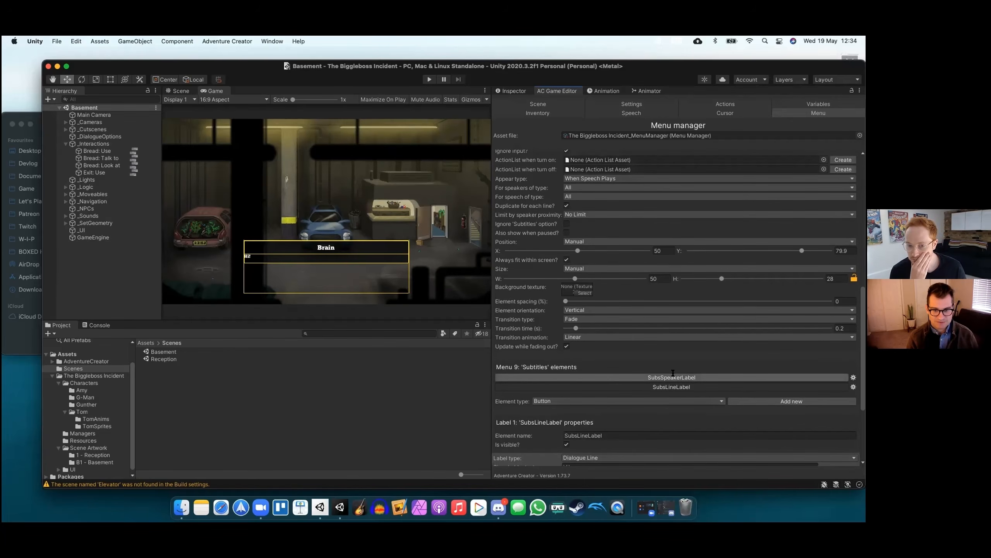
{"action": "scroll", "coordinate": [673, 372], "scroll_direction": "up", "scroll_amount": 3}
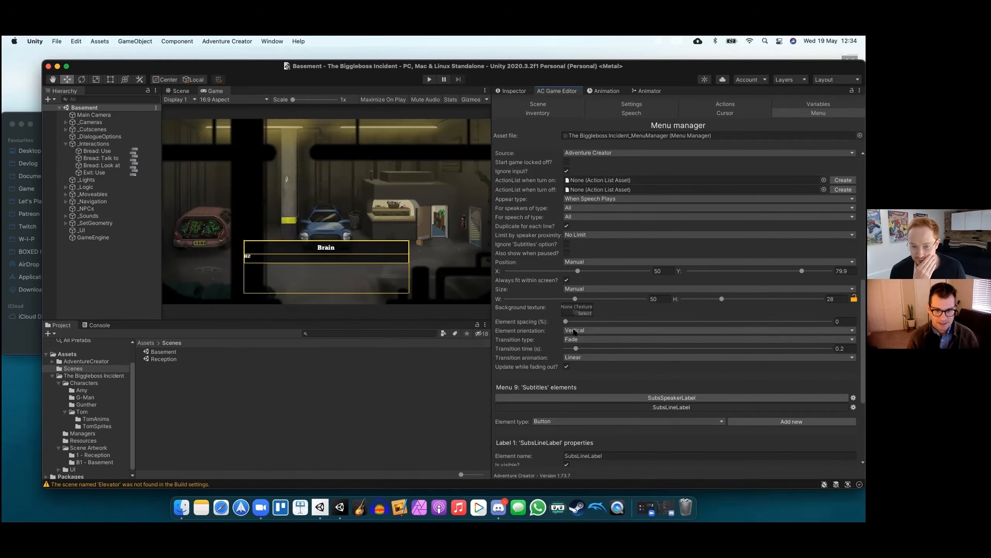
{"action": "left_click", "coordinate": [581, 340]}
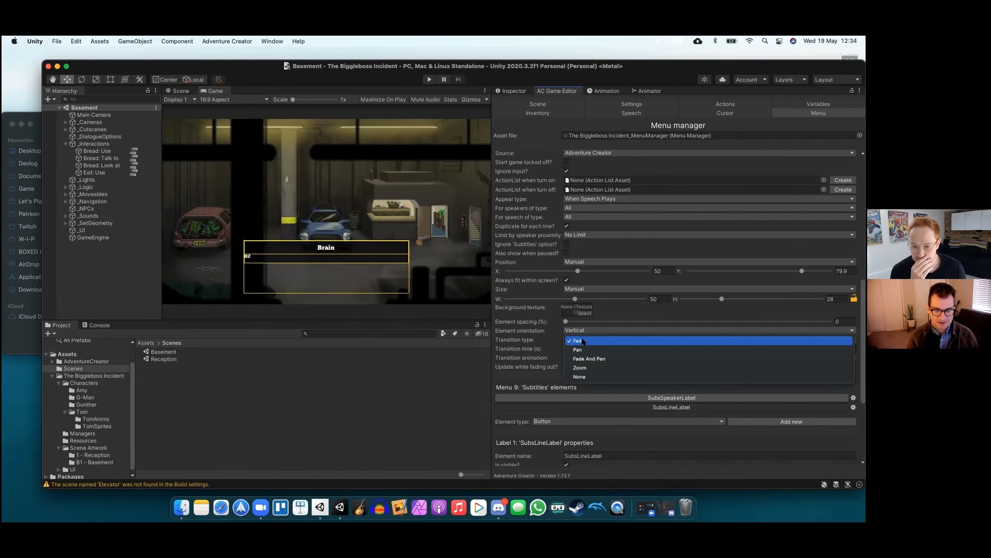